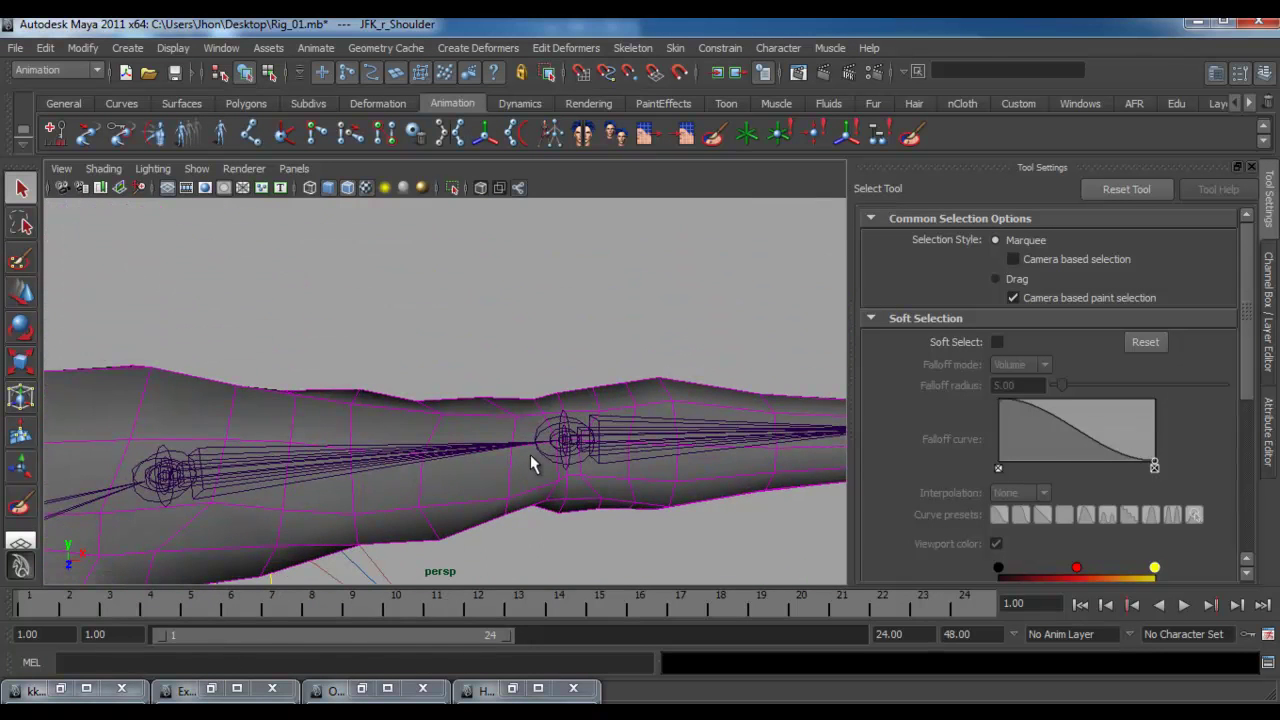
- Select the left IK elbow joint JIK_l_Elbow and inspect its transform channels and position along the arm
click(545, 462)
click(1268, 279)
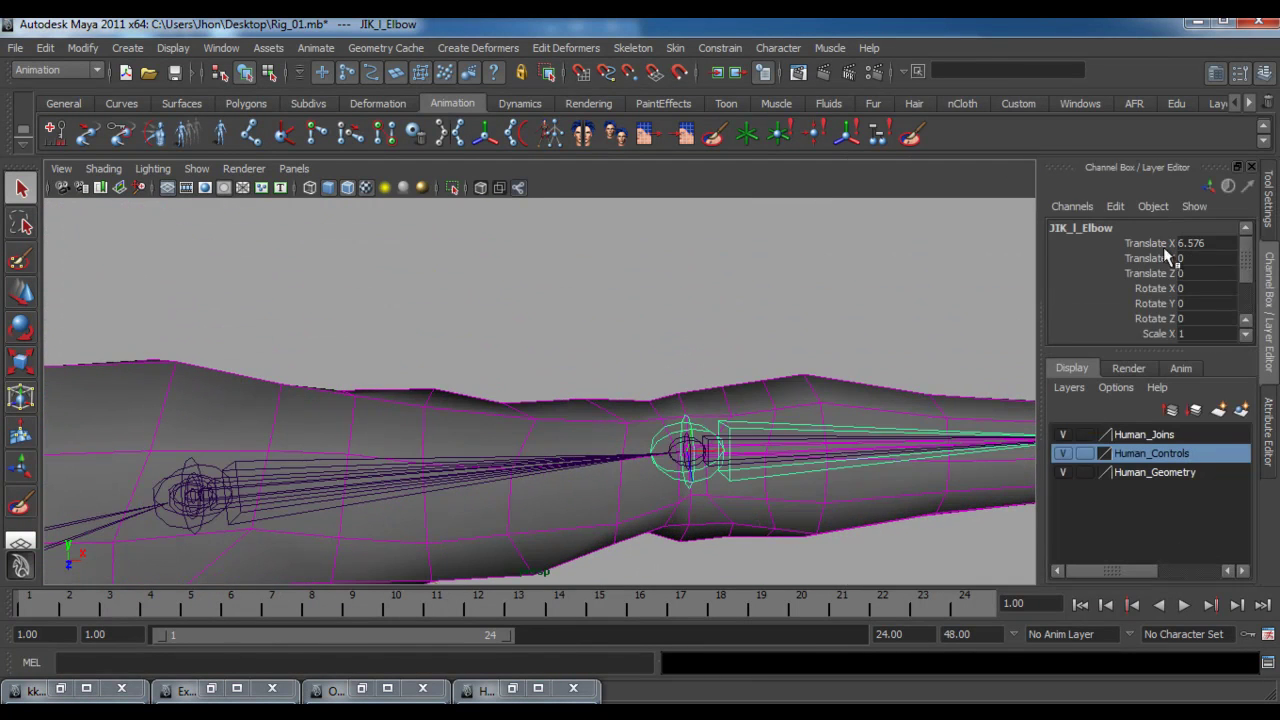
alt+drag(603, 437, 622, 404)
alt+right_drag(622, 396, 408, 421)
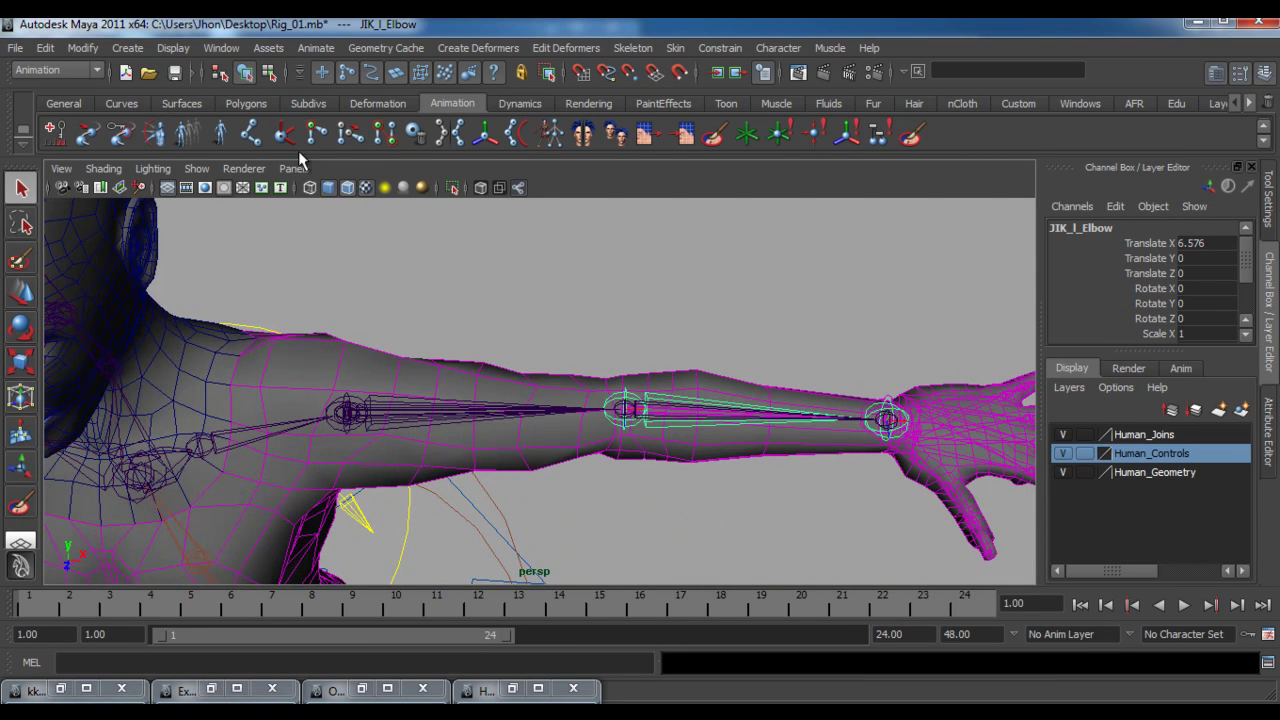
- Create an IK handle with the ikRPsolver from JIK_l_Shoulder to the IK joint at the left wrist
click(680, 224)
click(1268, 228)
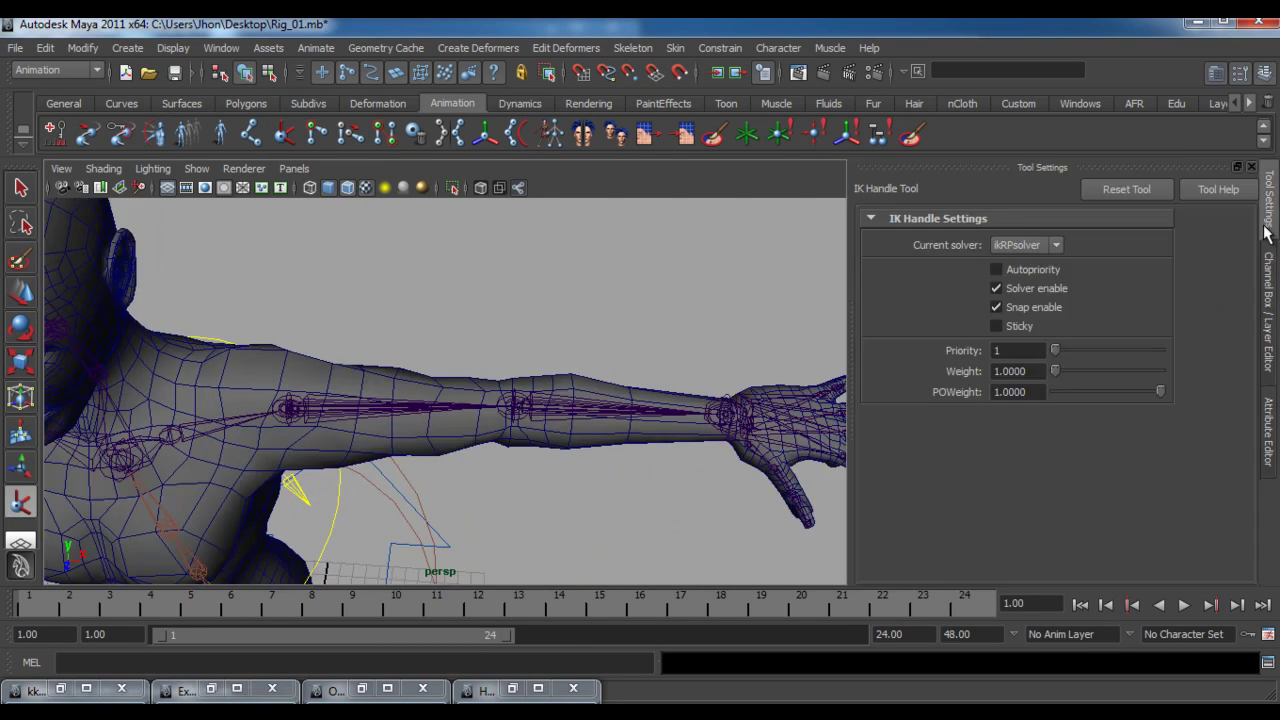
alt+right_drag(313, 417, 625, 432)
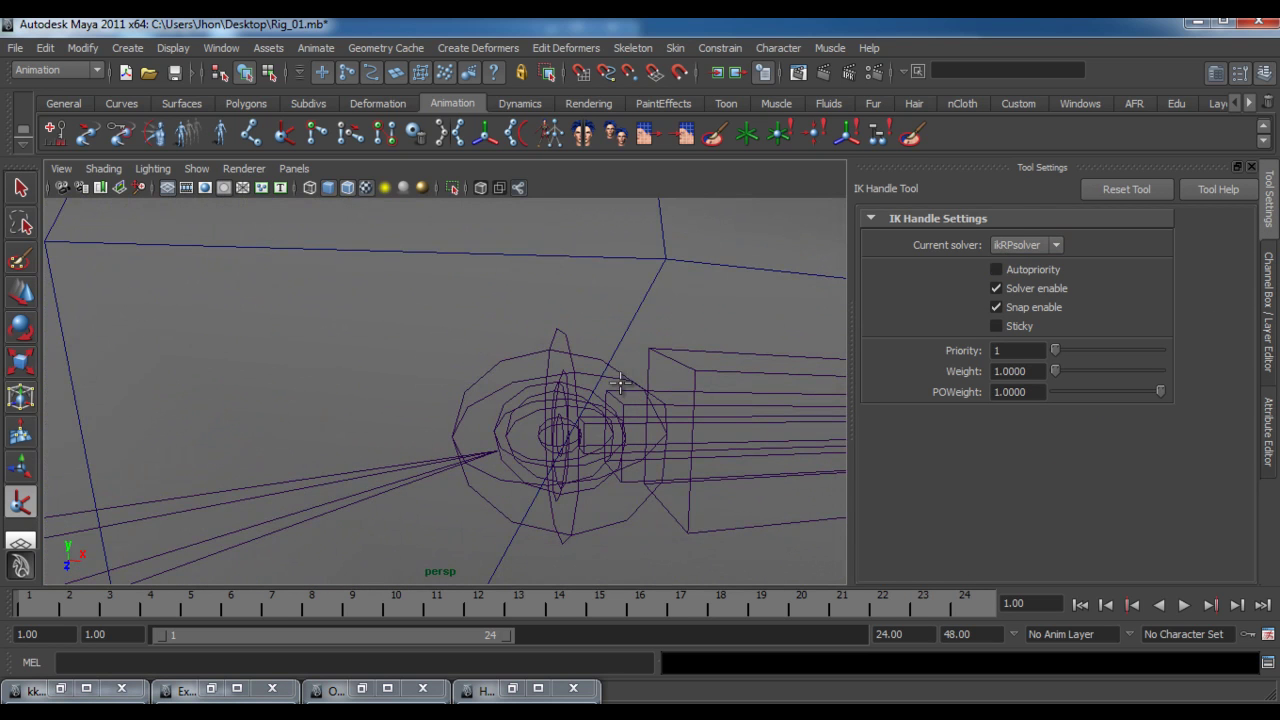
click(590, 358)
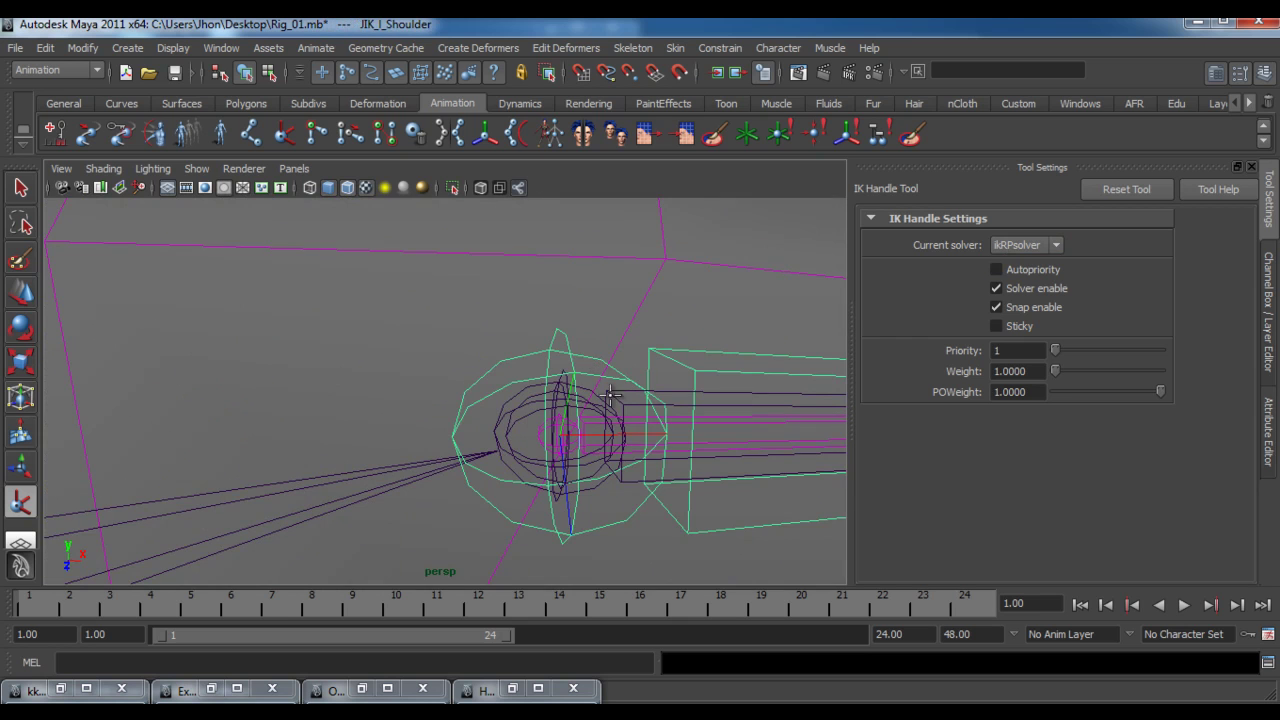
scroll(650, 428, down, 10)
alt+middle_drag(698, 438, 477, 467)
scroll(700, 450, up, 6)
alt+right_drag(477, 467, 469, 459)
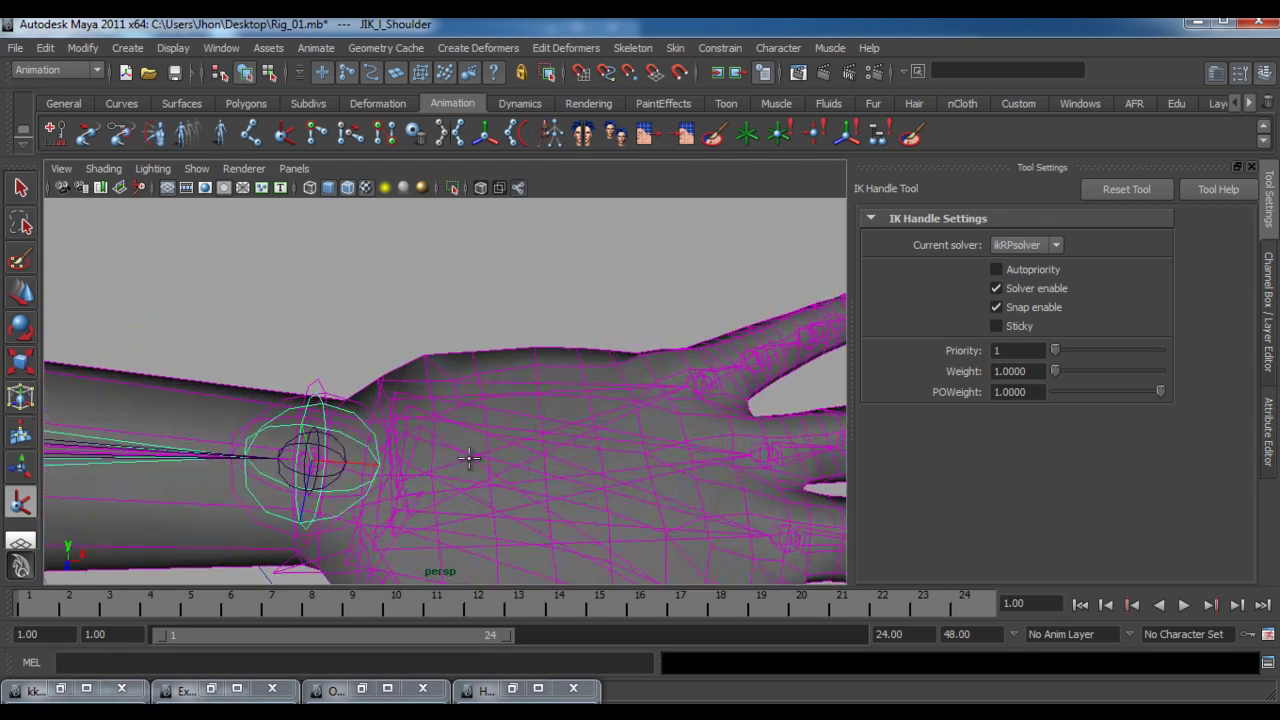
click(351, 411)
scroll(351, 414, down, 8)
alt+middle_drag(378, 438, 532, 432)
- Test the left arm's IK by moving its handle toward the body, and undo the move
key(w)
key(w)
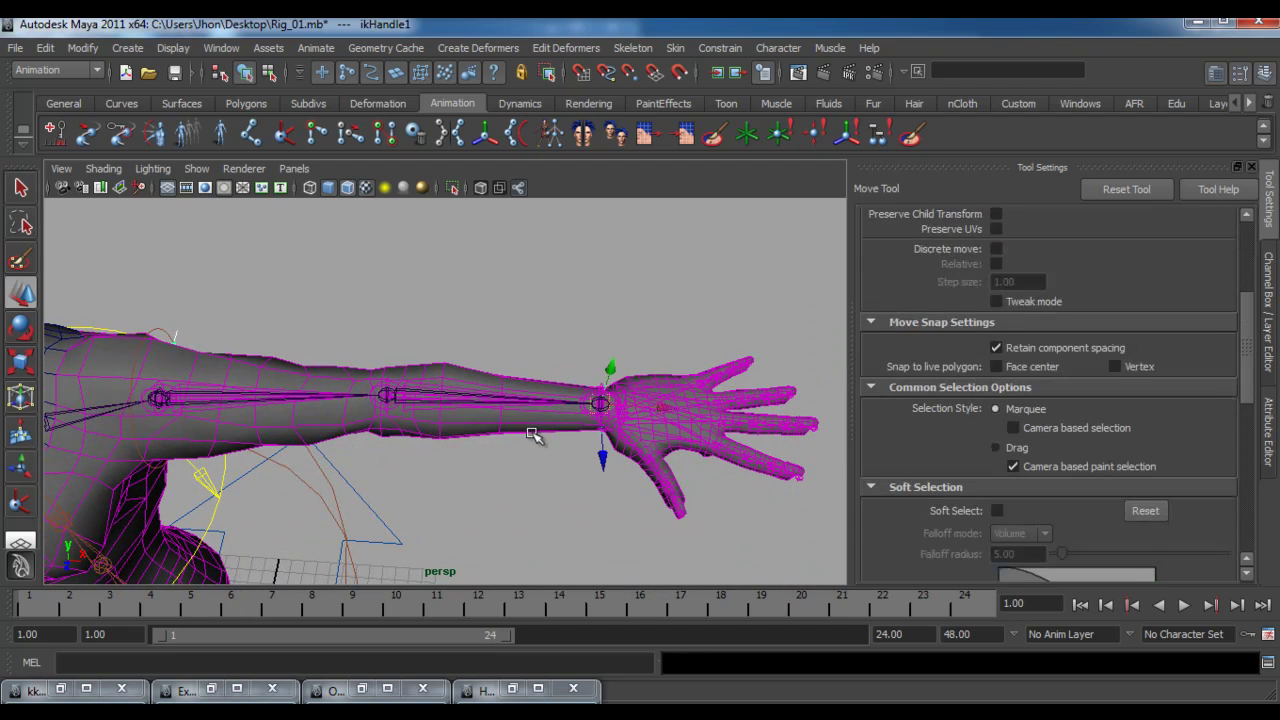
drag(661, 409, 405, 395)
key(ctrl+z)
key(ctrl+z)
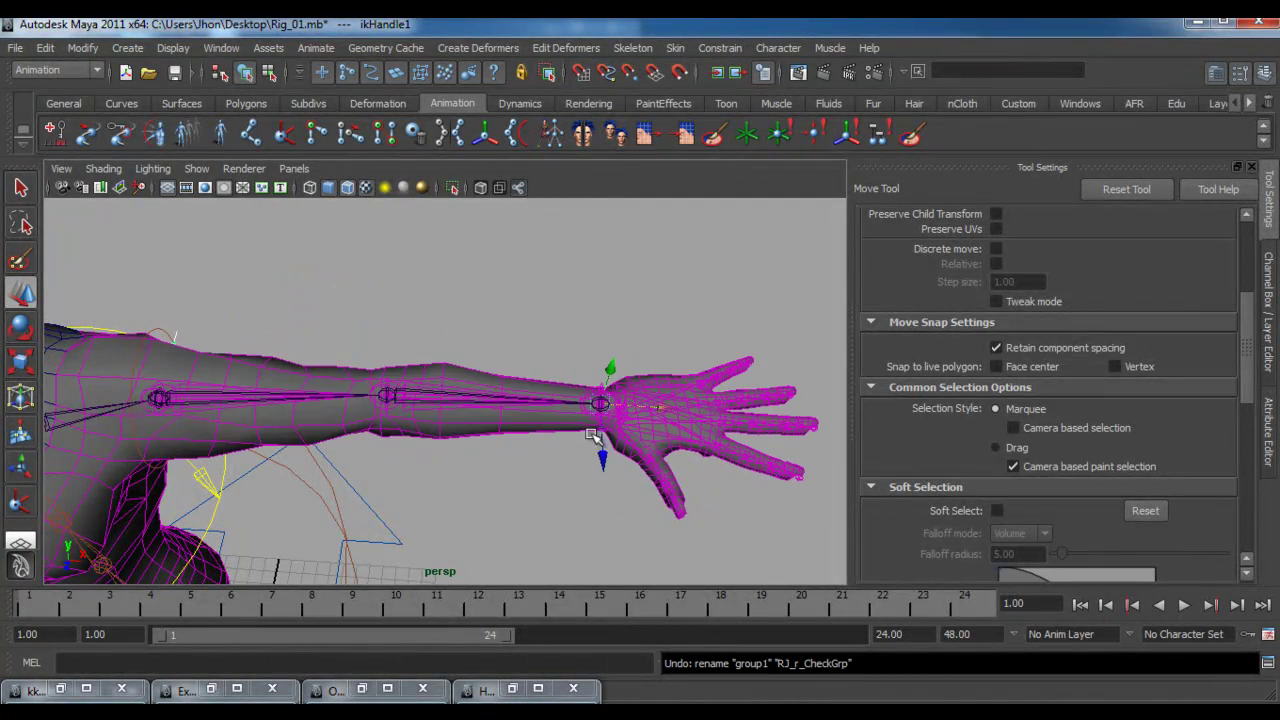
- Create an IK handle with the ikRPsolver from JIK_r_Shoulder to the IK joint at the right wrist
alt+middle_drag(306, 443, 614, 451)
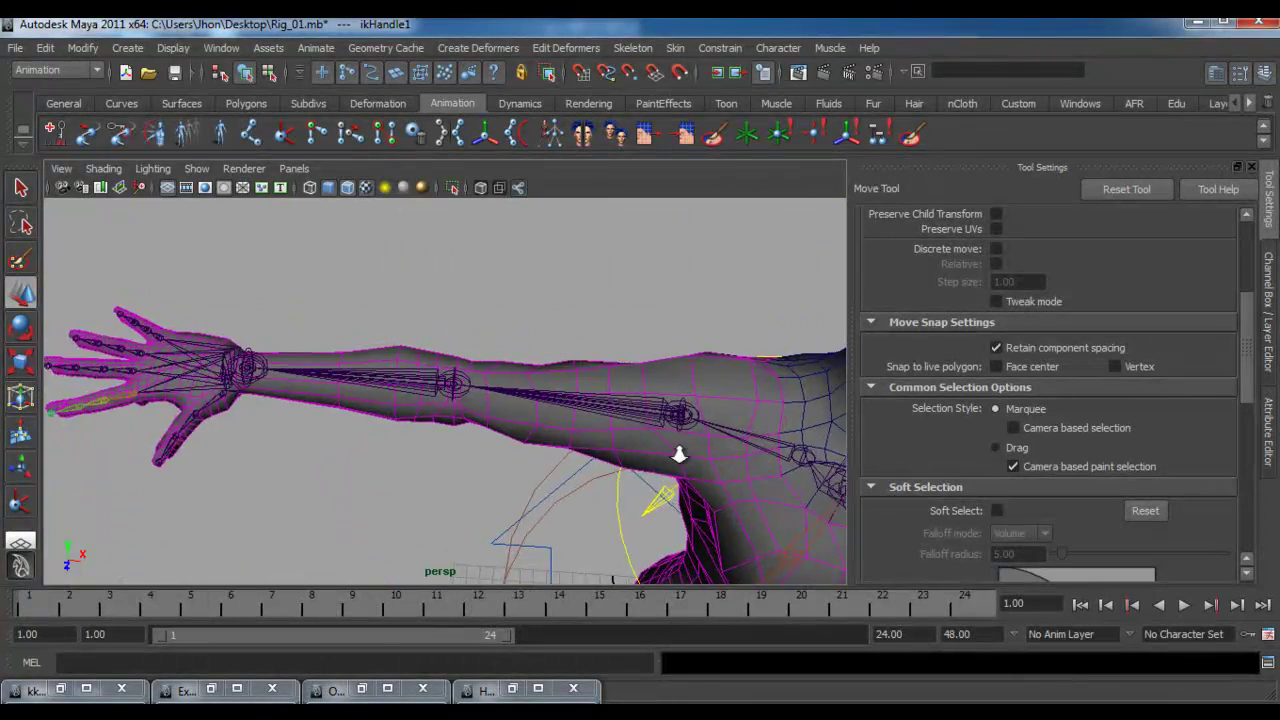
alt+right_drag(626, 449, 720, 471)
alt+middle_drag(720, 471, 515, 465)
key(ctrl+z)
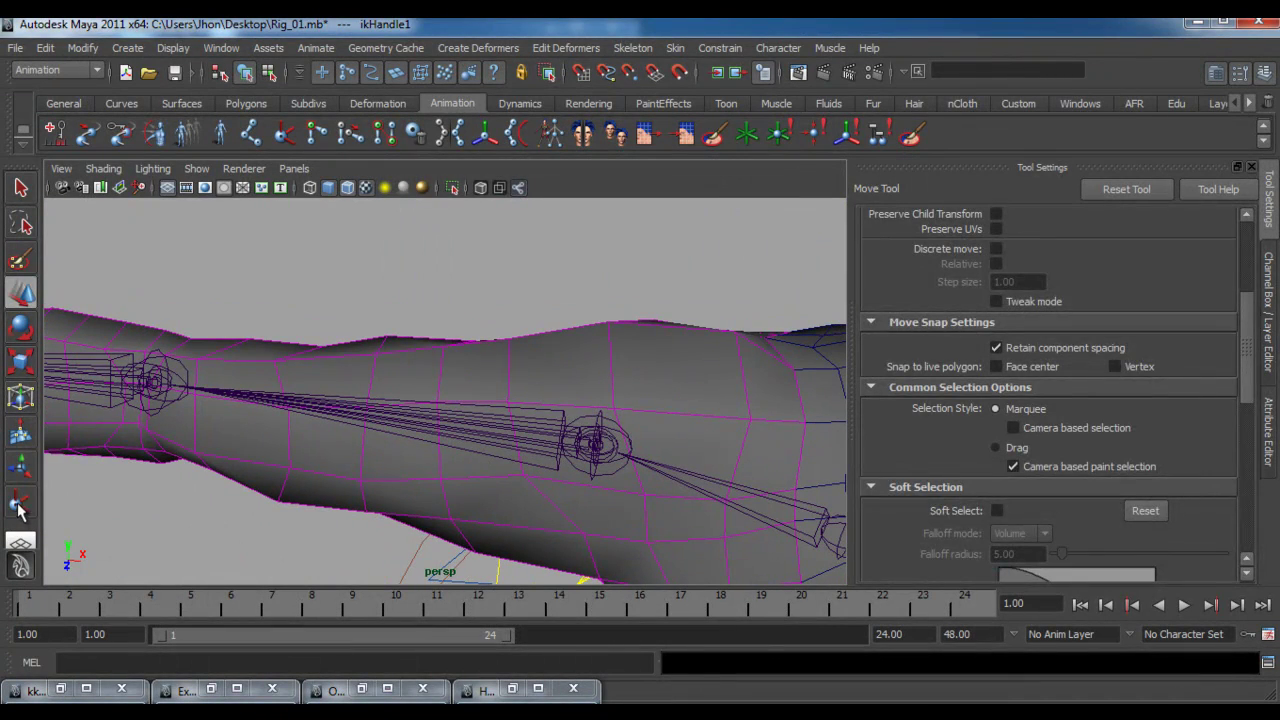
click(20, 510)
click(602, 430)
alt+middle_drag(318, 439, 919, 452)
alt+right_drag(300, 375, 489, 383)
alt+middle_drag(280, 256, 516, 432)
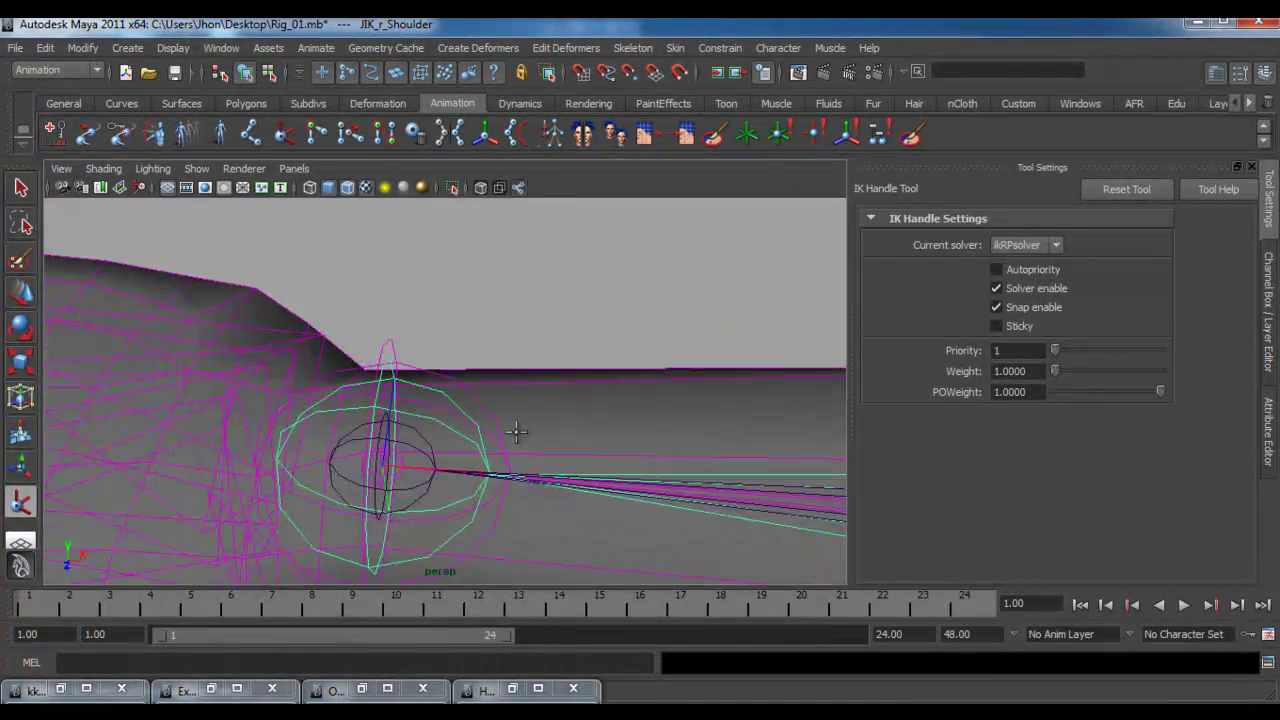
click(430, 391)
scroll(431, 390, down, 3)
scroll(437, 397, down, 3)
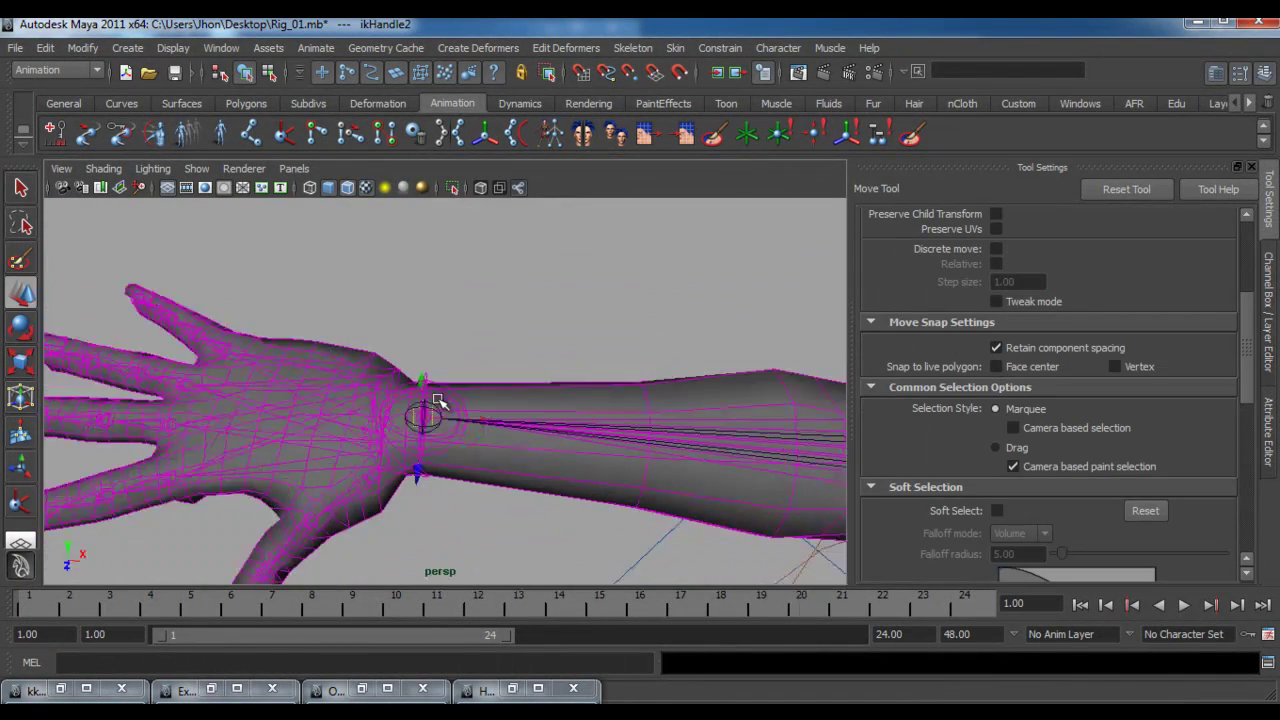
- Test the right arm's IK by moving its handle toward the elbow, and undo the move
drag(484, 427, 602, 432)
key(ctrl+z)
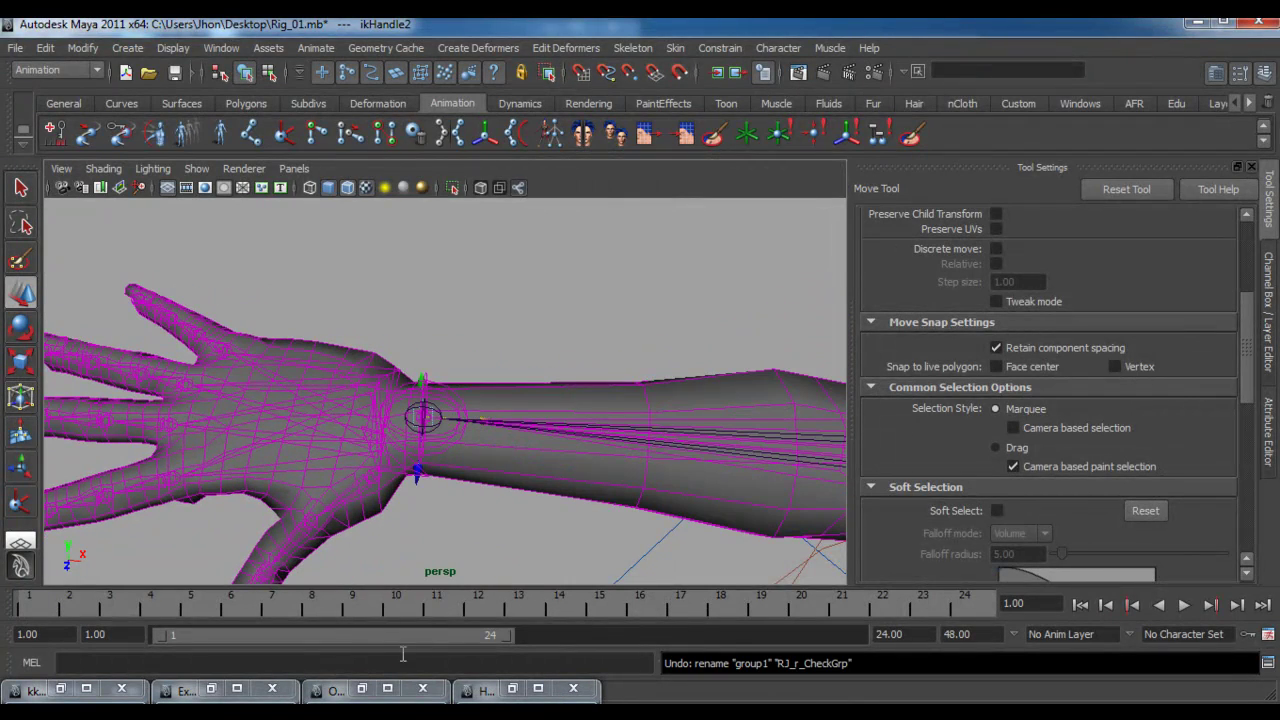
- In the Outliner, rename ikHandle1 as ik_l_Arm and ikHandle2 as ik_r_Arm
click(357, 690)
scroll(479, 491, down, 2)
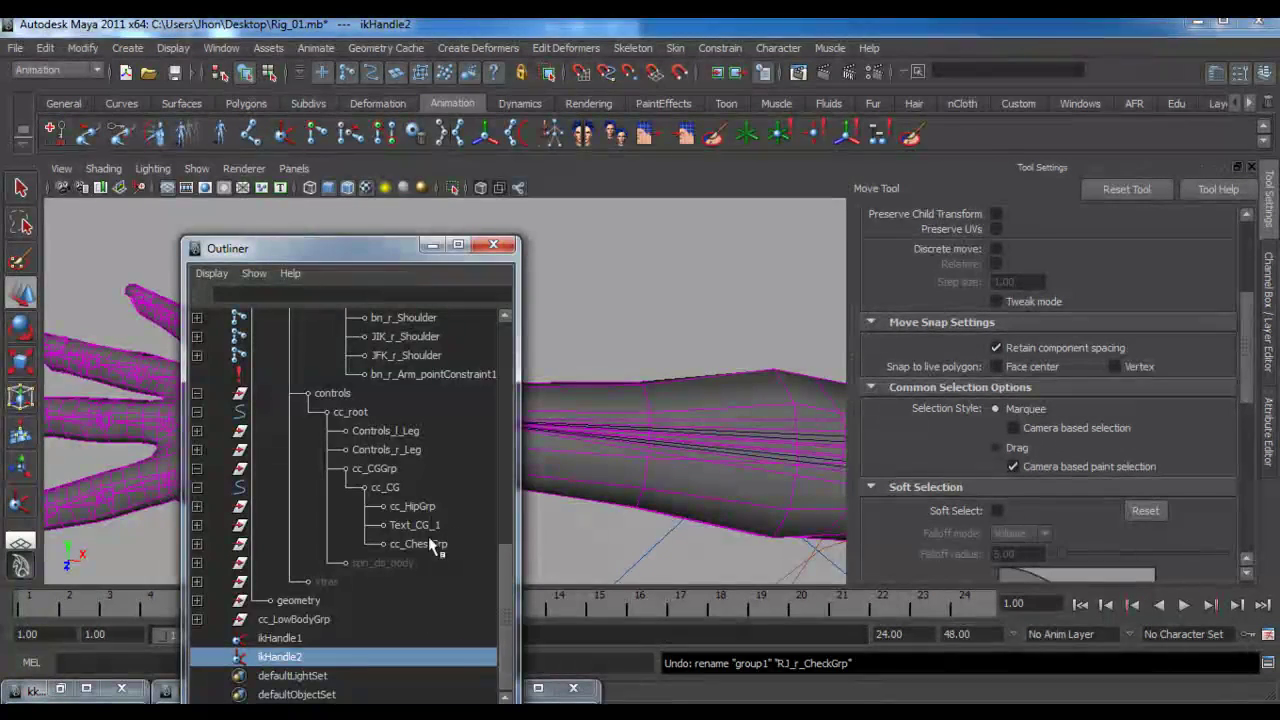
click(280, 638)
key(a)
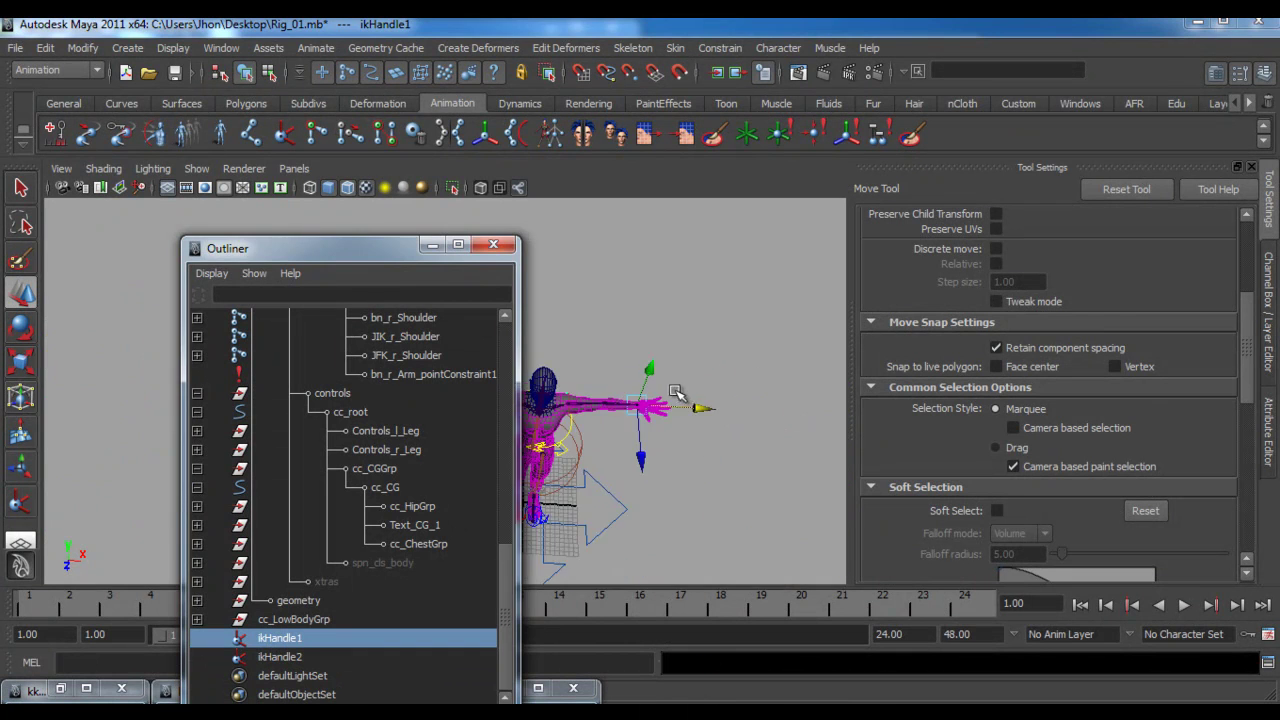
double_click(285, 641)
text(ik_l)
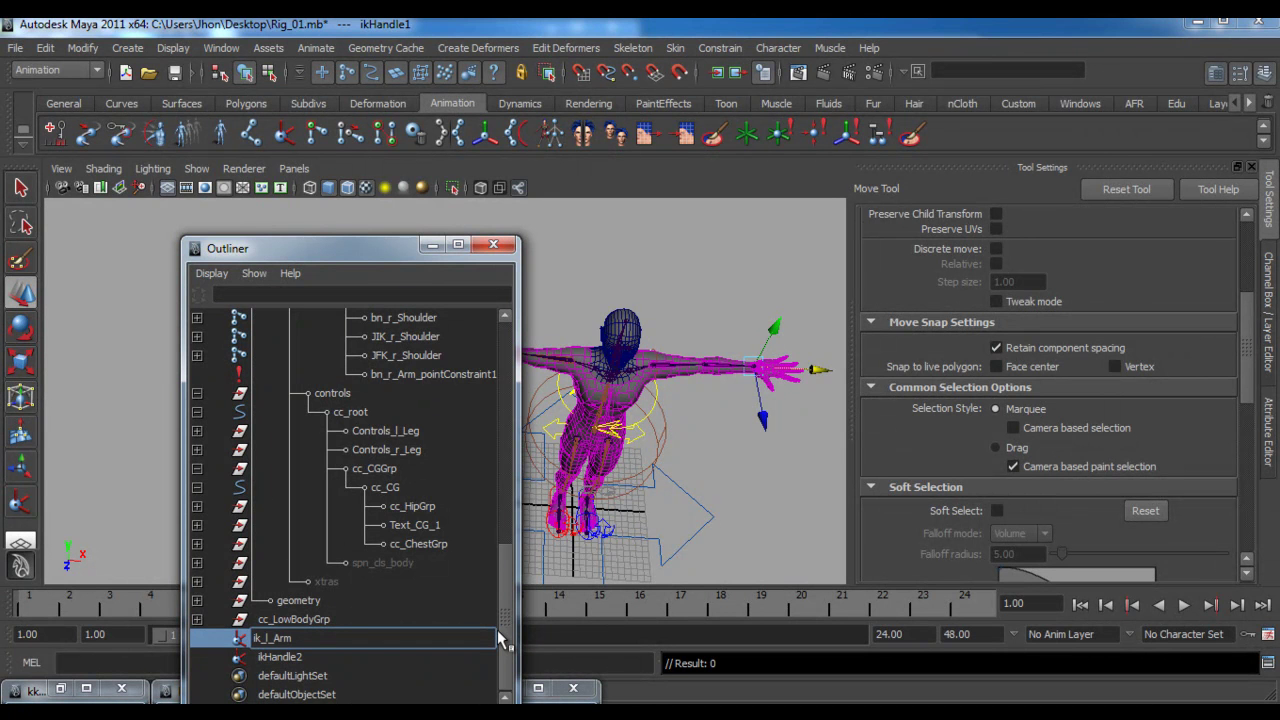
text(_Arm)
drag(497, 636, 183, 628)
key(Return)
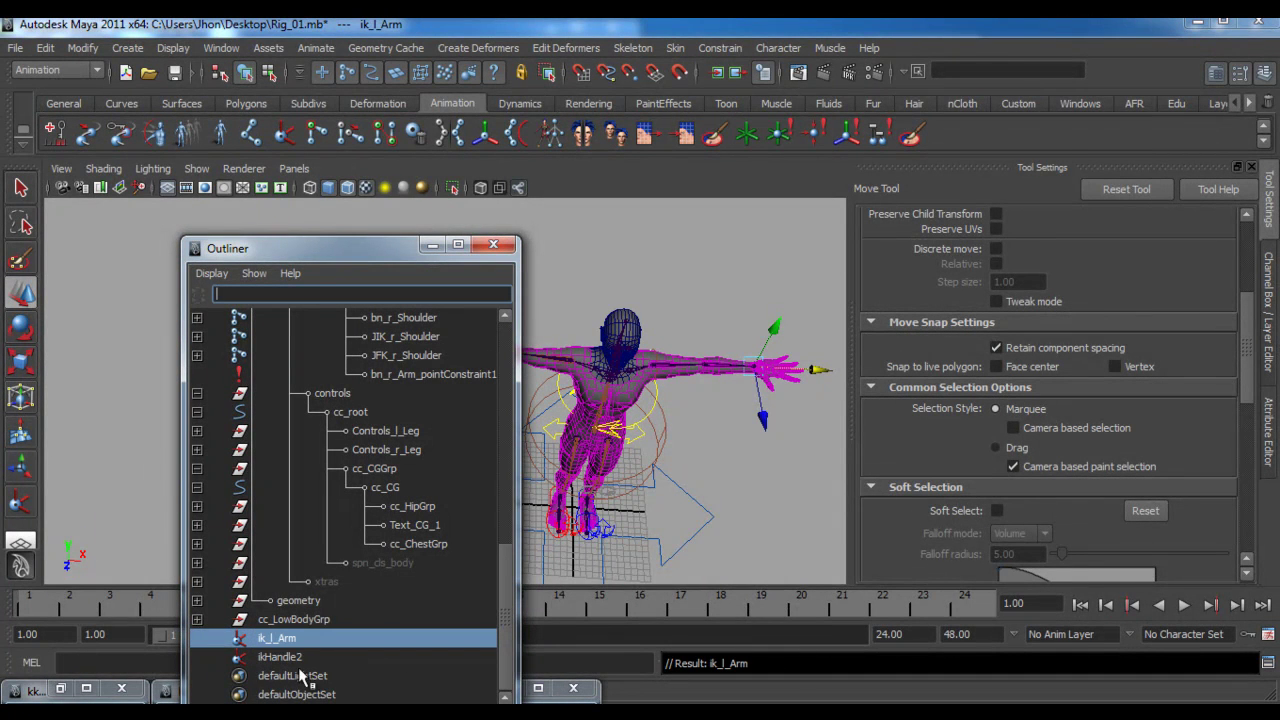
double_click(282, 657)
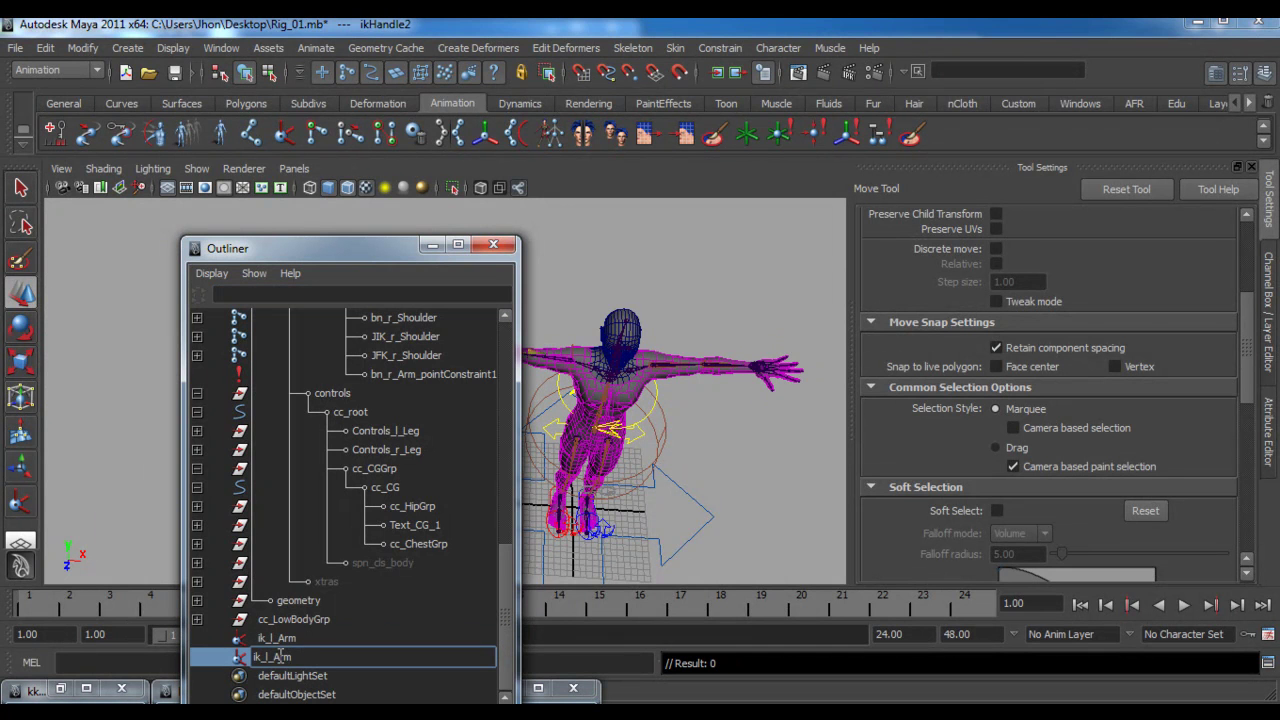
key(Return)
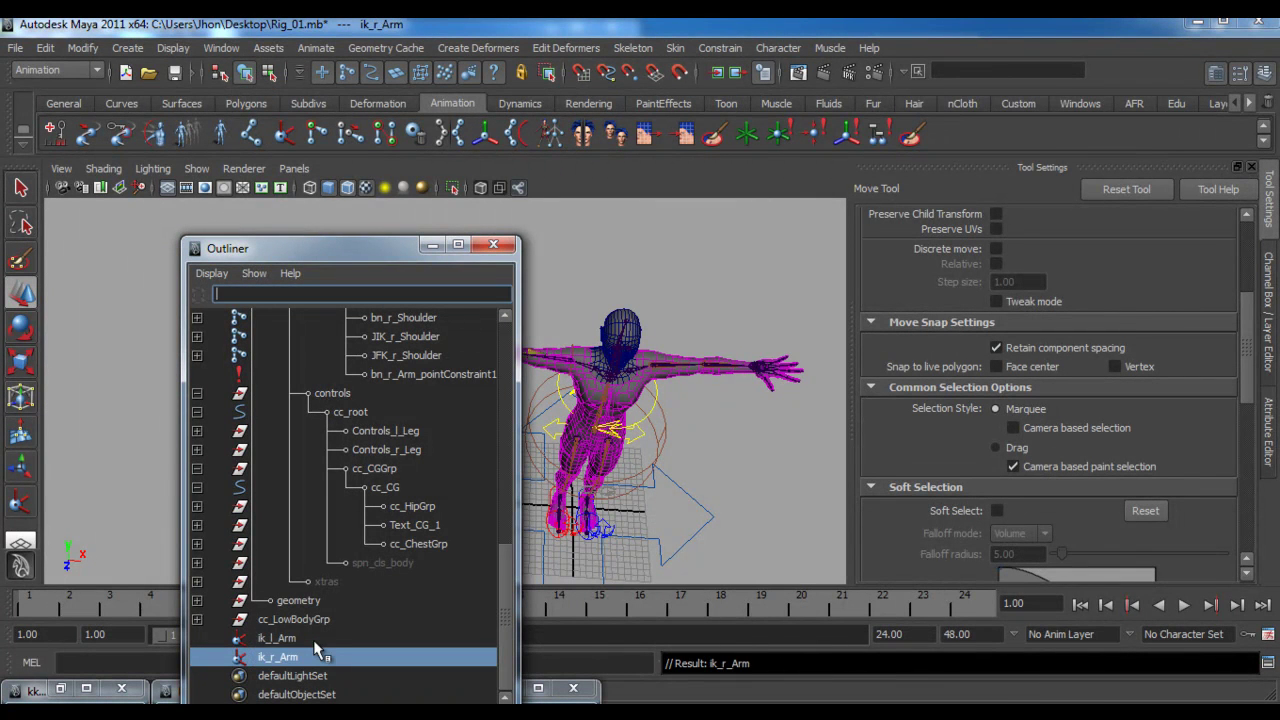
- Parent ik_l_Arm and ik_r_Arm under the ikHandles group
ctrl+click(313, 640)
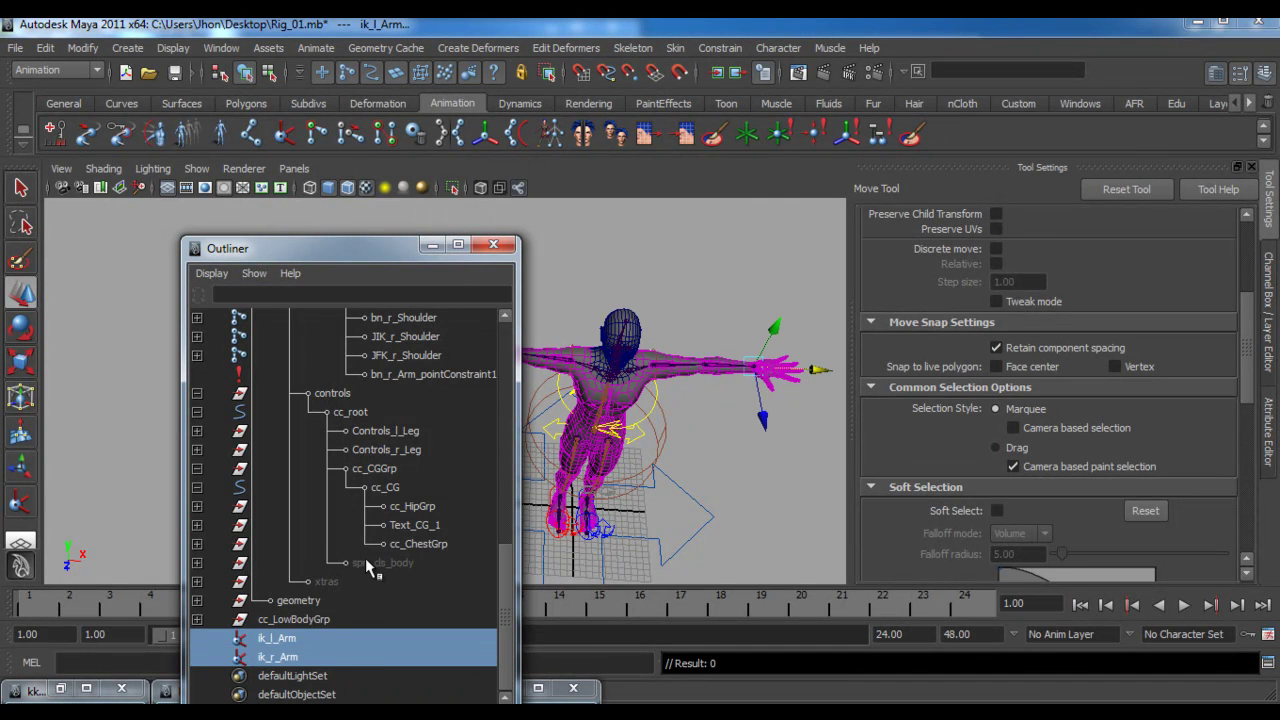
scroll(364, 559, up, 5)
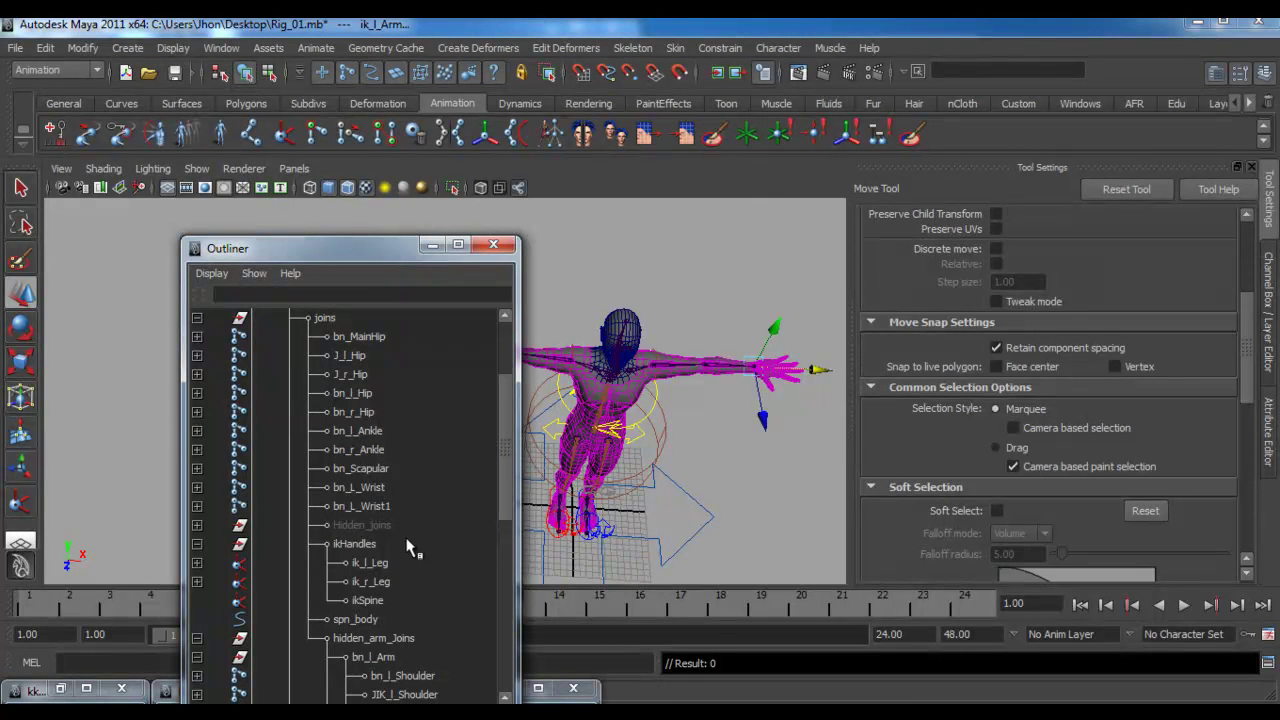
click(360, 544)
key(p)
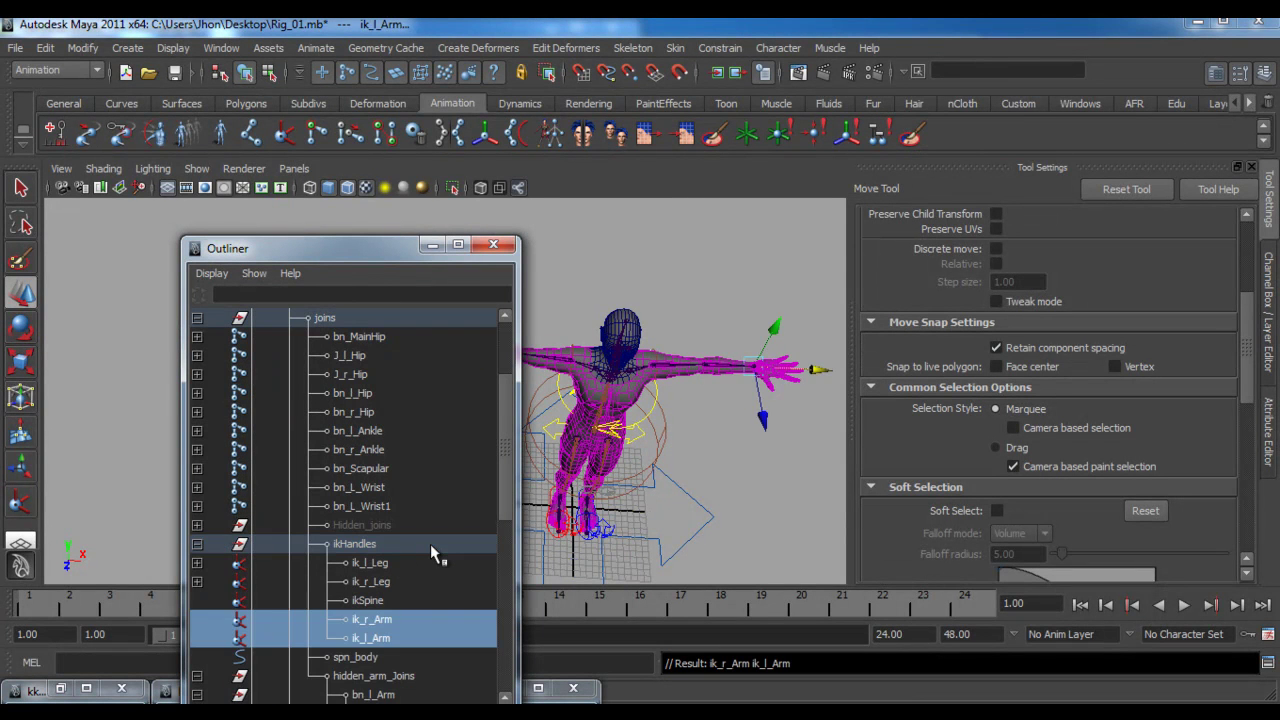
- Parent cc_LowBodyGrp under the controls group
scroll(420, 550, down, 3)
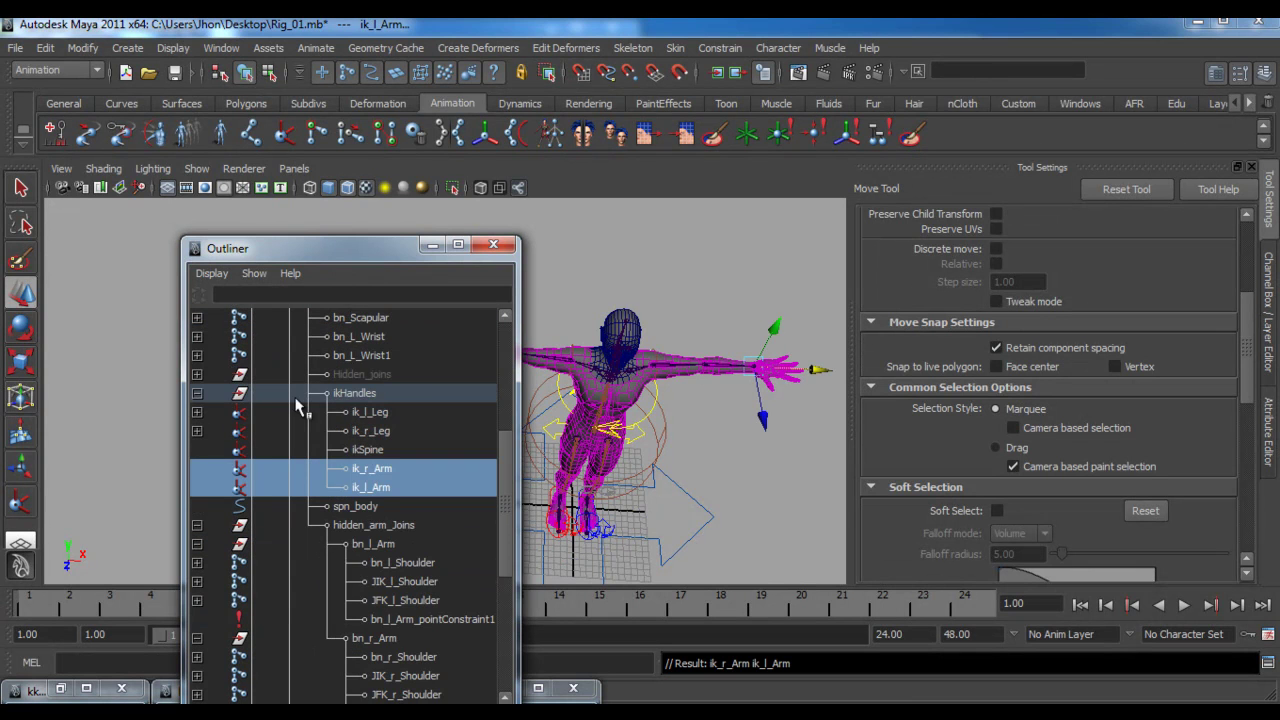
scroll(408, 562, down, 5)
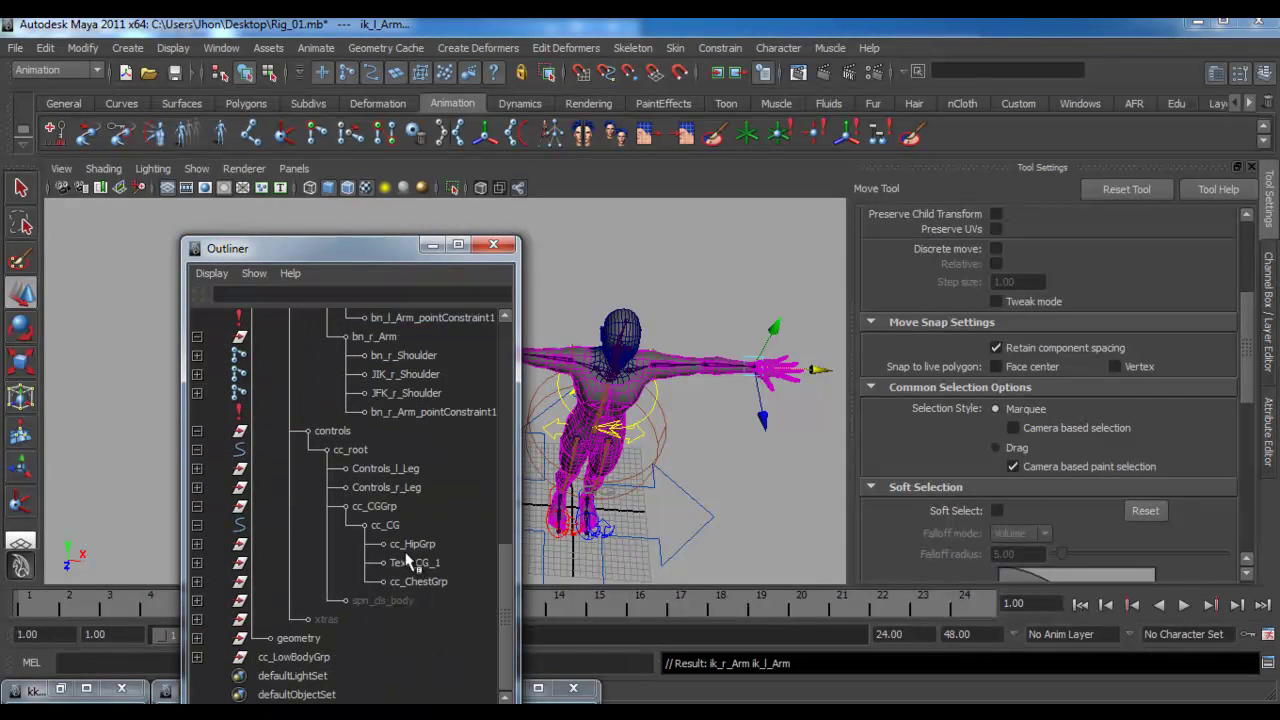
click(313, 656)
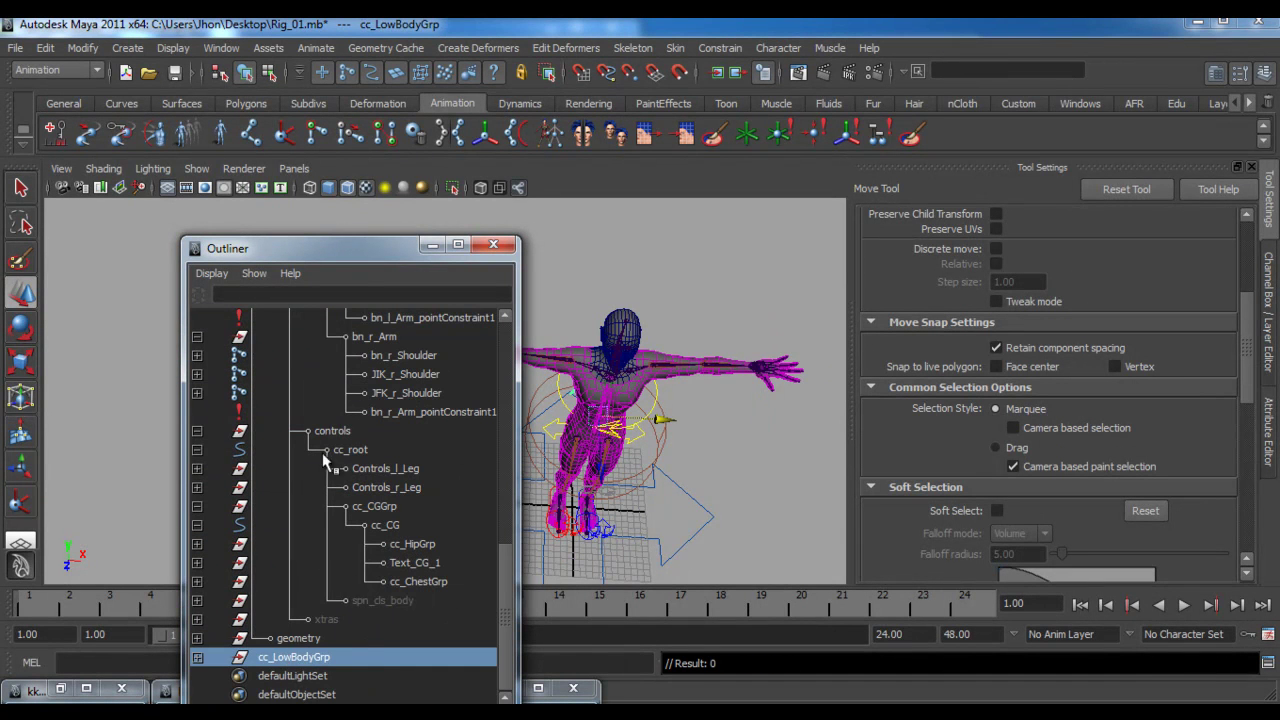
ctrl+click(322, 432)
key(p)
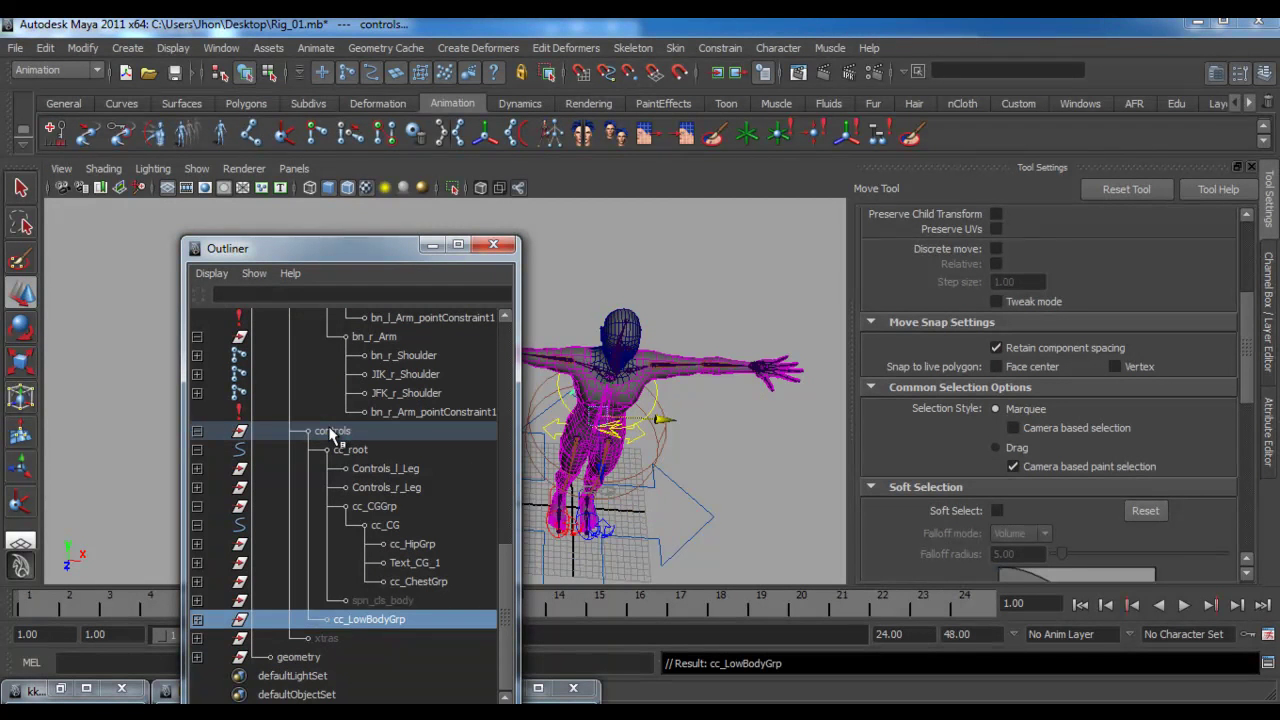
- Parent spn_cls_body under the xtras group and put the Outliner away
click(385, 600)
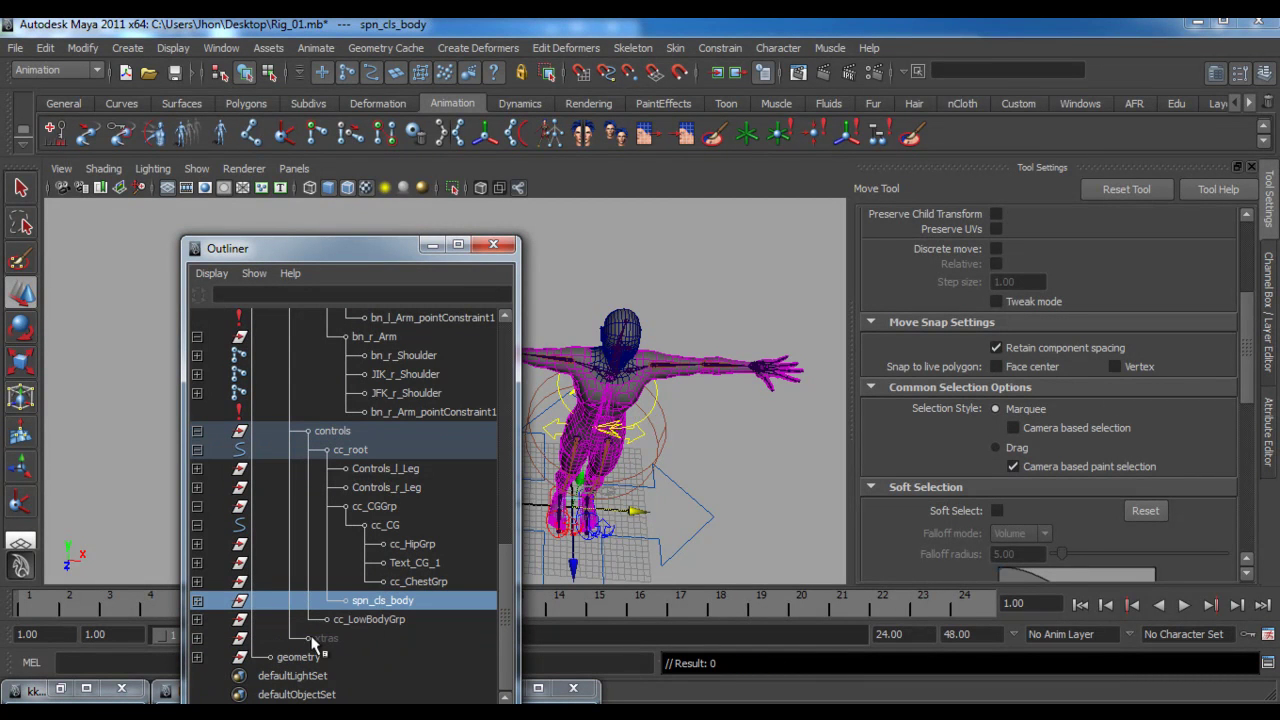
ctrl+click(322, 638)
key(p)
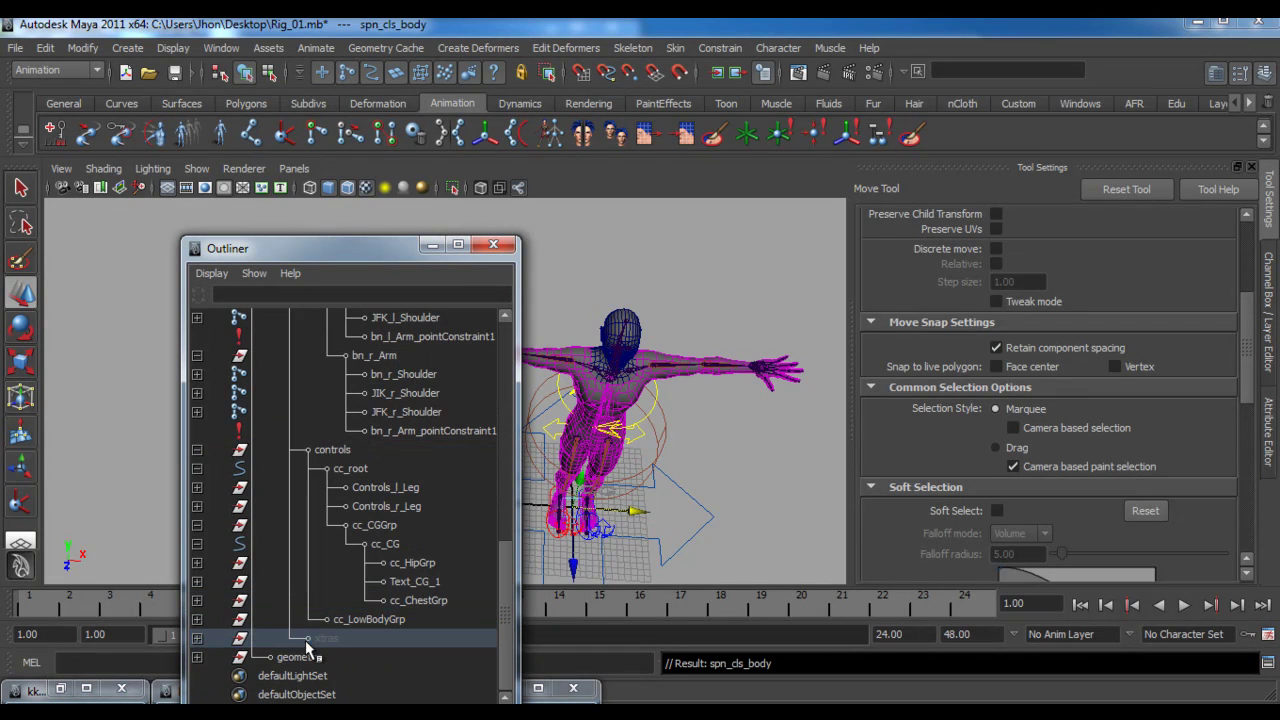
click(432, 245)
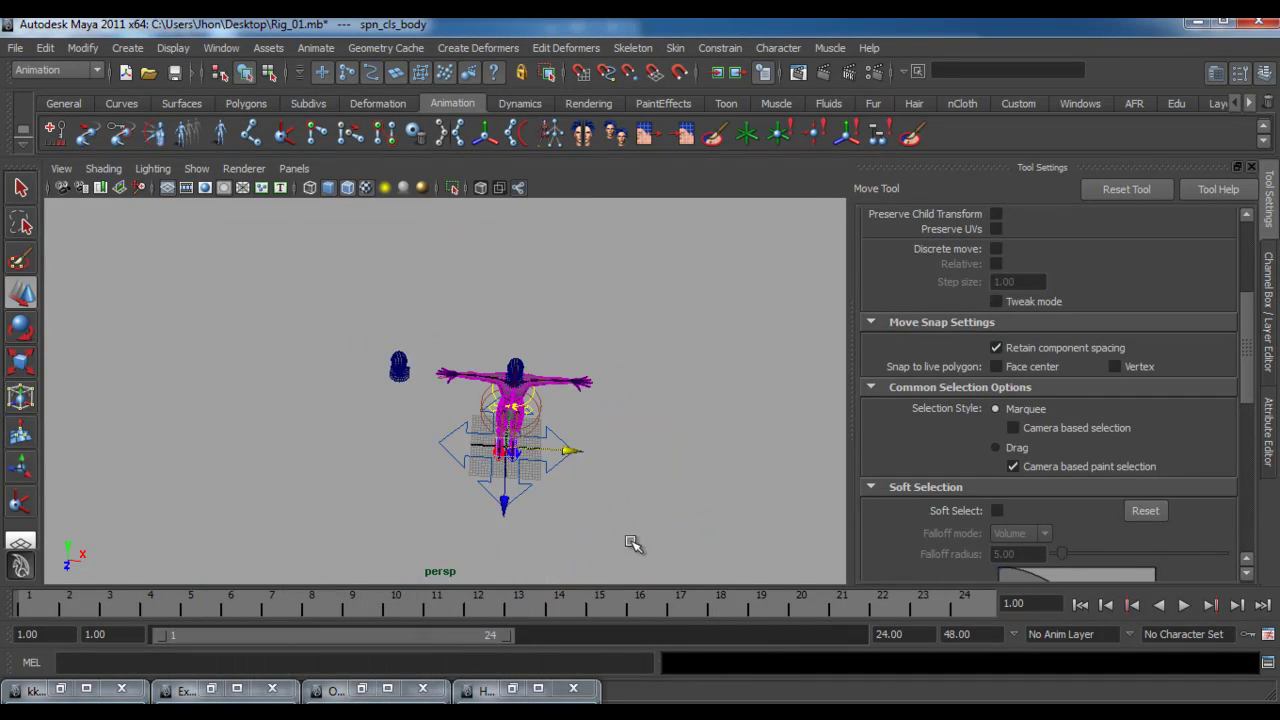
- Test the whole rig by moving the cc_root control, and undo the move
click(535, 516)
scroll(520, 500, up, 6)
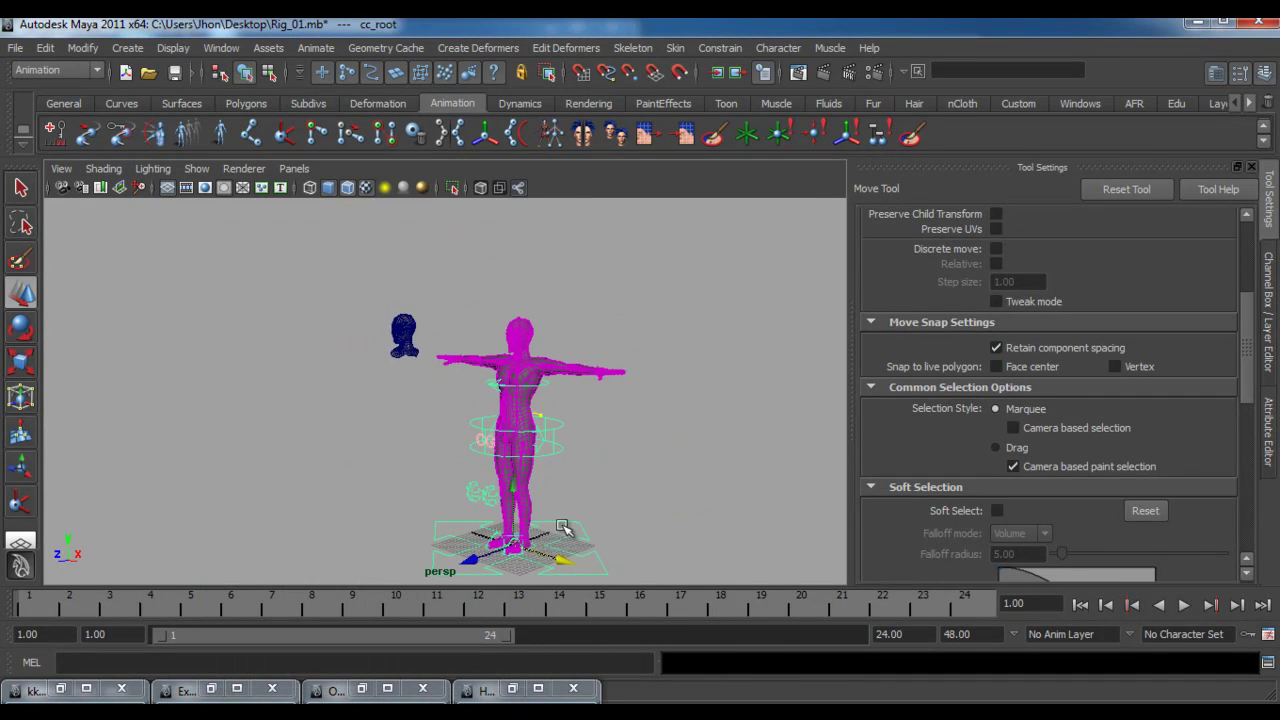
mouse_move(453, 514)
mouse_down()
mouse_move(352, 542)
mouse_move(469, 507)
mouse_up()
key(ctrl+z)
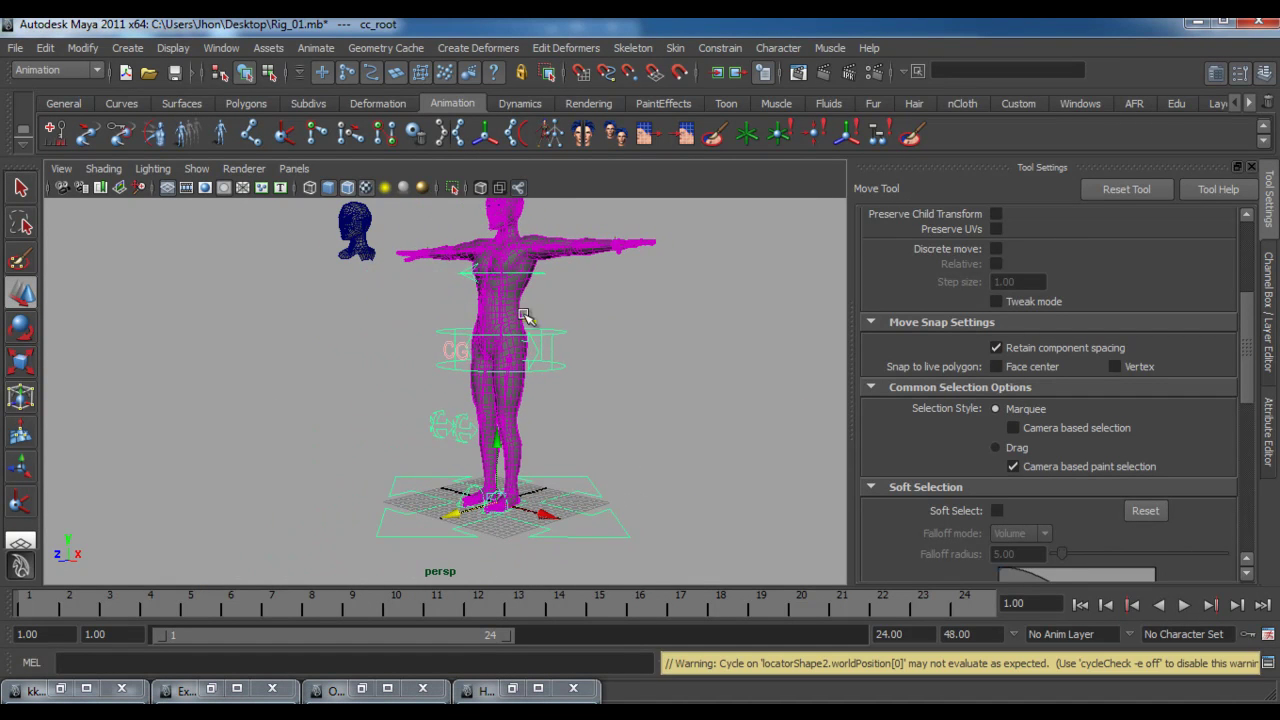
- Identify the cc_LowBody control at the waist and reparent its group cc_LowBodyGrp under cc_CG
click(520, 318)
click(566, 476)
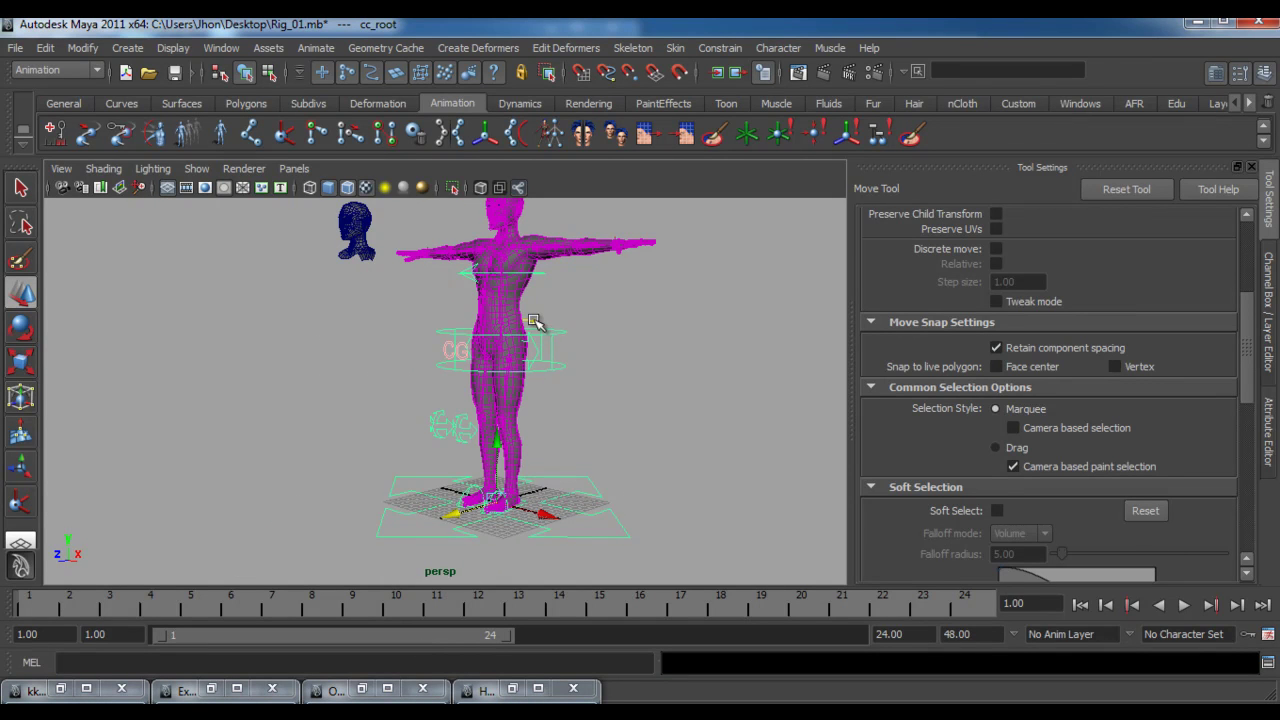
click(533, 320)
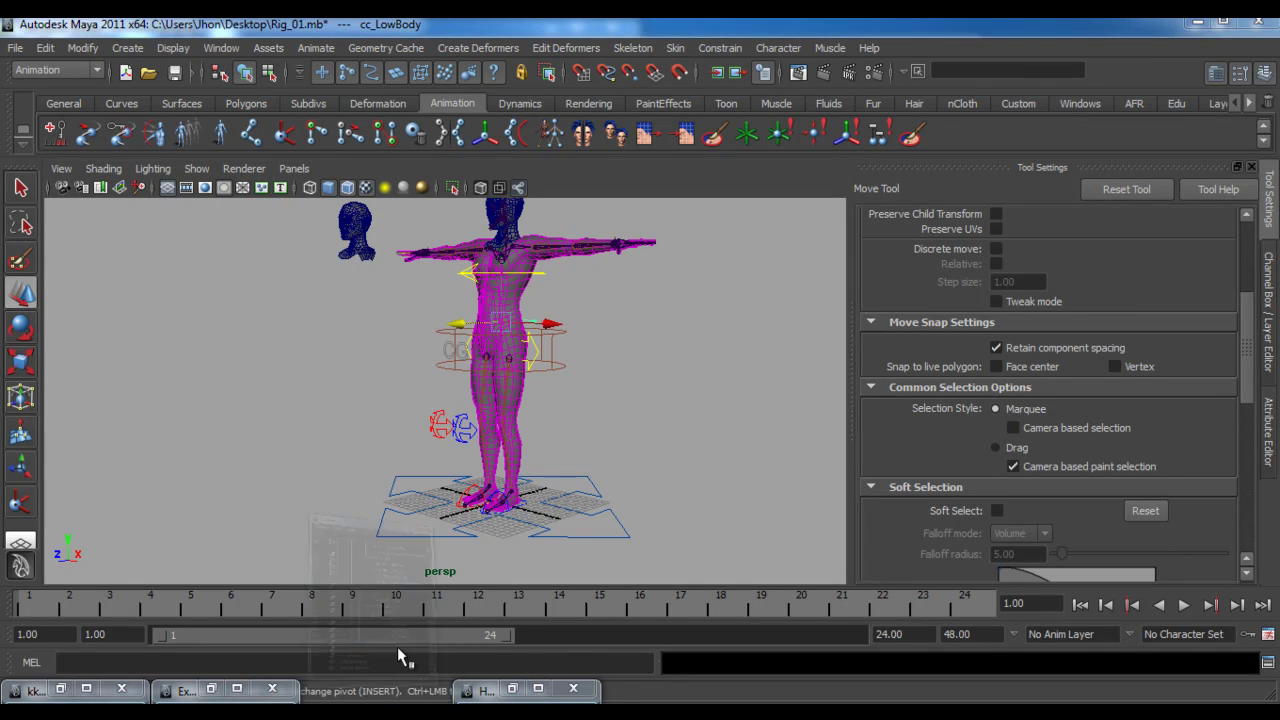
click(362, 688)
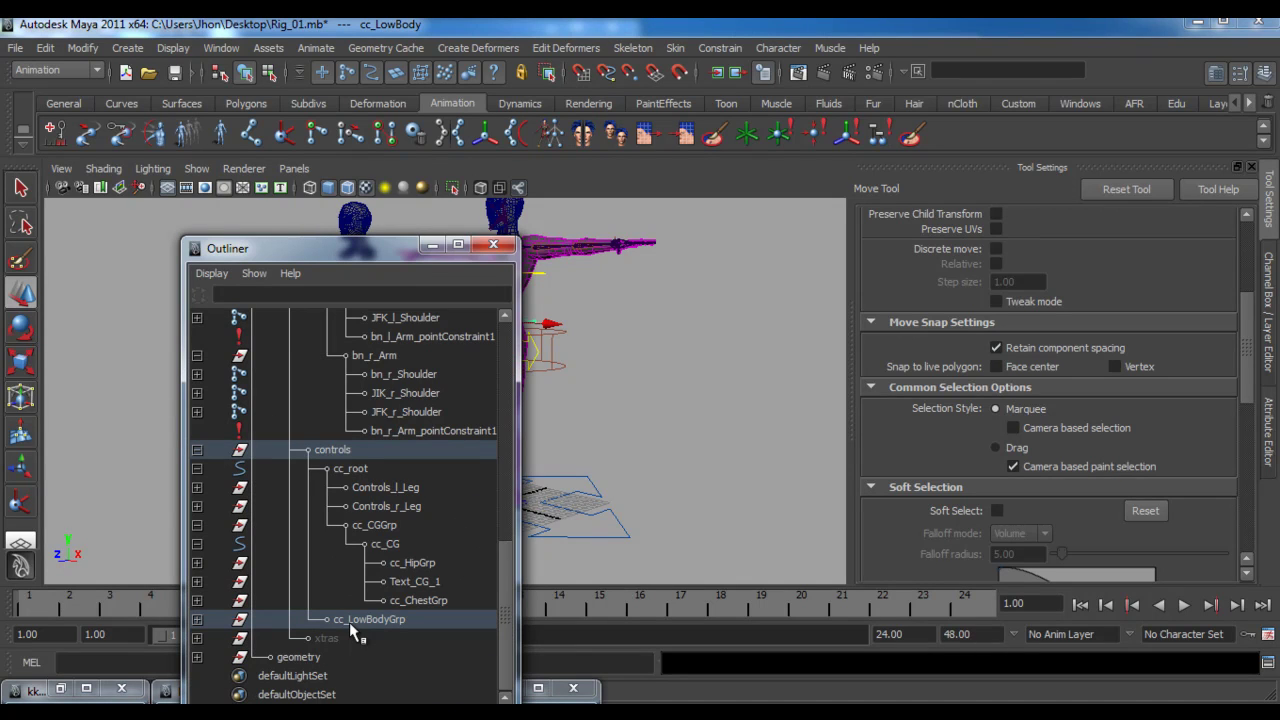
middle_drag(386, 620, 403, 550)
click(432, 244)
- Test the rig again by moving the cc_root control away from the origin, and undo the move
click(575, 476)
alt+drag(575, 478, 537, 483)
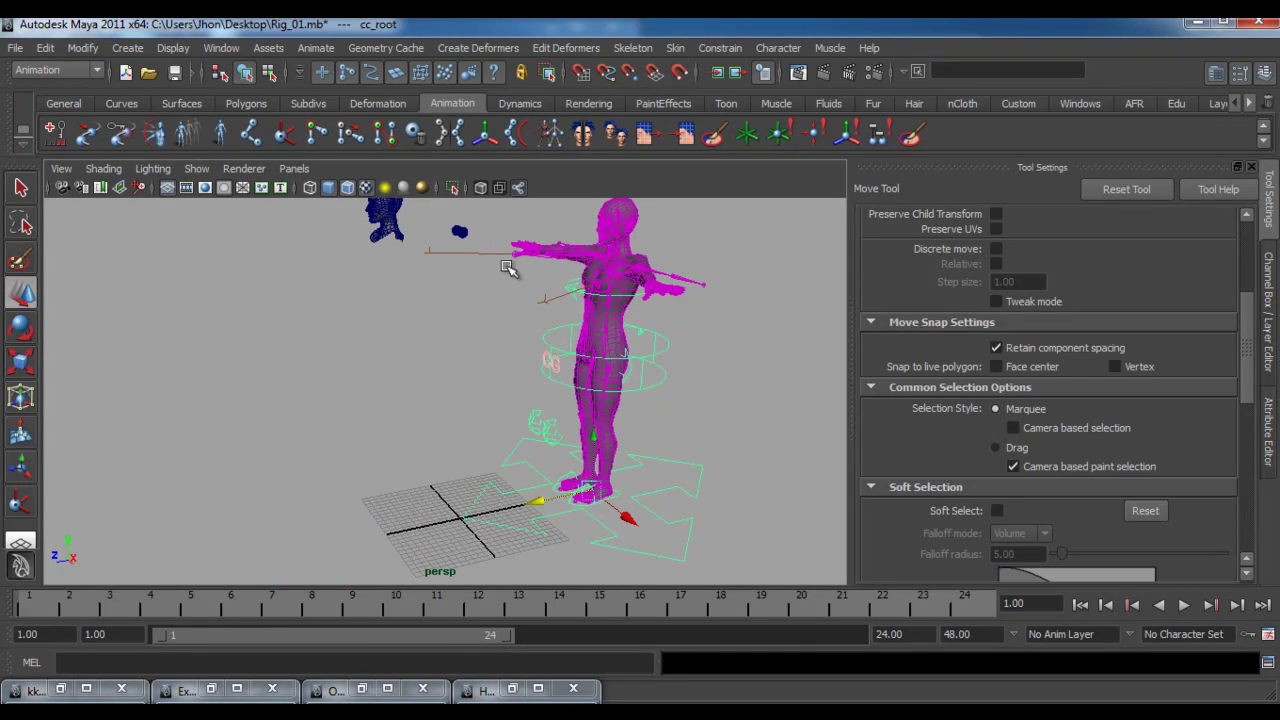
key(ctrl+z)
key(ctrl+z)
- Test rotating and scaling the whole rig with the cc_root control, and undo the changes
key(e)
drag(481, 493, 541, 467)
click(642, 467)
click(590, 482)
key(ctrl+z)
key(r)
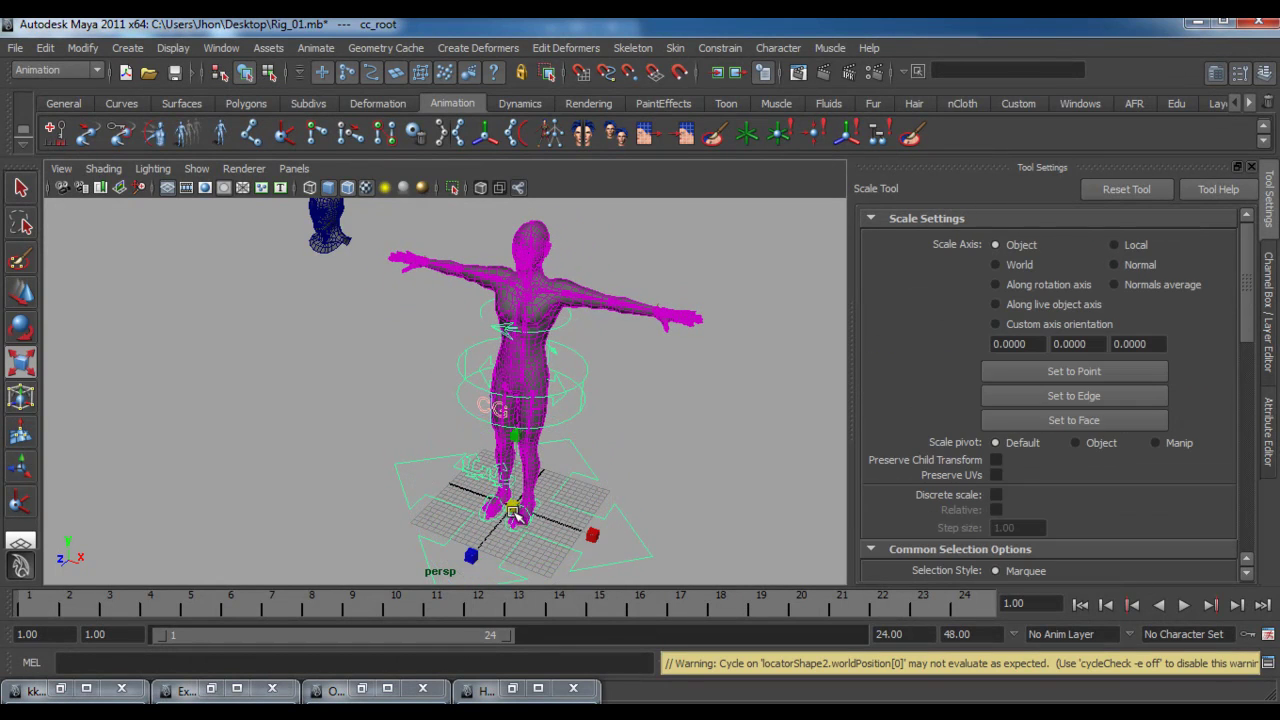
drag(510, 518, 545, 527)
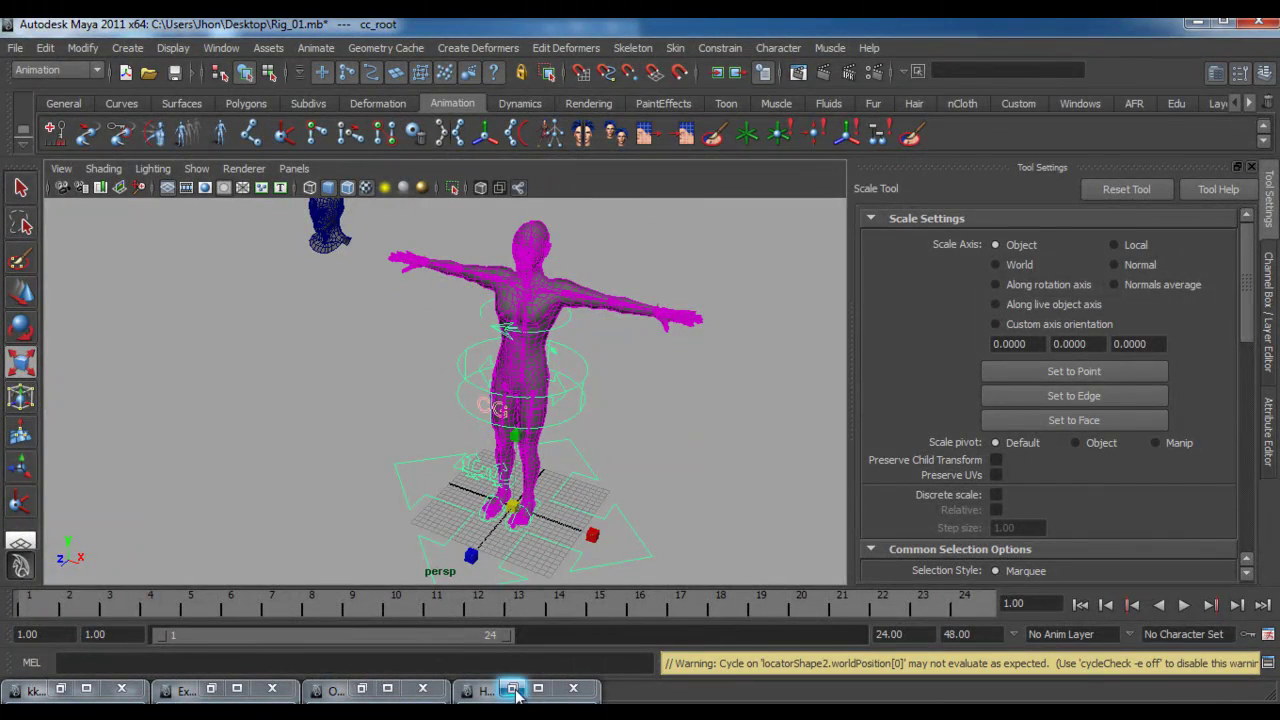
- Inspect the joint and IK handle hierarchy in the Outliner and examine the left arm and wrist joints up close
click(374, 690)
scroll(405, 378, up, 10)
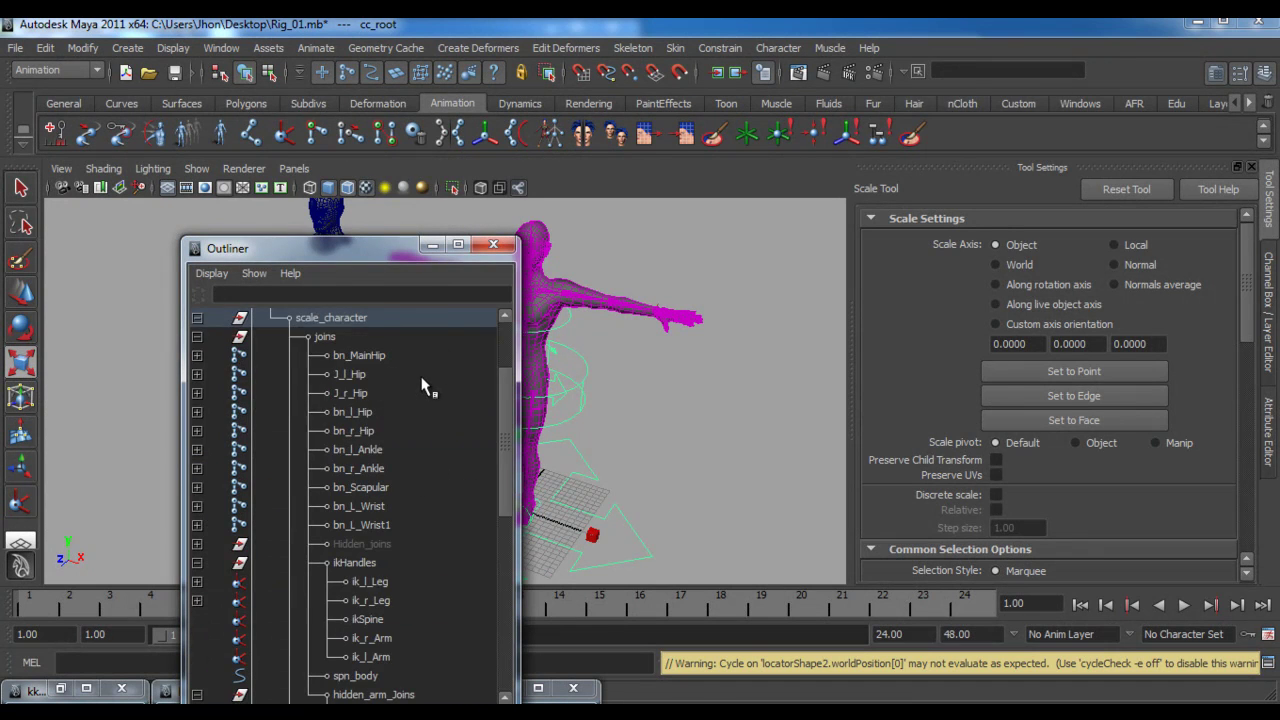
click(340, 430)
drag(388, 250, 1000, 410)
drag(518, 516, 465, 490)
scroll(602, 407, down, 3)
alt+drag(602, 407, 531, 389)
scroll(607, 451, up, 5)
alt+middle_drag(531, 389, 445, 466)
alt+drag(462, 466, 510, 472)
scroll(560, 470, up, 3)
alt+middle_drag(640, 490, 460, 469)
scroll(535, 488, up, 3)
click(532, 452)
alt+drag(496, 437, 569, 414)
scroll(643, 440, up, 3)
alt+middle_drag(643, 440, 450, 461)
scroll(474, 446, up, 5)
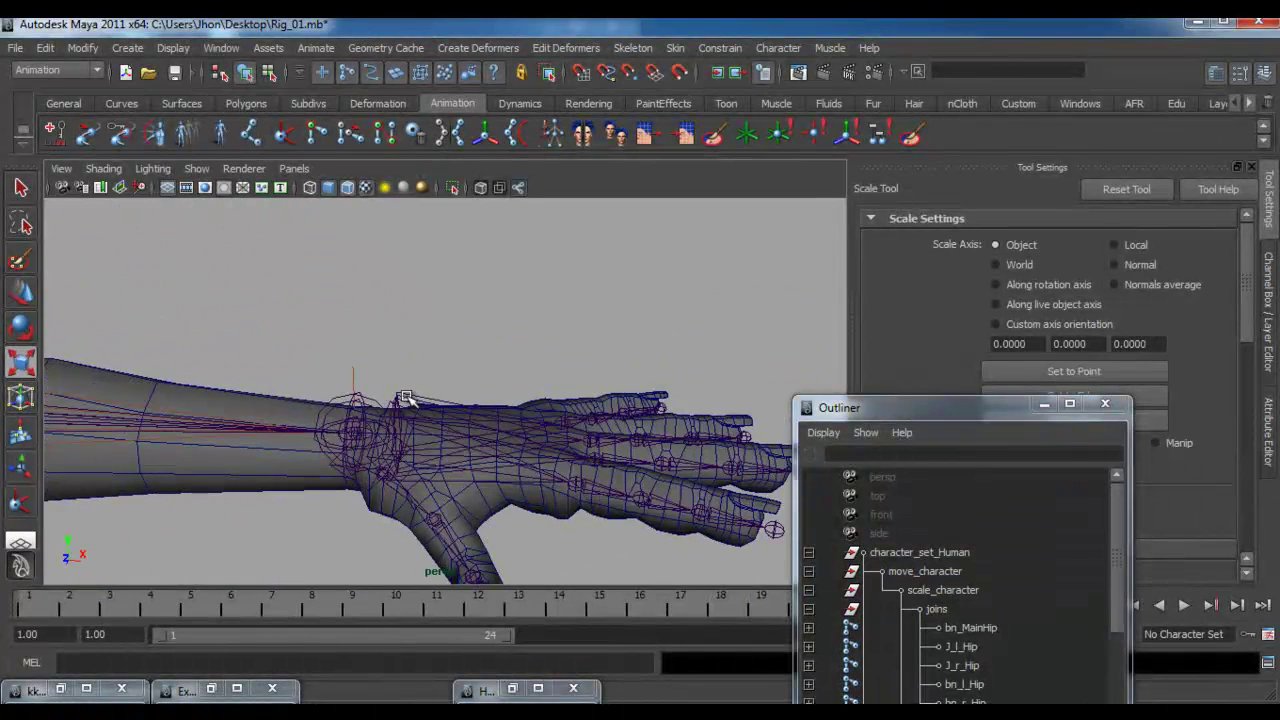
scroll(419, 448, down, 6)
alt+middle_drag(377, 420, 511, 374)
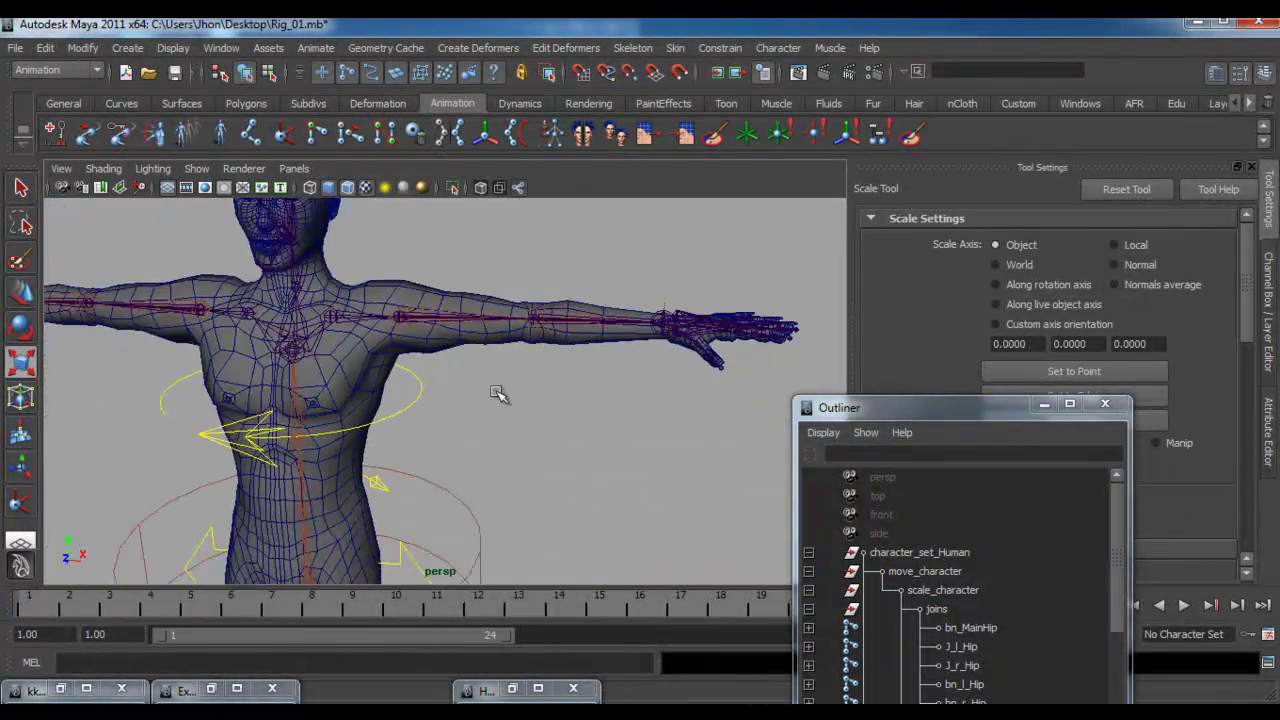
alt+drag(511, 374, 494, 423)
- Examine the controls hierarchy under cc_root and cc_CG in the Outliner, and clear the selection
drag(872, 405, 633, 167)
scroll(686, 502, down, 10)
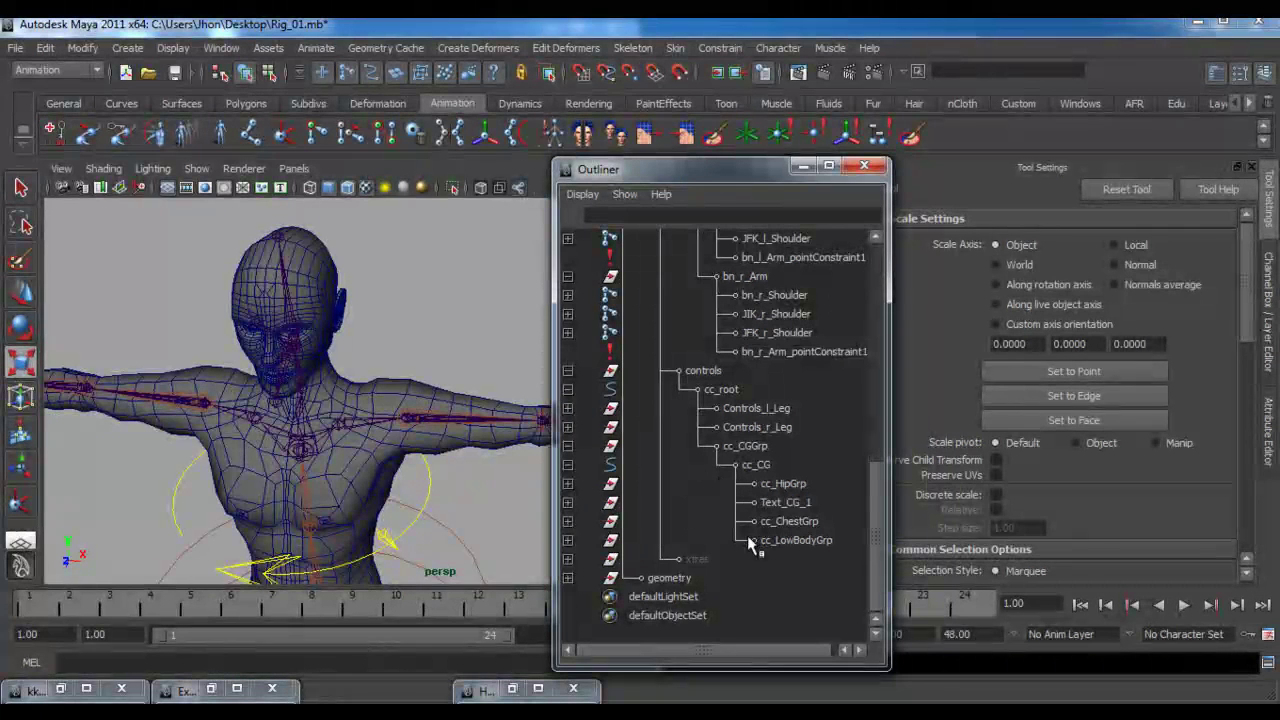
click(722, 389)
click(756, 464)
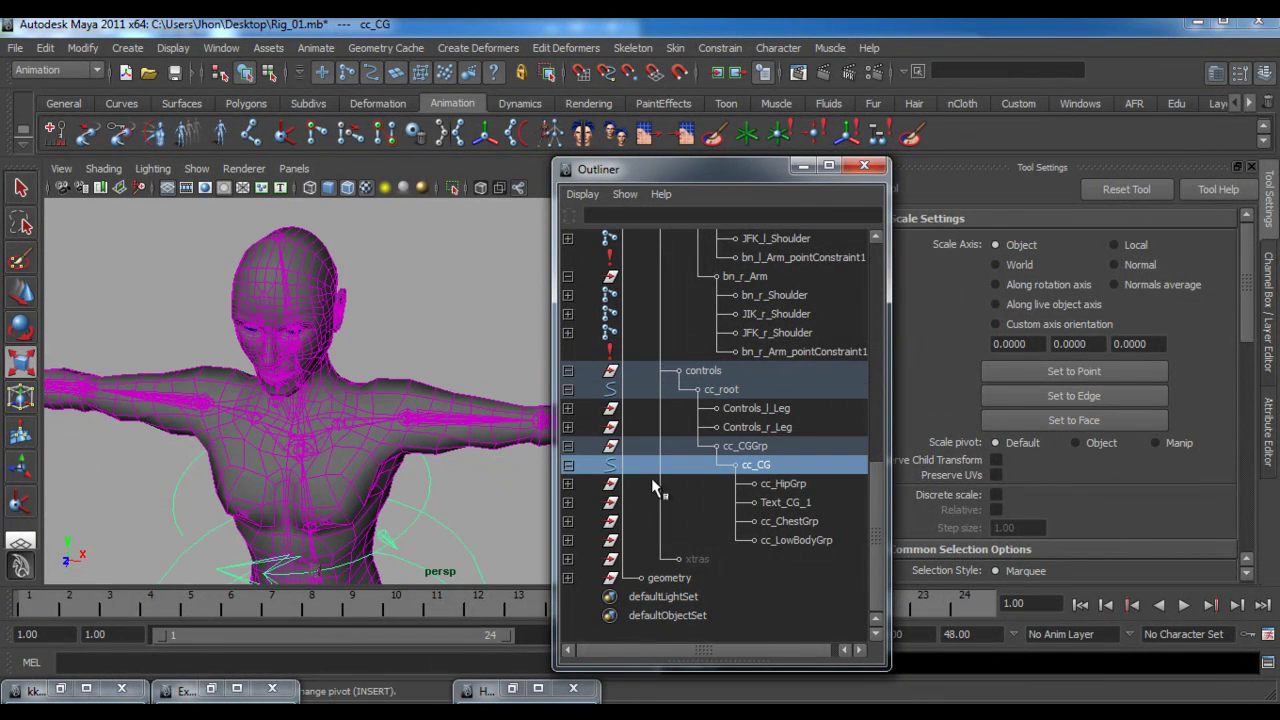
scroll(410, 482, down, 8)
alt+drag(363, 420, 335, 392)
click(430, 330)
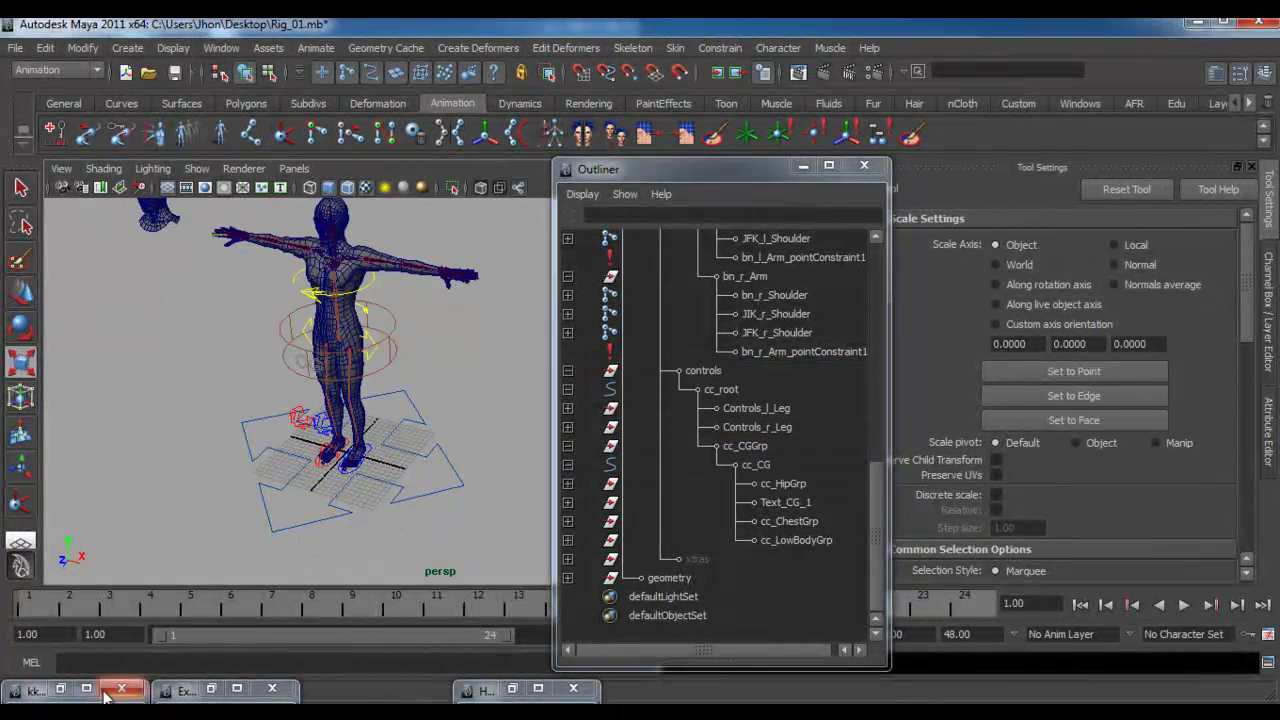
- Restore the kk_Controller window, put the Outliner away and frame the whole figure
click(60, 688)
click(714, 165)
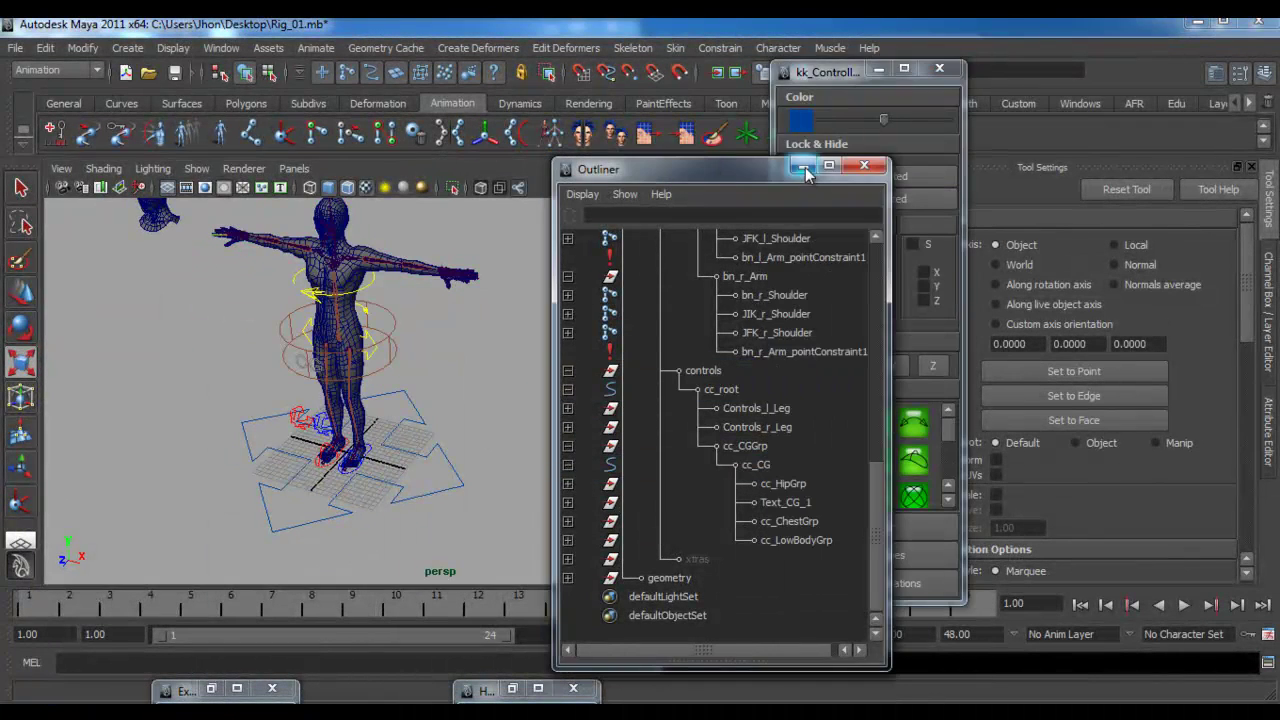
click(804, 168)
alt+drag(410, 275, 493, 335)
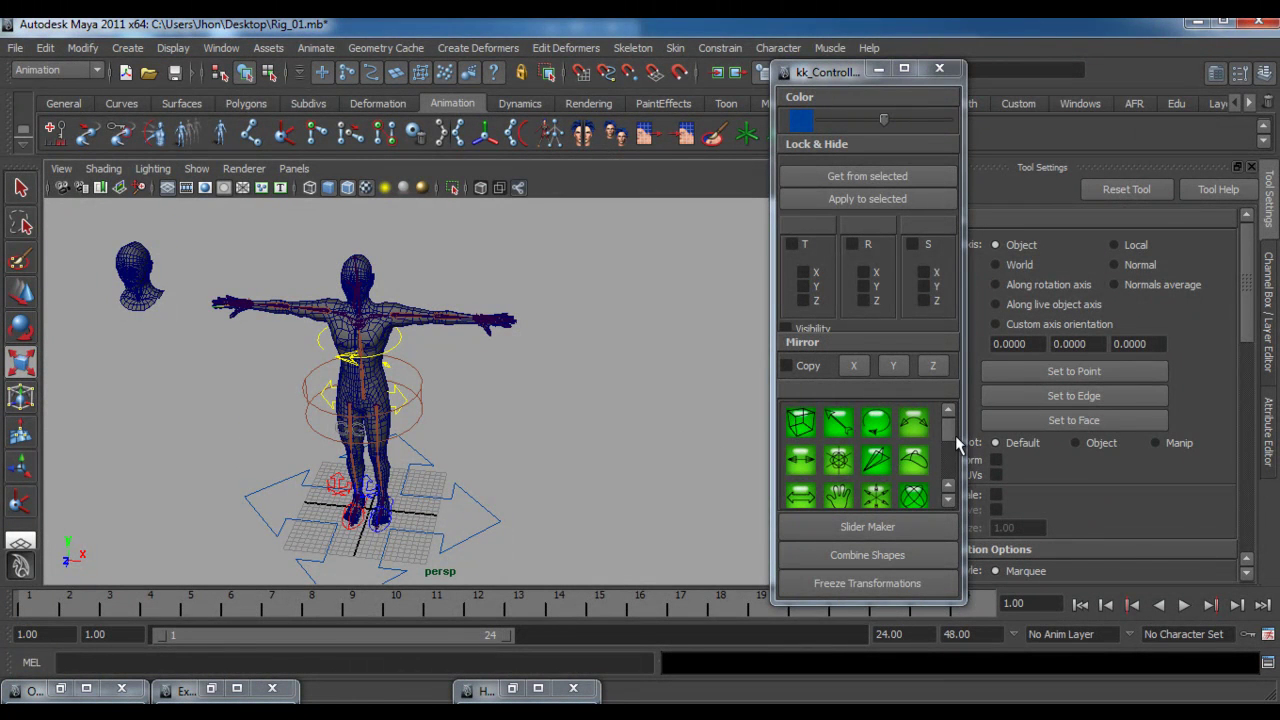
- Create a cube control curve and snap it to the left wrist
scroll(955, 443, down, 2)
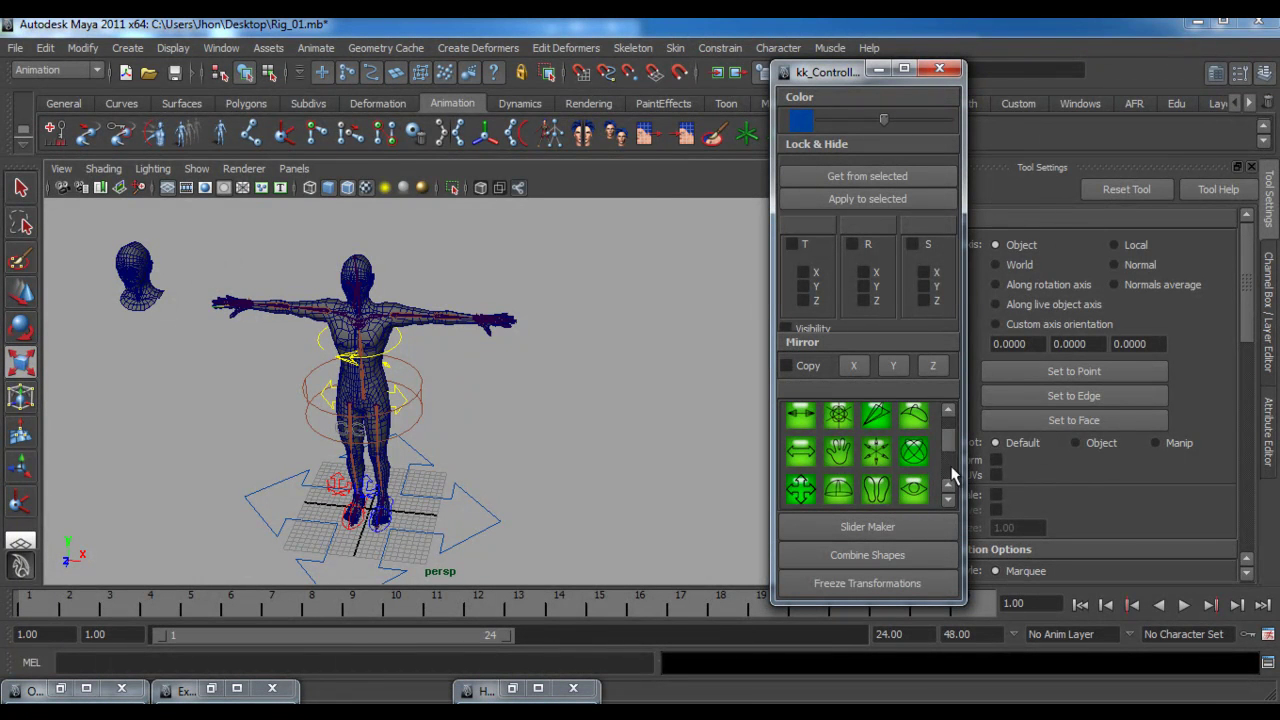
scroll(953, 447, up, 2)
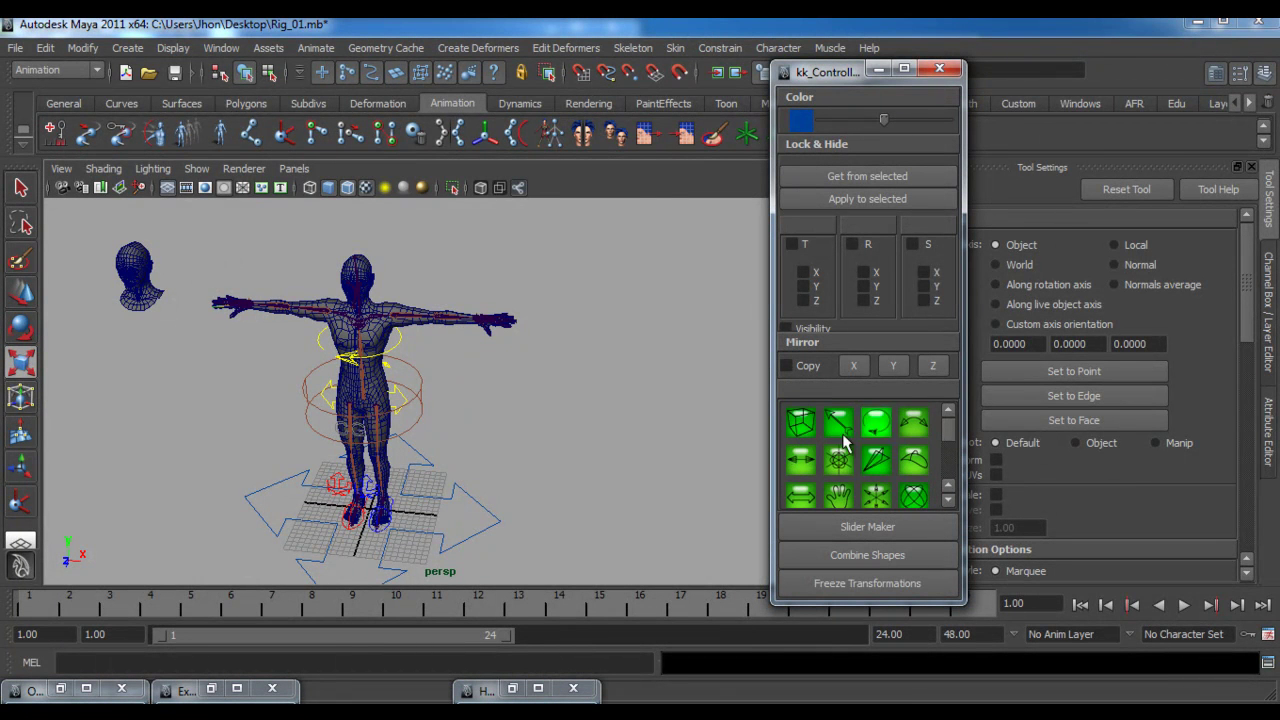
click(800, 422)
key(w)
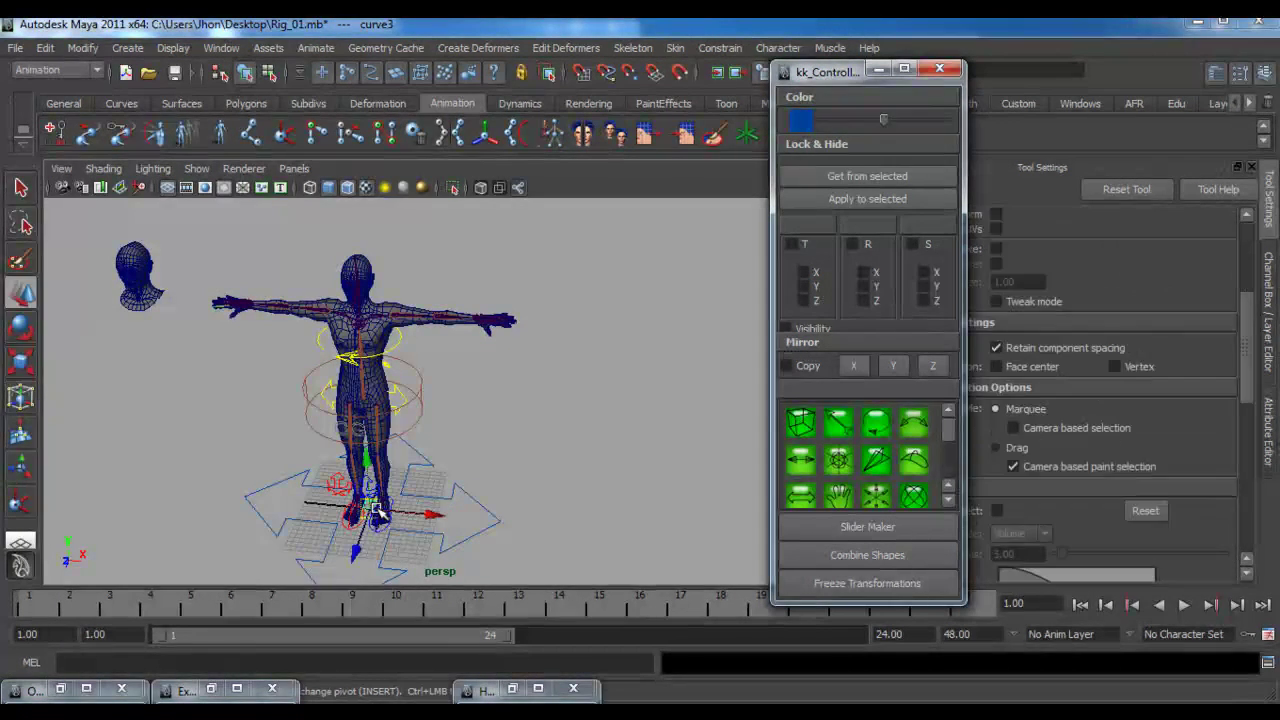
key(v)
middle_drag(488, 313, 474, 317)
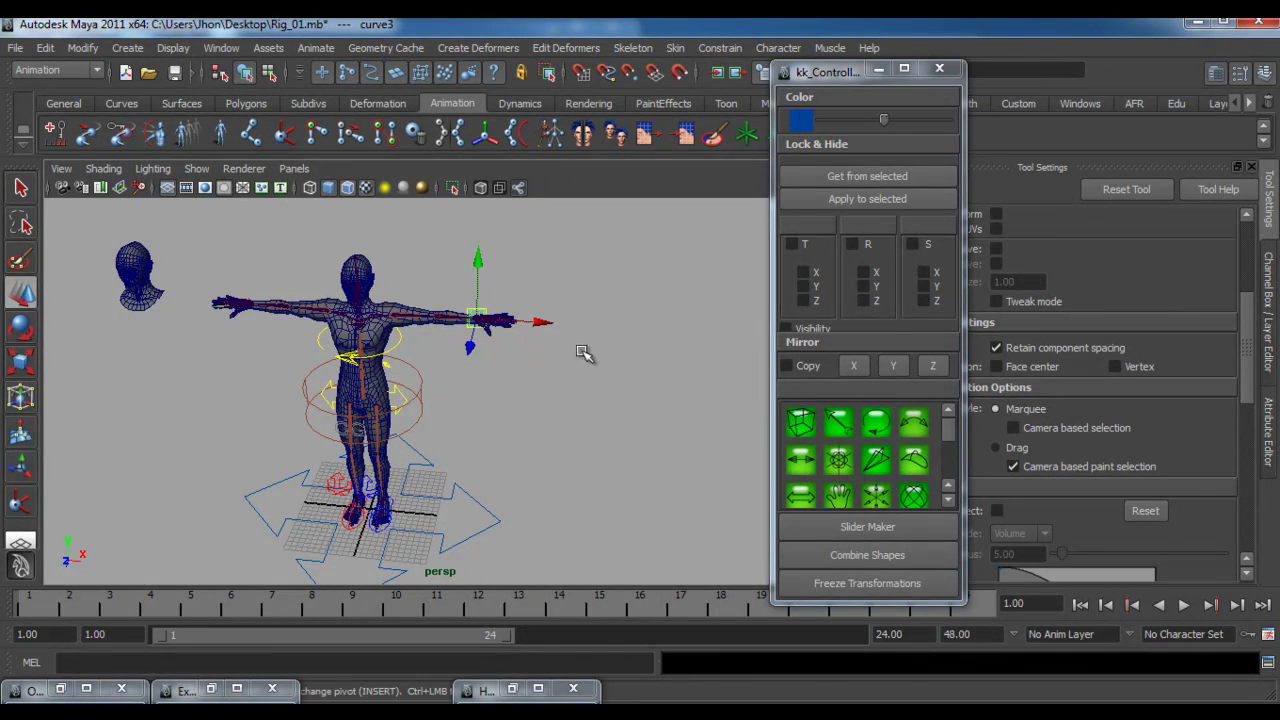
- Create a circular arrow control curve at the left shoulder joint, scaled down to about 0.4
scroll(946, 439, down, 2)
drag(946, 439, 945, 470)
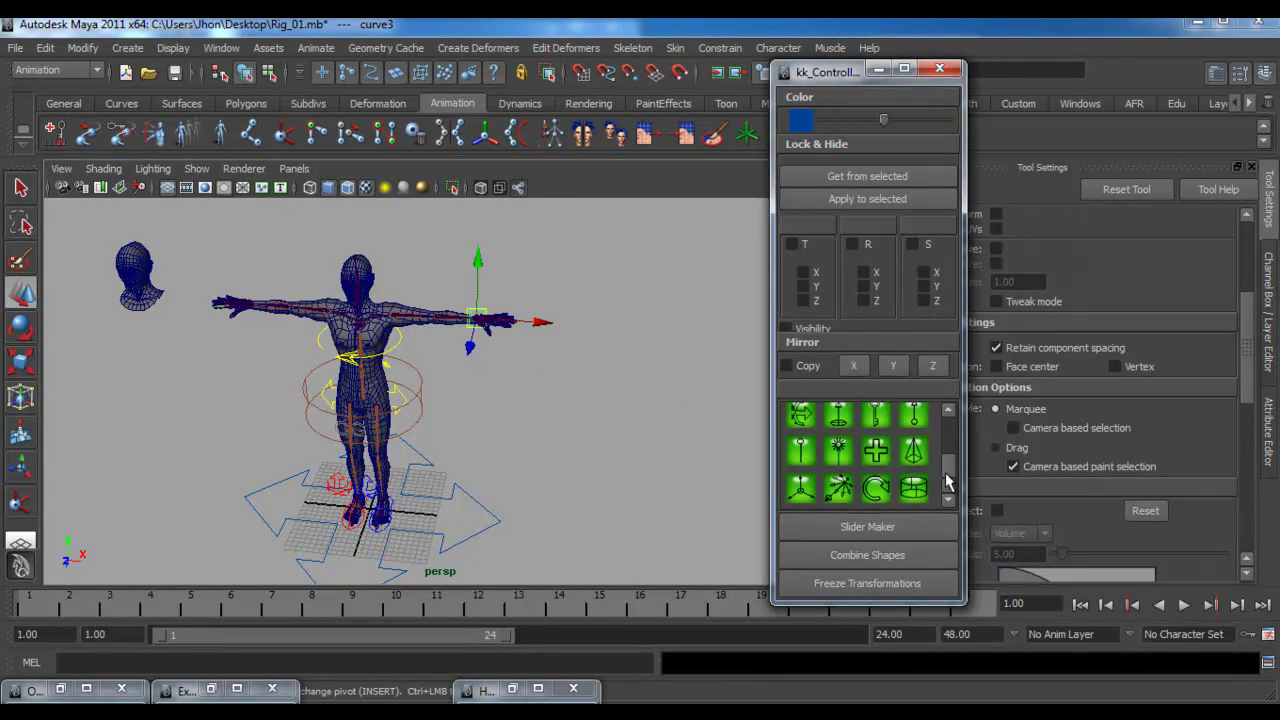
click(877, 489)
alt+right_drag(428, 405, 568, 465)
alt+middle_drag(612, 490, 620, 499)
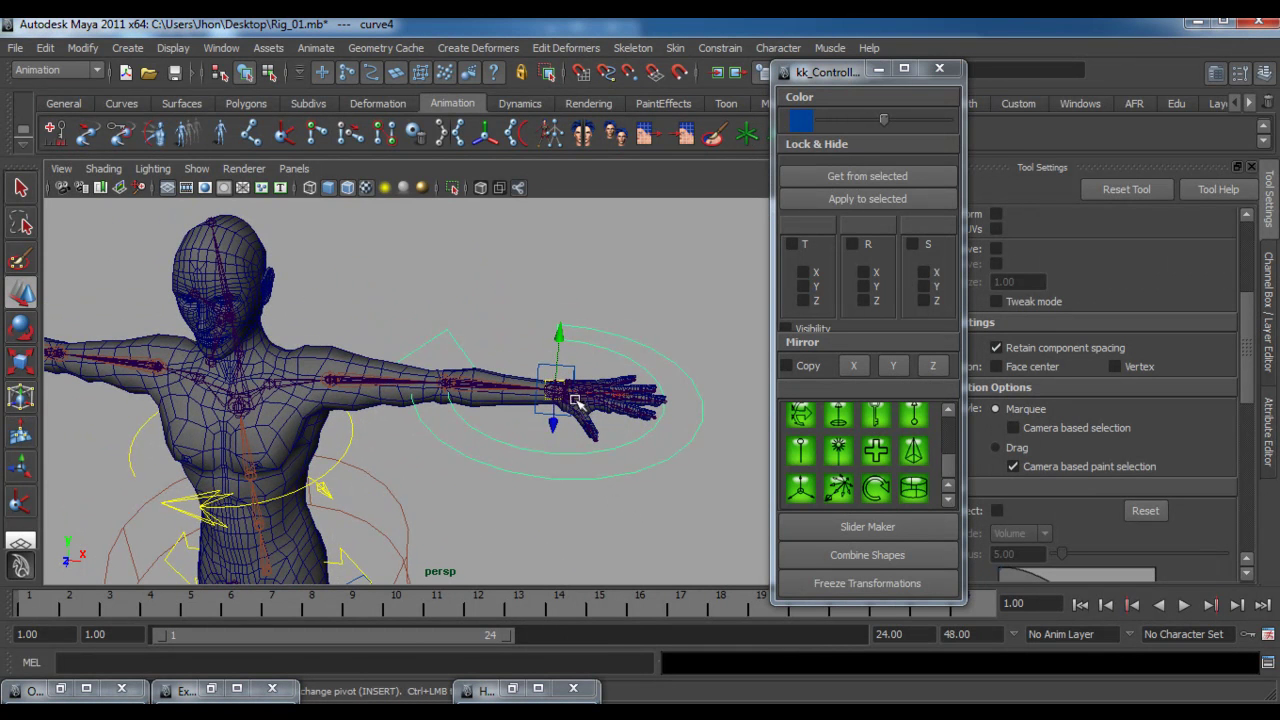
drag(557, 388, 196, 443)
key(r)
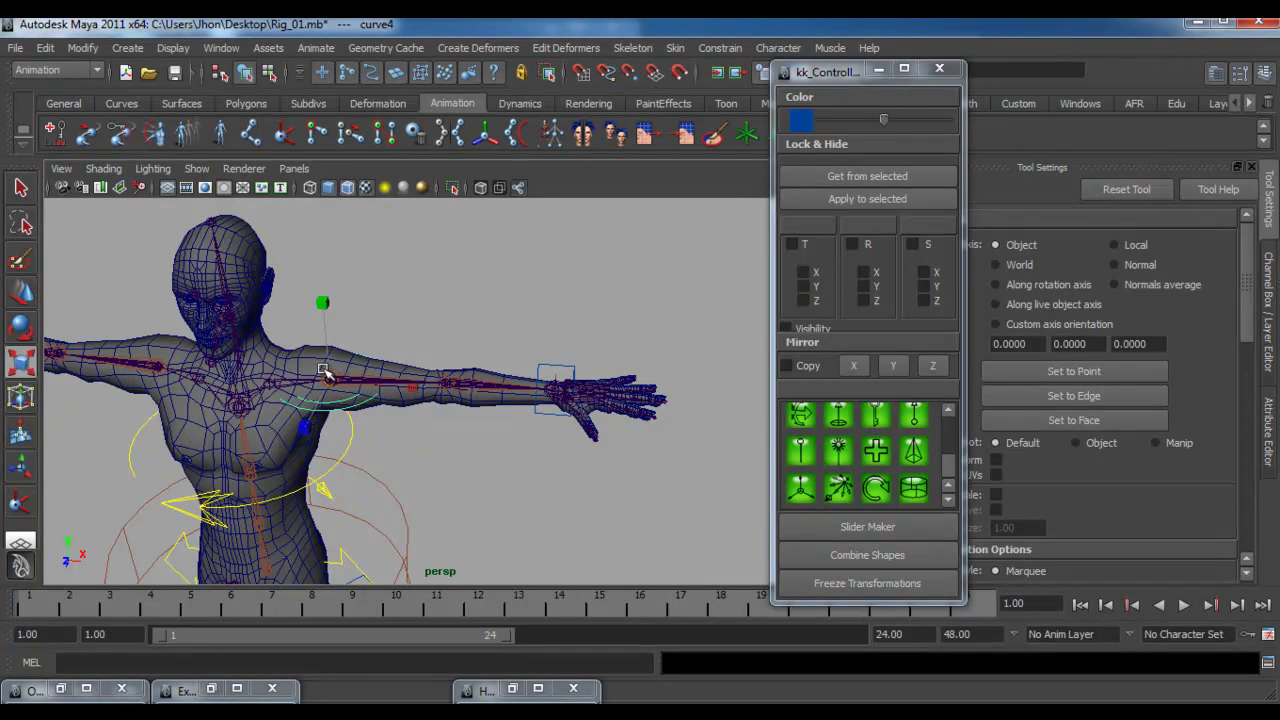
- Set Rotate Z of the shoulder's circular arrow curve to 90
click(1265, 280)
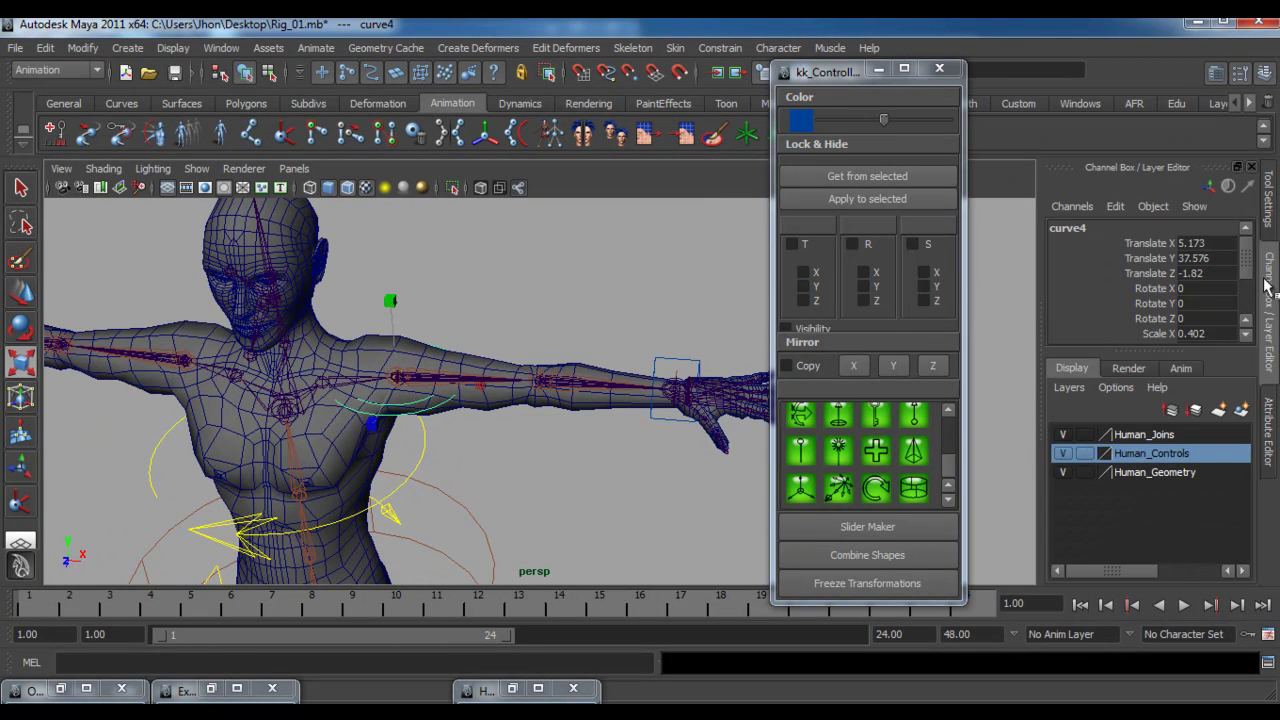
click(1192, 318)
text(90)
key(Return)
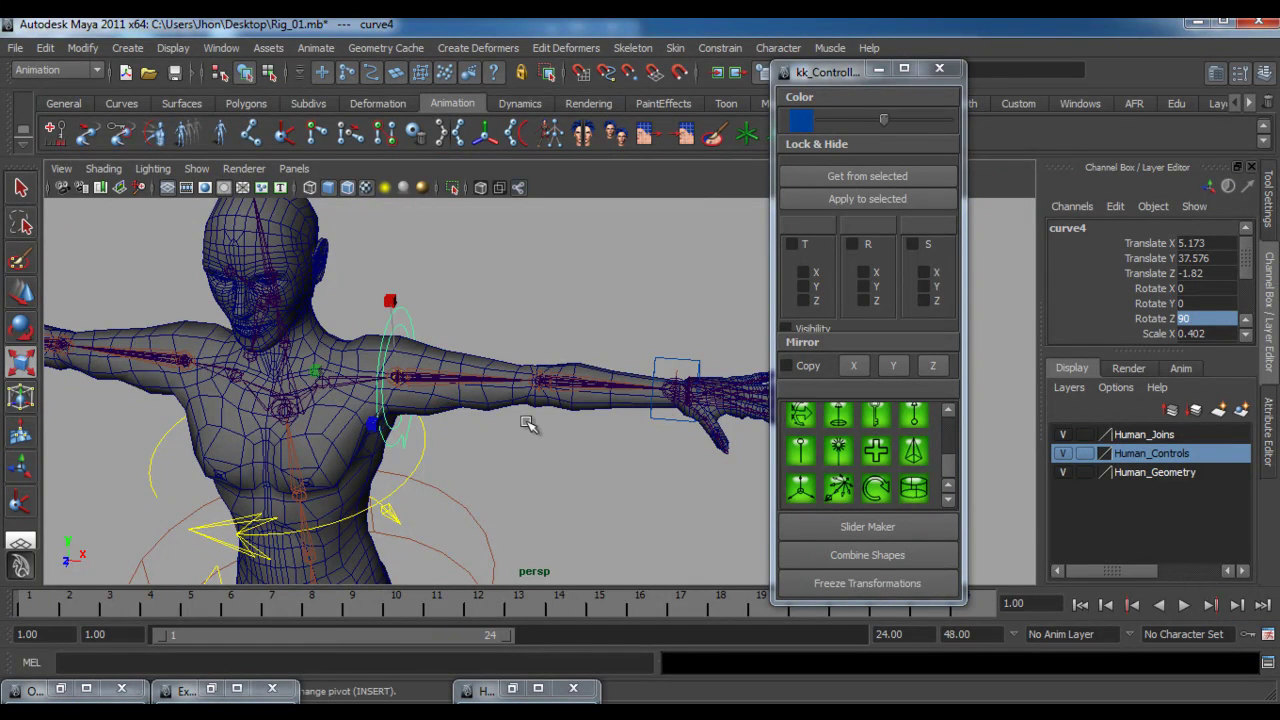
- Duplicate the circular arrow curve twice and snap the copies to the left elbow and left wrist joints
alt+drag(475, 405, 445, 408)
key(ctrl+d)
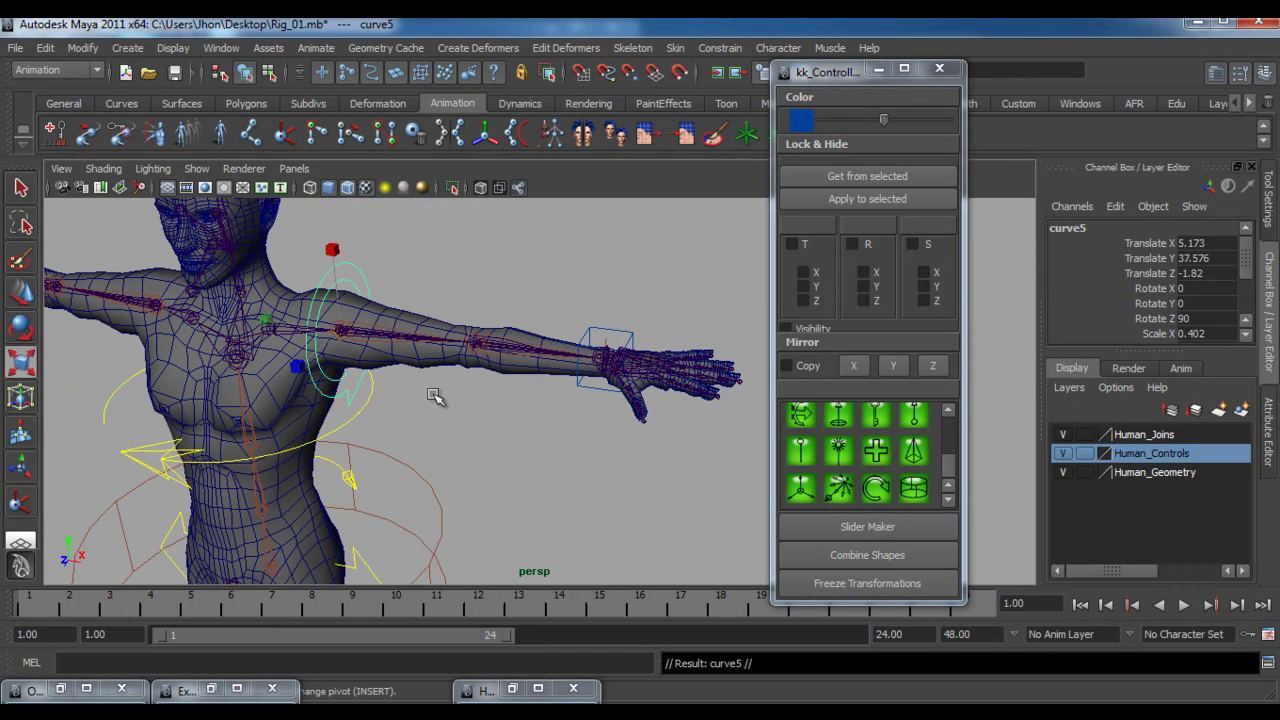
key(w)
key(v)
middle_drag(452, 354, 598, 358)
key(ctrl+d)
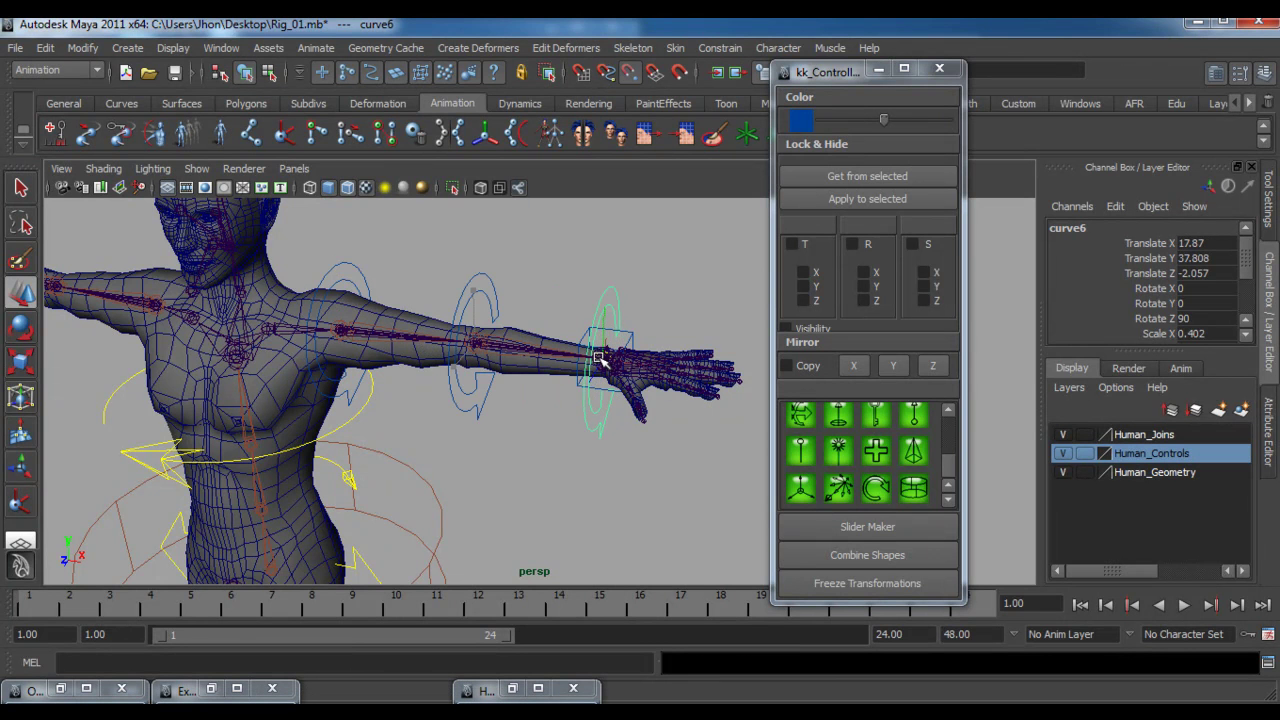
- Create a curved multi-arrow control curve, snap it to the left elbow and move it behind the elbow to Translate Z about -9.75
click(800, 414)
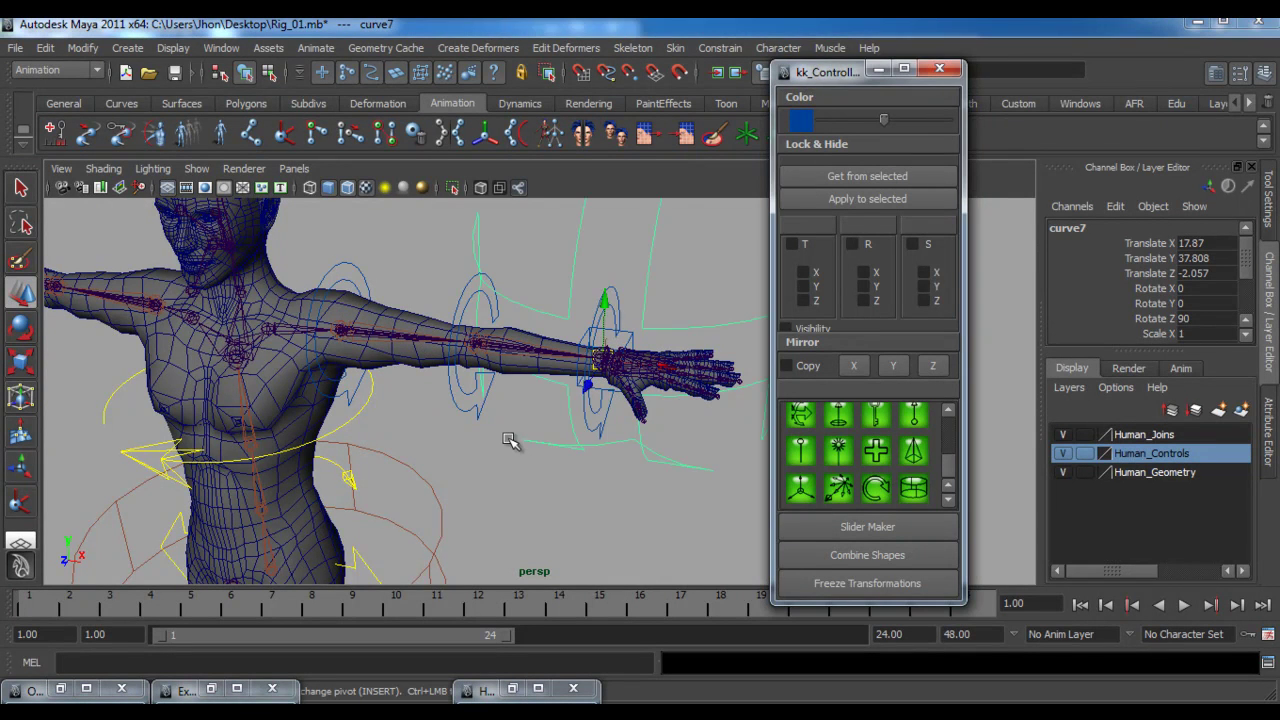
scroll(514, 442, down, 4)
alt+drag(546, 464, 506, 436)
alt+middle_drag(466, 475, 541, 457)
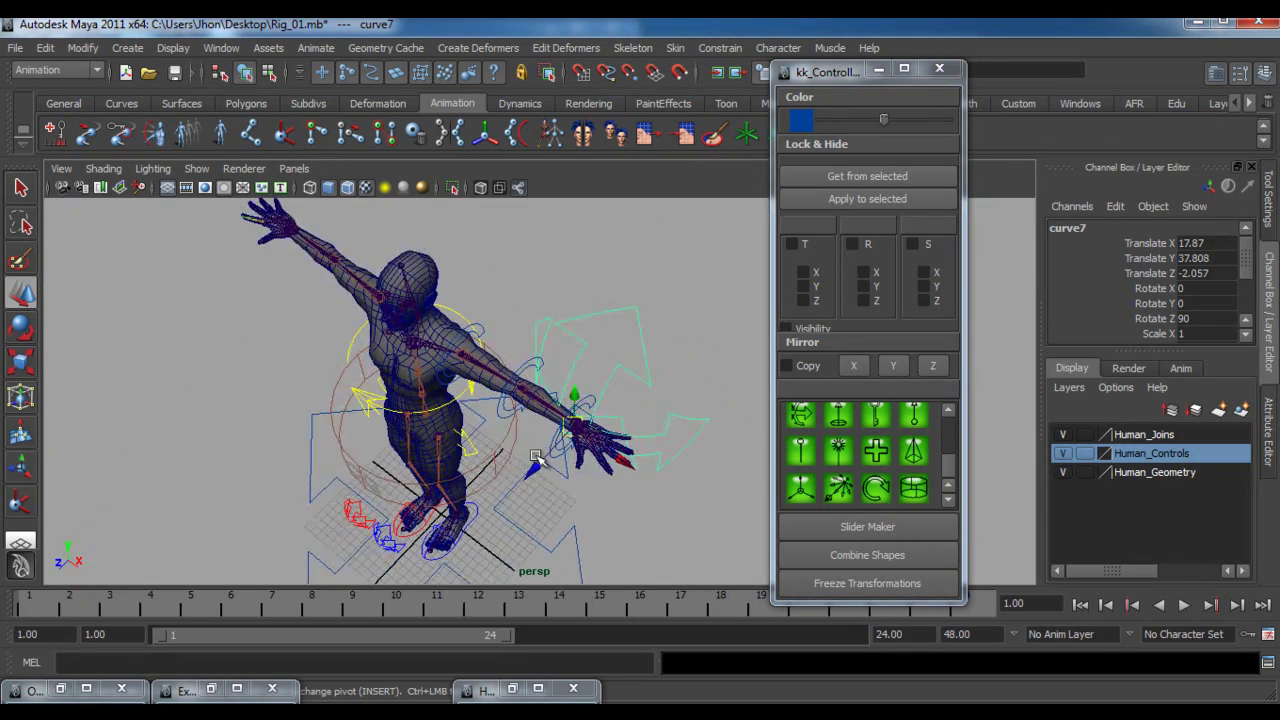
alt+right_drag(543, 458, 662, 482)
key(v)
drag(503, 385, 511, 388)
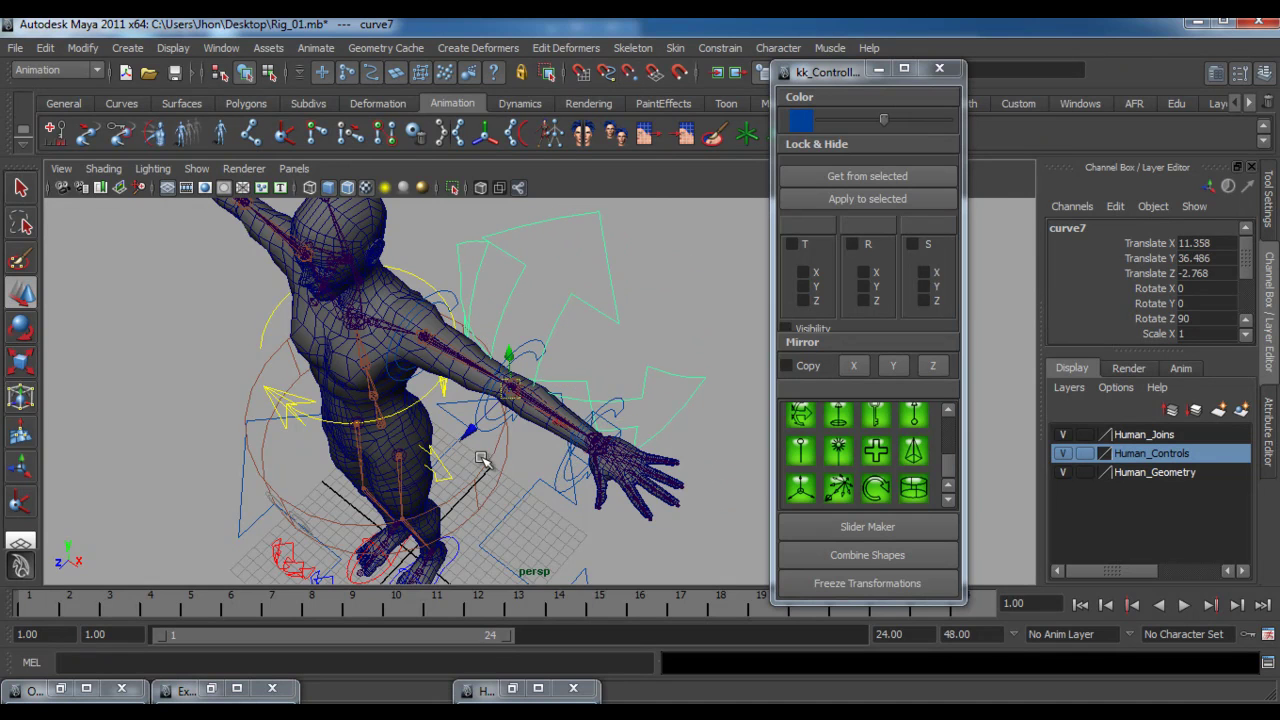
alt+drag(524, 448, 597, 429)
alt+middle_drag(597, 429, 414, 486)
drag(430, 468, 424, 380)
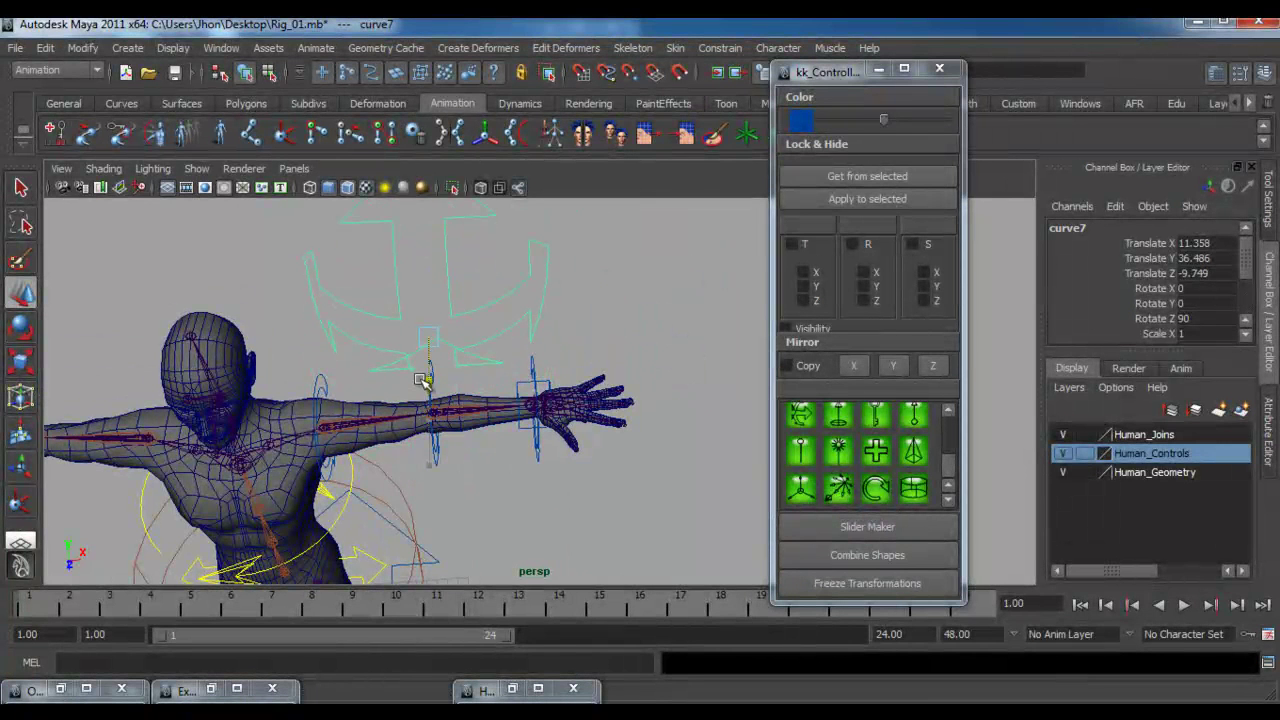
- Set Rotate X of the multi-arrow elbow curve to 180 and scale it down to about 0.18
click(1192, 288)
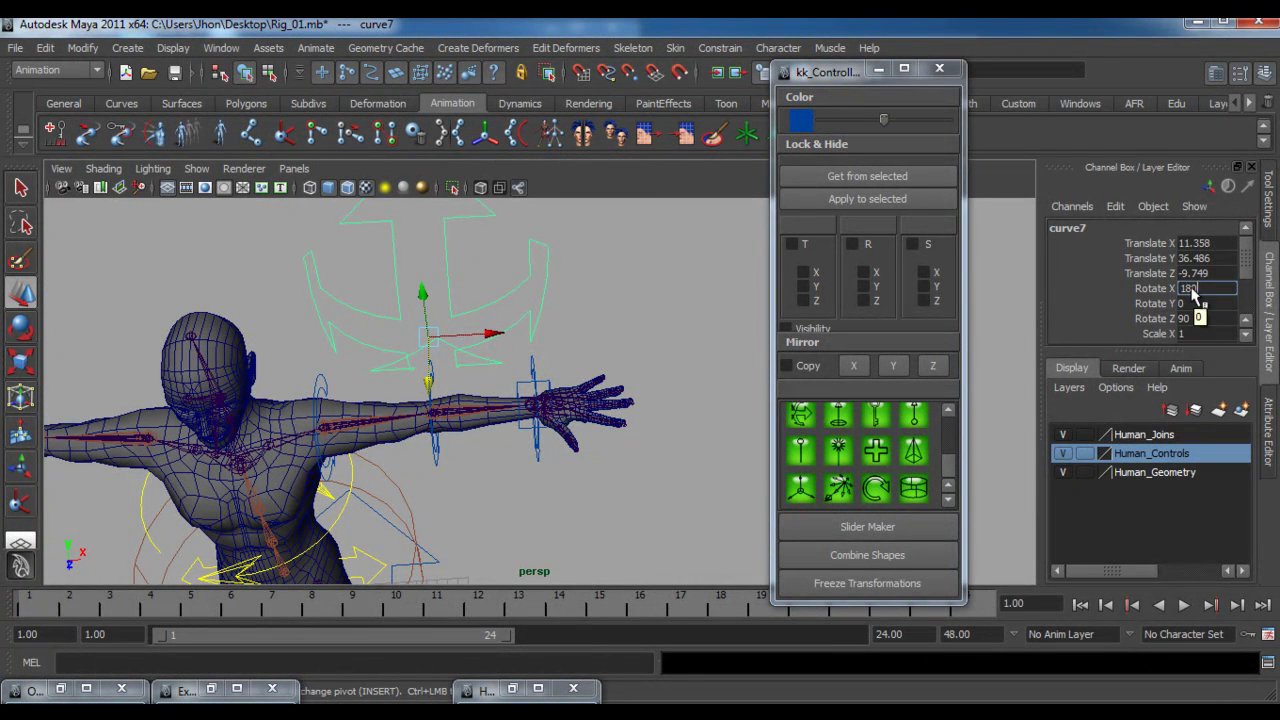
key(Return)
key(r)
drag(424, 335, 345, 450)
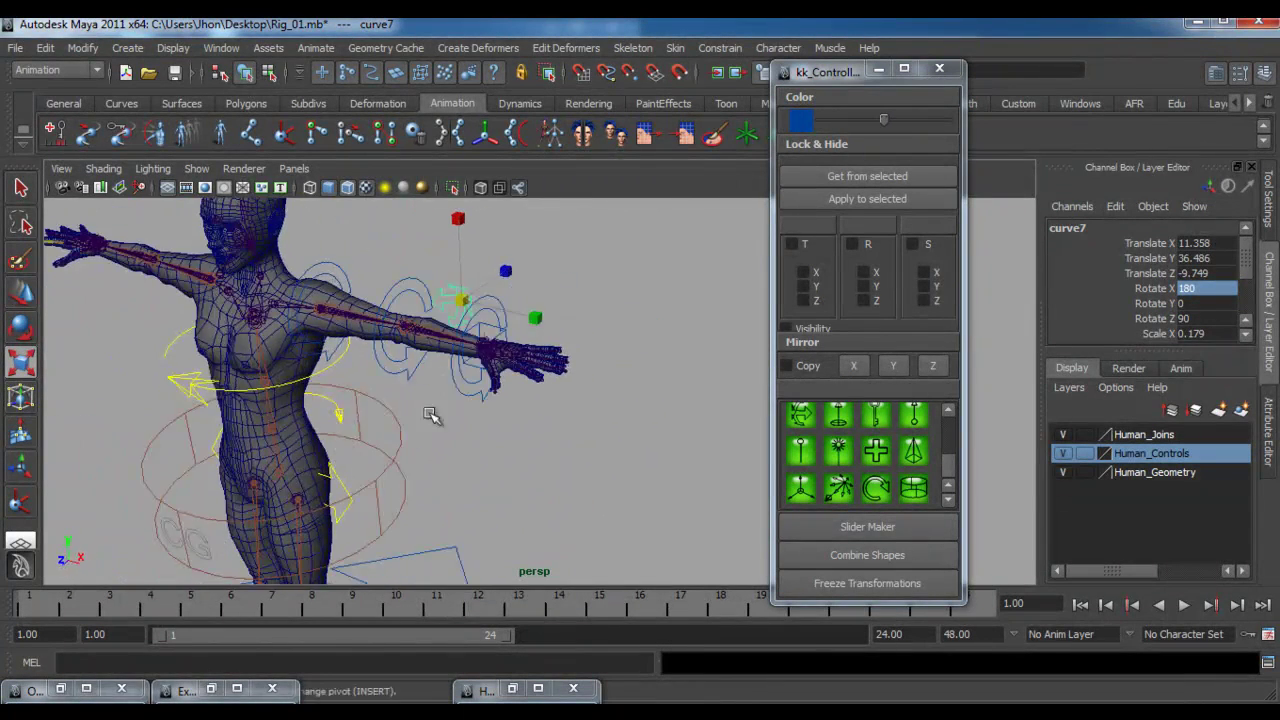
- Try to re-snap the cube control curve onto the left wrist joint
click(503, 335)
alt+drag(503, 337, 450, 386)
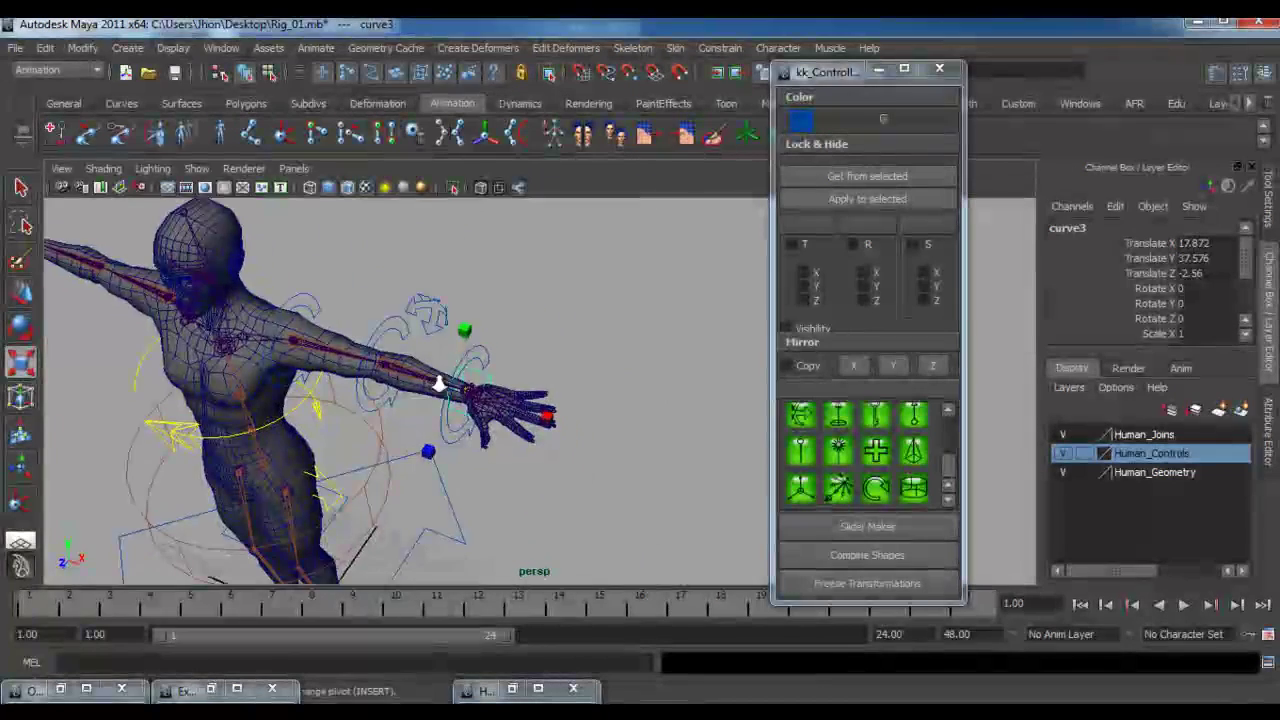
alt+right_drag(450, 386, 514, 449)
alt+middle_drag(445, 393, 453, 467)
alt+drag(452, 468, 510, 457)
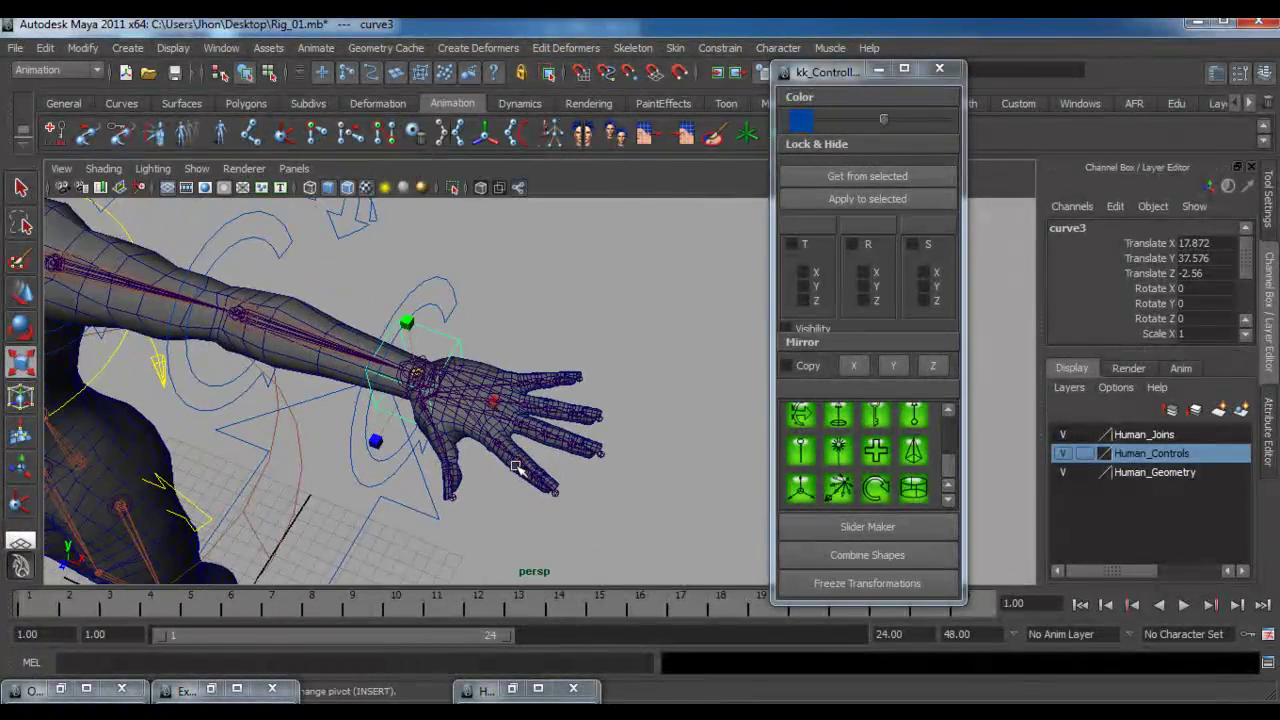
key(w)
drag(418, 380, 407, 377)
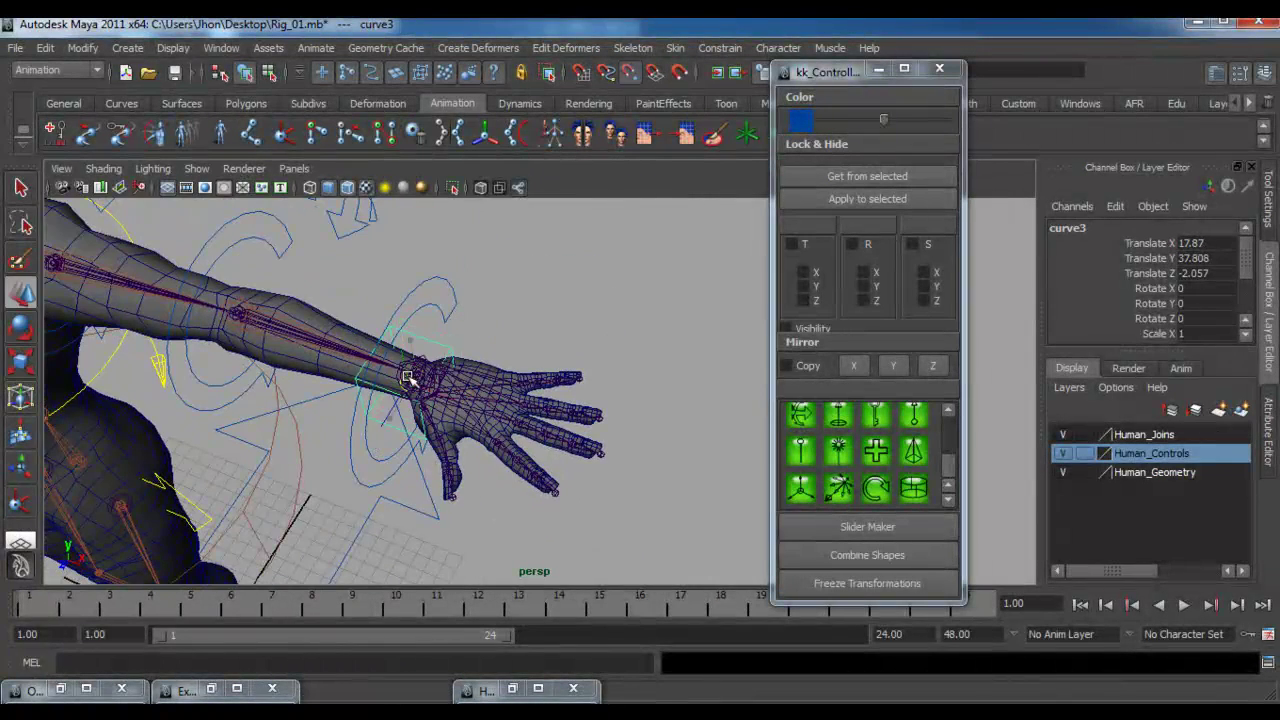
alt+drag(412, 432, 460, 434)
alt+right_drag(464, 434, 606, 471)
alt+middle_drag(500, 345, 552, 459)
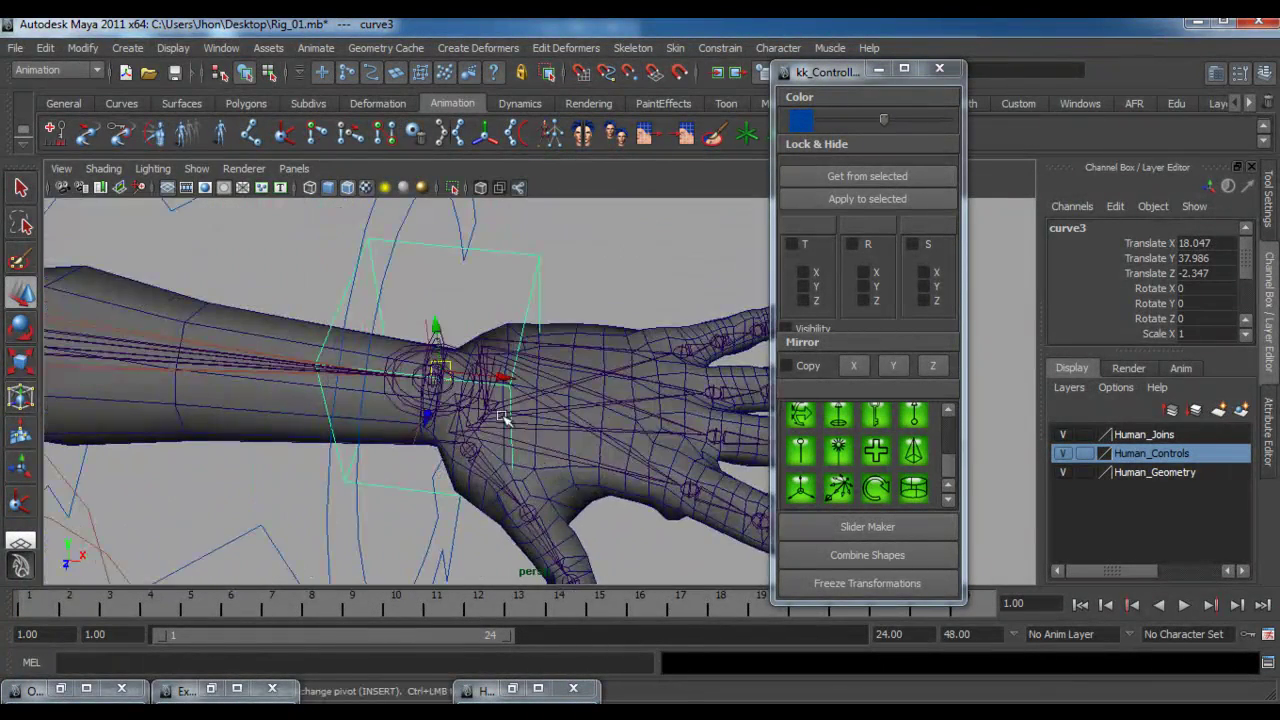
drag(447, 370, 432, 380)
- Hide the IK handles in the perspective view
click(347, 72)
scroll(460, 372, down, 5)
alt+drag(474, 392, 434, 377)
click(203, 175)
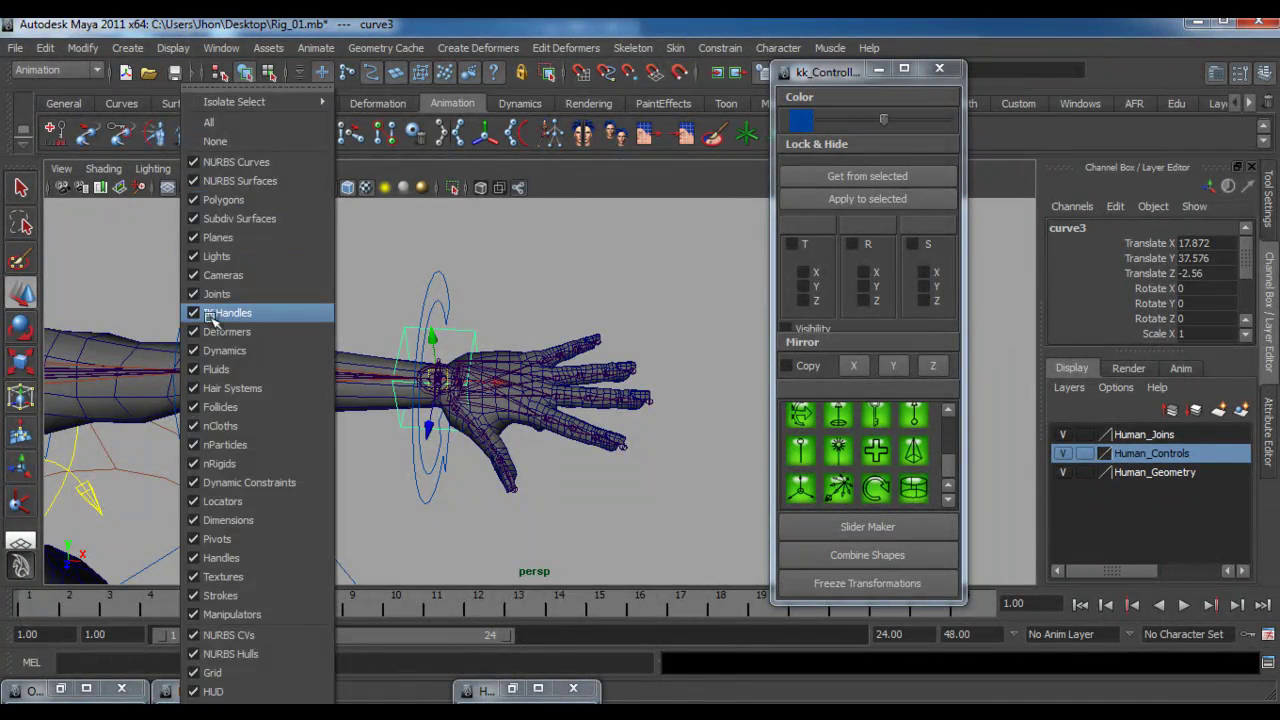
click(211, 319)
- Select all control vertices of the wrist's cube curve and shift them along the arm over the hand
alt+drag(490, 475, 521, 395)
right_drag(498, 283, 410, 271)
drag(341, 241, 543, 430)
drag(529, 349, 531, 342)
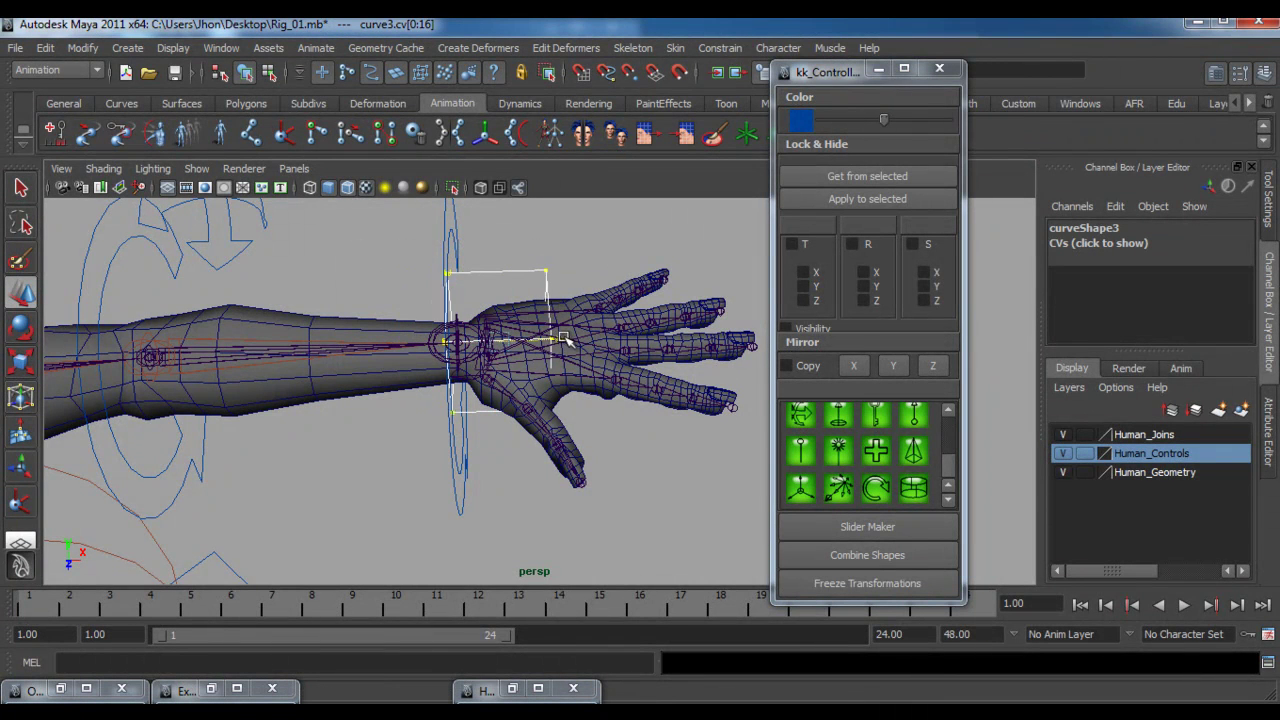
alt+drag(573, 342, 446, 370)
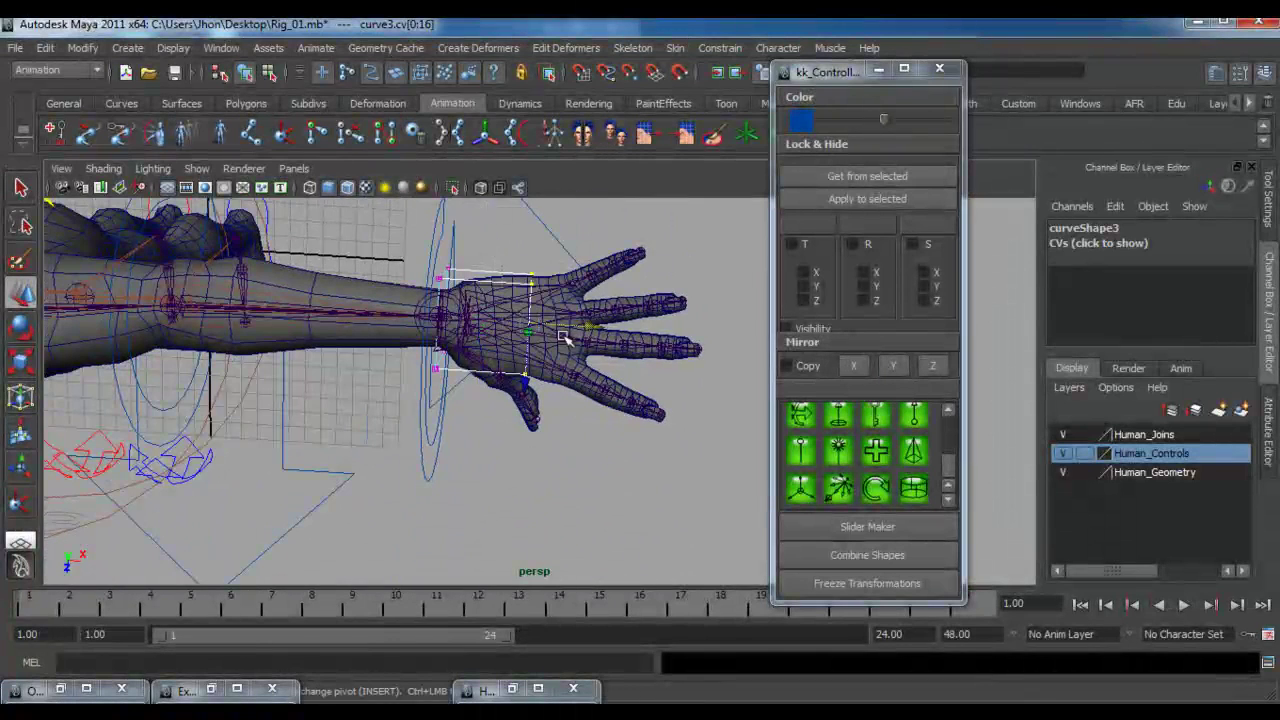
- Extend the outer control vertices of the left wrist's cube curve toward the fingertips and scale them wider across the hand
drag(527, 330, 560, 265)
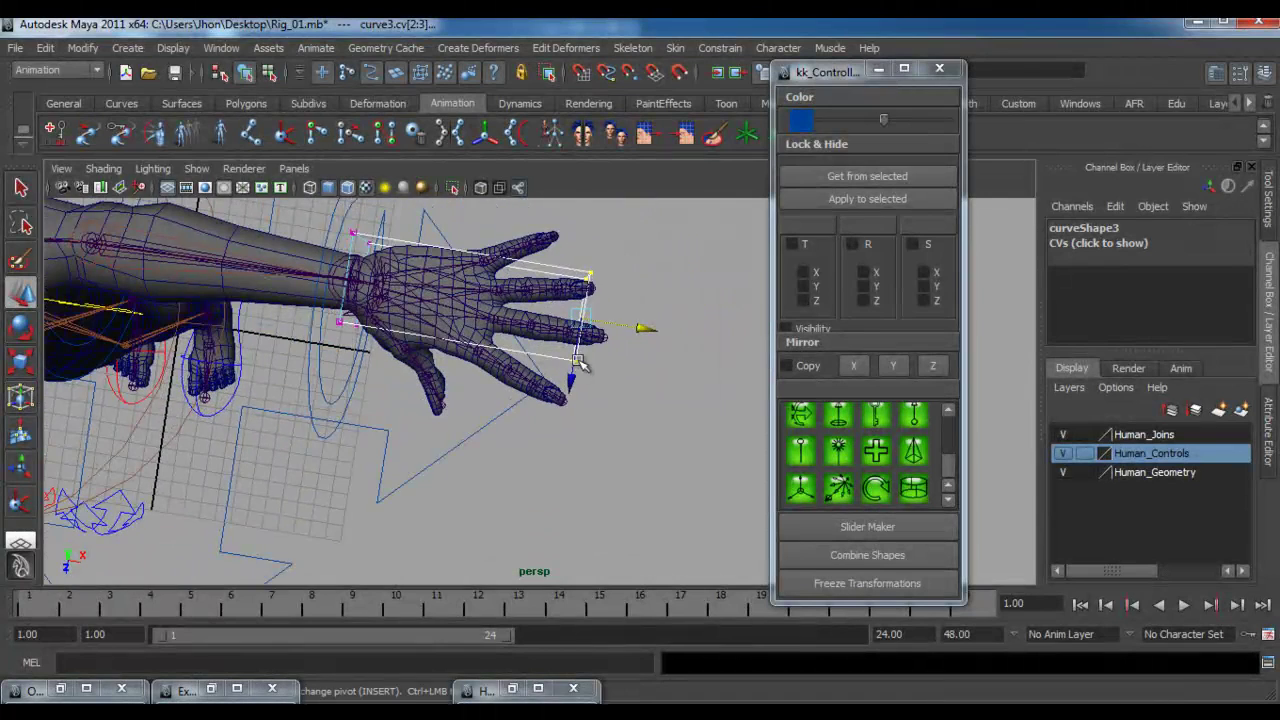
key(r)
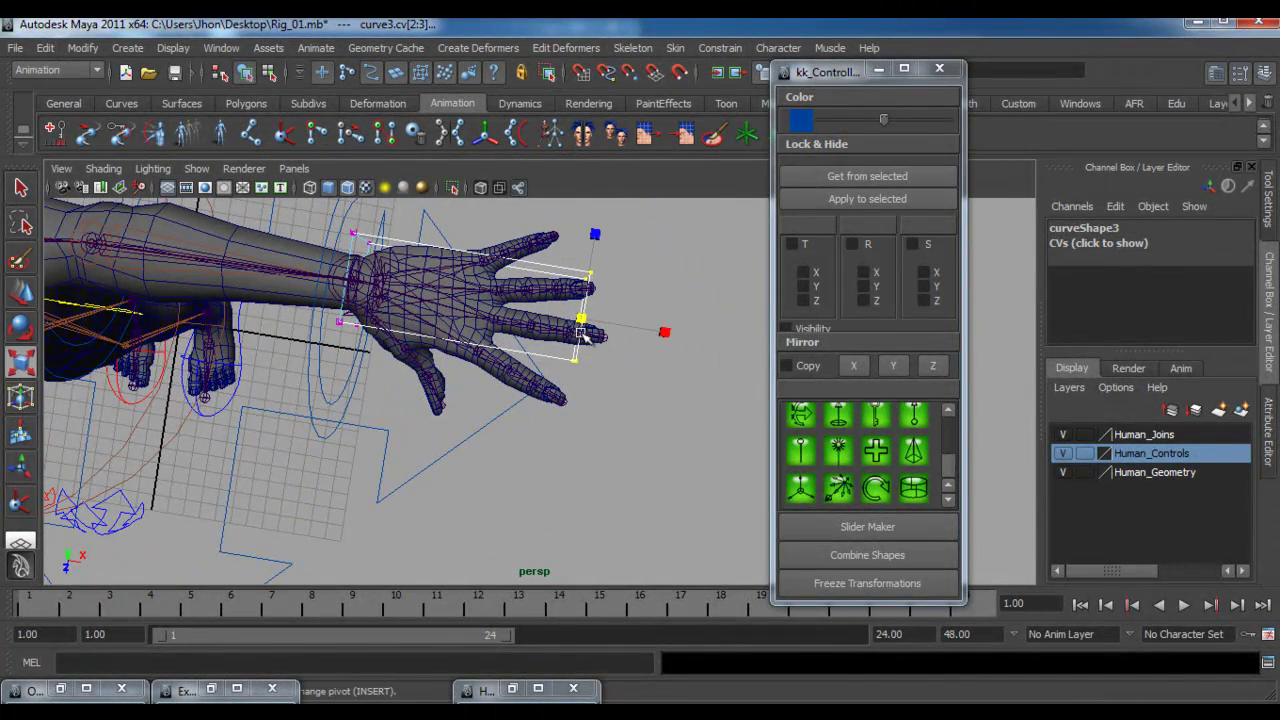
drag(595, 238, 615, 160)
key(w)
drag(571, 409, 455, 328)
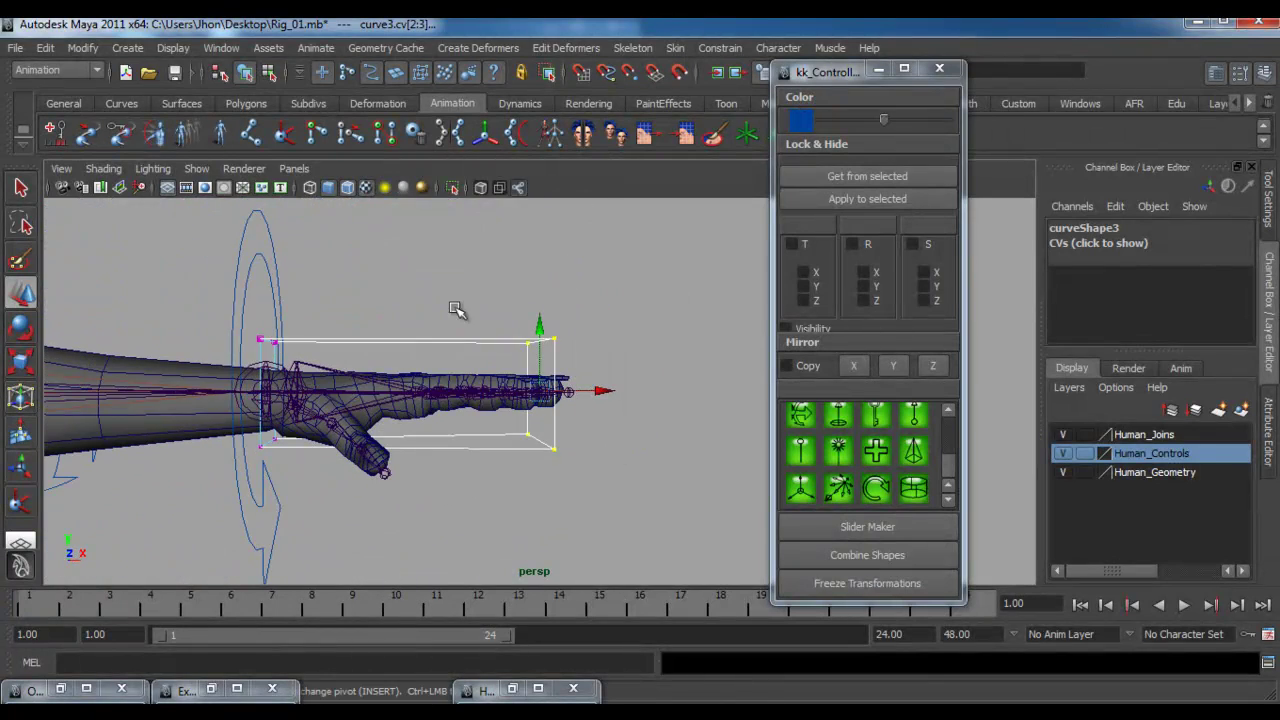
- Scale the cube curve's fingertip-end vertices down in height and return to selecting the whole curve
key(r)
drag(539, 306, 503, 345)
right_drag(478, 312, 548, 287)
alt+drag(470, 318, 320, 395)
key(w)
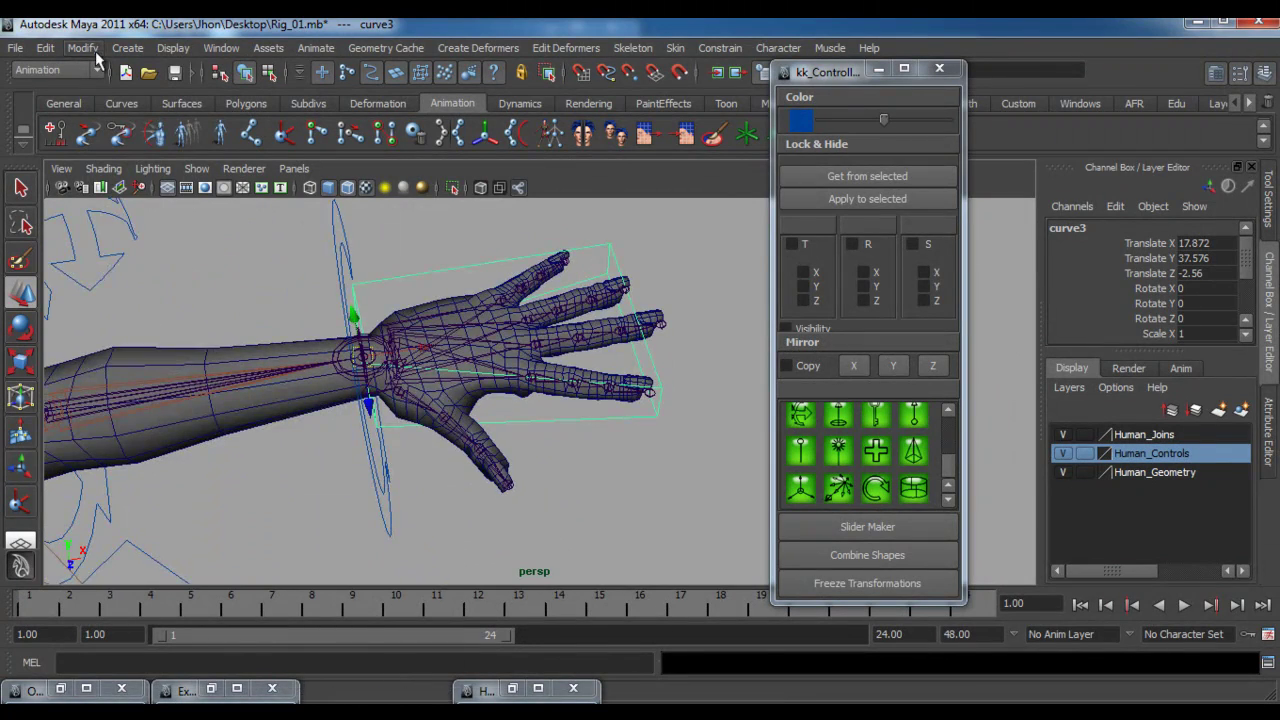
- Freeze the cube curve's transformations and rename it cc_IK_l_Wrist
click(82, 48)
click(92, 120)
alt+drag(408, 320, 418, 380)
double_click(1068, 228)
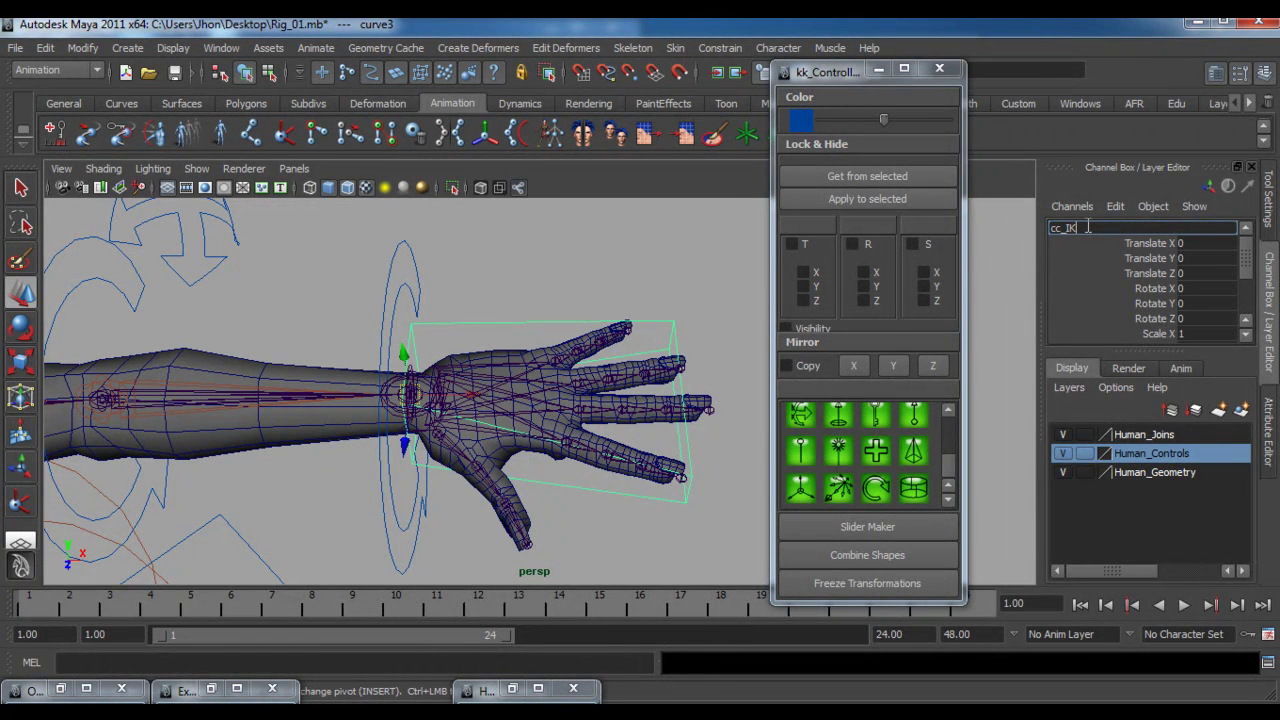
text(cc_IK_l_Wrist)
key(Return)
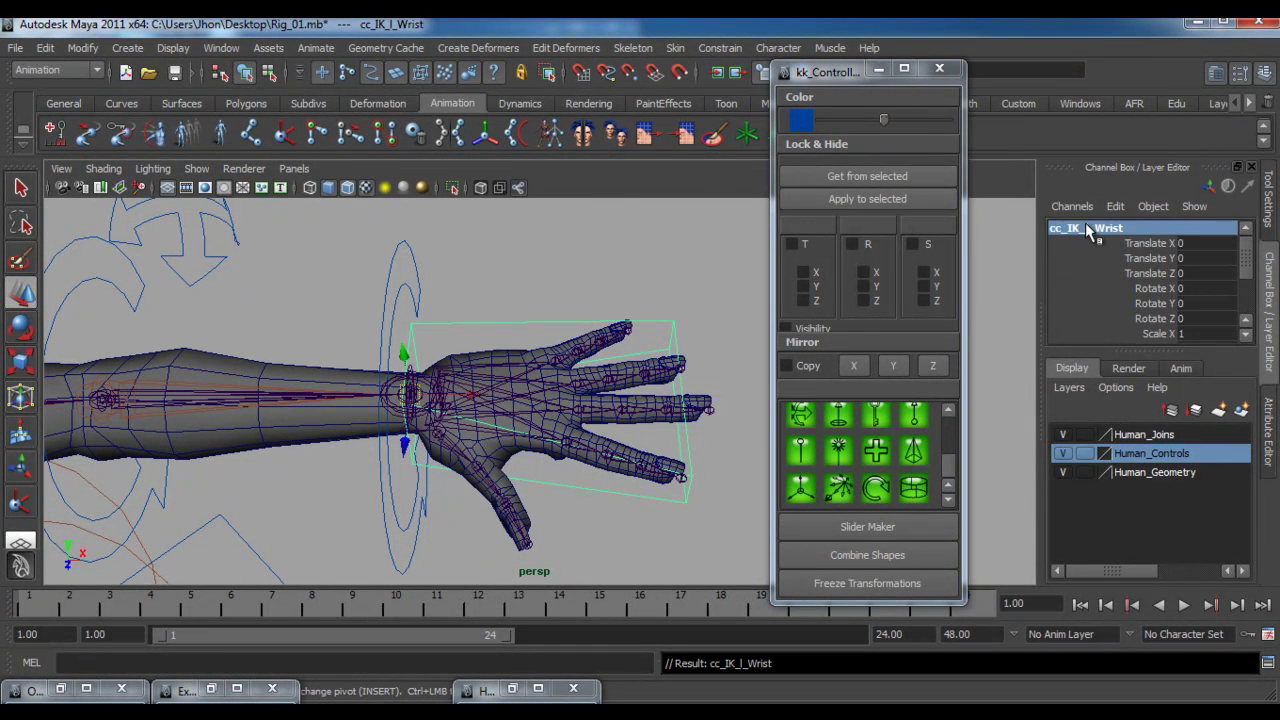
- Snap the multi-arrow curve behind the left elbow, together with its pivot, onto the elbow joint
alt+right_drag(486, 294, 360, 298)
alt+middle_drag(380, 303, 489, 311)
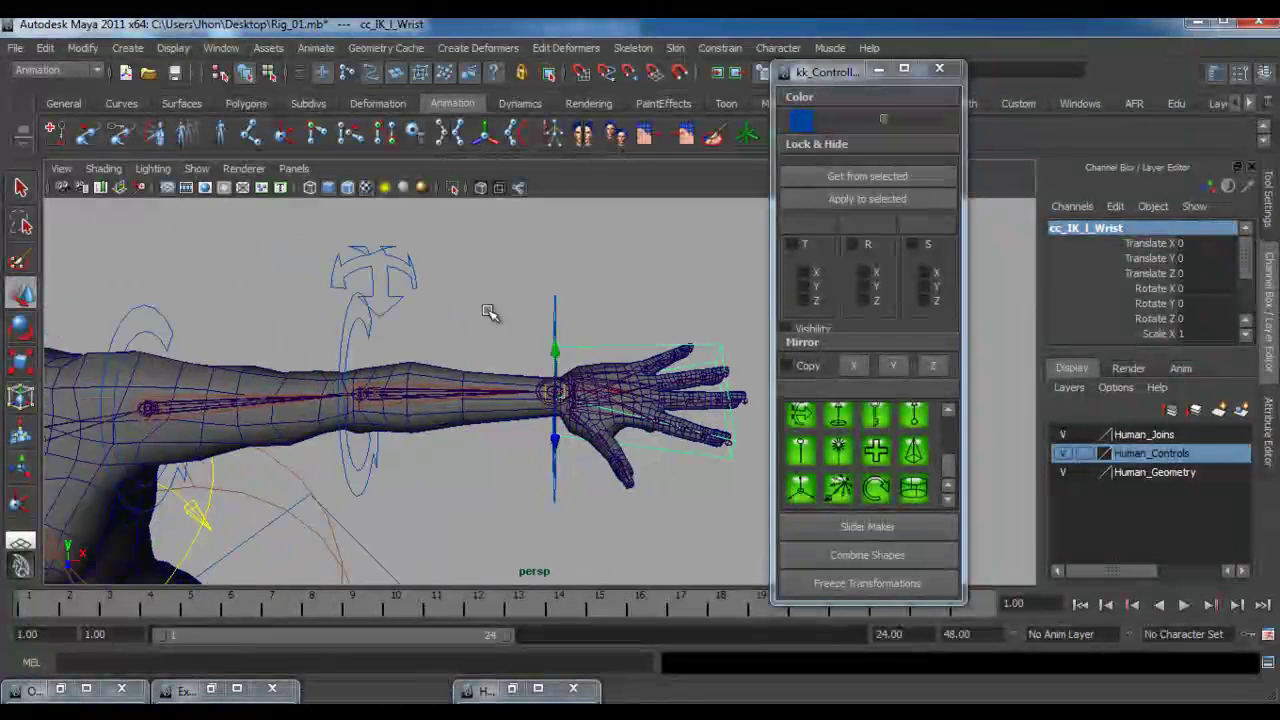
click(406, 271)
alt+drag(405, 285, 400, 320)
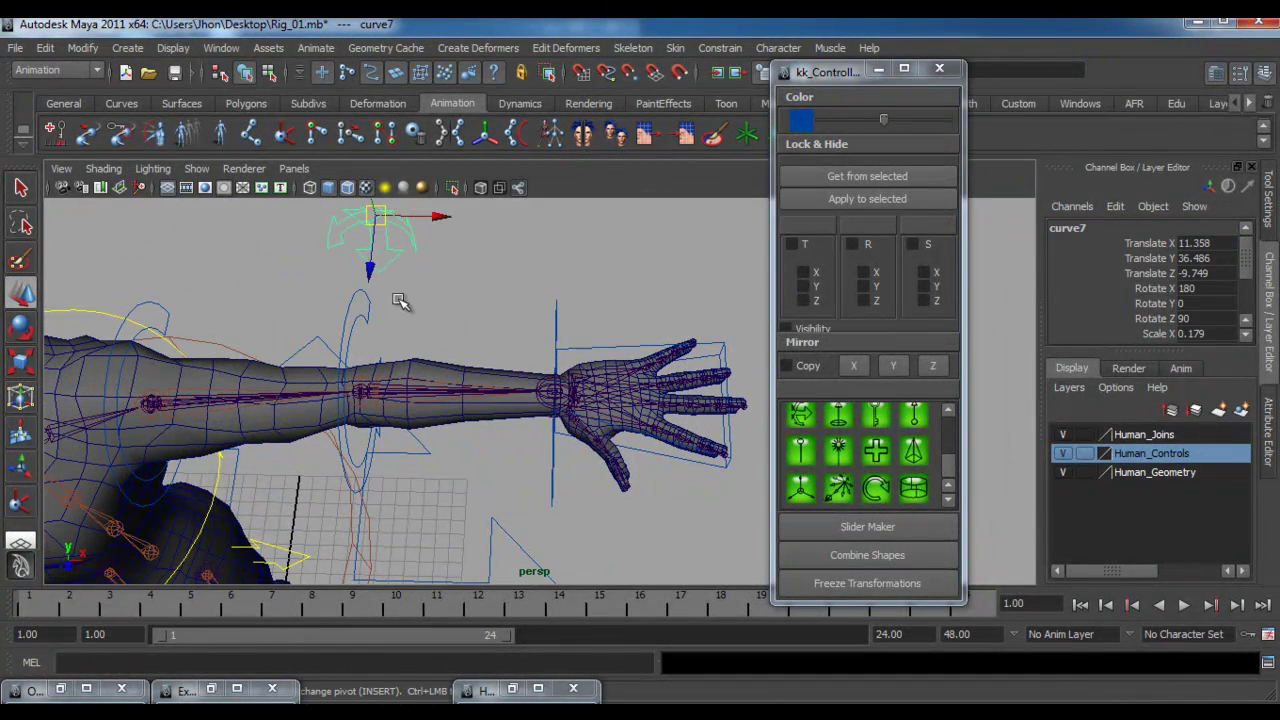
key(Insert)
key(Insert)
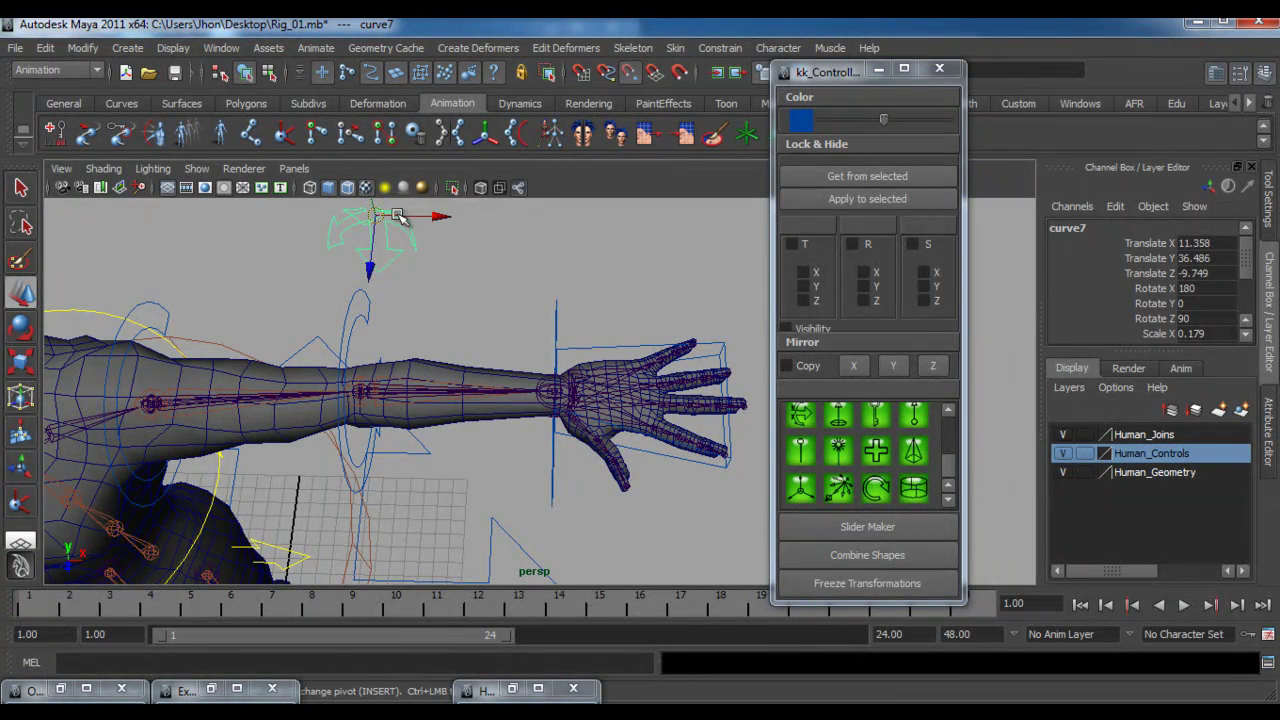
drag(410, 218, 421, 218)
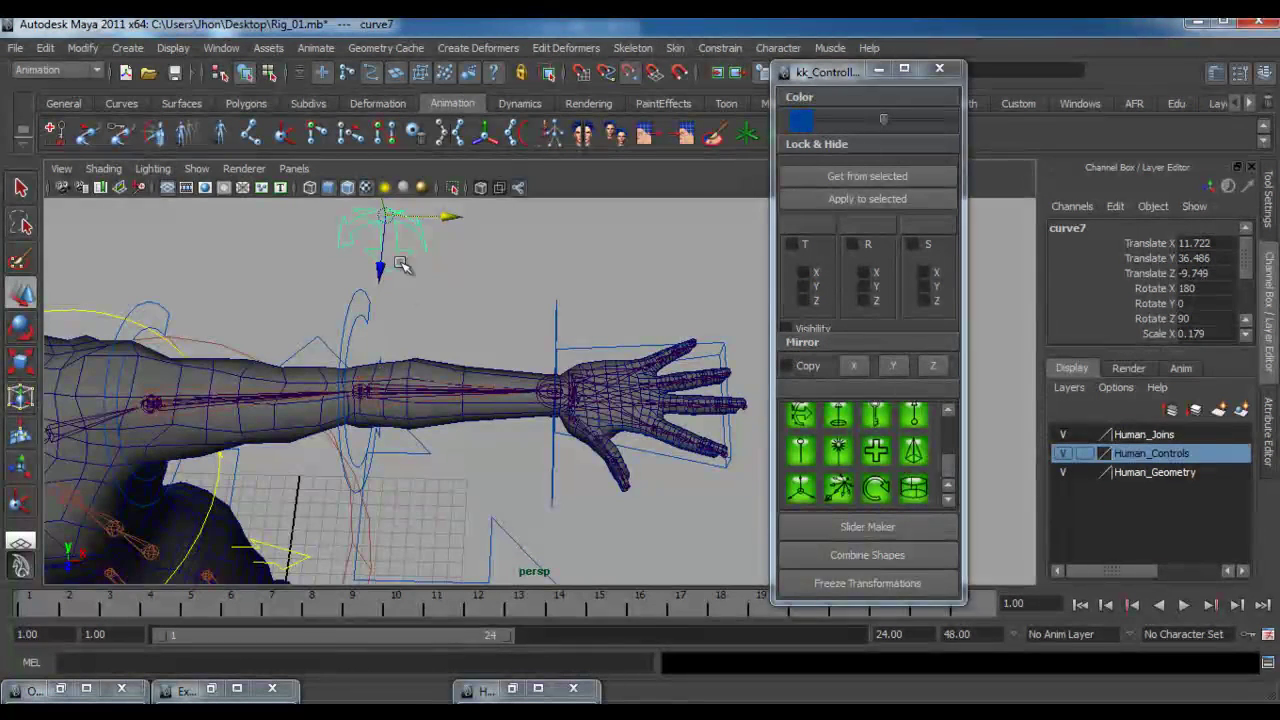
drag(380, 218, 364, 394)
scroll(362, 393, up, 8)
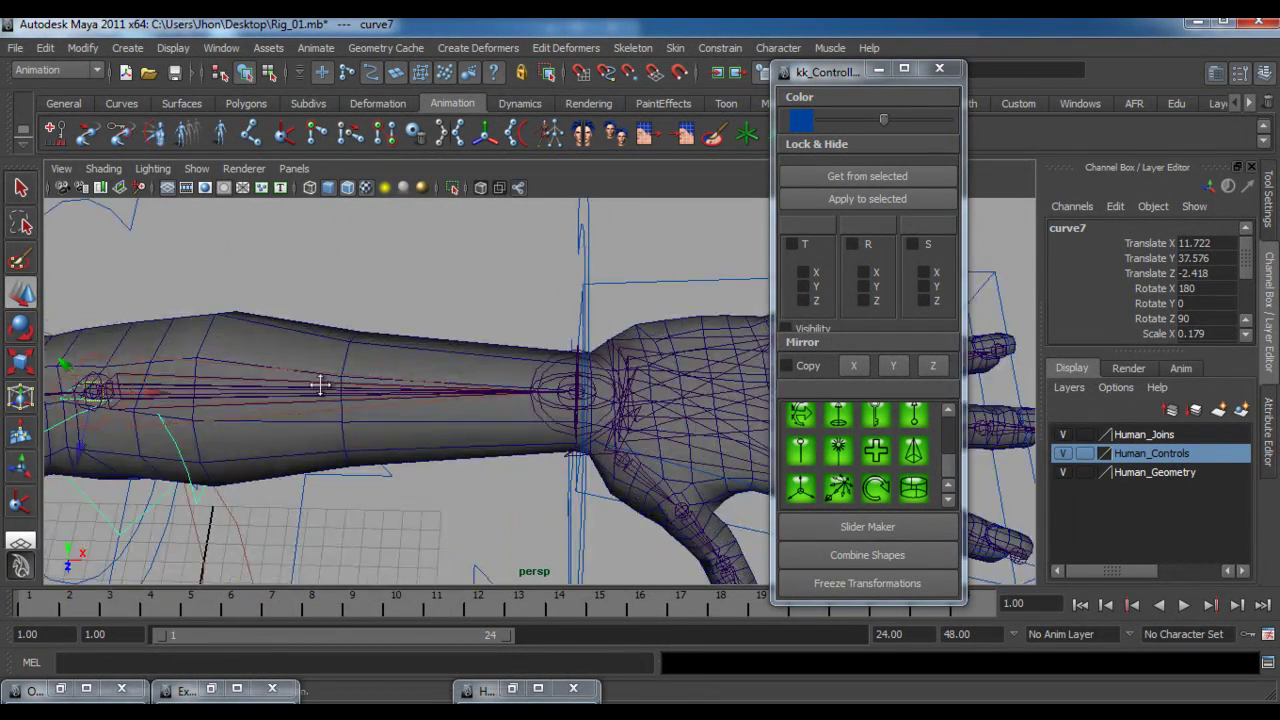
alt+middle_drag(425, 424, 425, 415)
key(v)
key(d)
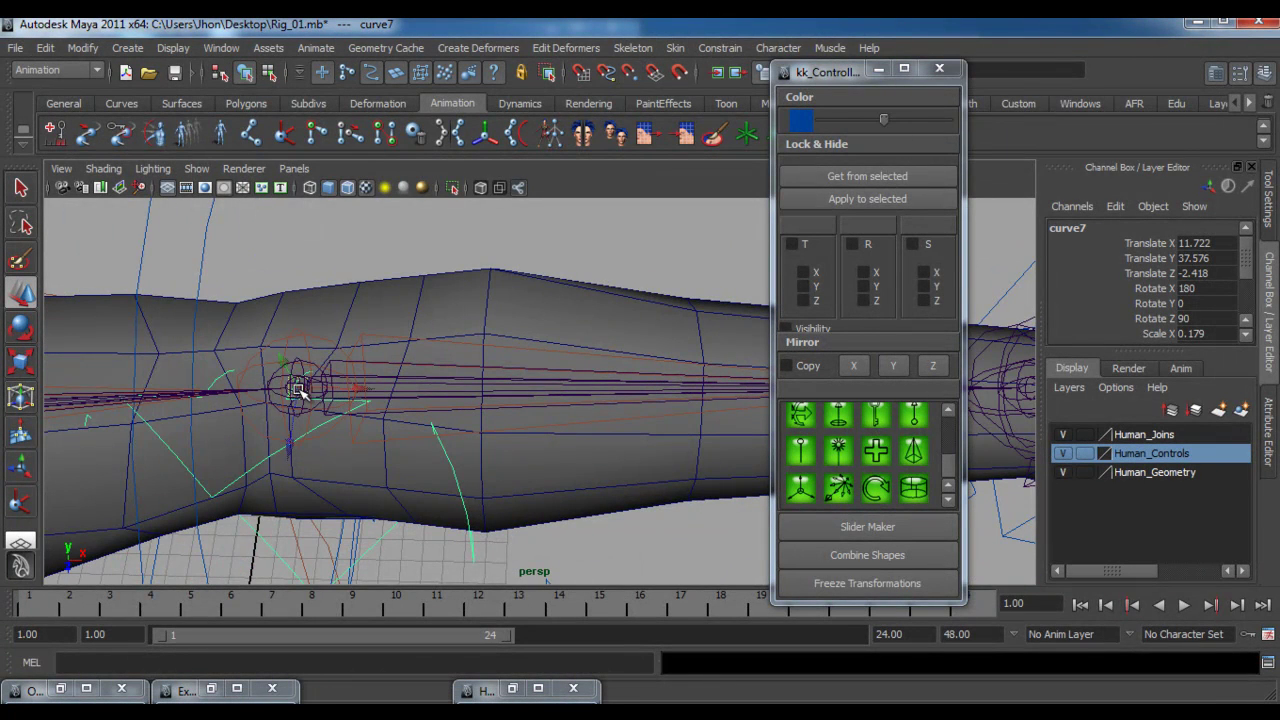
alt+drag(298, 390, 318, 398)
- Move all control vertices of the multi-arrow curve back behind the elbow, leaving its pivot on the joint
right_drag(462, 447, 385, 442)
drag(328, 325, 556, 496)
scroll(540, 496, down, 3)
drag(478, 475, 486, 286)
right_drag(515, 247, 560, 232)
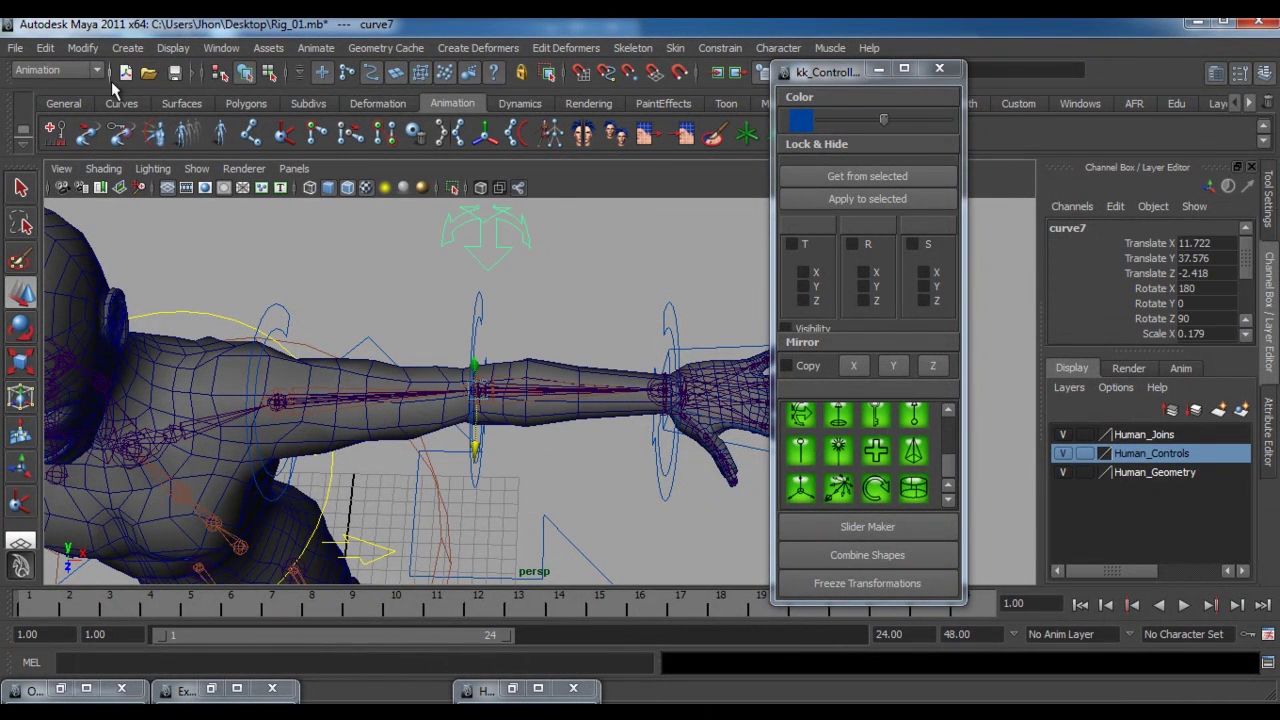
- Freeze the multi-arrow curve's transformations and rename it cc_IK_L_ElbowPV
click(66, 48)
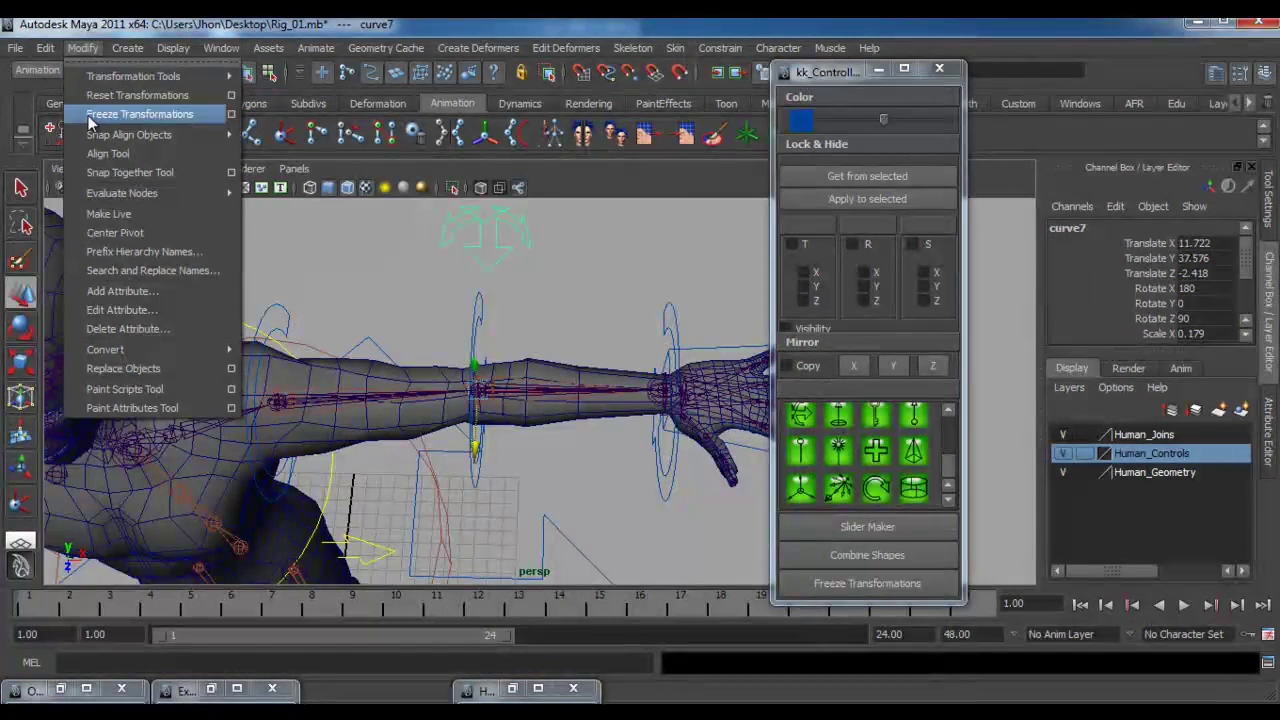
click(112, 112)
alt+drag(663, 400, 535, 332)
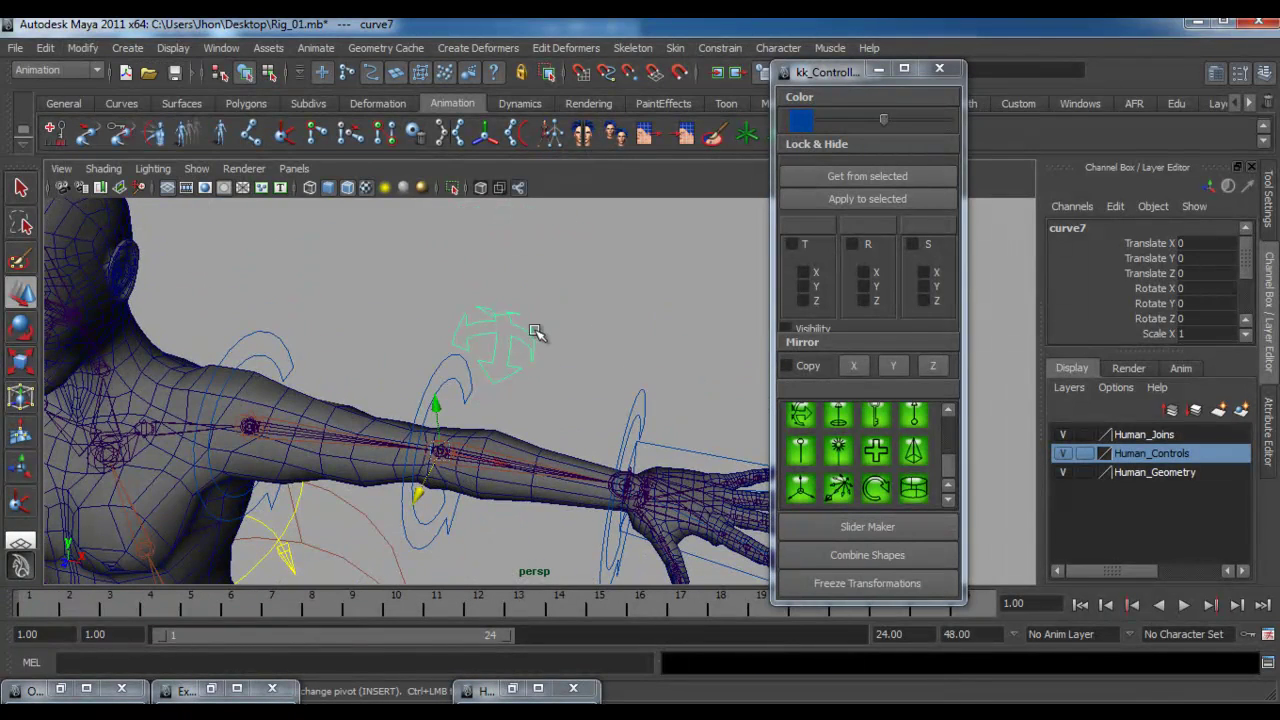
double_click(1068, 229)
text(cc_IK_L_ElbowPV)
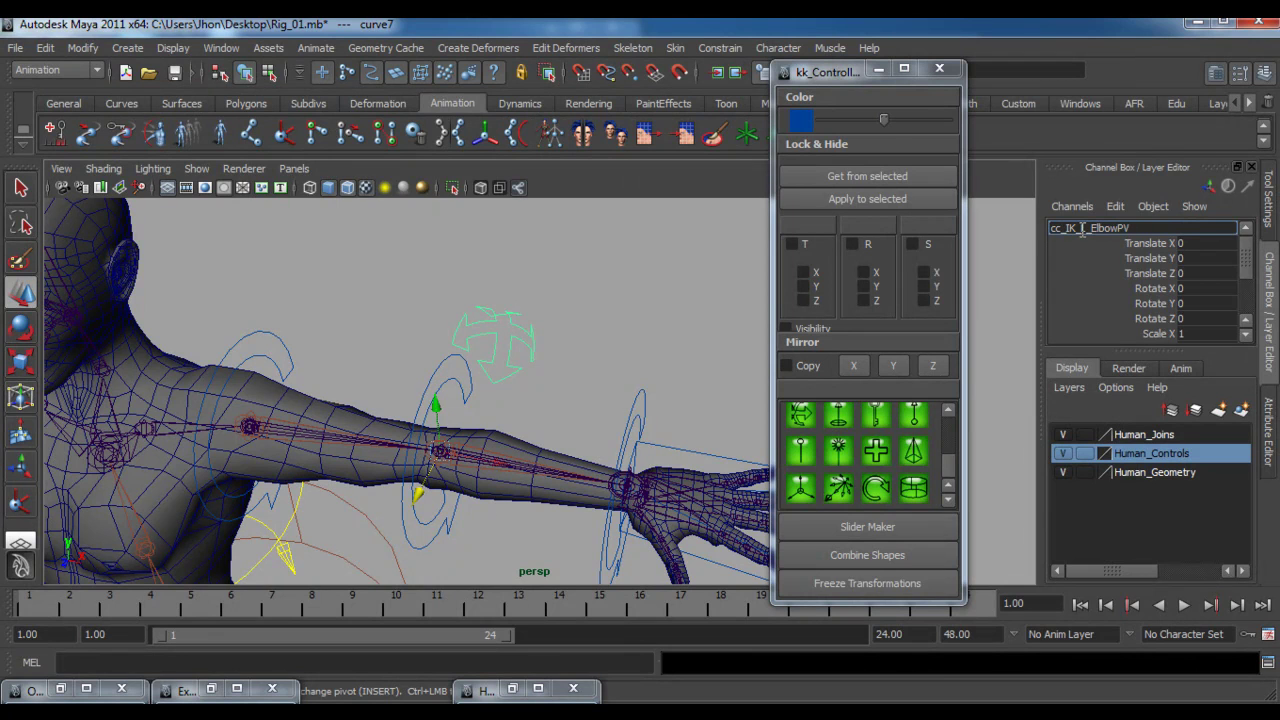
key(Return)
alt+drag(548, 360, 409, 306)
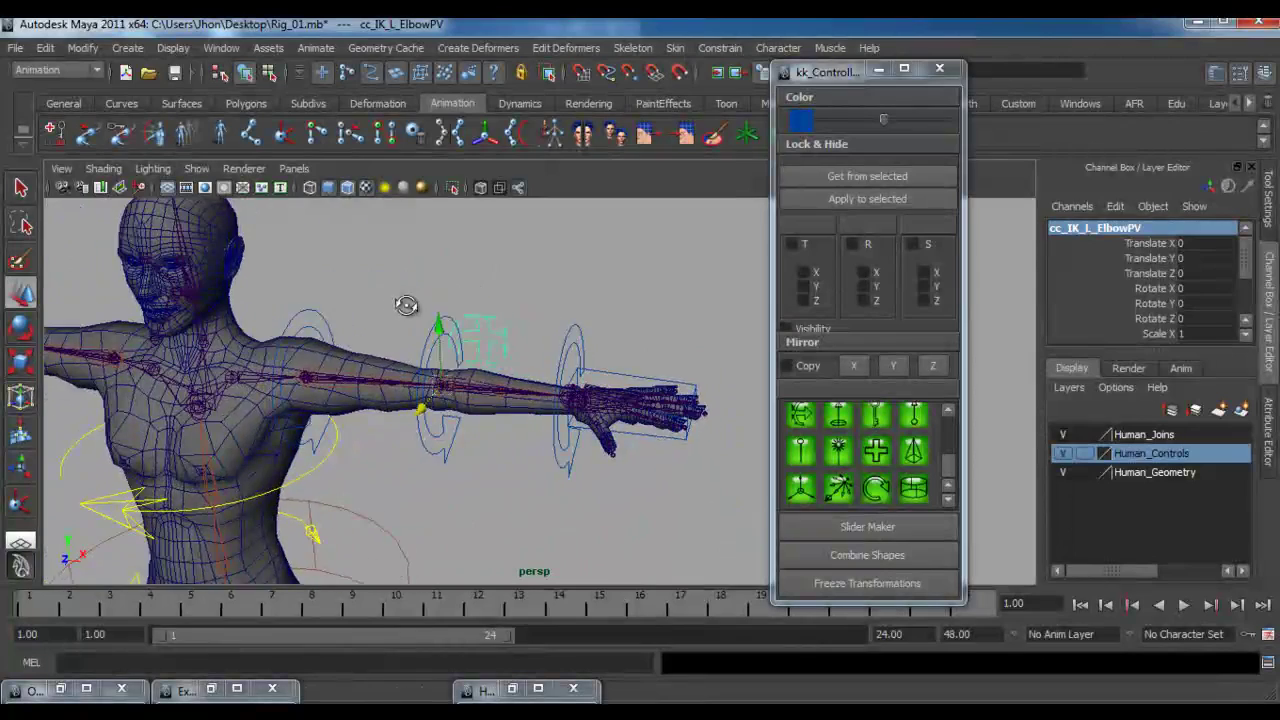
alt+drag(425, 368, 580, 414)
alt+drag(358, 374, 414, 383)
alt+middle_drag(461, 399, 467, 400)
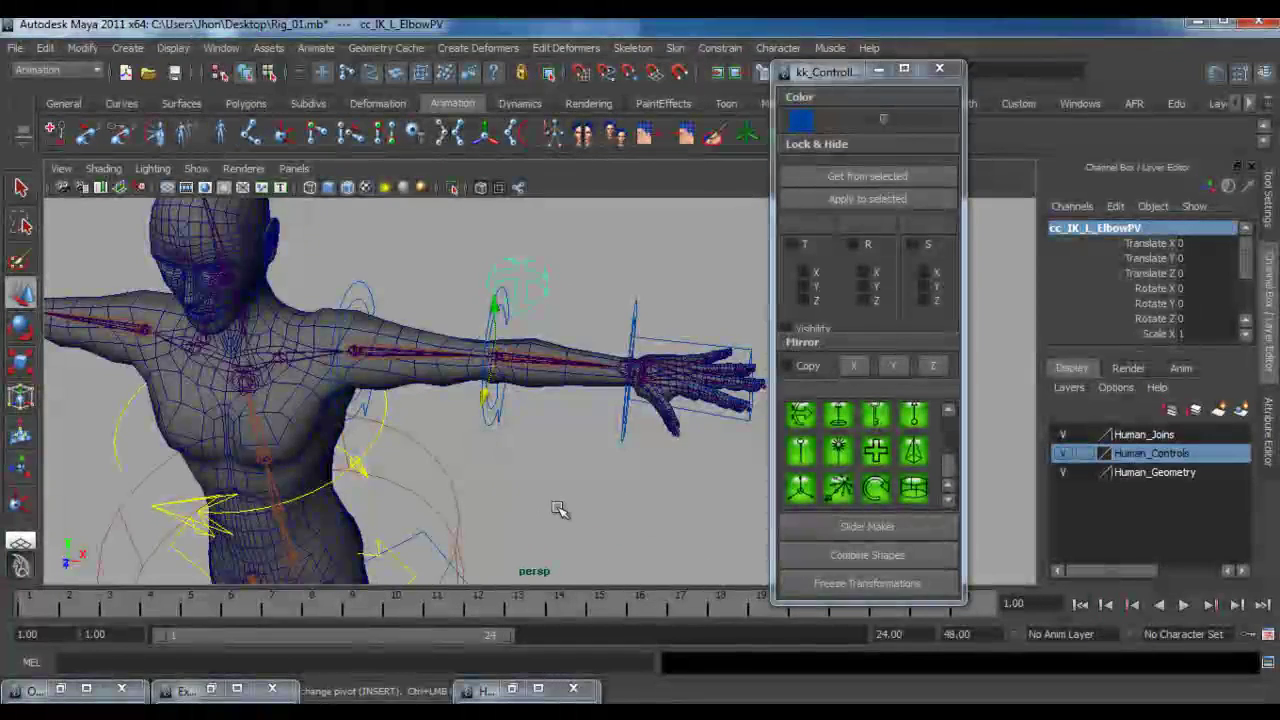
alt+right_drag(547, 507, 306, 429)
alt+drag(306, 429, 210, 440)
alt+right_drag(210, 440, 538, 465)
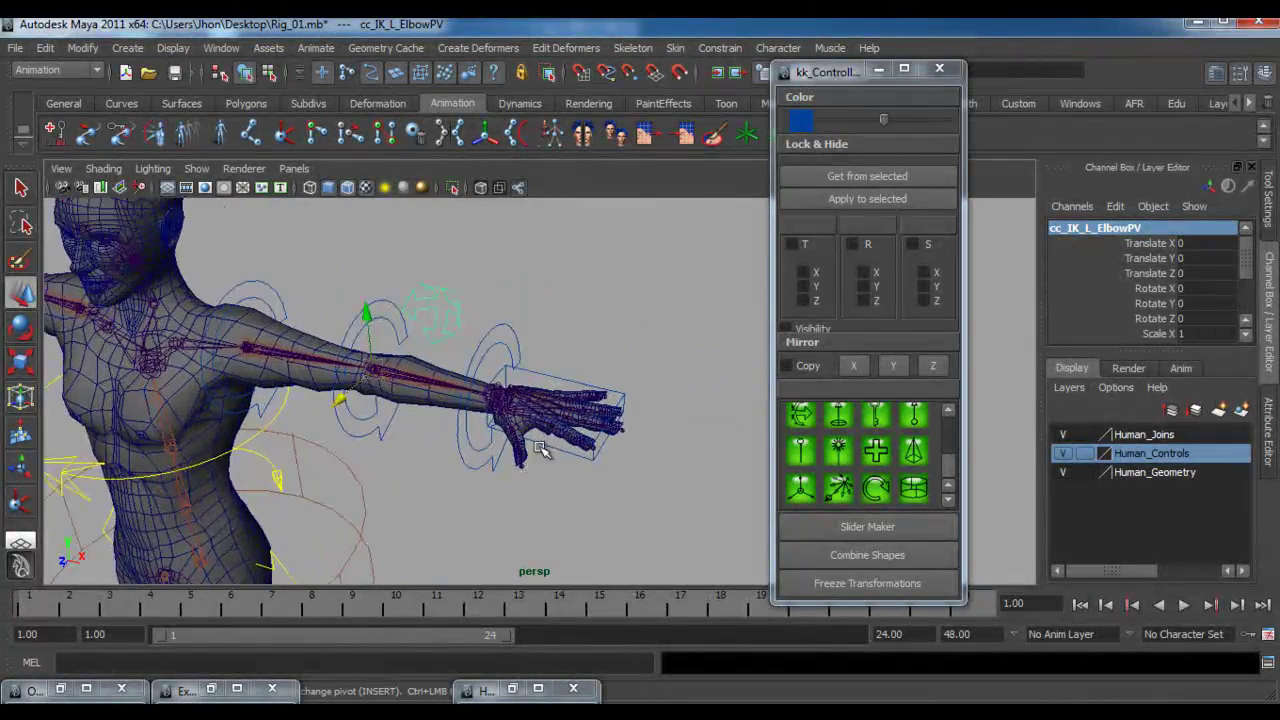
- Snap the circular arrow curve around the left wrist to the wrist joint
click(495, 336)
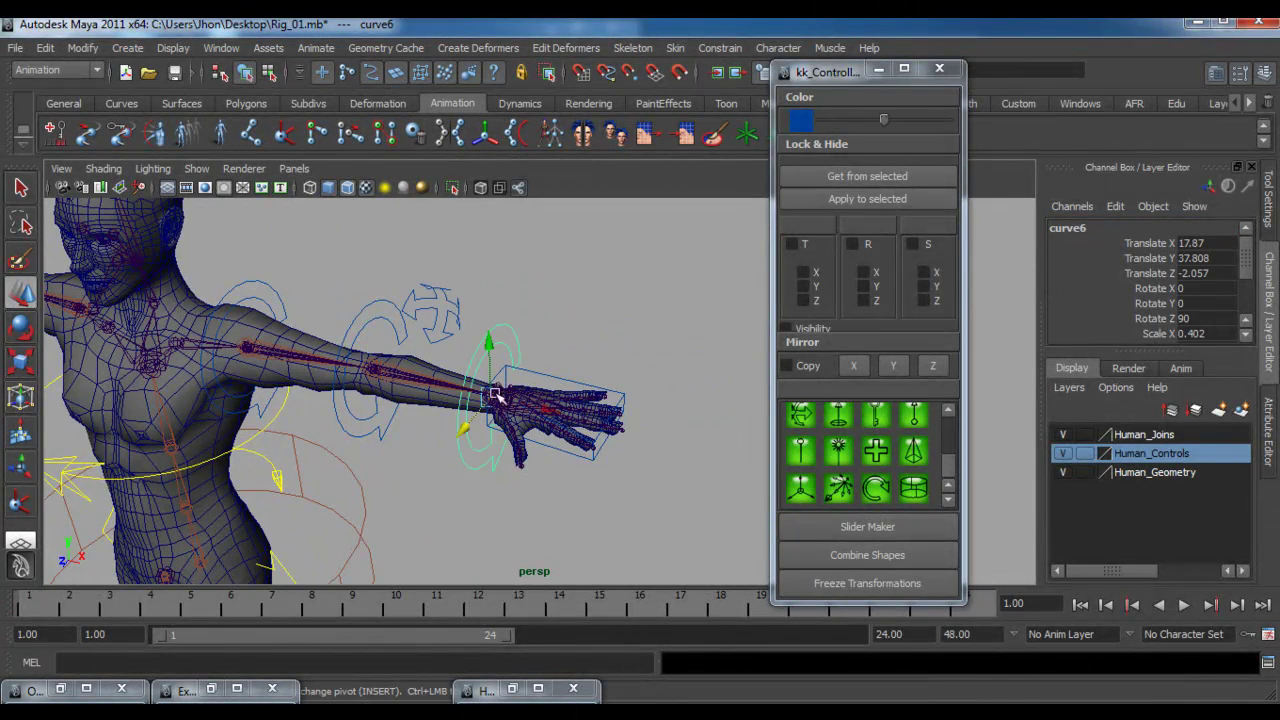
alt+right_drag(510, 388, 543, 434)
alt+middle_drag(543, 434, 563, 434)
alt+right_drag(477, 426, 594, 496)
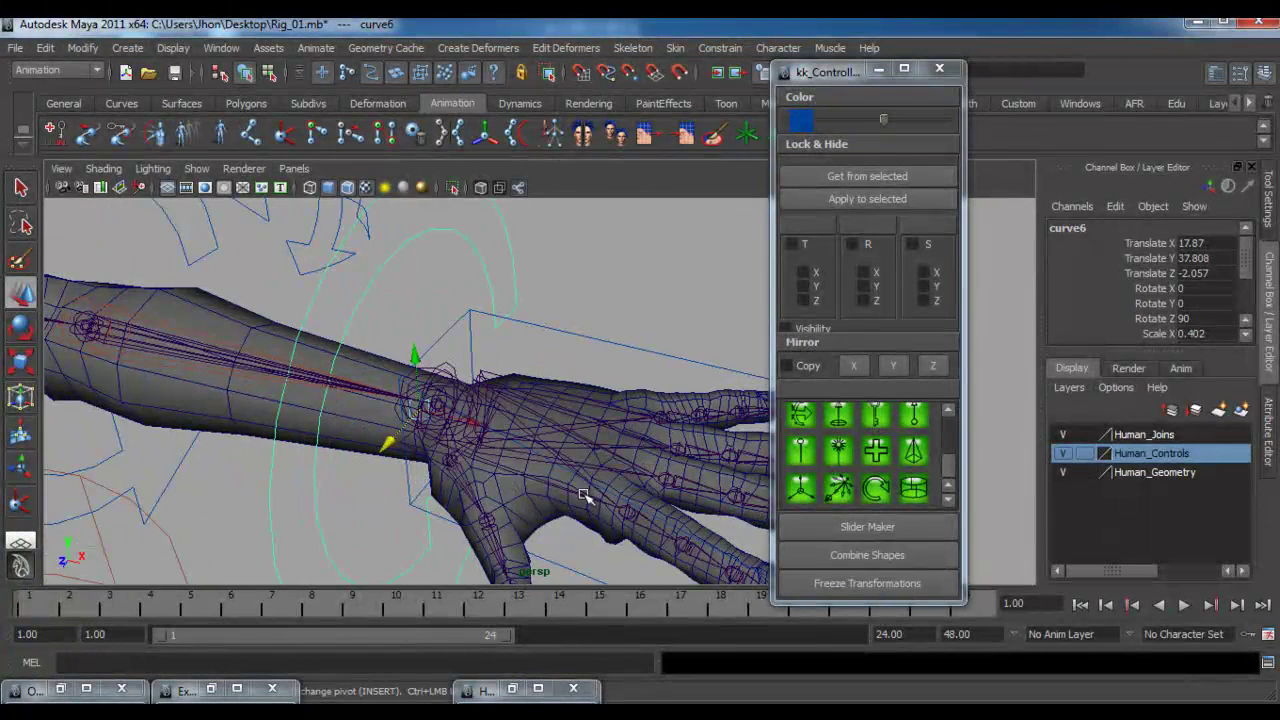
drag(420, 409, 440, 435)
scroll(437, 400, down, 4)
- Freeze the circular wrist curve's transformations and rename it cc_FK_l_Wrist
click(82, 47)
click(150, 111)
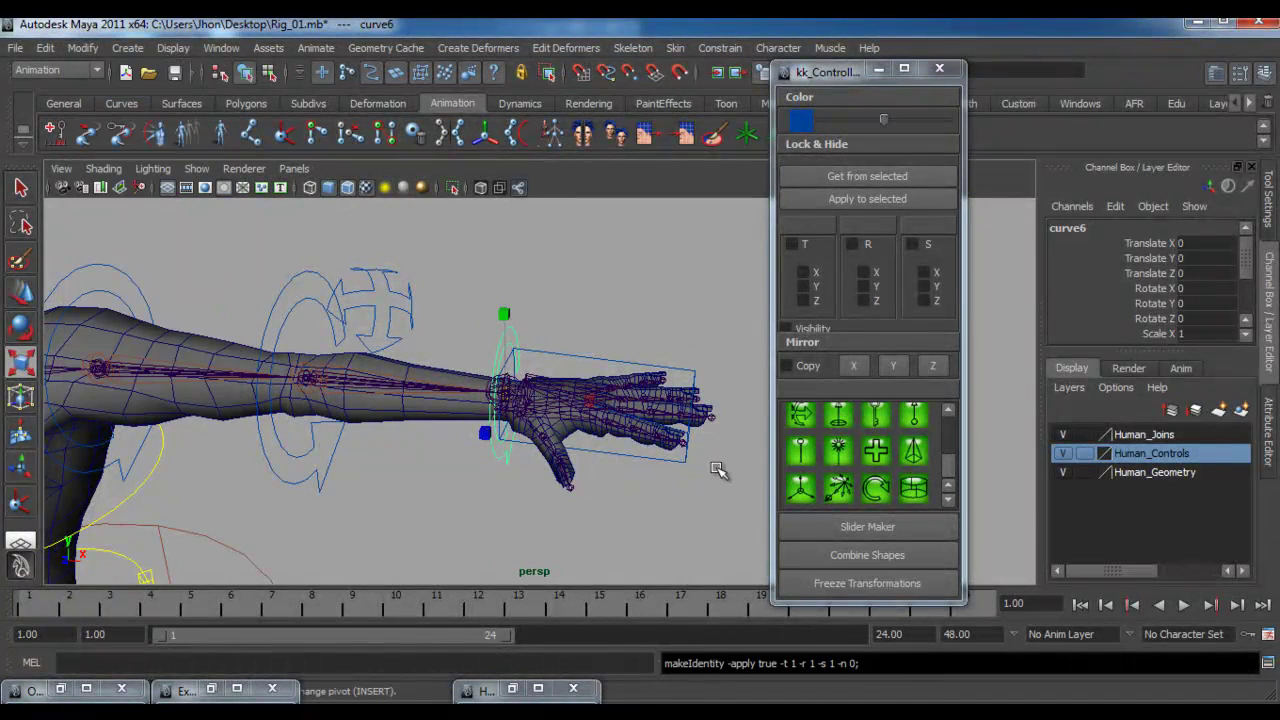
double_click(1090, 228)
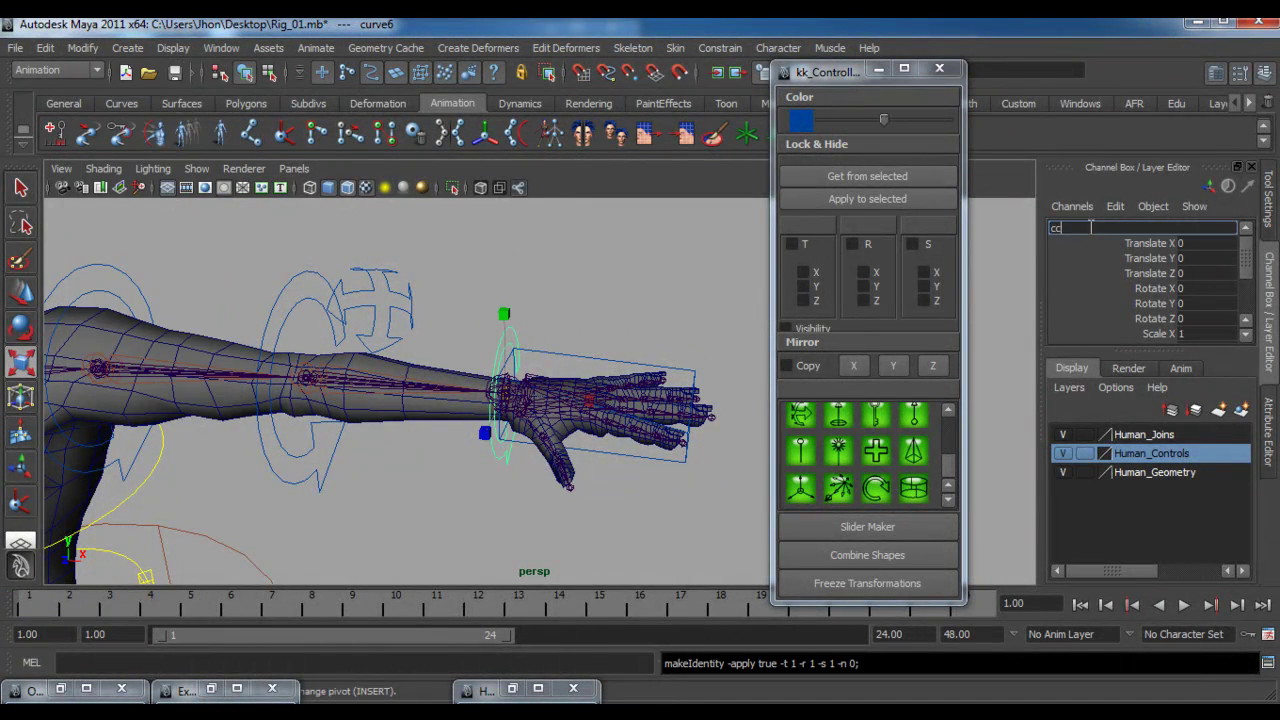
text(cc_FK_l_Wrist)
key(Return)
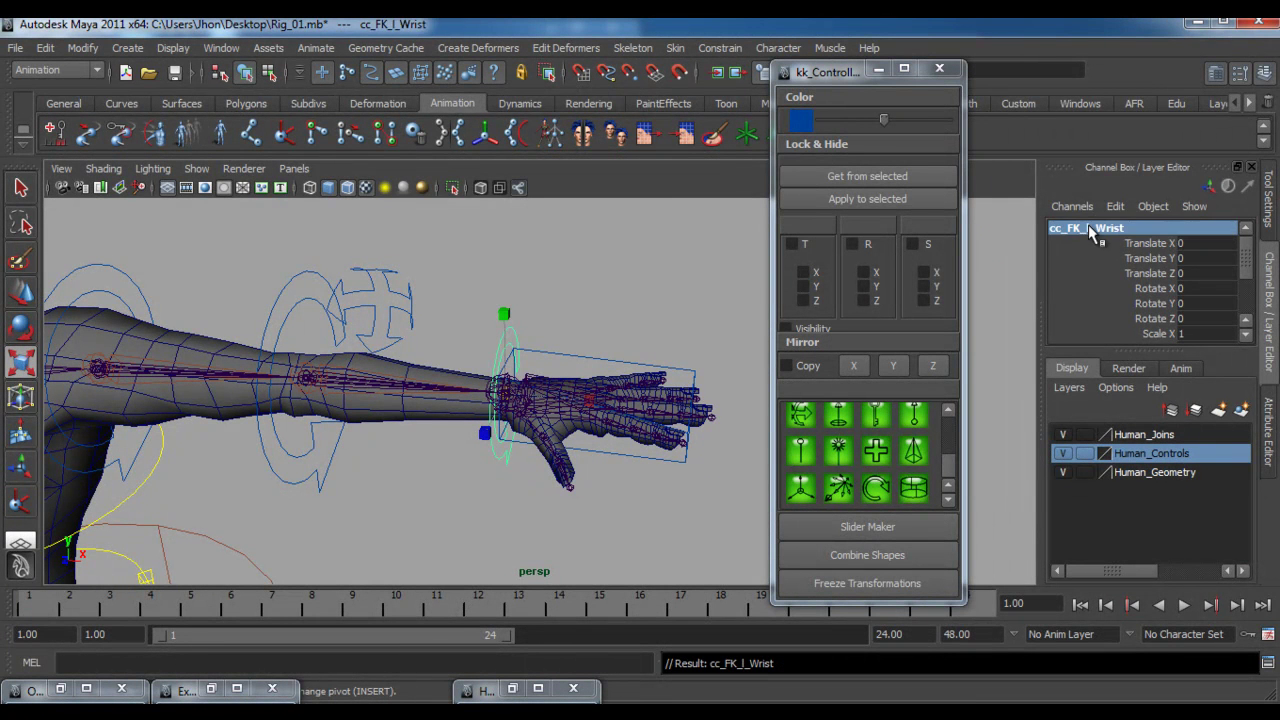
- Select the circular arrow curve around the left elbow and scale it down to fit the arm more closely
alt+drag(667, 356, 337, 433)
click(343, 284)
alt+right_drag(337, 433, 466, 460)
key(w)
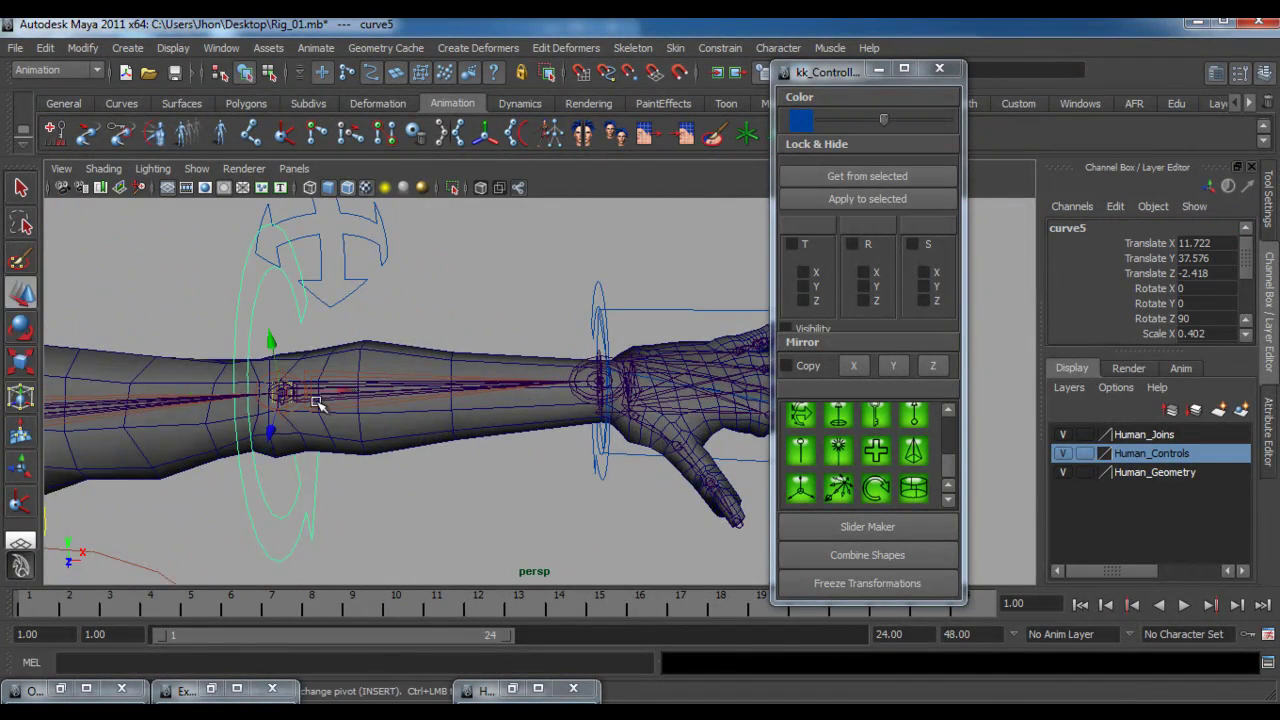
key(v)
key(Insert)
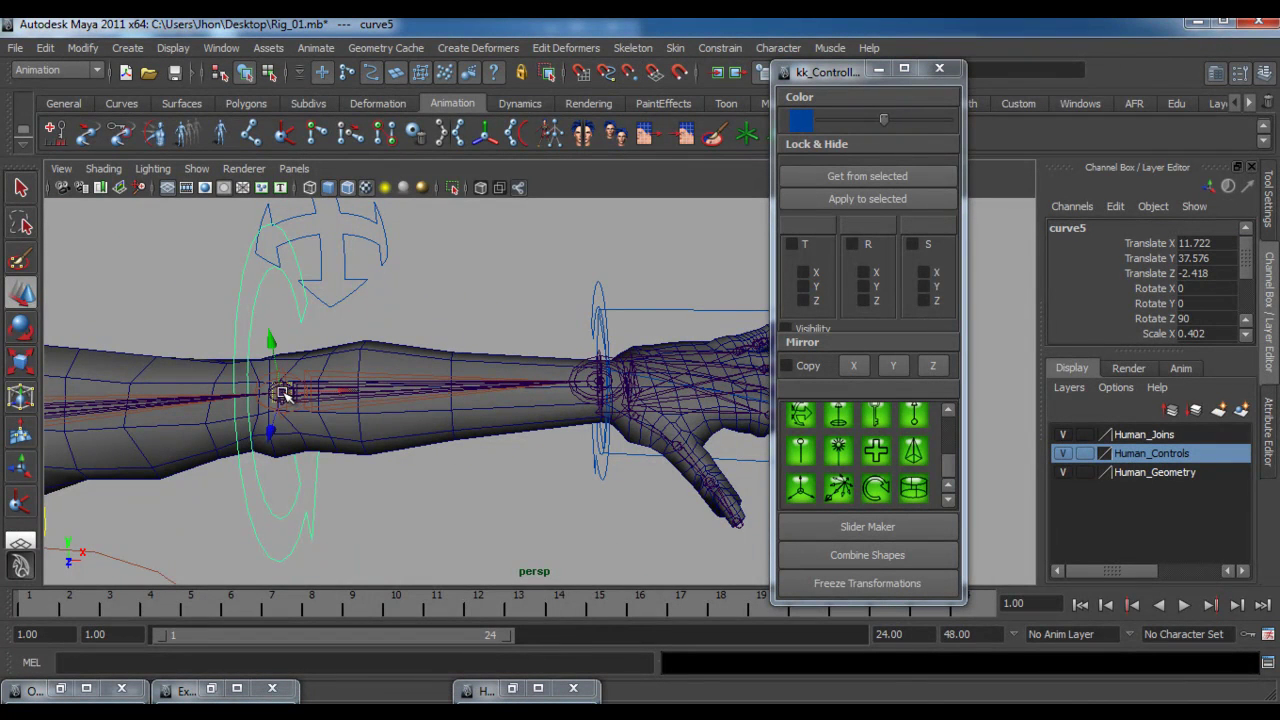
key(r)
drag(284, 387, 151, 516)
alt+drag(258, 480, 190, 420)
drag(324, 286, 334, 283)
alt+middle_drag(463, 339, 479, 402)
- Freeze the transformations of the circular arrow curve around the left elbow
click(489, 355)
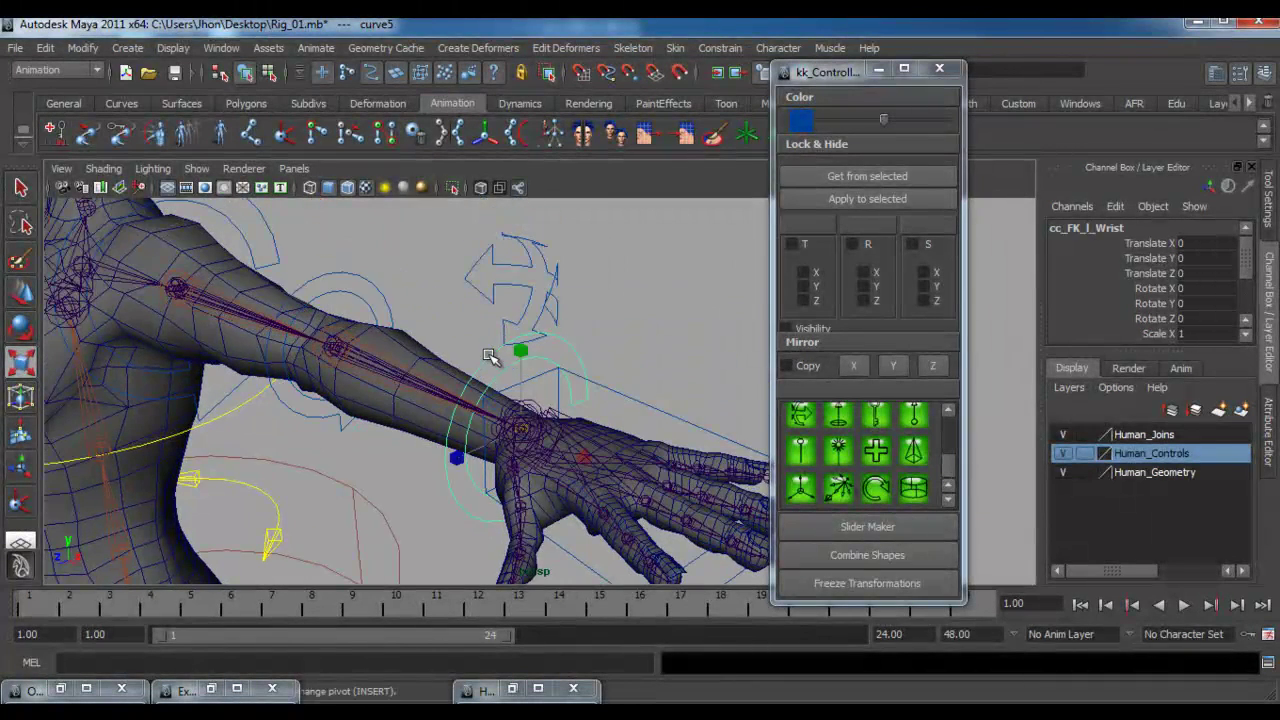
alt+drag(369, 370, 413, 359)
click(346, 327)
click(94, 48)
click(104, 113)
scroll(310, 308, down, 3)
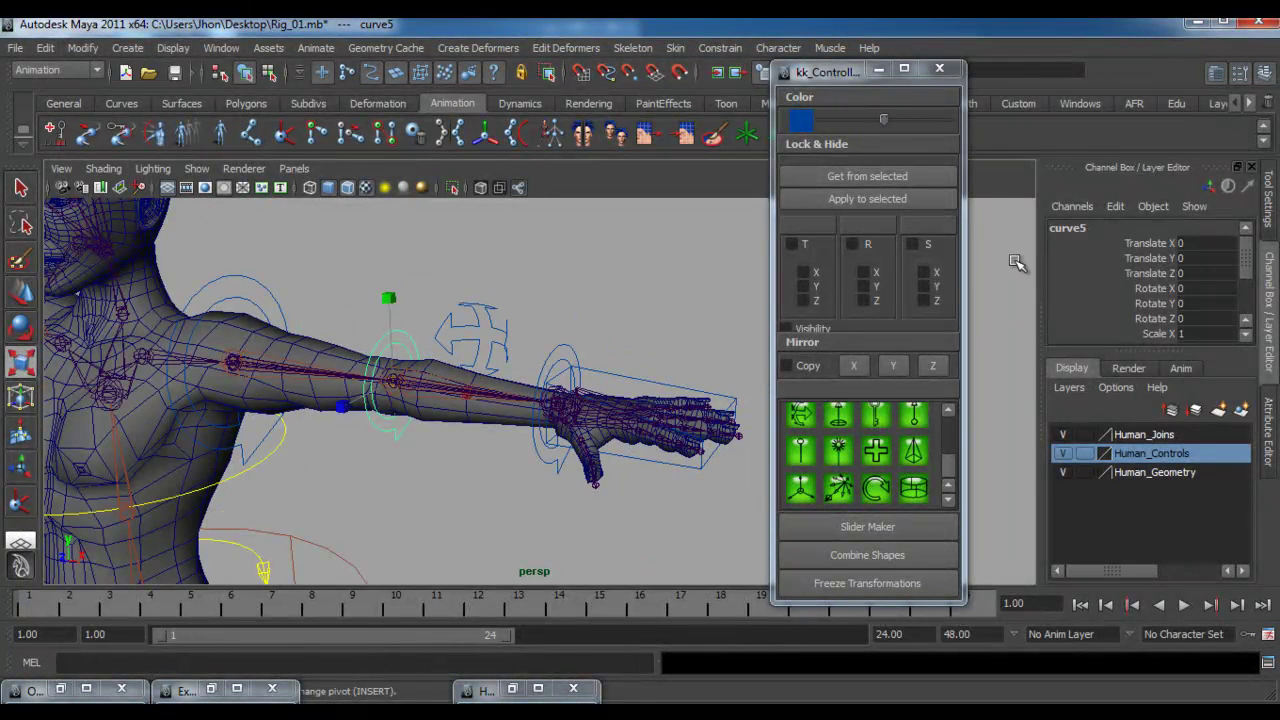
- Copy the FK wrist control's name and reuse it to rename the circular elbow curve cc_FK_l_Elbow
click(578, 355)
double_click(1115, 228)
key(ctrl+c)
key(Return)
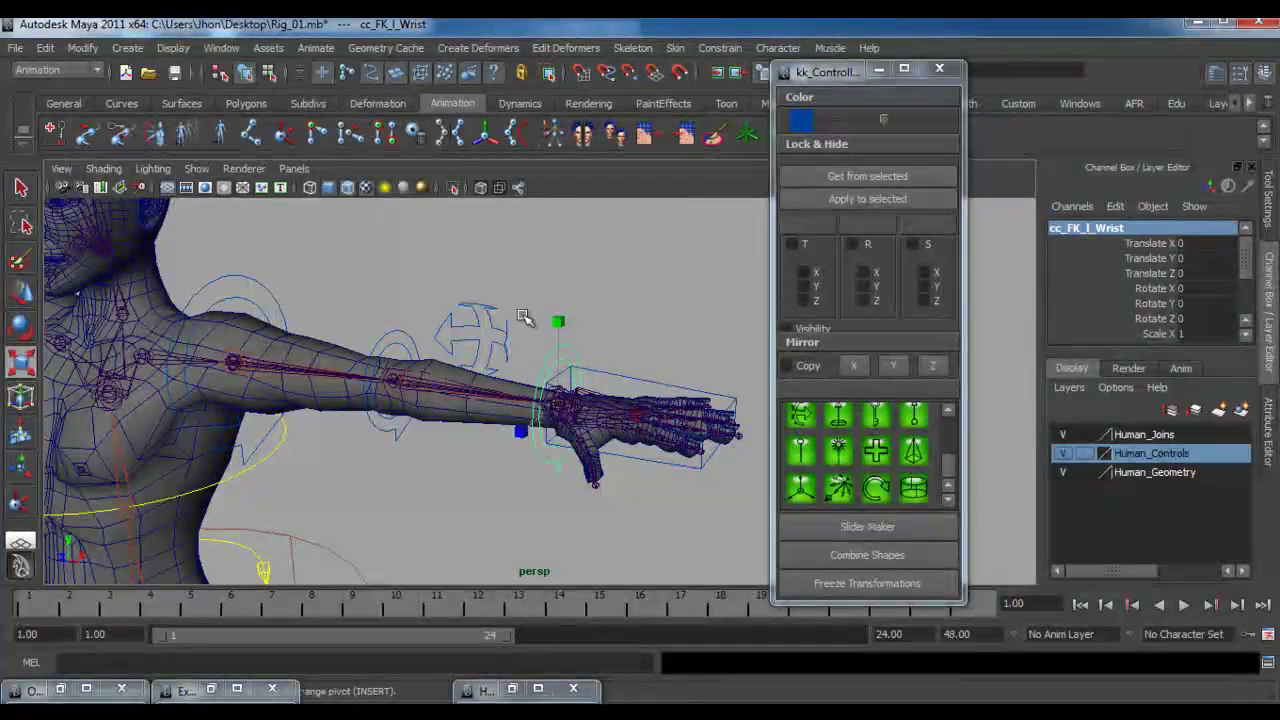
click(399, 330)
double_click(1066, 228)
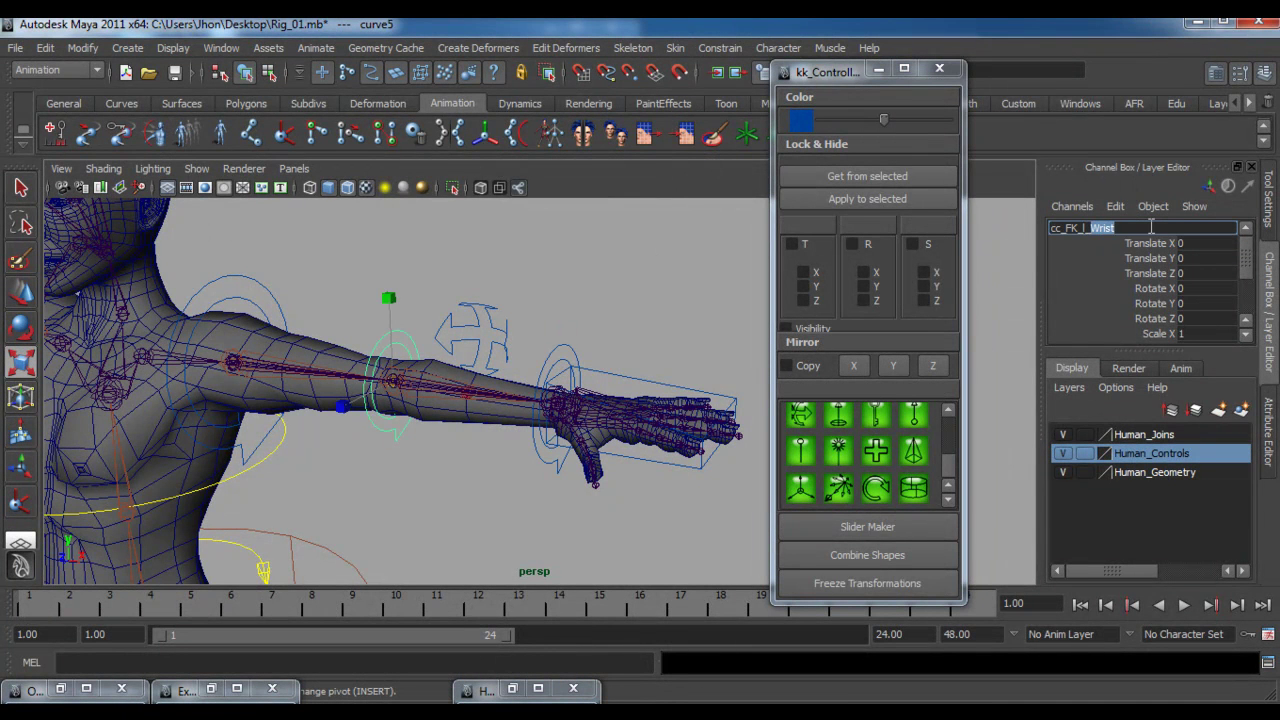
text(Elbow)
key(Return)
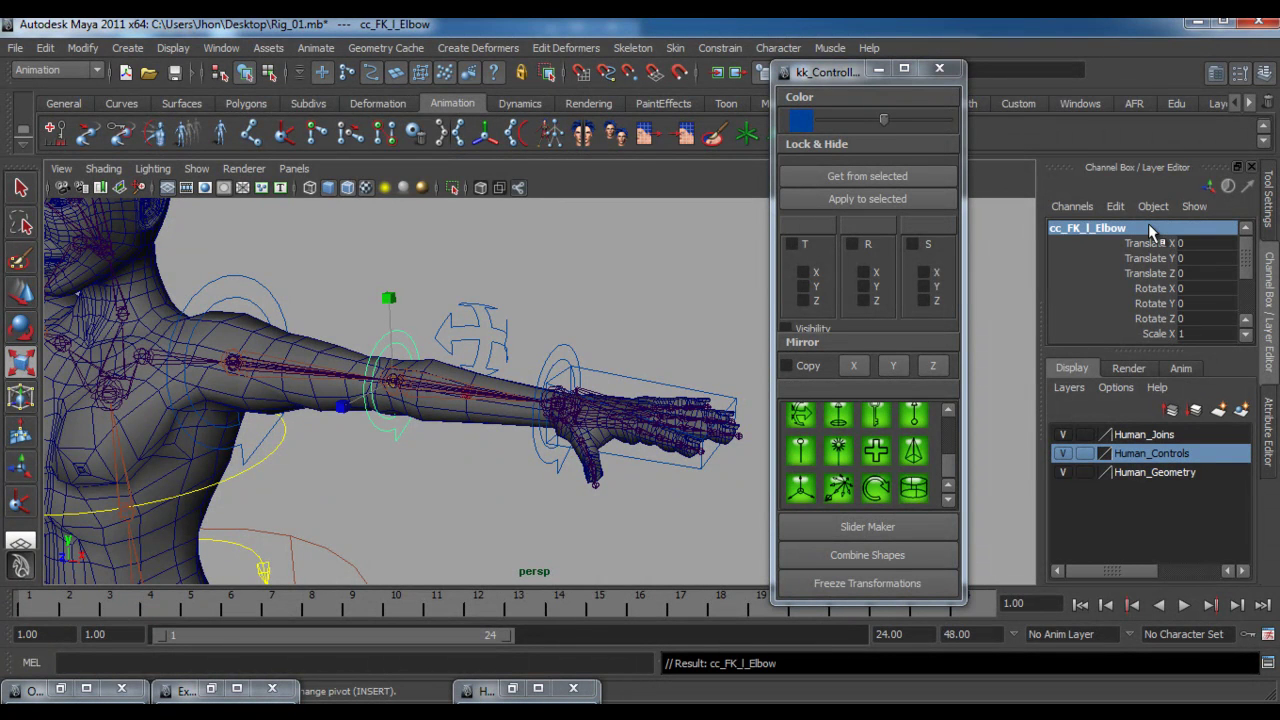
- Select the circular curve around the left shoulder and freeze its transformations
click(230, 275)
alt+drag(275, 325, 357, 363)
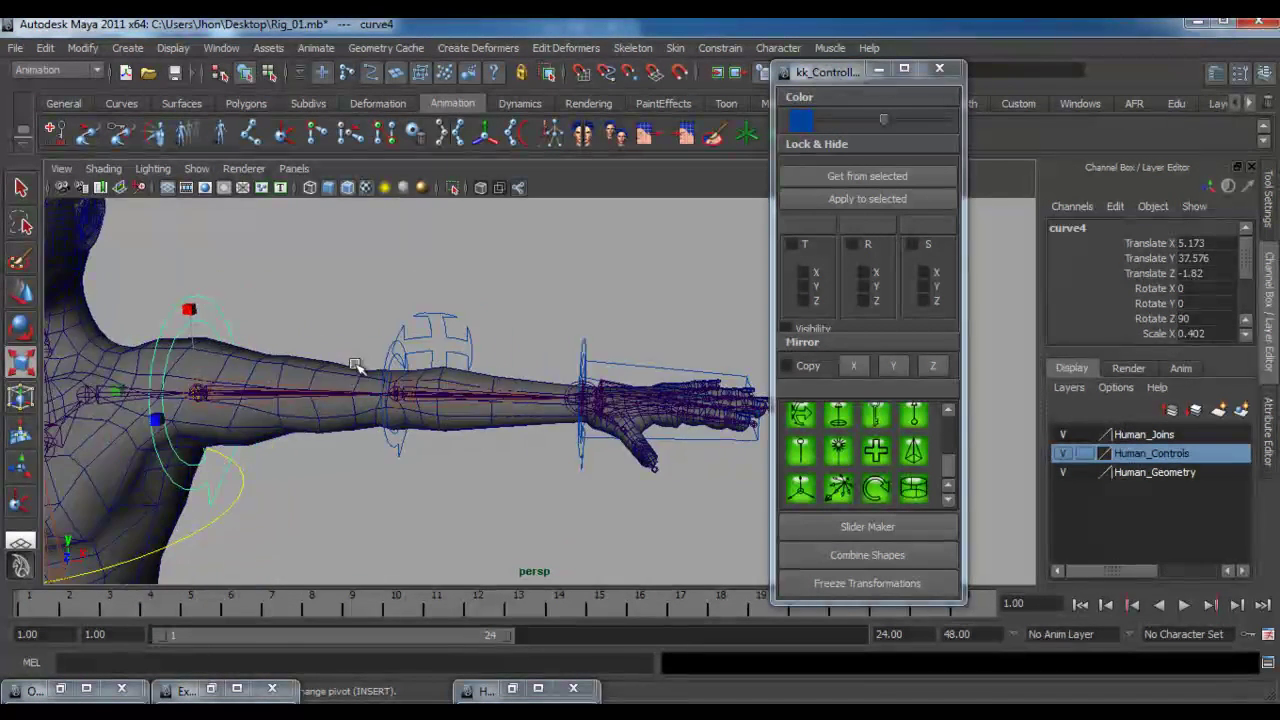
alt+middle_drag(345, 375, 466, 360)
alt+drag(466, 360, 250, 300)
click(82, 48)
click(103, 115)
alt+drag(371, 334, 425, 330)
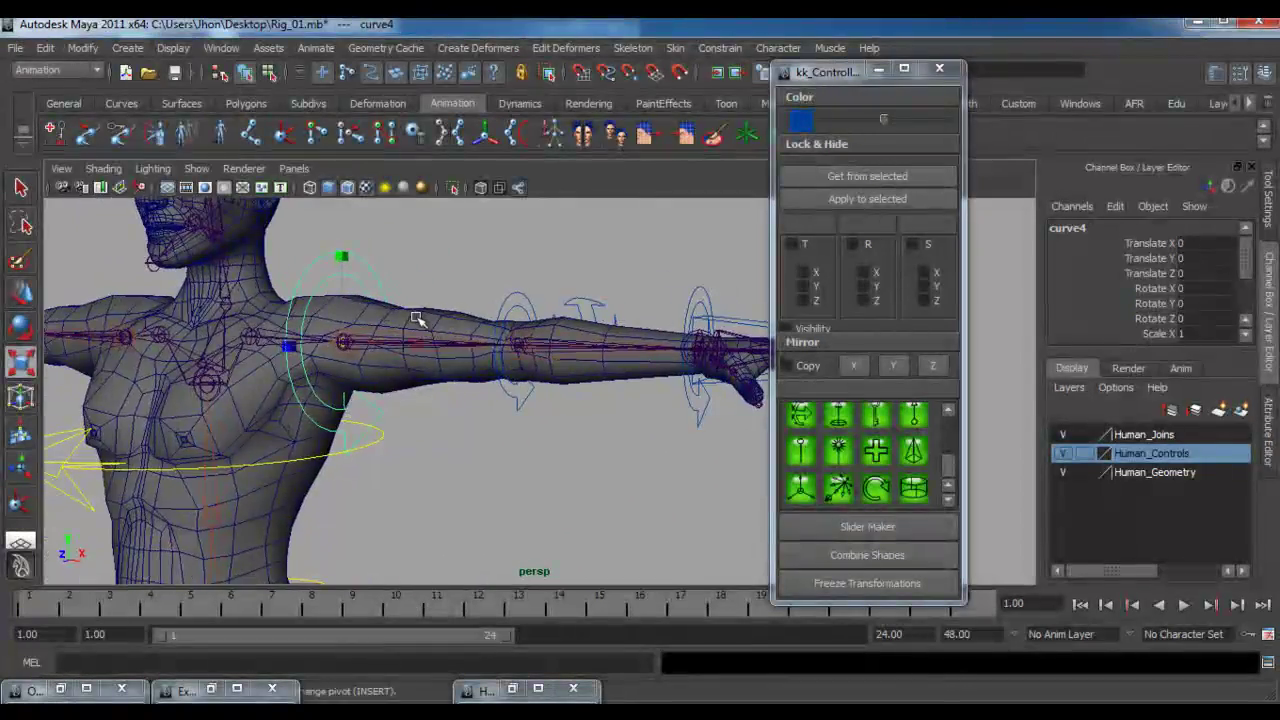
- Reuse the copied FK wrist name to rename the circular shoulder curve cc_FK_l_Shoulder
click(1069, 228)
key(ctrl+v)
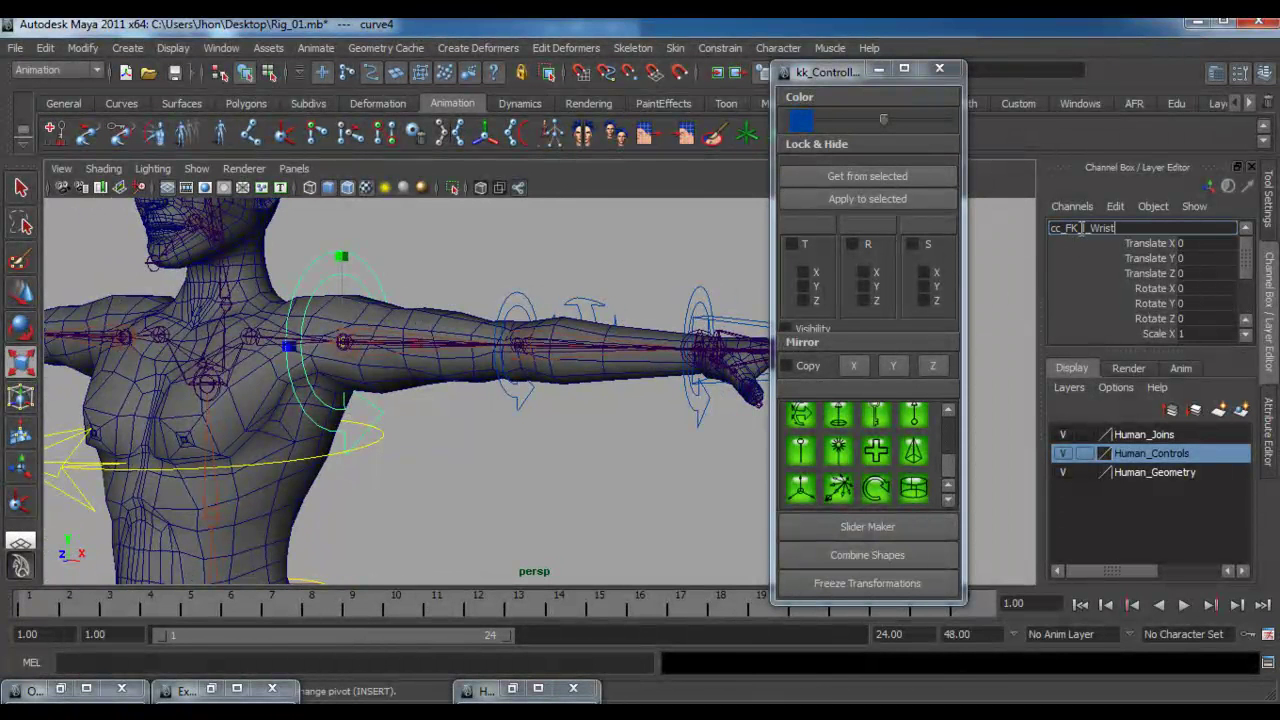
text(Shoulde)
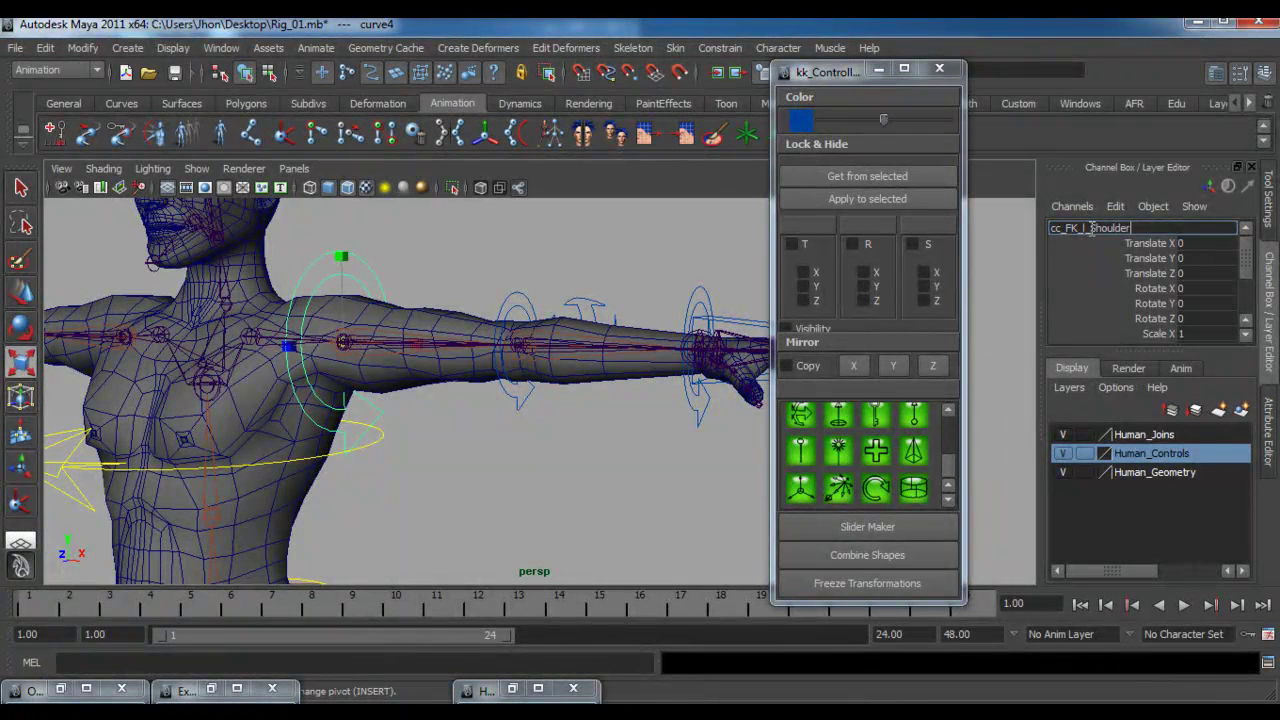
key(Return)
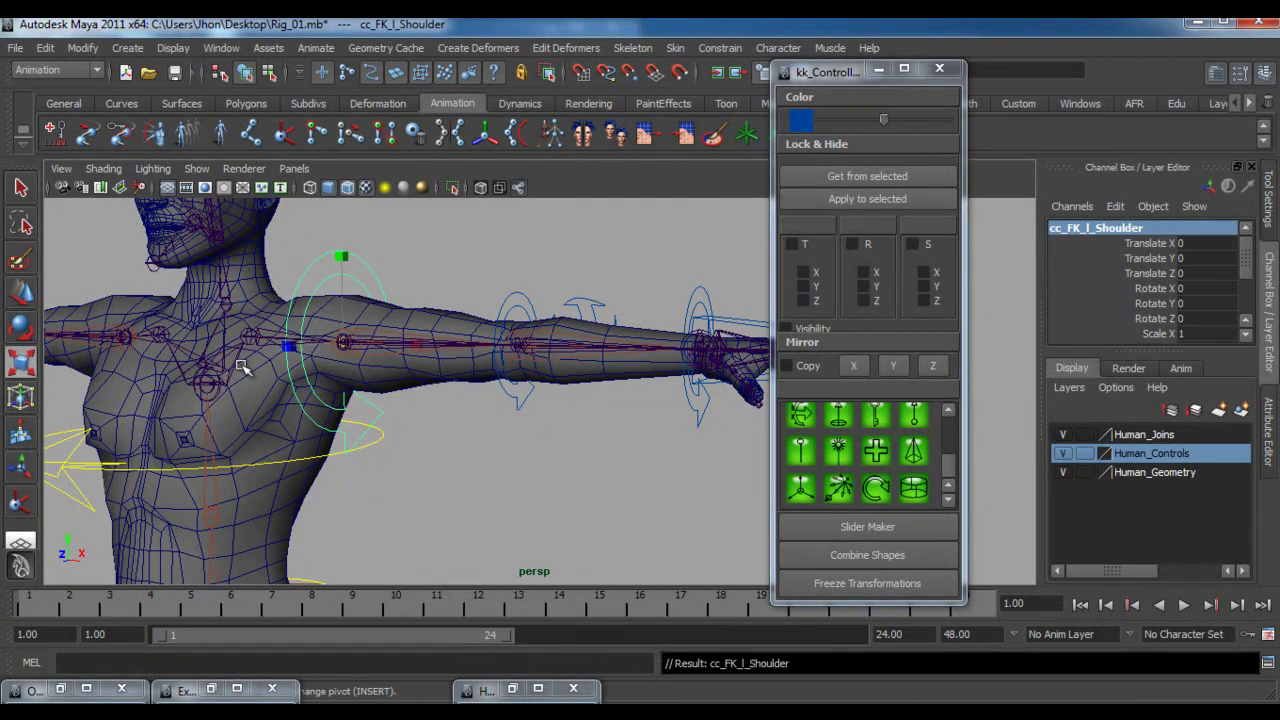
- Show the control vertices of the cc_FK_l_Shoulder curve and select the ones at its upper and lower ends
right_drag(355, 278, 316, 280)
alt+drag(325, 310, 348, 332)
alt+drag(338, 258, 245, 272)
click(390, 243)
alt+drag(392, 275, 371, 374)
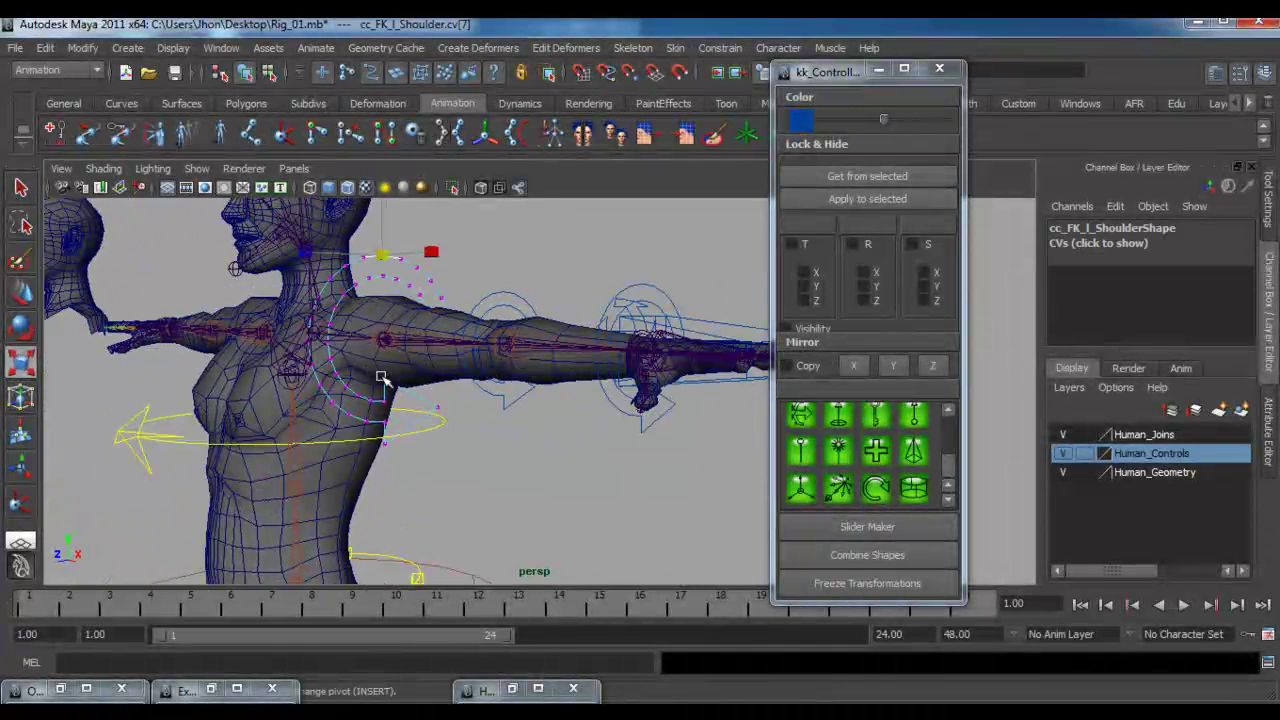
alt+drag(390, 443, 430, 440)
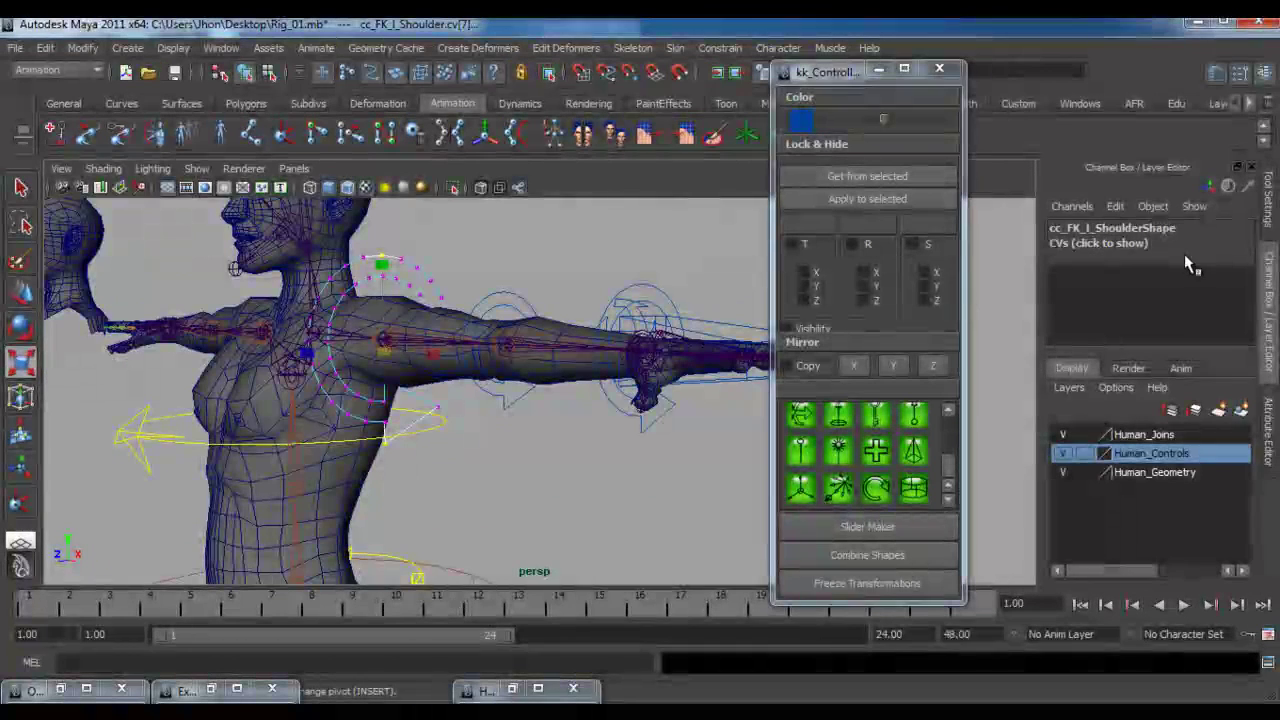
- Enable soft selection and move the selected vertices outward along the arm so the shoulder curve bends around the joint
click(1268, 195)
scroll(1063, 443, down, 1)
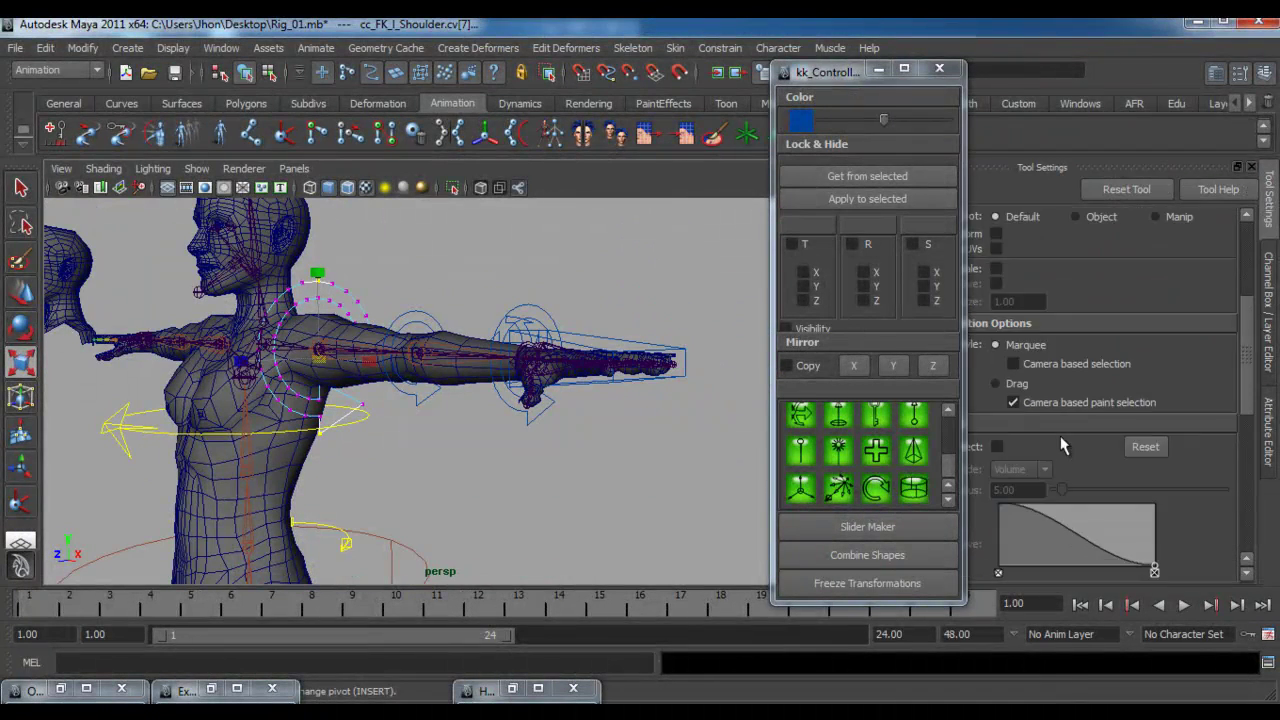
click(999, 445)
alt+drag(350, 366, 372, 400)
key(w)
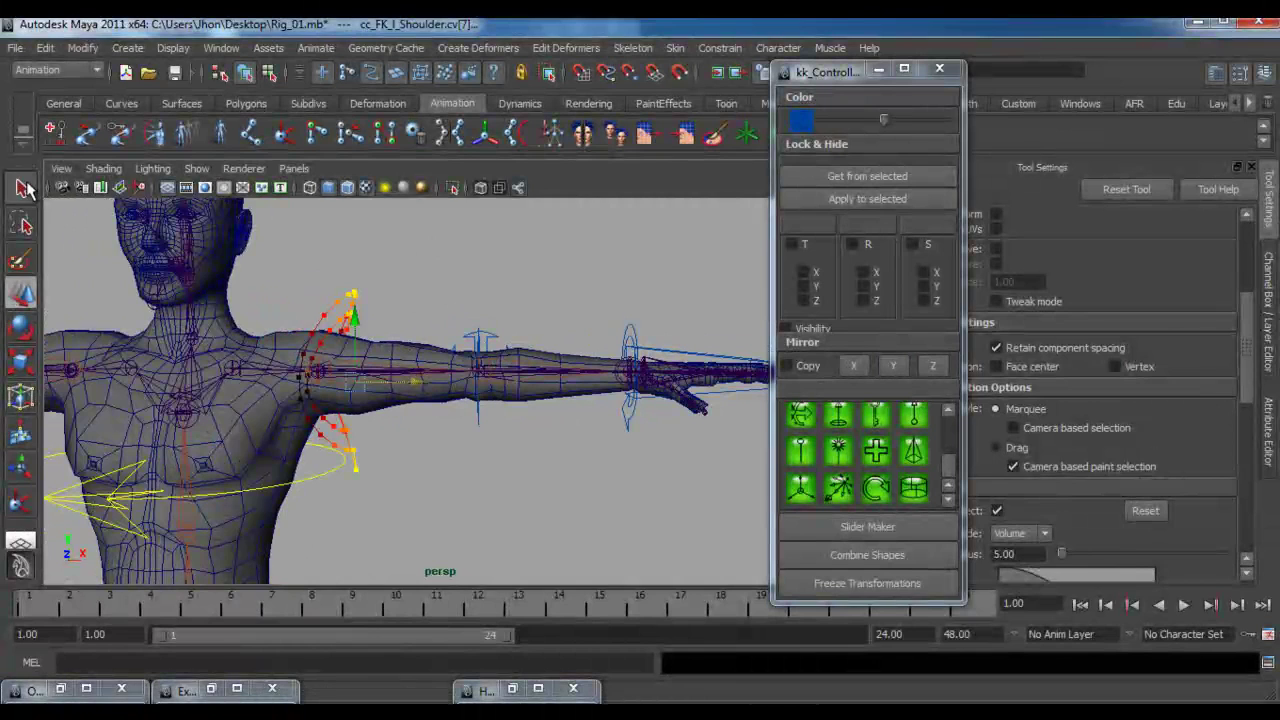
- Turn off soft selection, return the shoulder curve to object mode and reselect it with its channels shown
click(24, 187)
click(996, 342)
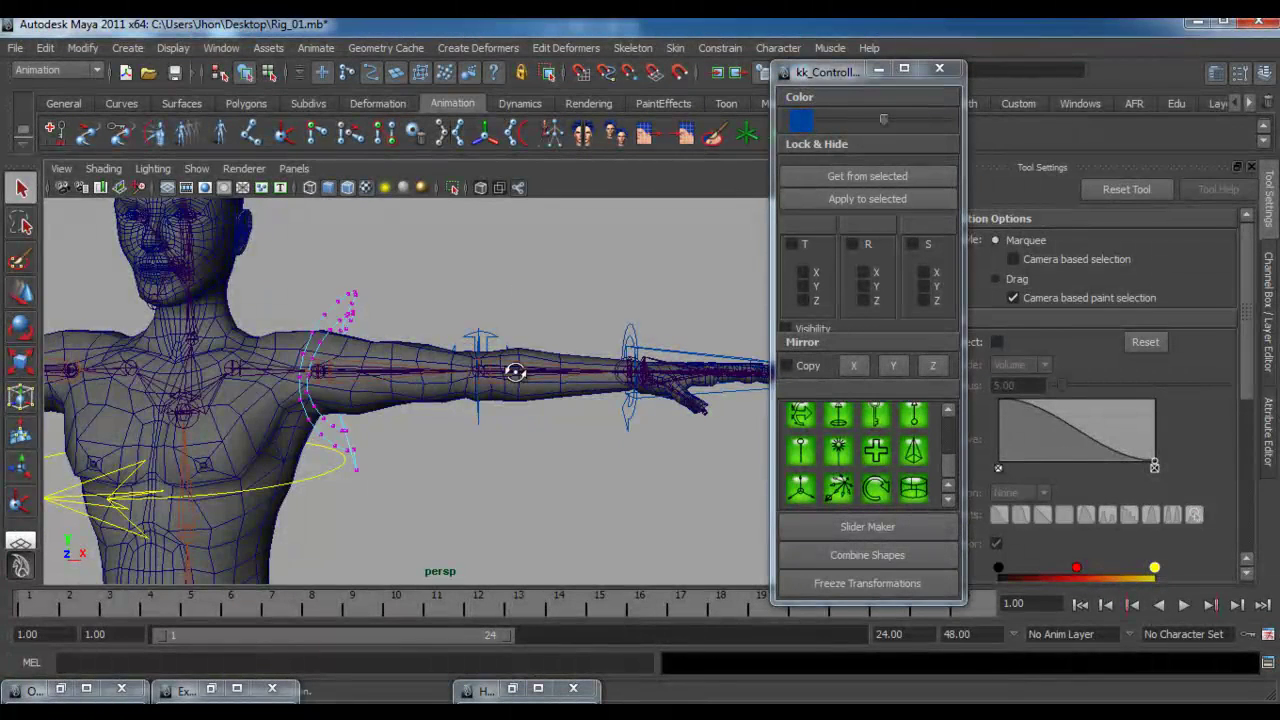
alt+drag(518, 374, 378, 342)
right_drag(348, 314, 404, 307)
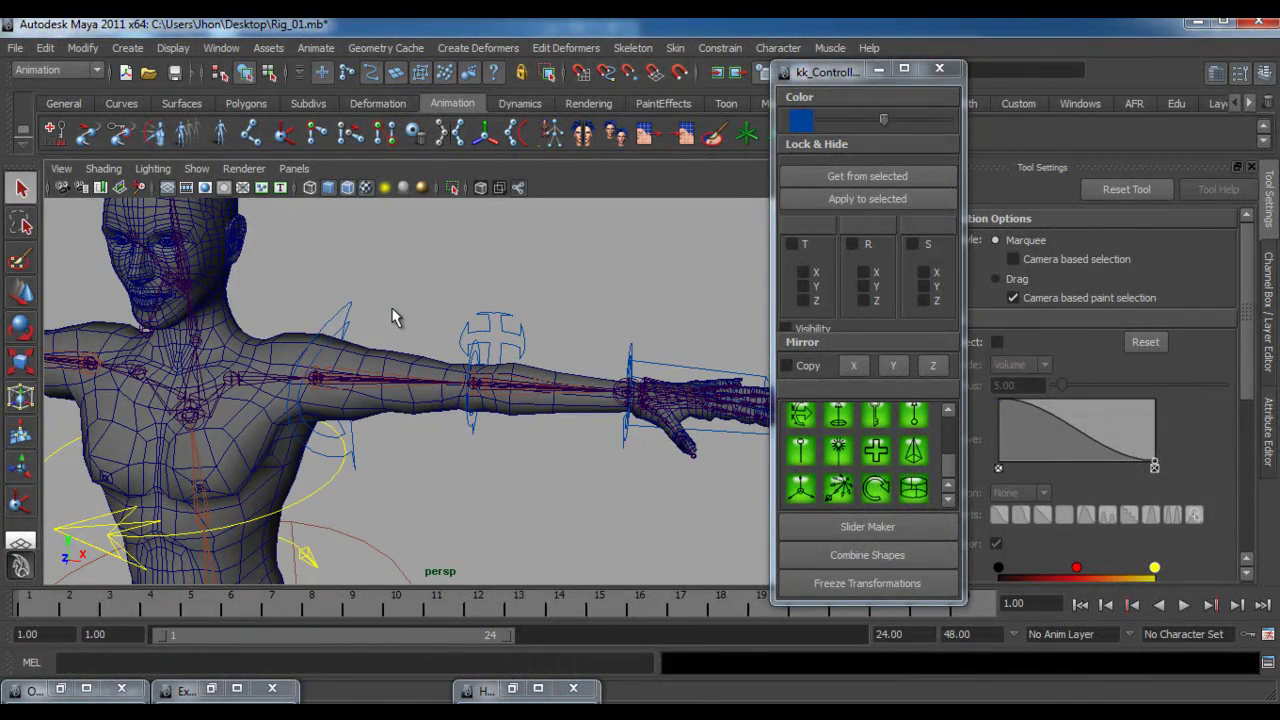
click(341, 316)
mouse_move(343, 314)
alt+mouse_down()
mouse_move(449, 309)
mouse_move(366, 337)
mouse_move(327, 374)
mouse_move(323, 305)
mouse_move(254, 349)
mouse_move(380, 309)
mouse_move(385, 375)
mouse_move(340, 300)
mouse_move(333, 320)
mouse_move(360, 330)
alt+mouse_up()
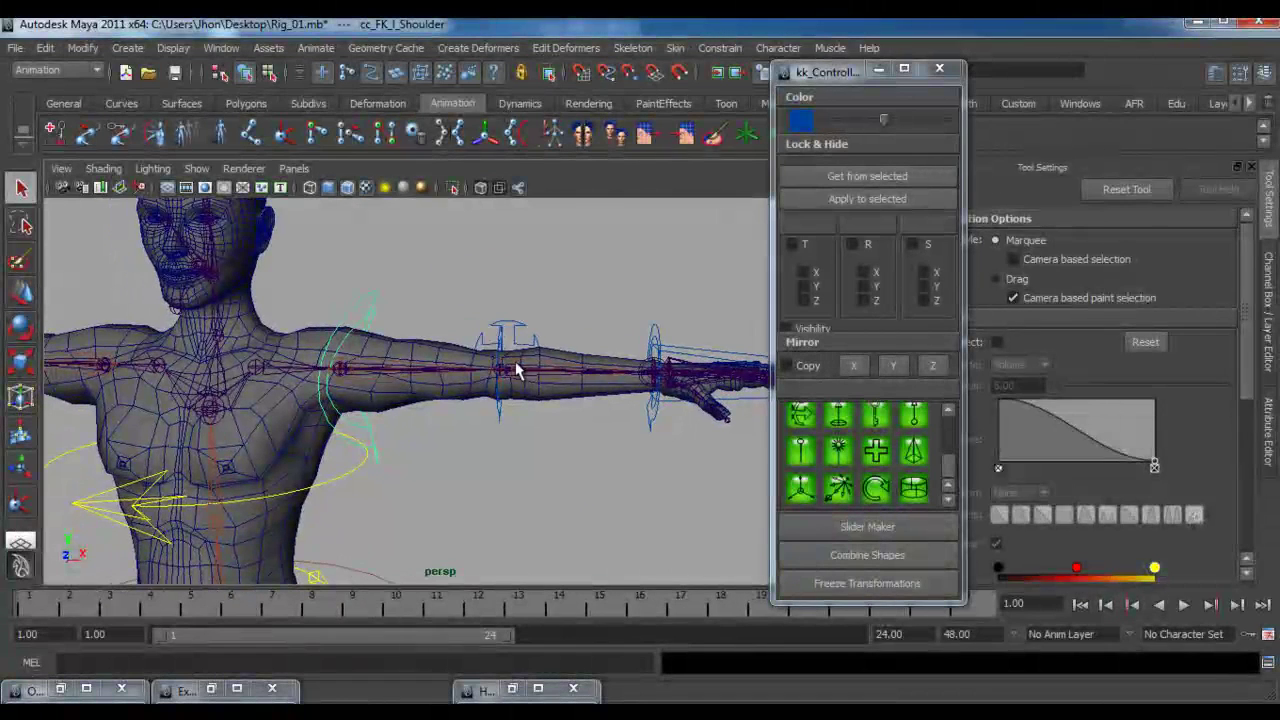
click(1270, 300)
mouse_move(1246, 265)
mouse_down()
mouse_move(1250, 304)
mouse_move(1243, 256)
mouse_up()
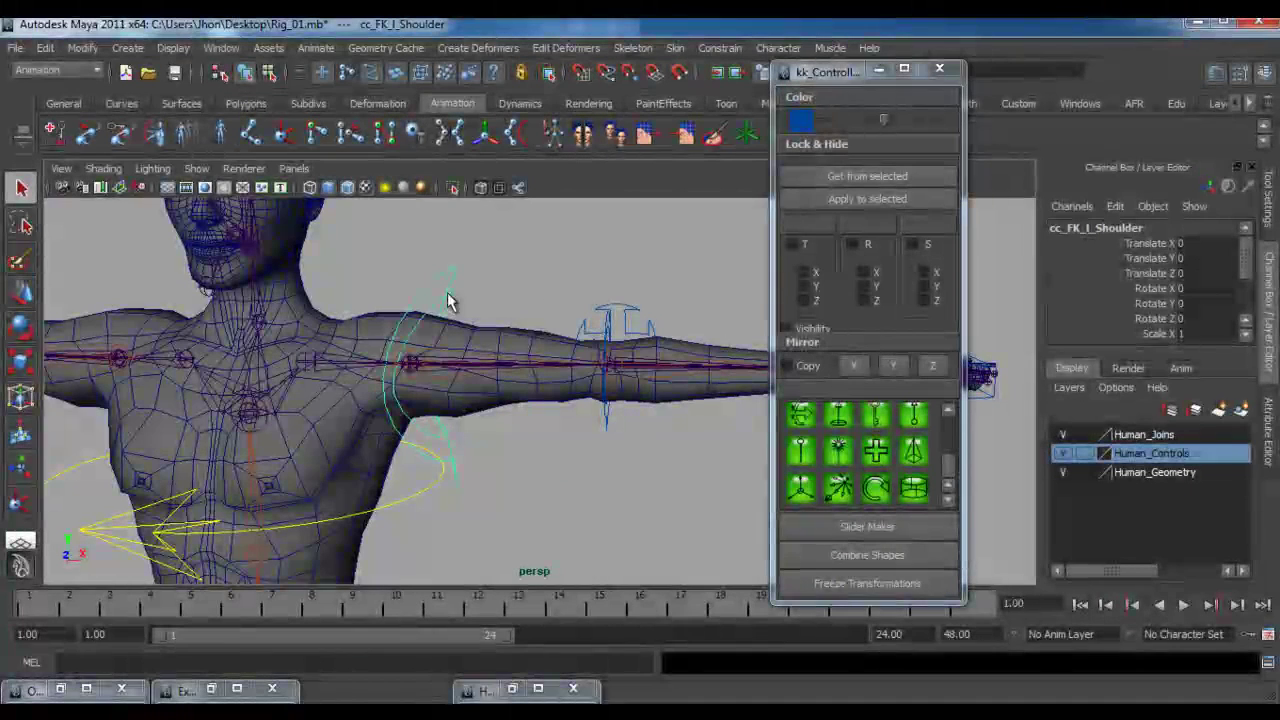
- Create a curved double-headed arrow control and raise it above the left shoulder to about Translate Y 41.7
drag(951, 478, 946, 432)
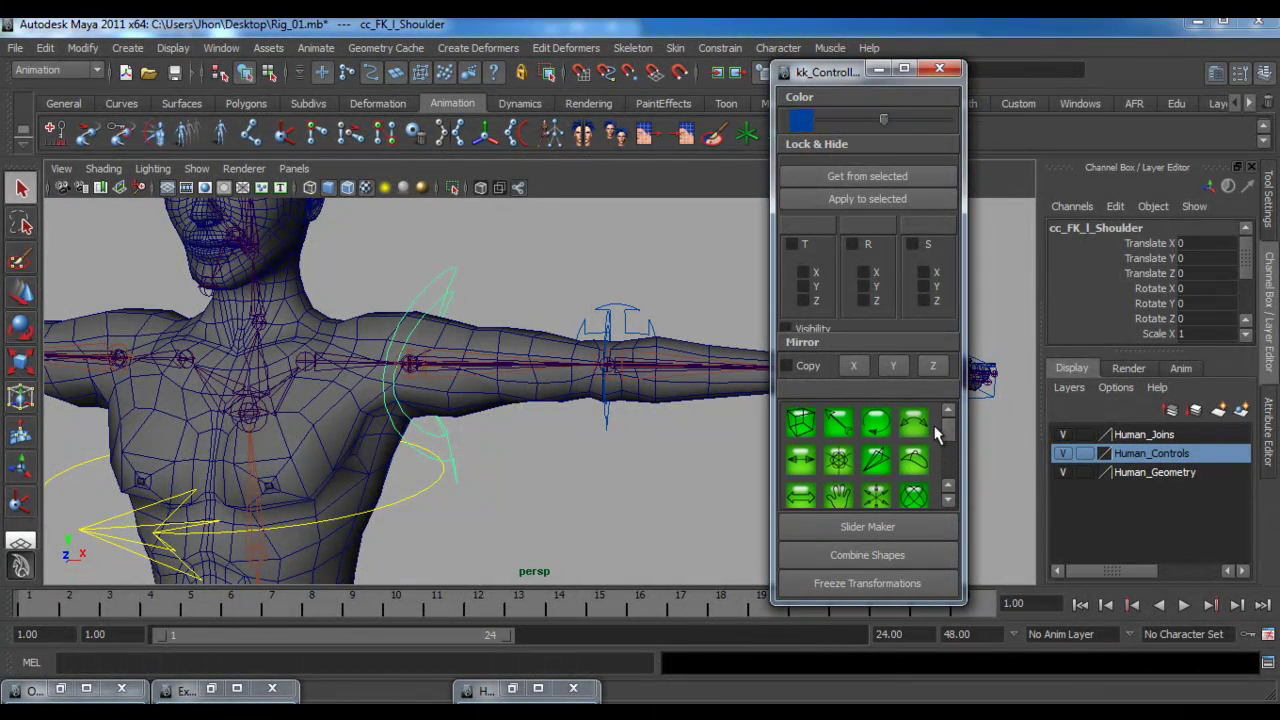
click(915, 427)
scroll(398, 450, down, 5)
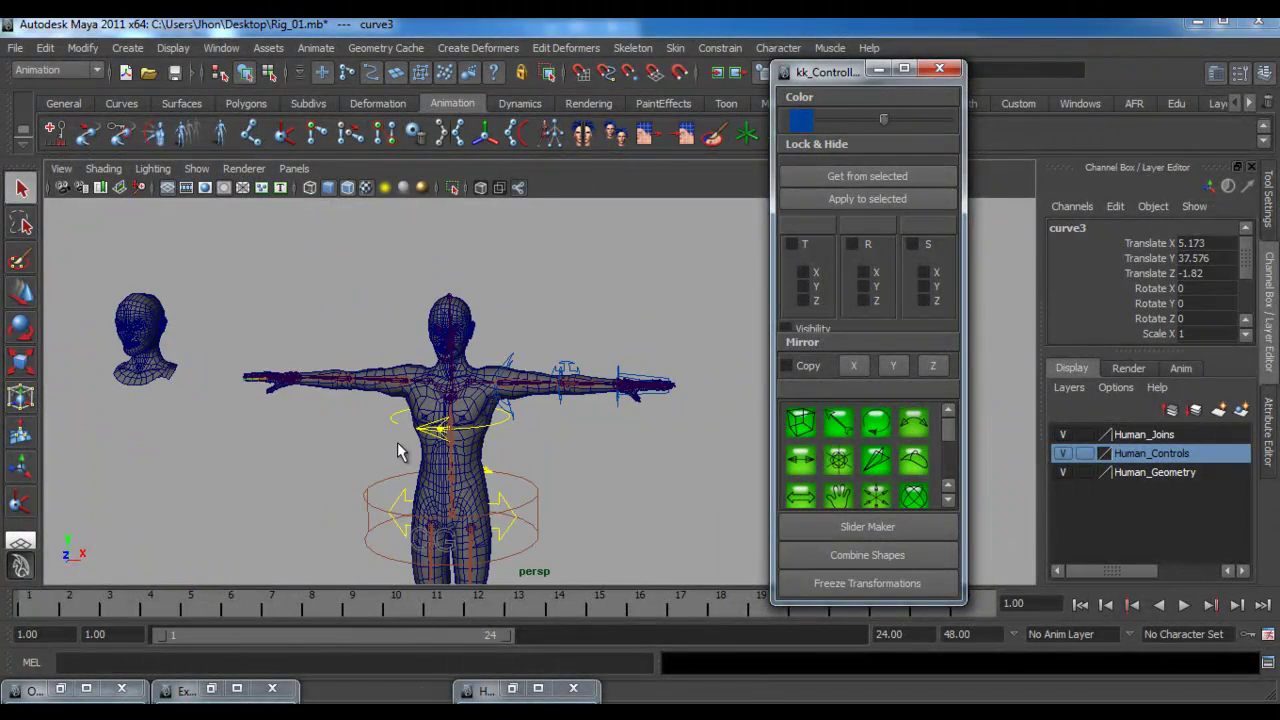
key(w)
scroll(745, 516, up, 5)
drag(475, 349, 372, 418)
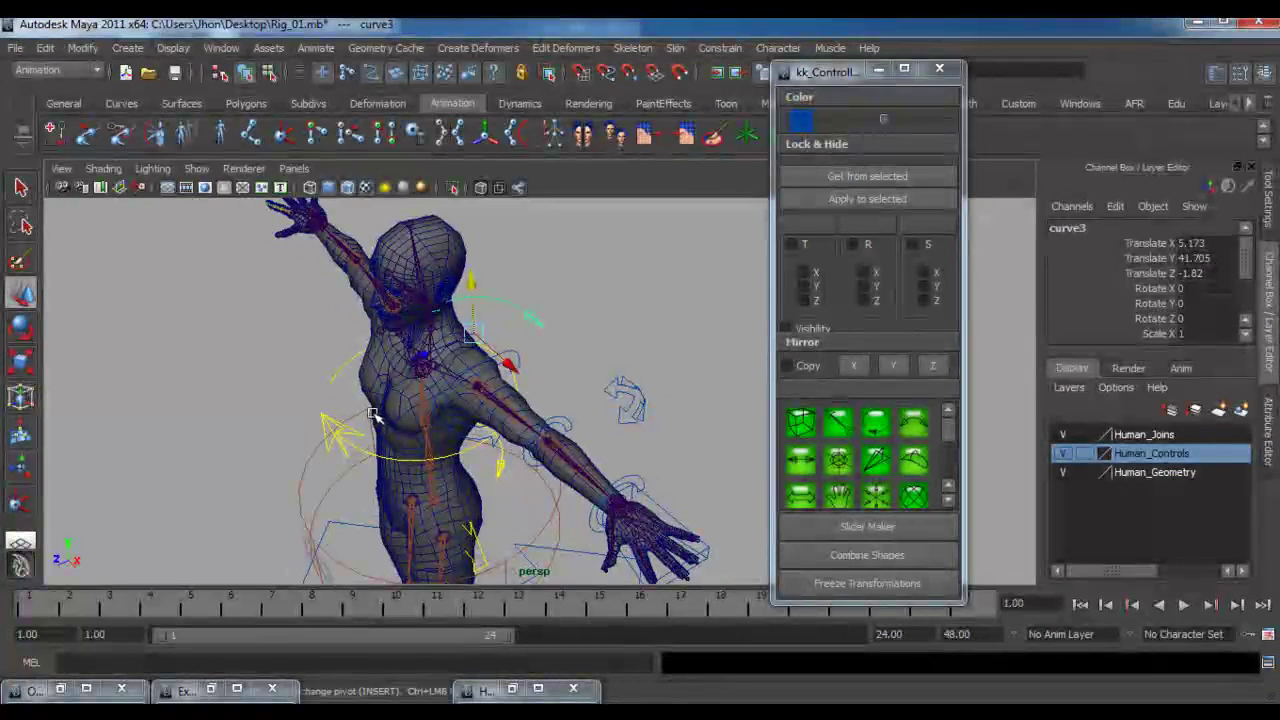
alt+drag(594, 297, 517, 316)
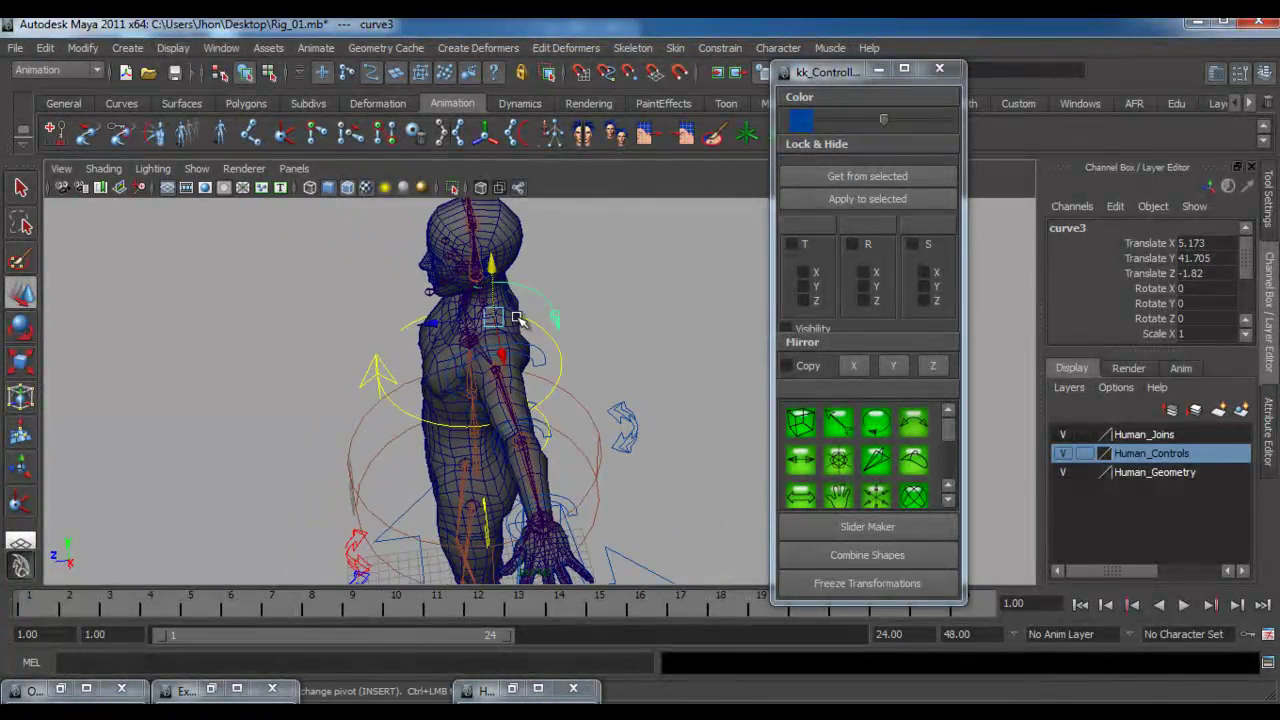
- Rotate the curved arrow control to 45 in Rotate Y and -90 in Rotate Z
key(e)
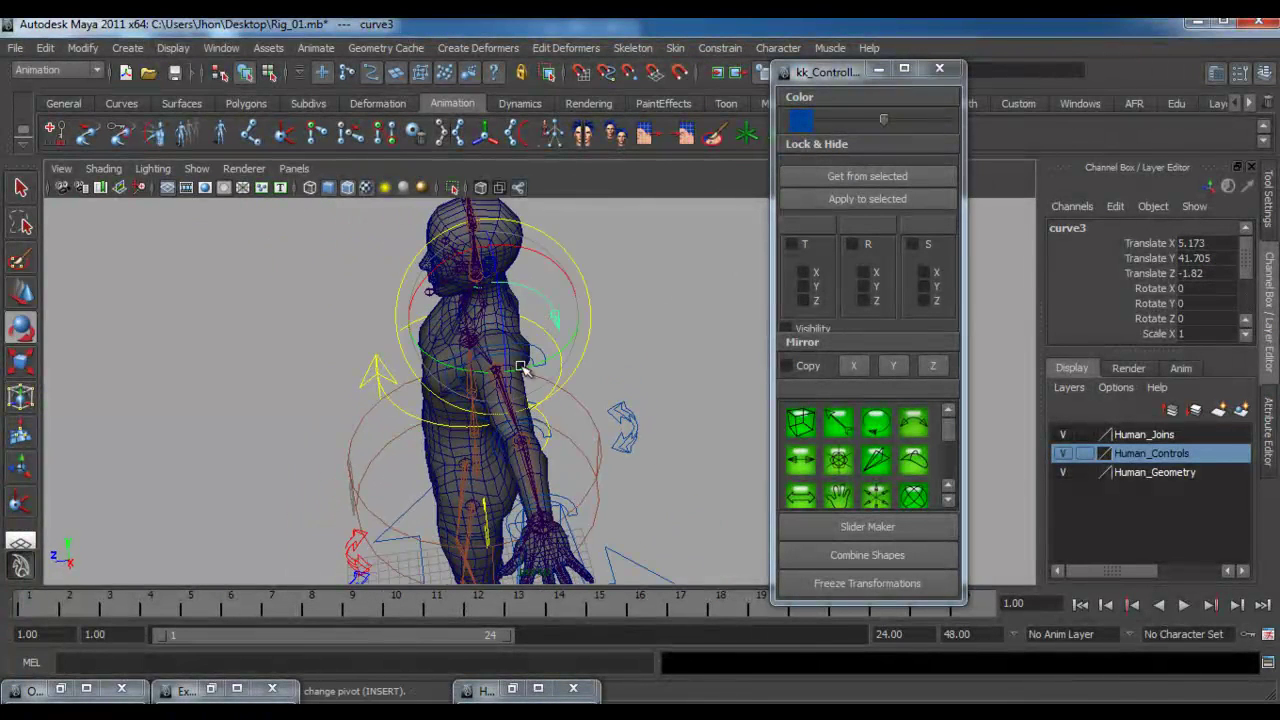
drag(545, 345, 590, 372)
click(1226, 302)
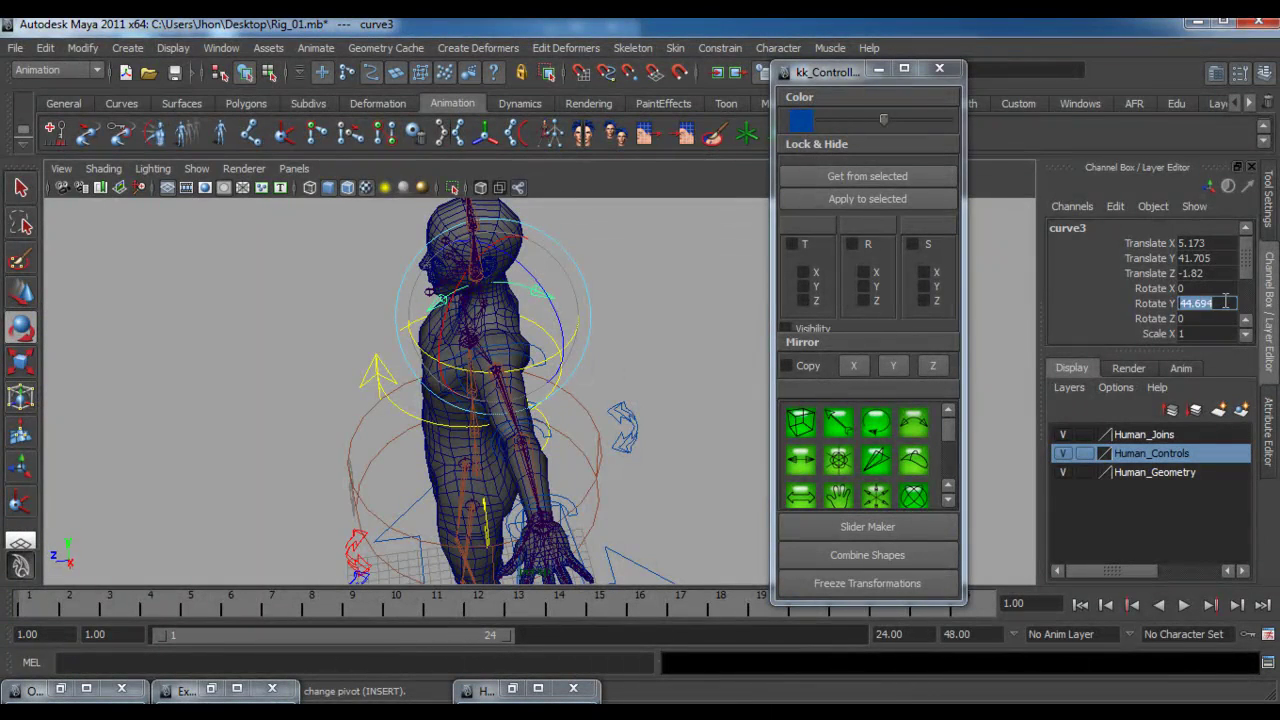
alt+drag(548, 362, 705, 319)
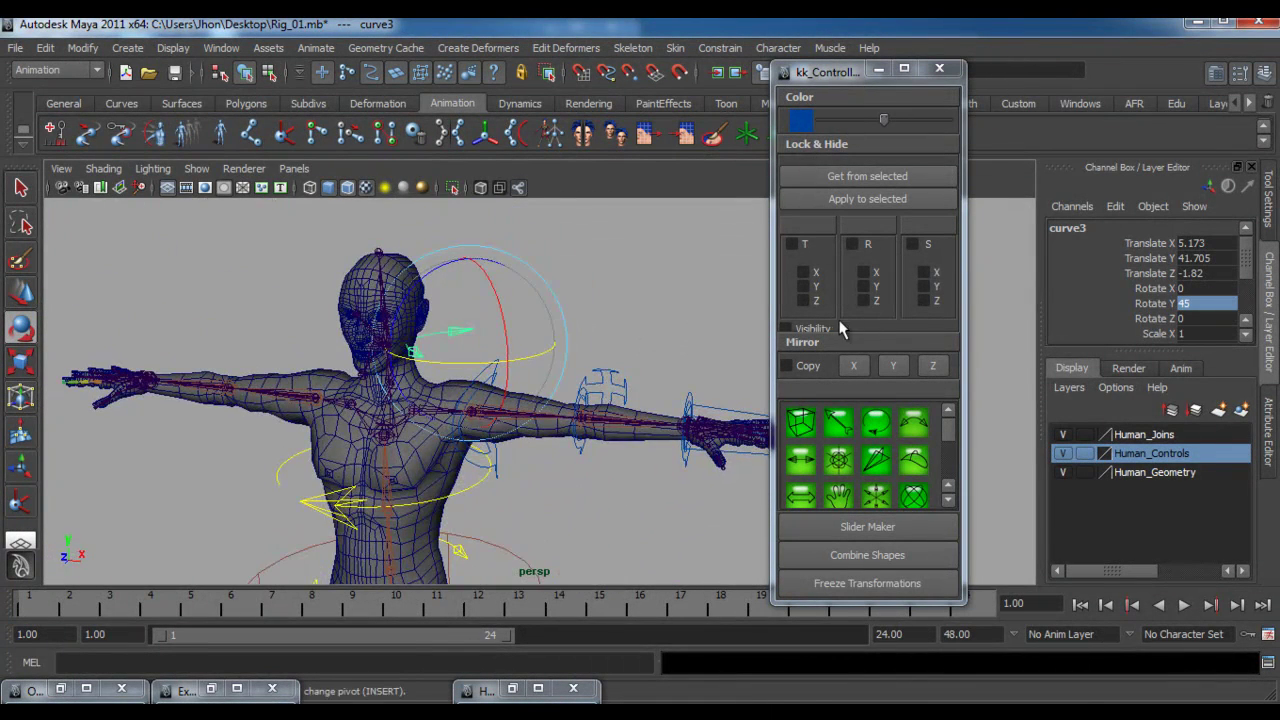
click(1195, 320)
key(Return)
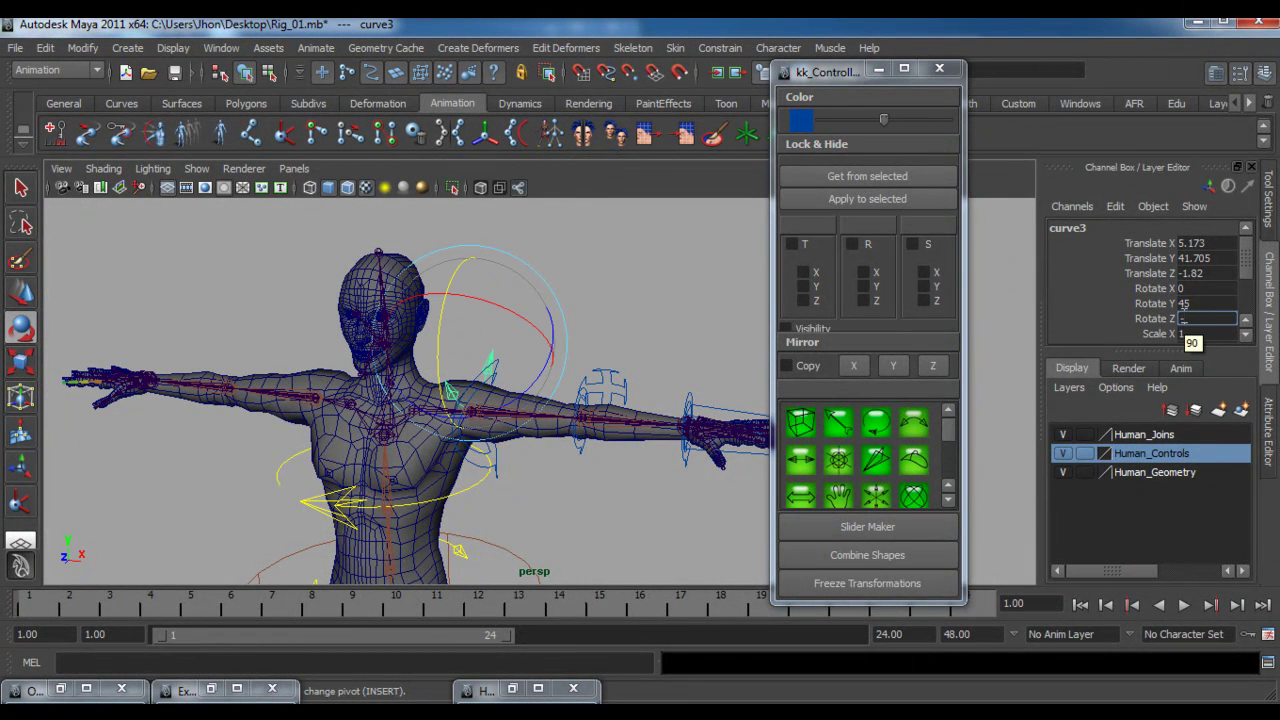
key(Return)
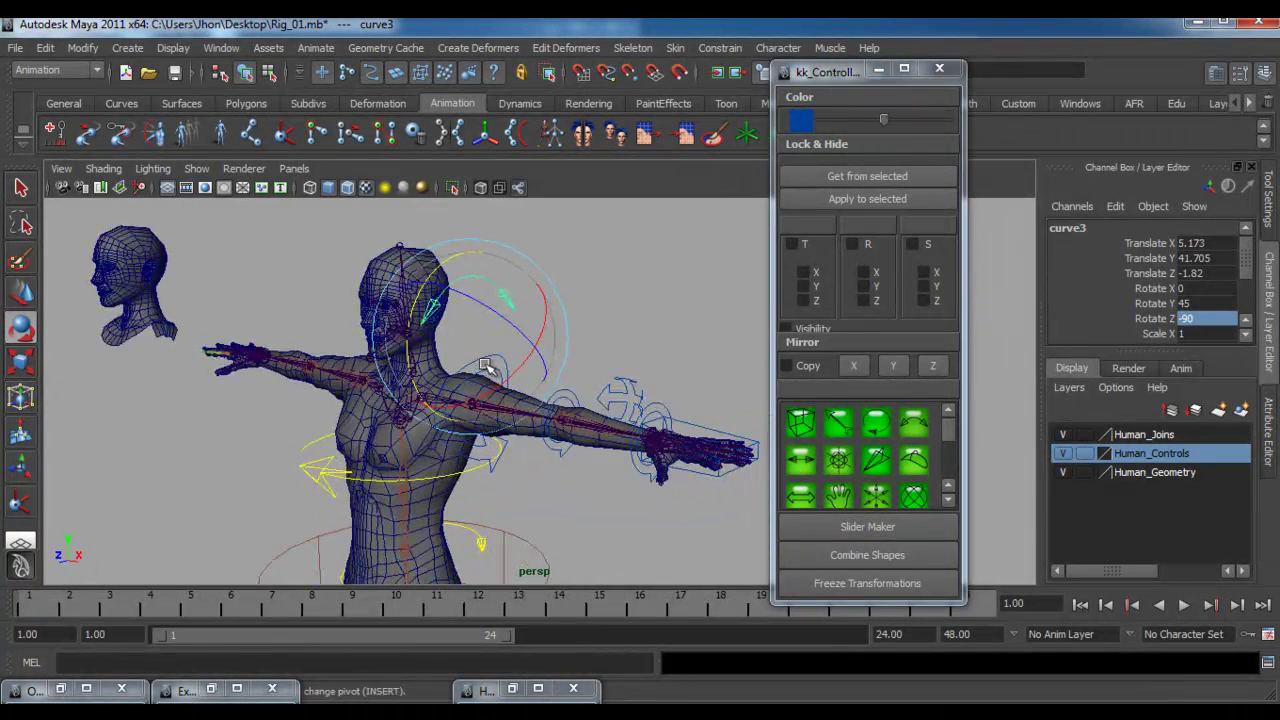
- Snap the curved arrow control onto the left clavicle joint and freeze its transformations
key(w)
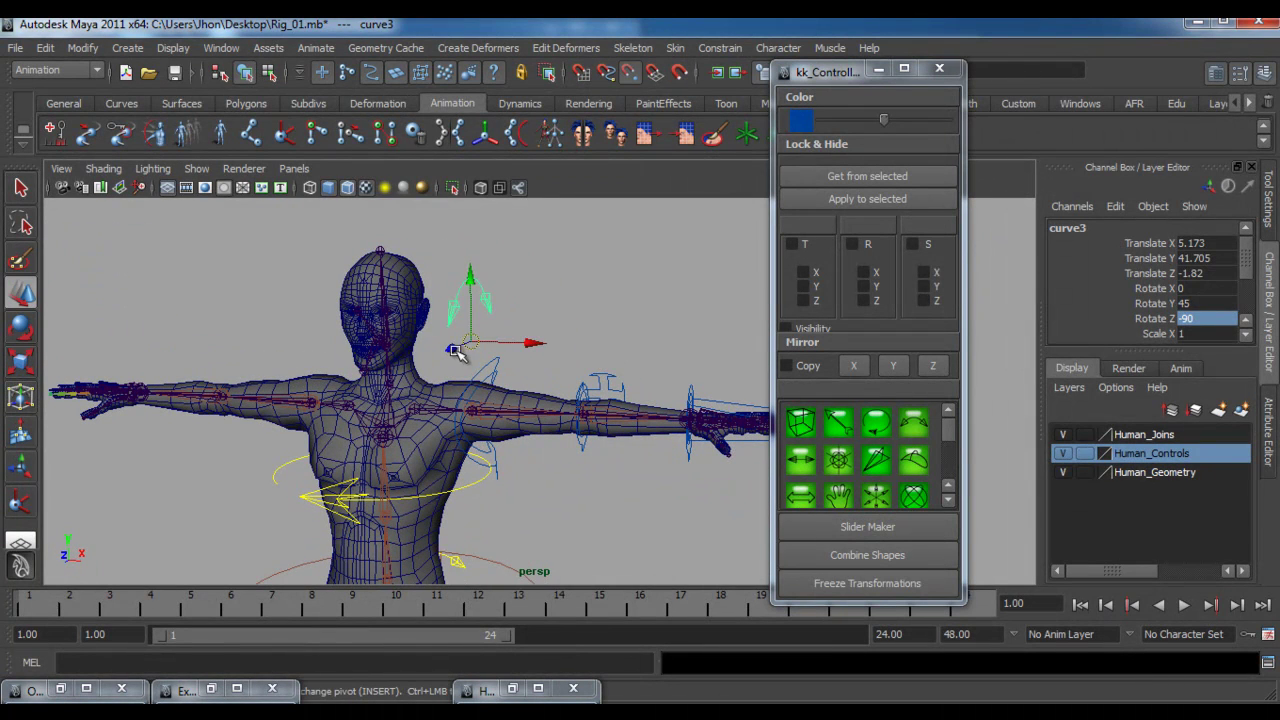
drag(470, 345, 495, 421)
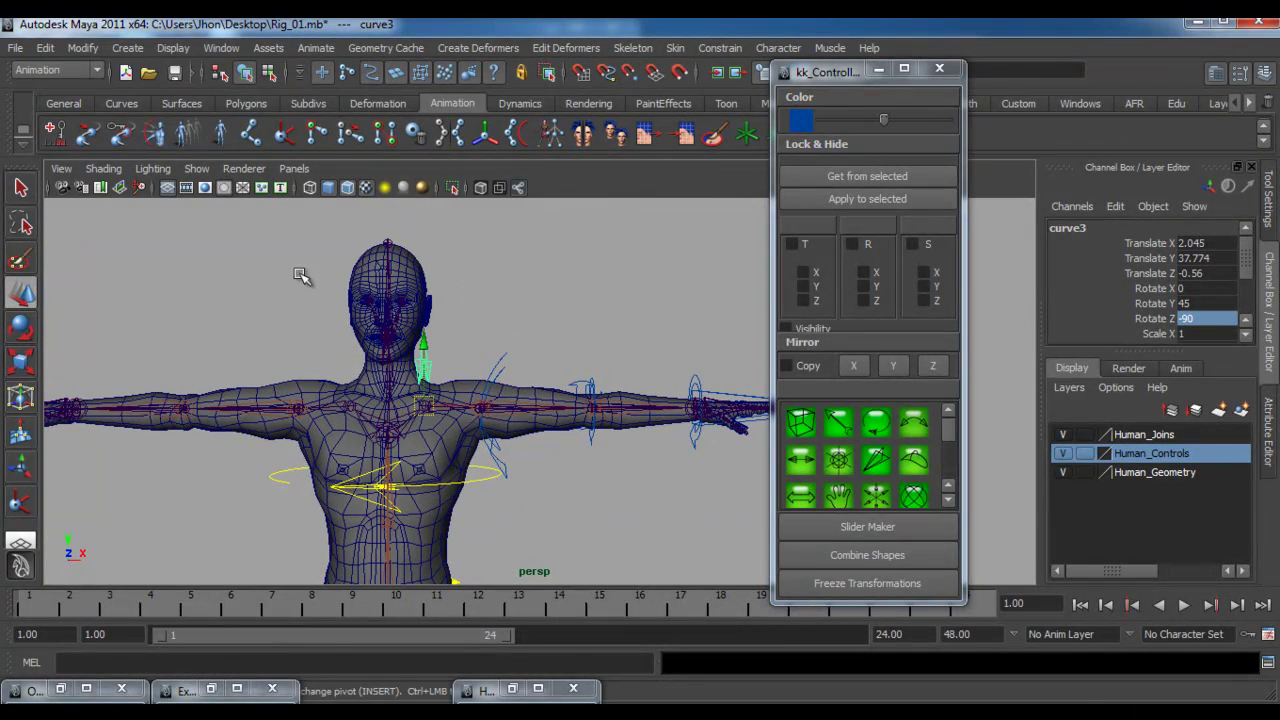
click(83, 48)
click(110, 114)
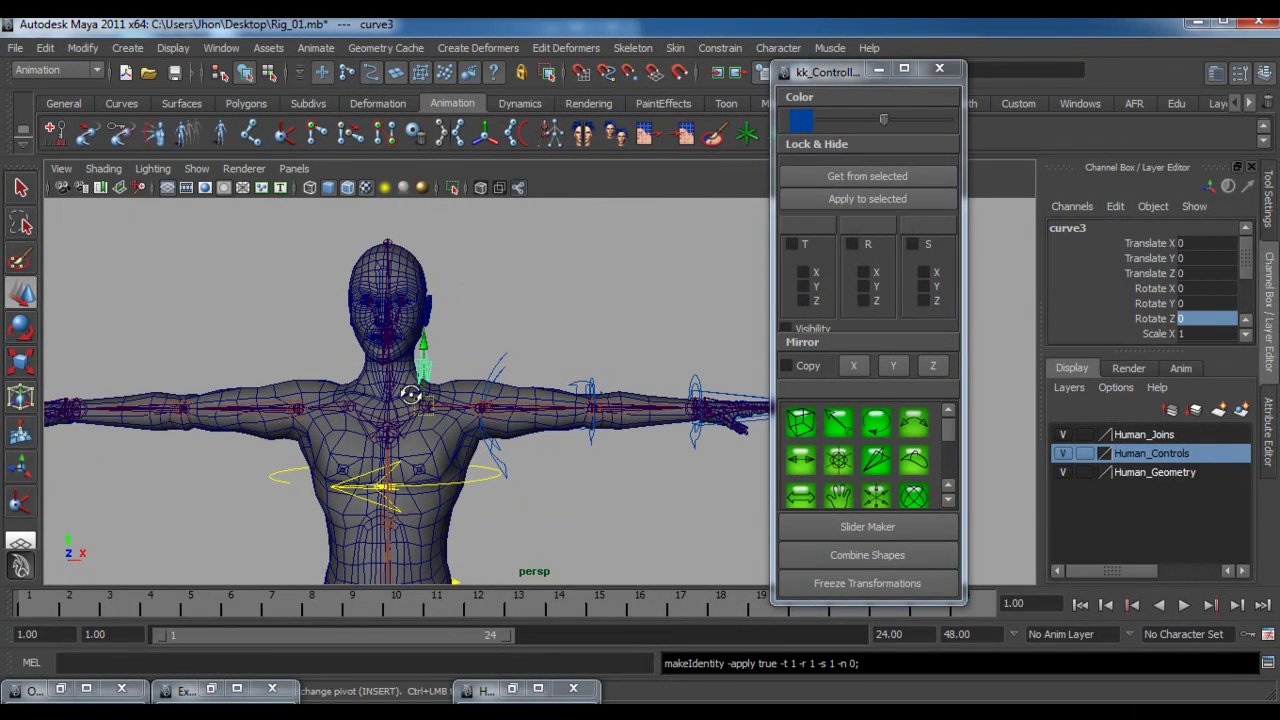
- Move all control vertices of the curved arrow up above the clavicle, leaving its pivot on the joint, and return to object mode
alt+drag(420, 365, 445, 370)
right_drag(445, 370, 378, 370)
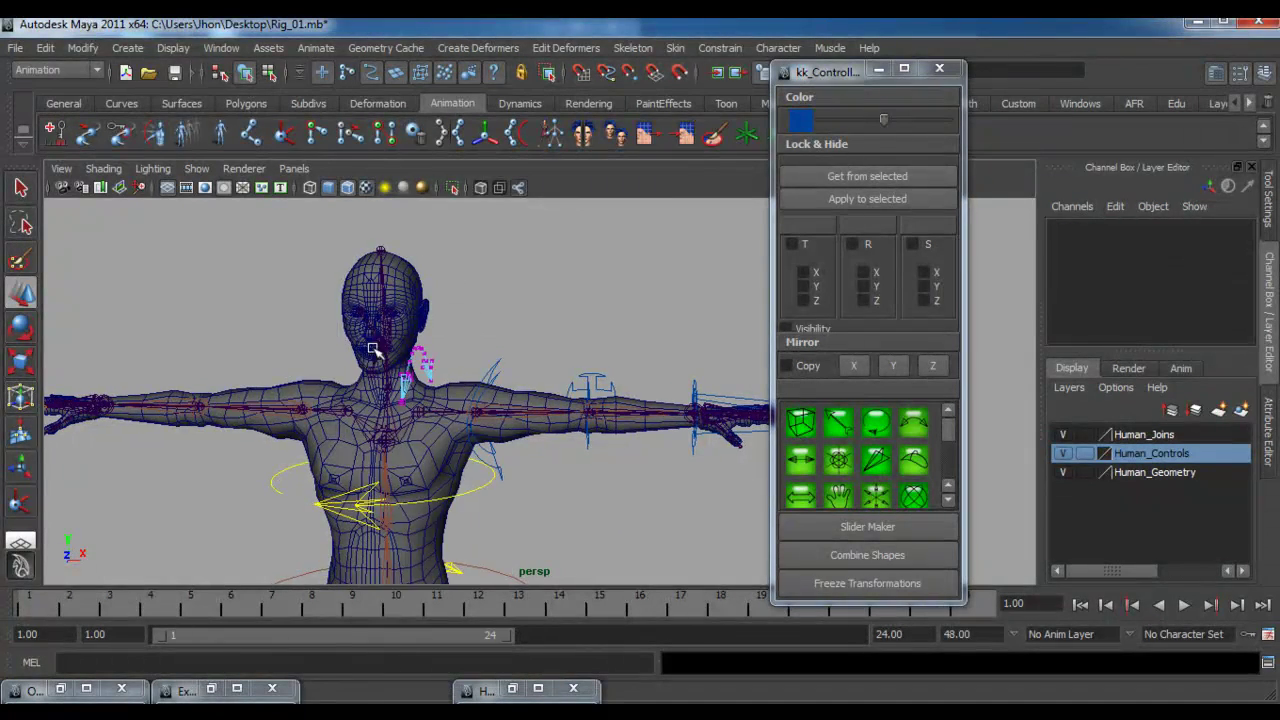
drag(472, 414, 474, 415)
alt+drag(446, 411, 447, 345)
right_drag(447, 345, 500, 320)
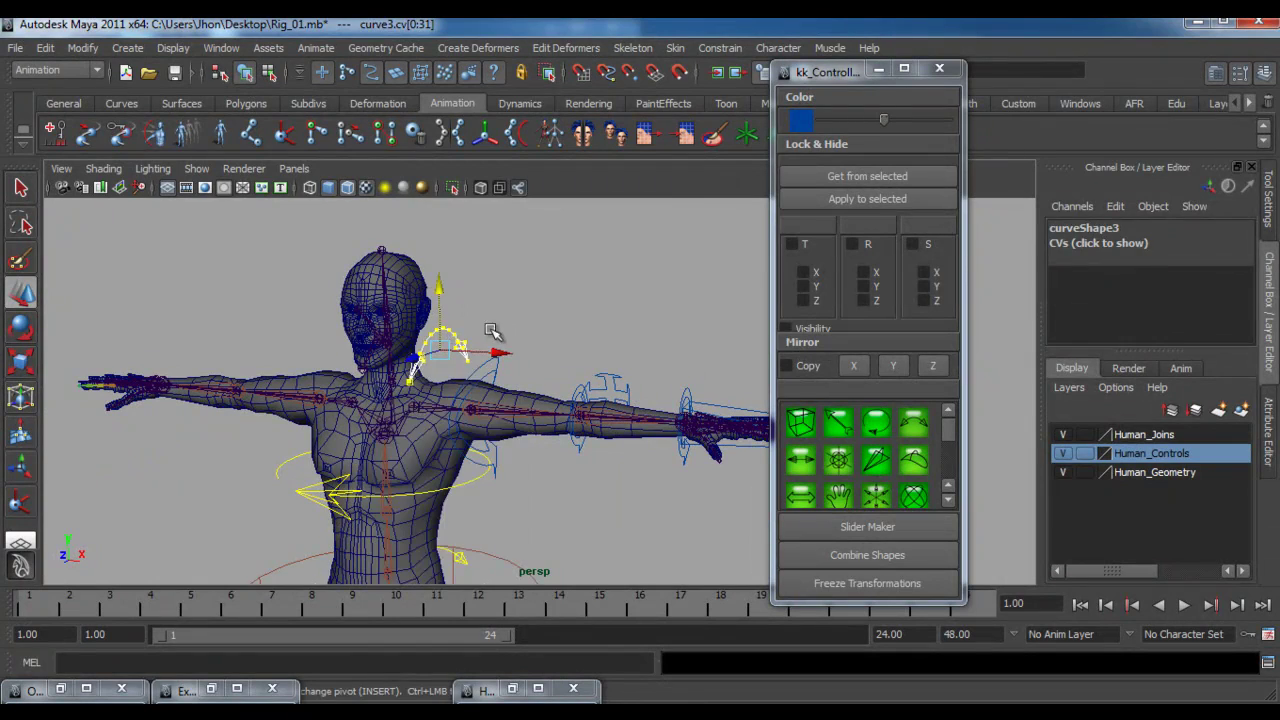
- Rename the curved arrow control above the left clavicle cc__l_Clavicle
alt+drag(459, 380, 745, 337)
click(1070, 229)
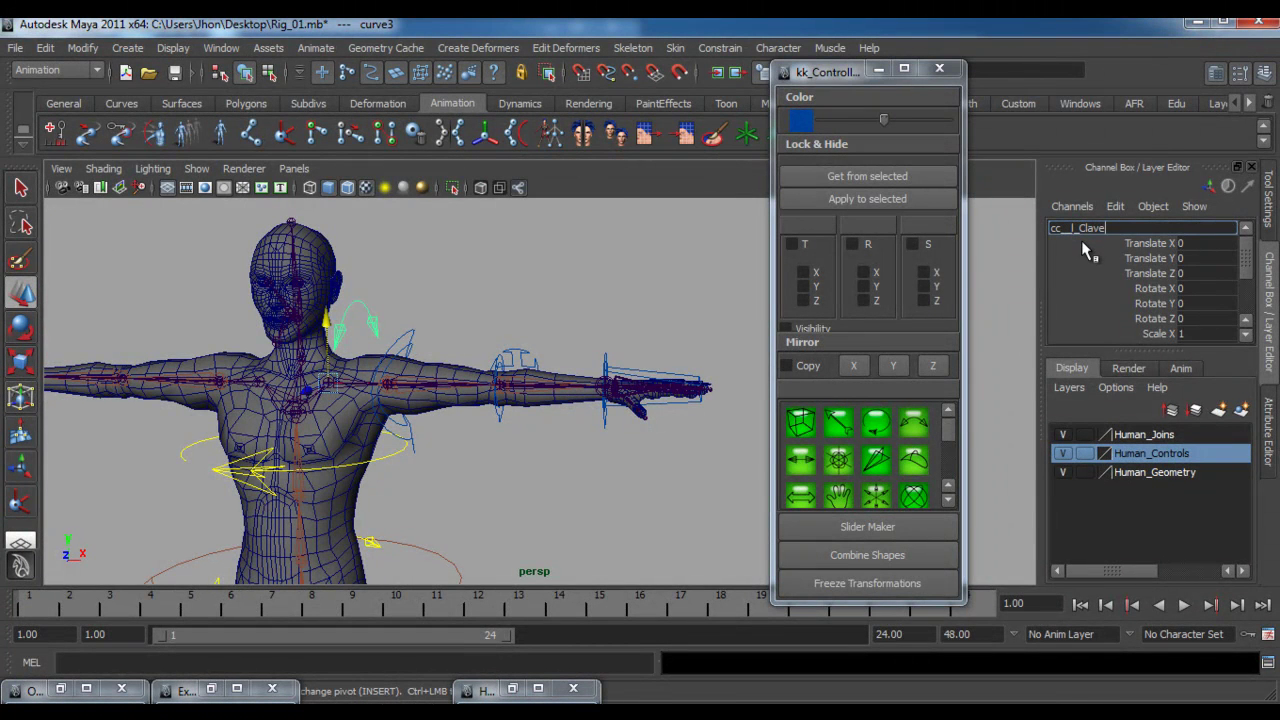
key(Return)
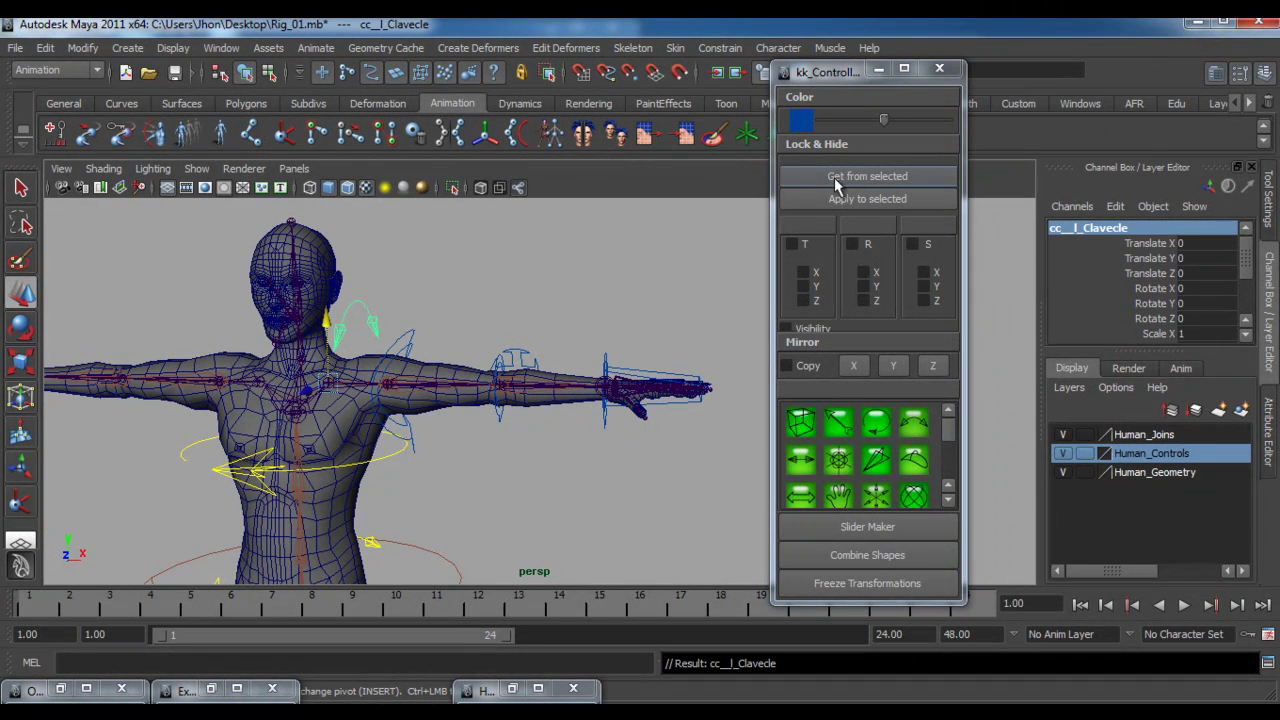
click(1110, 228)
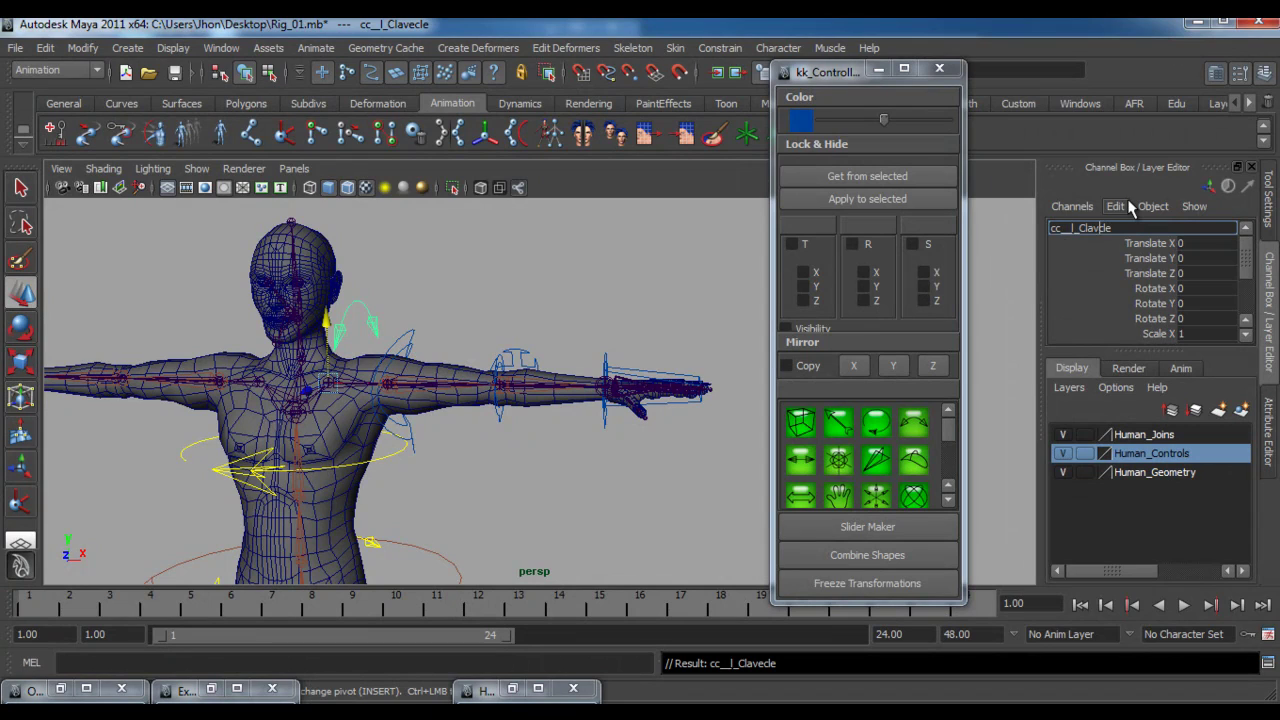
text(i)
key(Return)
key(q)
- Create a key-shaped control curve and snap it onto the left wrist joint
mouse_move(565, 512)
alt+mouse_down()
mouse_move(477, 549)
mouse_move(502, 546)
mouse_move(430, 540)
mouse_move(350, 610)
mouse_move(414, 640)
mouse_move(515, 592)
mouse_move(557, 531)
mouse_move(503, 430)
mouse_move(490, 562)
mouse_move(557, 527)
mouse_move(577, 489)
mouse_move(586, 498)
alt+mouse_up()
alt+drag(577, 424, 591, 412)
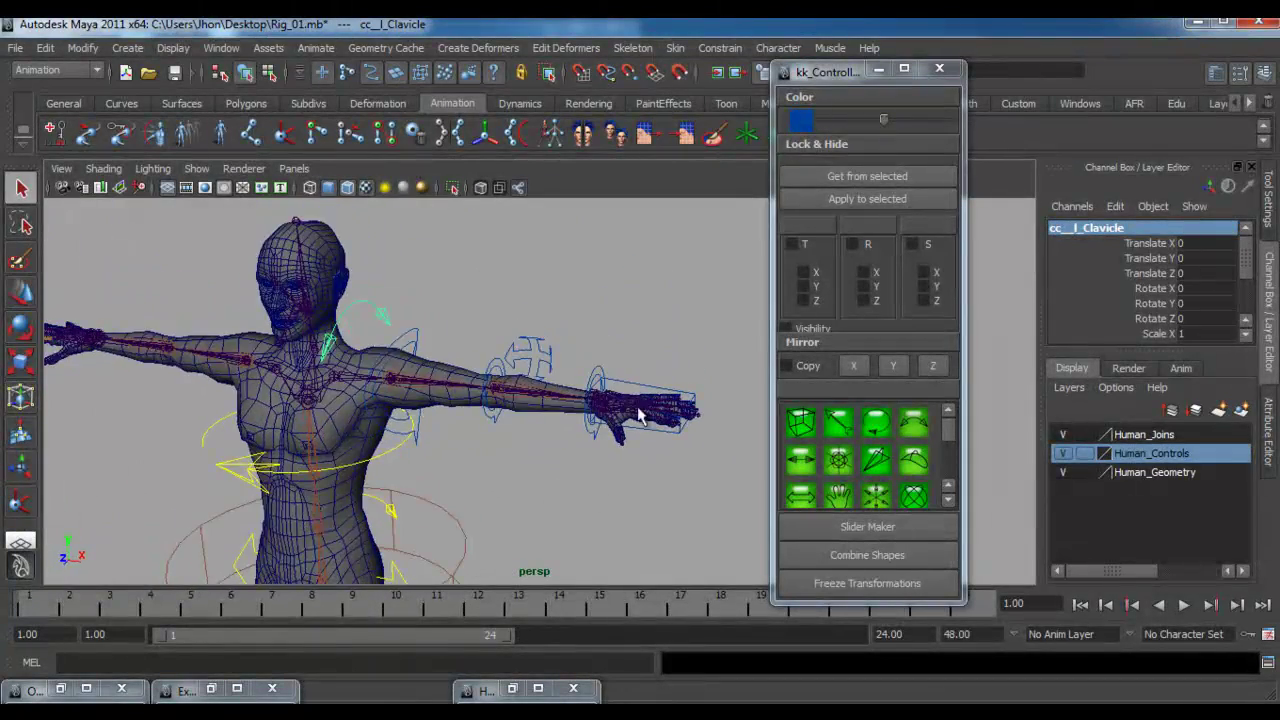
drag(948, 428, 946, 449)
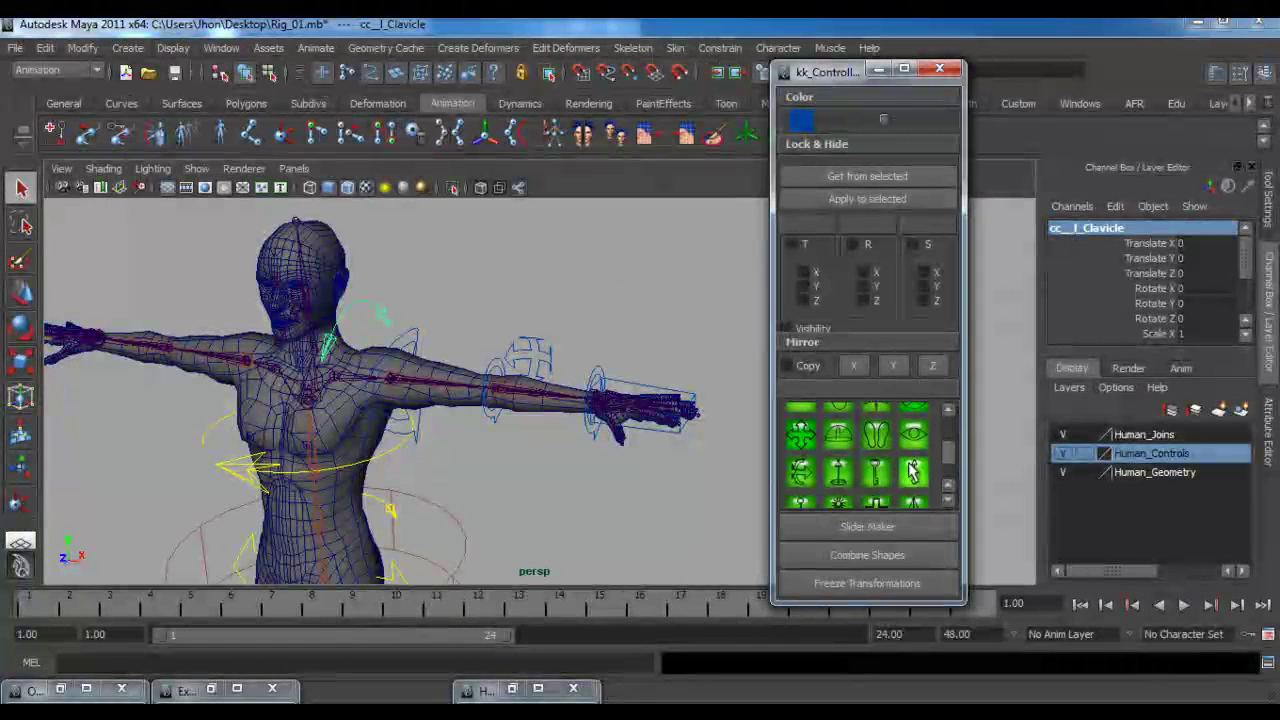
click(873, 476)
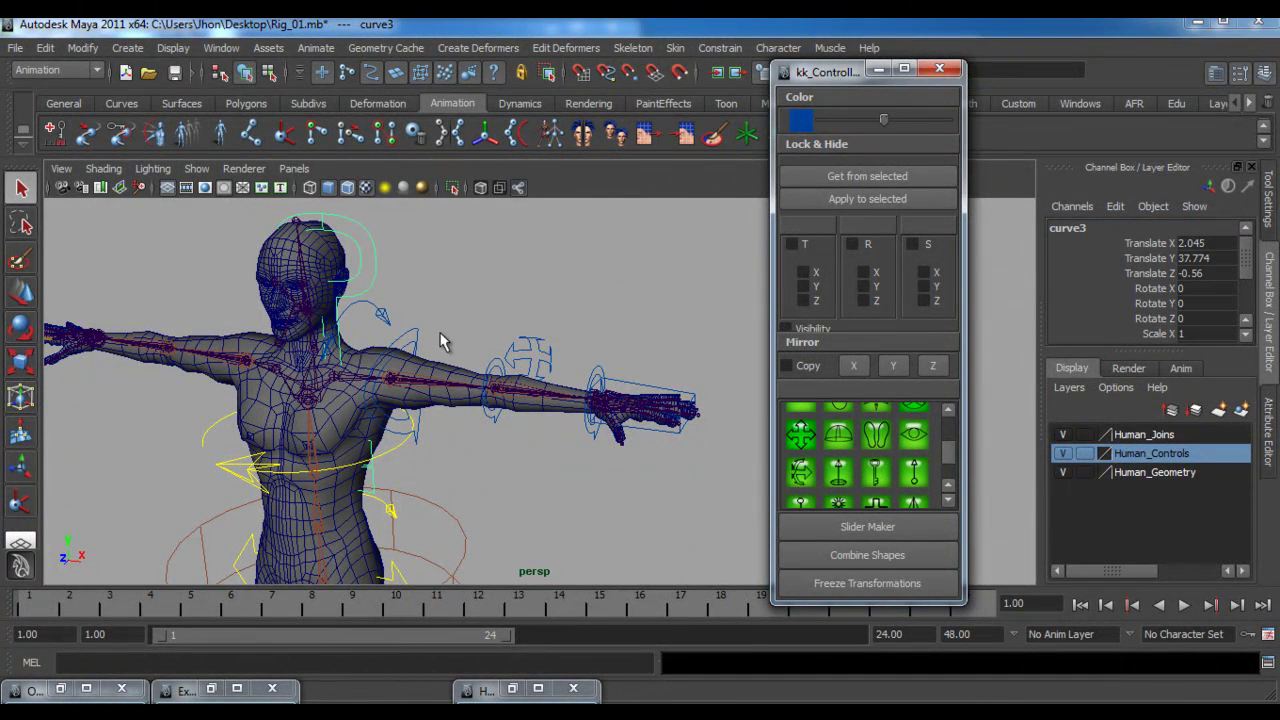
key(w)
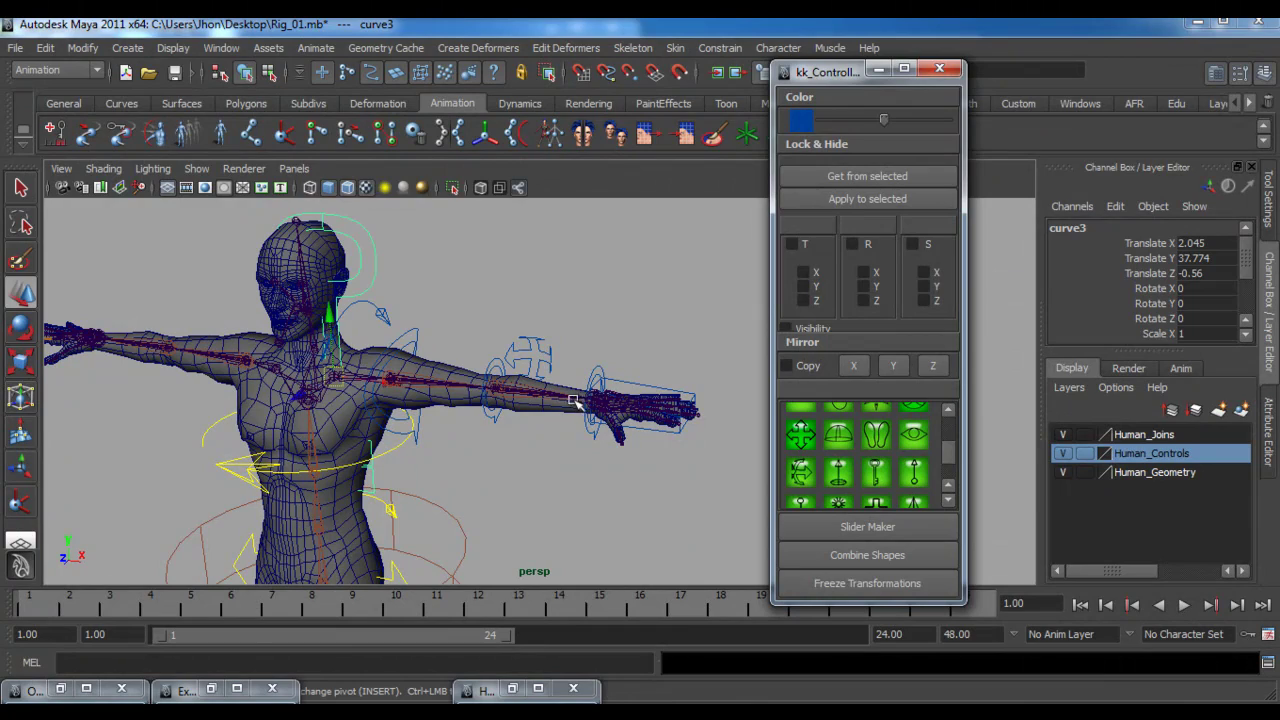
middle_drag(600, 400, 592, 400)
alt+drag(592, 400, 367, 418)
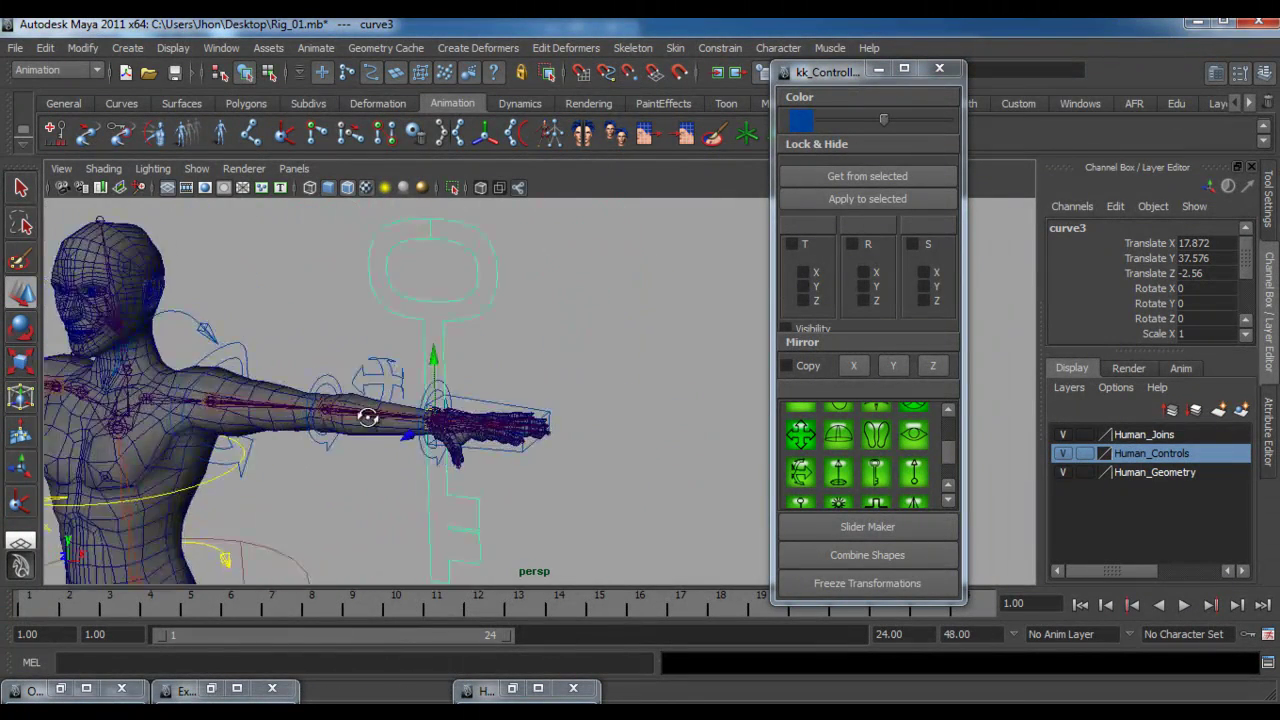
- Scale down all control vertices of the key-shaped control at the left wrist uniformly to a small key, leaving its transform values untouched
alt+right_drag(368, 418, 514, 480)
alt+drag(440, 462, 526, 451)
alt+right_drag(526, 451, 627, 495)
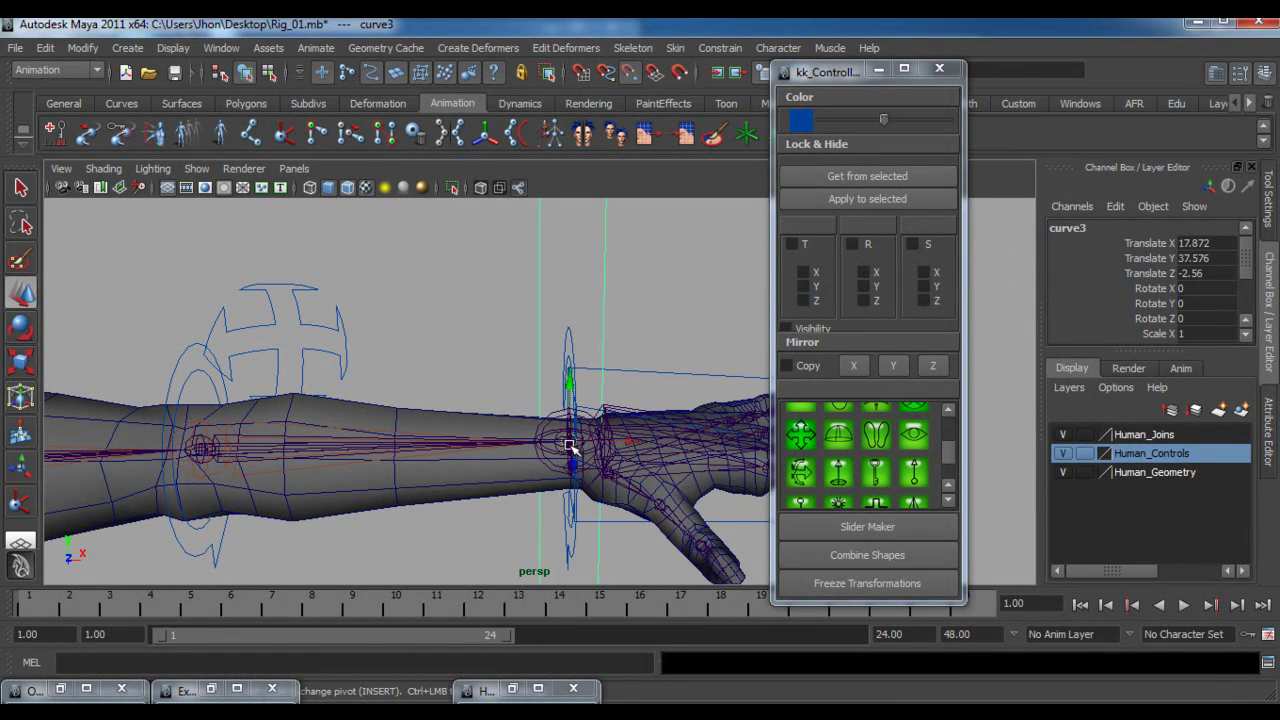
scroll(570, 442, down, 5)
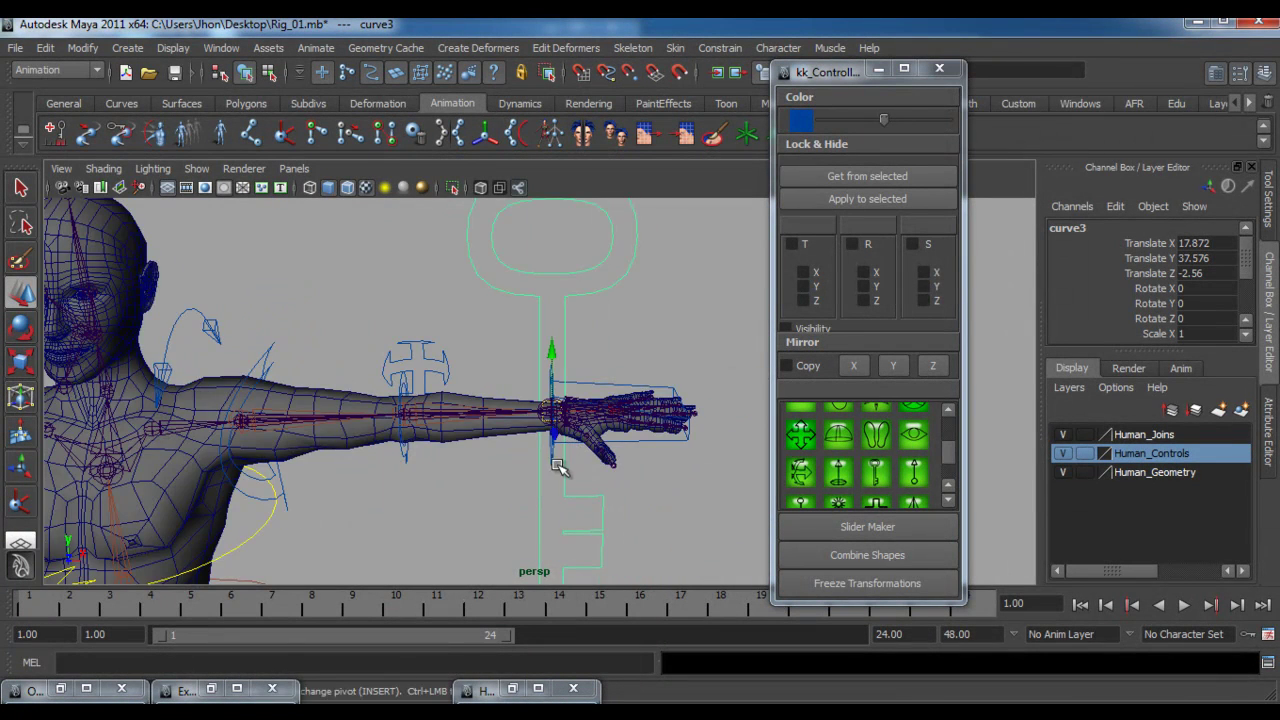
alt+middle_drag(563, 467, 541, 456)
right_click(541, 454)
right_drag(541, 457, 467, 445)
scroll(467, 445, down, 5)
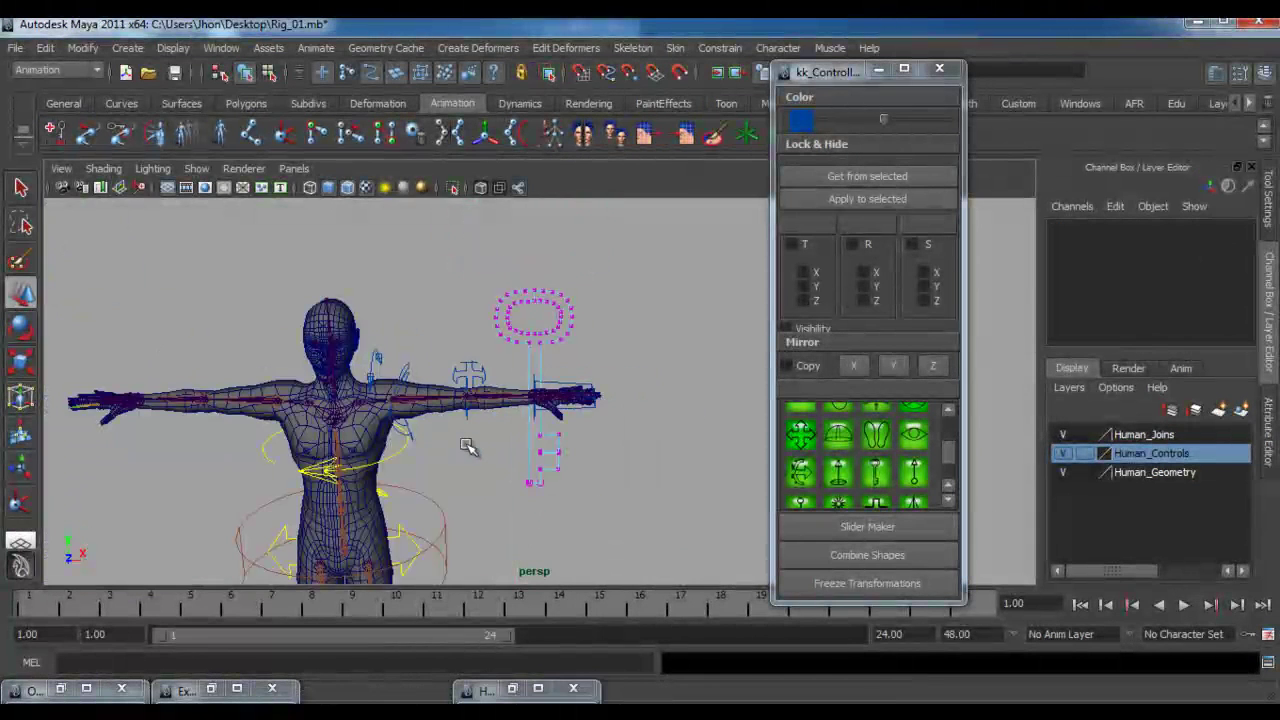
drag(625, 474, 624, 474)
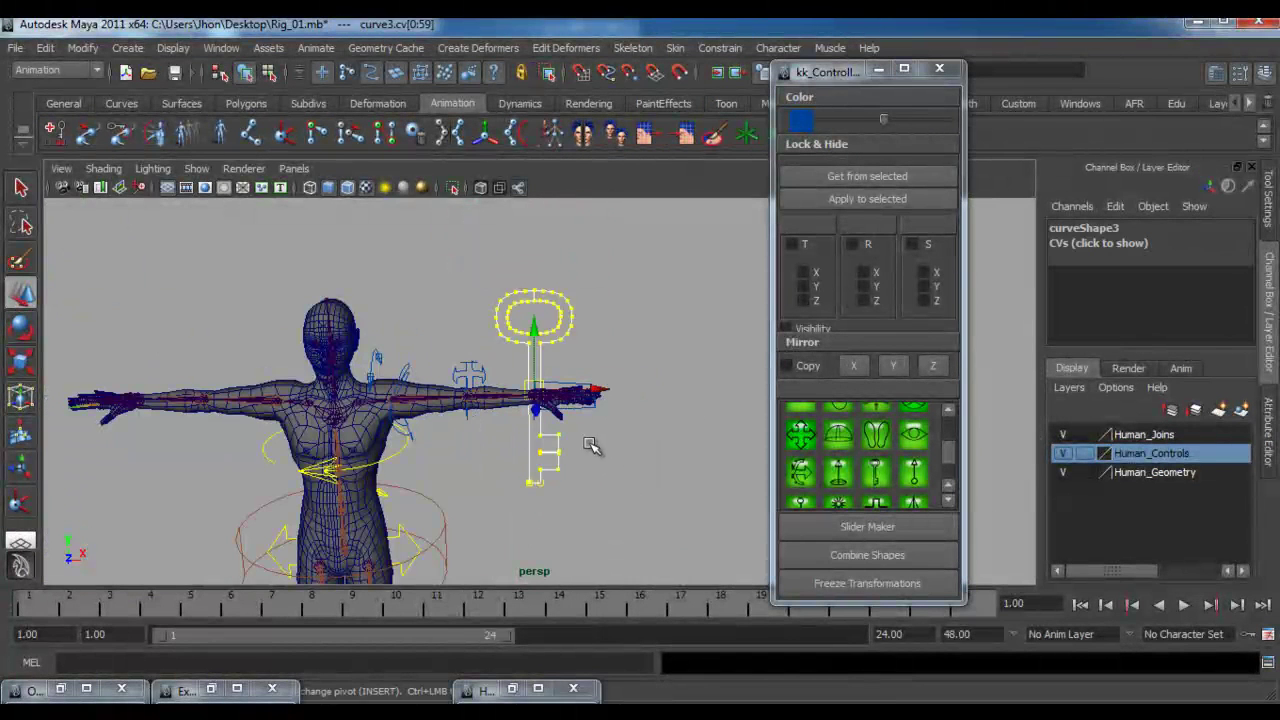
scroll(575, 432, up, 5)
key(r)
drag(543, 396, 380, 573)
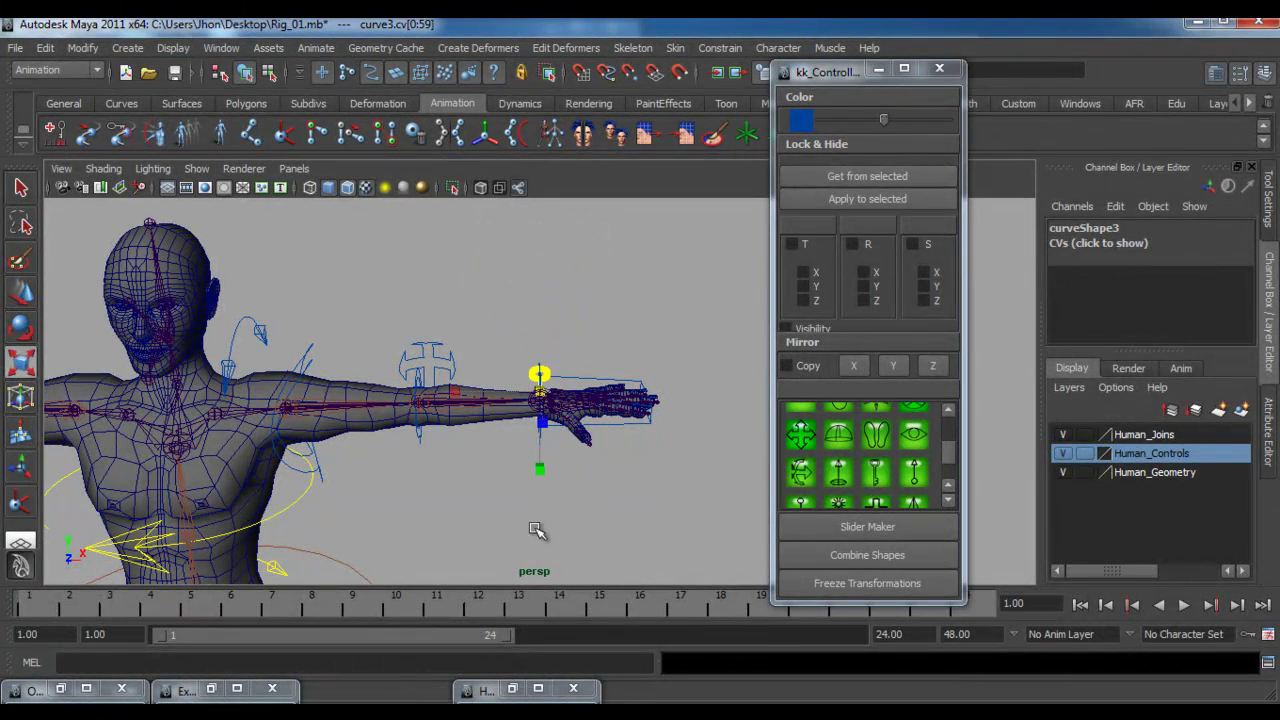
- Move the key control's vertices up above the left wrist, leaving its pivot on the joint, and return to object mode
key(w)
alt+drag(545, 340, 540, 290)
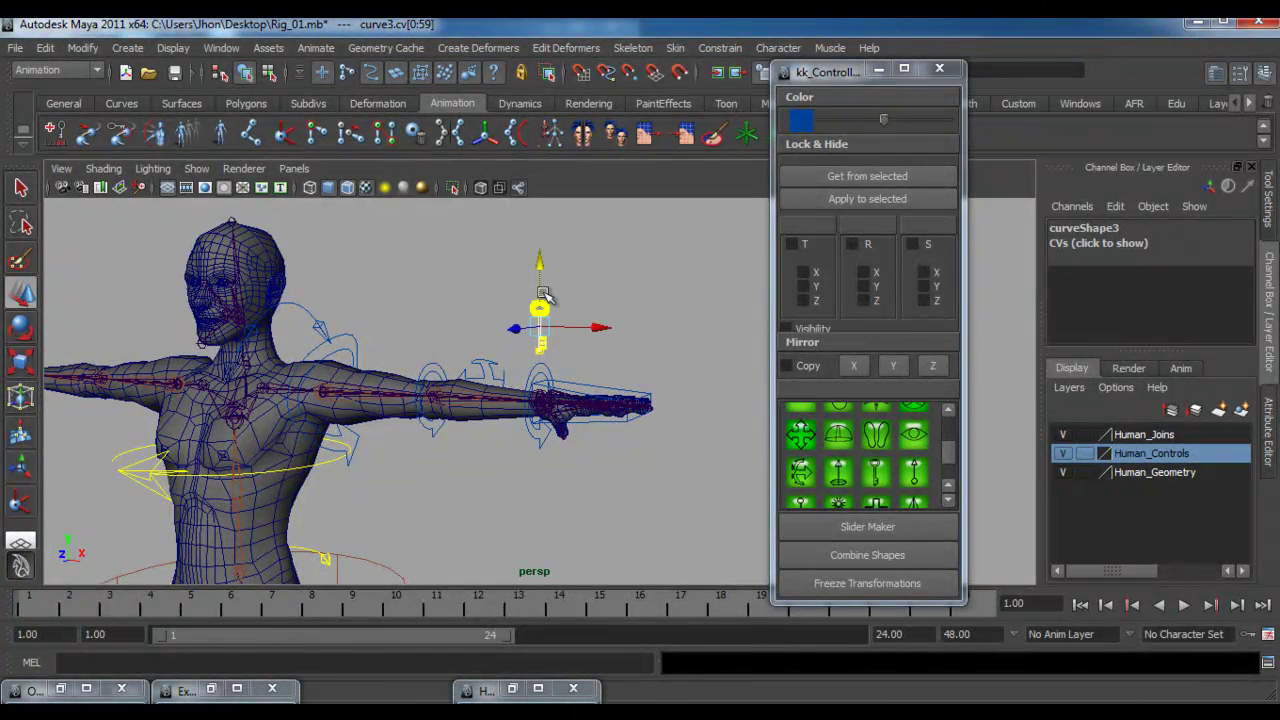
right_drag(540, 305, 586, 290)
alt+drag(586, 300, 596, 340)
- Rename the key-shaped control above the left wrist cc_IKFK_Switch
click(539, 318)
click(1068, 228)
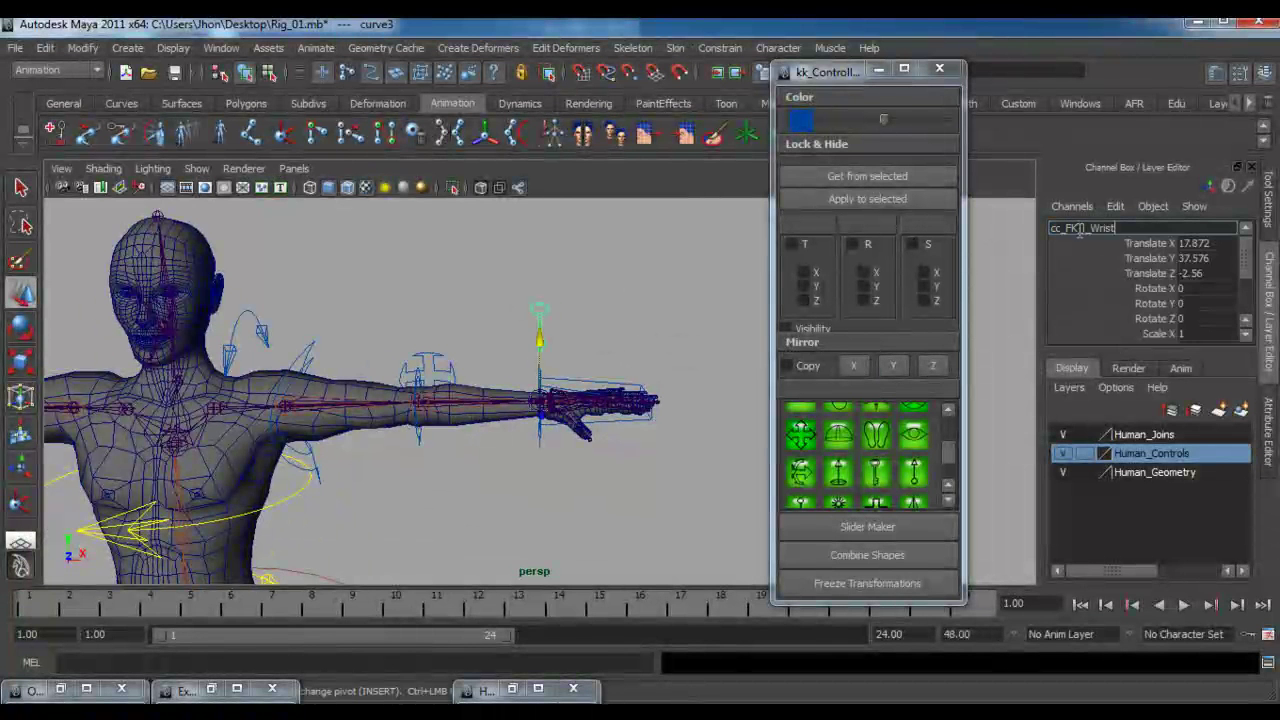
text(cc_IKFK)
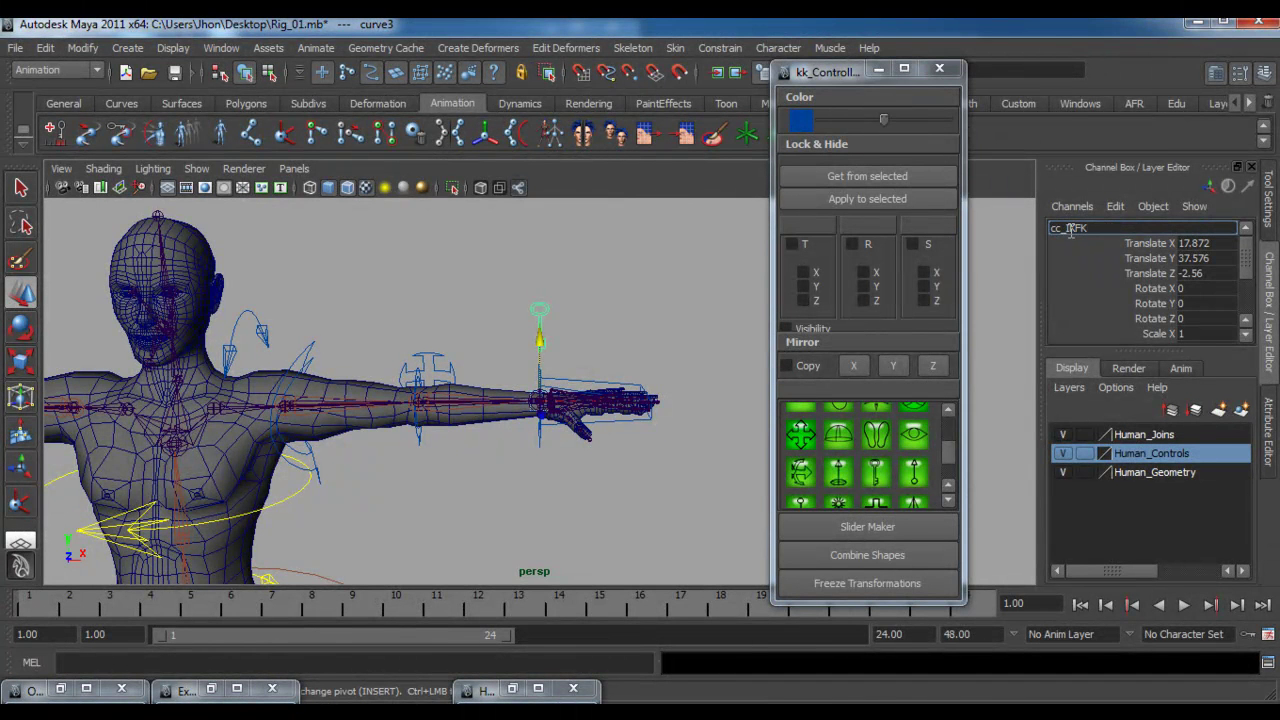
text(FK_Switch)
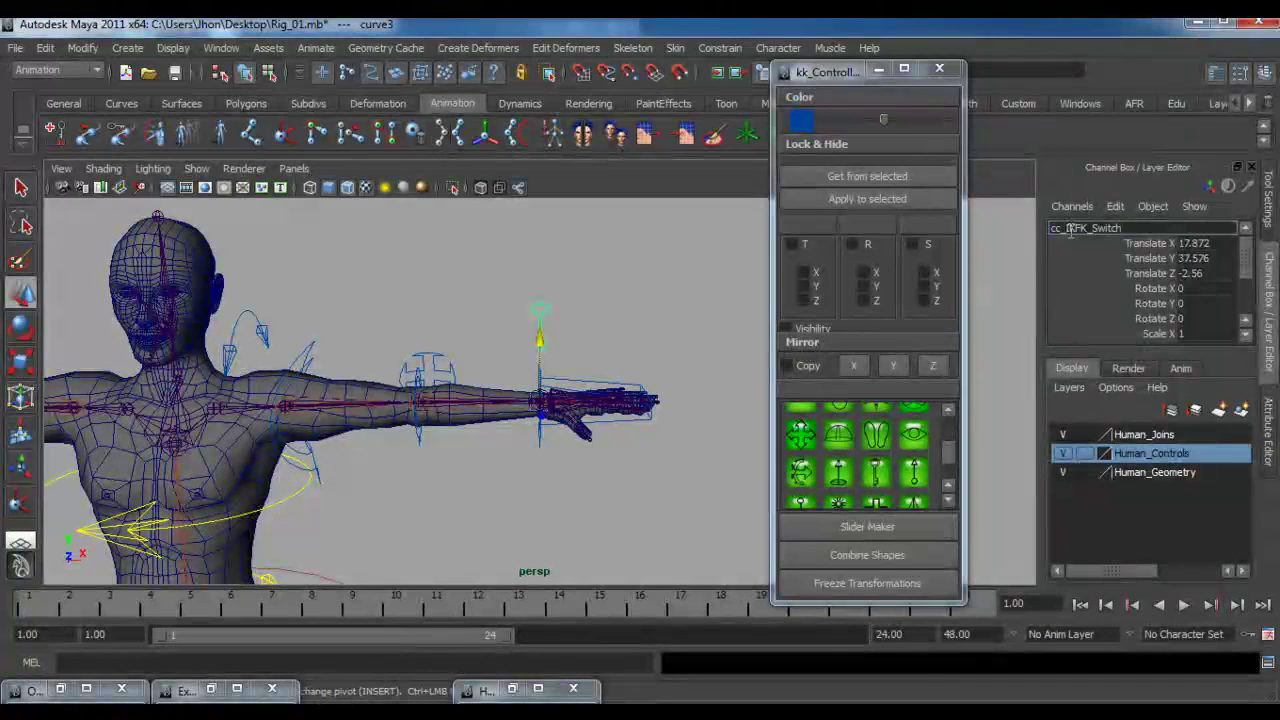
key(Return)
- Freeze the transformations of the cc_IKFK_Switch control
alt+drag(337, 380, 516, 429)
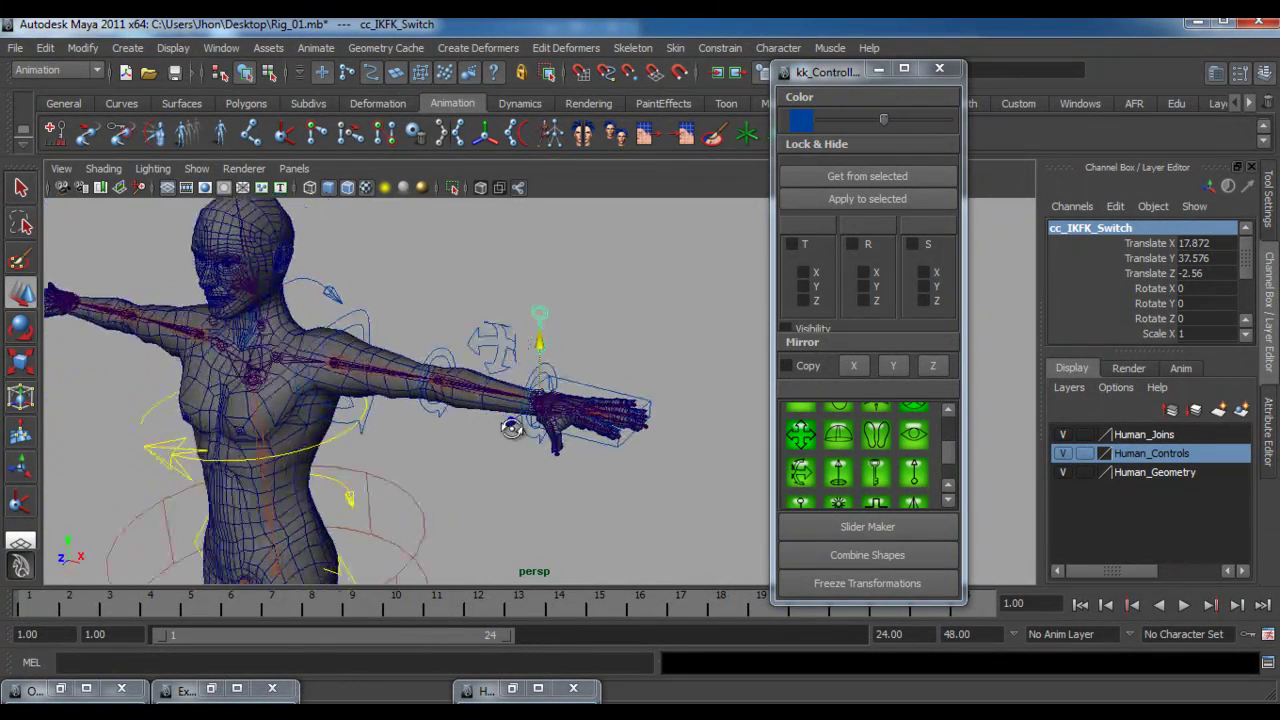
click(99, 96)
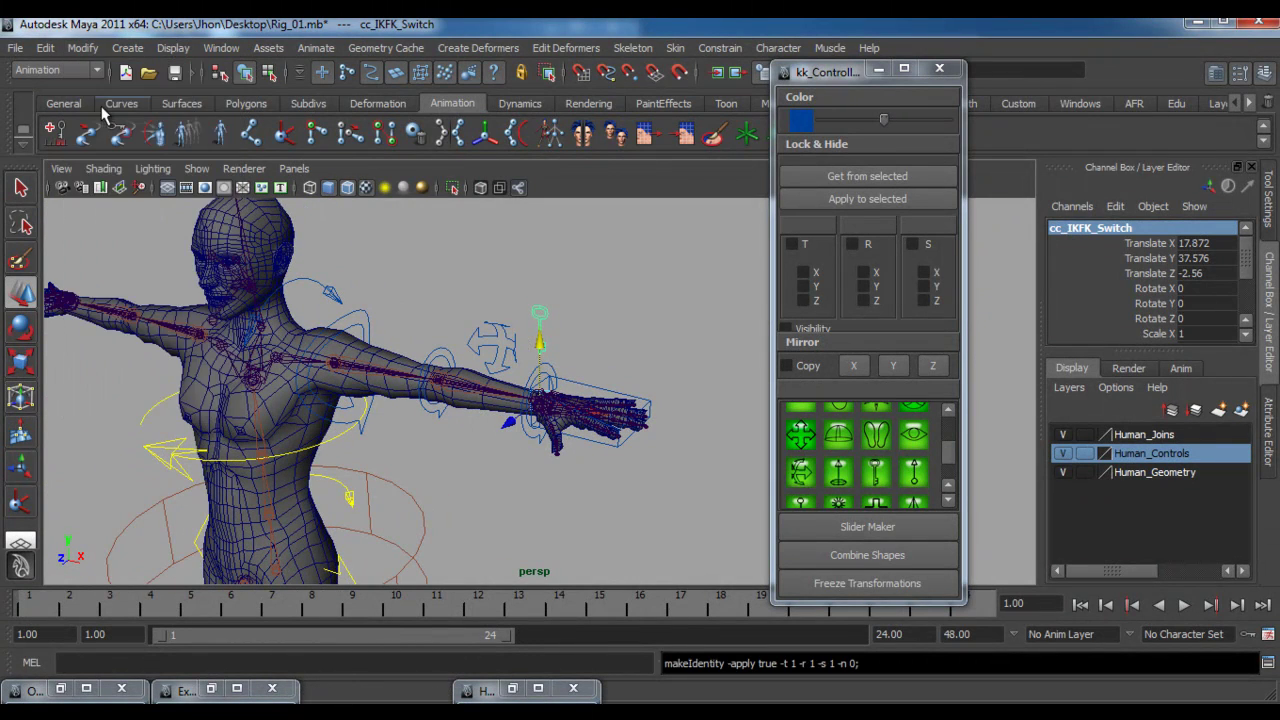
click(21, 188)
- Group all the left arm's controls together: switch, IK and FK wrist, elbow pole vector, FK elbow, FK shoulder and clavicle
alt+middle_drag(386, 396, 416, 367)
alt+right_drag(482, 392, 652, 432)
alt+drag(652, 440, 628, 366)
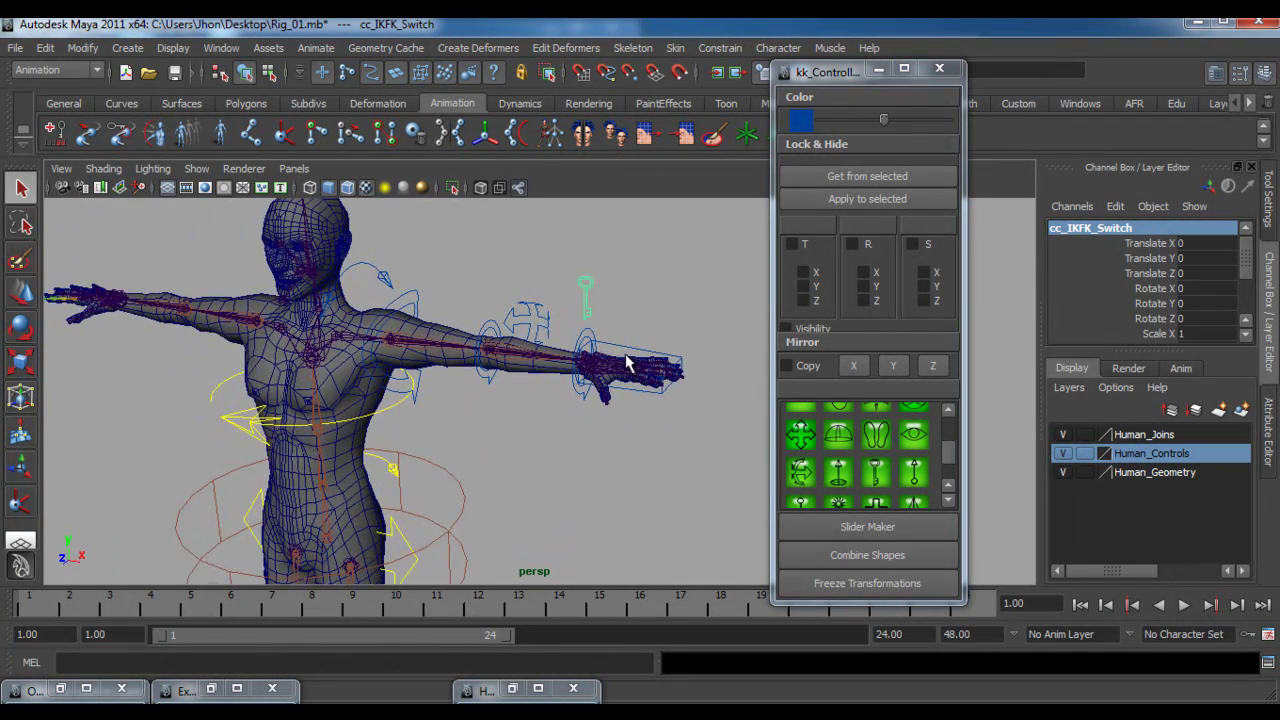
shift+click(618, 345)
shift+click(589, 332)
shift+click(547, 317)
shift+click(480, 323)
shift+click(402, 302)
shift+click(388, 282)
alt+drag(394, 368, 452, 368)
key(ctrl+g)
scroll(452, 368, down, 2)
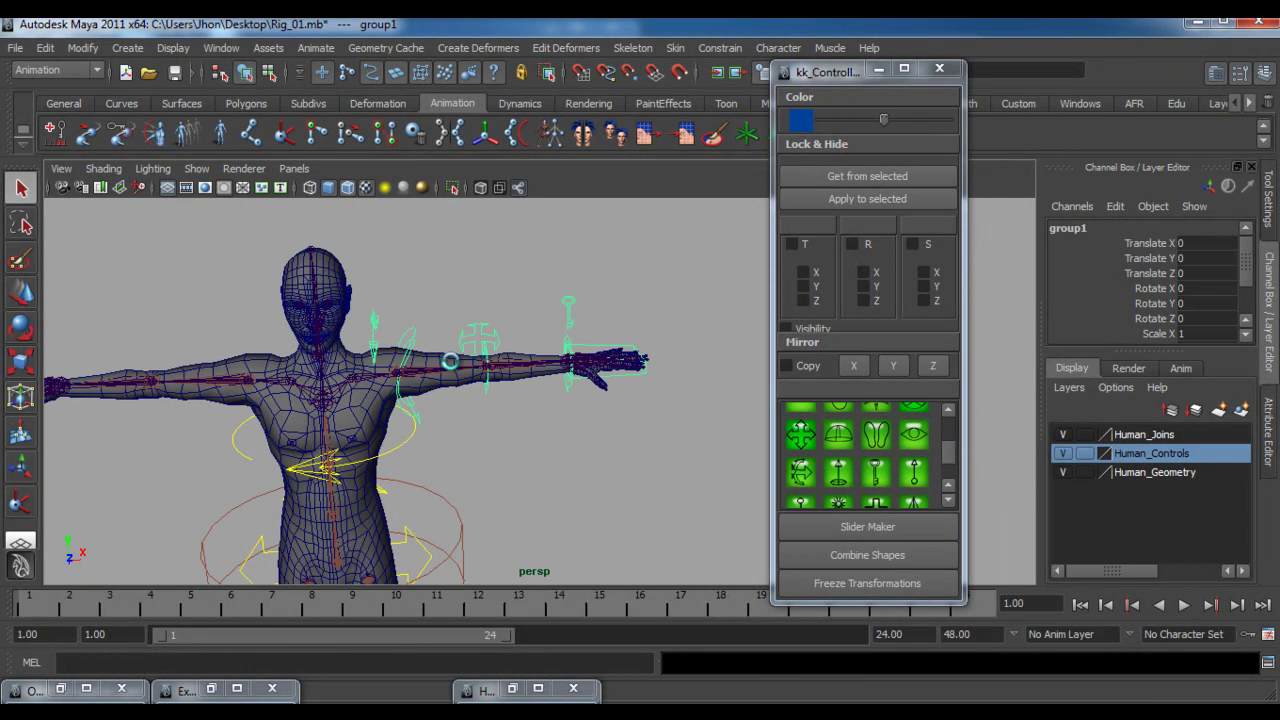
- Duplicate the arm control group and mirror the copy to the right arm with Scale X set to -1
click(1196, 333)
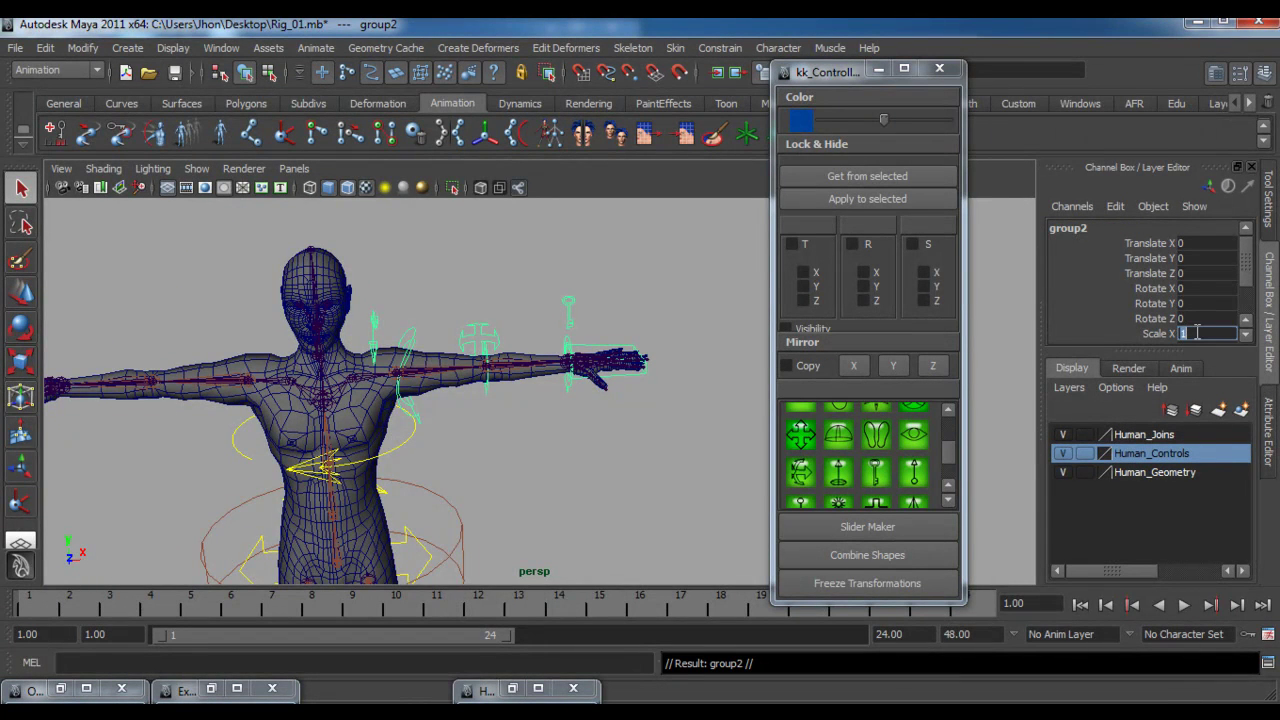
text(-1)
key(Return)
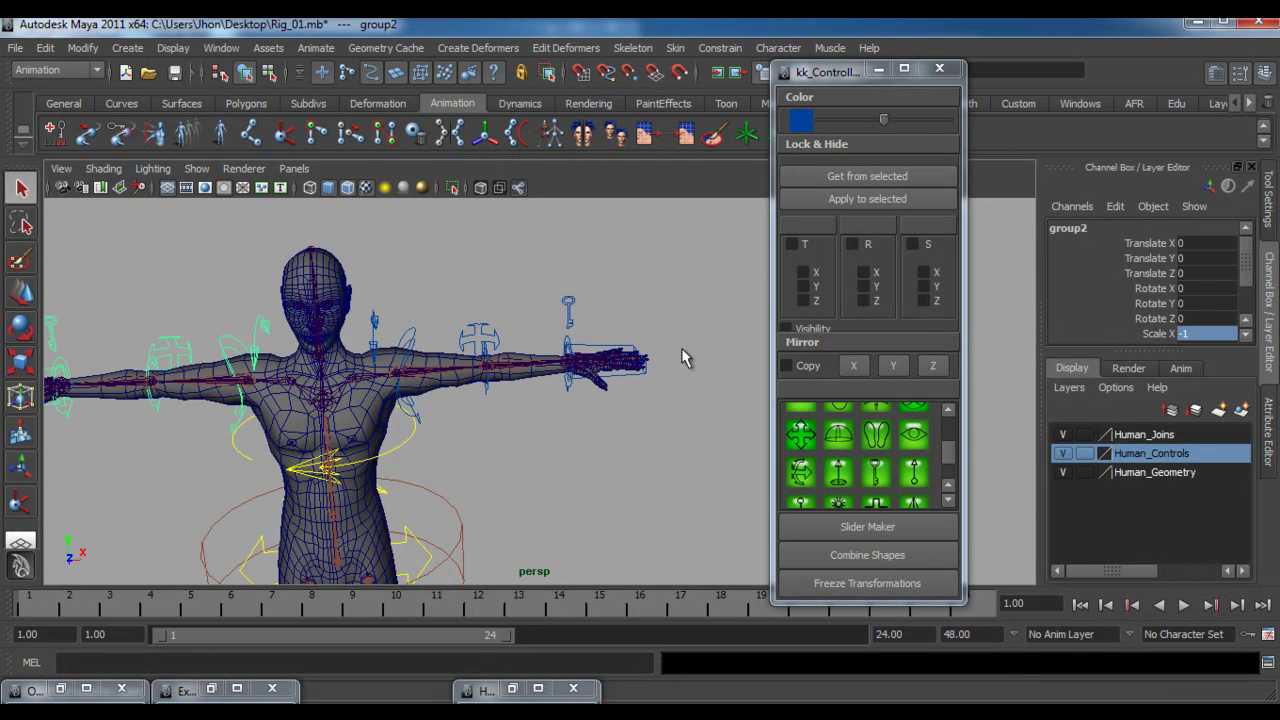
alt+drag(498, 345, 480, 350)
alt+middle_drag(480, 350, 565, 308)
alt+drag(504, 357, 468, 370)
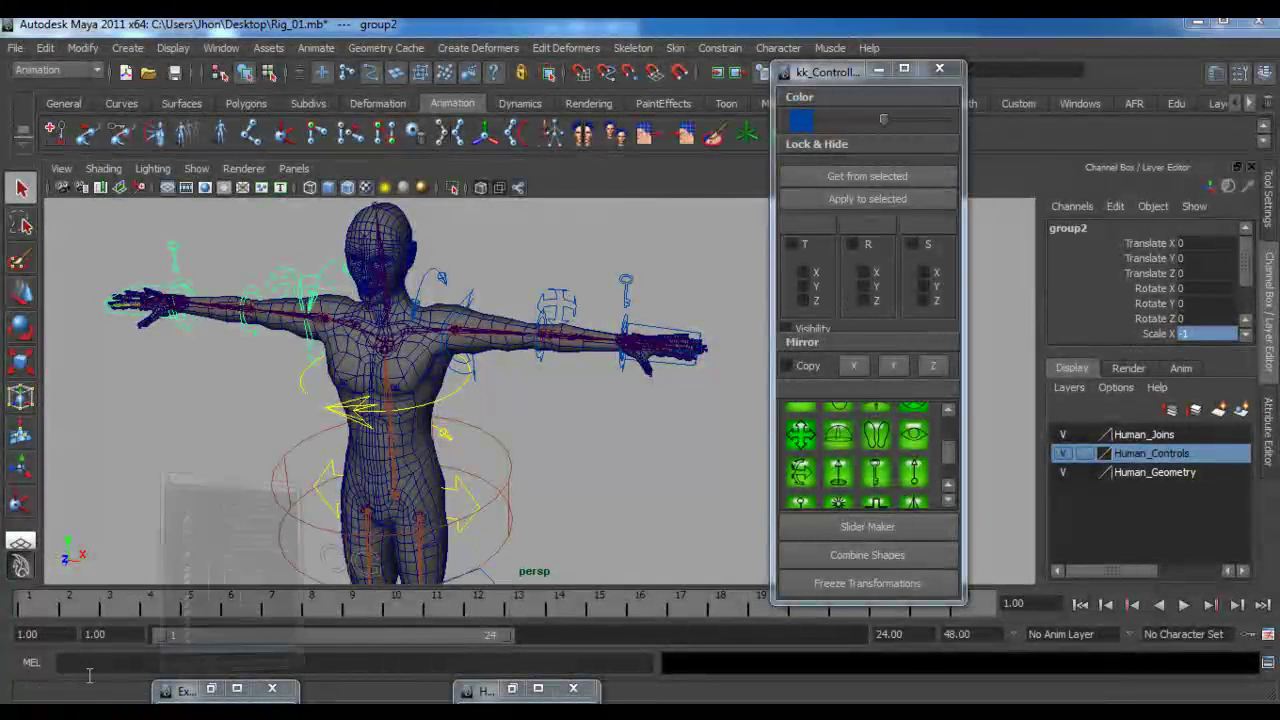
- In the Outliner, unparent all seven mirrored arm controls from group2 to the world level
click(66, 687)
scroll(725, 578, down, 1)
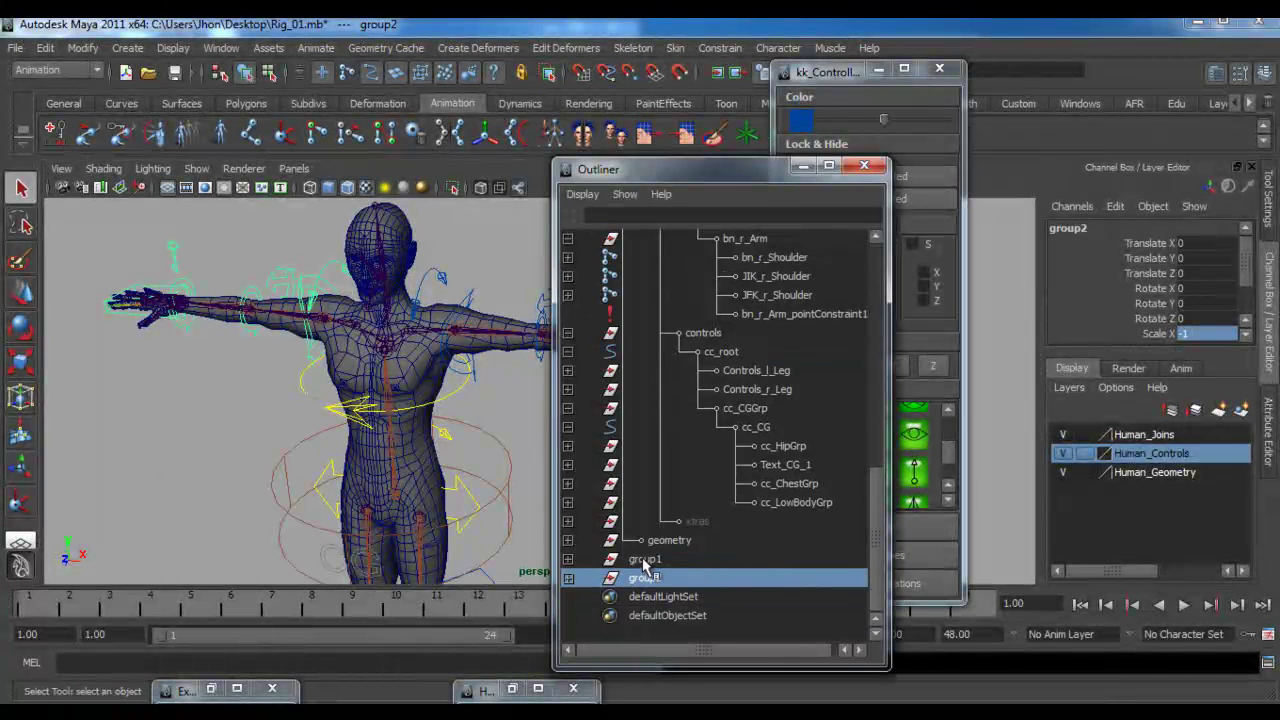
click(572, 578)
scroll(682, 556, down, 6)
click(684, 466)
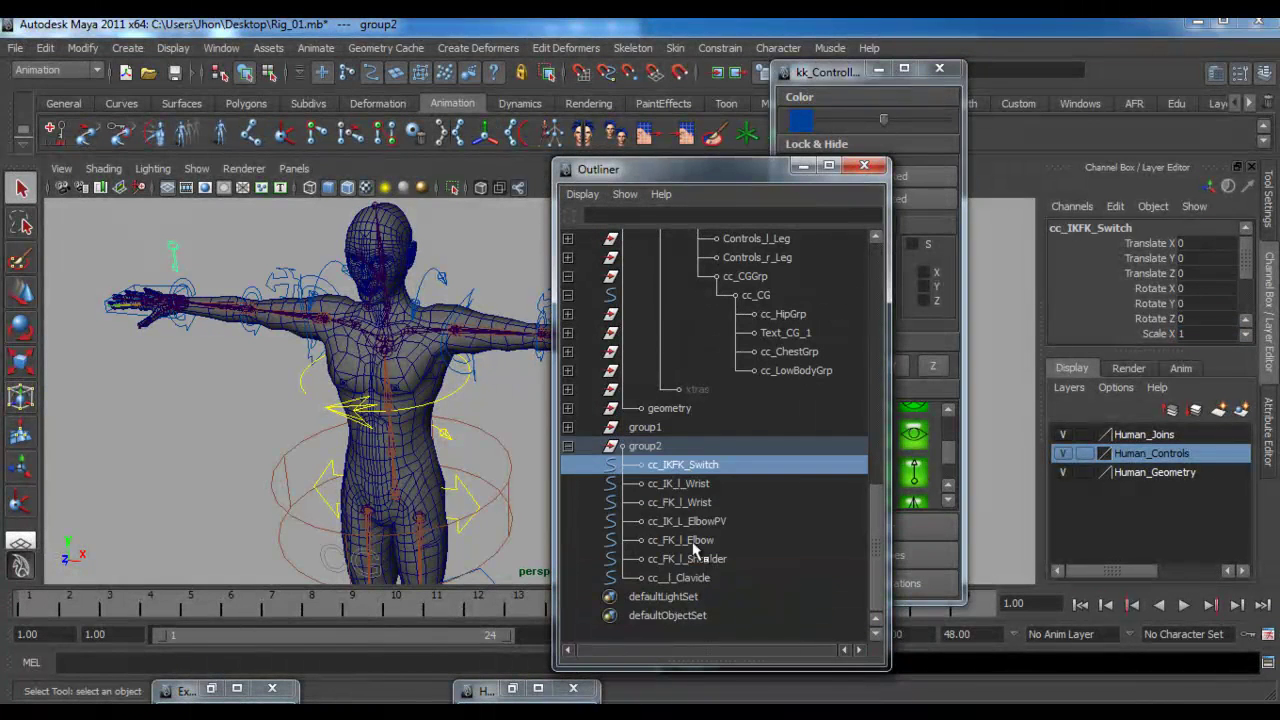
shift+click(681, 578)
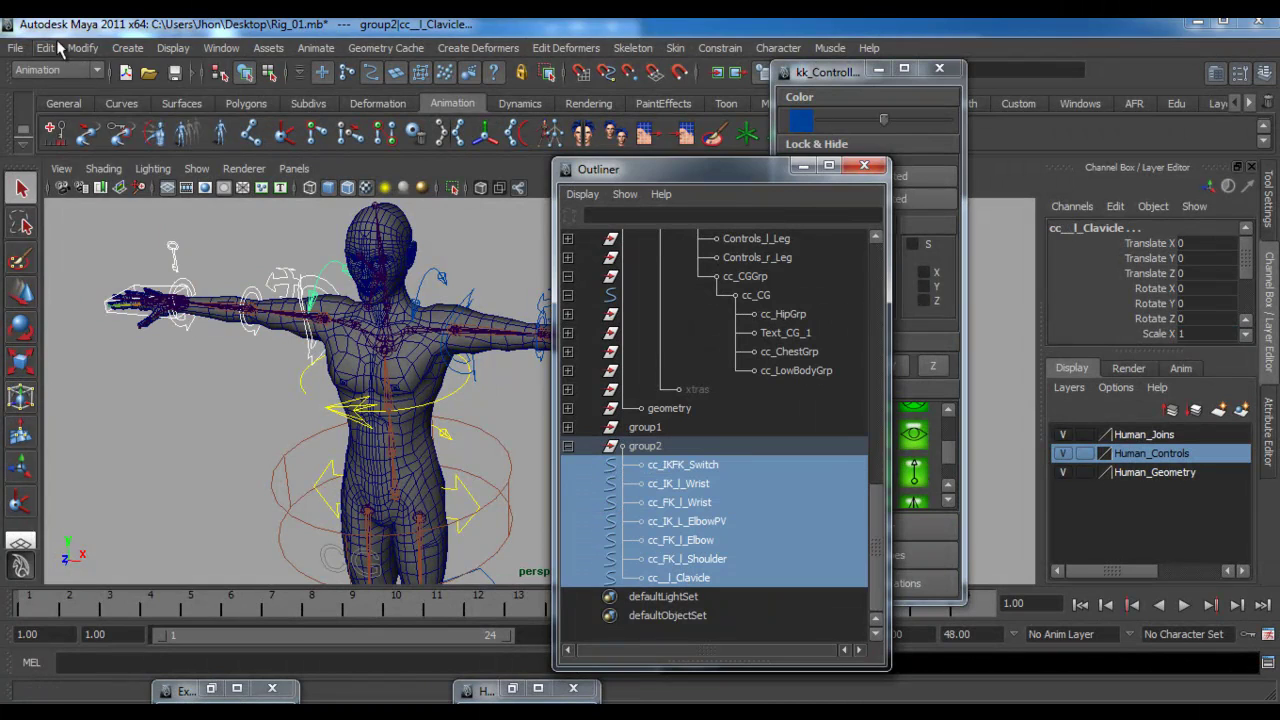
click(46, 48)
click(121, 559)
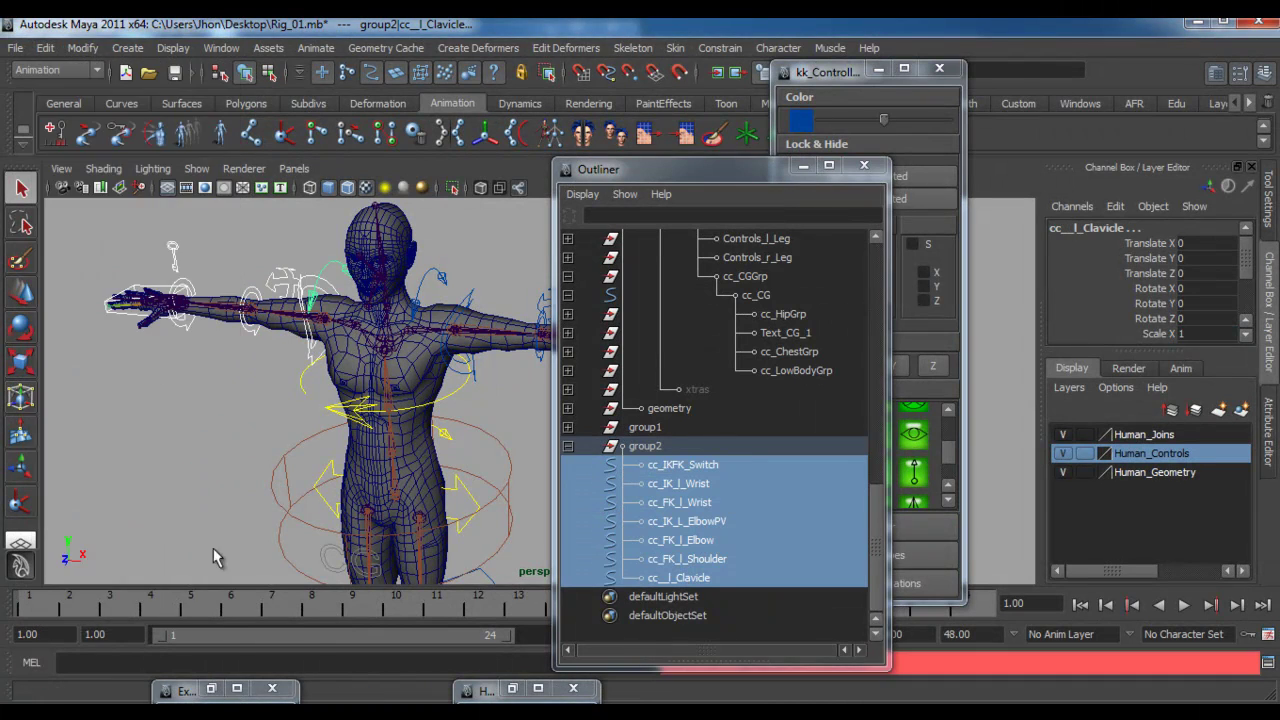
click(655, 466)
shift+click(665, 580)
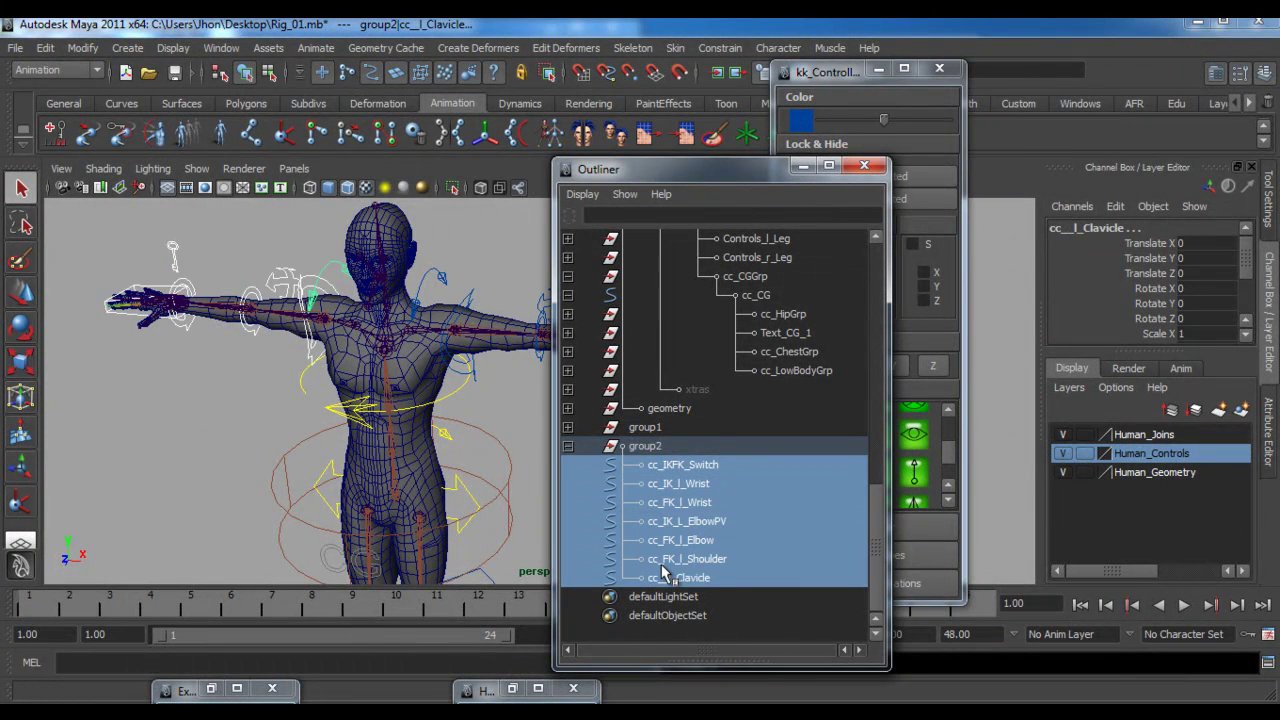
key(shift+p)
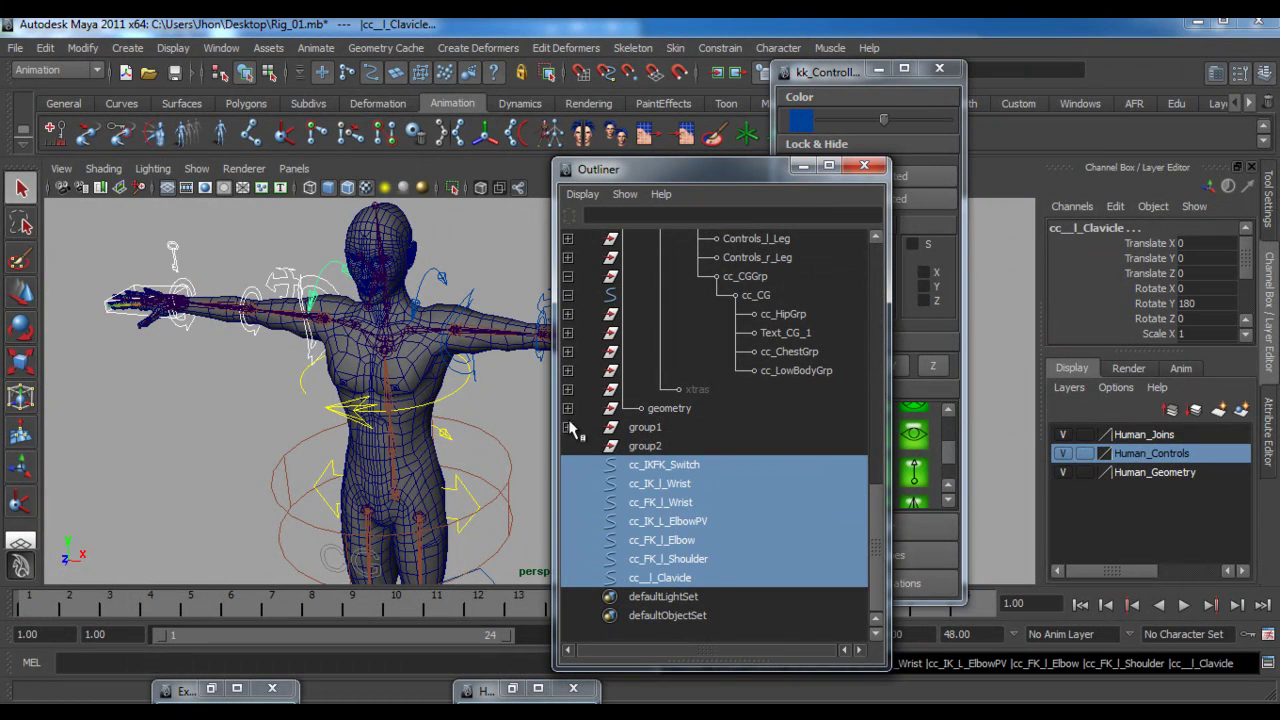
- Unparent the seven original left arm controls from group1 to the world level
click(568, 427)
click(683, 445)
shift+click(671, 558)
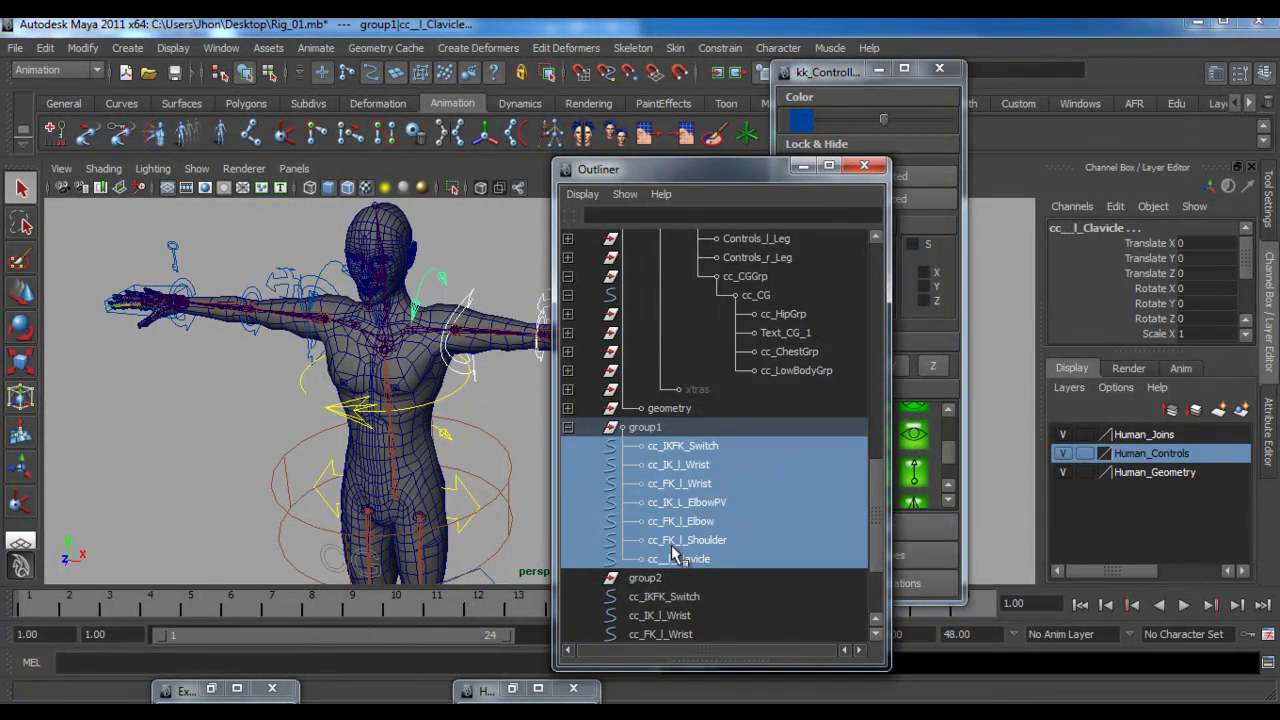
key(shift+p)
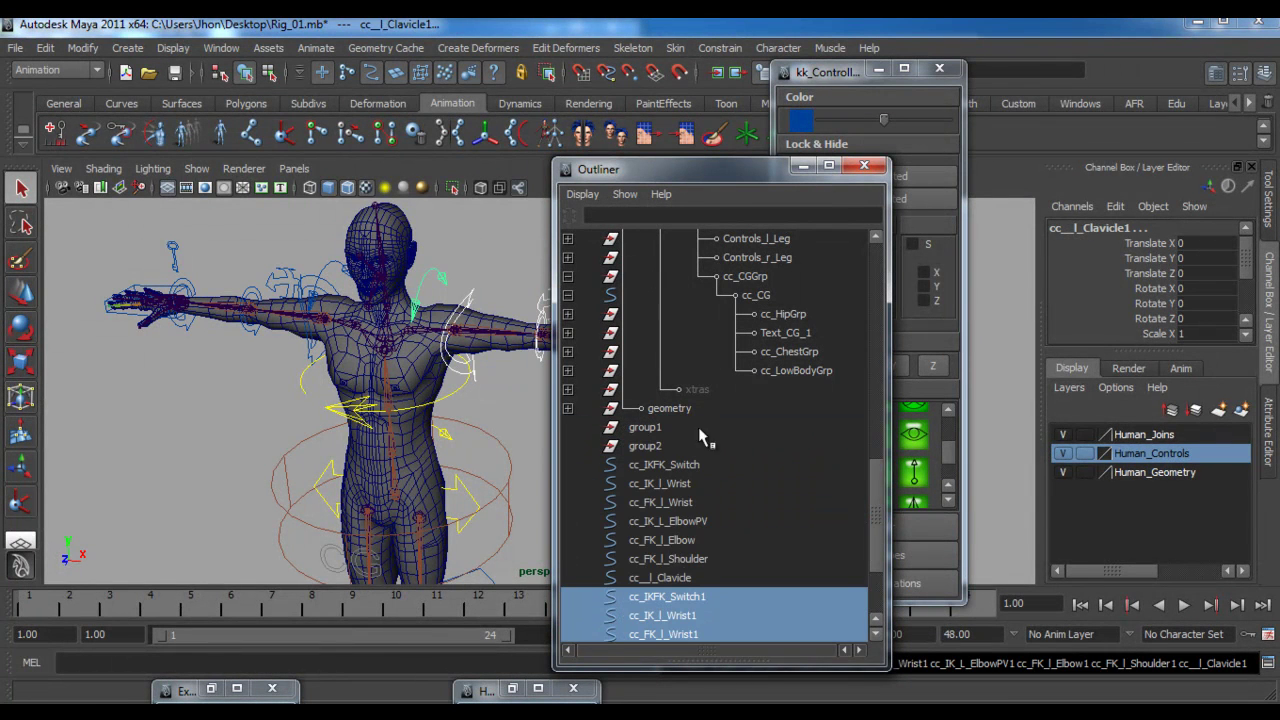
- Delete the two empty groups, group1 and group2
click(645, 428)
shift+click(640, 447)
key(Delete)
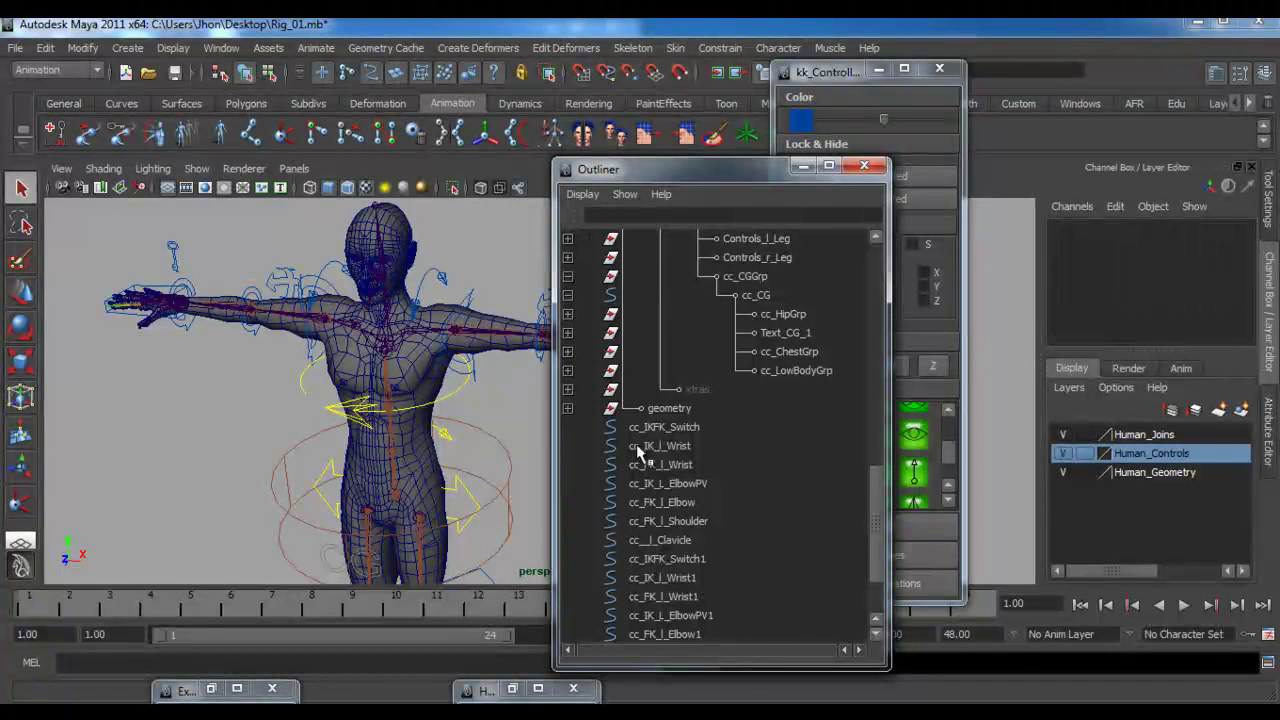
- Freeze the transformations of all arm controls on both sides and delete their construction history
scroll(752, 476, down, 2)
click(660, 332)
shift+click(657, 577)
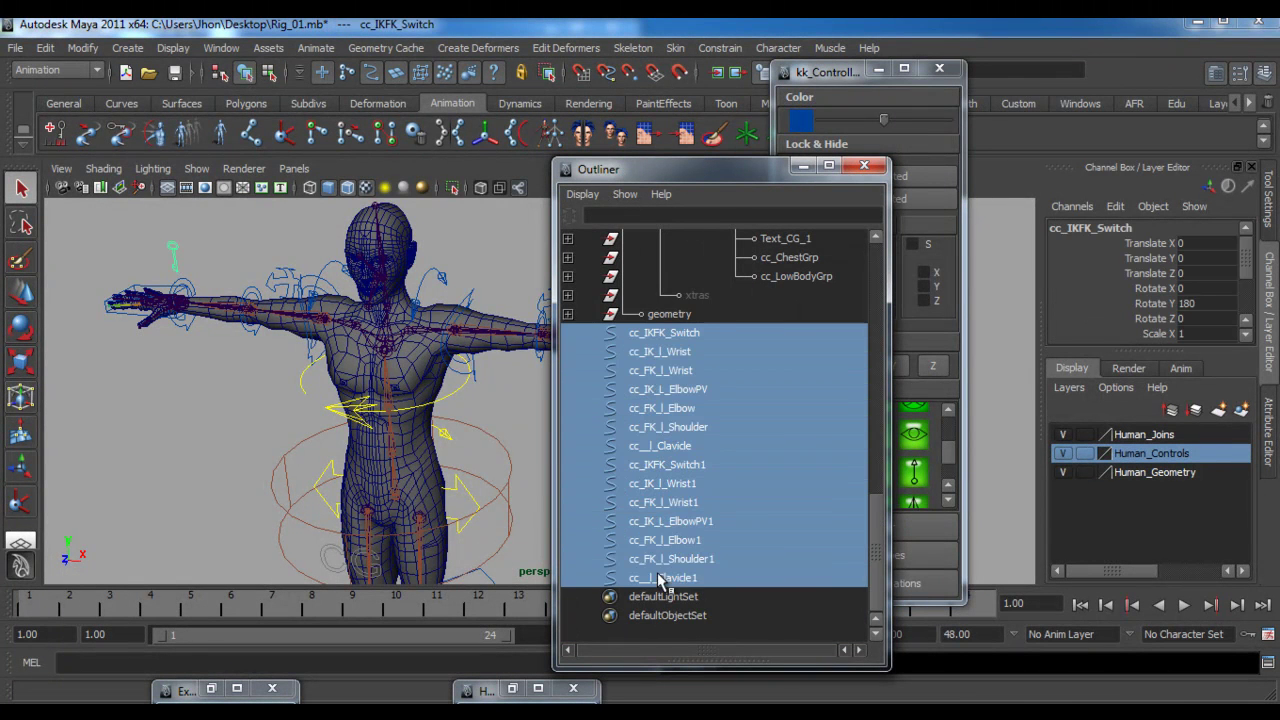
click(95, 48)
click(119, 116)
click(45, 48)
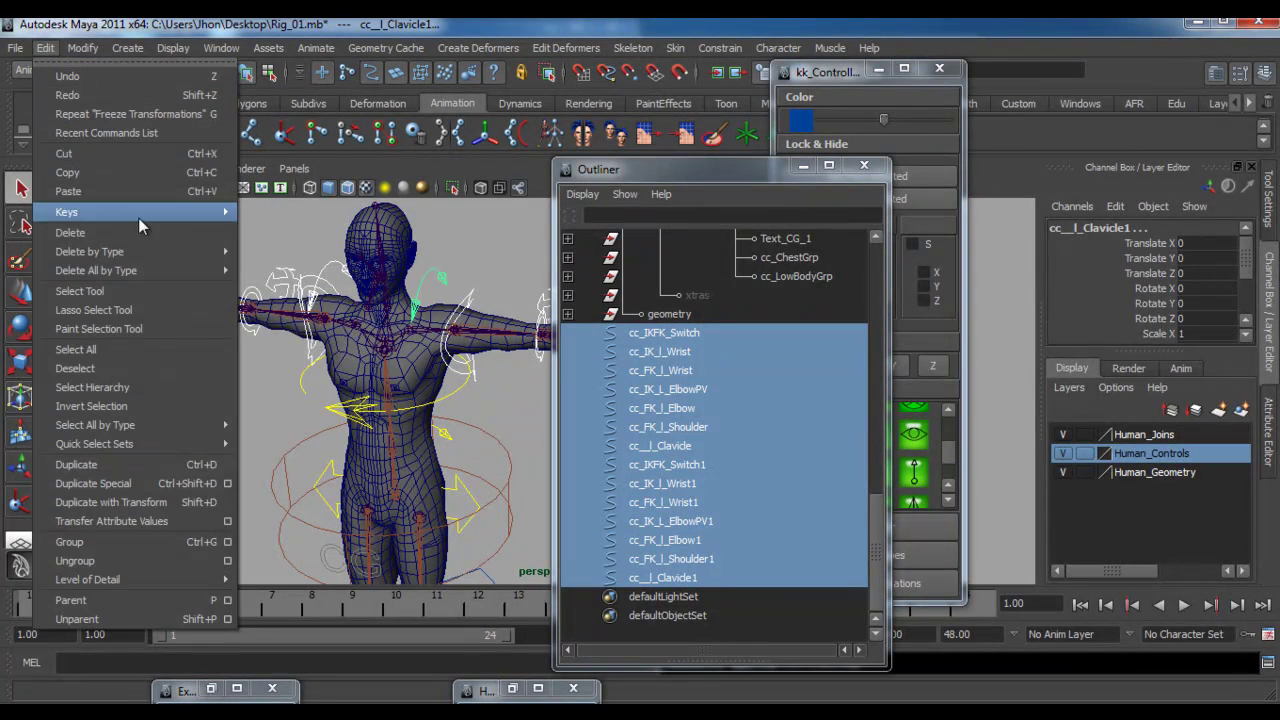
mouse_move(145, 251)
click(269, 264)
click(254, 274)
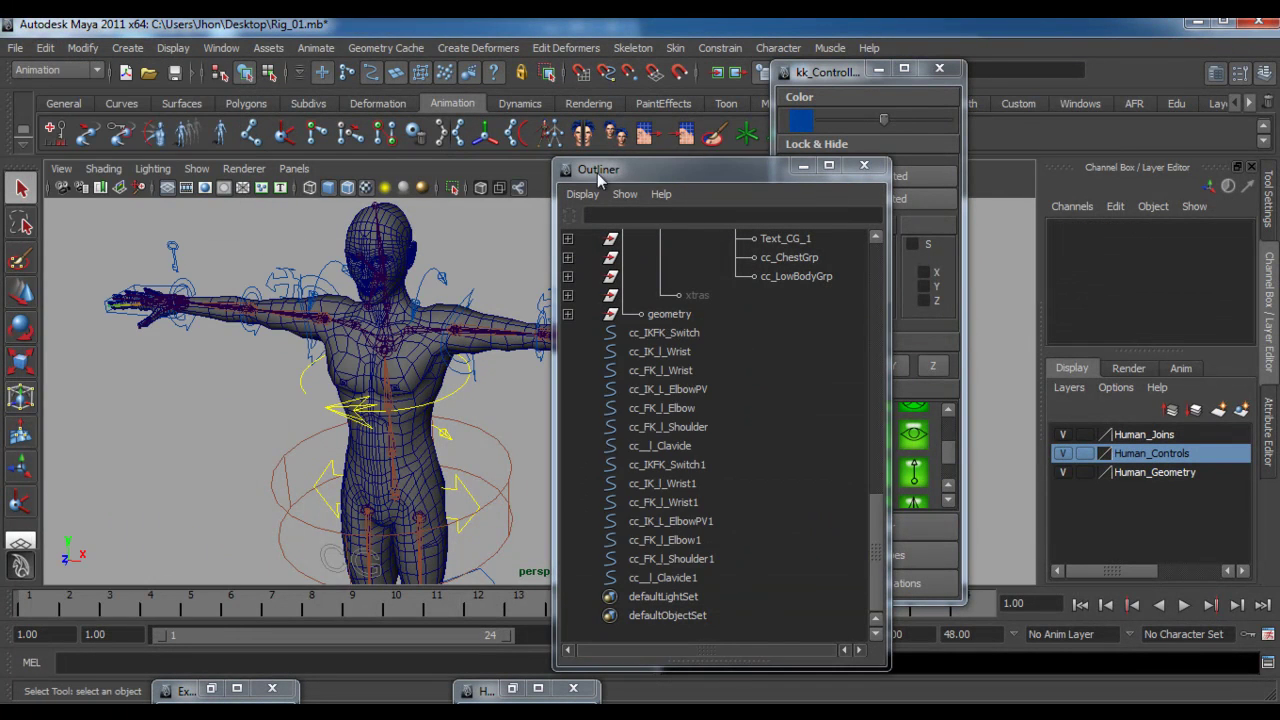
- Change the drawing override color of the left clavicle and left FK shoulder controls to bright blue
drag(591, 177, 746, 269)
alt+drag(436, 346, 548, 330)
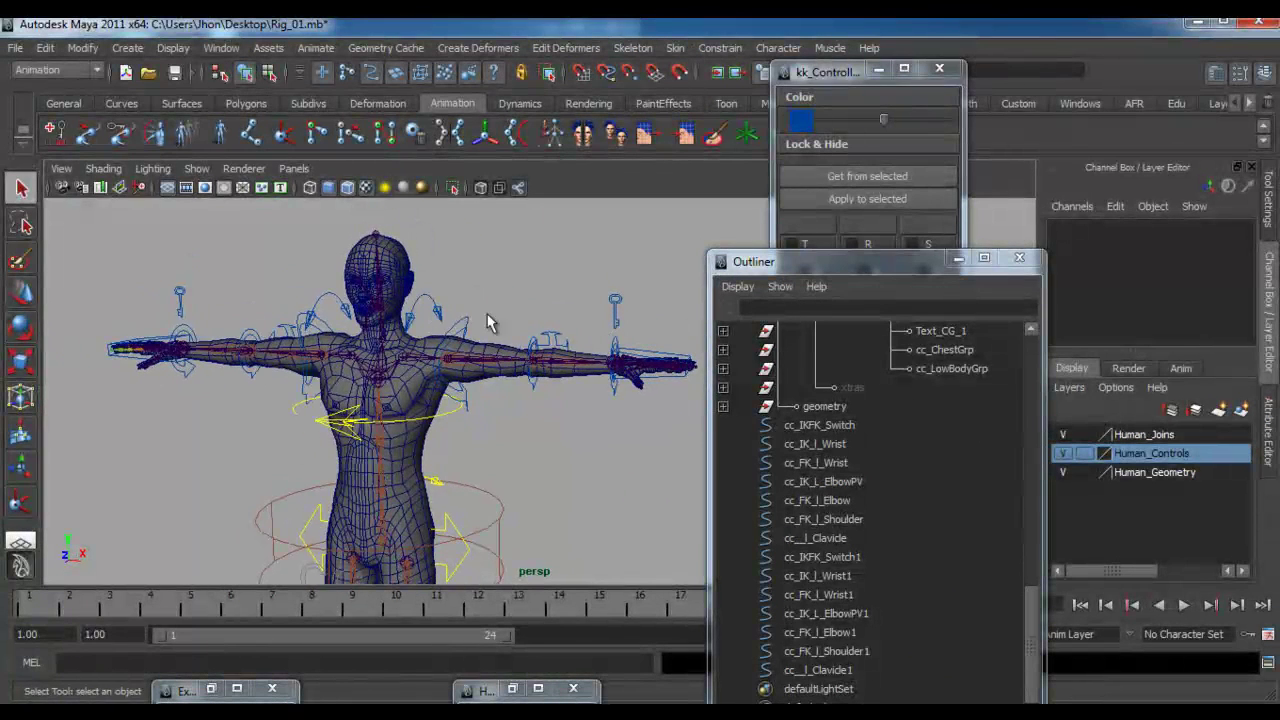
click(436, 312)
click(1269, 437)
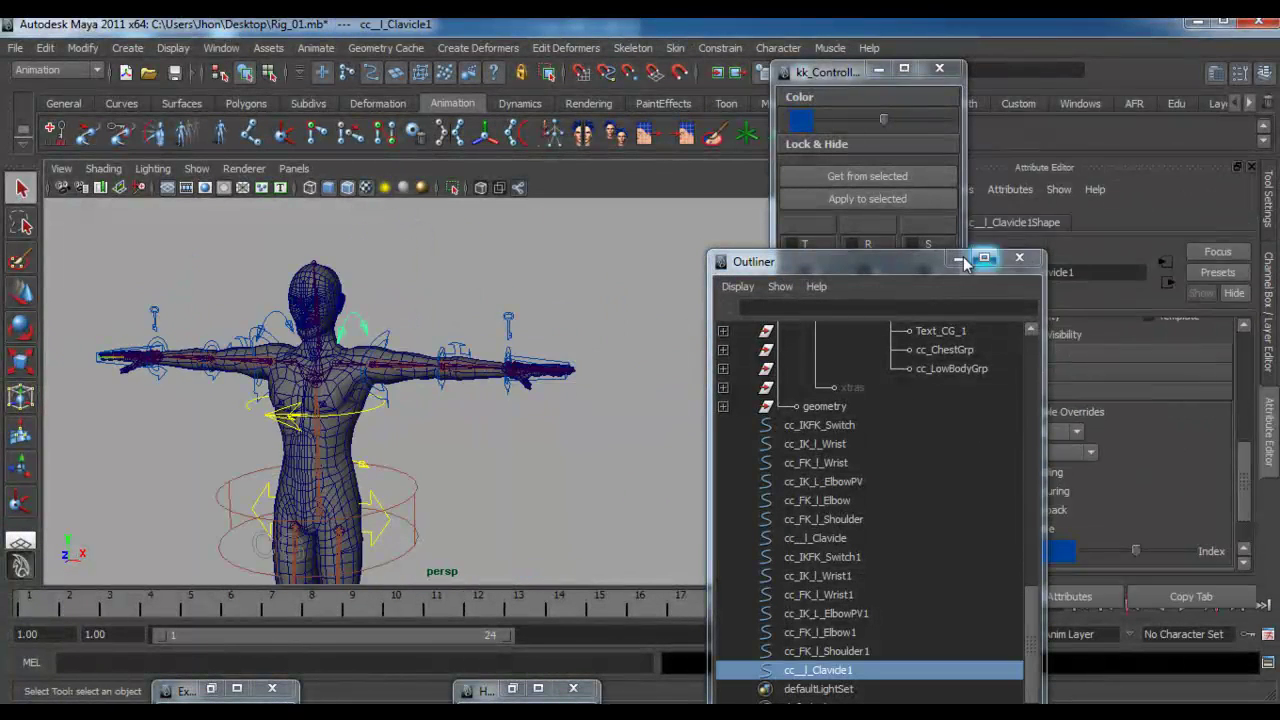
click(960, 259)
drag(1136, 551, 1106, 553)
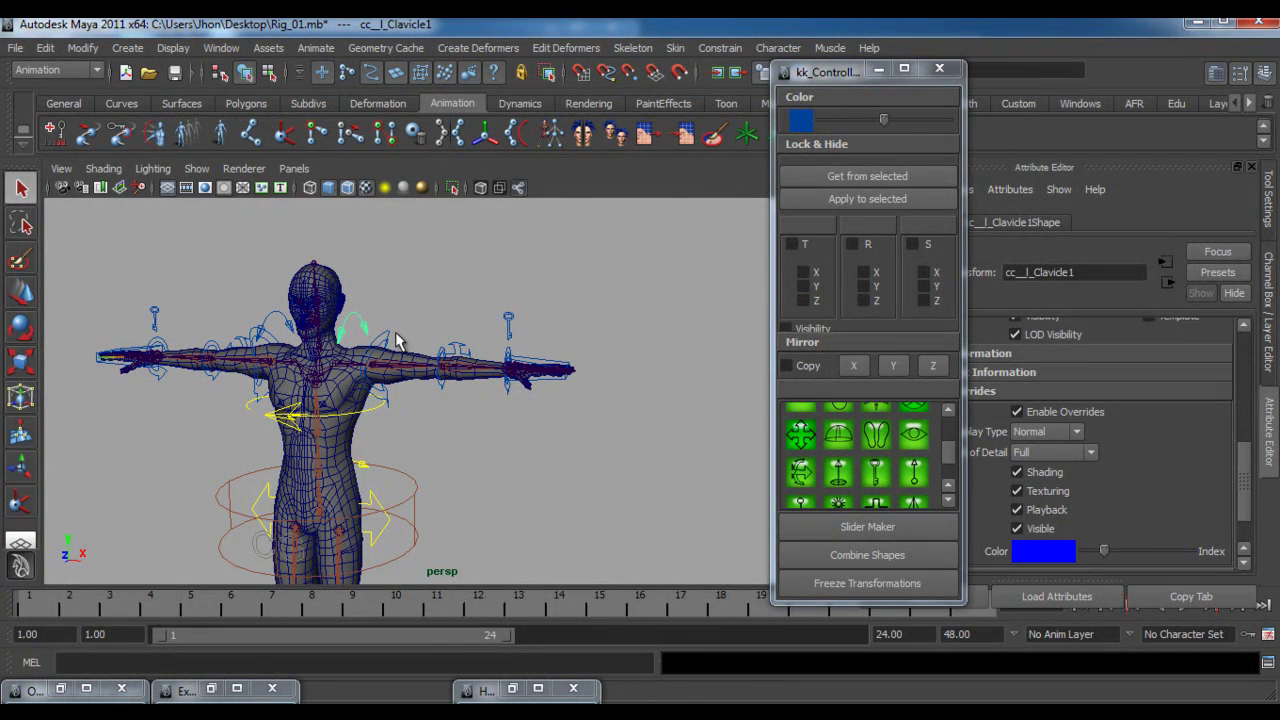
click(378, 340)
click(1112, 552)
drag(1113, 553, 1104, 551)
- Change the override color of the left FK elbow and left elbow pole vector controls to bright blue
click(447, 353)
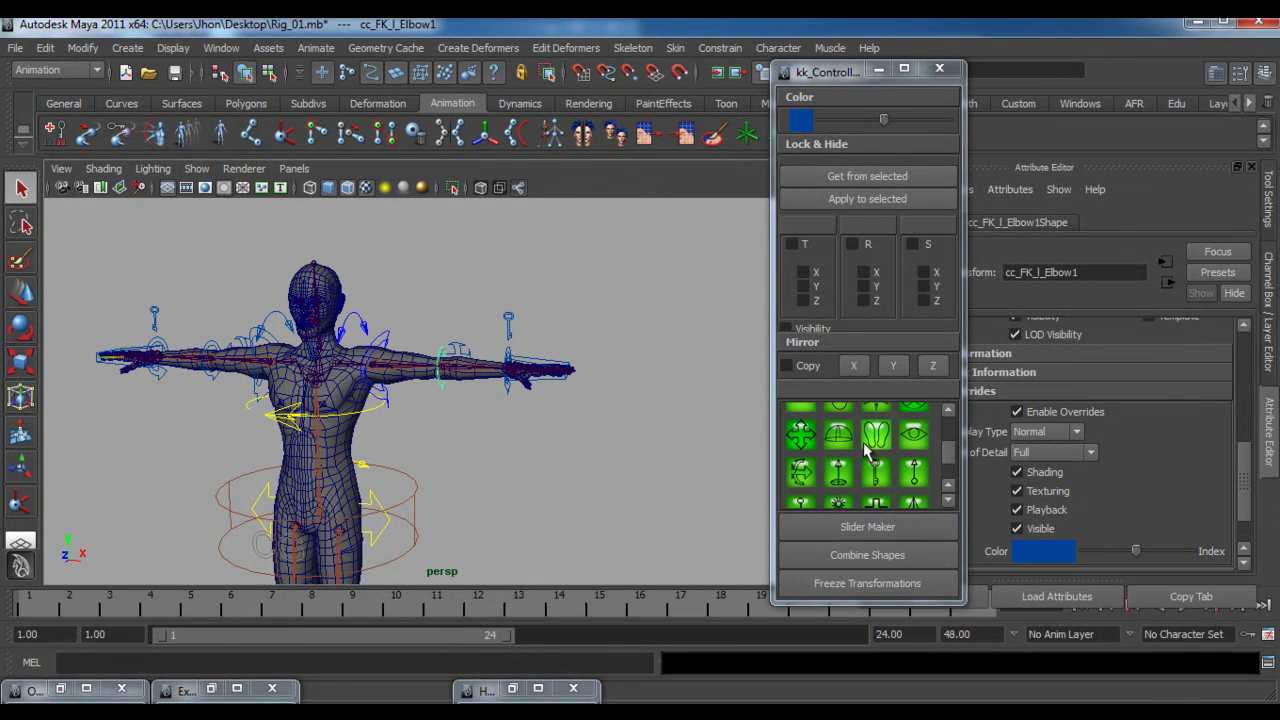
drag(1138, 556, 1104, 551)
click(458, 347)
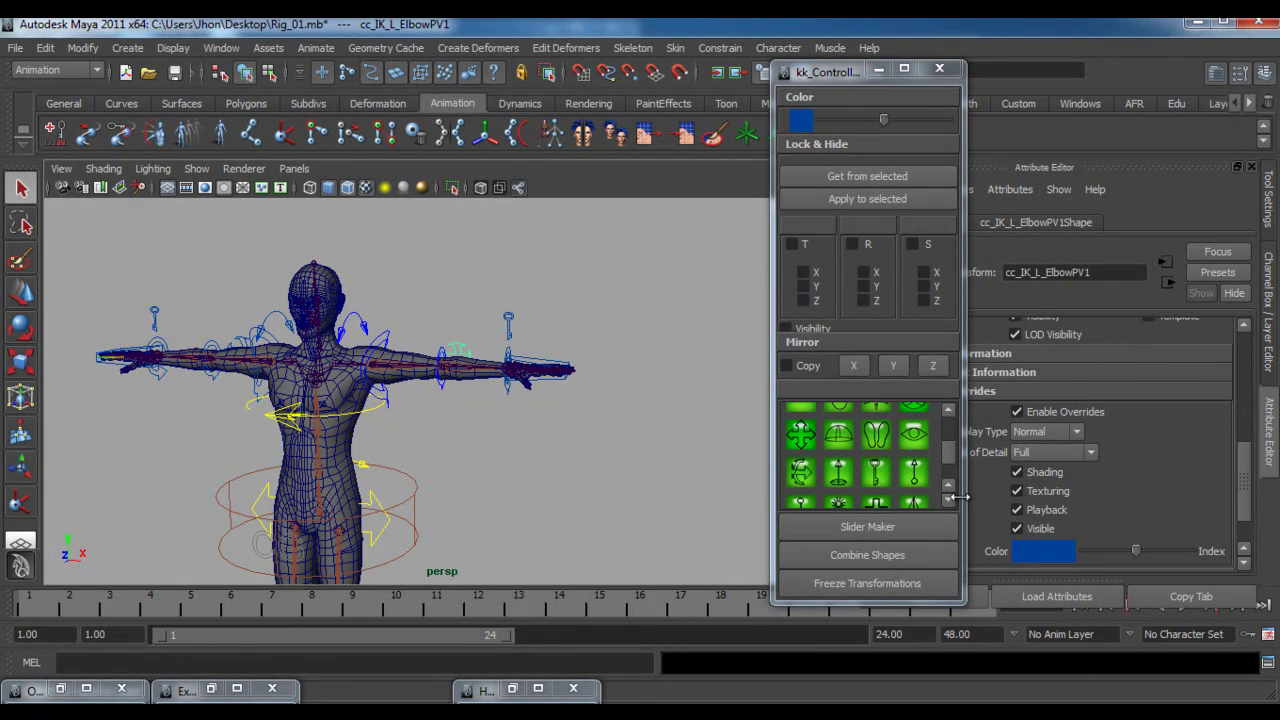
drag(1133, 556, 1106, 553)
- Minimize the controller window and recolor the left FK wrist, IKFK switch and IK wrist controls bright blue
click(878, 68)
click(507, 354)
drag(1140, 556, 1105, 556)
click(509, 322)
click(540, 365)
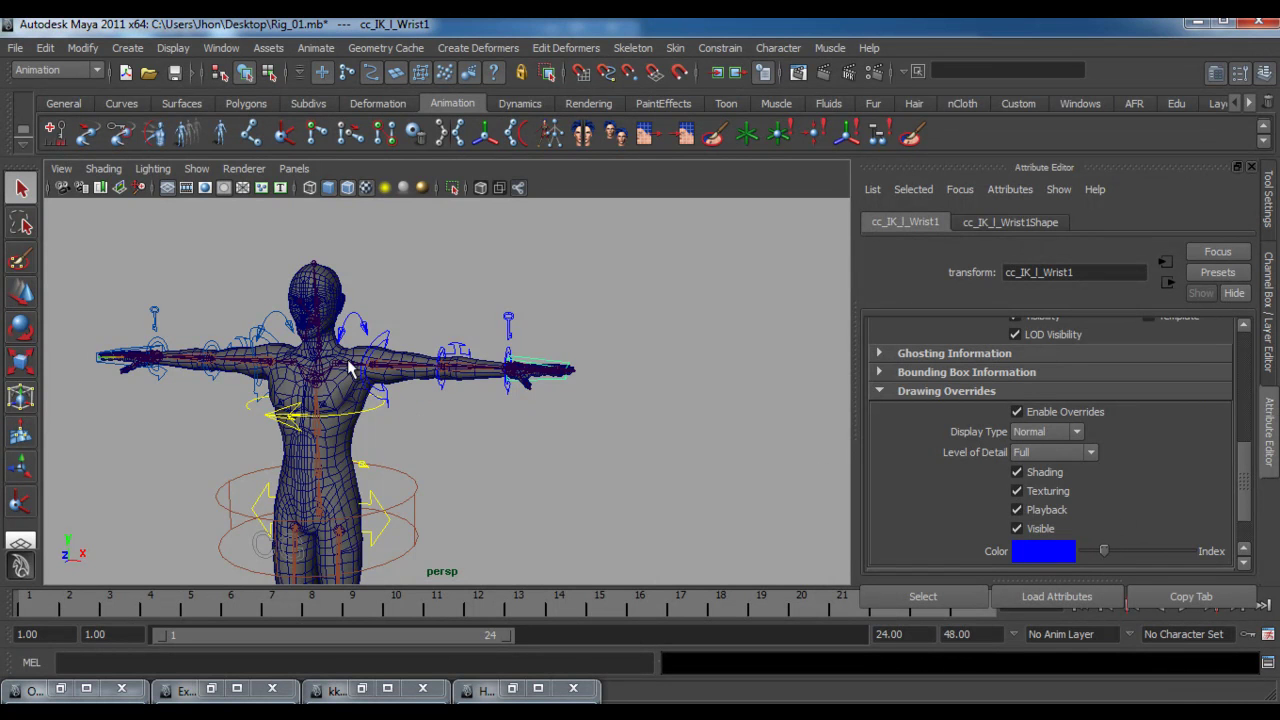
- Change the drawing override color of the right clavicle and right FK shoulder controls to red
alt+middle_drag(370, 380, 565, 367)
alt+drag(482, 352, 522, 348)
click(508, 352)
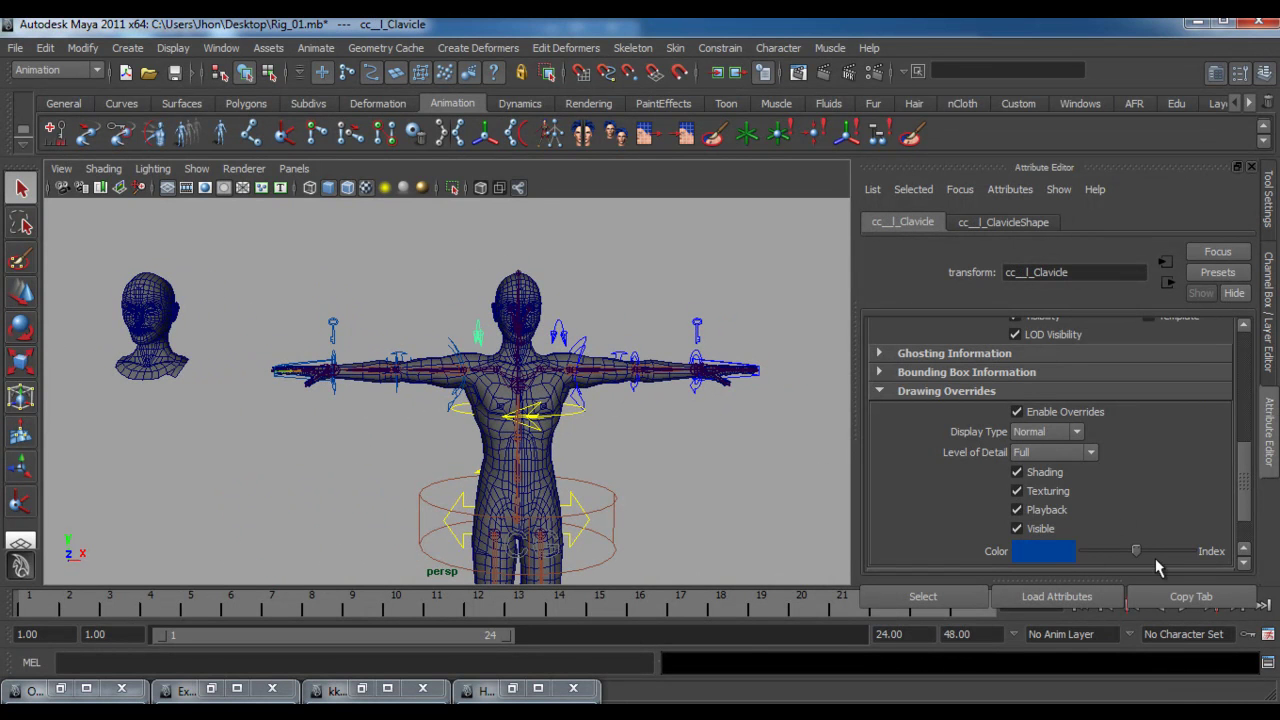
mouse_move(1140, 557)
mouse_down()
mouse_move(1116, 555)
mouse_move(1130, 556)
mouse_up()
click(457, 398)
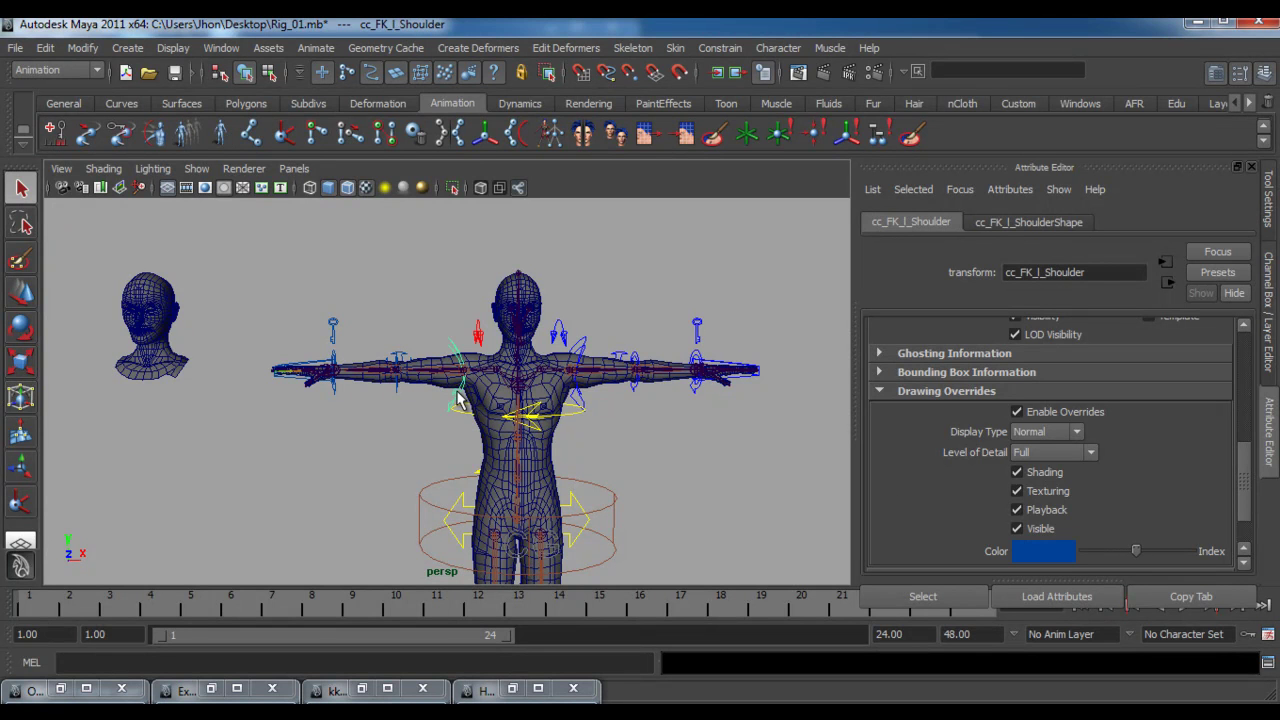
drag(1136, 556, 1130, 556)
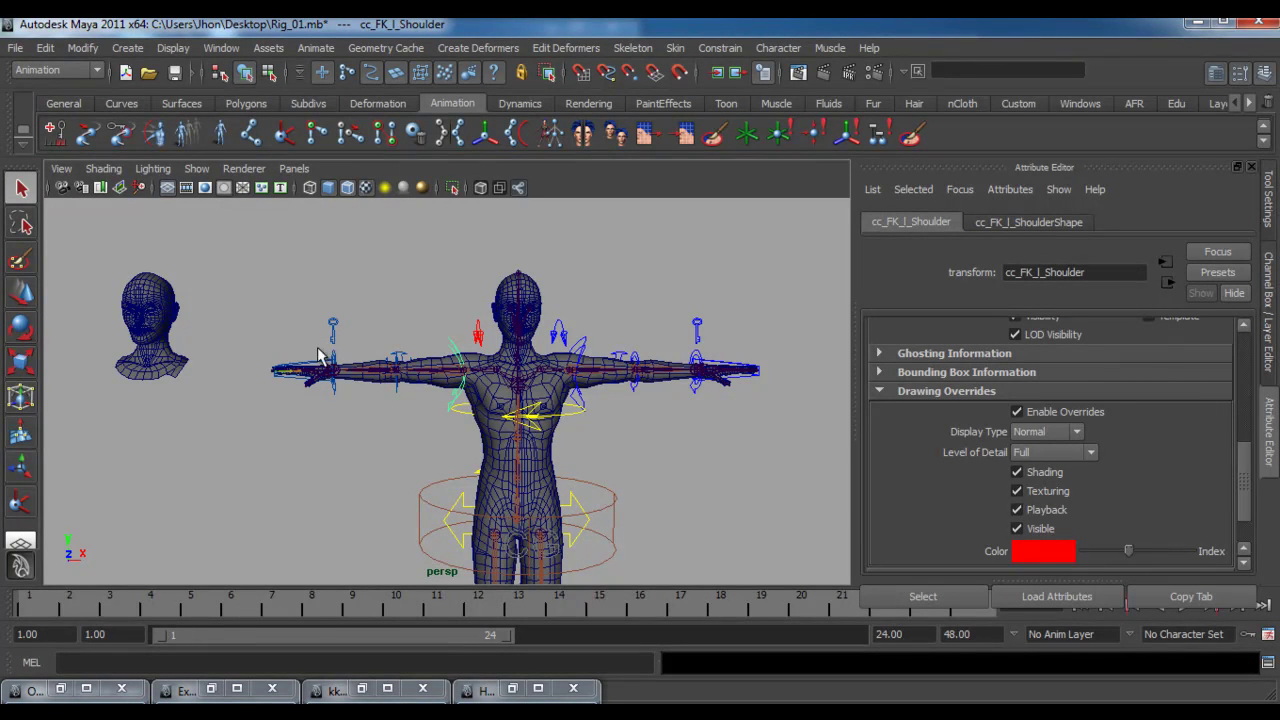
- Change the override color of the right elbow pole vector and right FK elbow controls to red
click(402, 355)
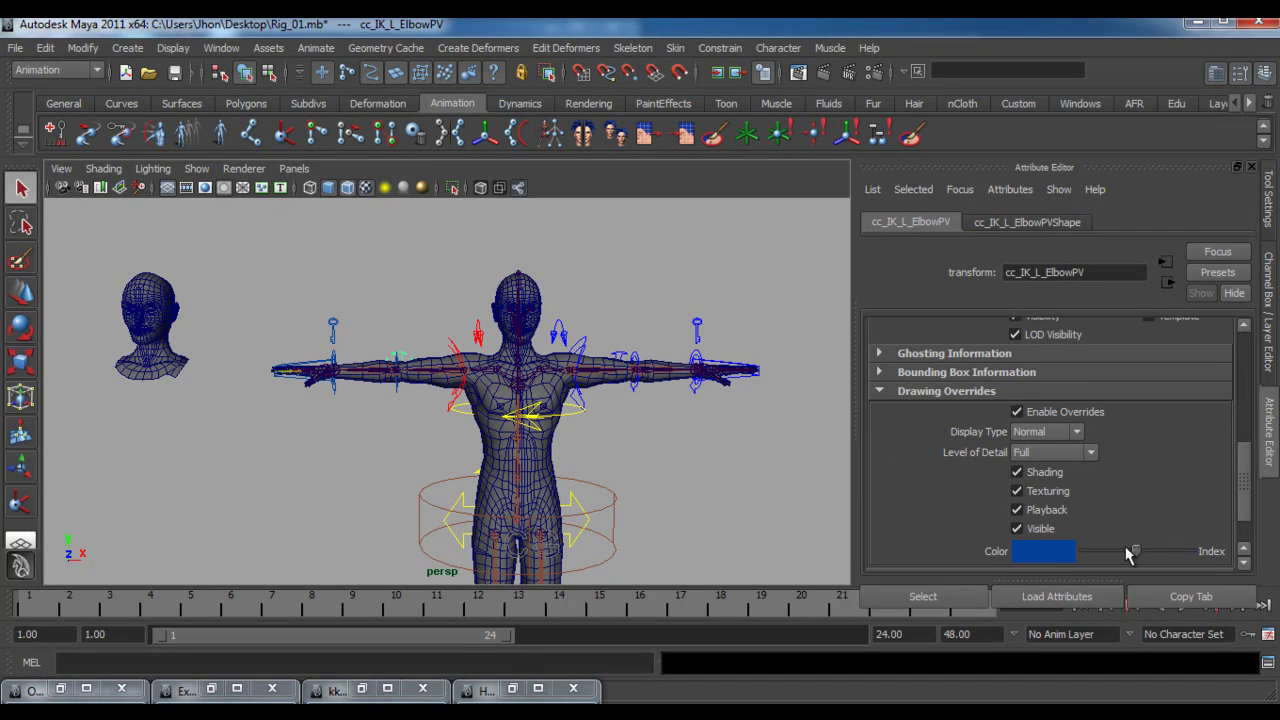
drag(1136, 556, 1129, 556)
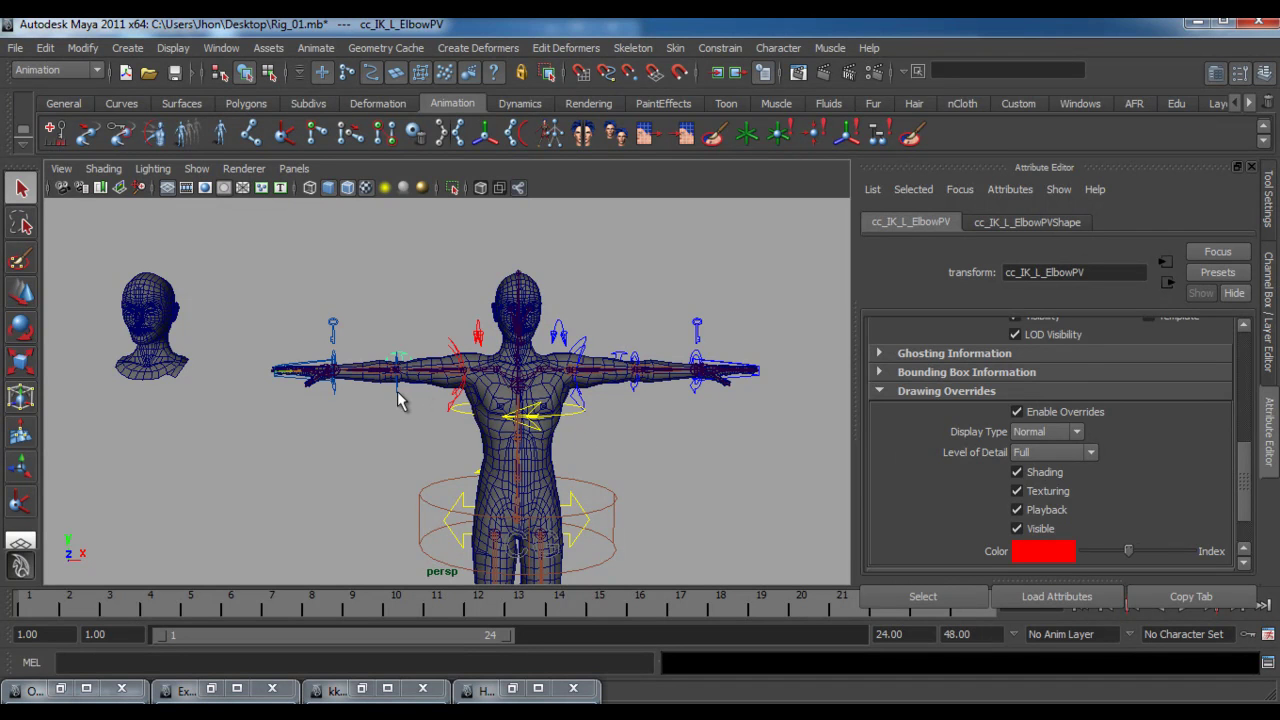
click(398, 360)
drag(1137, 556, 1130, 556)
- Recolor the right IKFK switch, FK wrist and IK wrist controls red and clear the selection
click(338, 342)
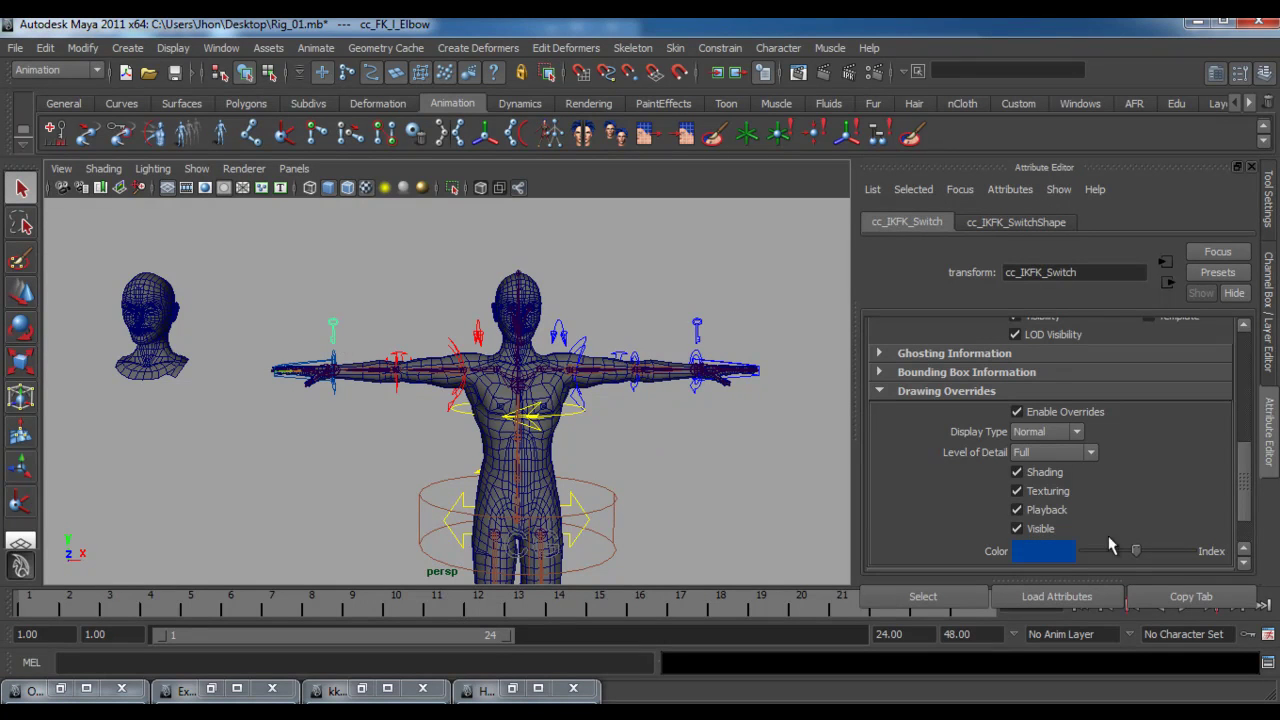
drag(1134, 556, 1128, 557)
click(340, 400)
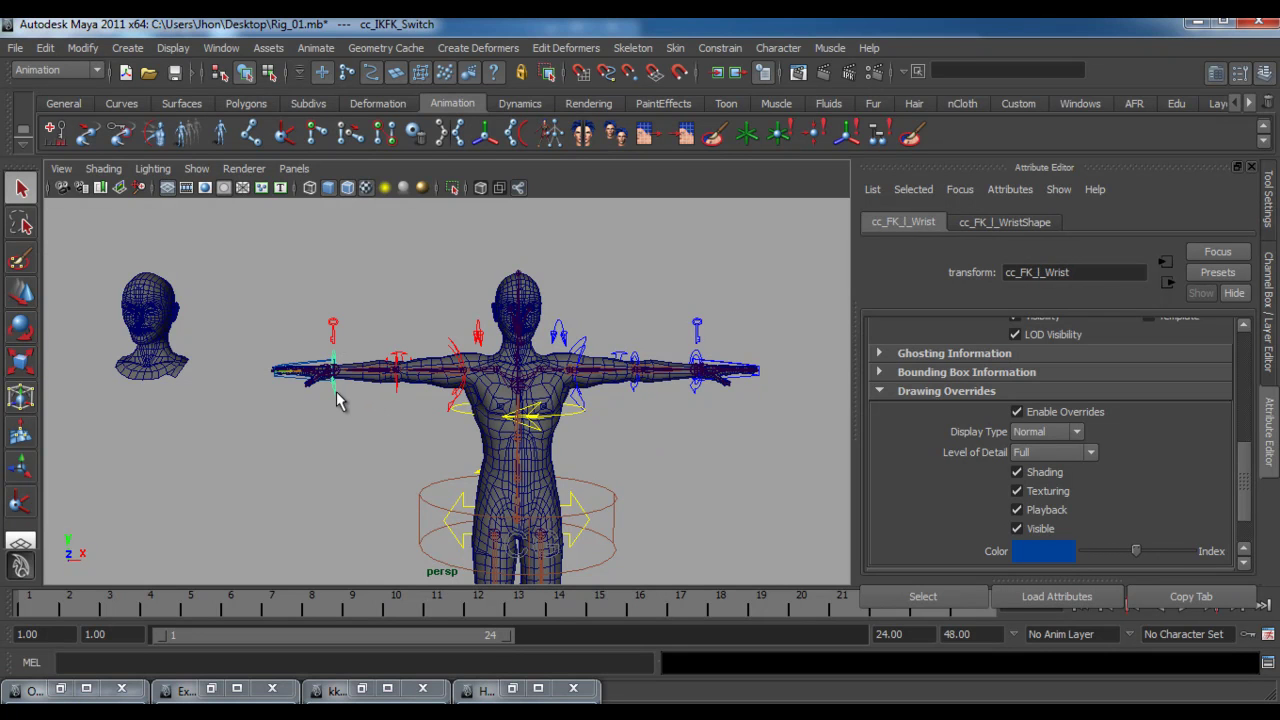
drag(1147, 558, 1131, 557)
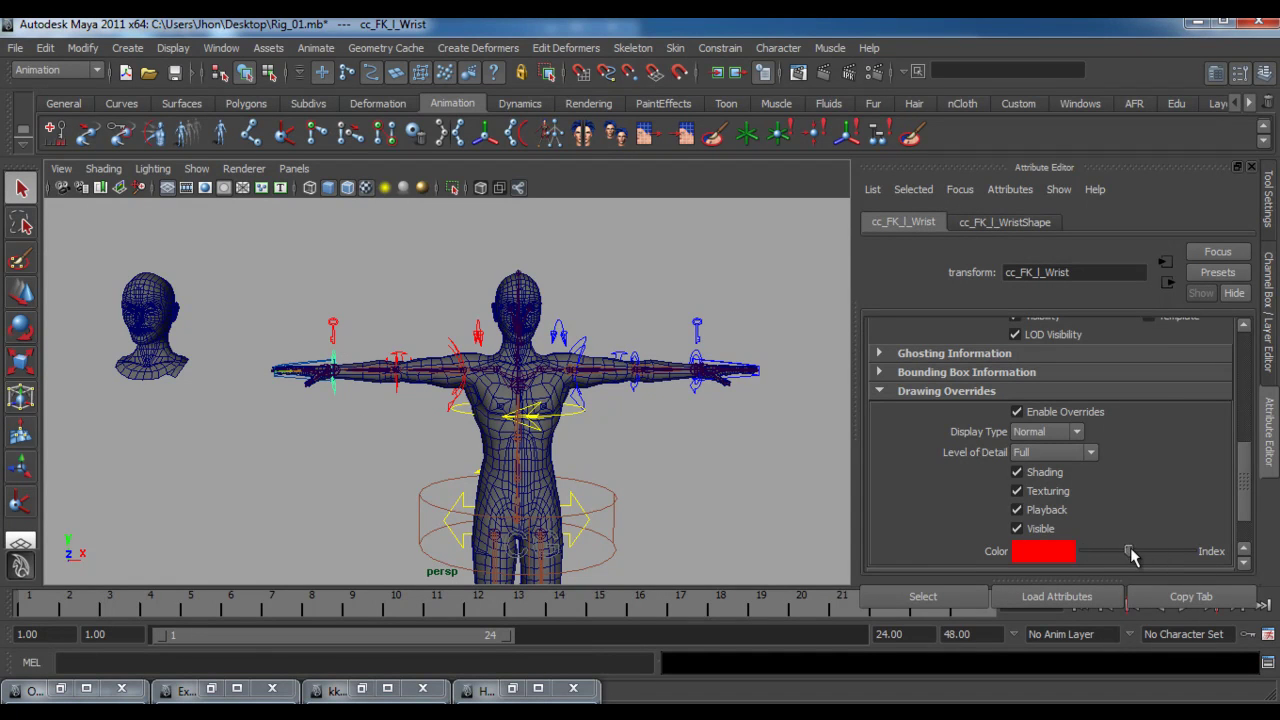
click(313, 368)
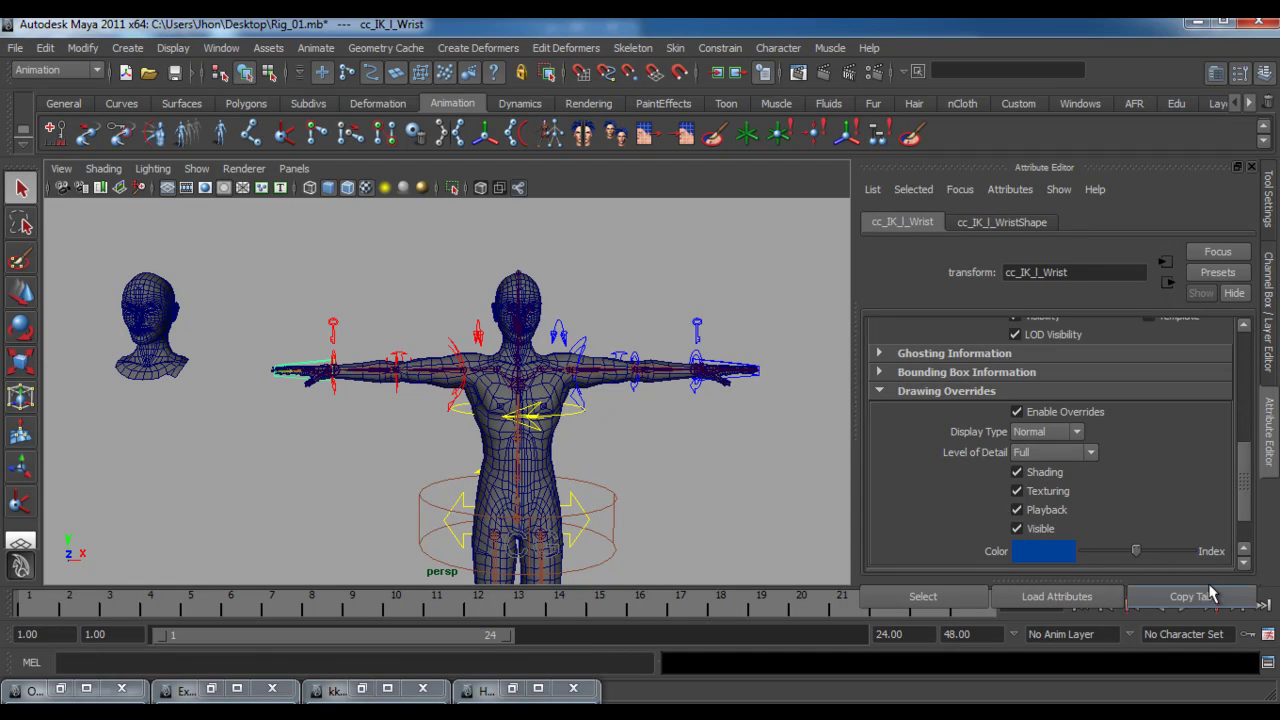
drag(1138, 555, 1130, 556)
click(666, 458)
alt+drag(700, 448, 613, 485)
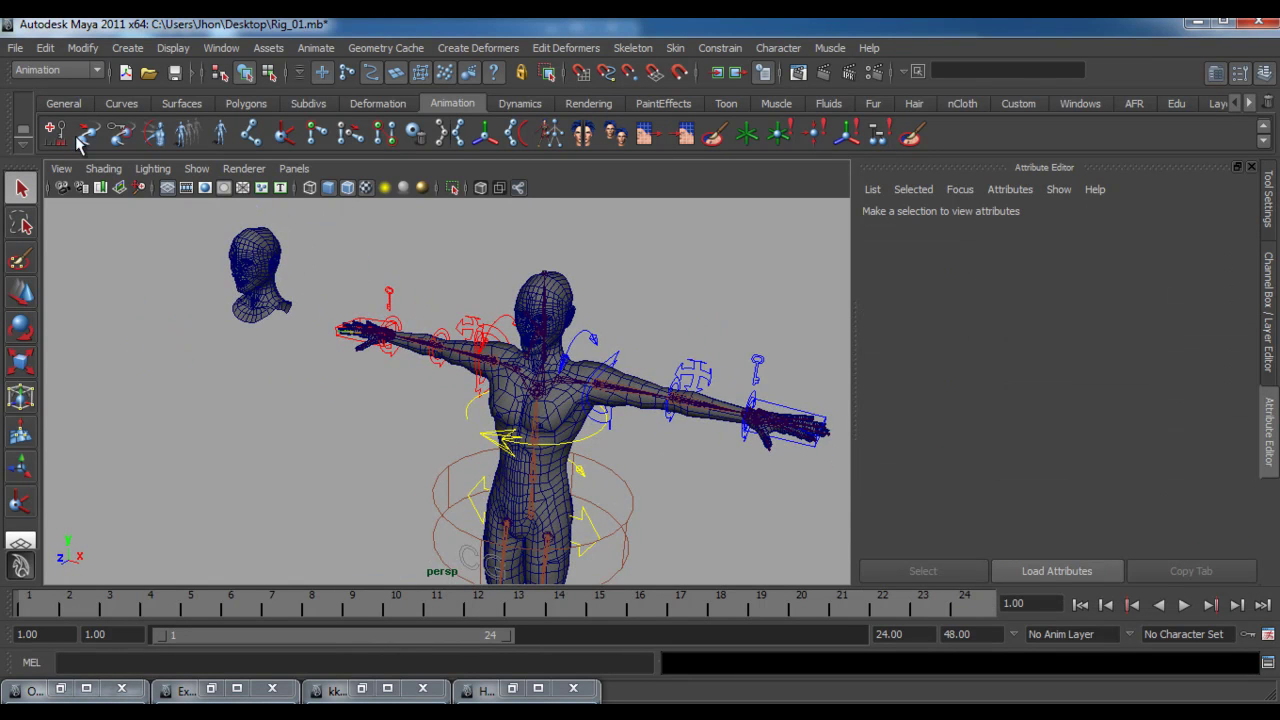
- Try to rename the left clavicle control to cc__l_Clavicle
alt+drag(520, 370, 529, 434)
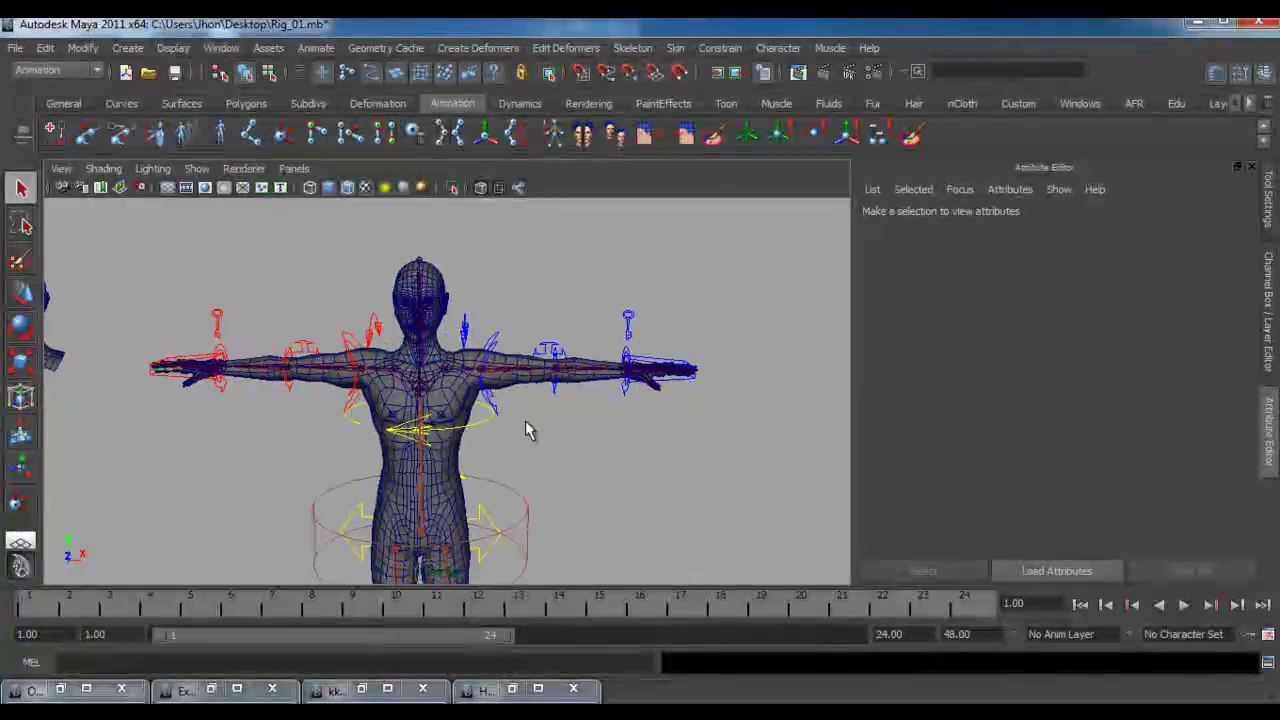
click(465, 335)
alt+drag(465, 340, 475, 400)
click(1264, 205)
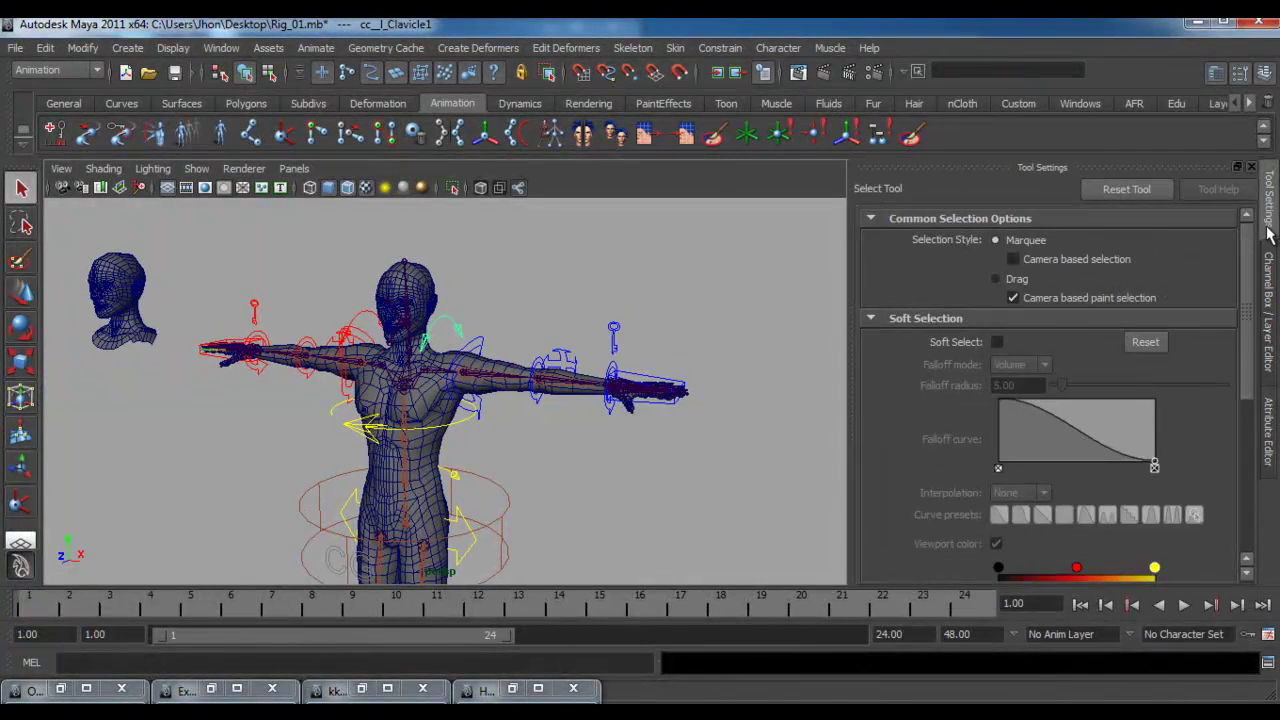
click(1266, 262)
click(1144, 230)
click(1140, 228)
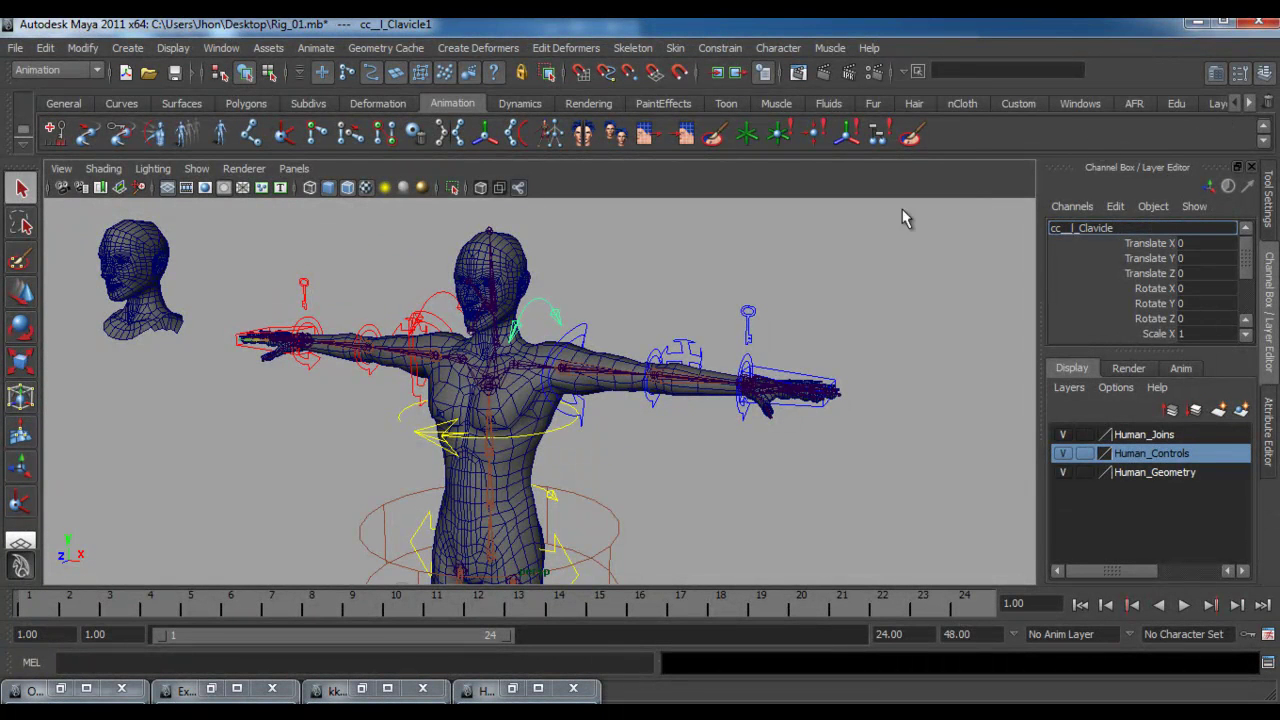
key(Return)
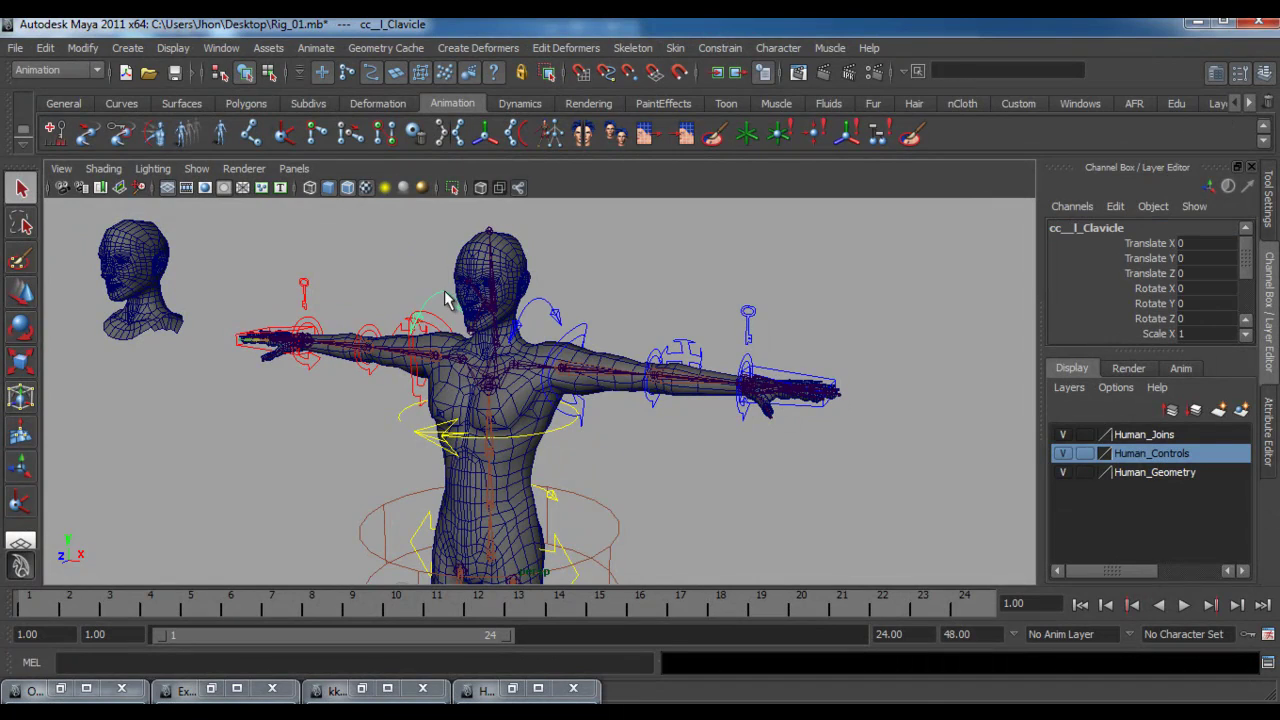
- Compare the names of the left and right clavicle controls
click(520, 310)
click(1137, 230)
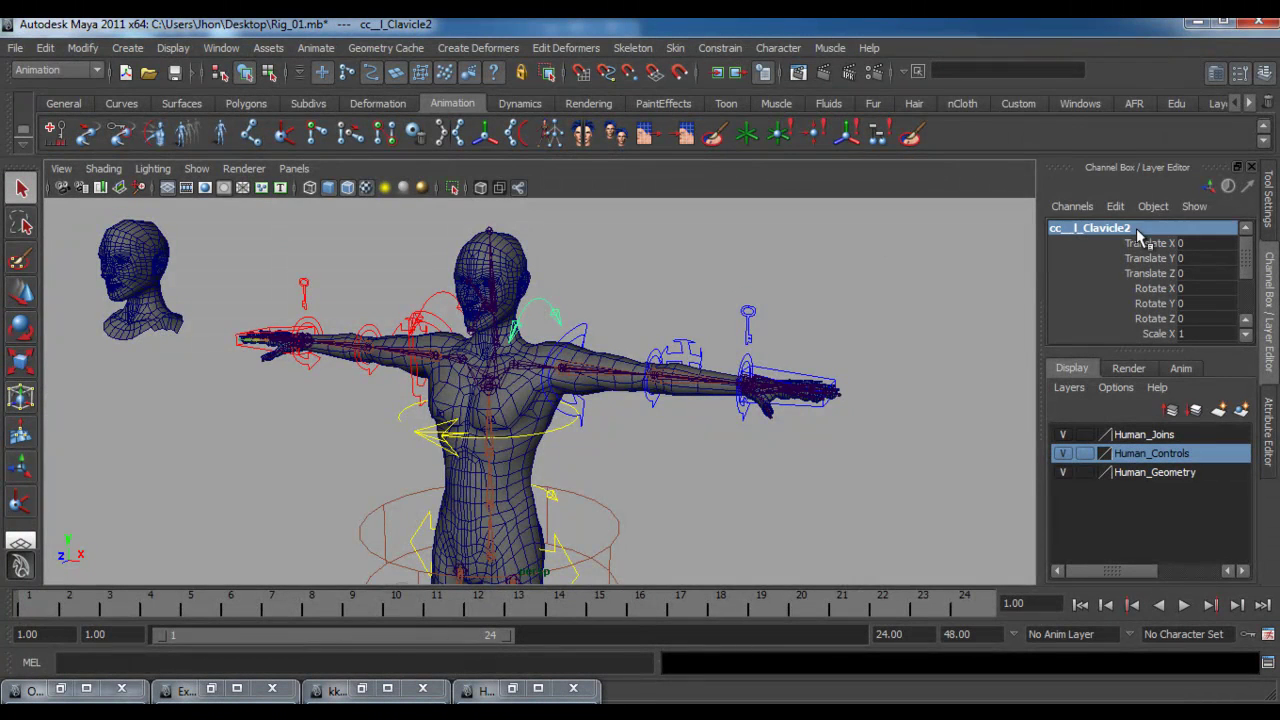
alt+drag(530, 316, 612, 368)
click(447, 307)
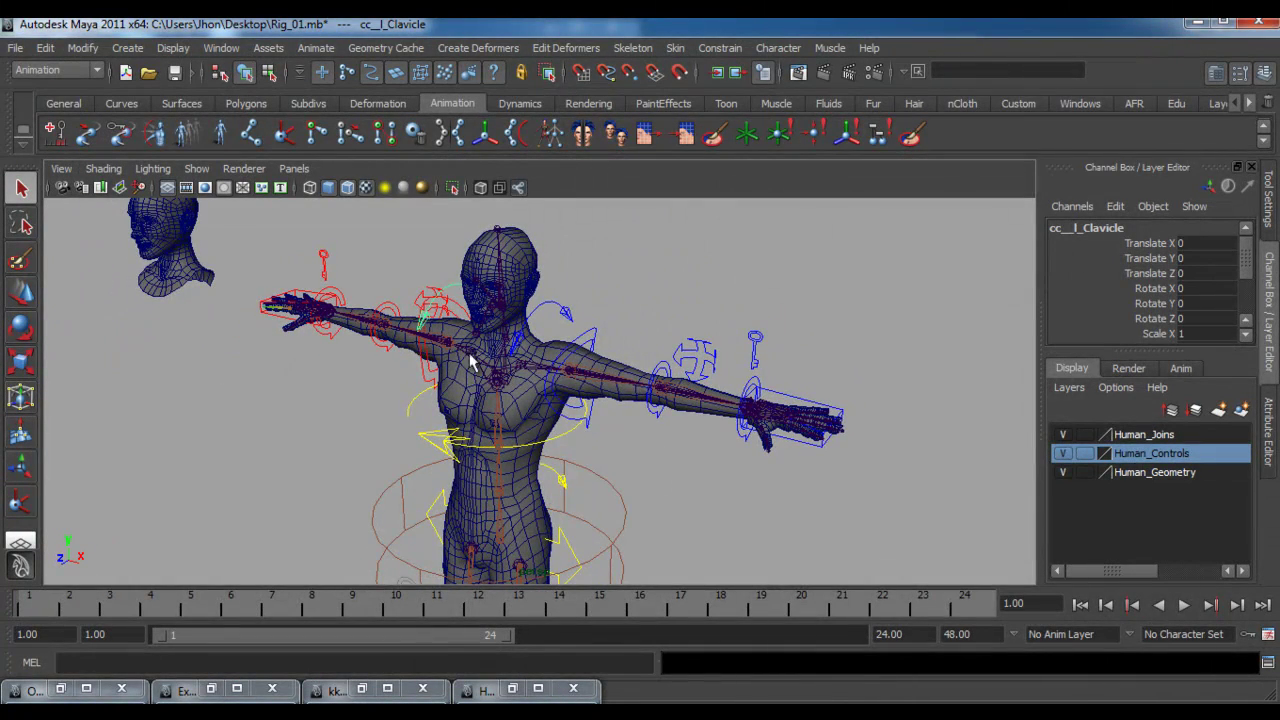
alt+drag(516, 365, 567, 346)
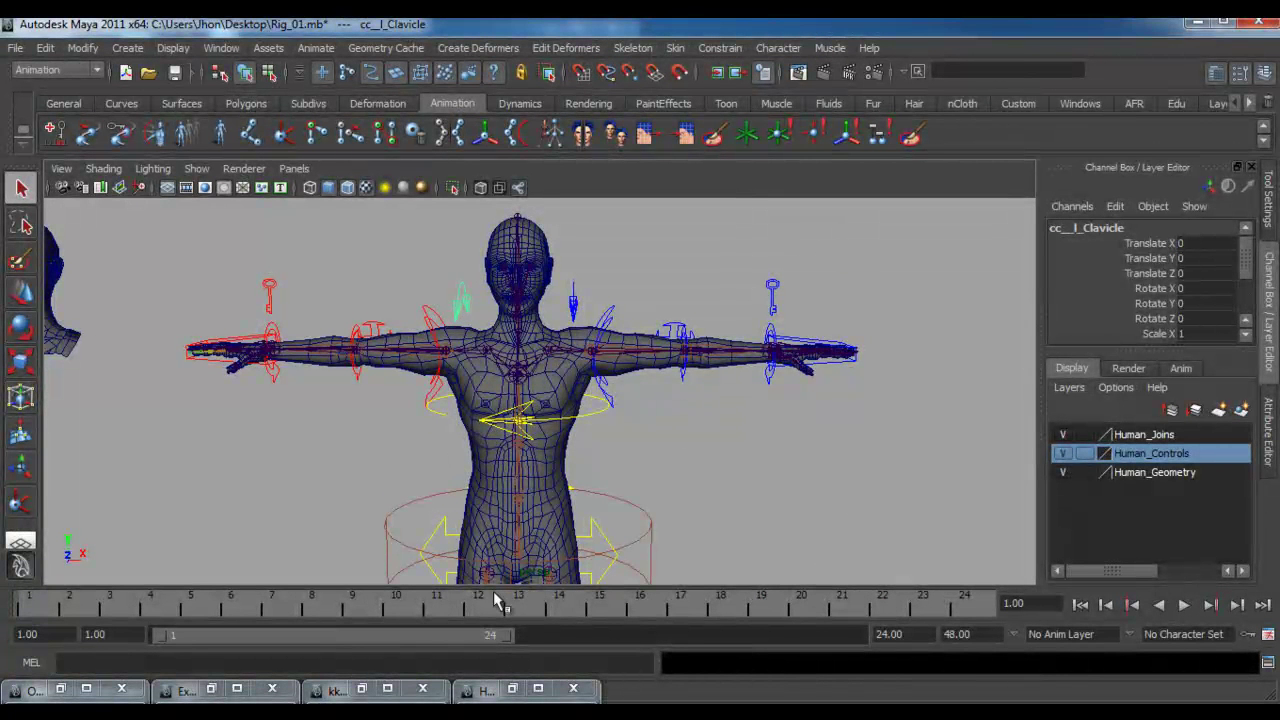
- Open the Outliner and locate the right clavicle control among the listed arm controls
click(61, 690)
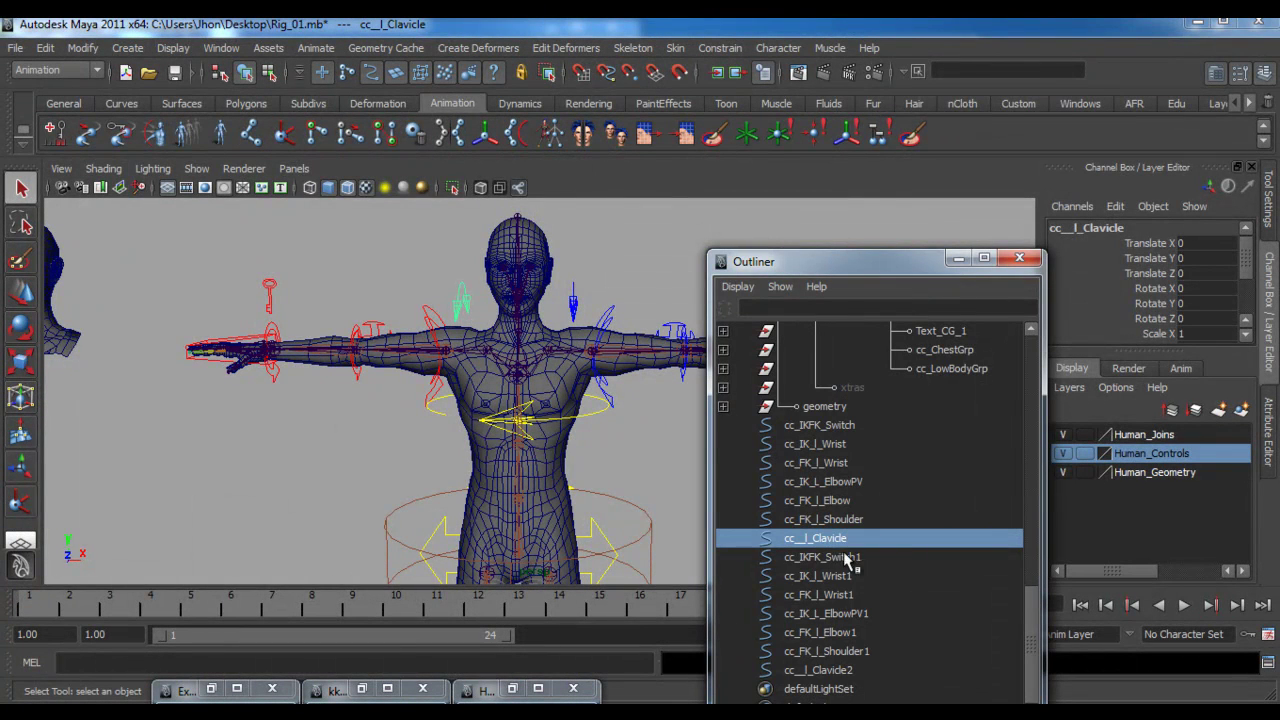
shift+click(846, 670)
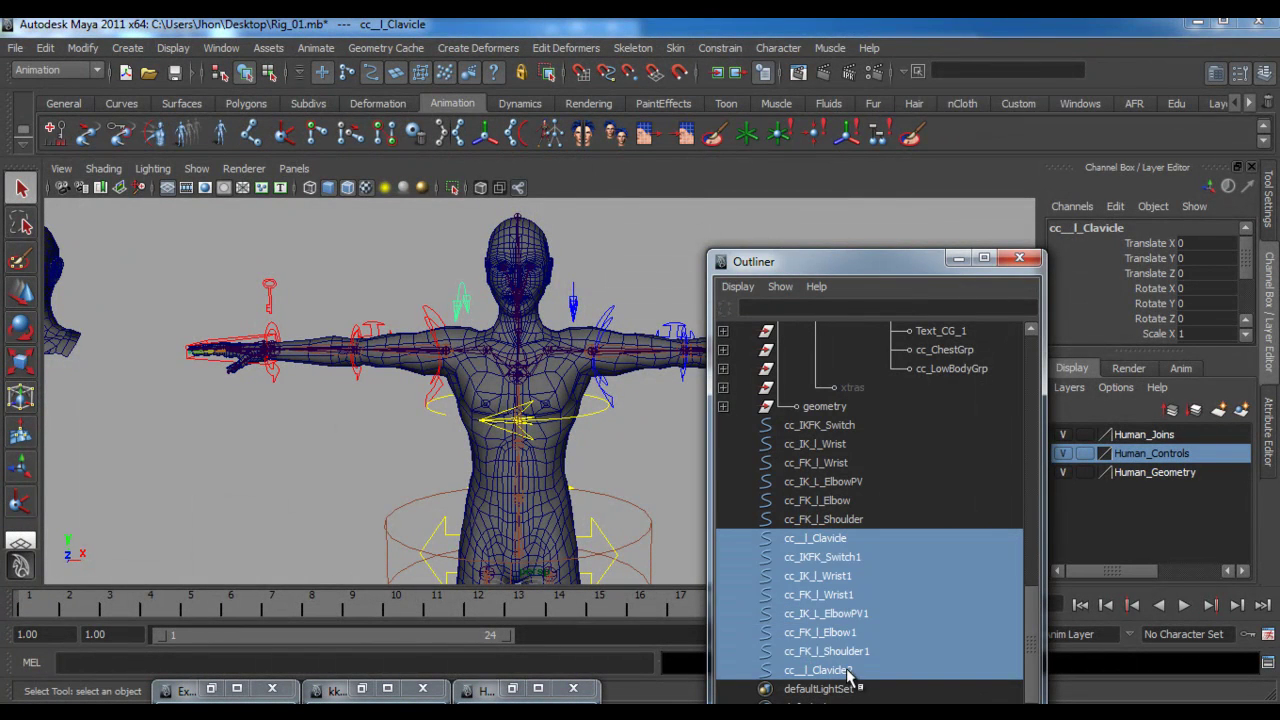
click(457, 298)
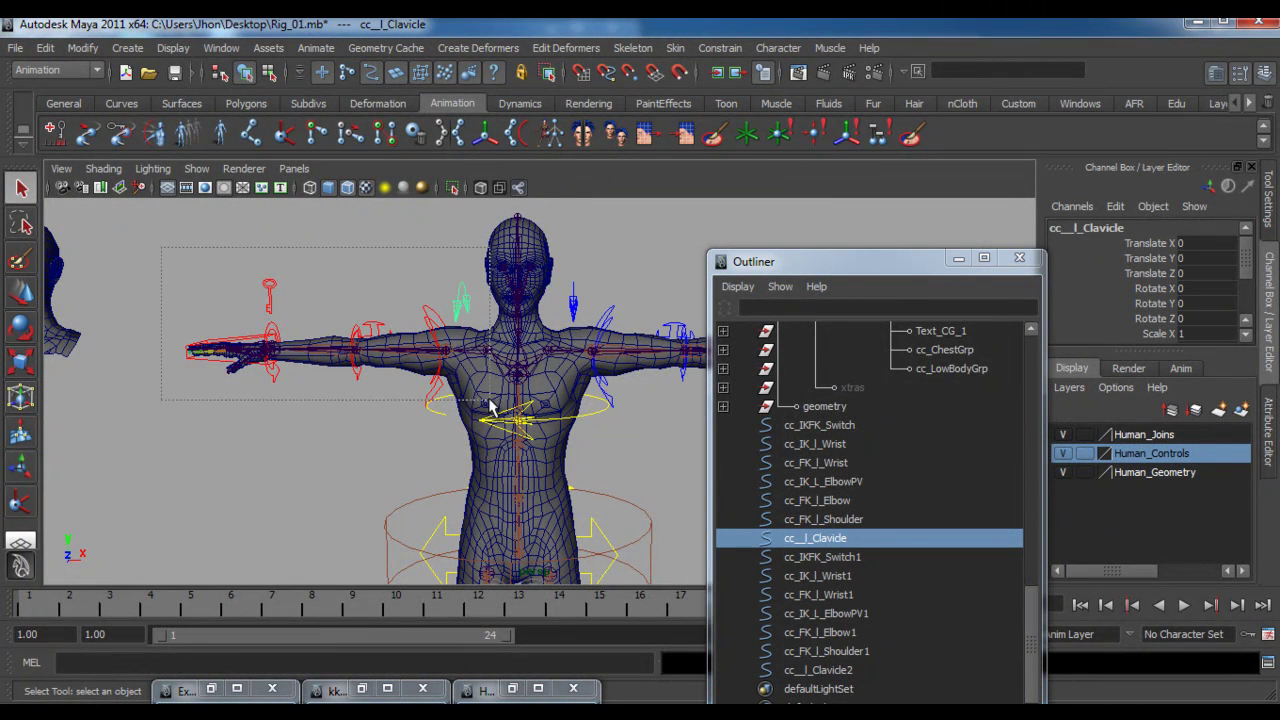
- Try to select all right arm controls together with a marquee in the viewport
click(492, 400)
shift+click(498, 299)
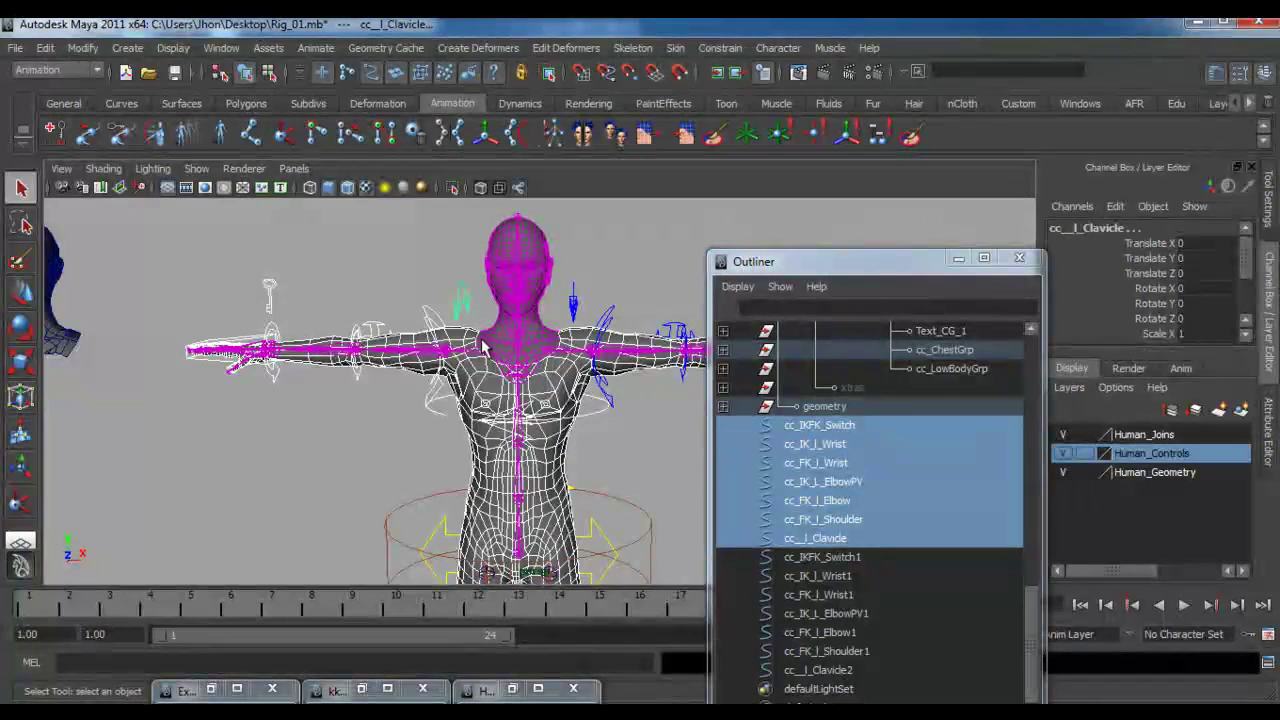
shift+click(474, 340)
mouse_move(460, 390)
alt+mouse_down()
mouse_move(466, 425)
mouse_move(414, 400)
mouse_move(478, 397)
alt+mouse_up()
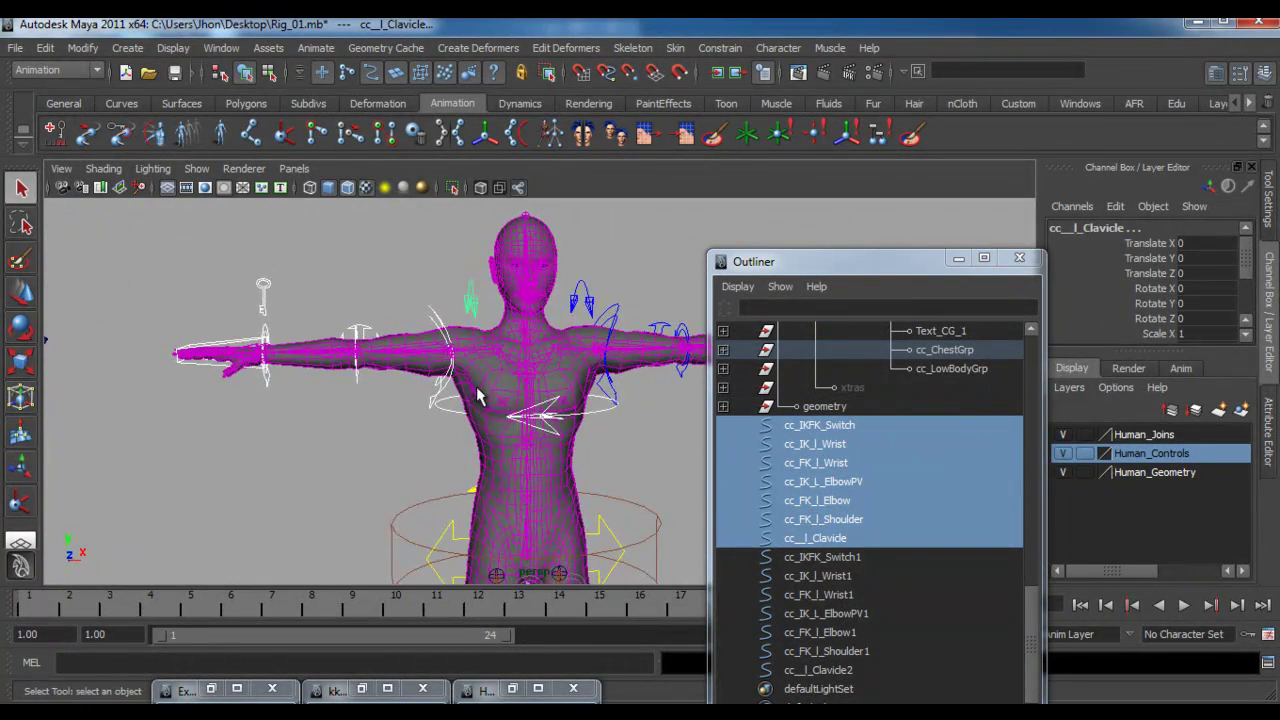
- Select the right clavicle, FK shoulder, both elbow, FK wrist, IKFK switch and IK wrist controls individually in the viewport
click(471, 306)
shift+click(435, 315)
shift+click(360, 331)
shift+click(357, 336)
shift+click(356, 346)
shift+click(360, 377)
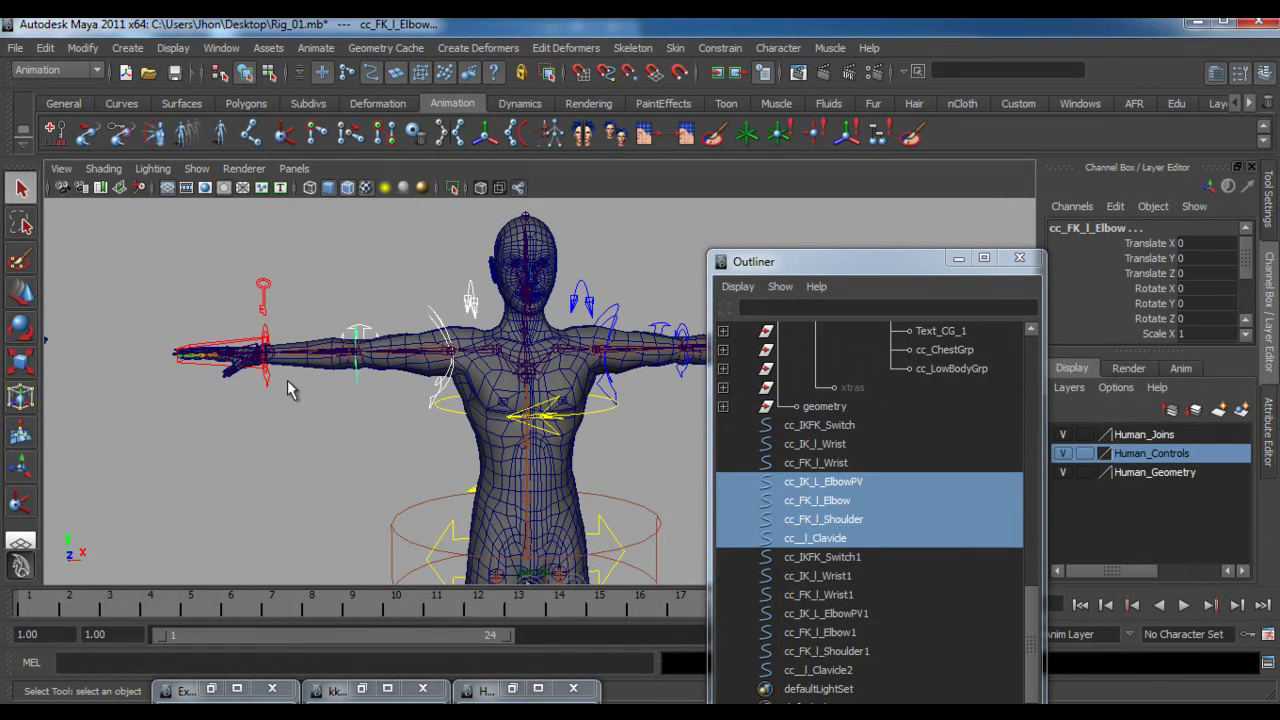
shift+click(265, 362)
shift+click(263, 298)
shift+click(240, 350)
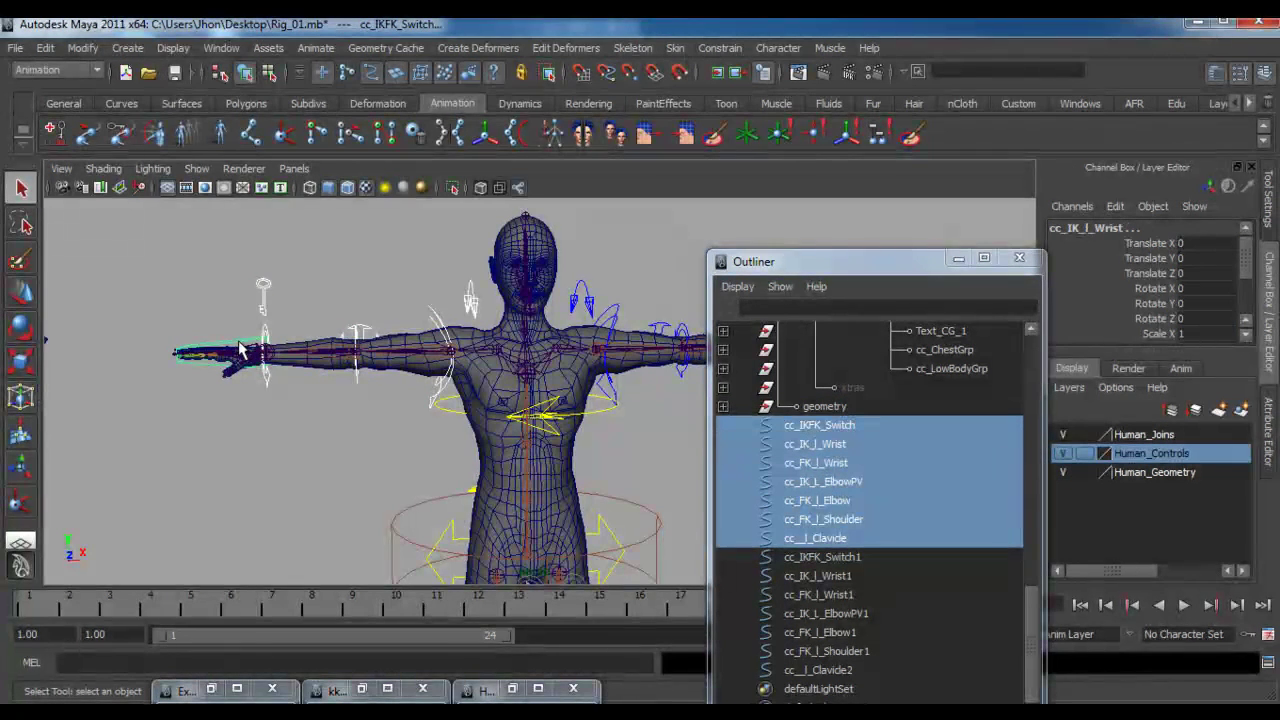
- Select the seven right arm controls in the Outliner and replace _l_ with _r_ in their names
click(846, 540)
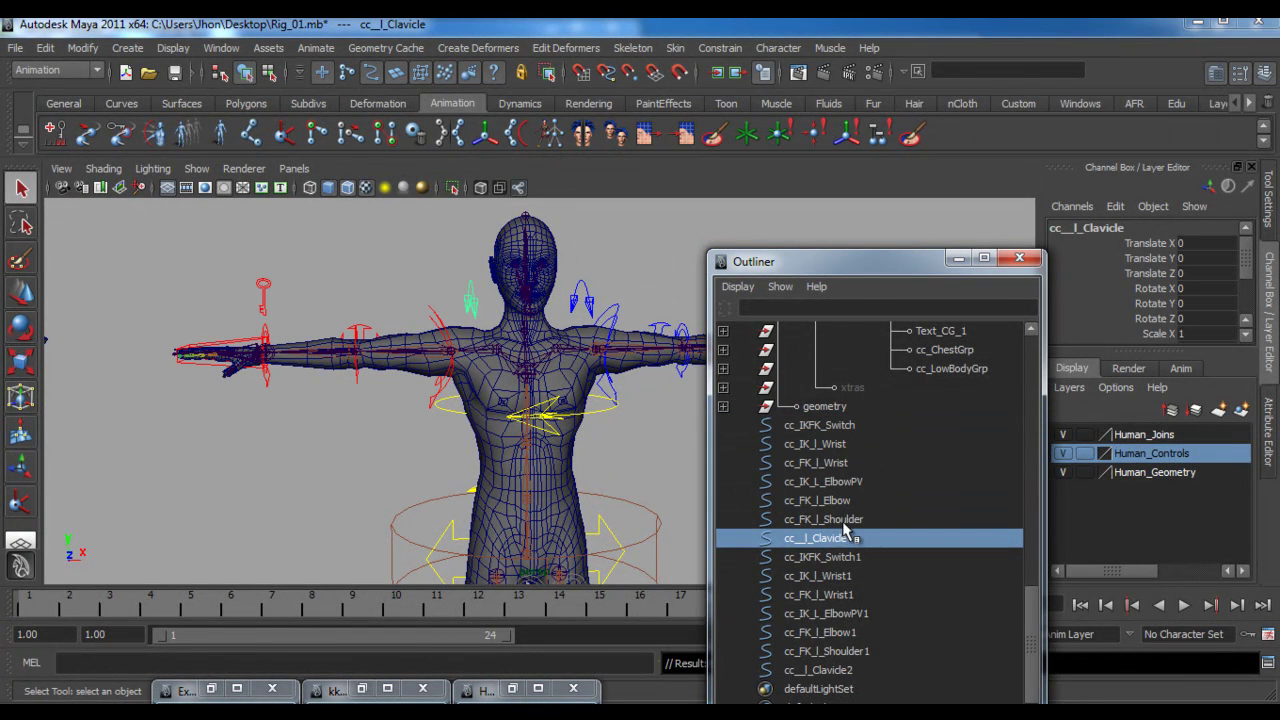
shift+click(832, 424)
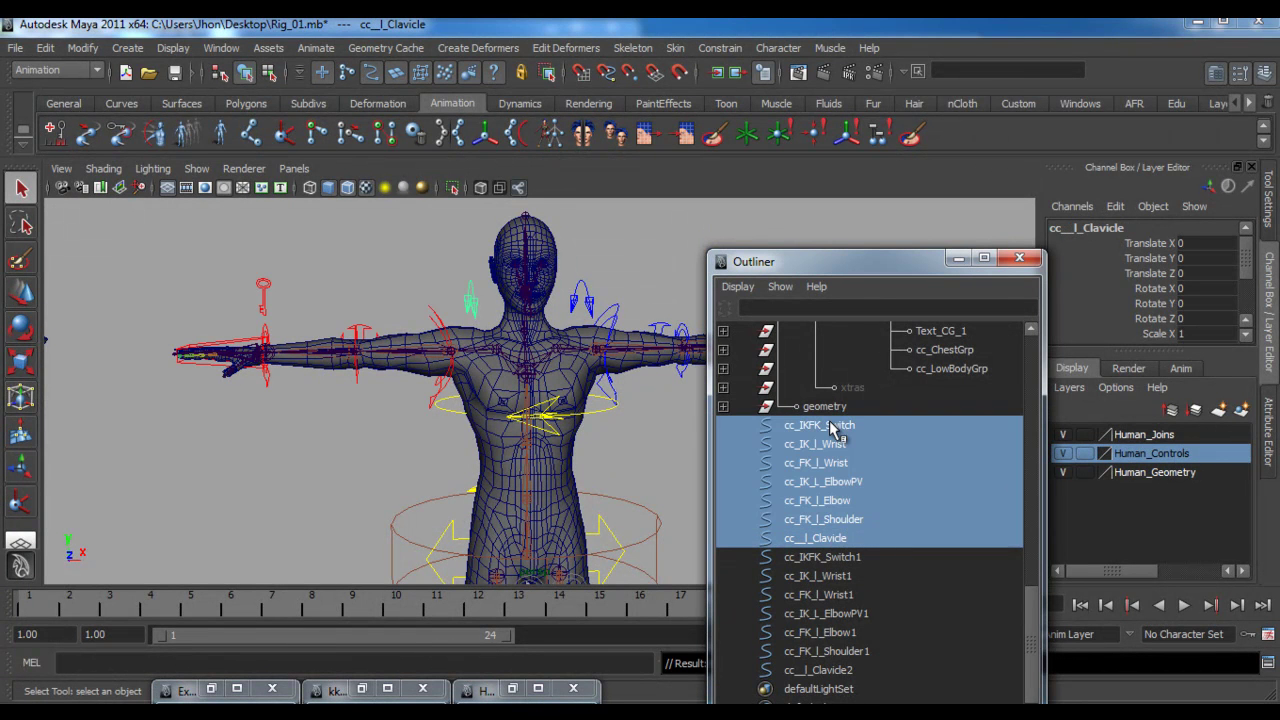
alt+drag(462, 405, 405, 430)
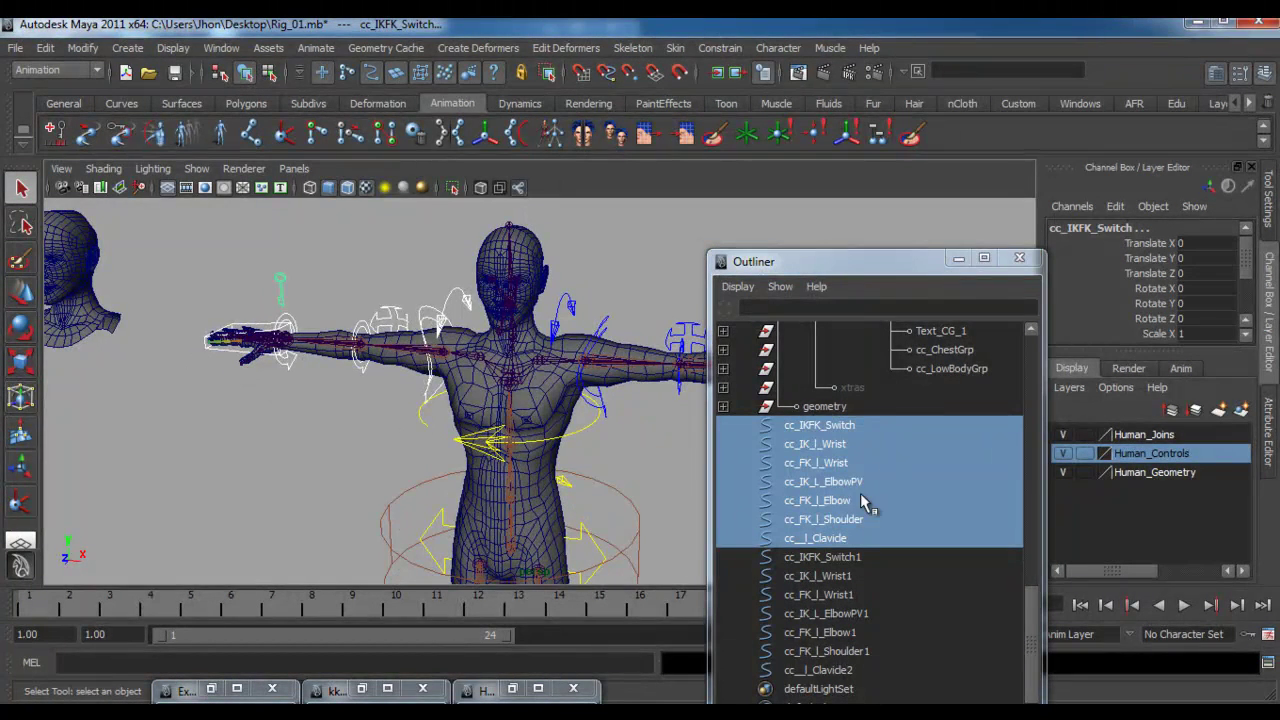
click(80, 48)
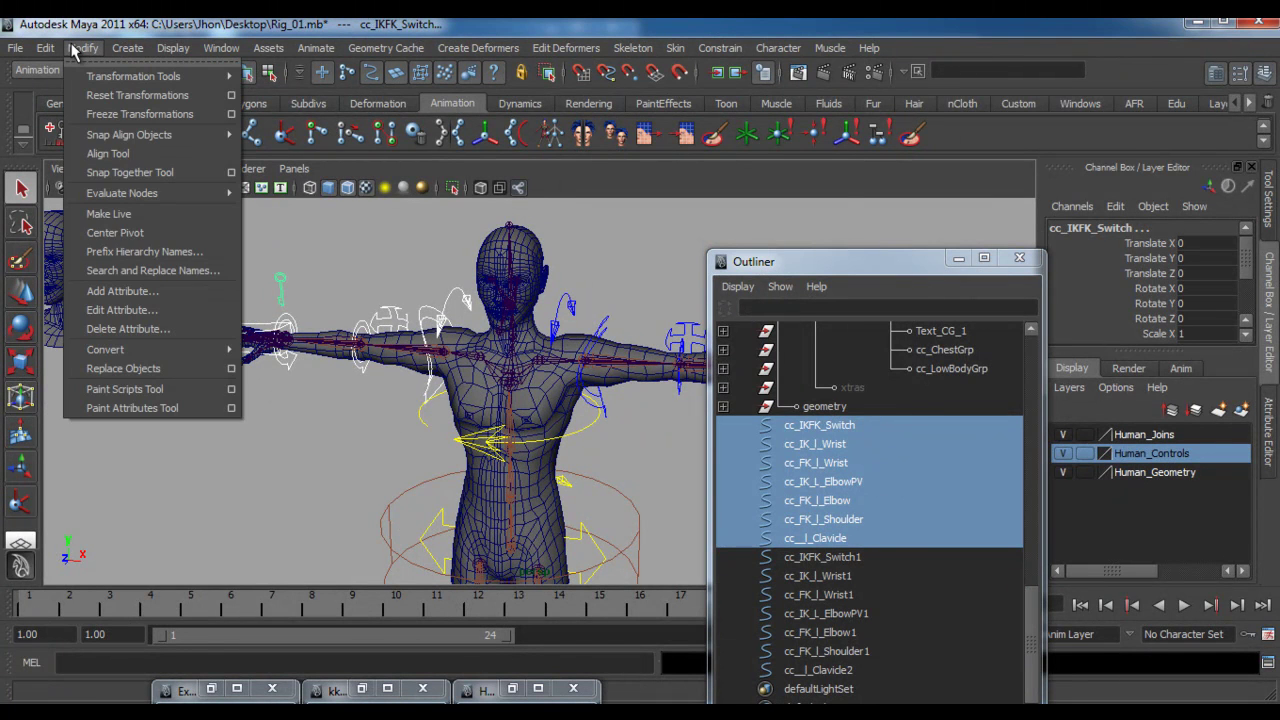
click(148, 270)
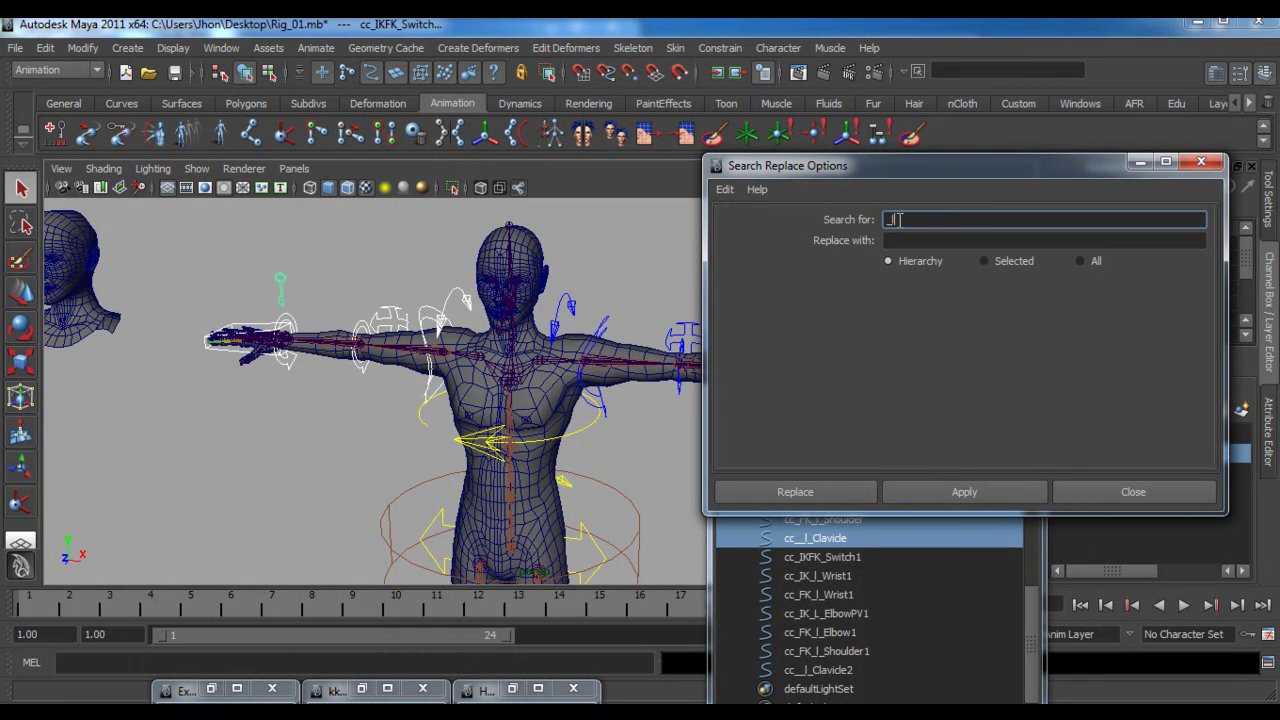
click(900, 239)
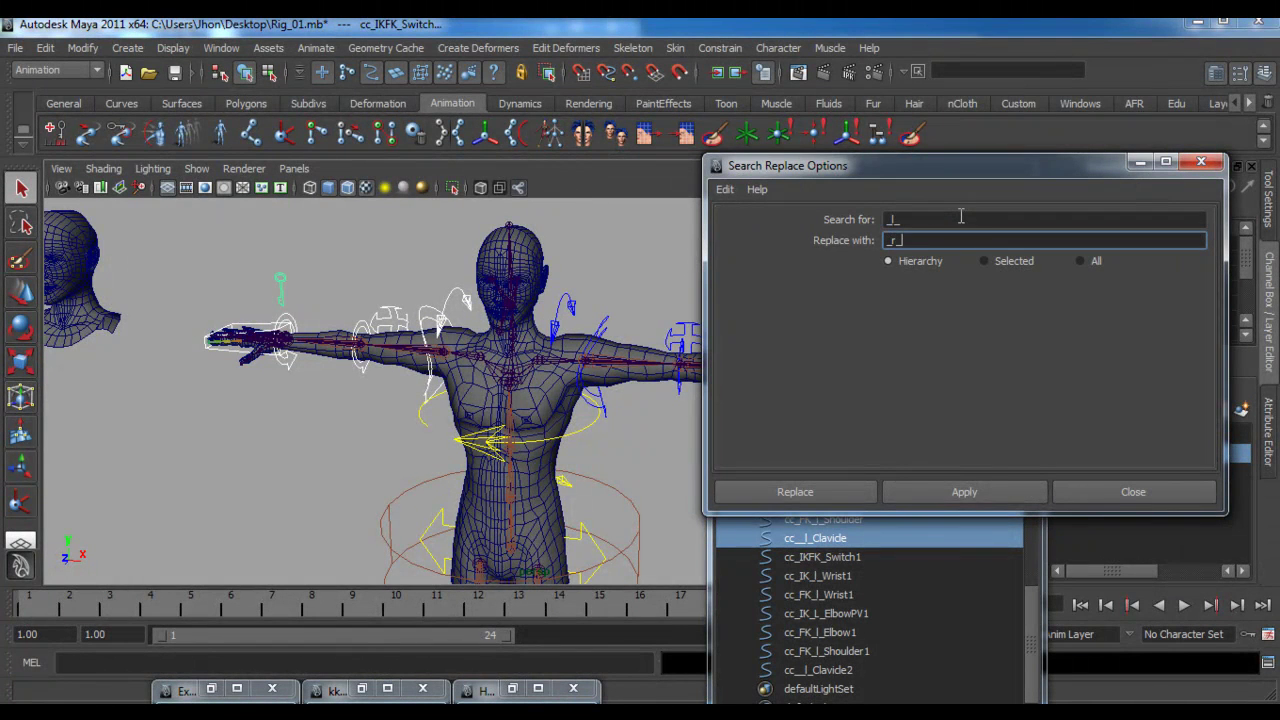
click(858, 491)
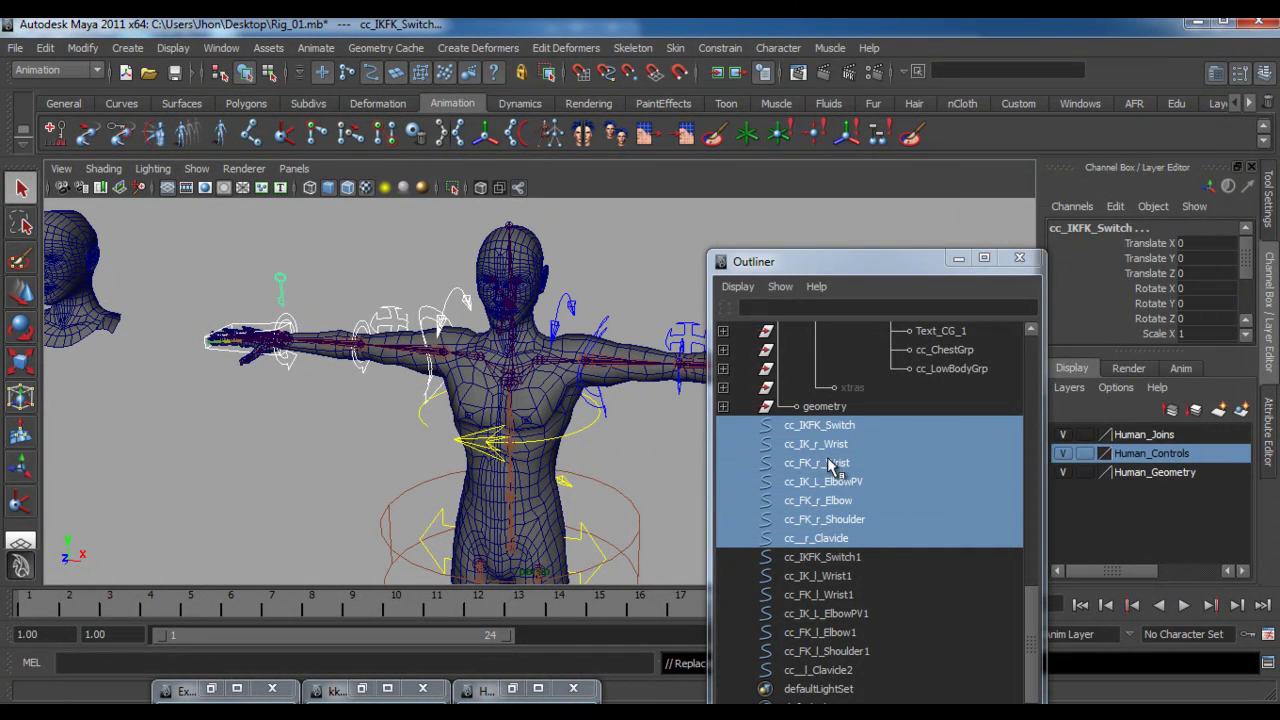
- Rename the left clavicle control to cc__l_Clavicle
double_click(869, 671)
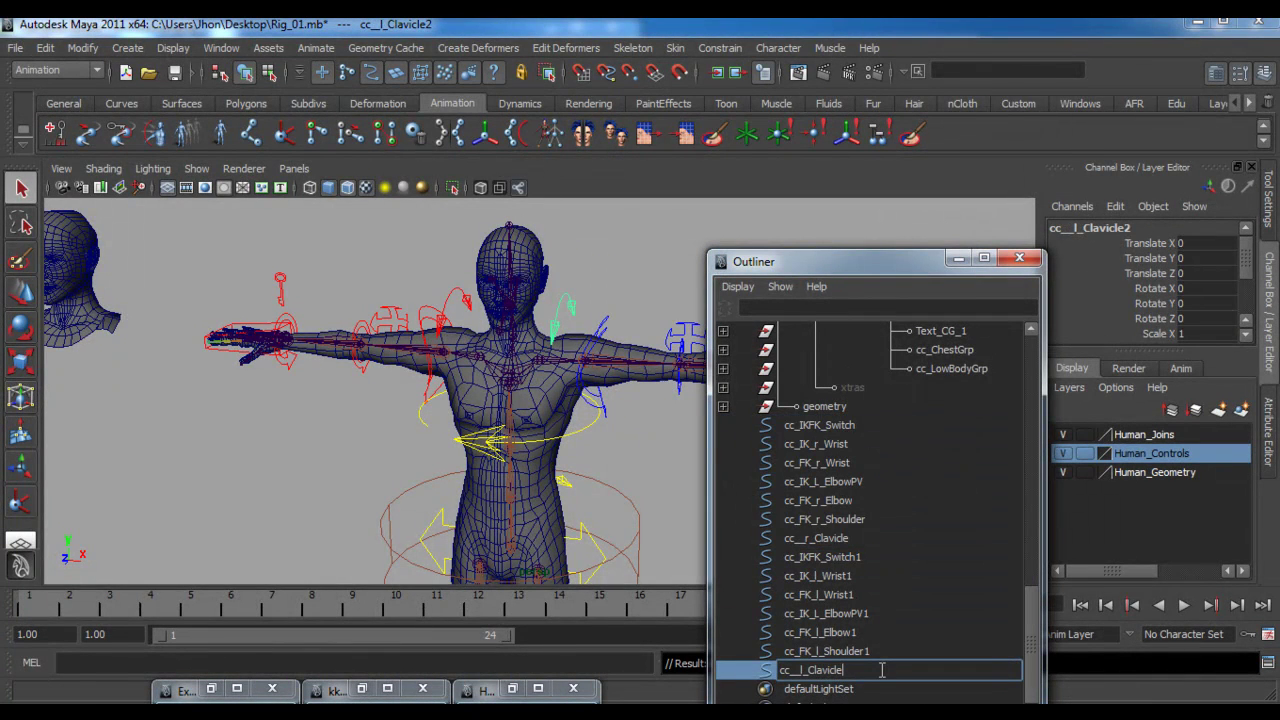
key(Return)
- Rename the right elbow pole vector control to cc_IK_r_ElbowPV
click(458, 307)
click(458, 304)
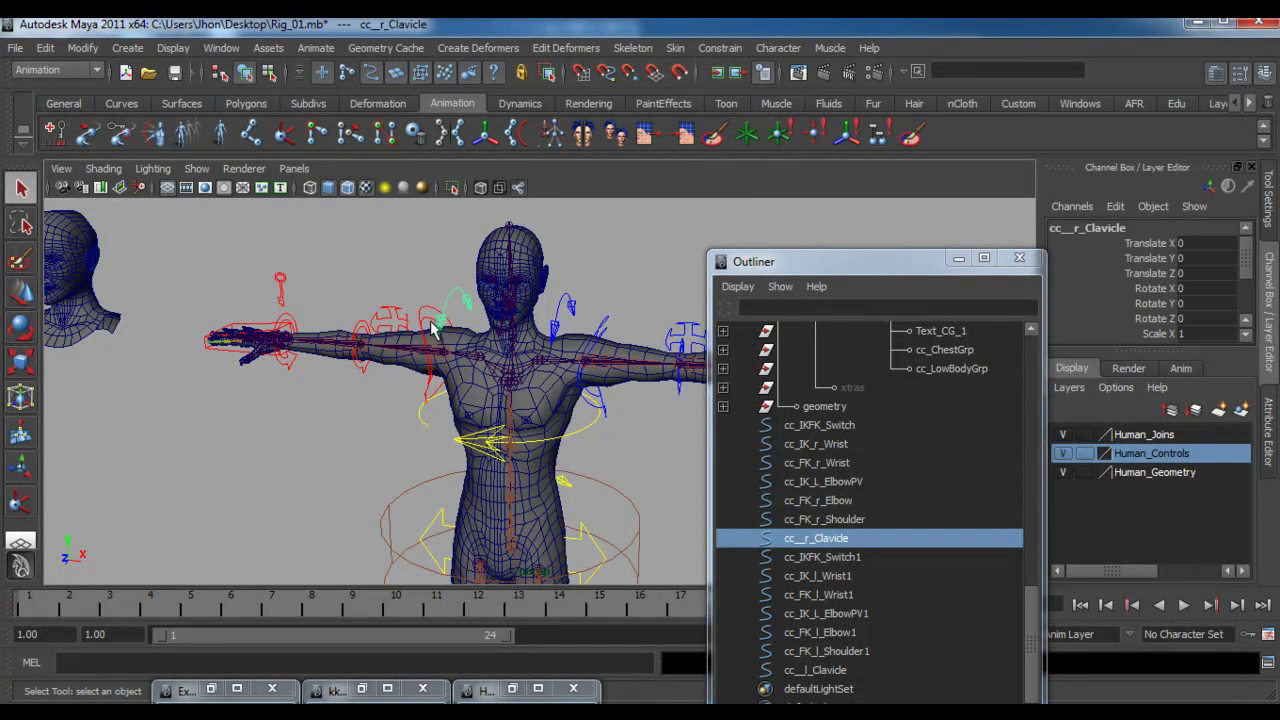
click(420, 318)
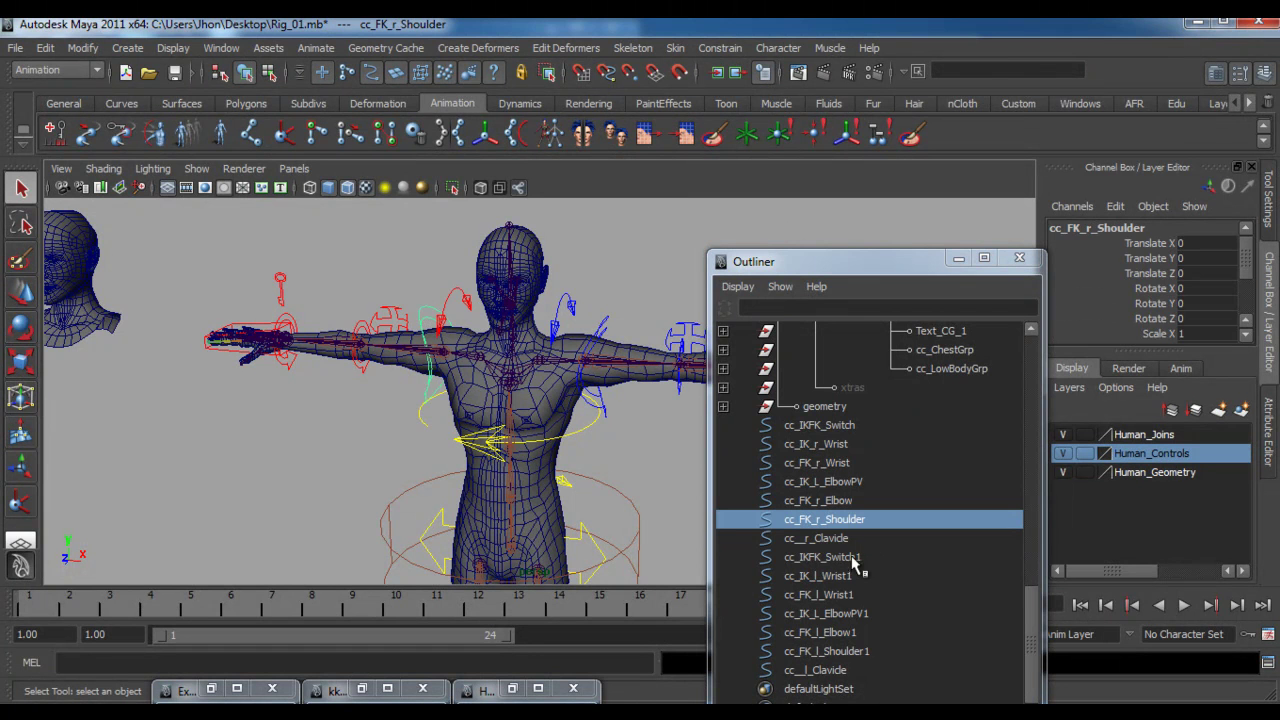
click(844, 484)
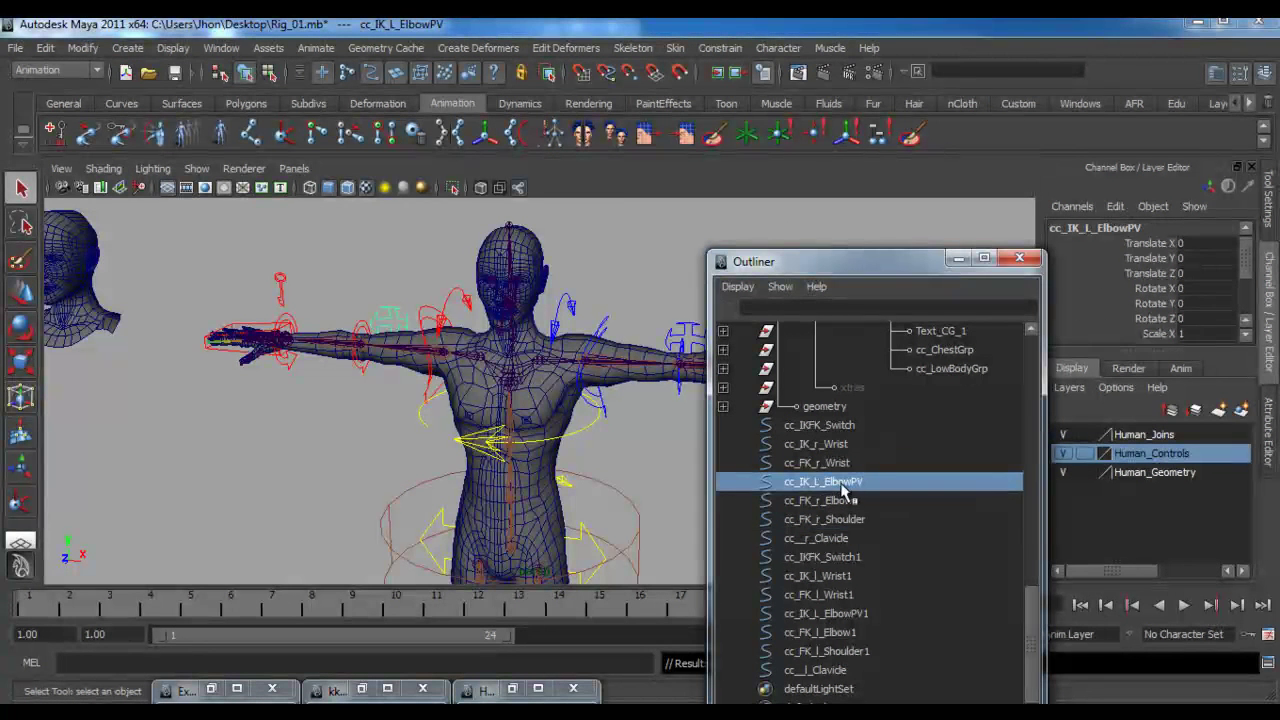
double_click(815, 482)
text(r)
key(Return)
- Try to drop the number from the left IKFK switch's name, and rename the left wrist controls cc_IK_l_Wrist and cc_FK_l_Wrist
double_click(860, 557)
double_click(853, 580)
click(858, 578)
key(BackSpace)
double_click(859, 594)
click(860, 593)
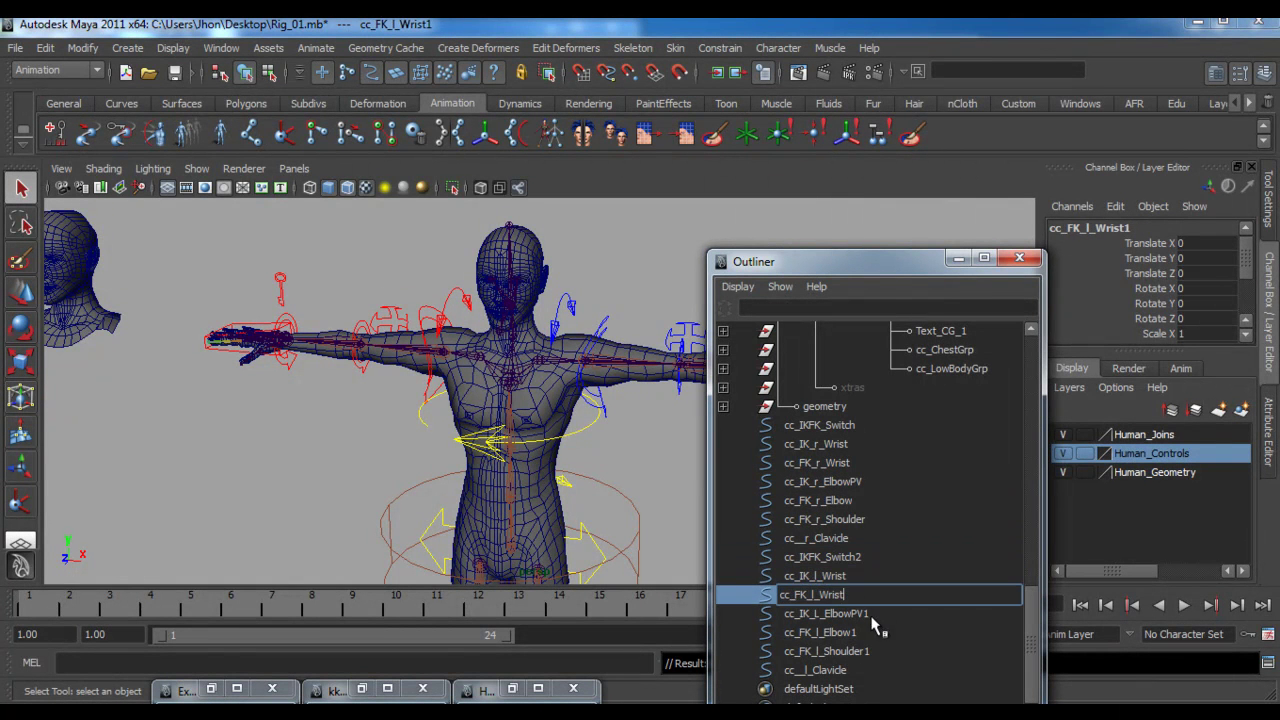
key(Return)
- Remove the trailing 1 from the names of the left elbow pole vector, FK elbow and FK shoulder controls
double_click(876, 617)
key(BackSpace)
key(Return)
double_click(865, 633)
key(BackSpace)
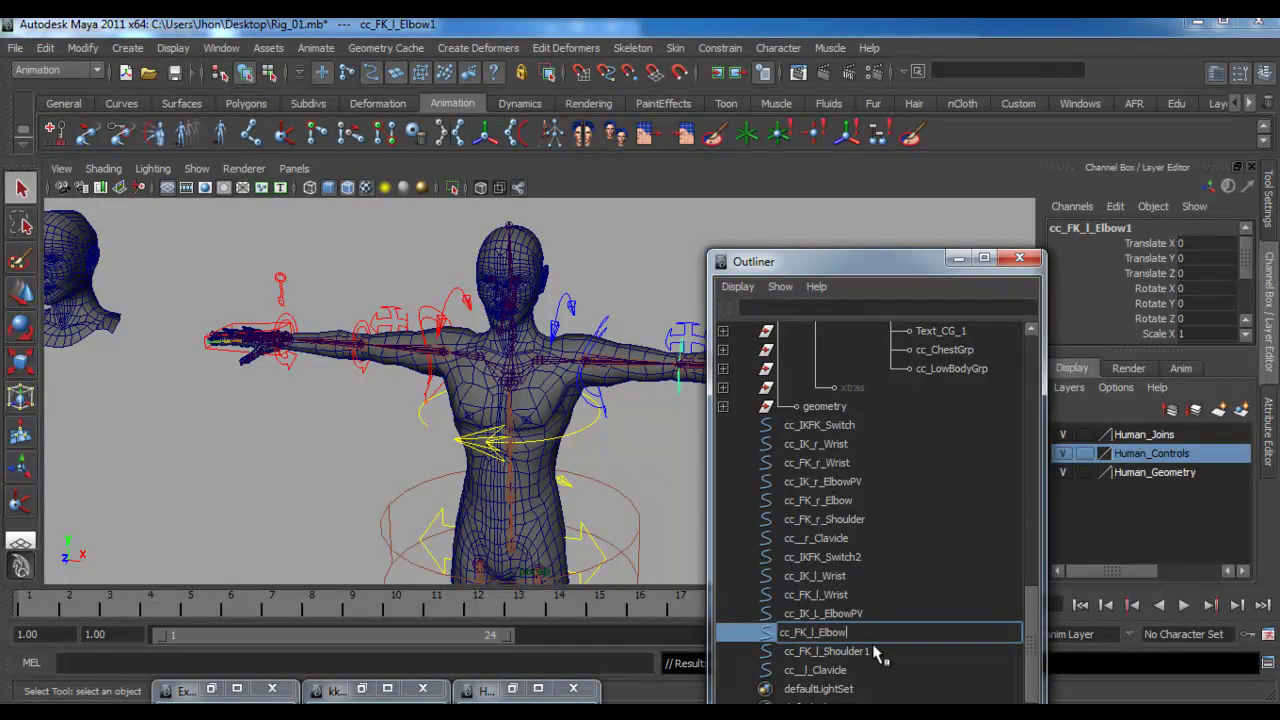
key(Return)
double_click(877, 651)
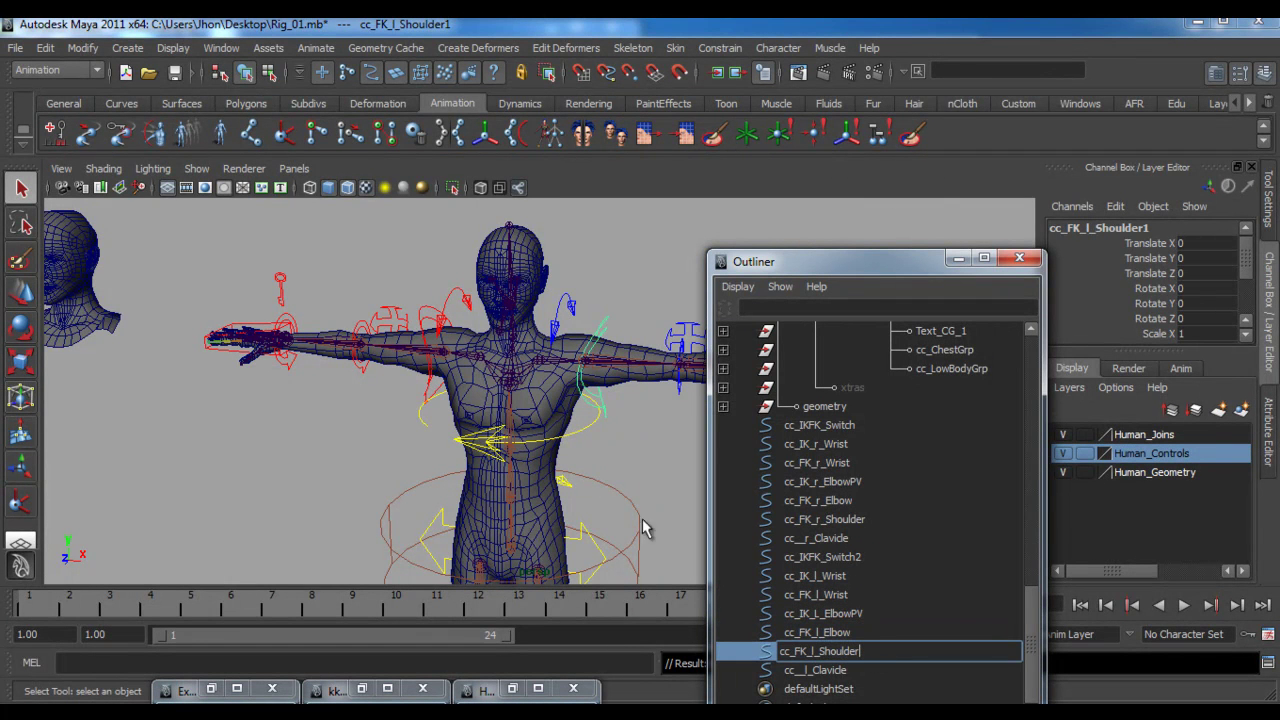
click(795, 539)
- Rename the left IKFK switch control to cc_IKFK_Switch3
click(857, 562)
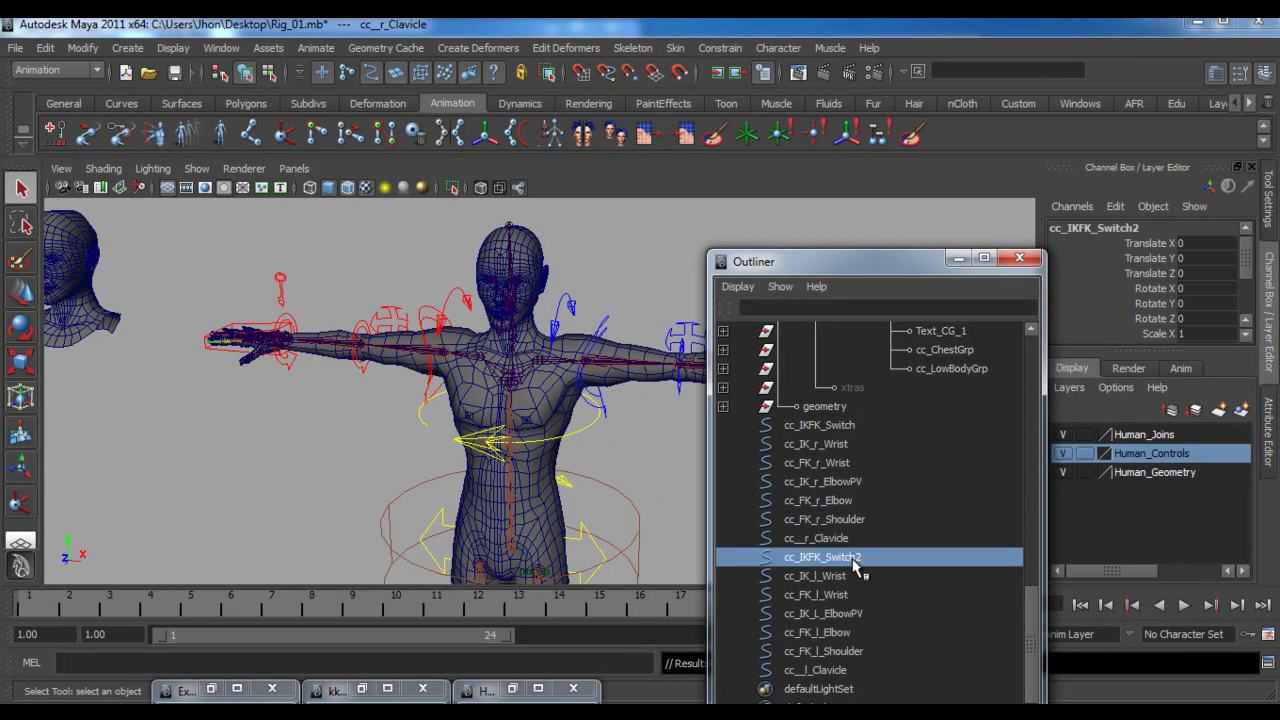
double_click(858, 557)
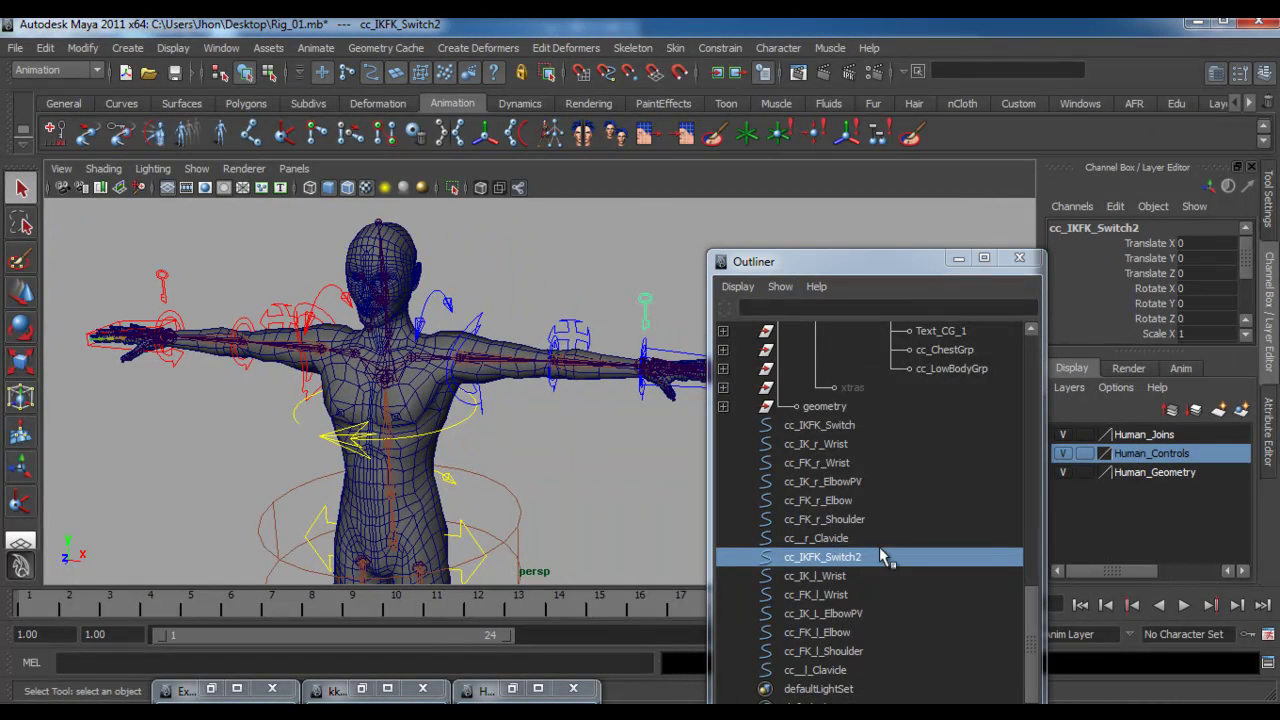
click(876, 555)
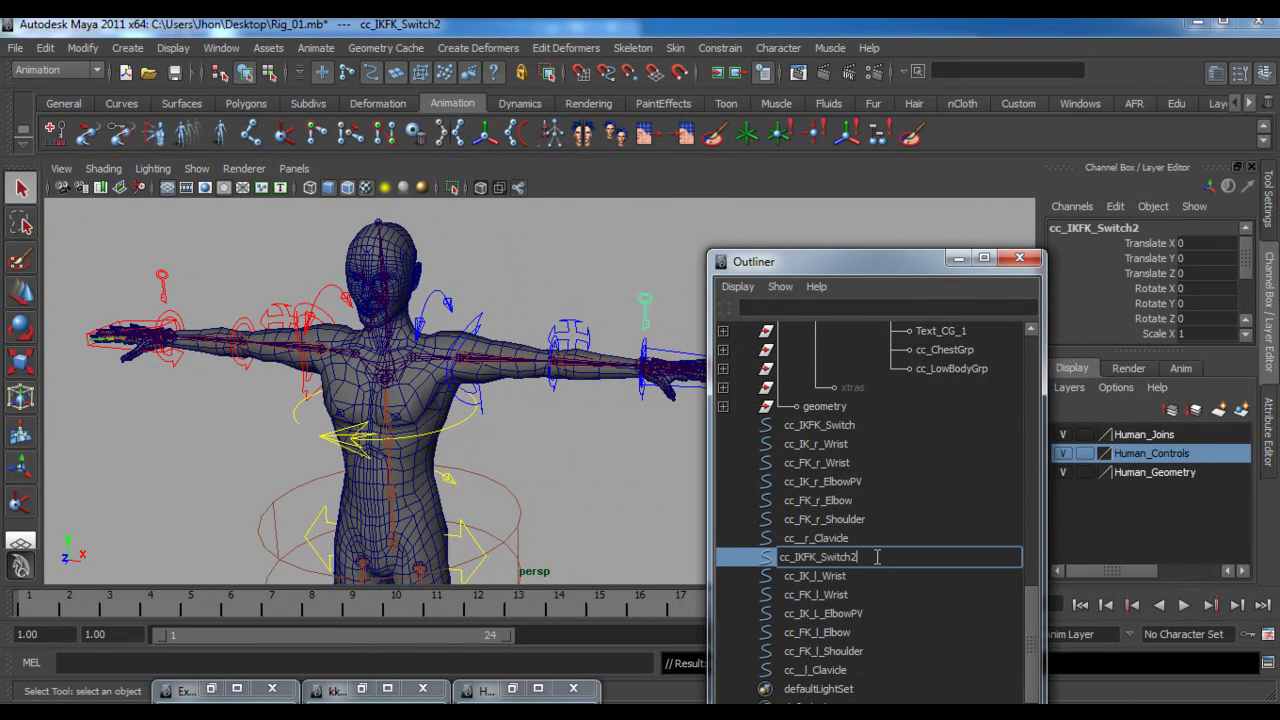
text(3)
key(Return)
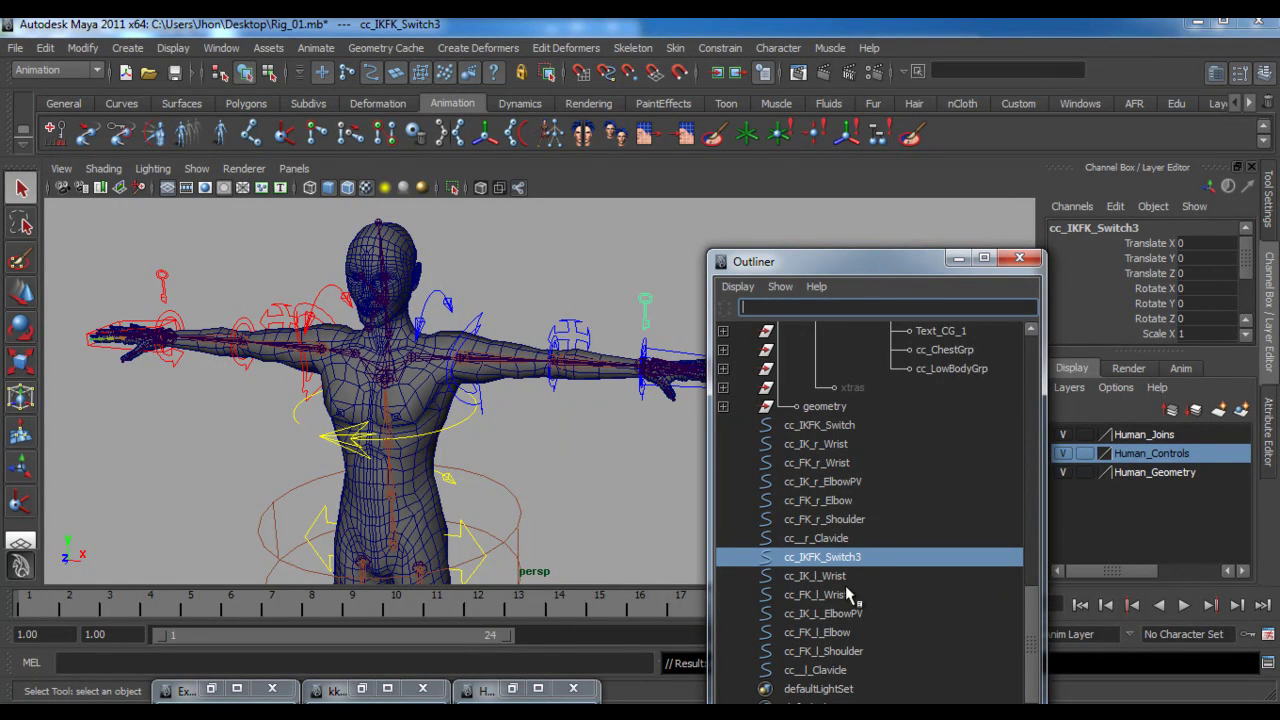
- Rename the right arm's IKFK switch control to cc_IKFK_l_Switch
click(834, 425)
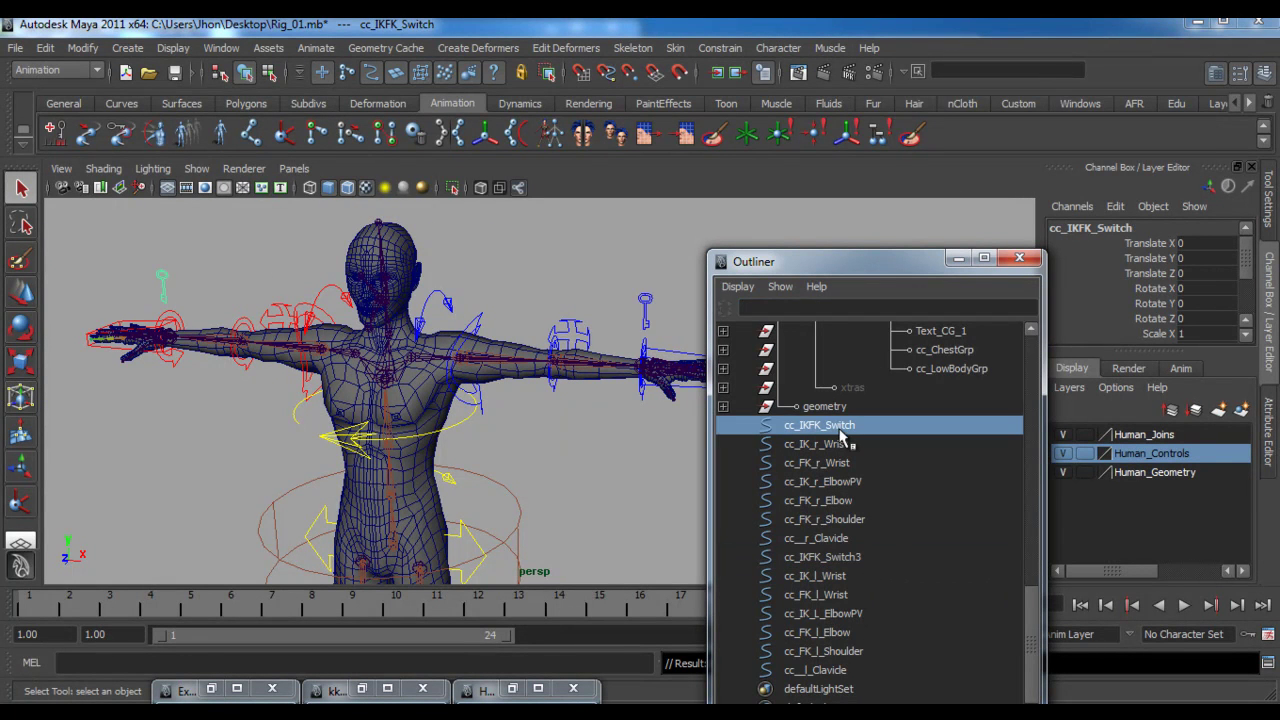
double_click(836, 427)
click(878, 432)
text(l_)
key(Return)
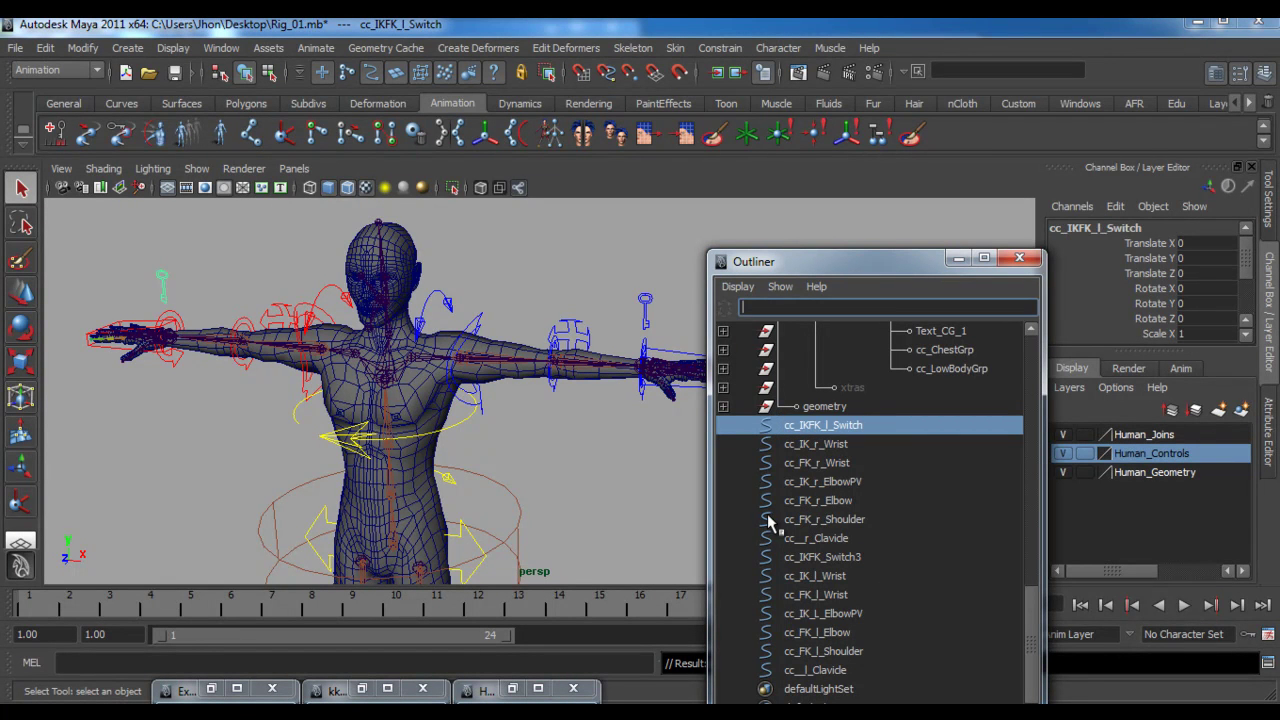
- Rename the right arm's IKFK switch control to cc_IKFK_r_Switch
double_click(838, 559)
click(821, 556)
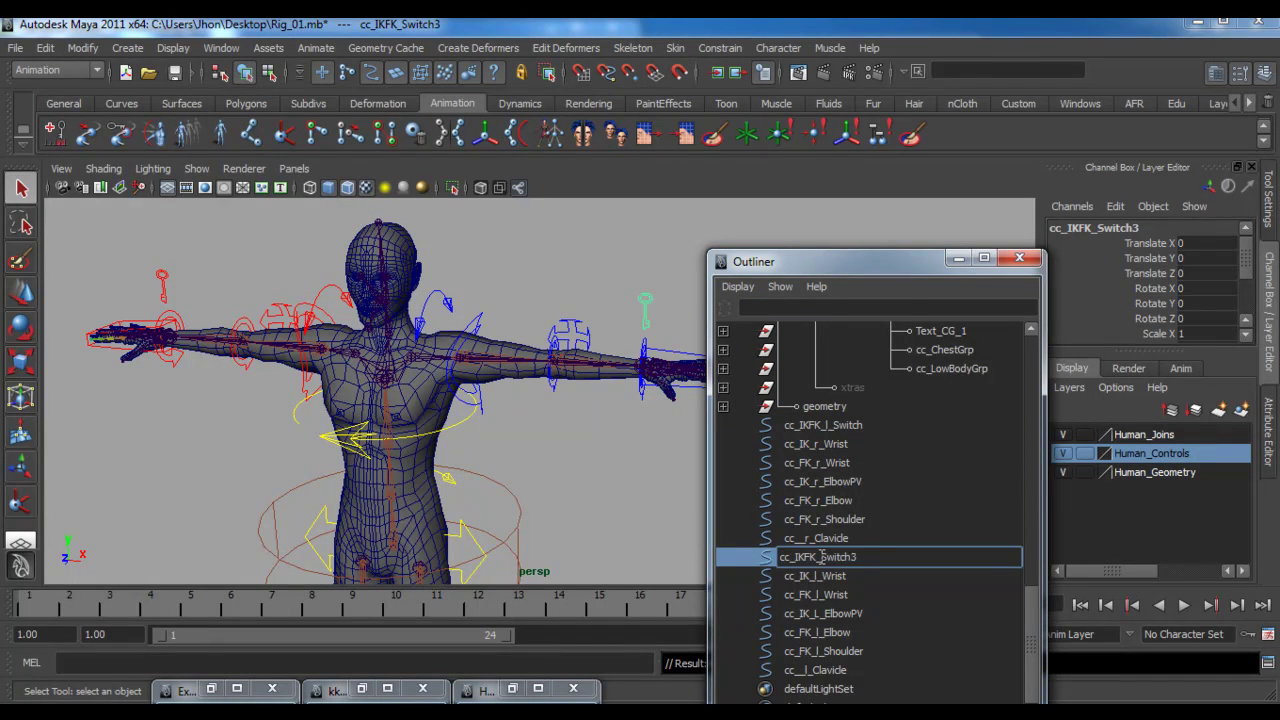
double_click(822, 424)
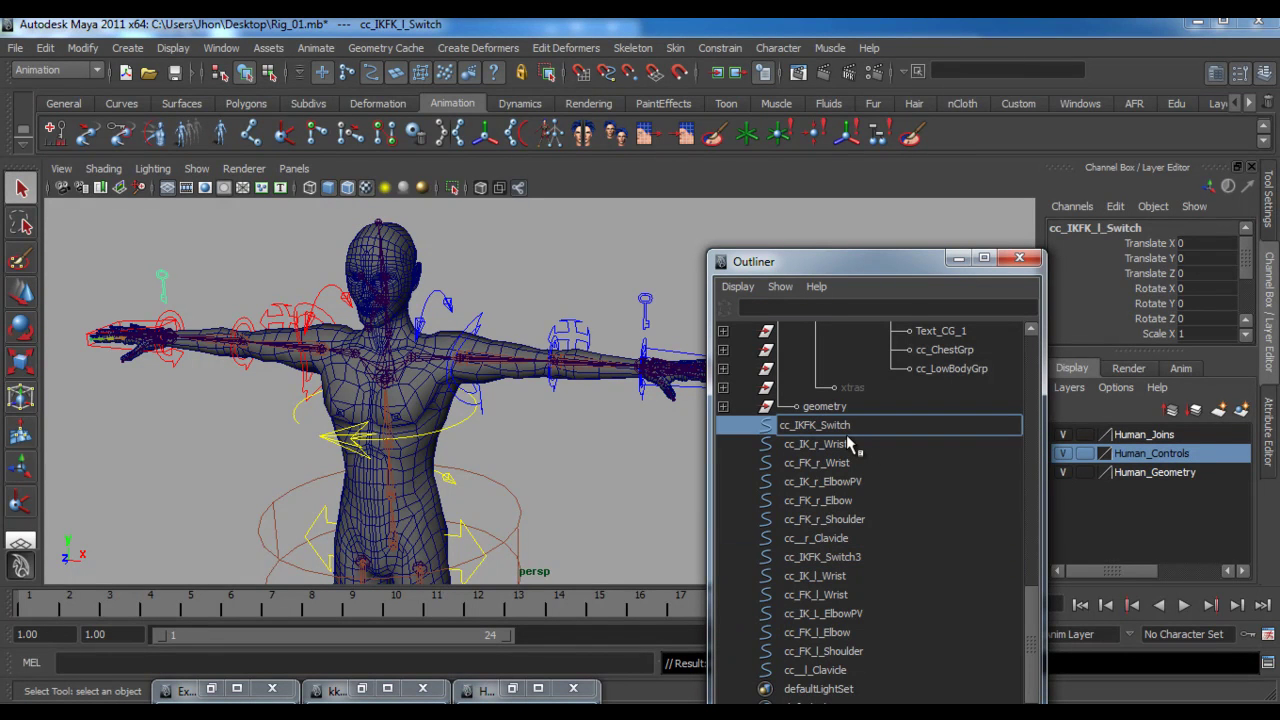
key(Return)
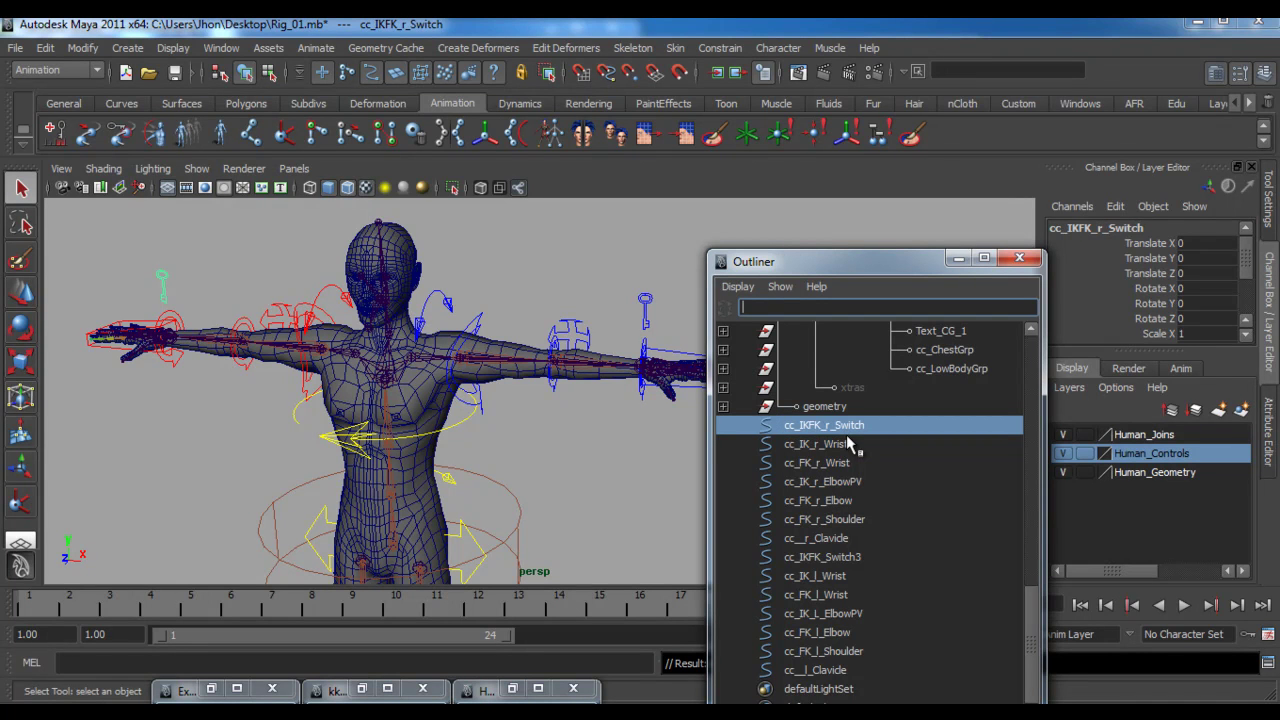
double_click(831, 426)
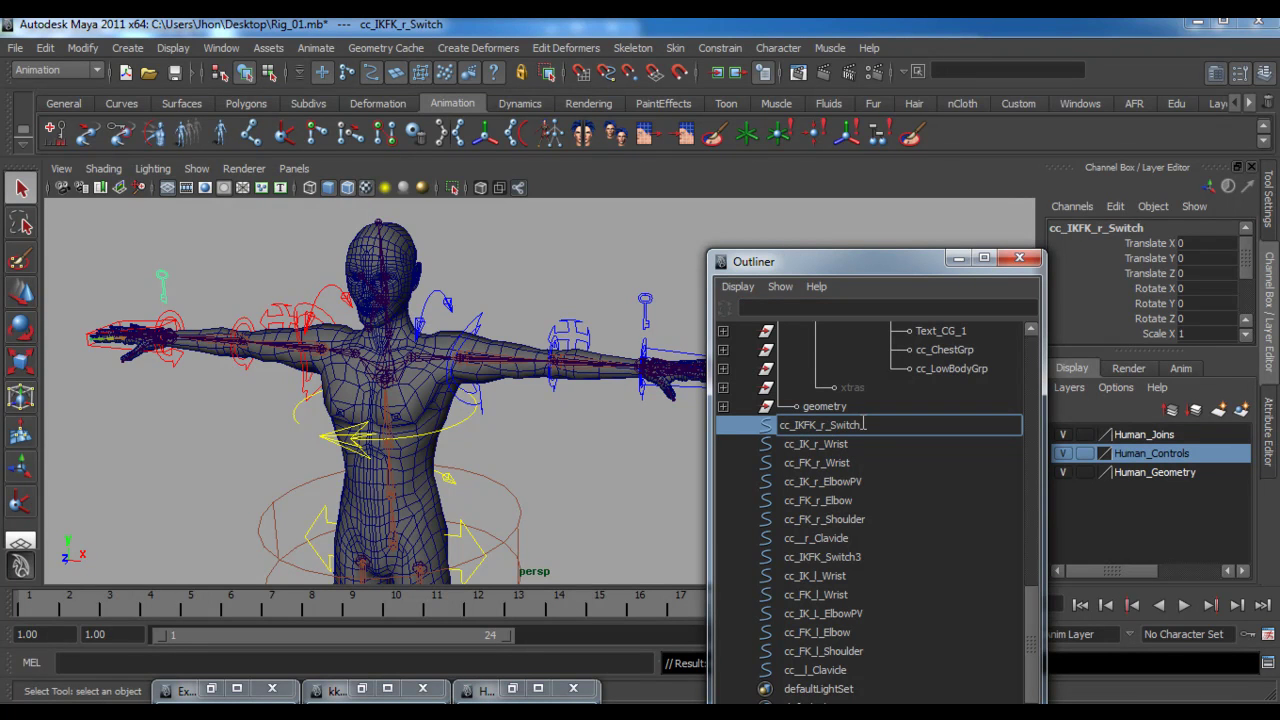
- Rename the left arm's IKFK switch control to cc_IKFK_l_Switch
double_click(845, 557)
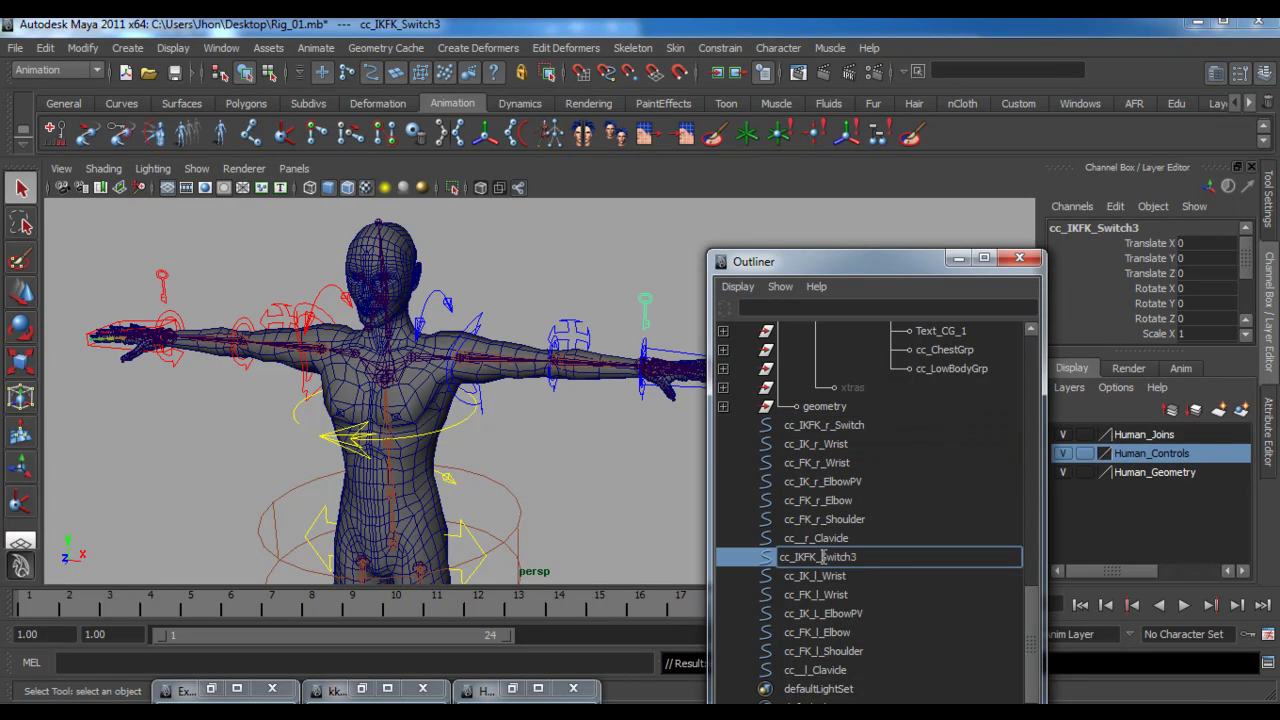
text(l_)
key(BackSpace)
key(Return)
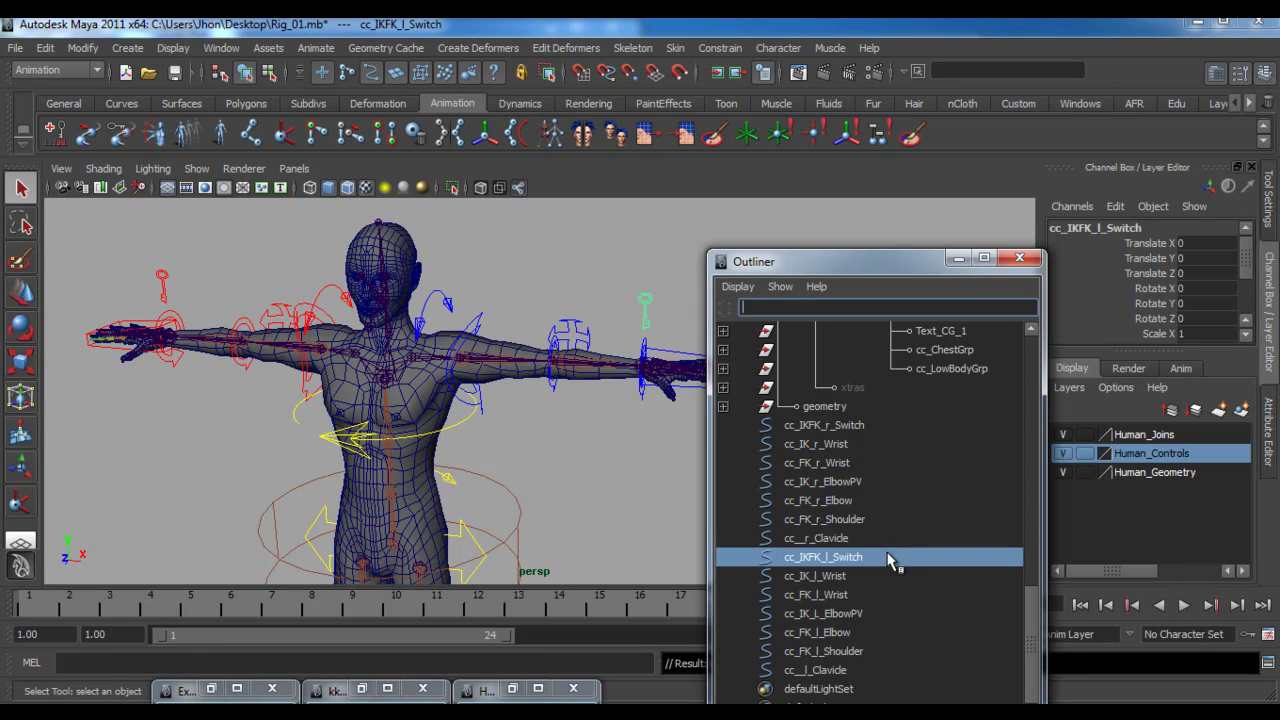
- Change the capital L to lowercase in the left elbow pole vector control's name, giving cc_IK_l_ElbowPV
double_click(845, 614)
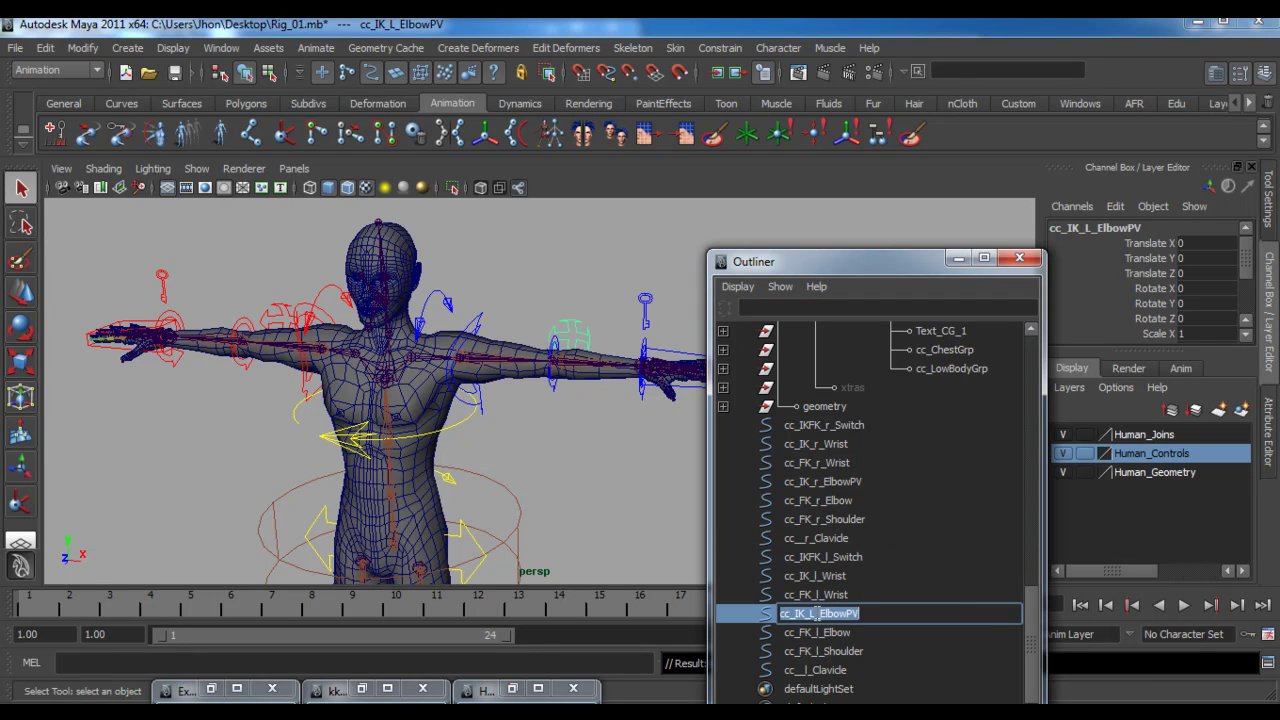
key(BackSpace)
text(l)
key(Return)
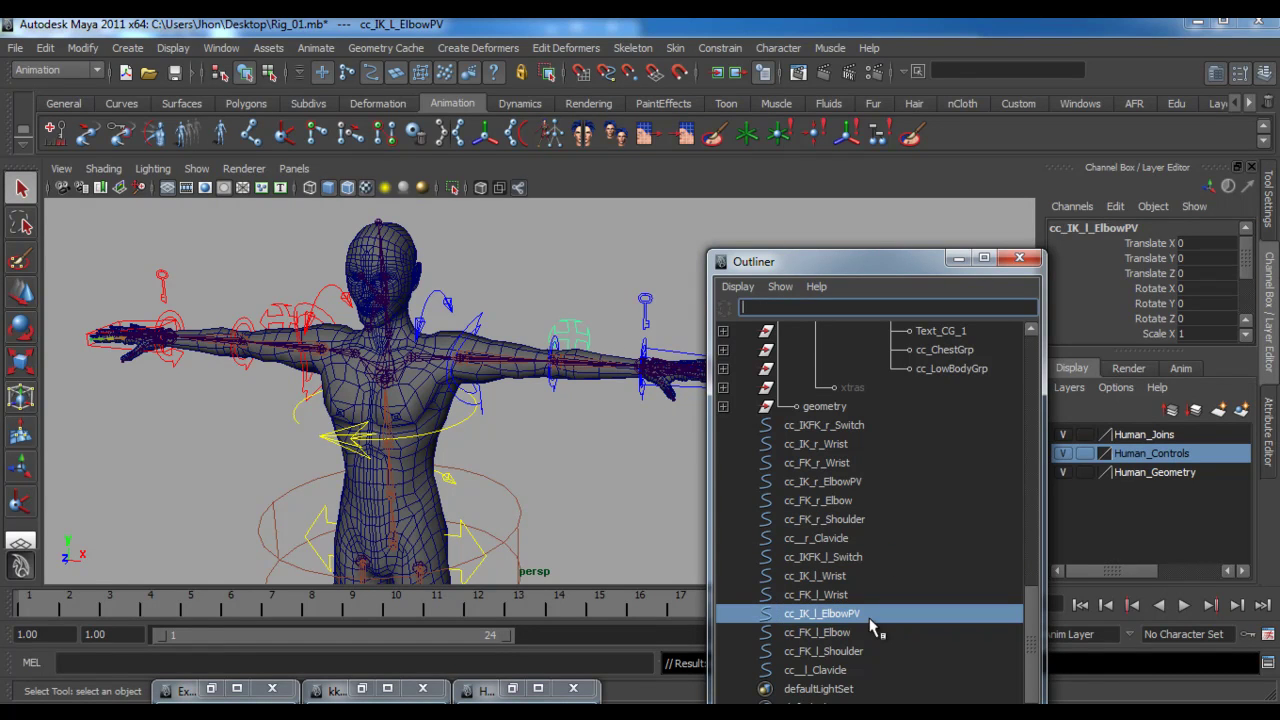
- Check the naming by selecting the seven right arm controls and the seven left arm controls as separate sets in the Outliner
alt+drag(500, 365, 545, 437)
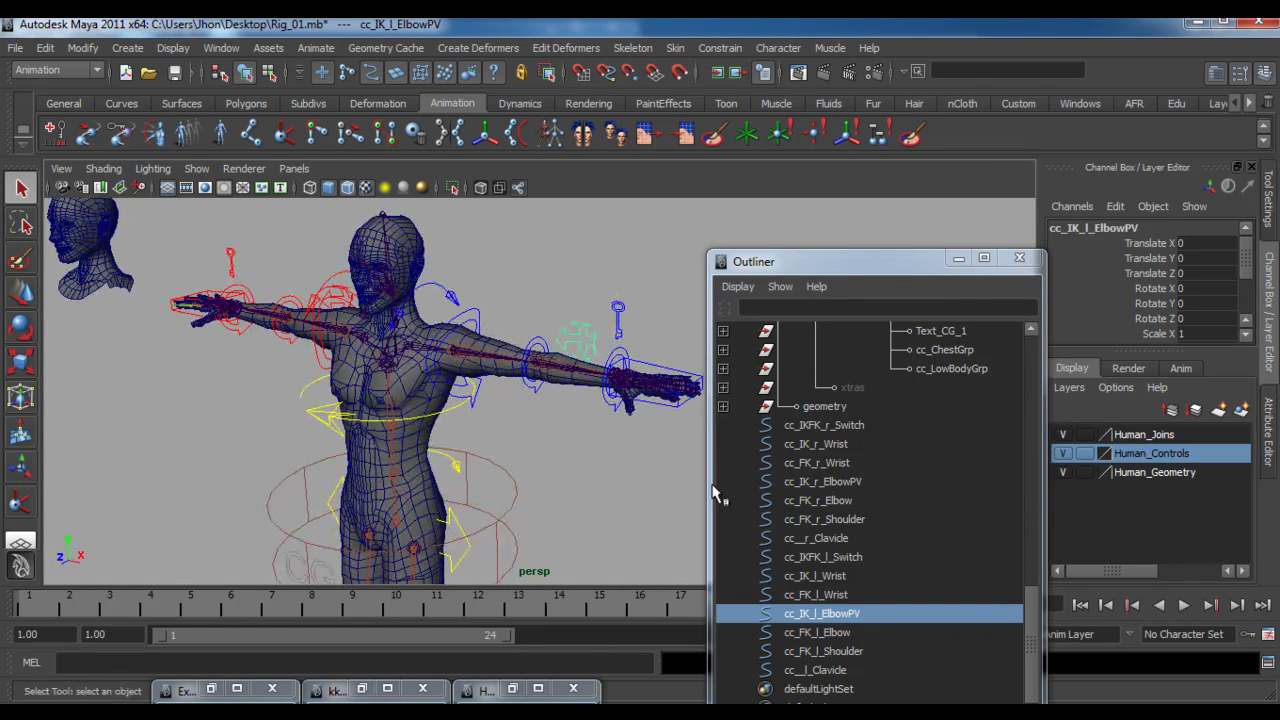
click(813, 426)
shift+click(832, 519)
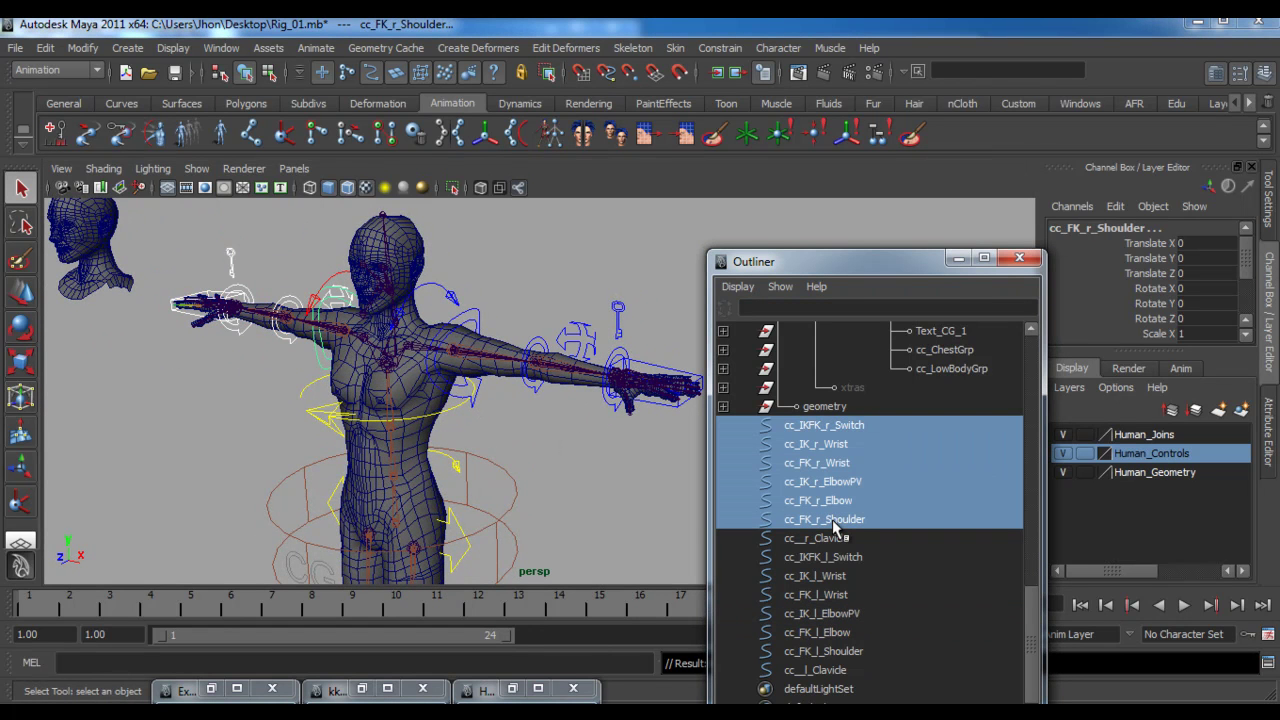
shift+click(836, 538)
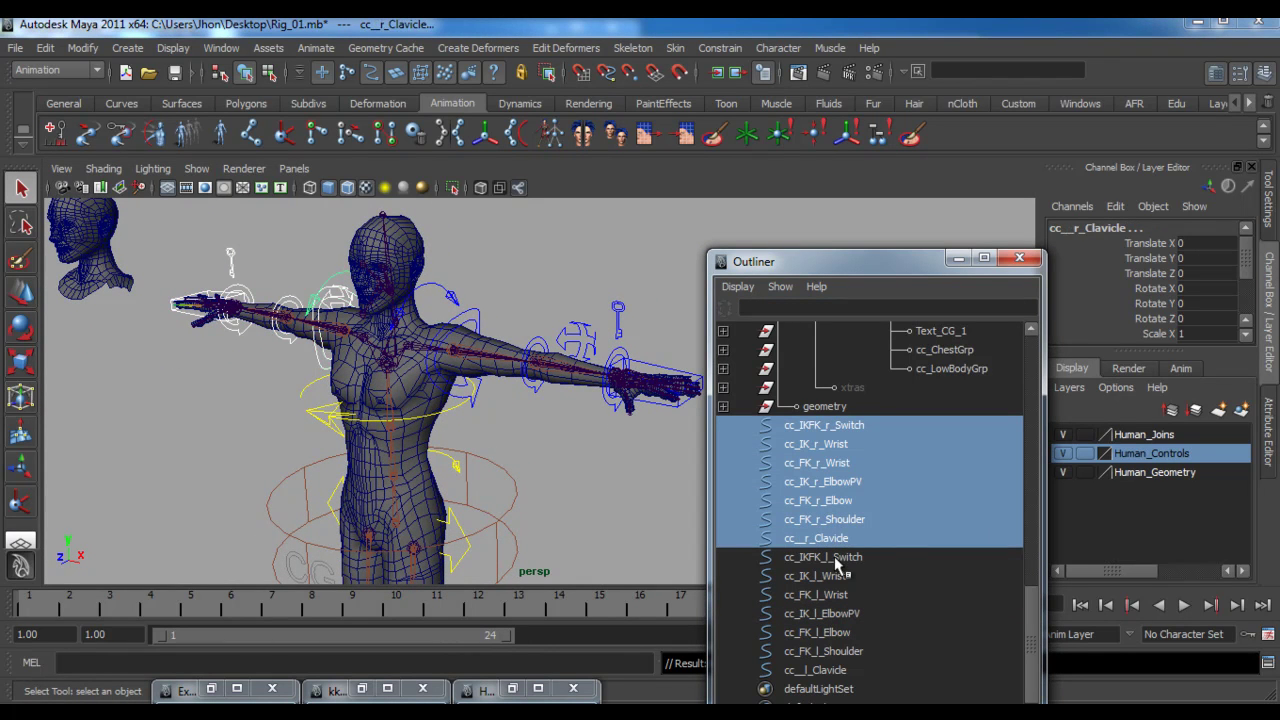
click(834, 556)
shift+click(830, 670)
alt+drag(371, 523, 423, 509)
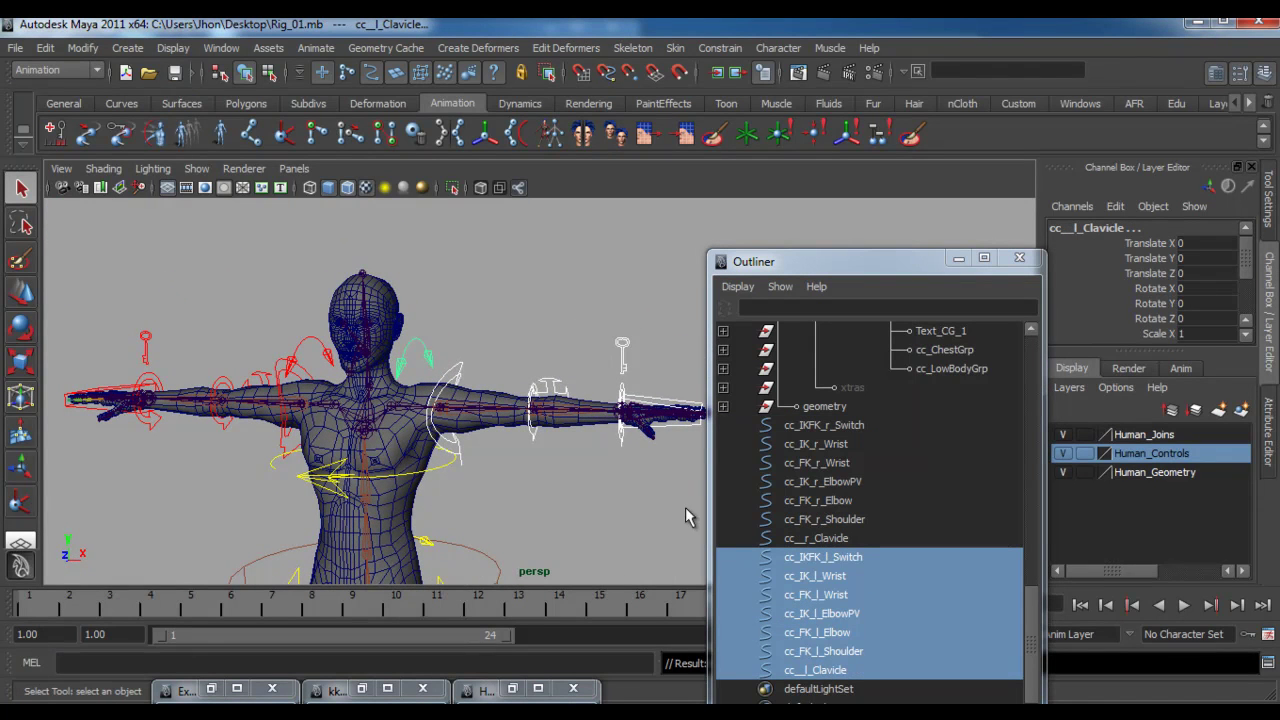
- Group the left clavicle control on its own and name the group cc__l_ClavicleGrp
click(419, 336)
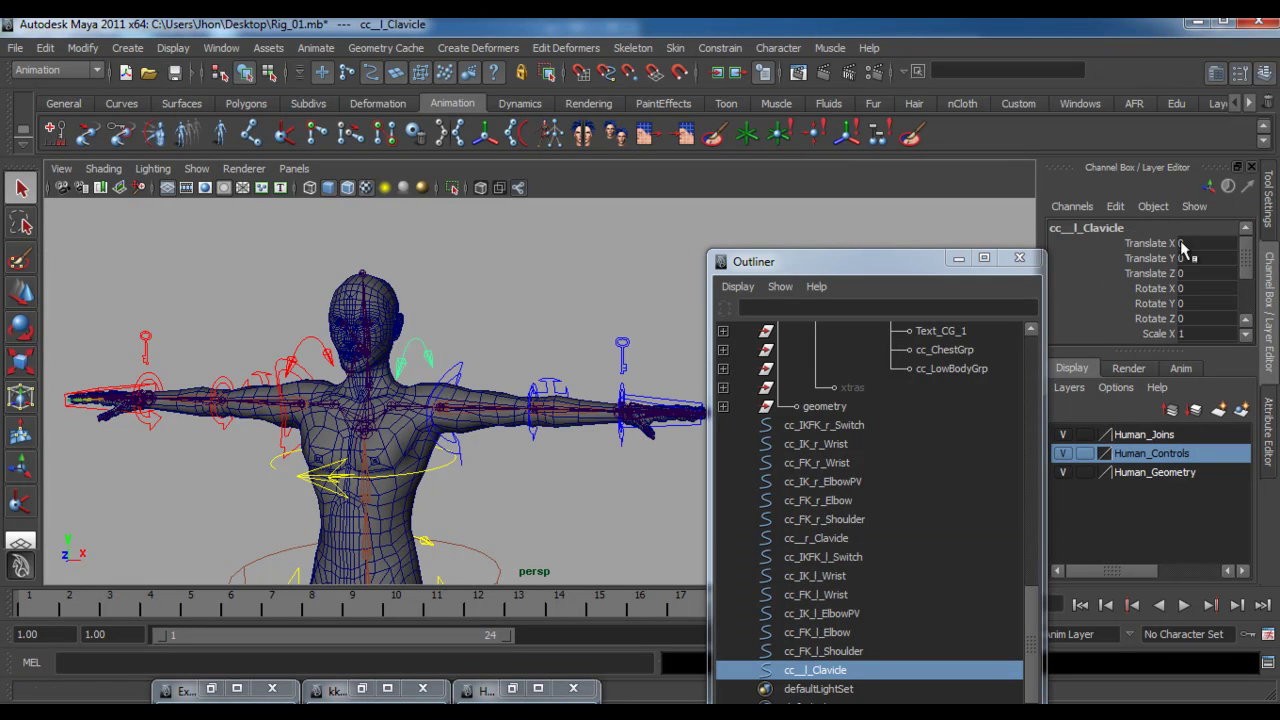
double_click(1130, 229)
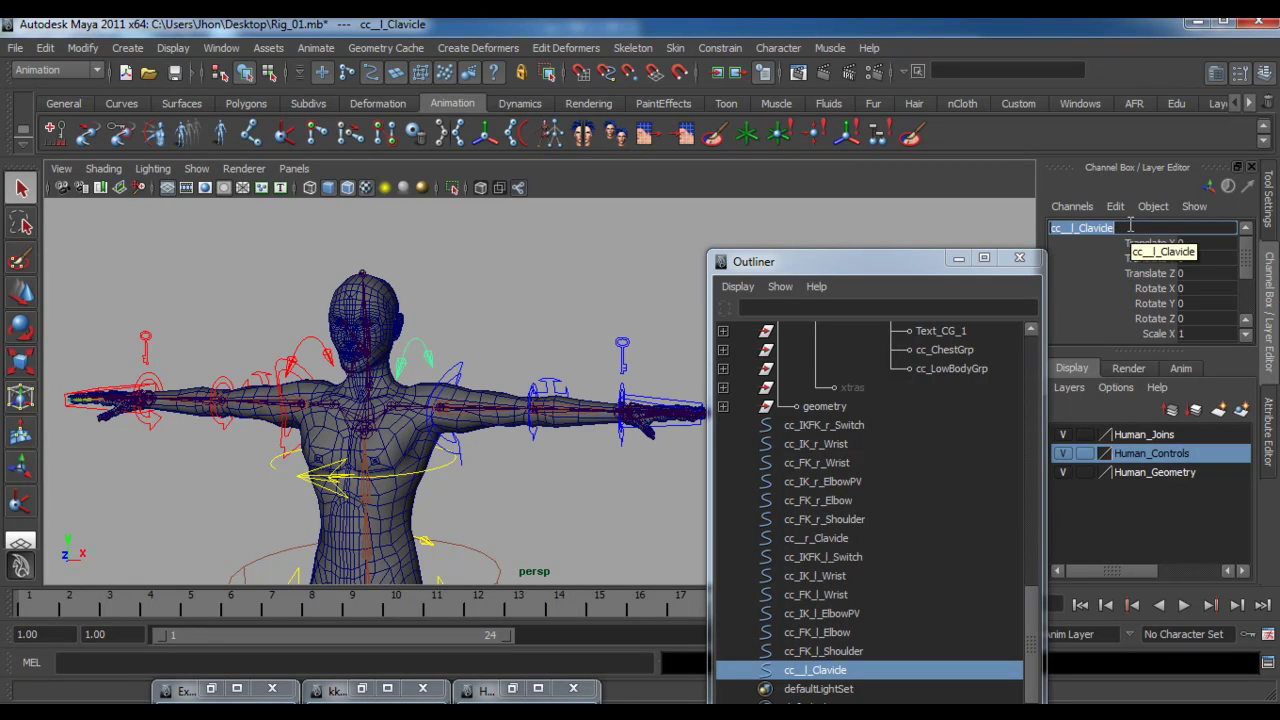
key(ctrl+g)
double_click(1081, 228)
text(cc_l_Clavicle)
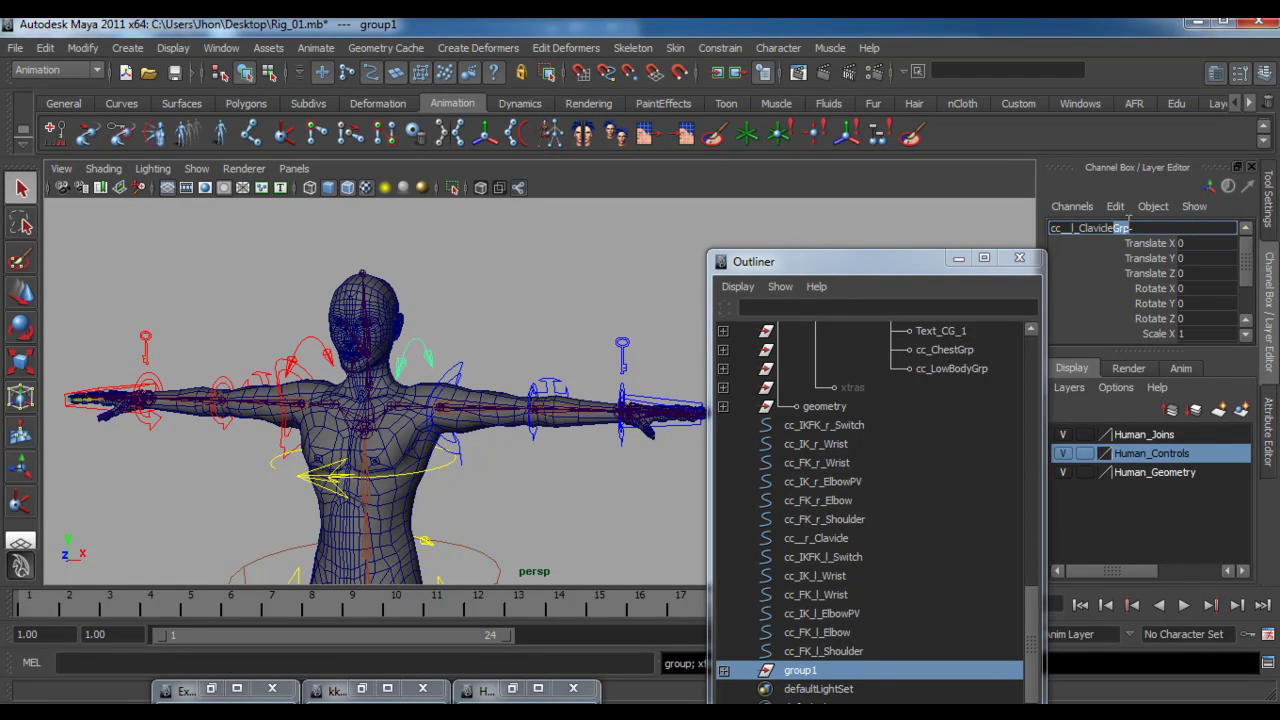
key(Return)
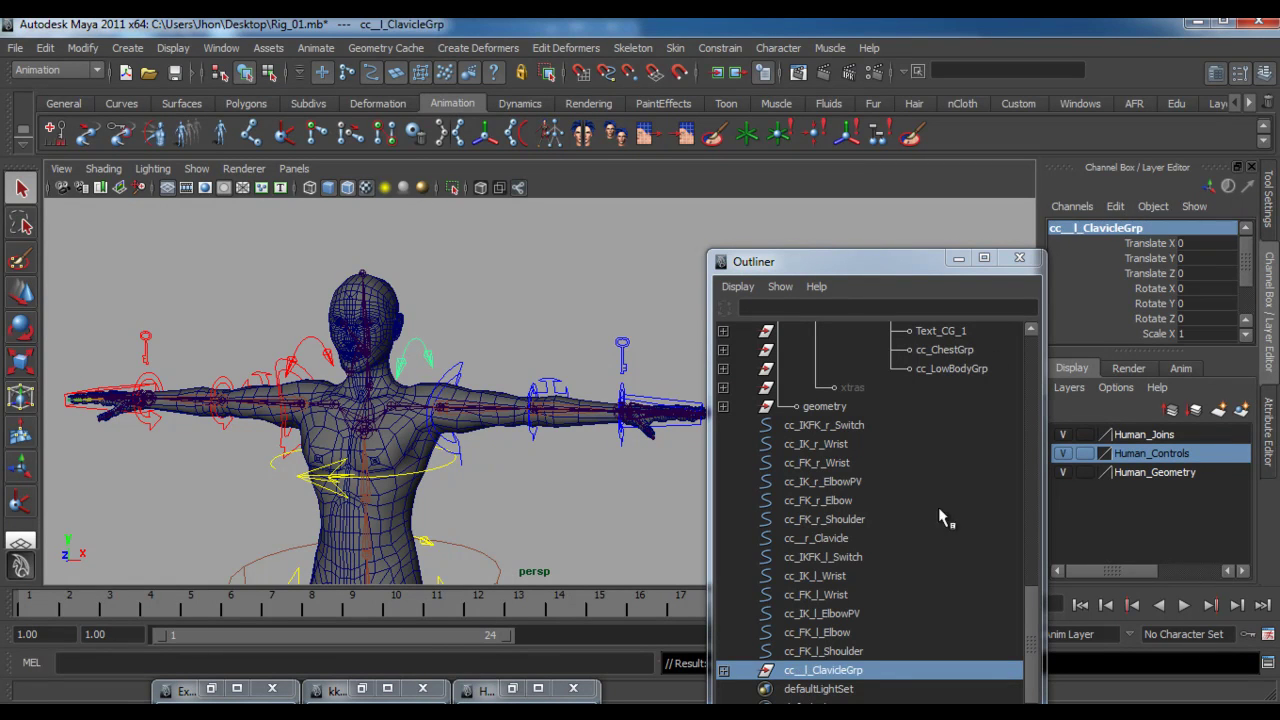
- Group the left FK shoulder control on its own and name the group cc_FK_l_ShoulderGrp
click(453, 372)
double_click(1098, 229)
key(ctrl+c)
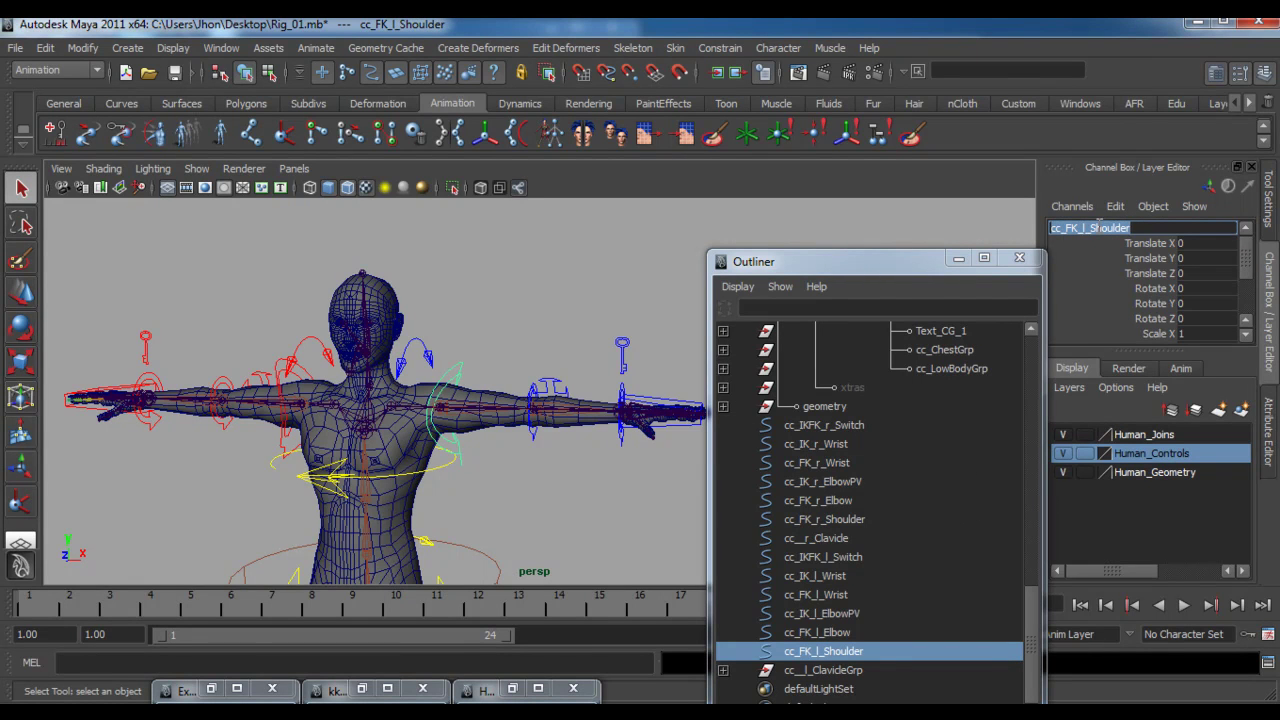
key(Return)
key(ctrl+g)
double_click(1098, 227)
key(ctrl+v)
text(Grp)
key(Return)
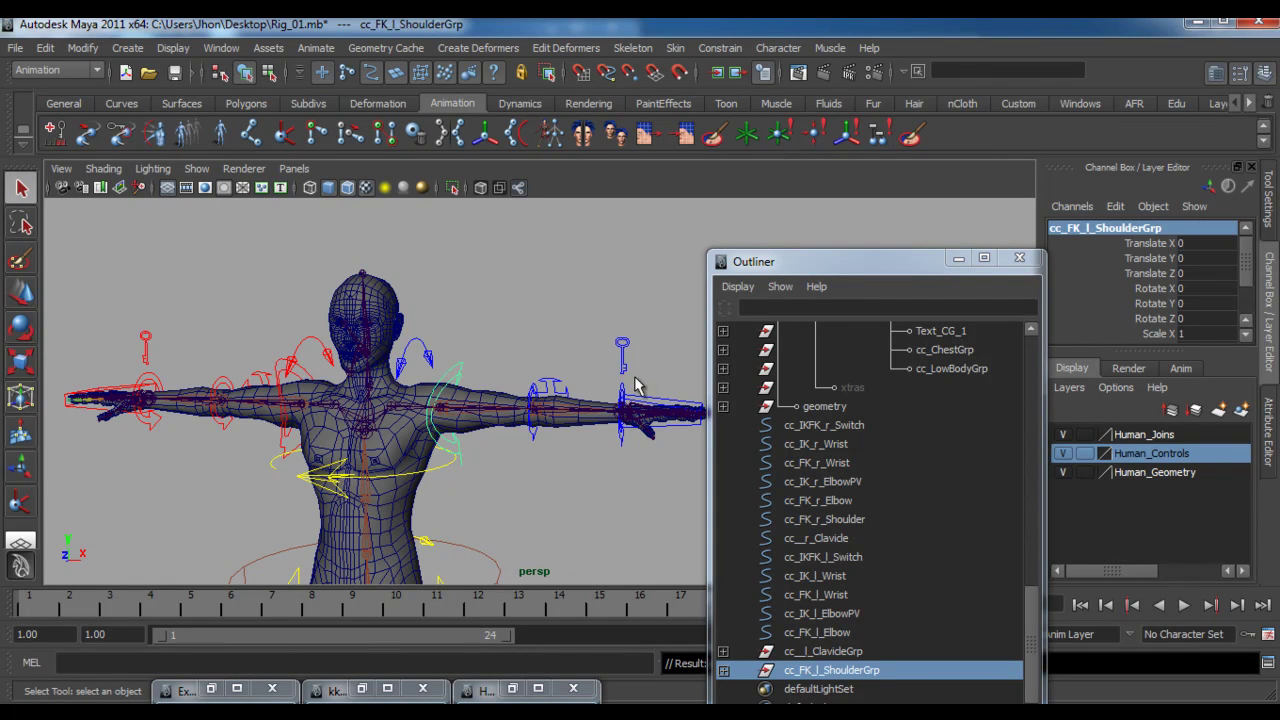
- Group the left FK elbow control on its own and name the group cc_FK_l_ElbowGrp
click(534, 444)
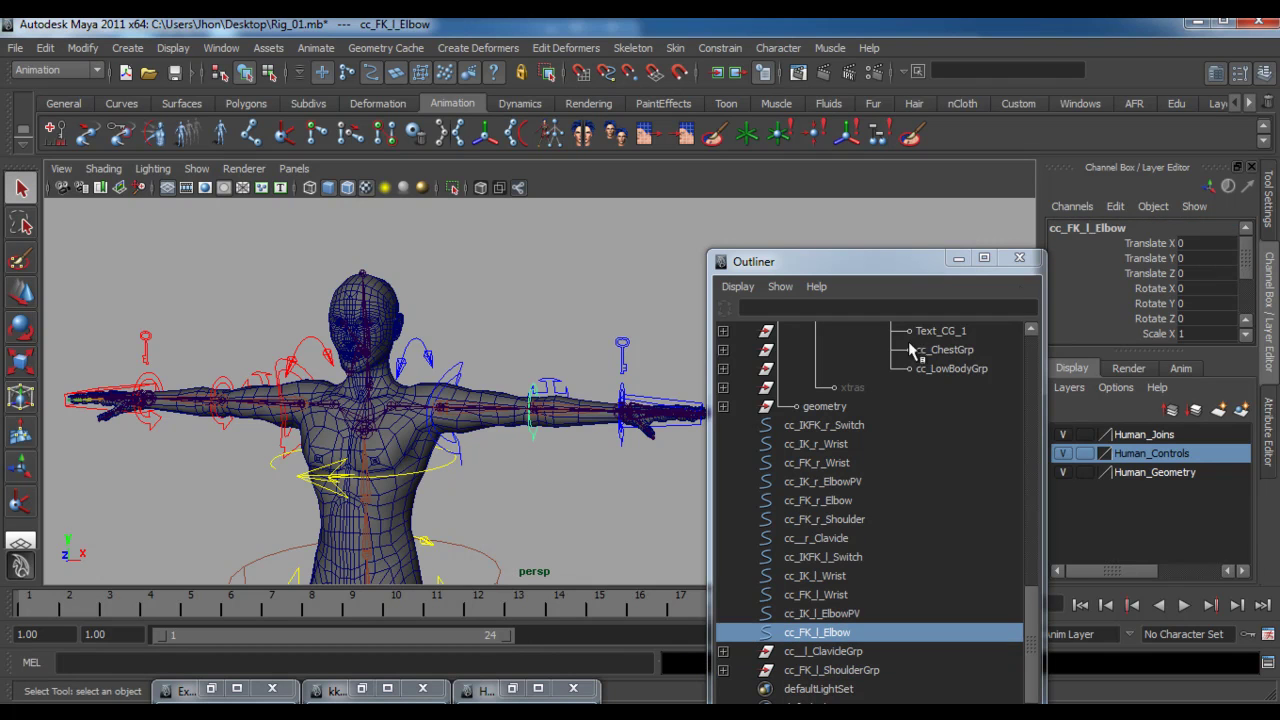
double_click(1070, 228)
key(ctrl+v)
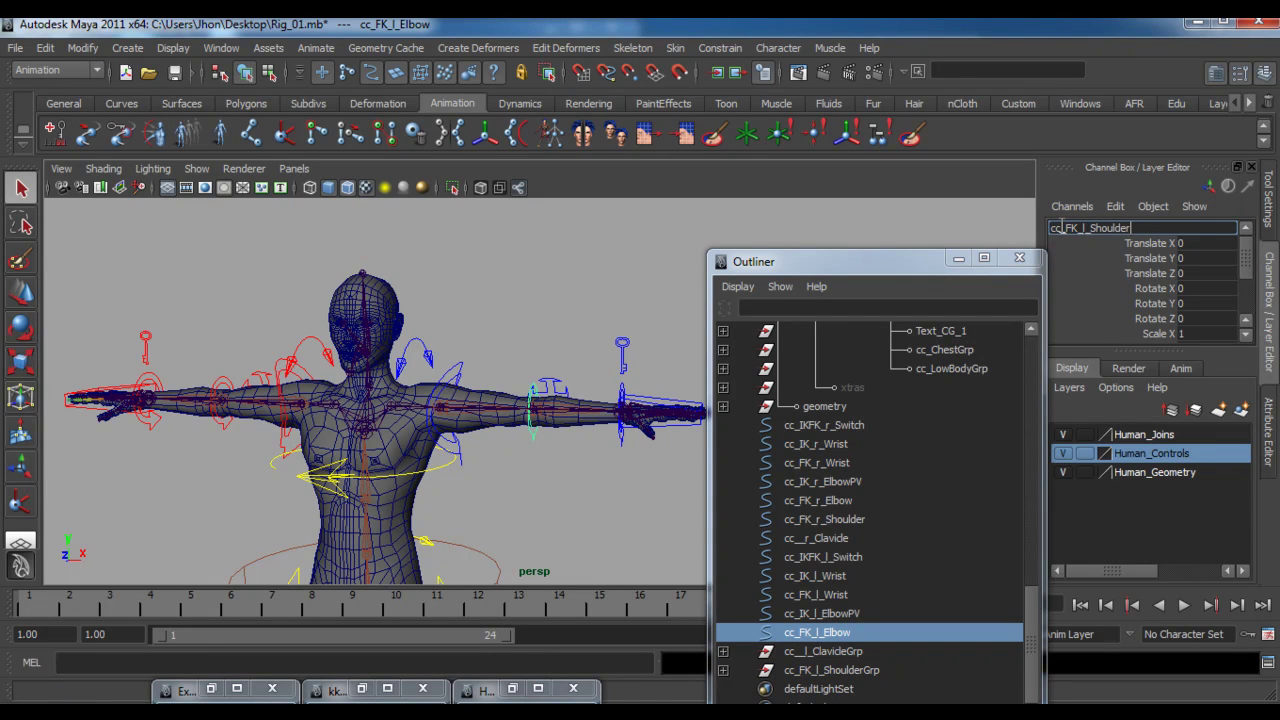
key(ctrl+z)
key(ctrl+c)
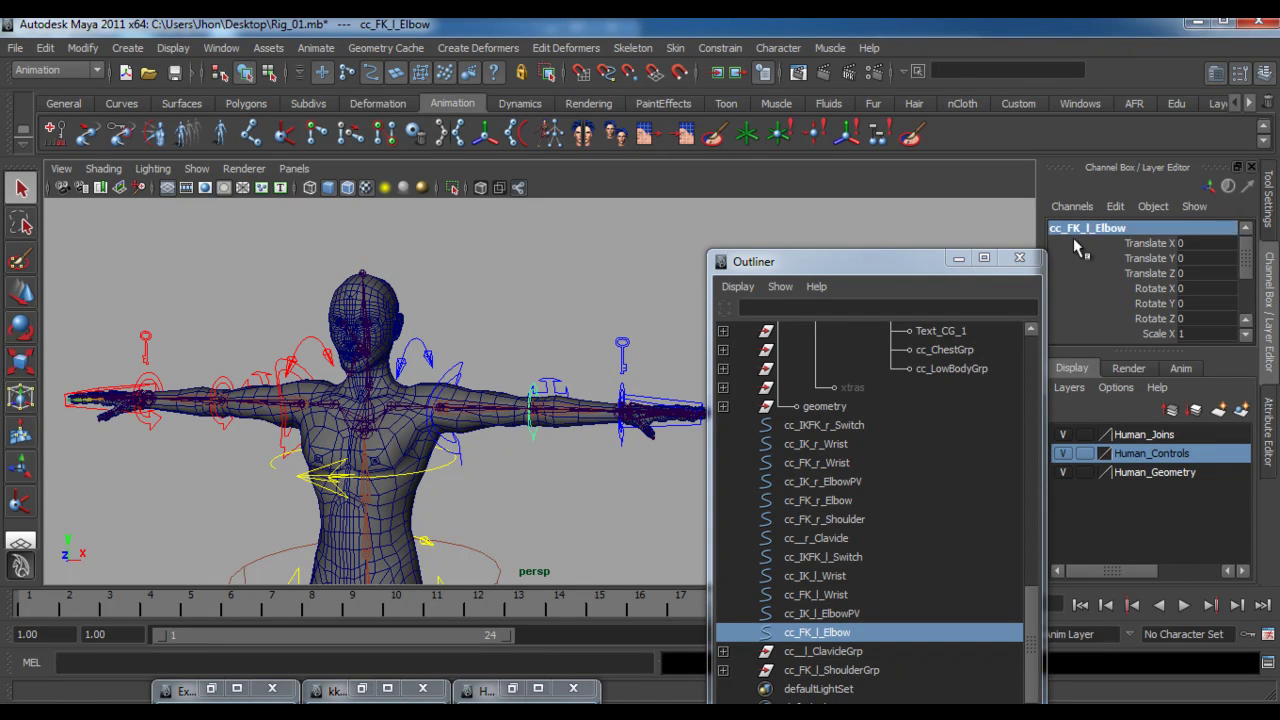
key(ctrl+g)
double_click(1089, 228)
key(ctrl+v)
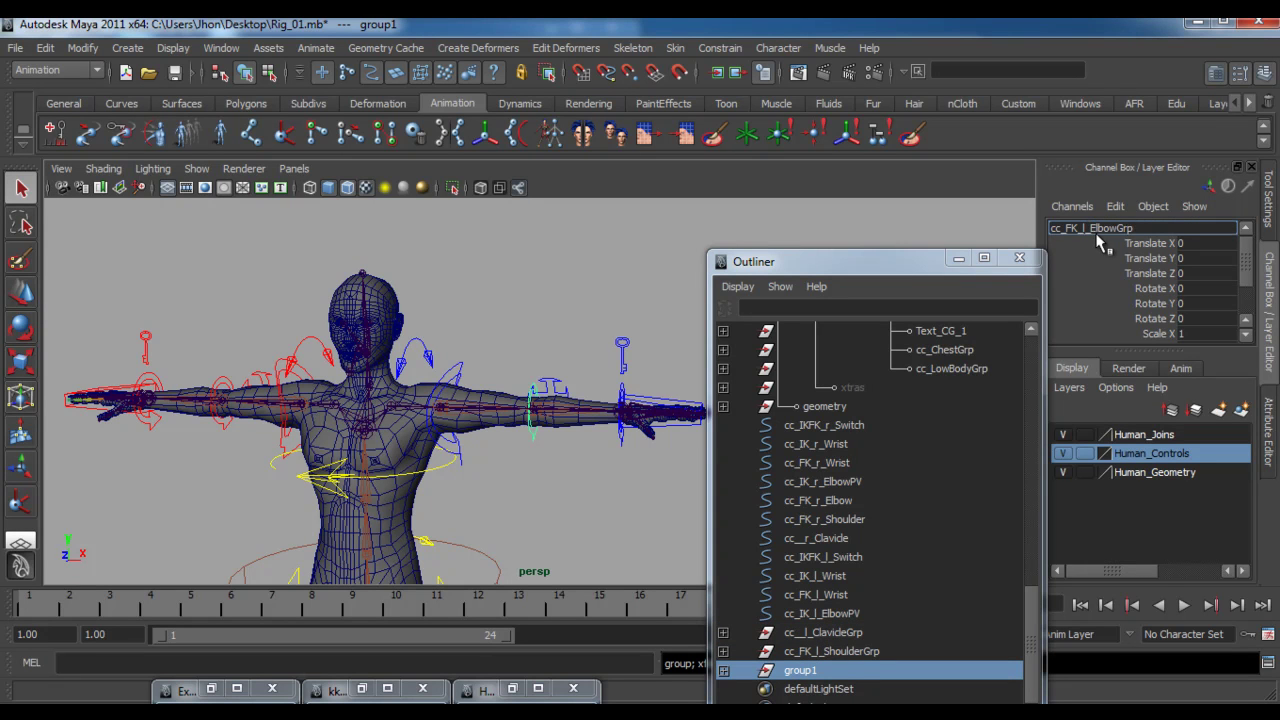
text(Grp)
key(Return)
click(452, 375)
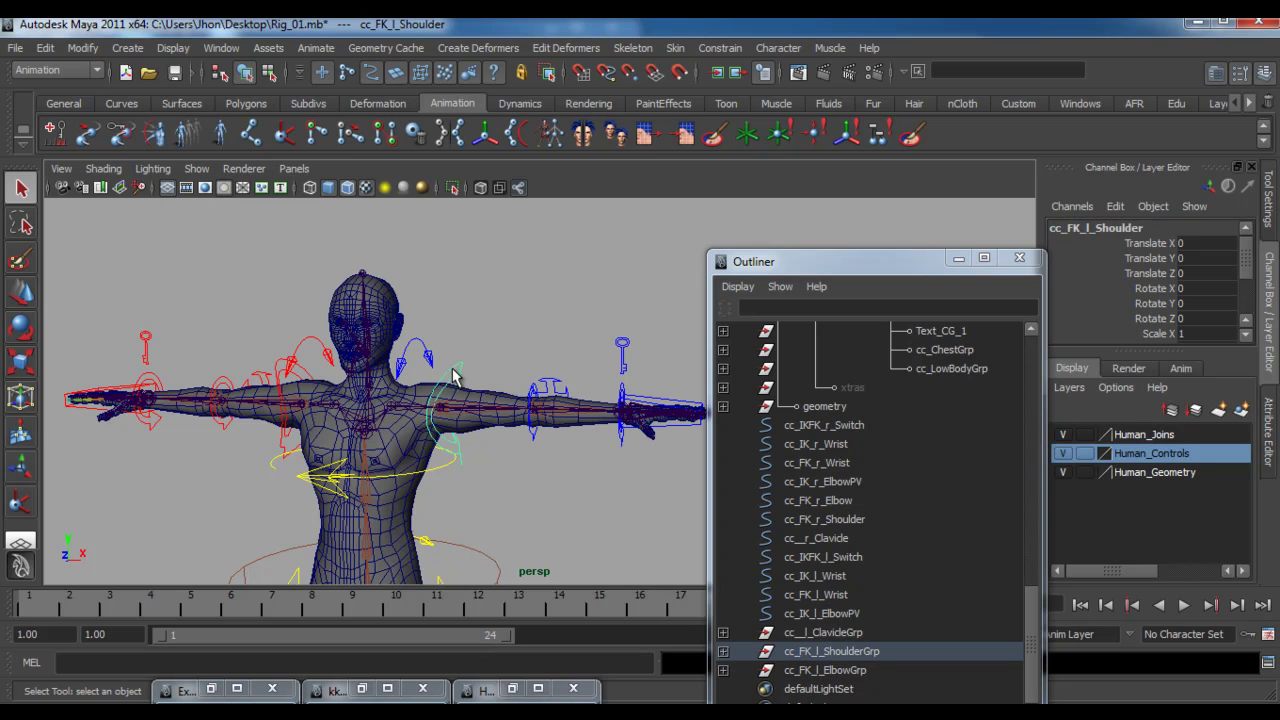
- Group the left IK elbow pole vector control on its own and name the group cc_IK_l_ElbowPVGrp
click(428, 356)
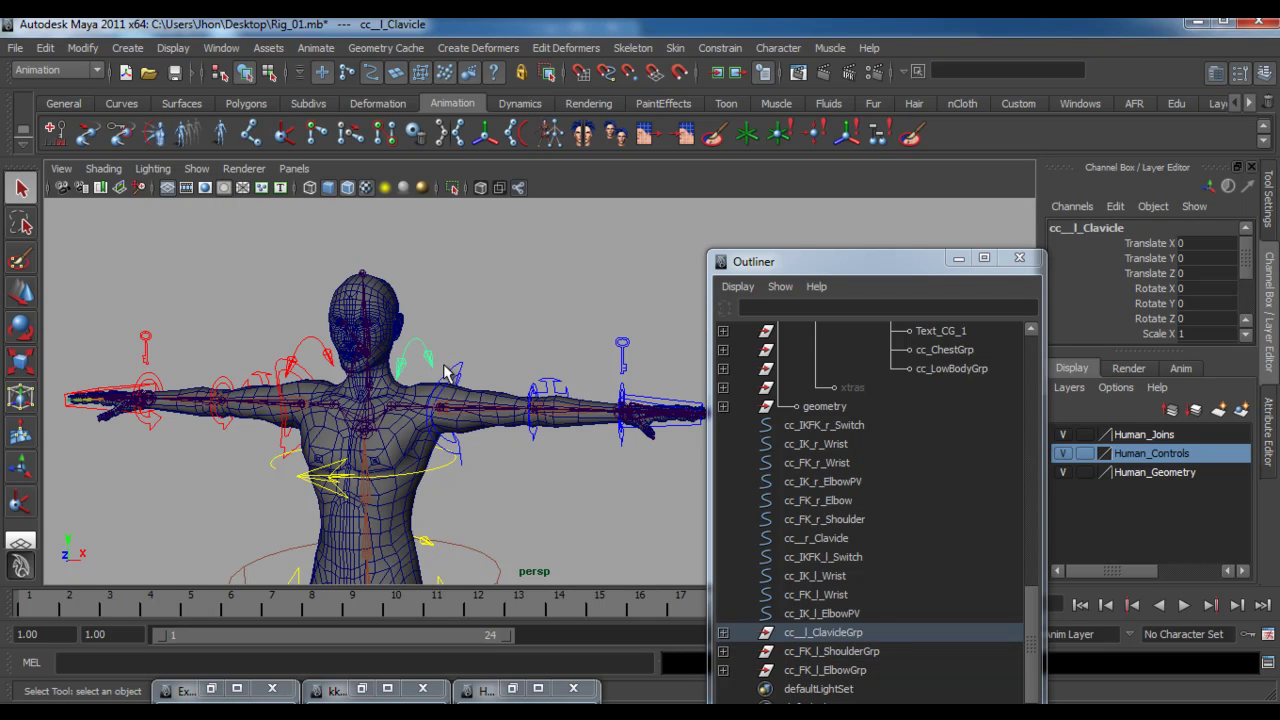
click(457, 372)
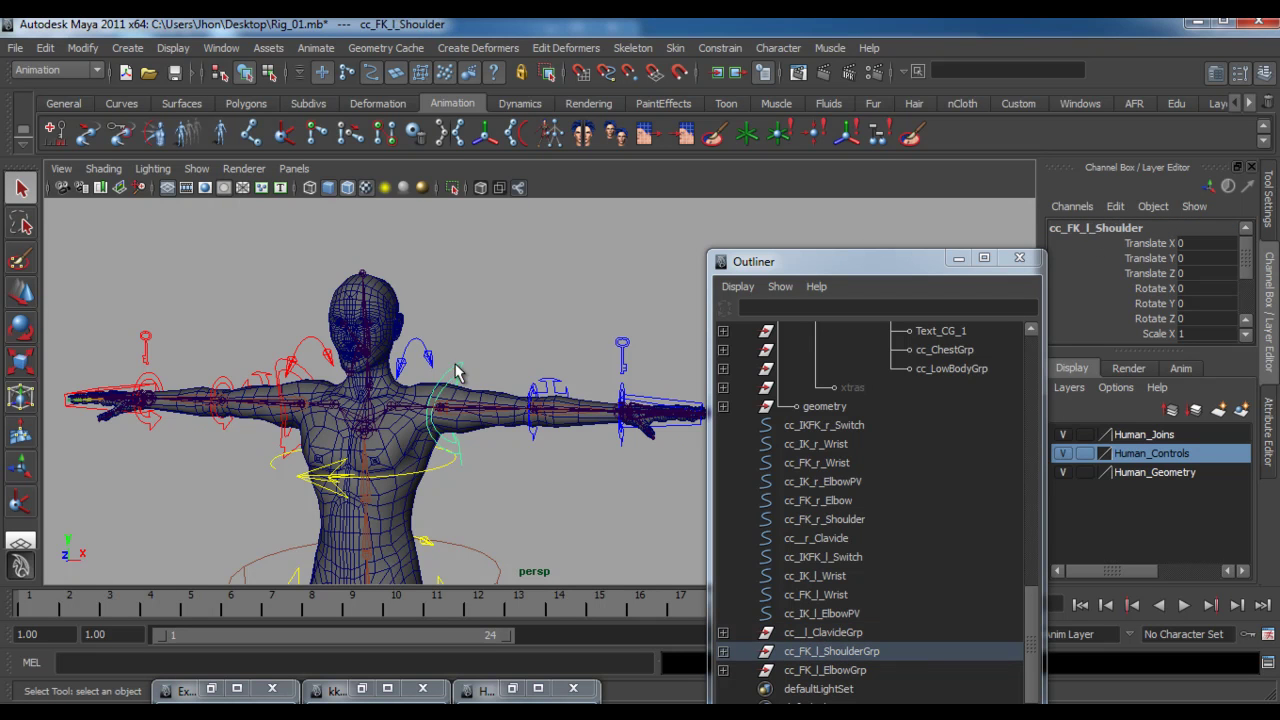
click(536, 443)
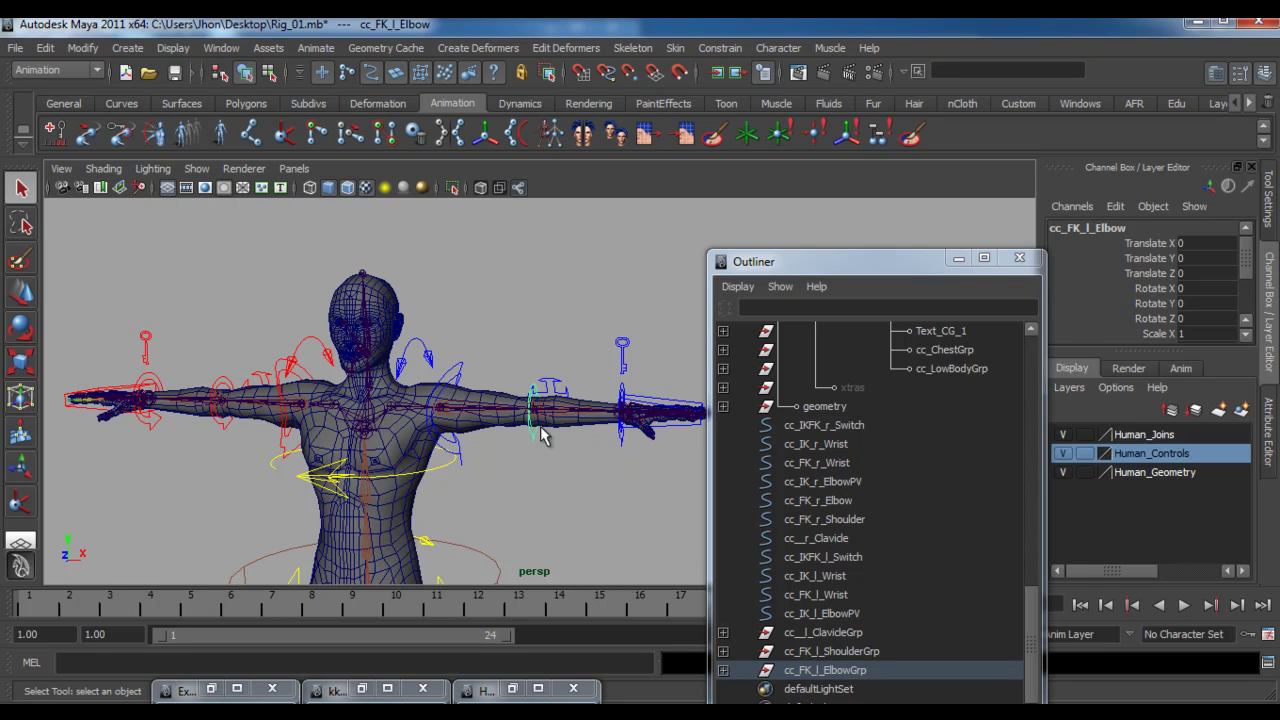
click(567, 389)
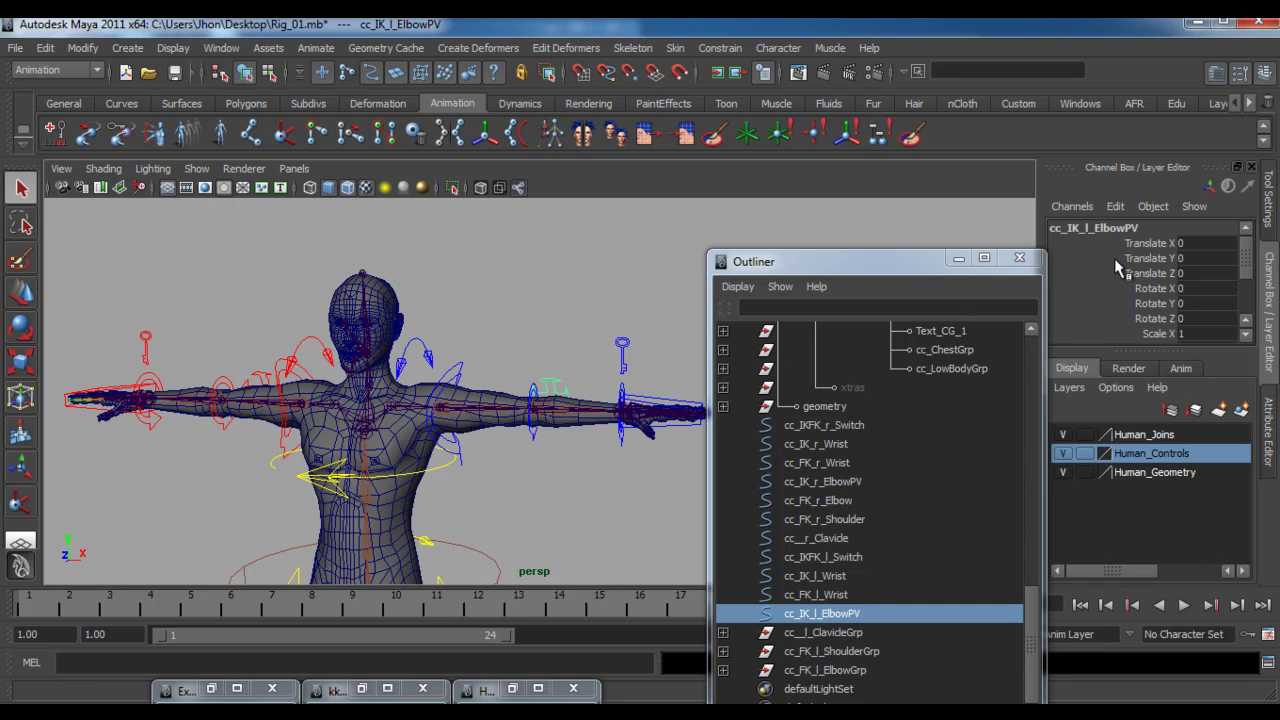
double_click(1100, 229)
key(ctrl+c)
key(Return)
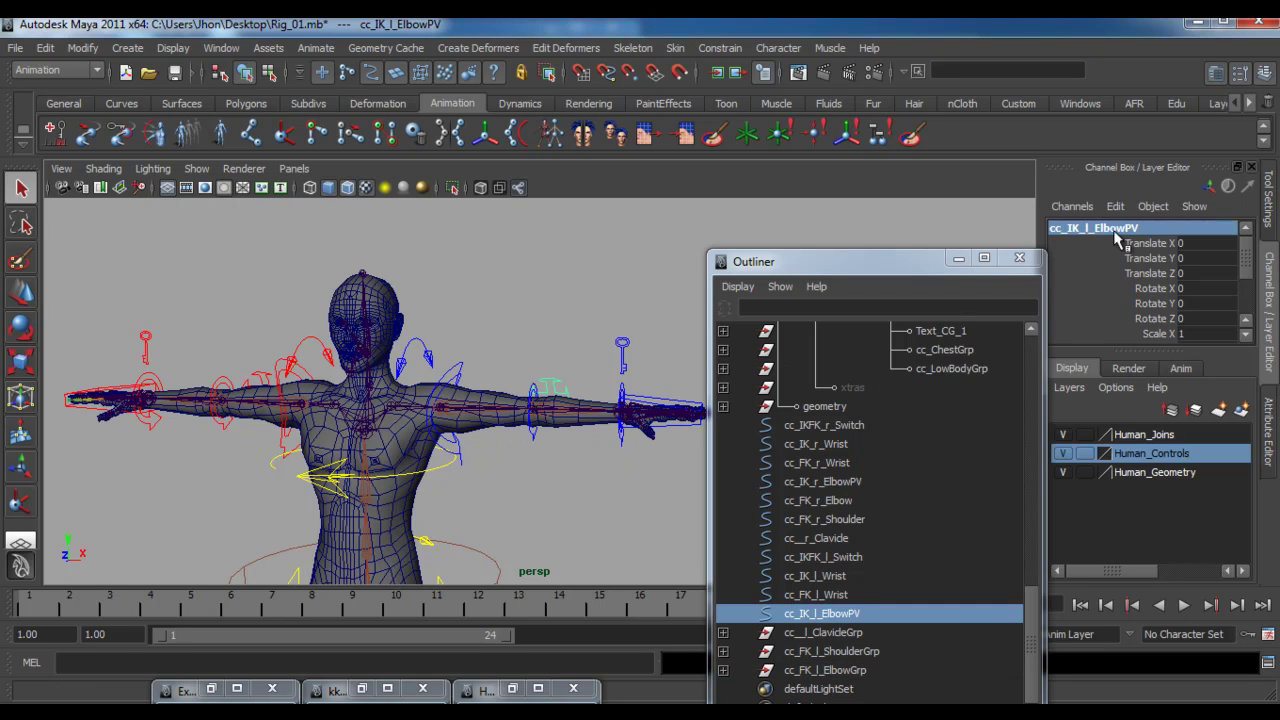
key(ctrl+g)
double_click(1086, 228)
key(ctrl+v)
text(Grp)
key(Return)
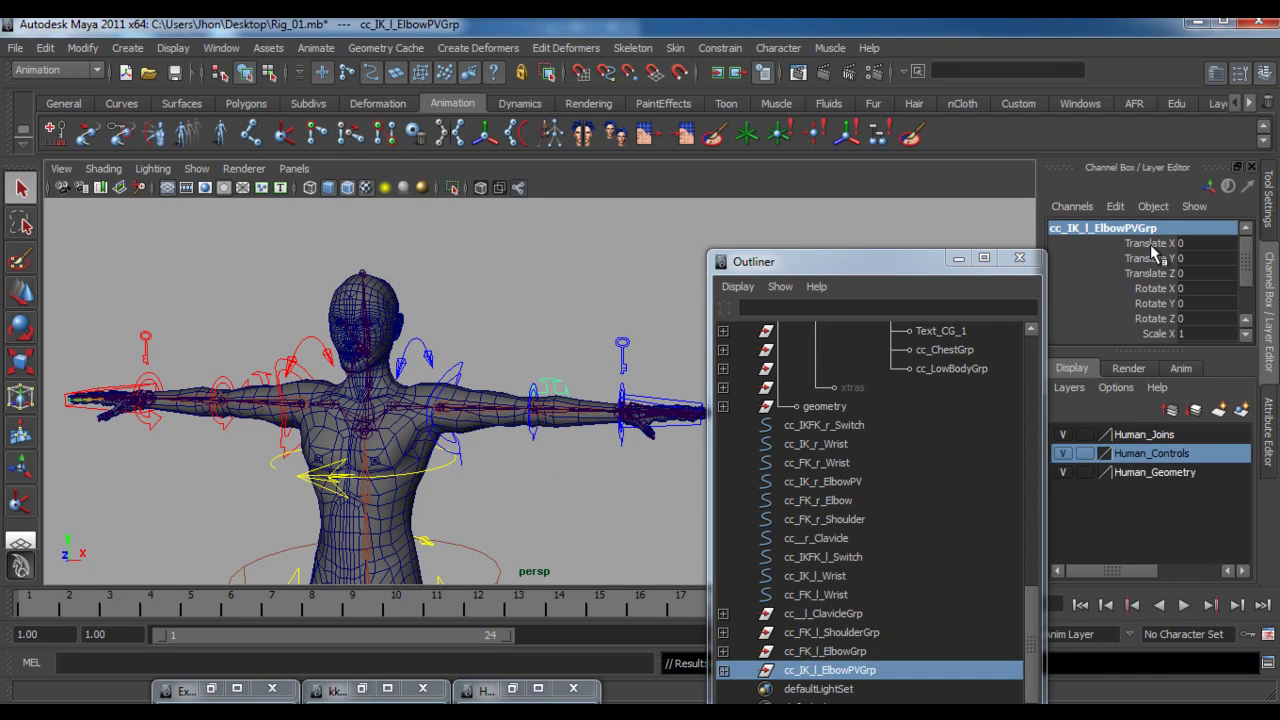
- Group the left FK wrist control on its own and name the group cc_FK_l_WristGrp
click(430, 350)
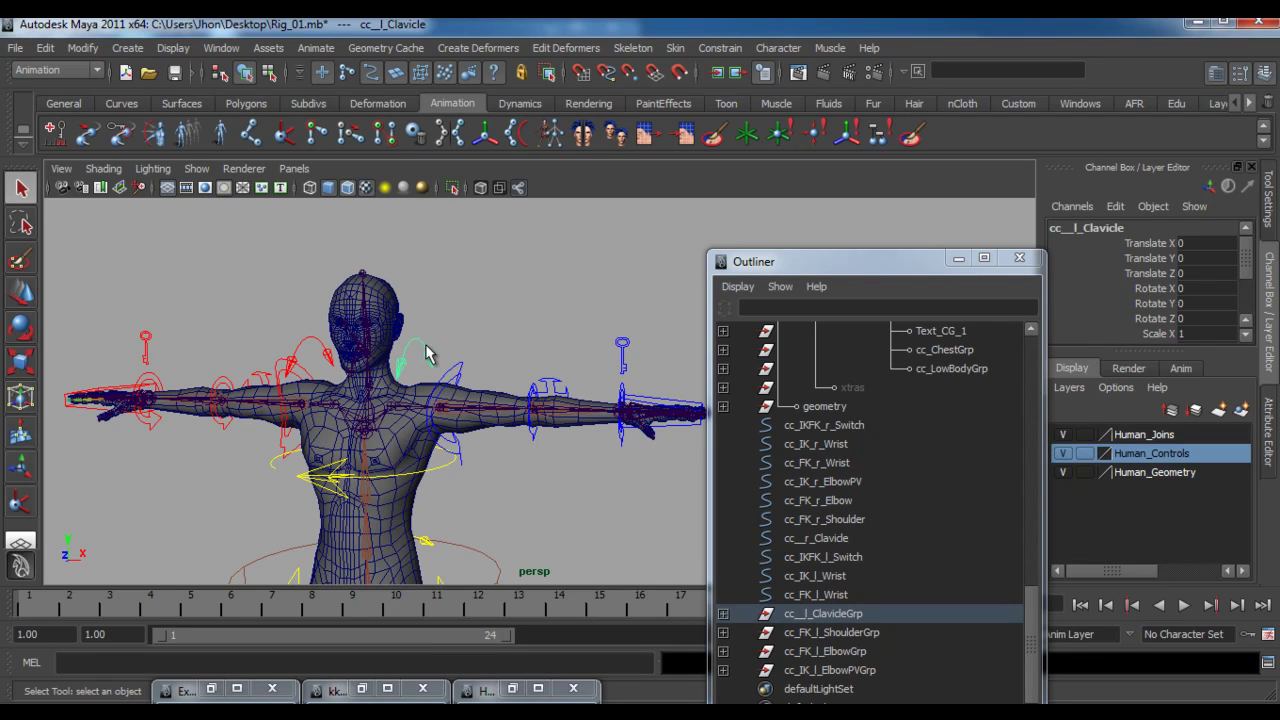
click(458, 370)
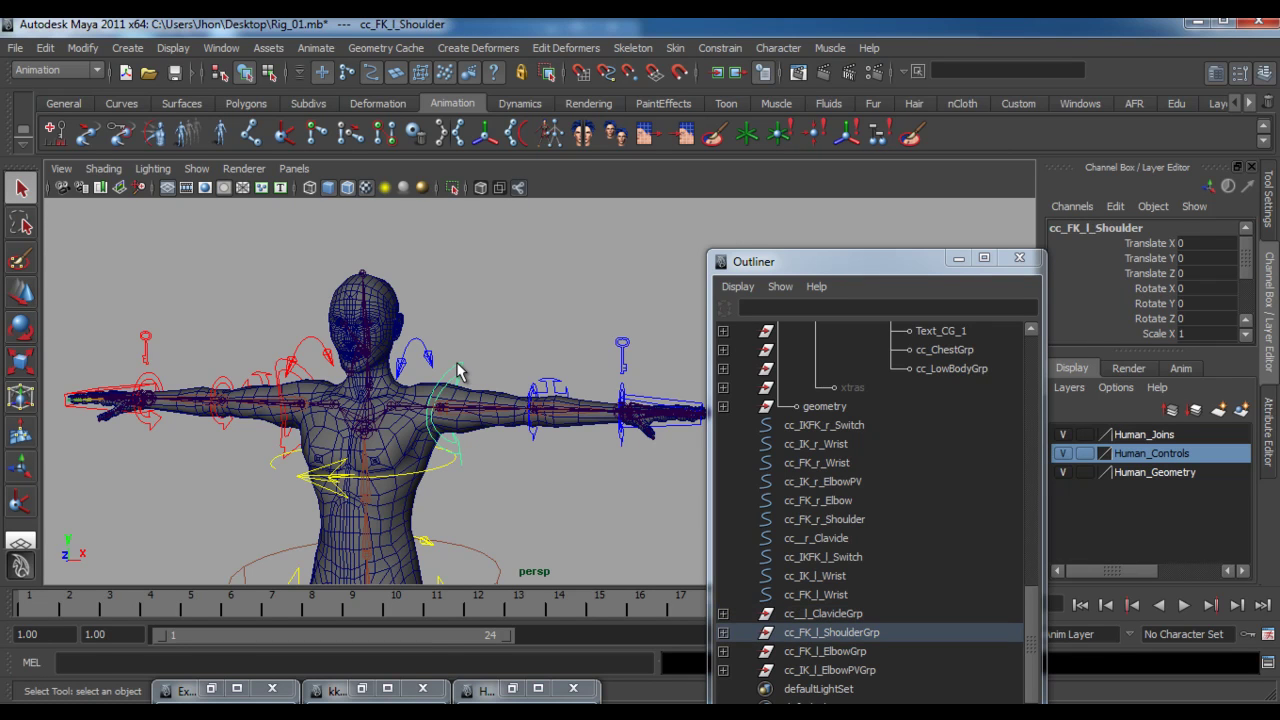
click(535, 440)
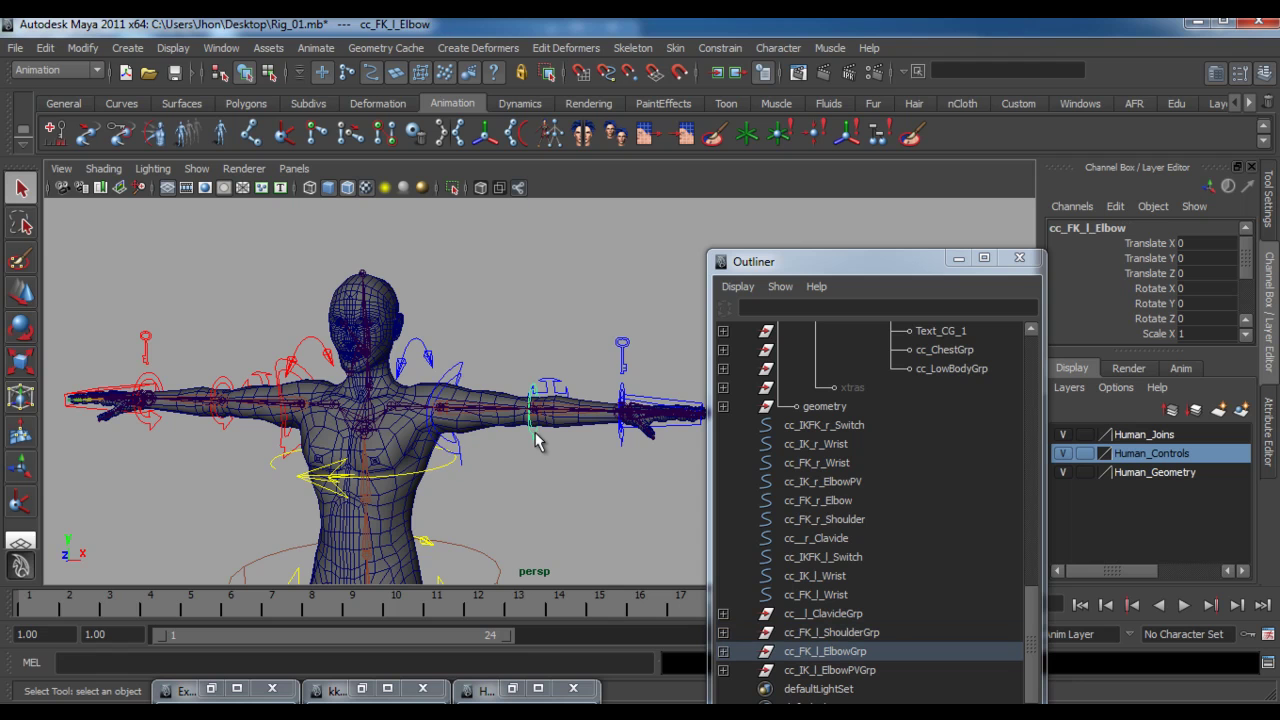
click(550, 384)
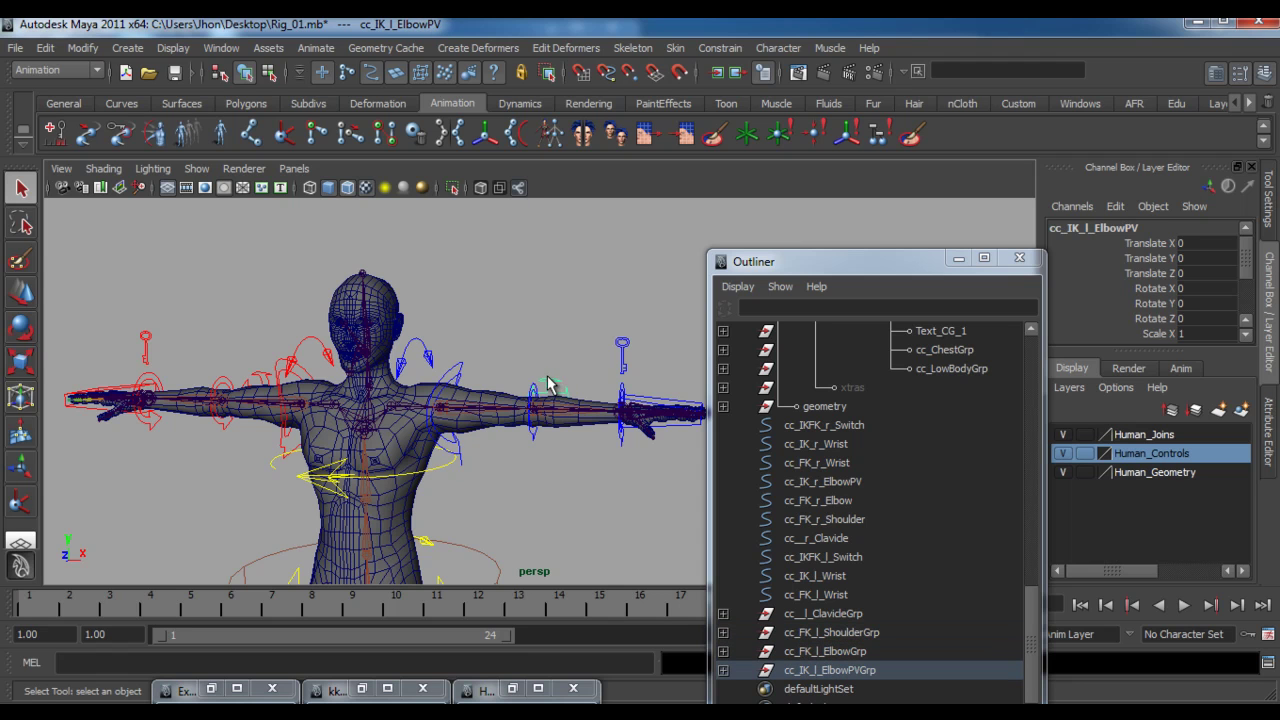
click(621, 437)
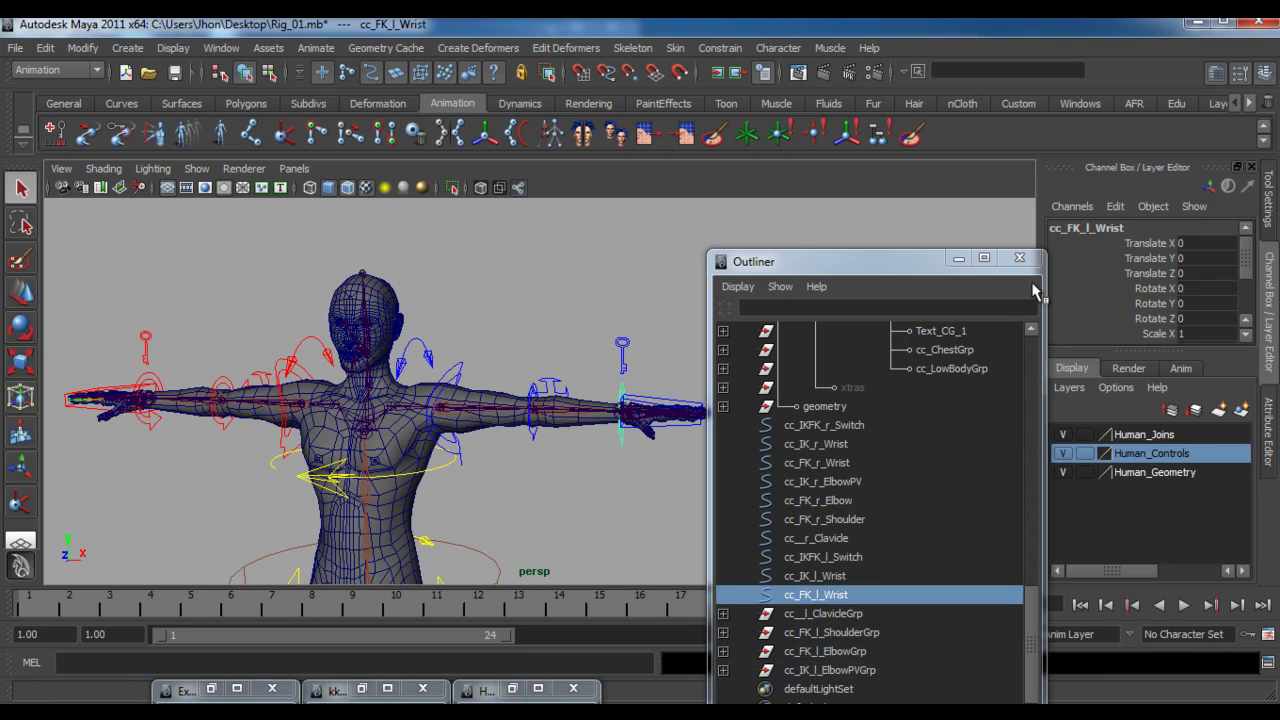
double_click(1086, 229)
key(Return)
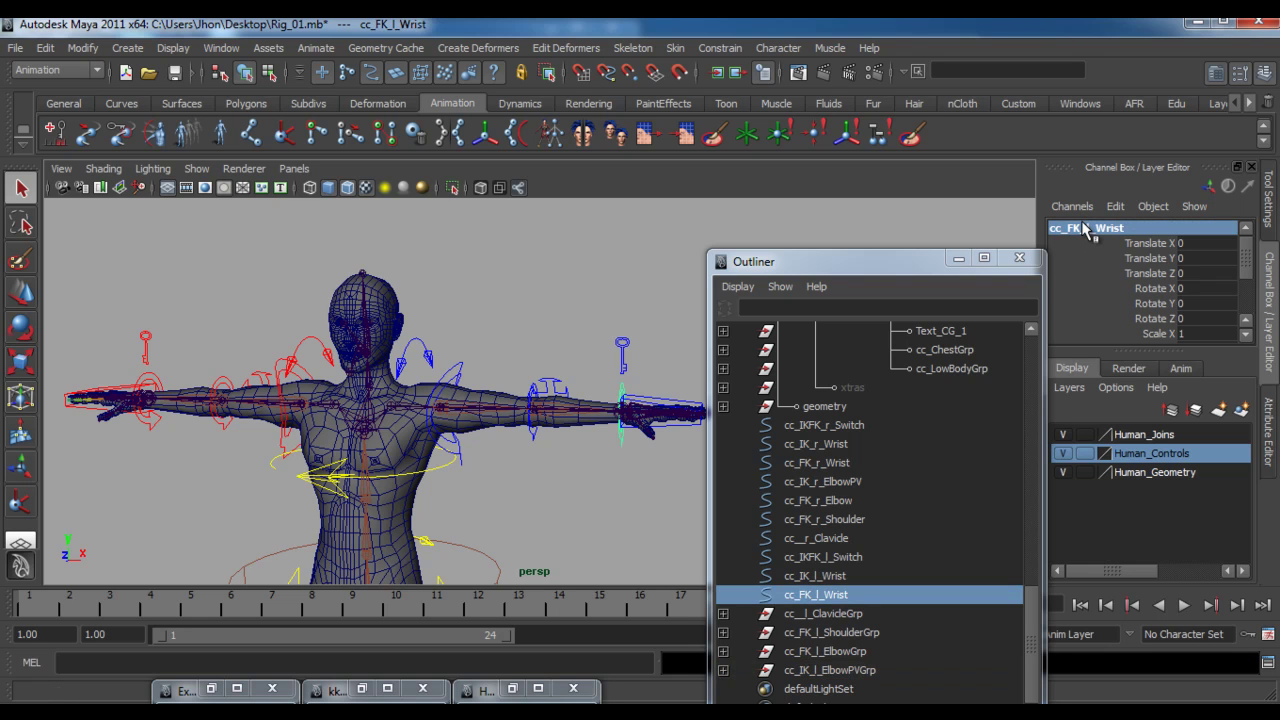
double_click(1120, 228)
key(ctrl+c)
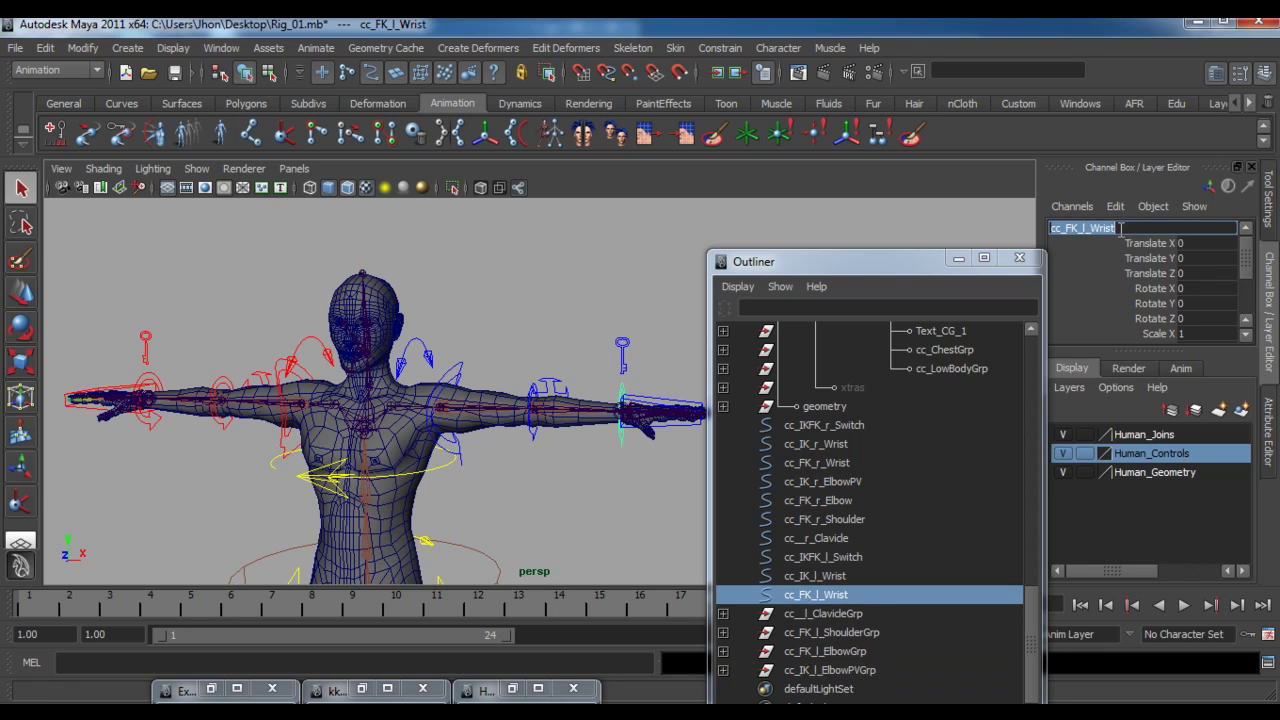
key(Return)
key(ctrl+g)
double_click(1089, 227)
key(ctrl+v)
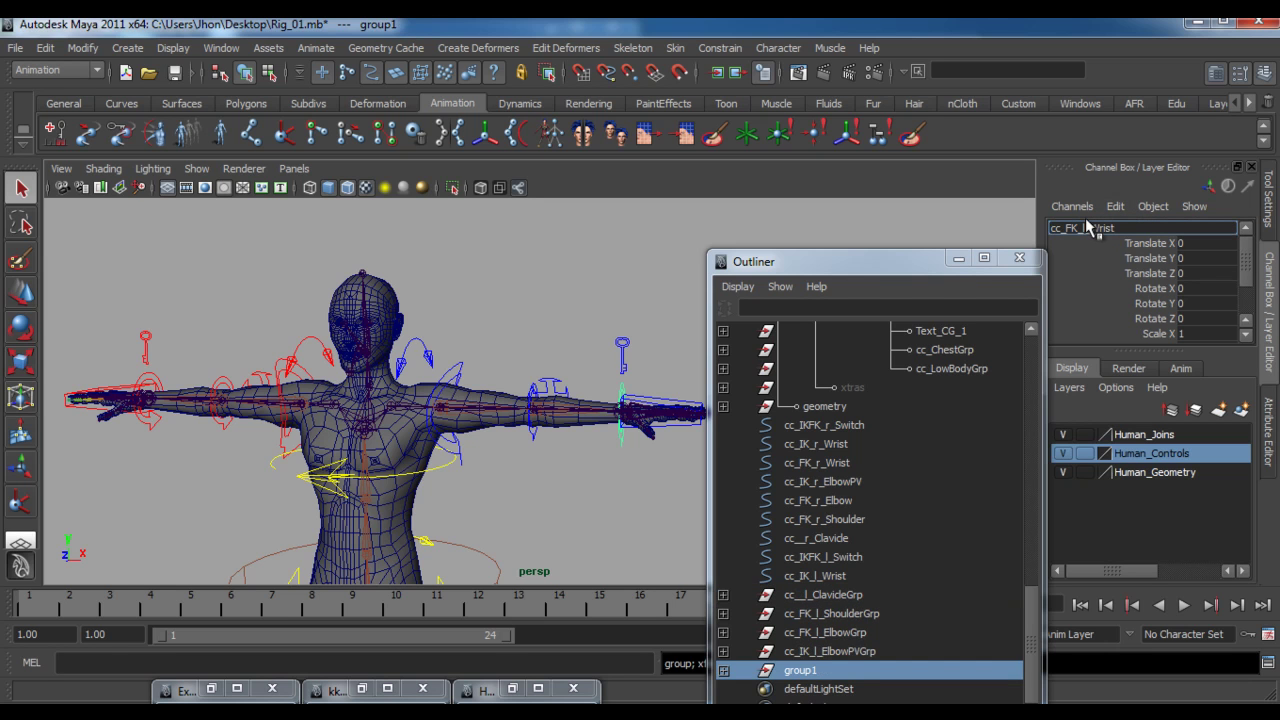
key(Return)
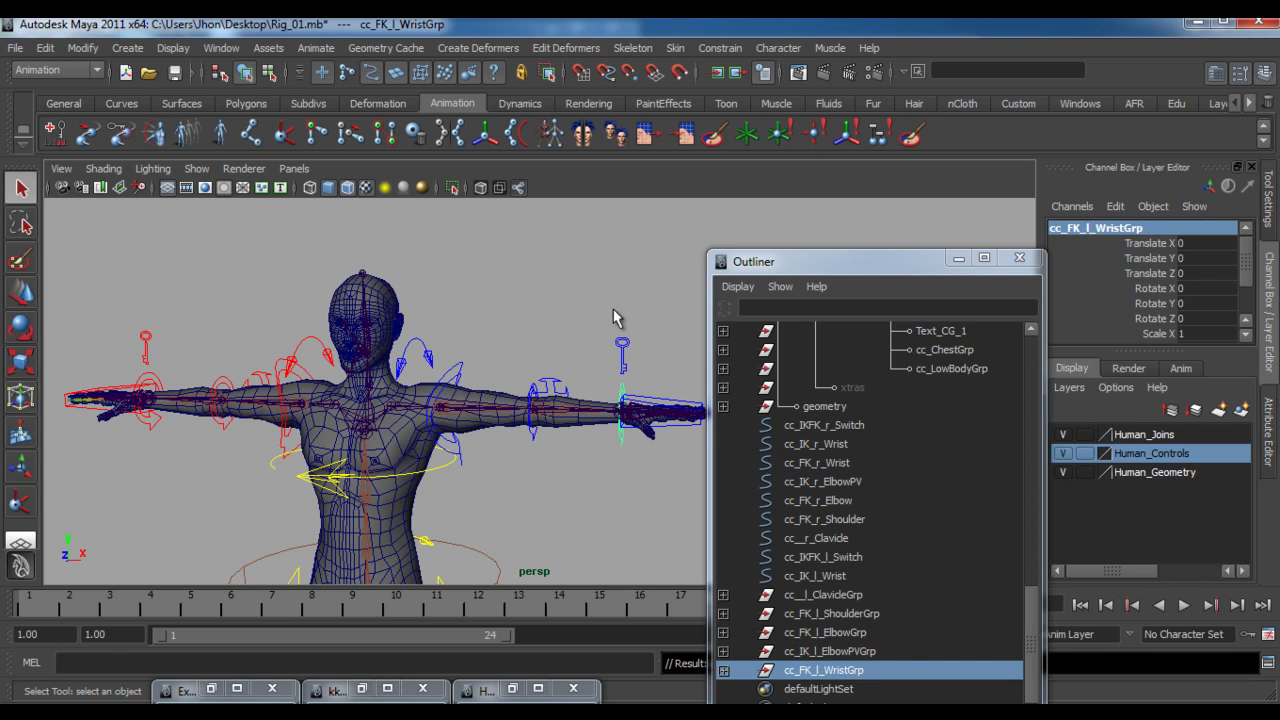
- Group the left IK/FK switch control on its own and name the group cc_IKFK_l_SwitchGrp
click(630, 356)
double_click(1144, 227)
key(ctrl+c)
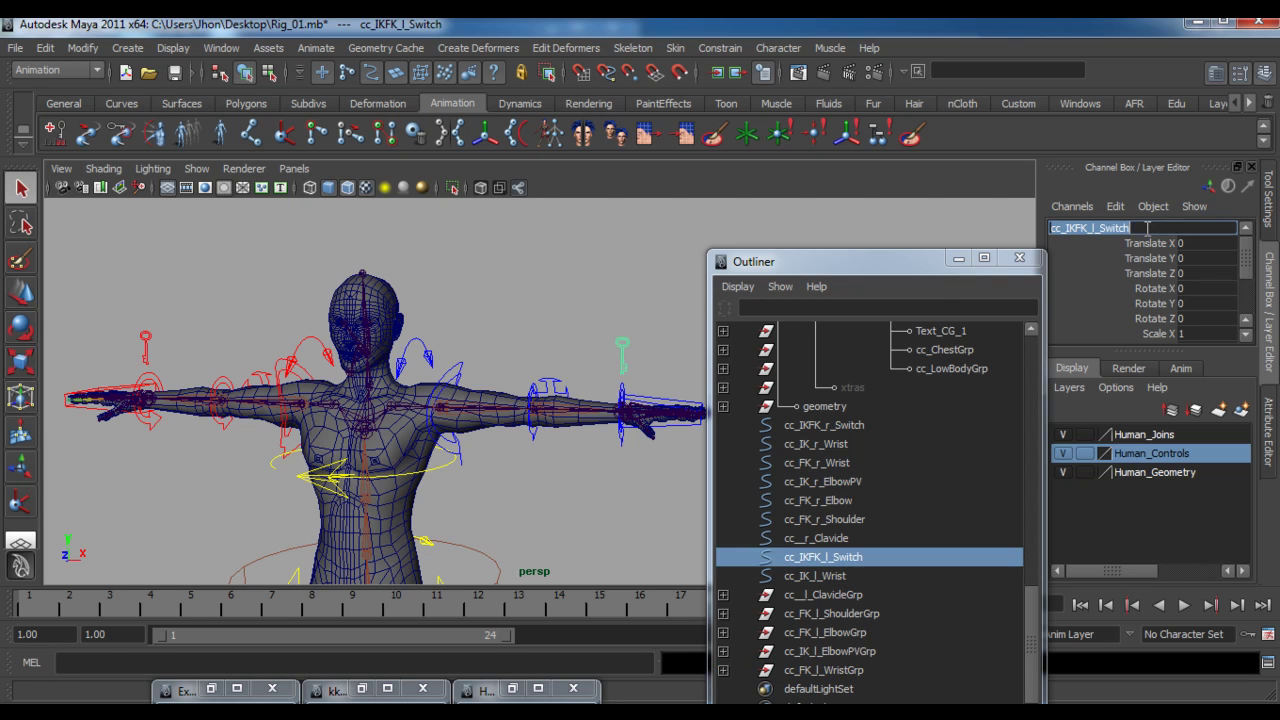
key(Return)
key(ctrl+g)
double_click(1072, 230)
key(ctrl+v)
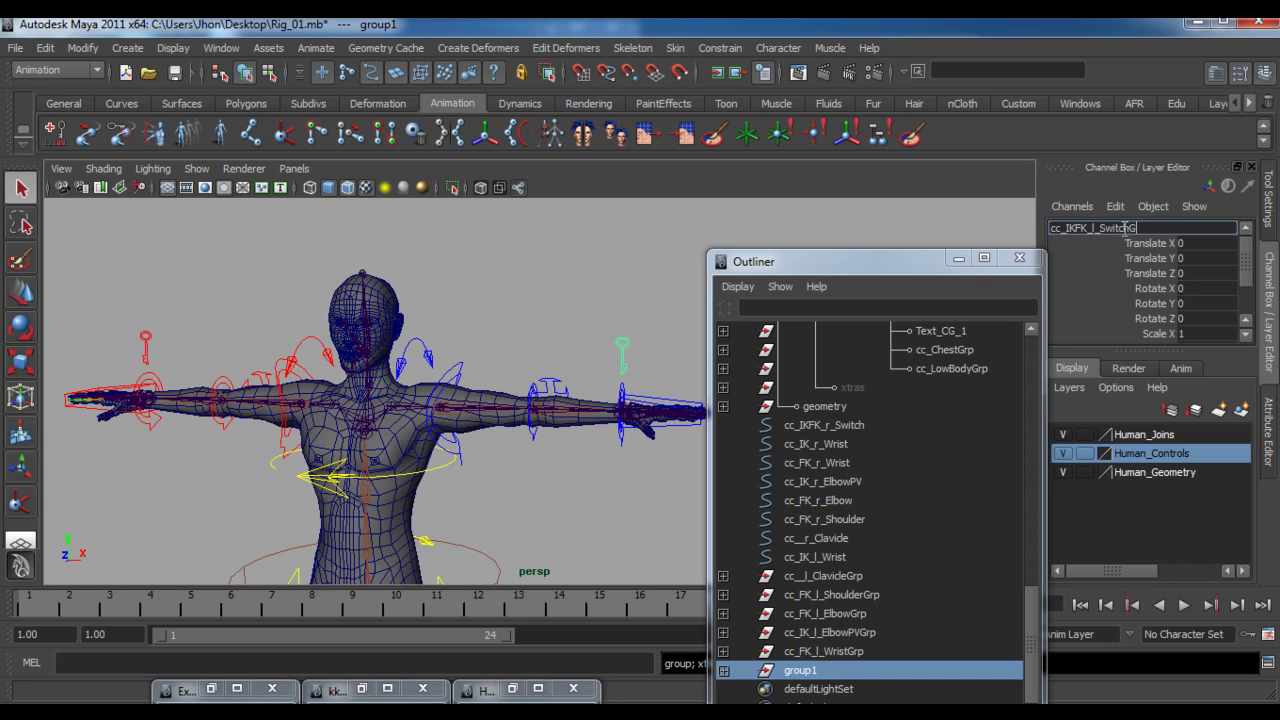
text(Grp)
key(Return)
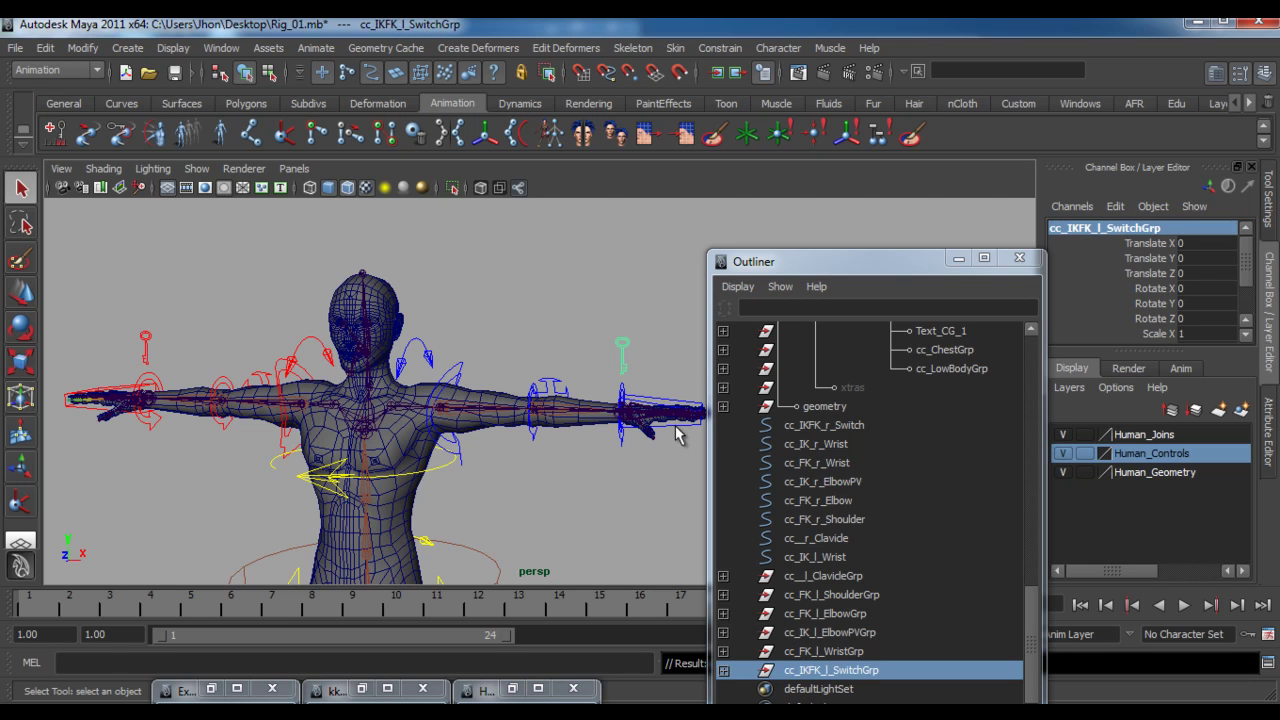
- Group the left IK wrist control on its own and name the group cc_IK_l_WristGrp
click(680, 430)
double_click(1120, 228)
key(ctrl+c)
key(ctrl+g)
double_click(1120, 228)
key(ctrl+v)
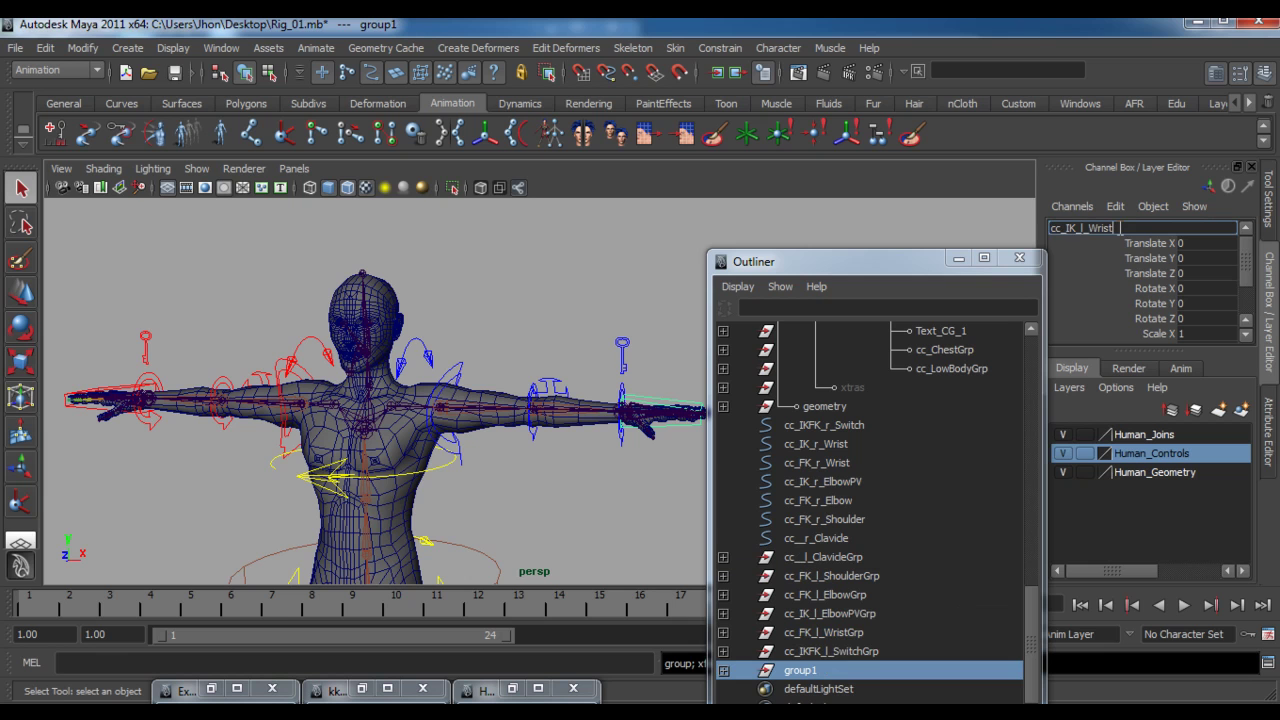
key(Return)
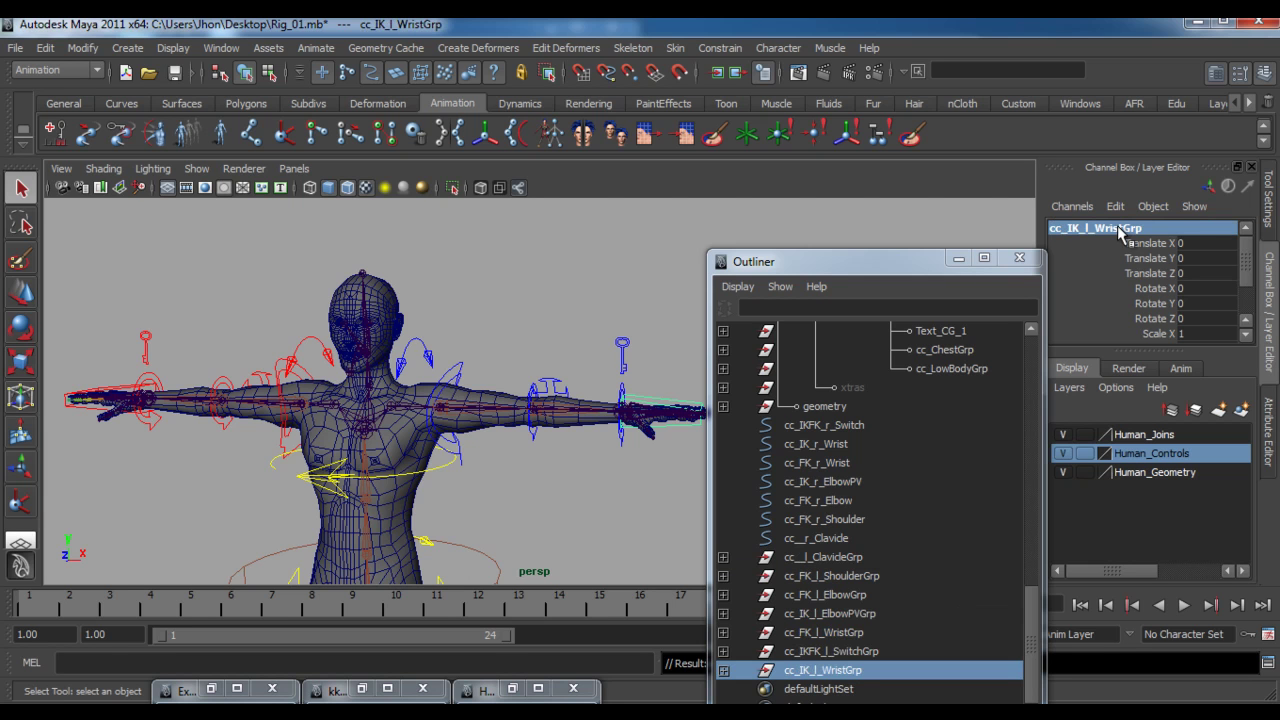
- Group the right clavicle control on its own and name the group cc__r_ClavicleGrp
click(303, 350)
double_click(1101, 228)
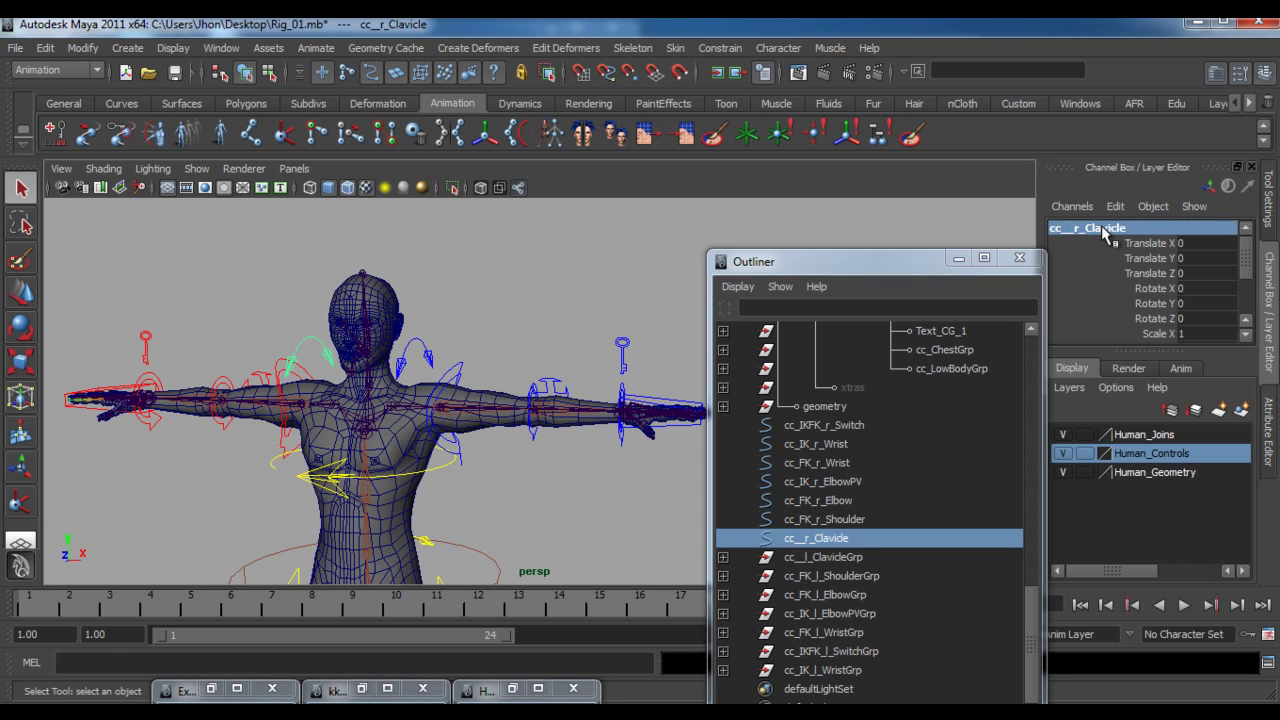
key(ctrl+c)
key(ctrl+g)
double_click(1084, 228)
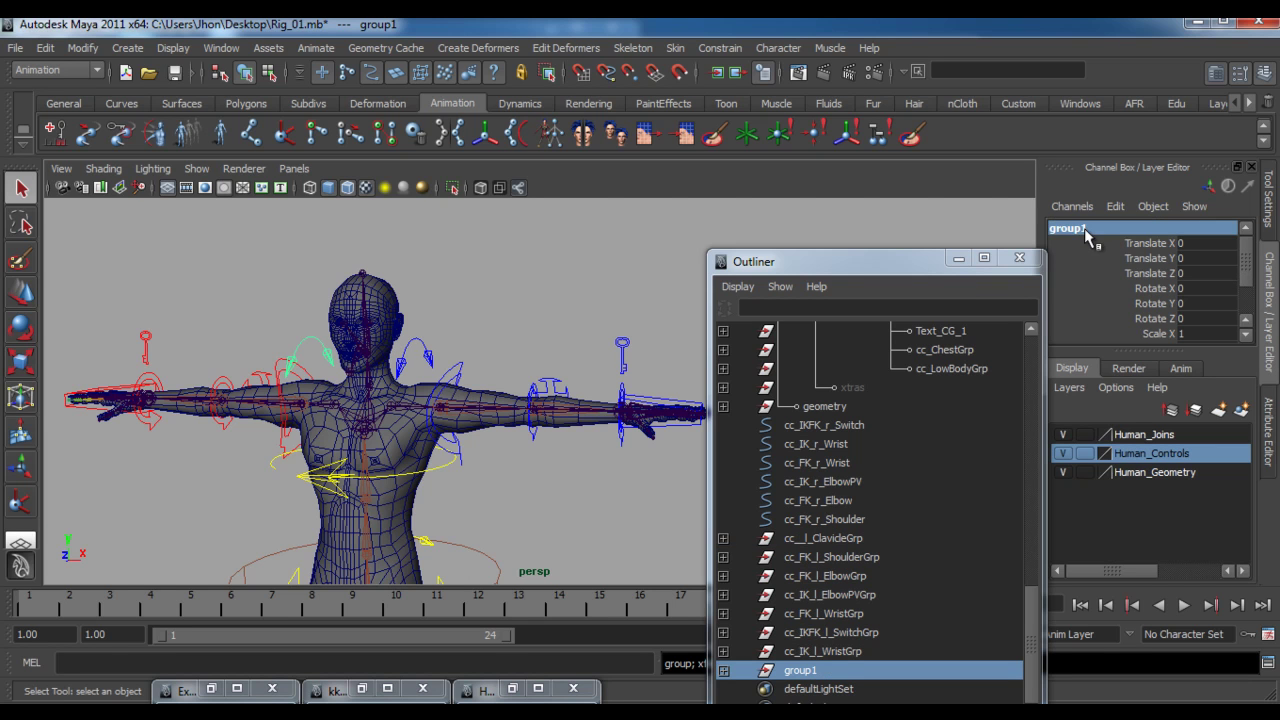
key(ctrl+v)
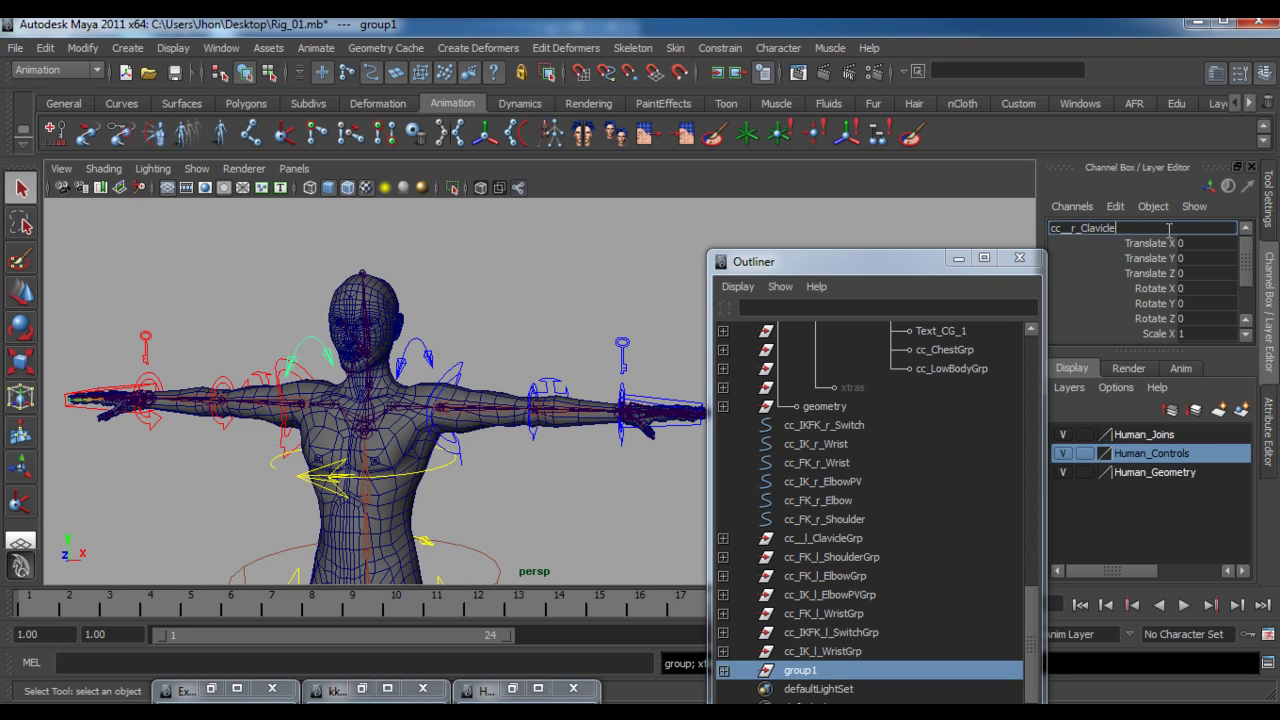
key(Return)
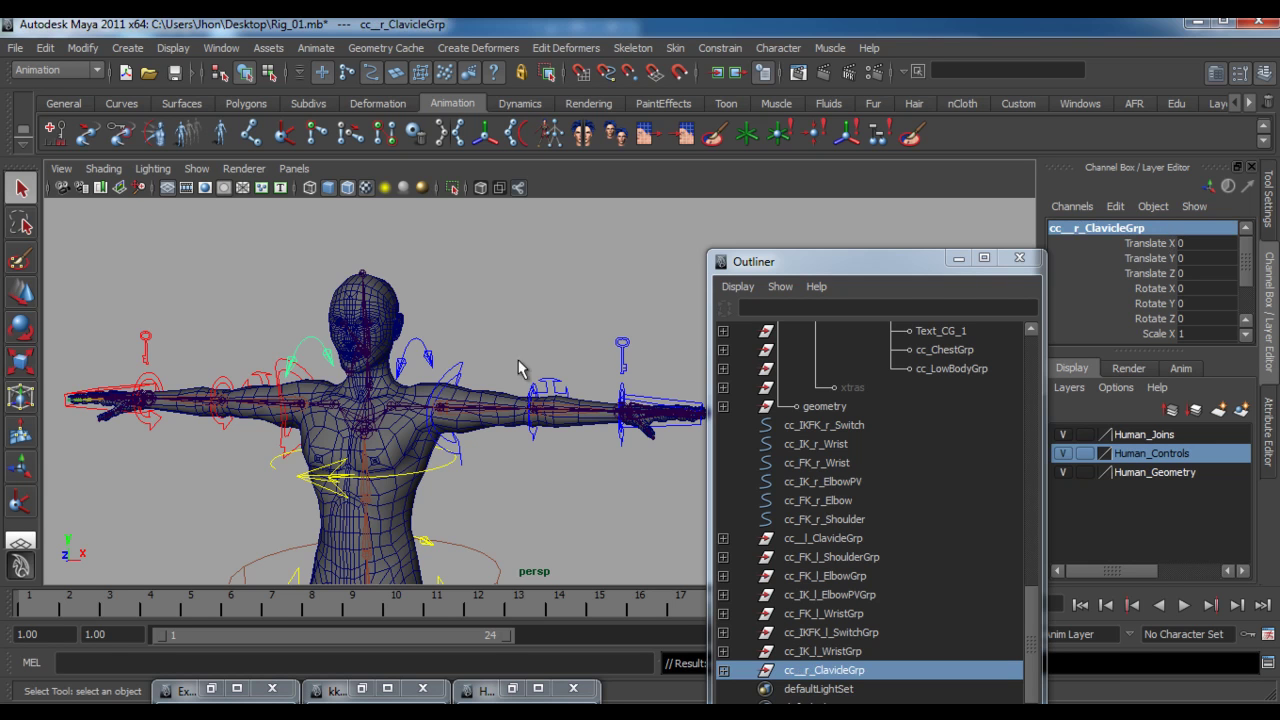
- Group the right FK shoulder control on its own and name the group cc_FK_r_ShoulderGrp
click(278, 382)
click(1070, 230)
key(ctrl+g)
click(1072, 228)
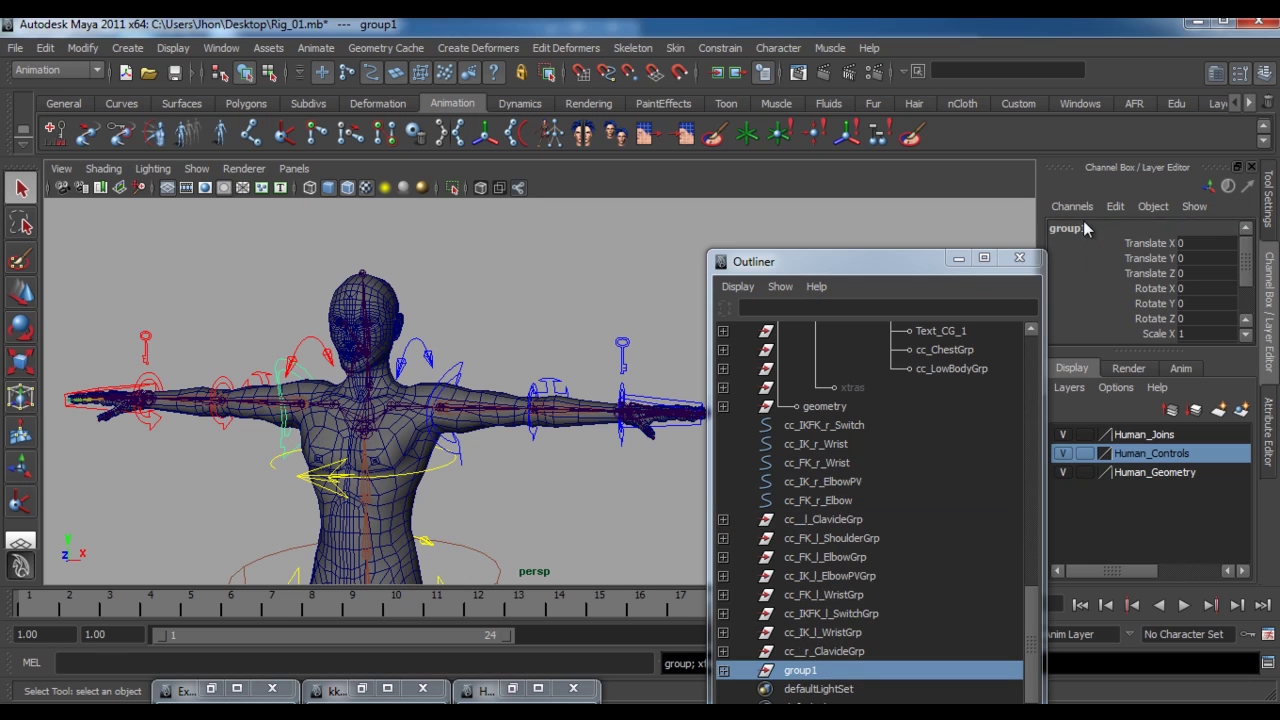
key(ctrl+v)
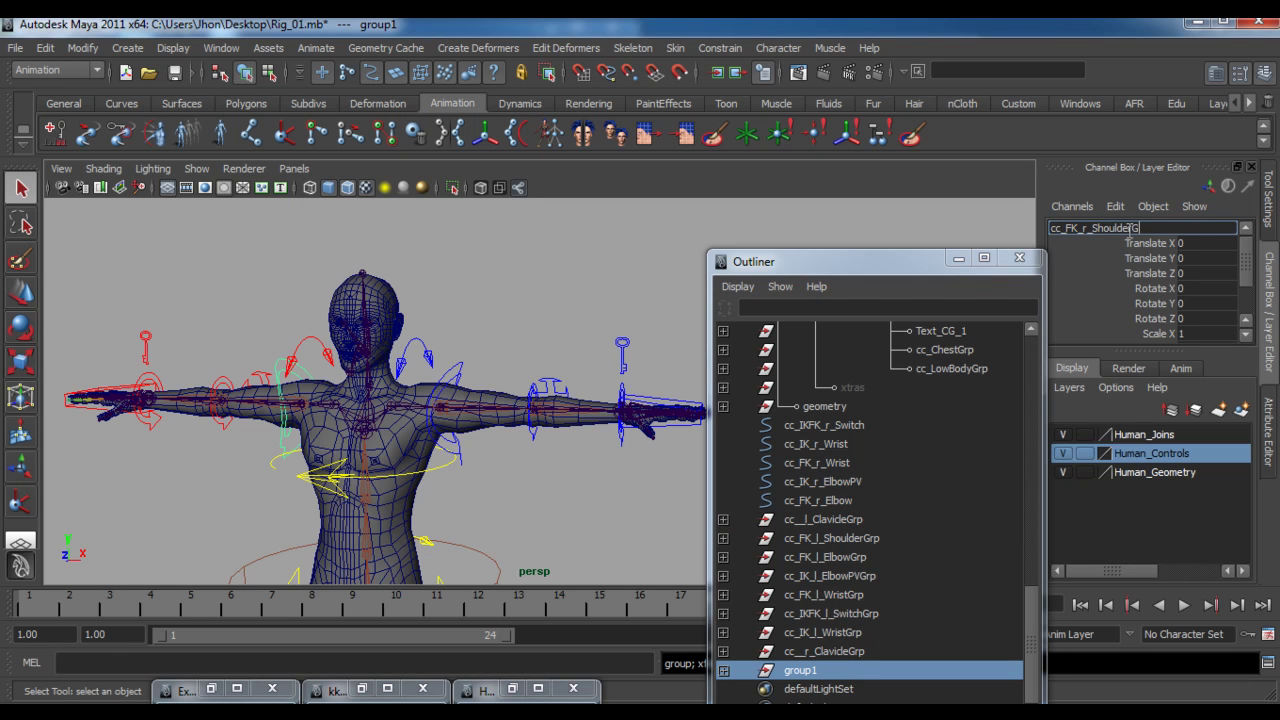
text(Grp)
key(Return)
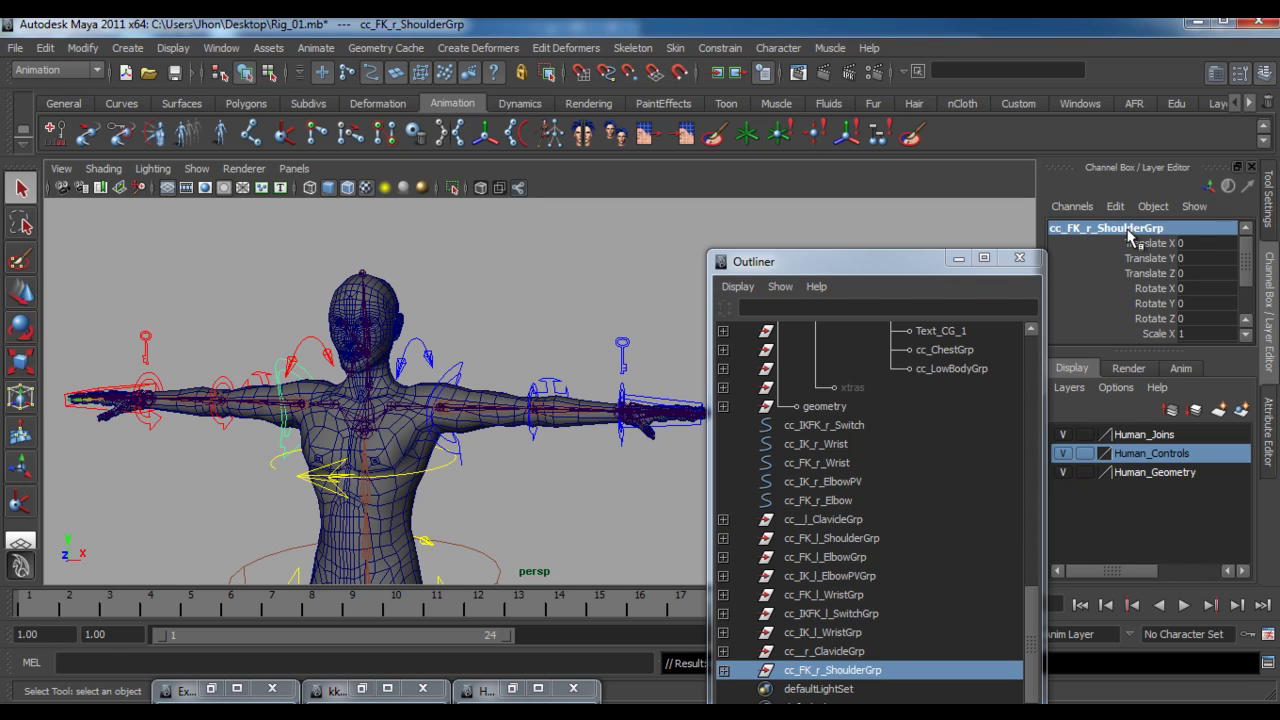
- Group the right IK elbow pole vector control on its own and name the group cc_IK_r_ElbowPVGrp
click(258, 380)
double_click(1078, 231)
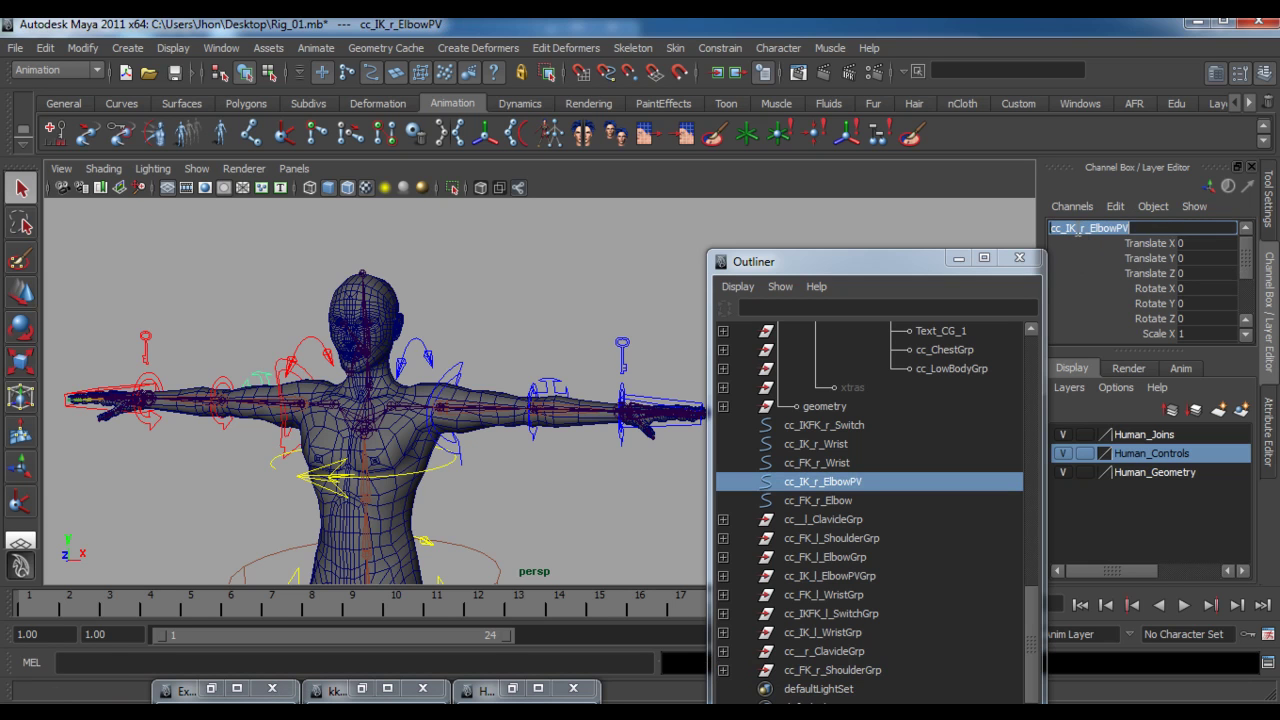
key(Return)
key(ctrl+g)
double_click(1099, 230)
key(ctrl+v)
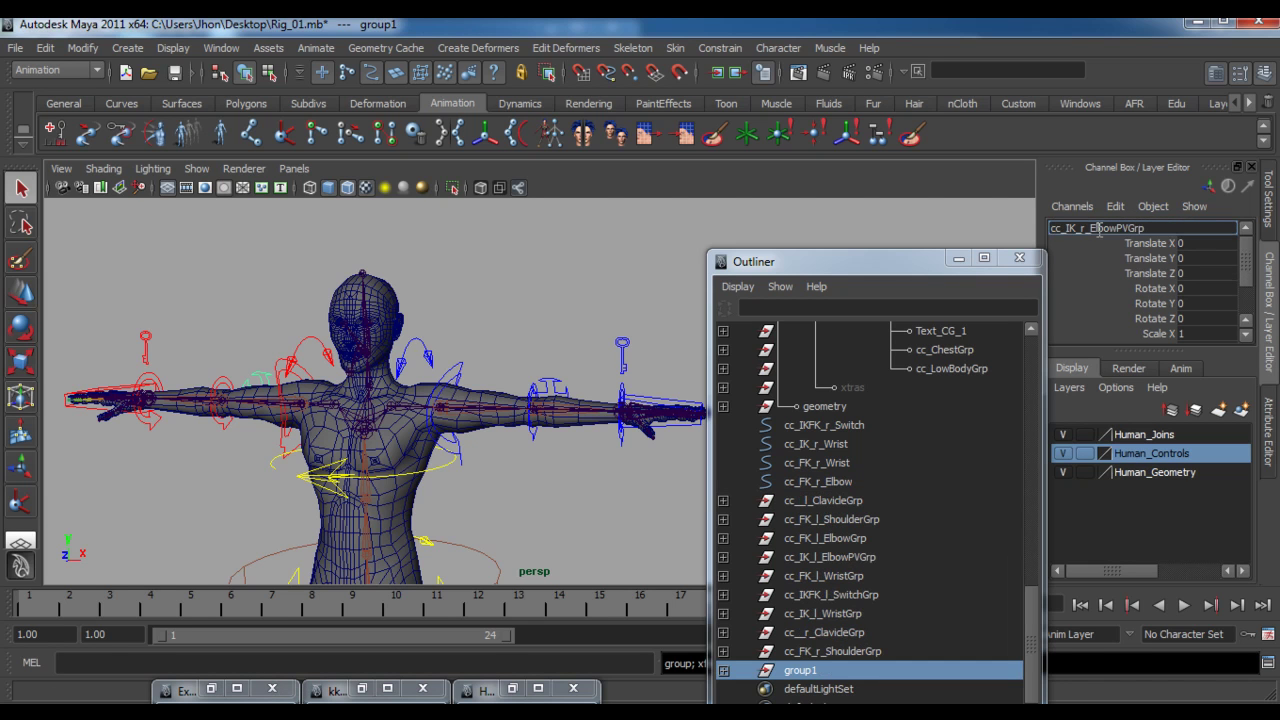
text(Grp)
key(Return)
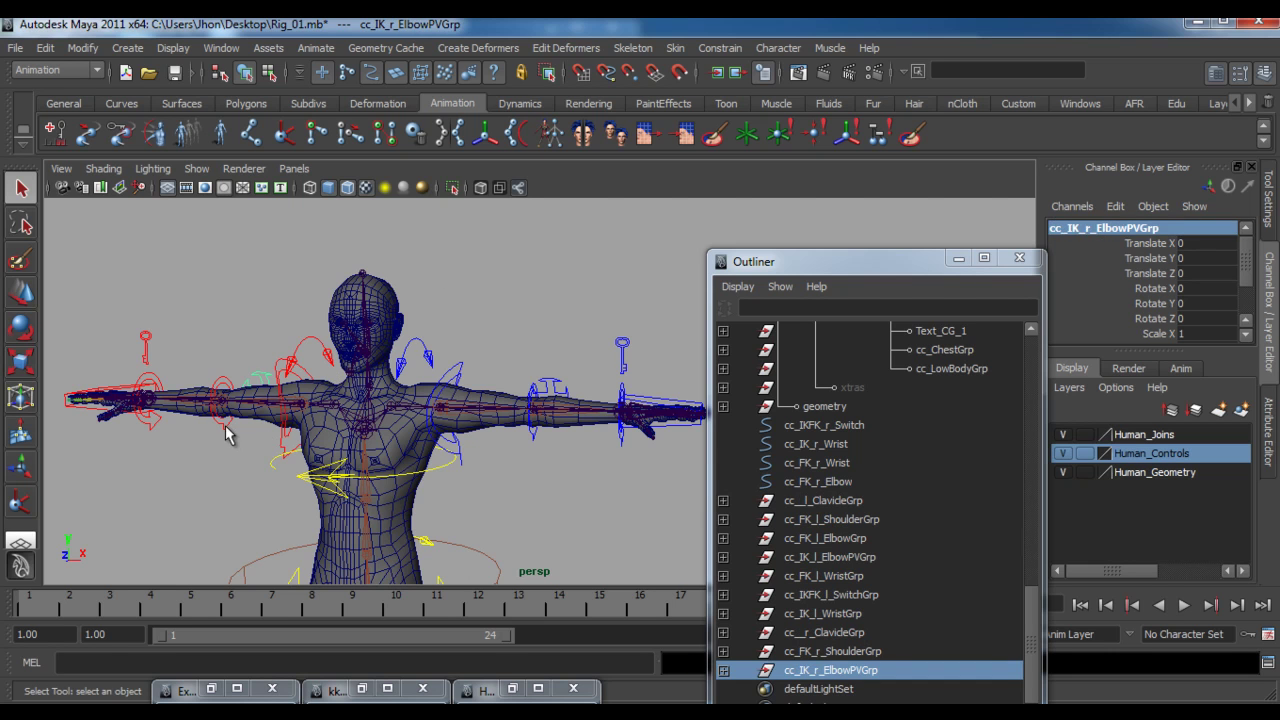
- Group the right FK elbow control on its own and name the group cc_FK_r_ElbowGrp
click(224, 425)
double_click(1117, 230)
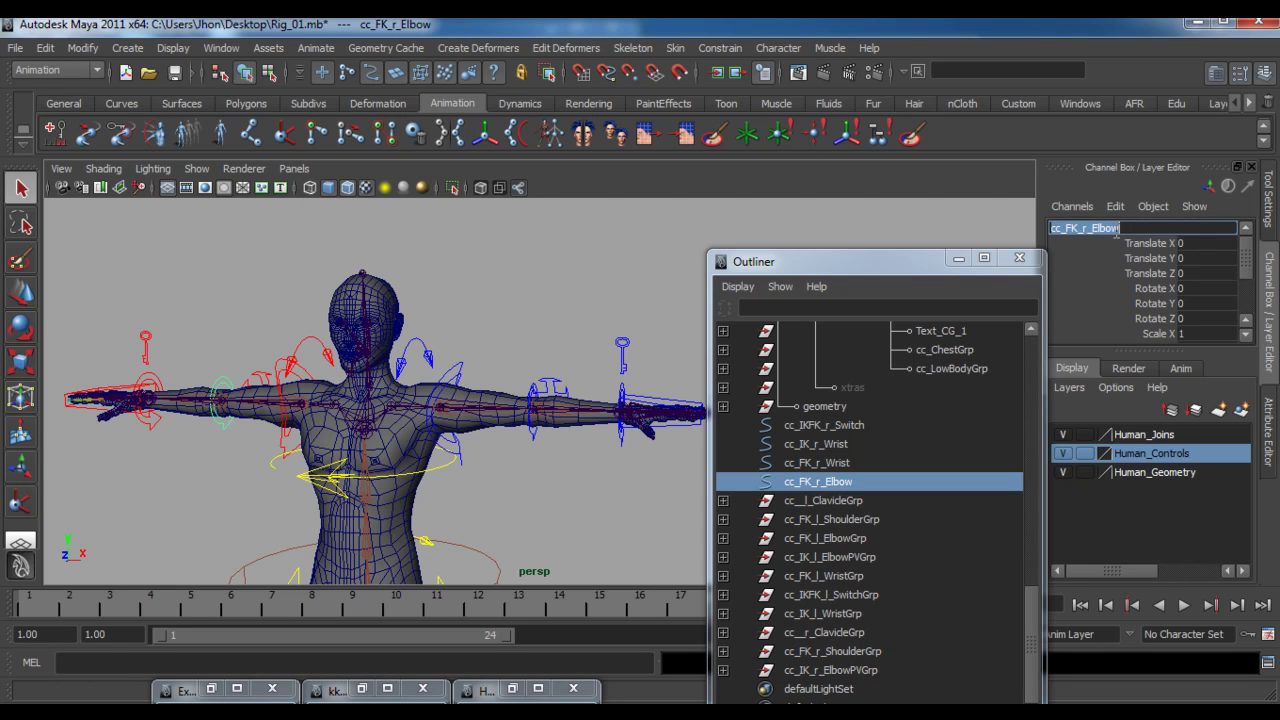
key(ctrl+g)
double_click(1081, 228)
key(ctrl+v)
text(Grp)
key(Return)
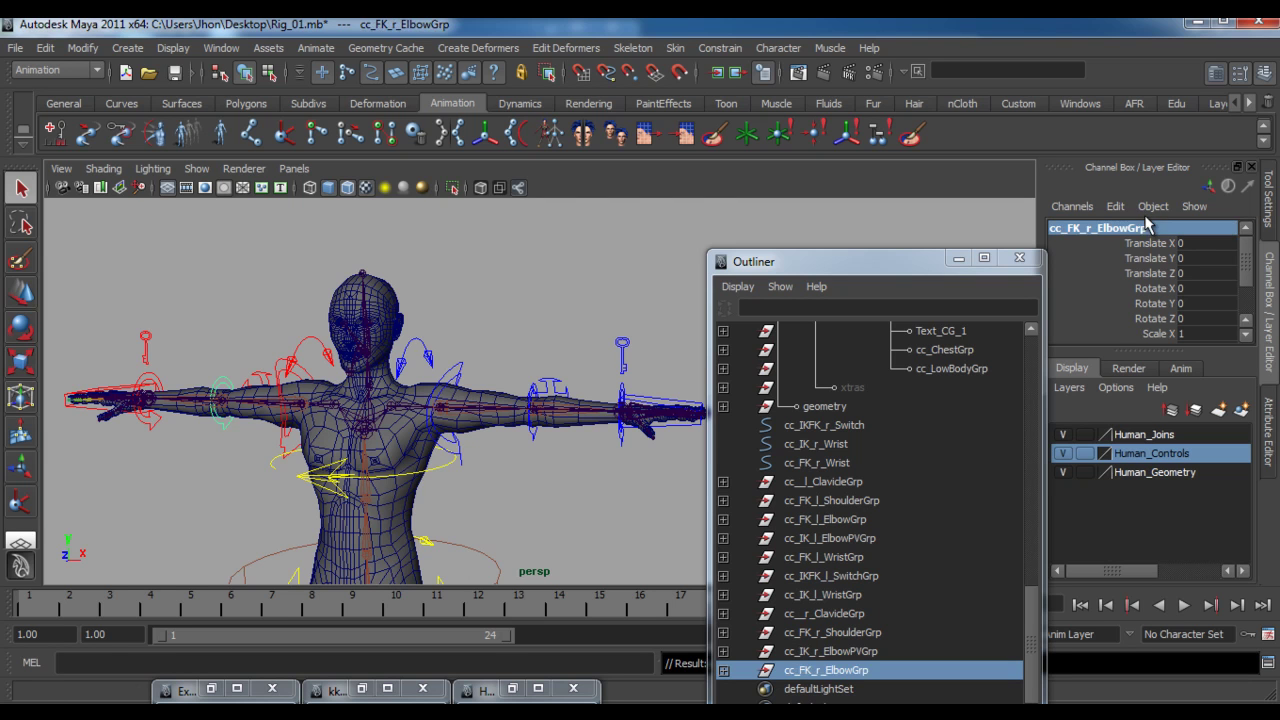
- Group the right FK wrist control on its own and name the group cc_FK_r_WristGrp
click(152, 428)
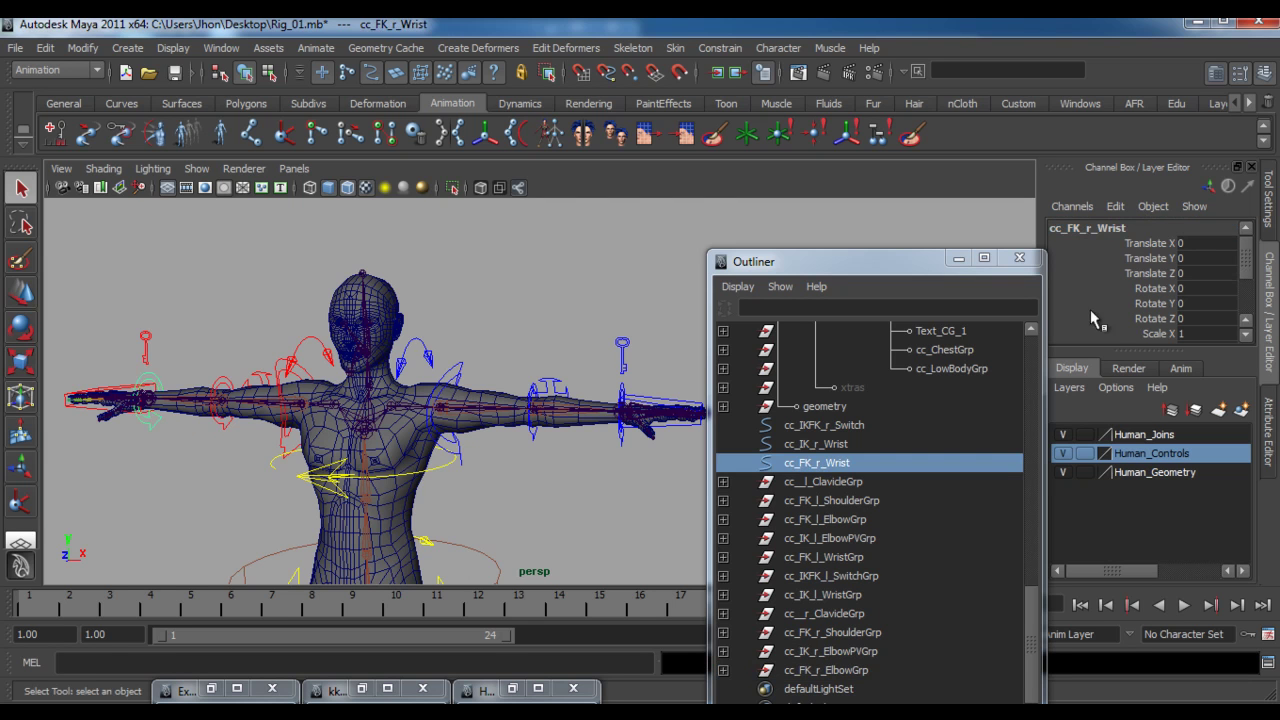
double_click(1105, 228)
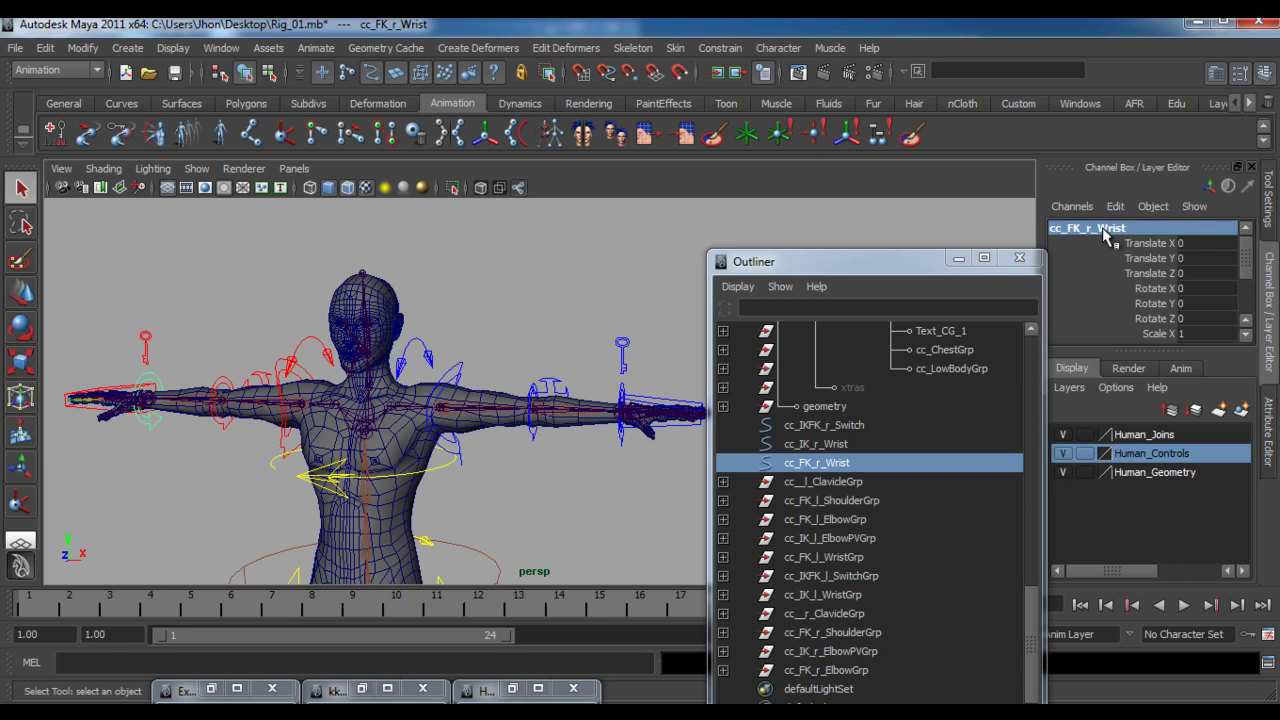
key(ctrl+g)
double_click(1080, 228)
key(ctrl+v)
text(Grp)
key(Return)
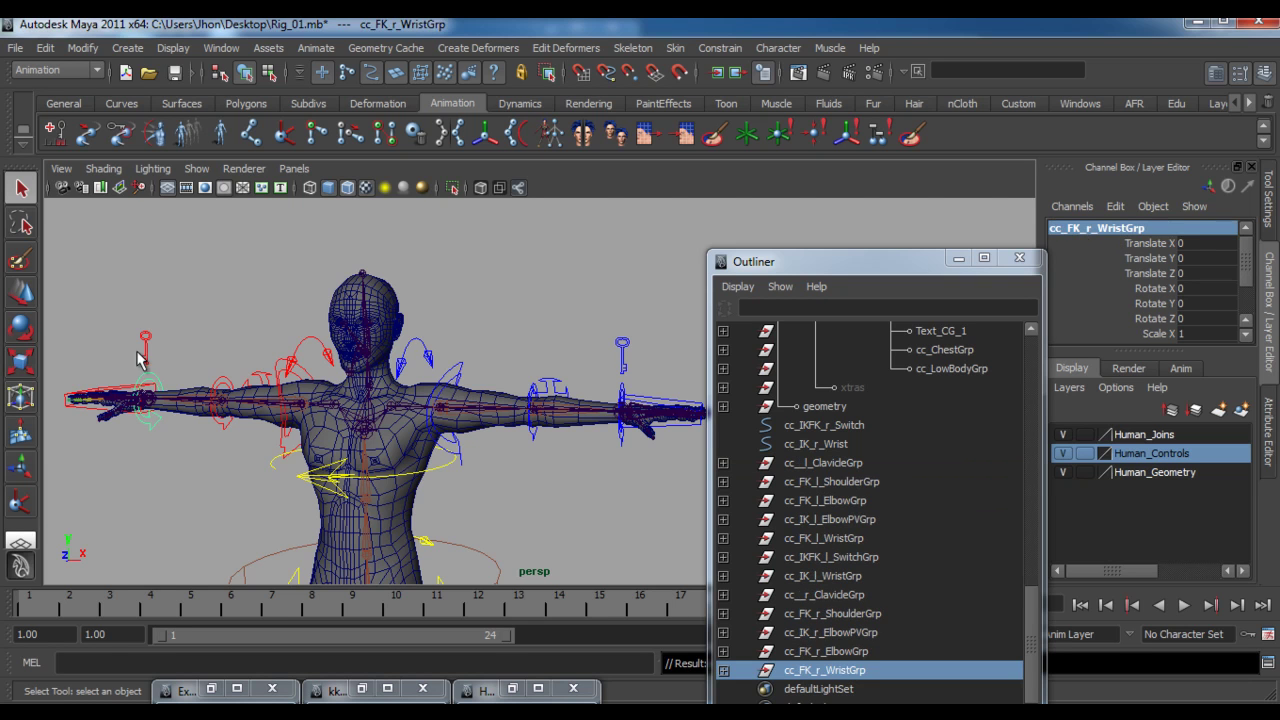
- Group the right IKFK switch control on its own and name the group cc_IKFK_r_SwitchGrp
click(147, 355)
double_click(1100, 228)
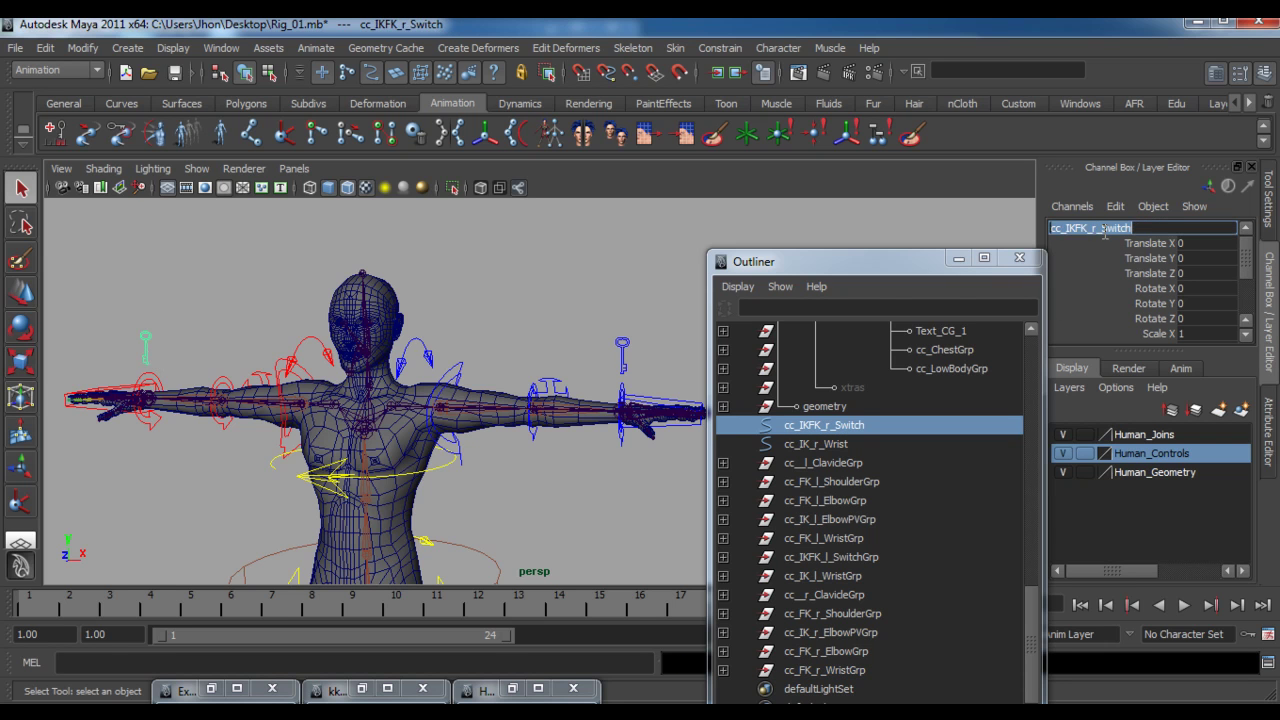
click(1104, 228)
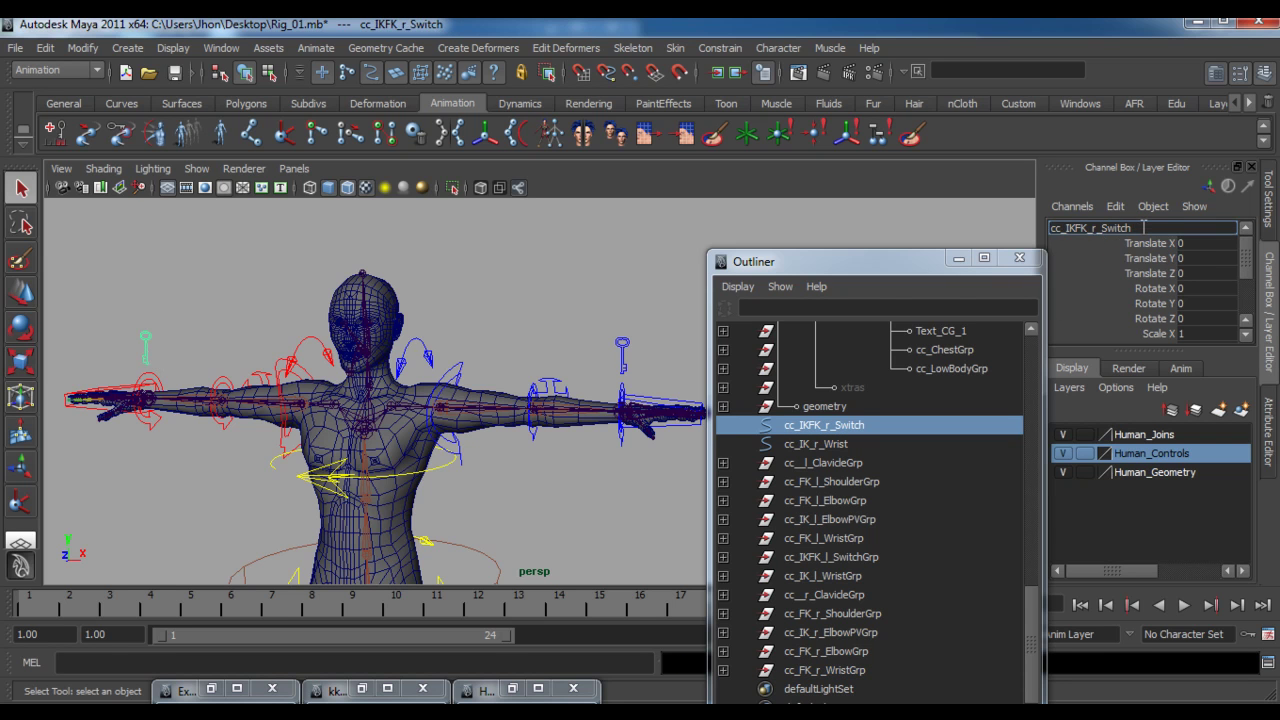
key(ctrl+g)
click(1076, 230)
key(ctrl+v)
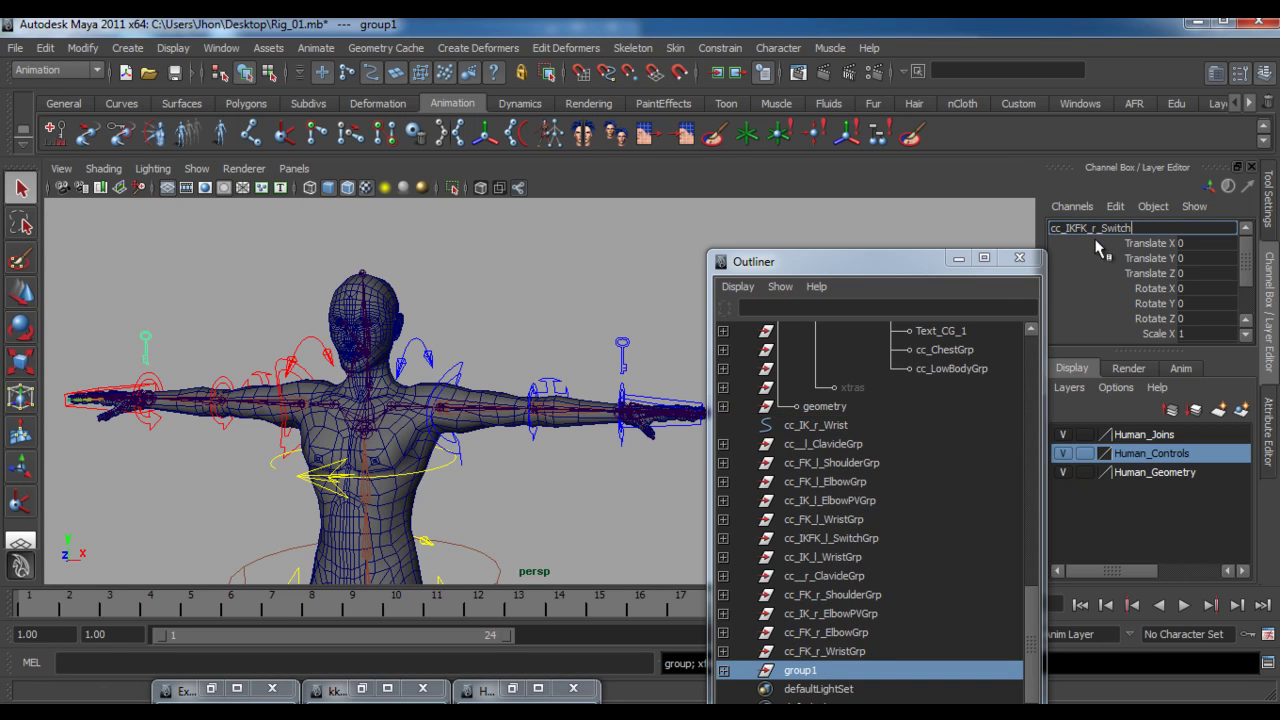
key(Return)
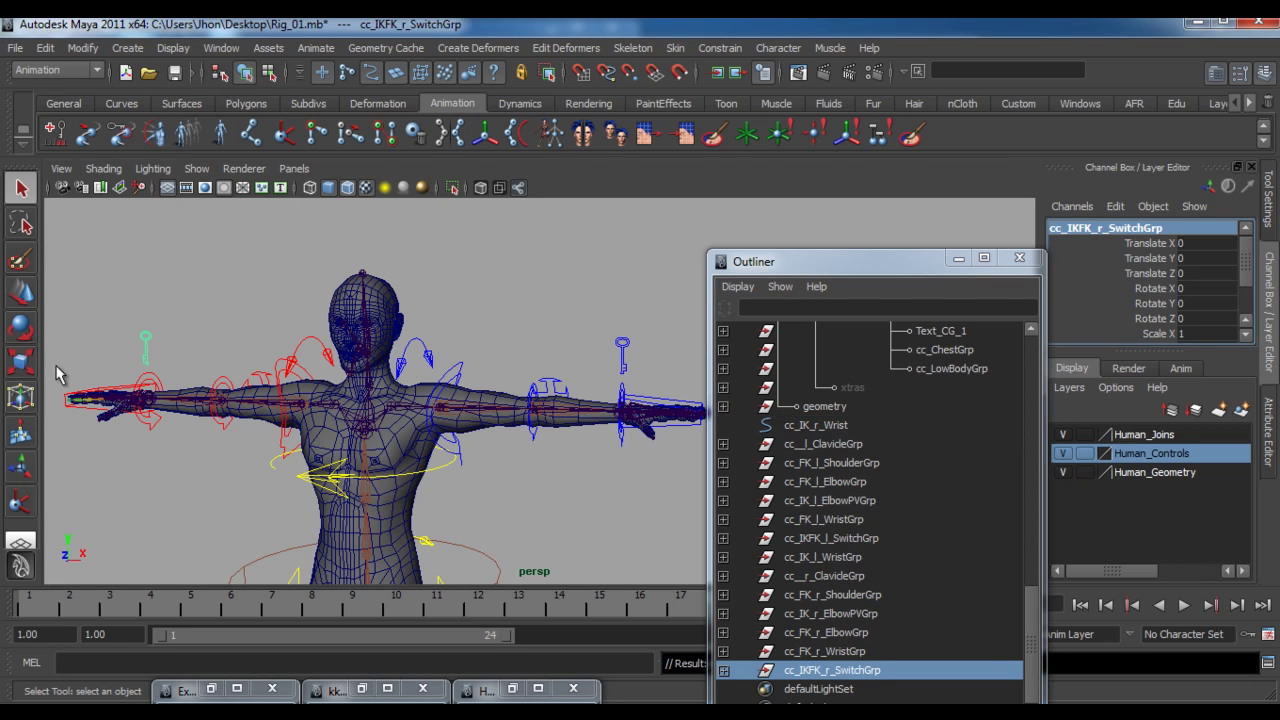
- Group the right IK wrist control on its own and name the group cc_IK_r_WristGrp
click(65, 410)
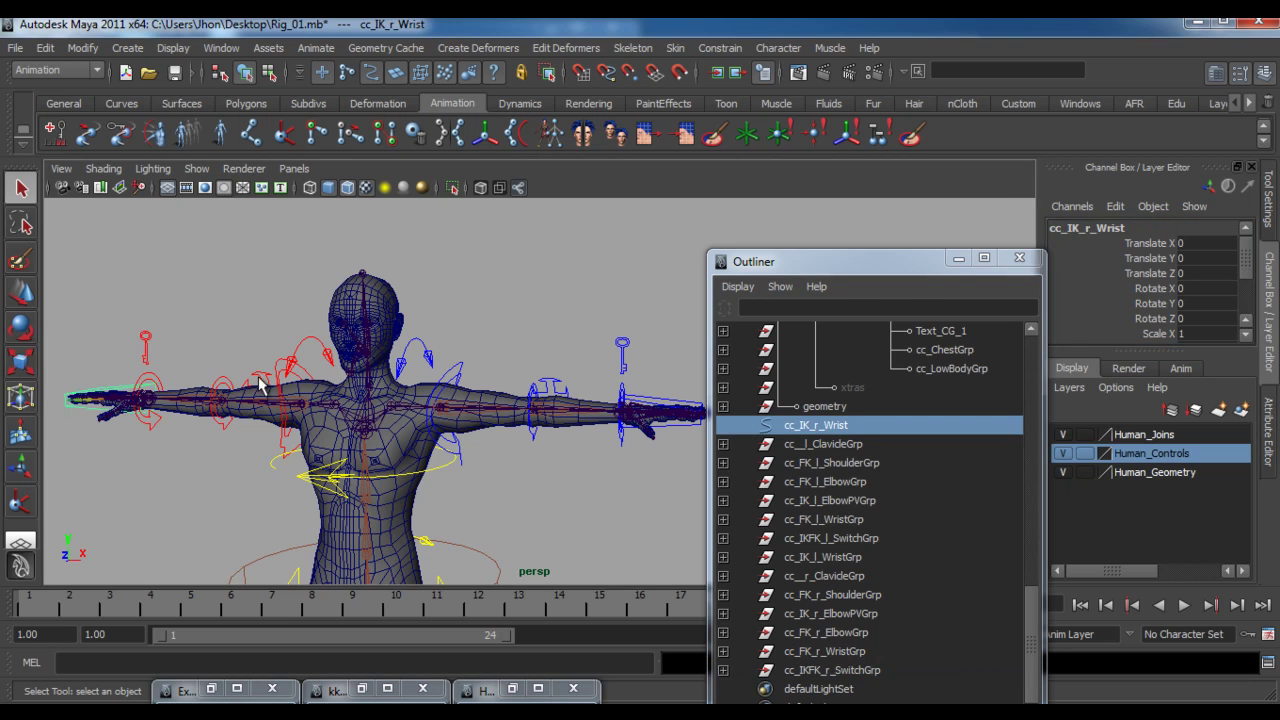
click(1068, 232)
key(ctrl+c)
key(ctrl+g)
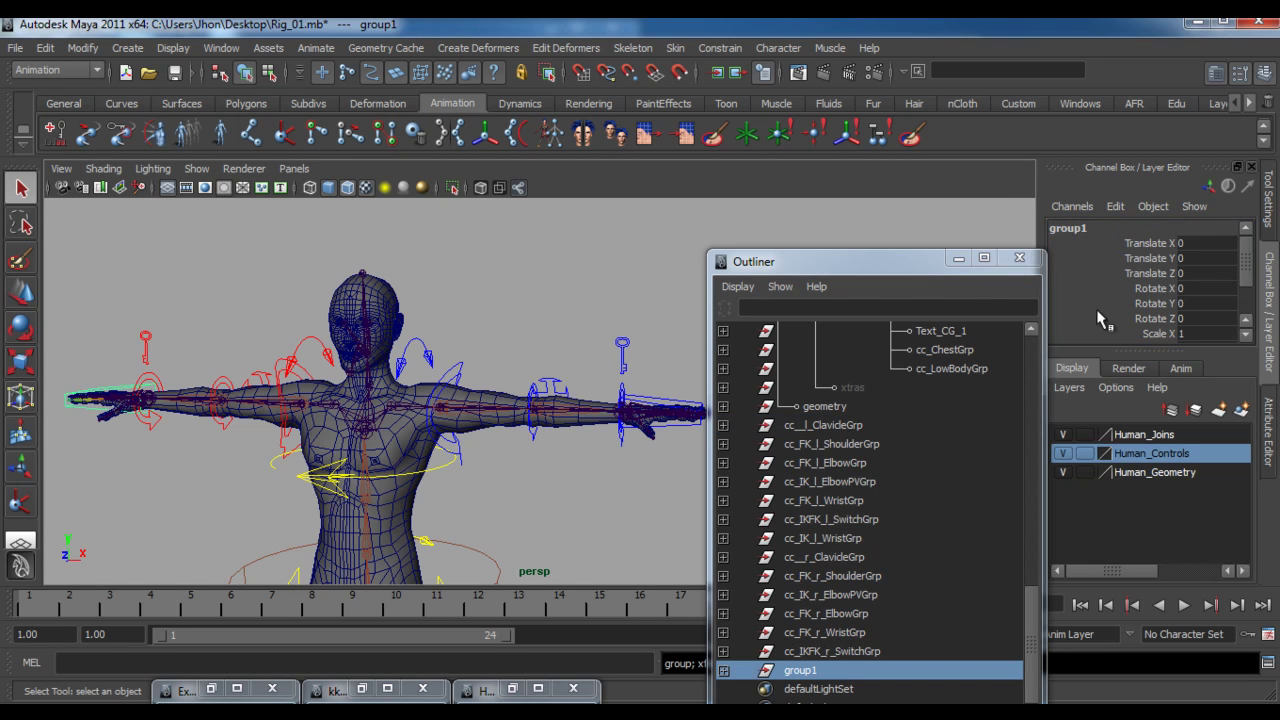
click(1071, 227)
key(ctrl+v)
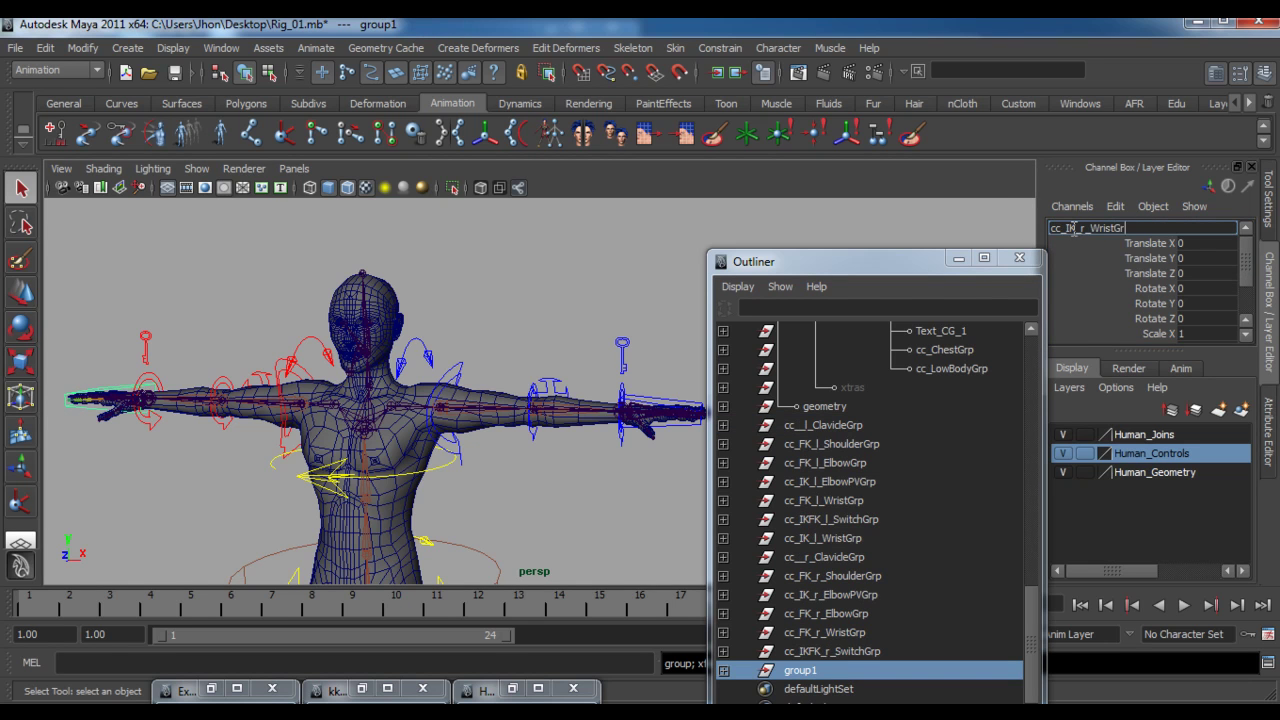
key(Return)
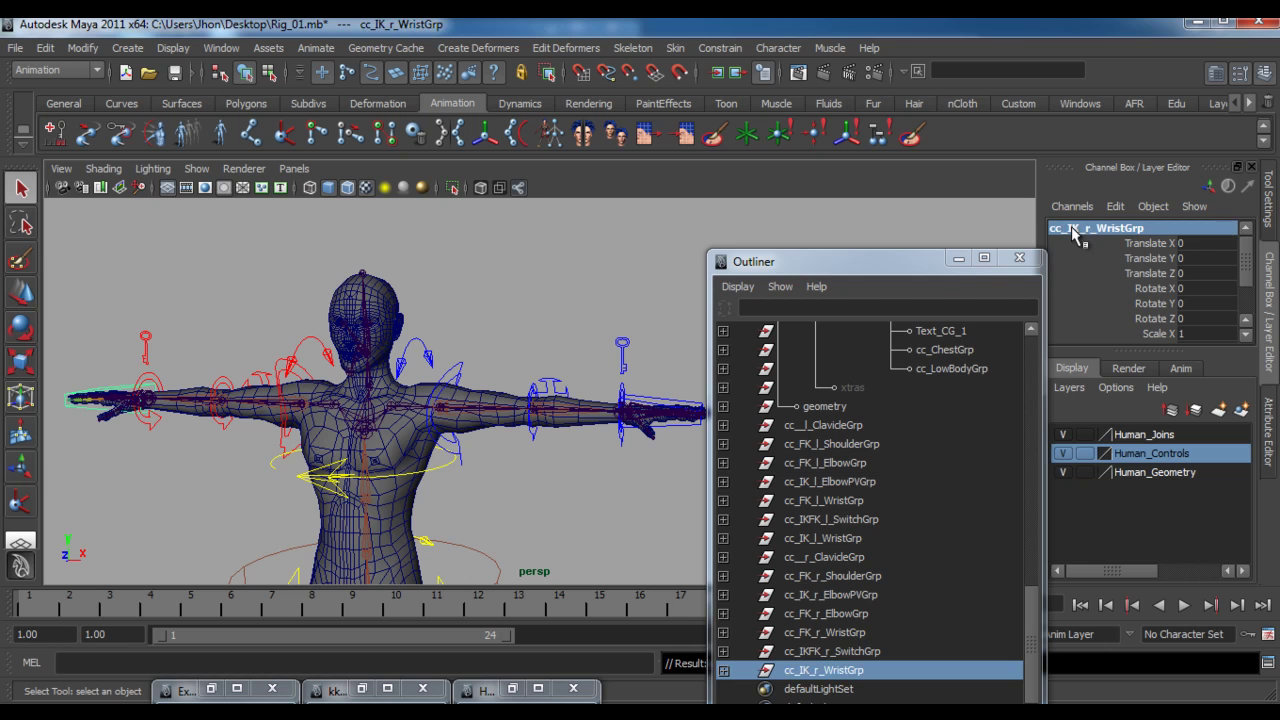
- Highlight all left and right arm control groups for review, and select the left clavicle control with the Move tool
click(823, 427)
shift+click(815, 668)
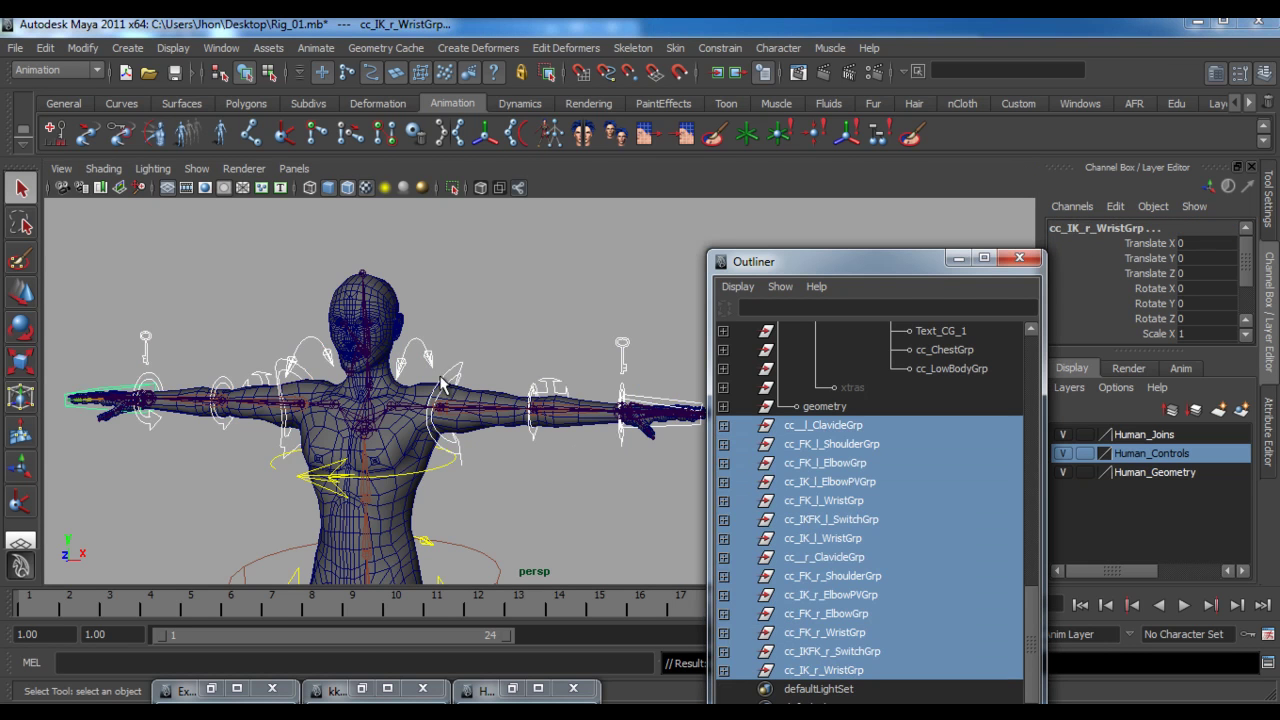
click(432, 366)
key(w)
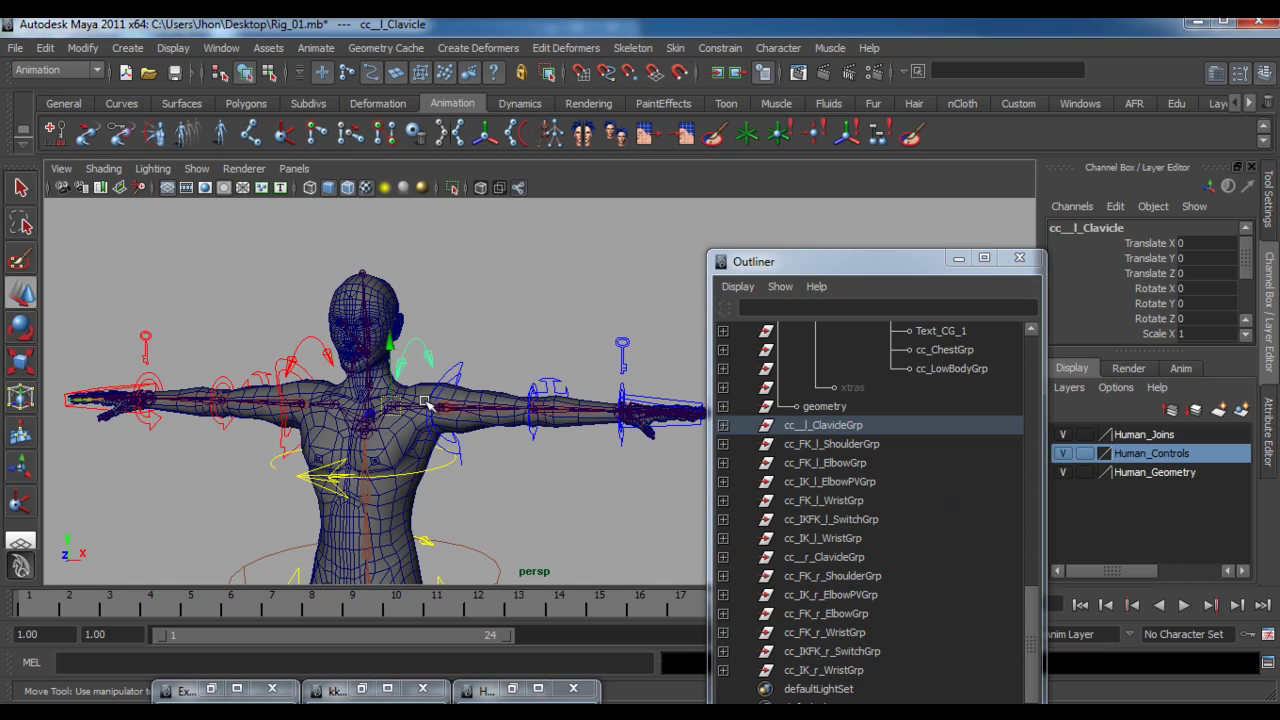
- Snap the pivot of cc__l_ClavicleGrp to the left clavicle joint
key(Up)
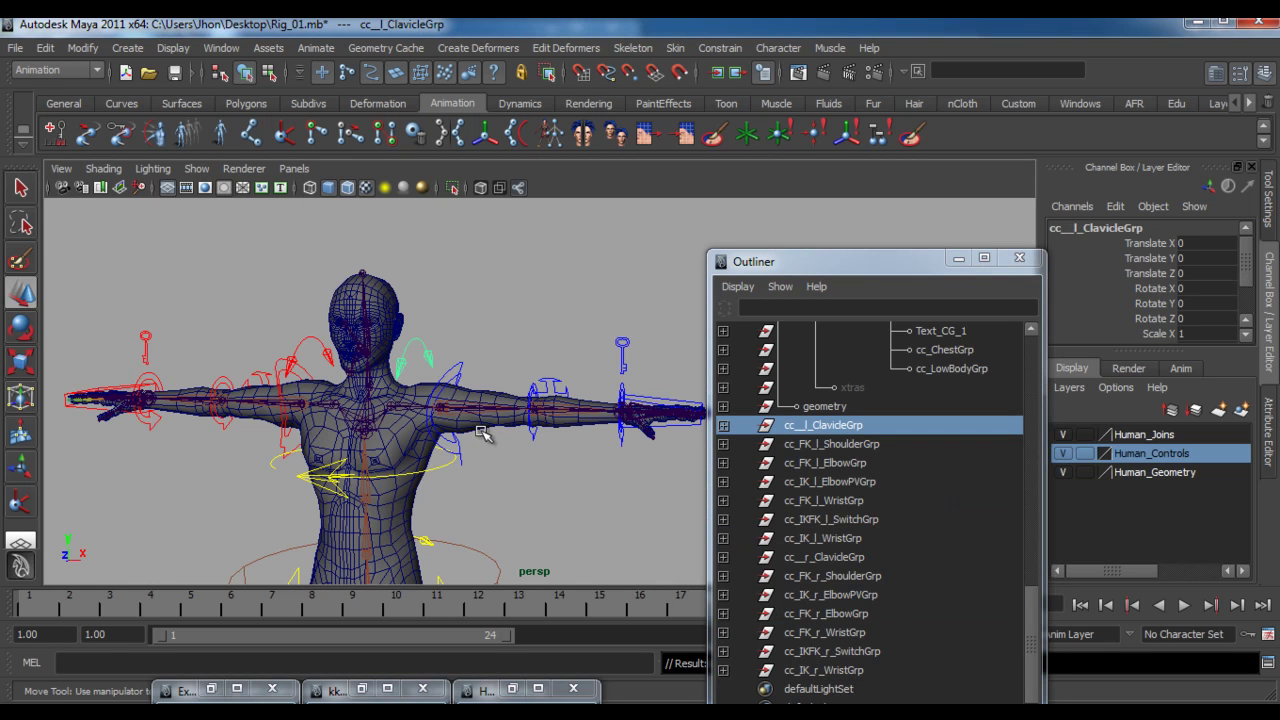
key(v)
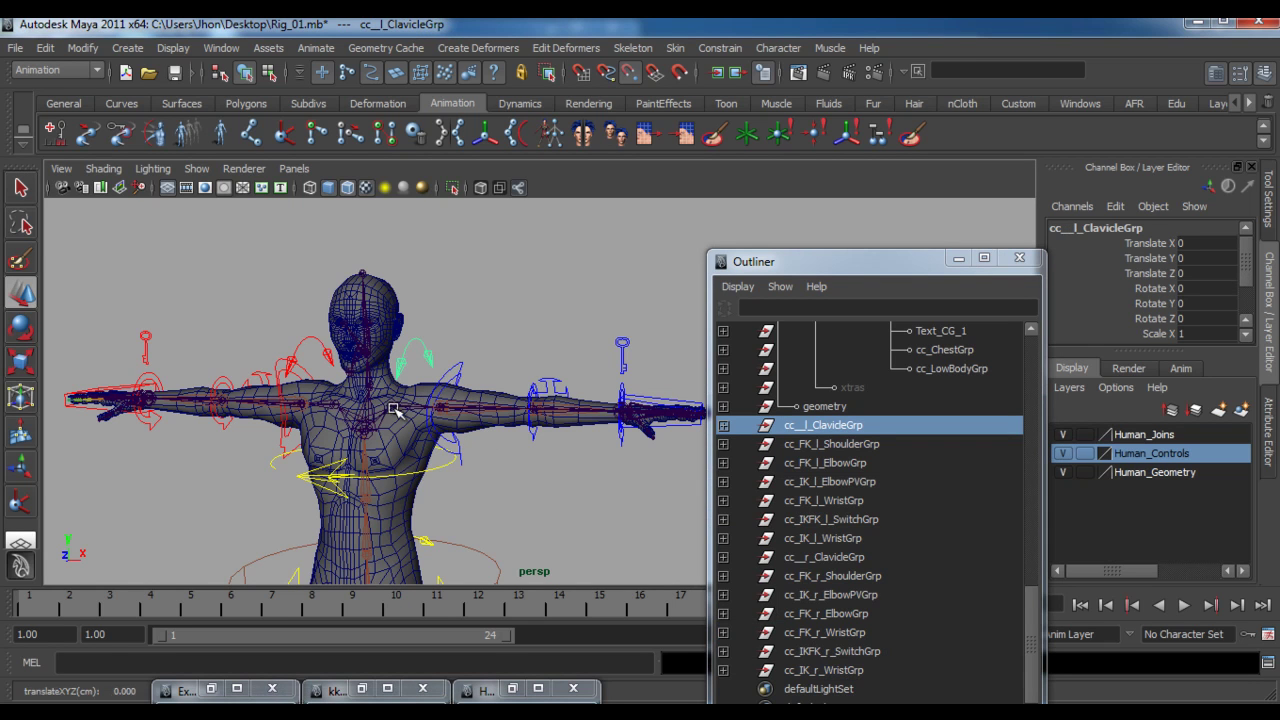
key(f)
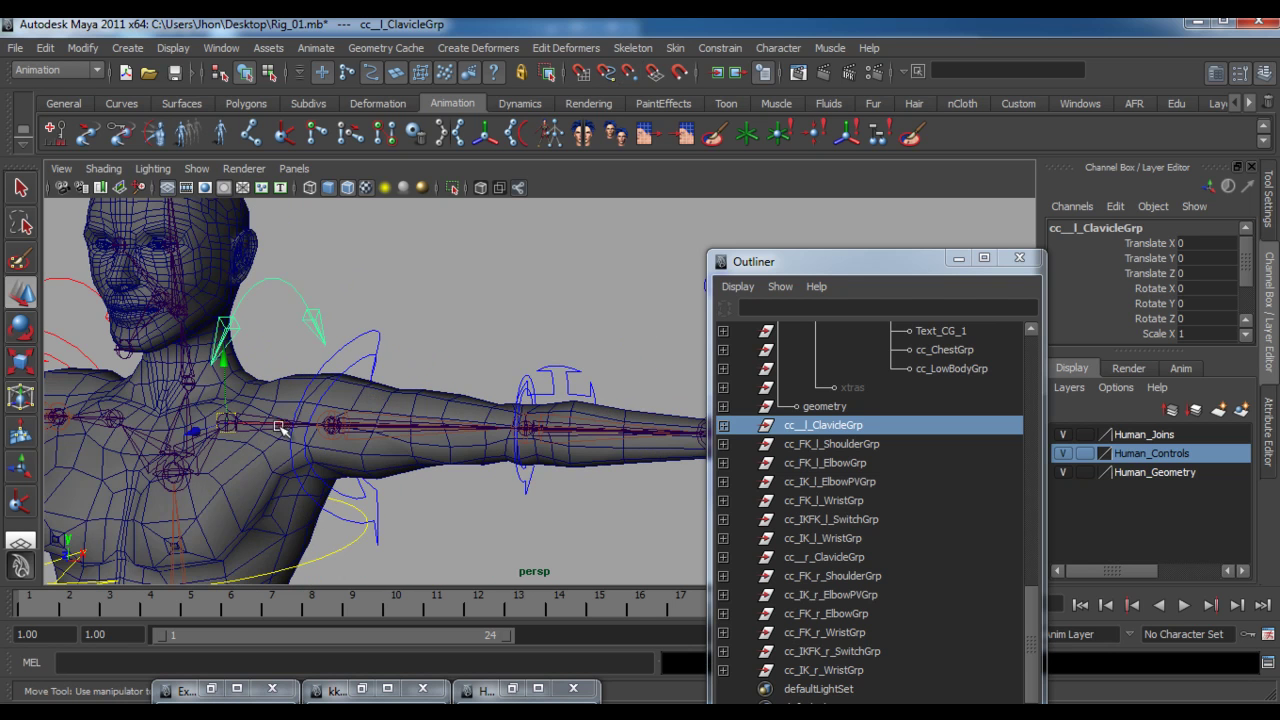
key(Insert)
key(v)
drag(231, 422, 230, 423)
- Snap the pivot of cc_FK_l_ShoulderGrp, the parent group of the left FK shoulder control, to the left shoulder joint
click(374, 346)
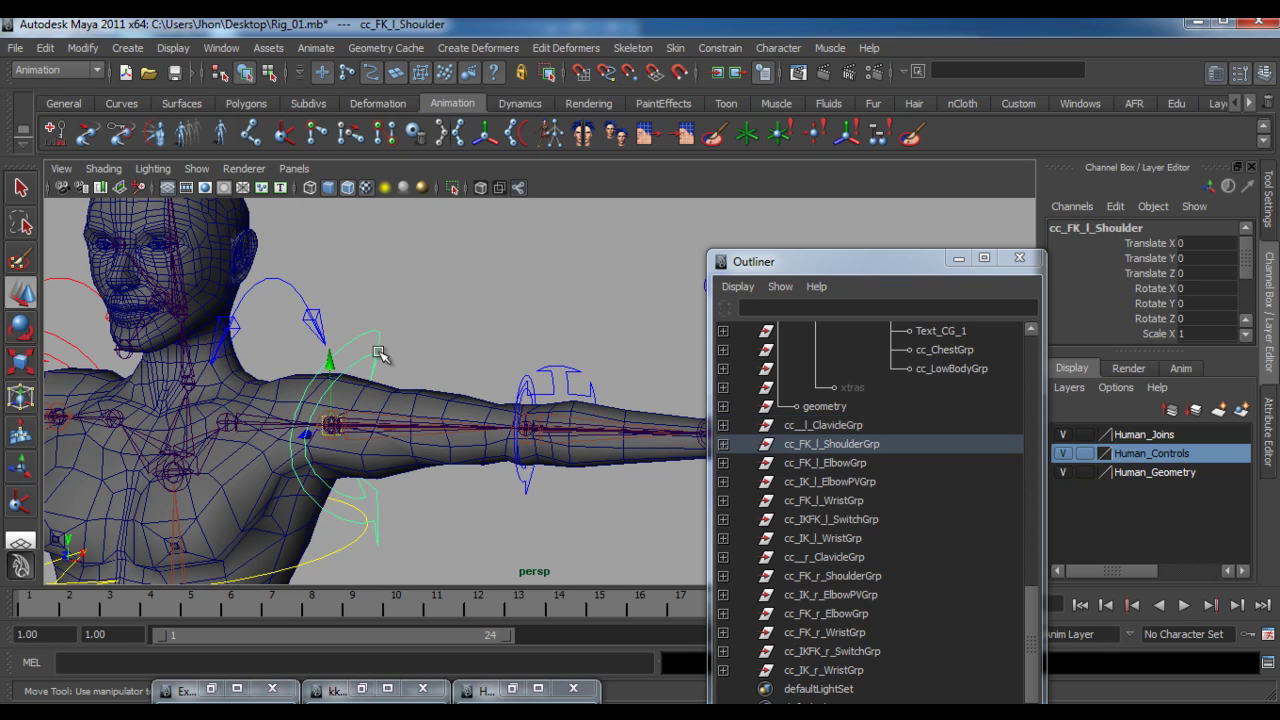
drag(332, 430, 332, 427)
key(w)
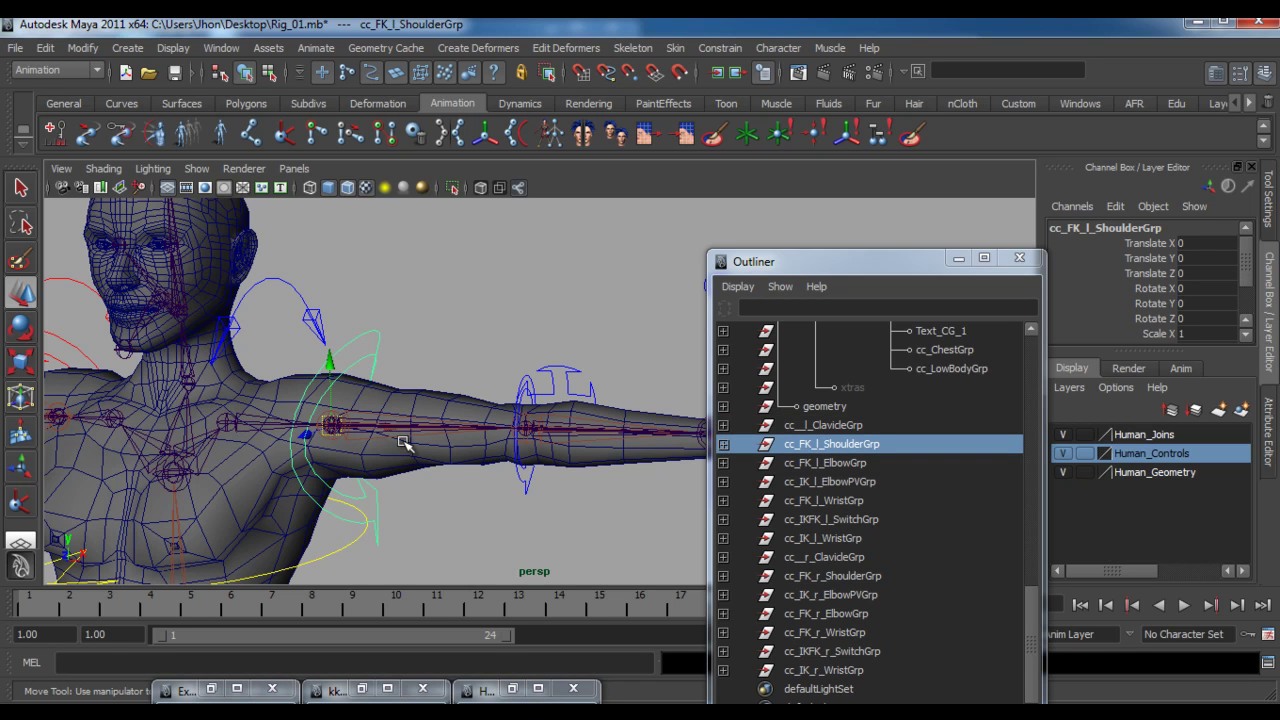
- Snap the pivots of cc_FK_l_ElbowGrp and cc_IK_l_ElbowPVGrp to the left elbow joint
click(523, 488)
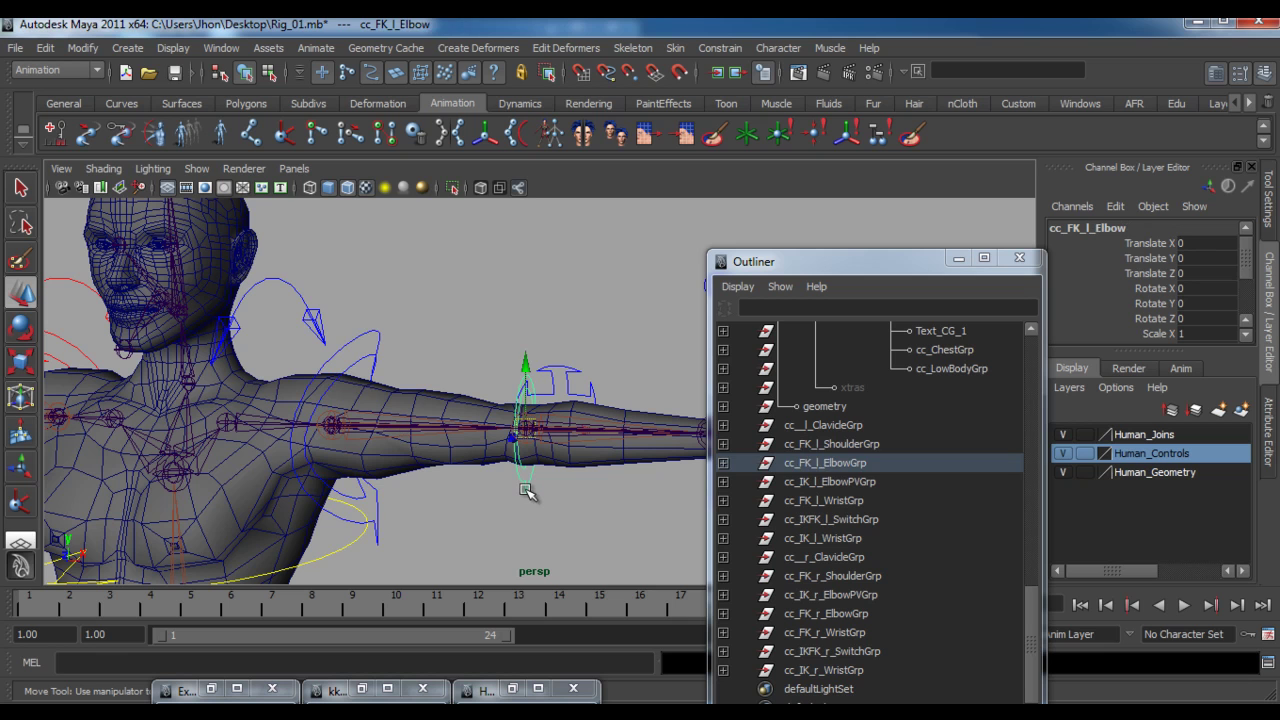
key(Up)
drag(526, 490, 523, 425)
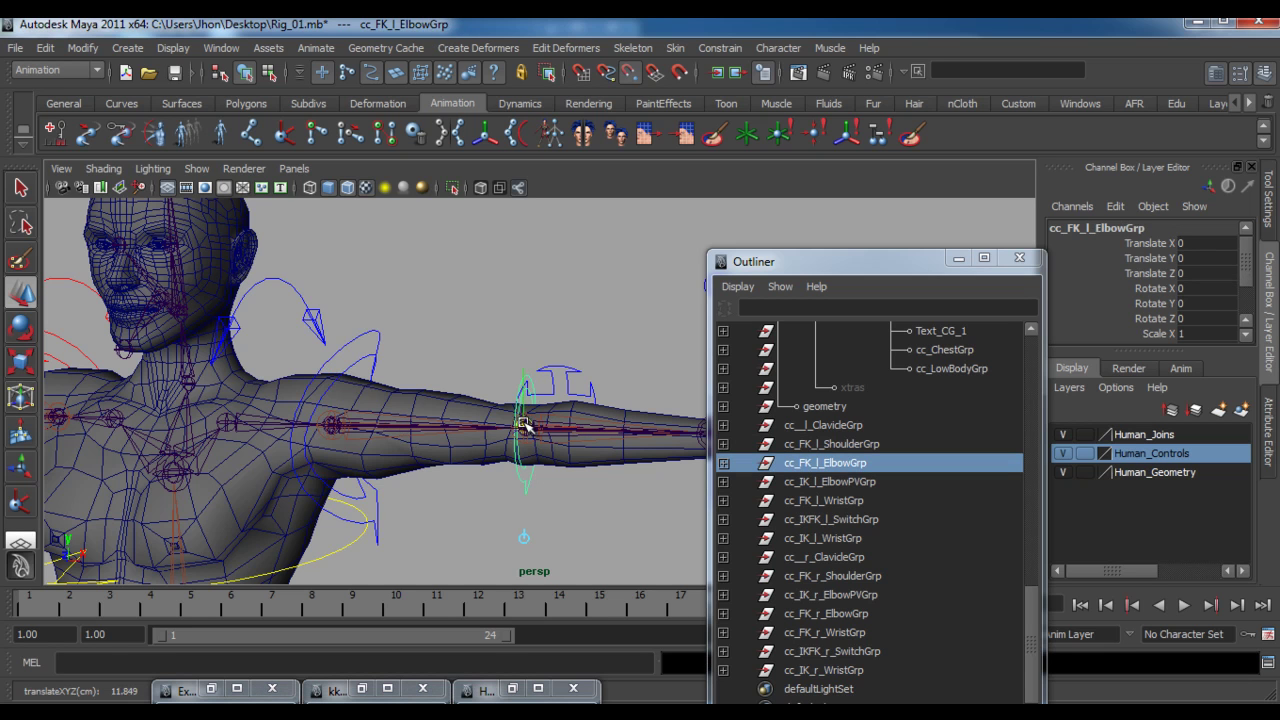
key(Insert)
click(561, 372)
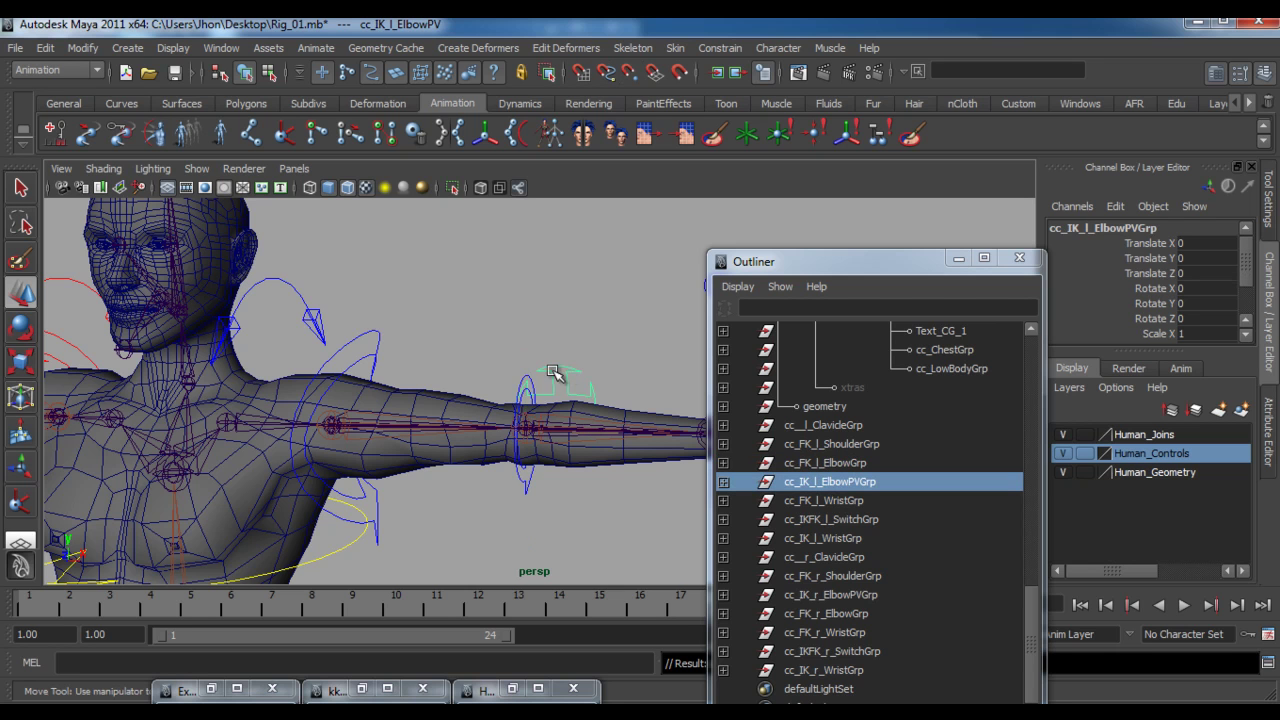
key(Insert)
key(v)
middle_drag(543, 404, 525, 423)
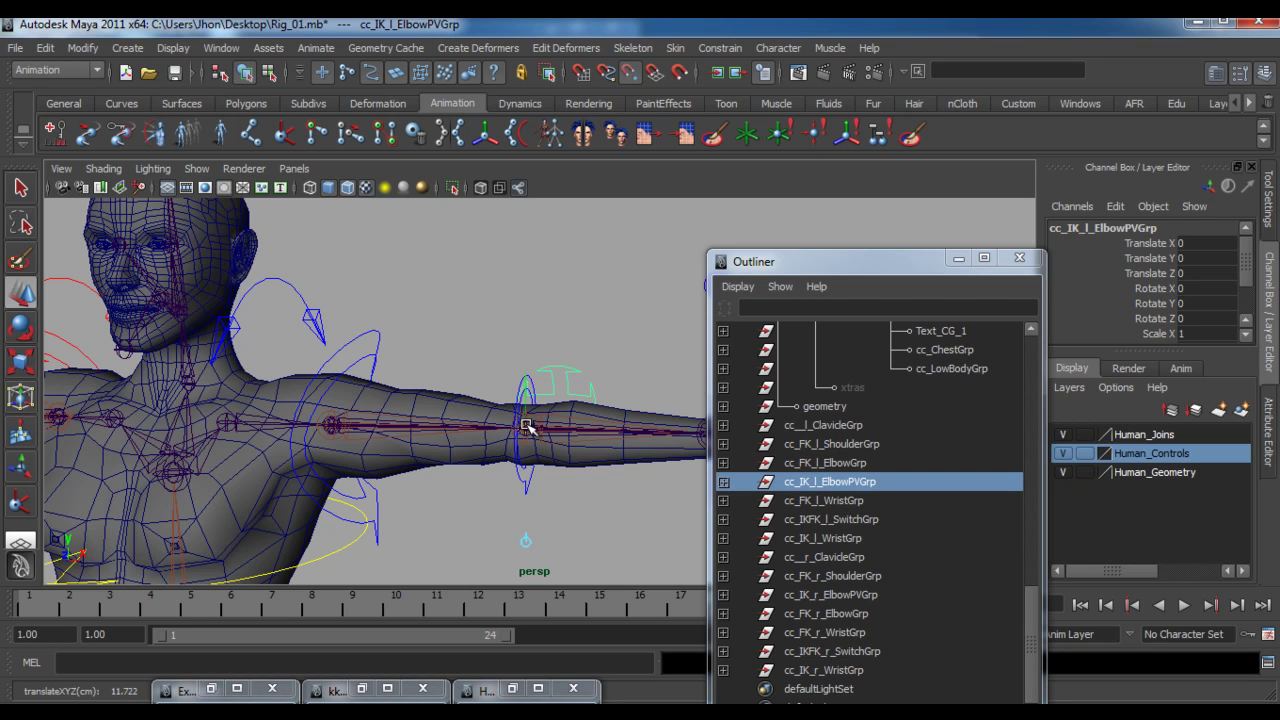
- Move the Outliner clear of the left hand and snap the pivot of cc_FK_l_WristGrp to the left wrist joint
drag(780, 262, 869, 534)
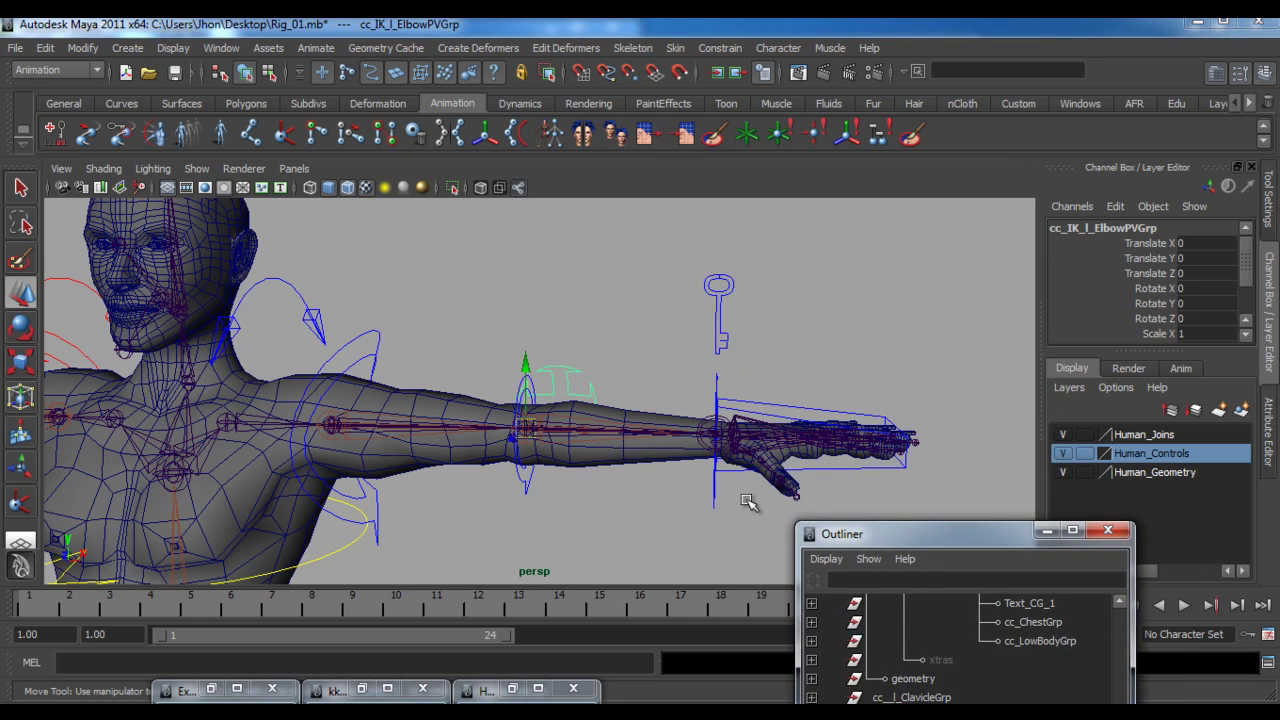
click(717, 498)
key(Up)
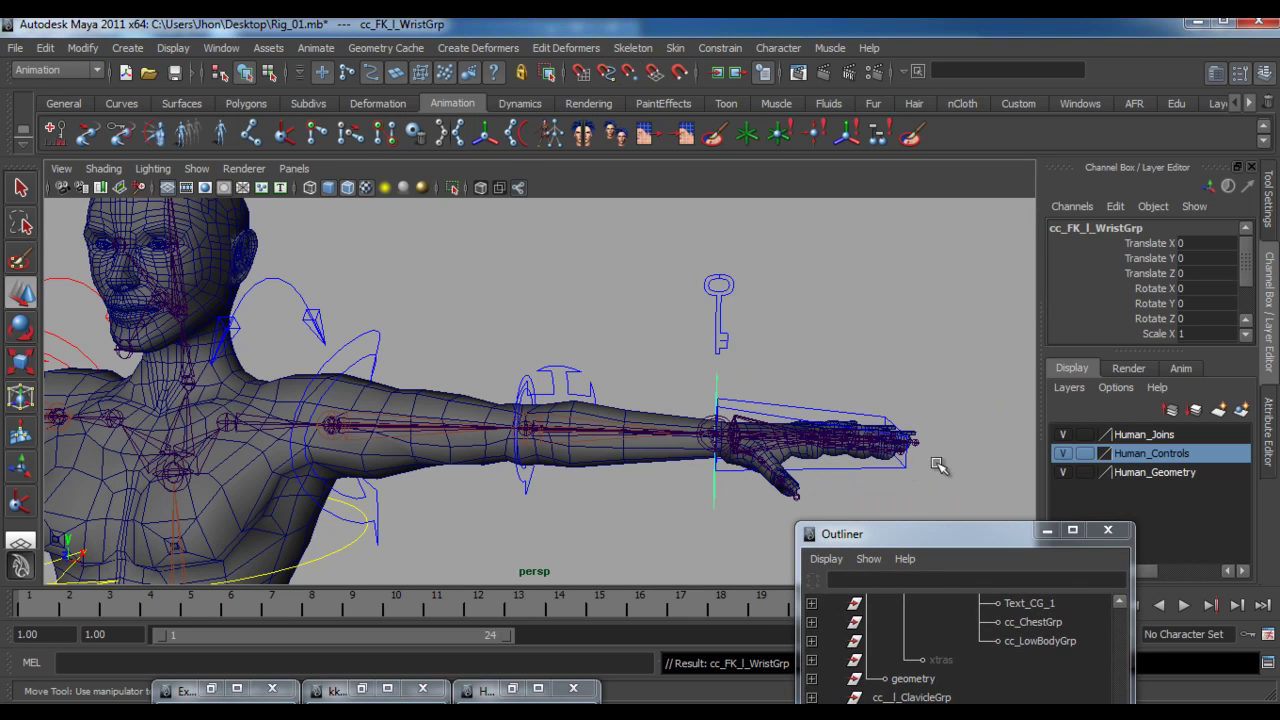
middle_drag(755, 433, 719, 432)
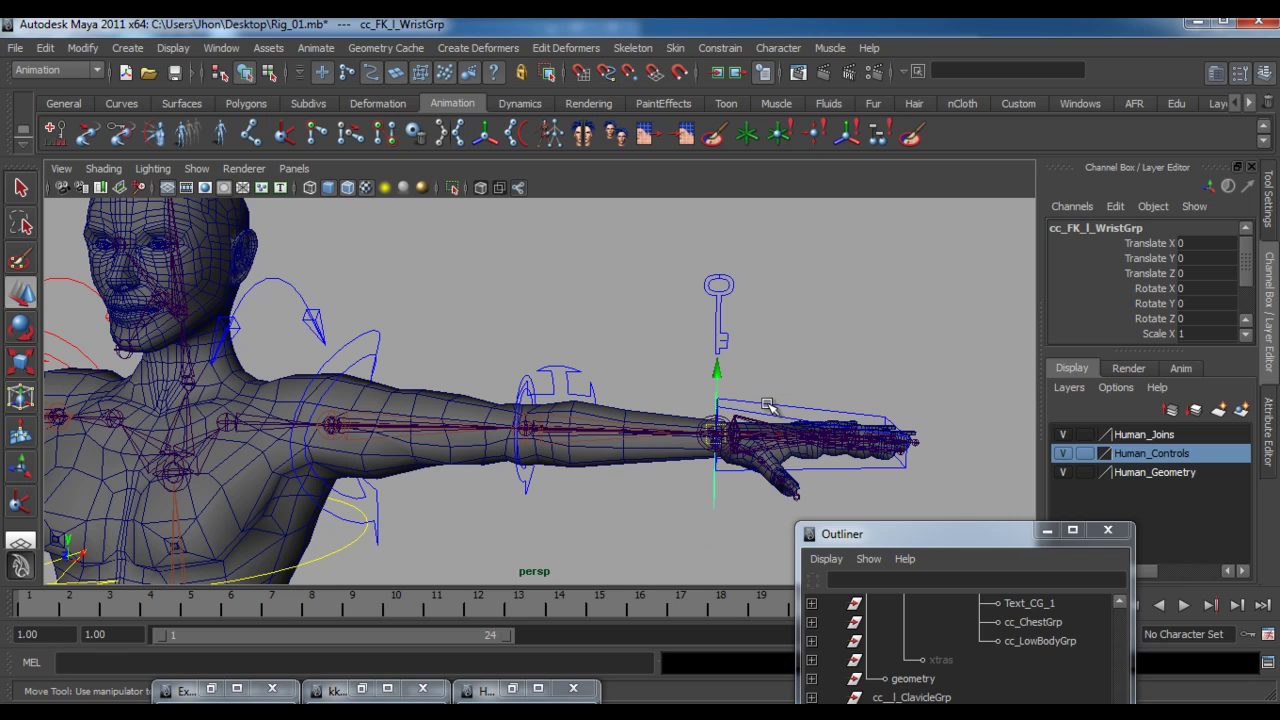
- Snap the pivot of cc_IK_l_WristGrp, the parent of the left hand's box control, to the left wrist joint
click(768, 405)
key(Up)
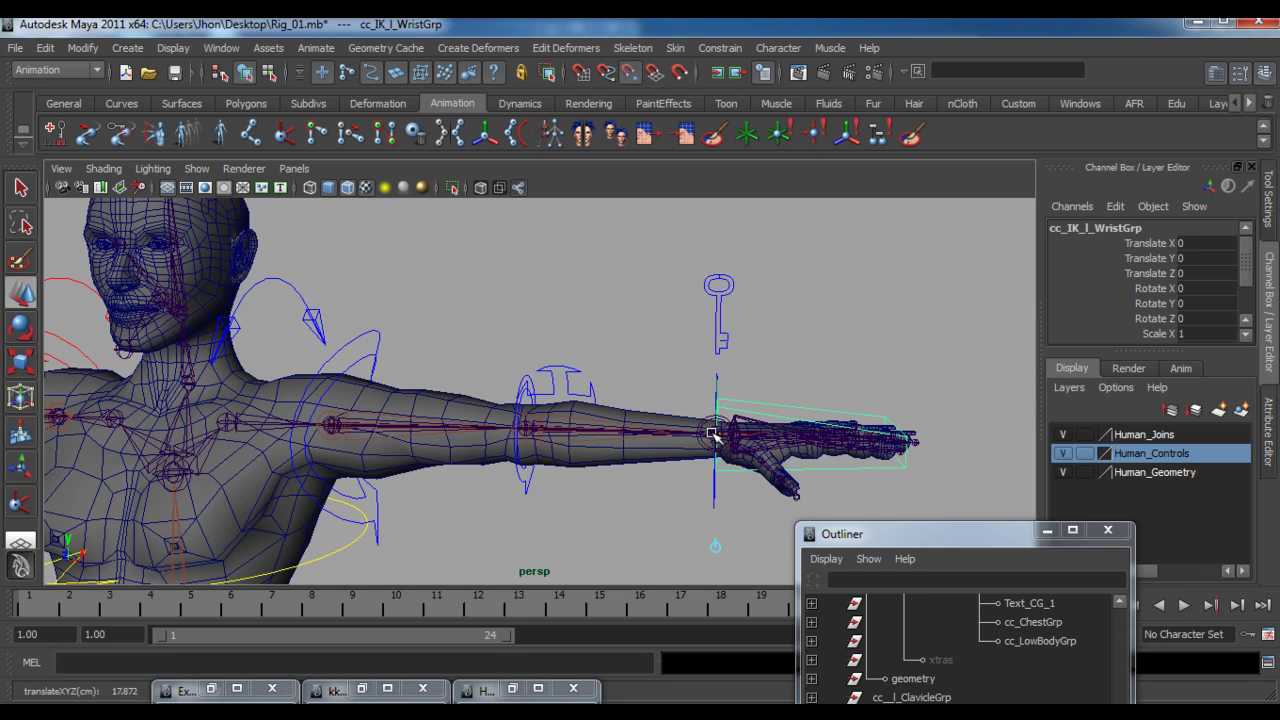
alt+drag(714, 455, 880, 455)
alt+middle_drag(698, 494, 680, 454)
alt+right_drag(680, 454, 809, 494)
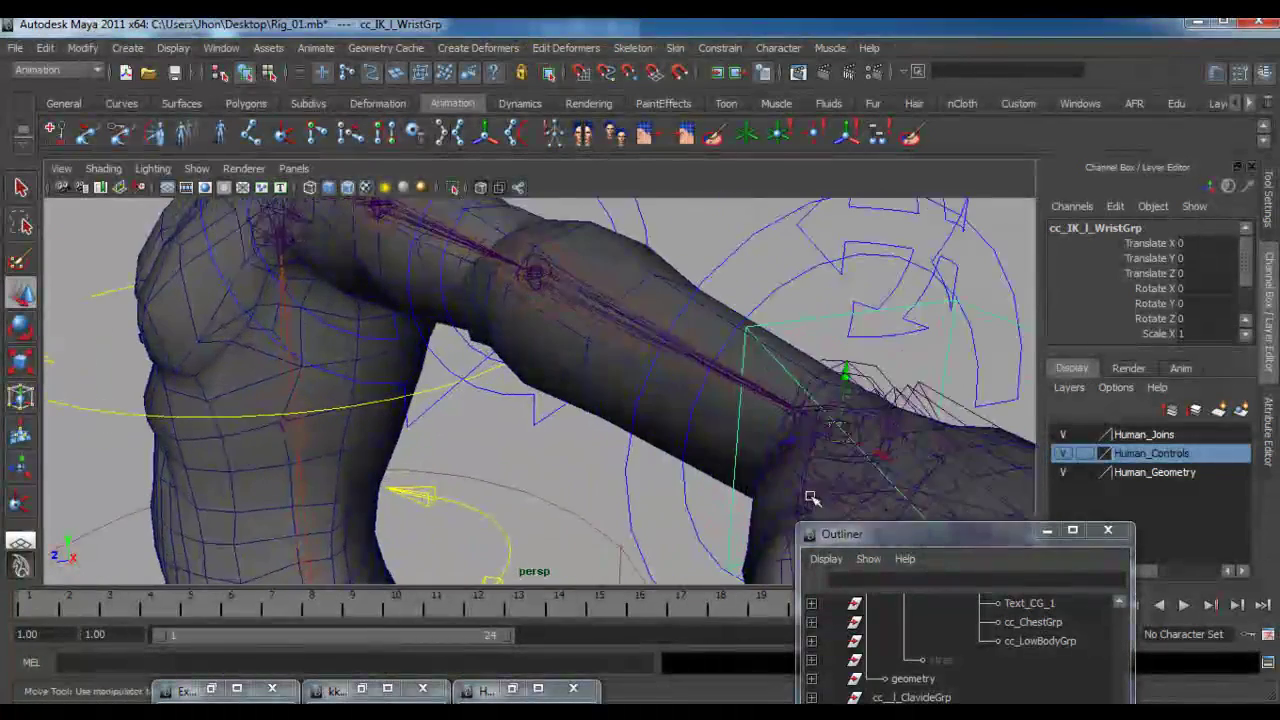
key(v)
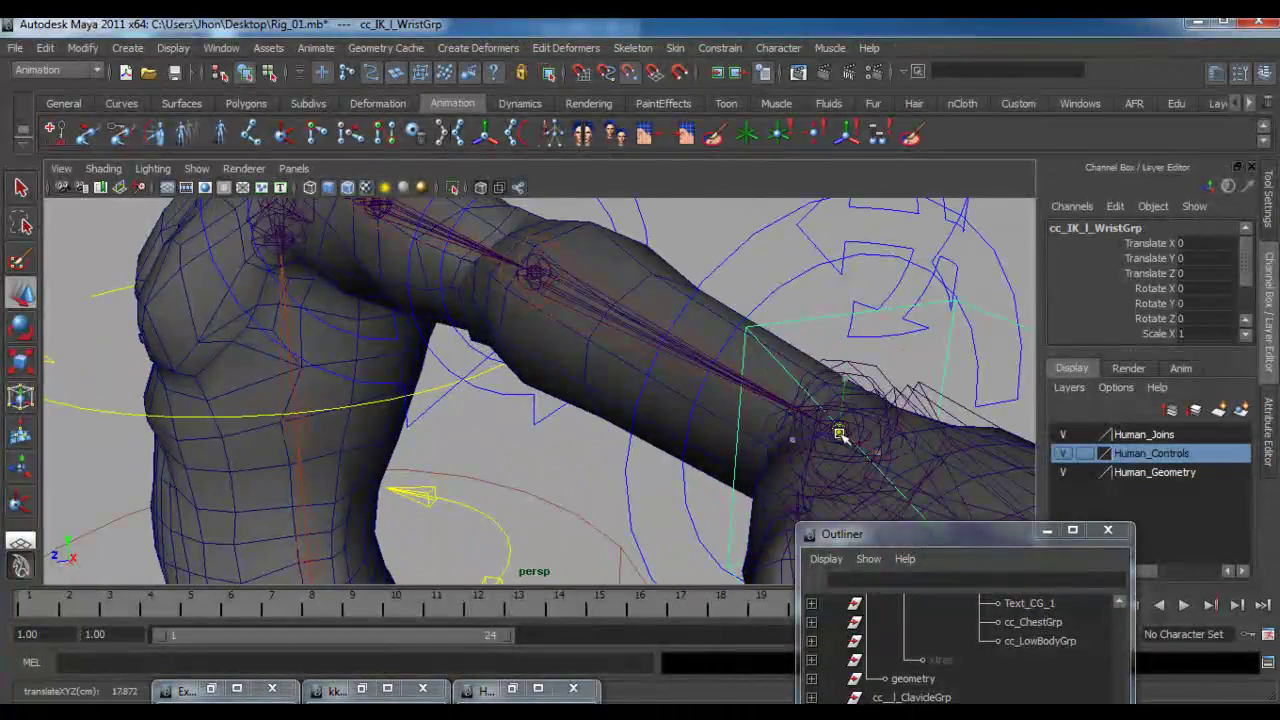
- Re-snap the pivot of cc_FK_l_WristGrp precisely onto the left wrist joint
click(694, 406)
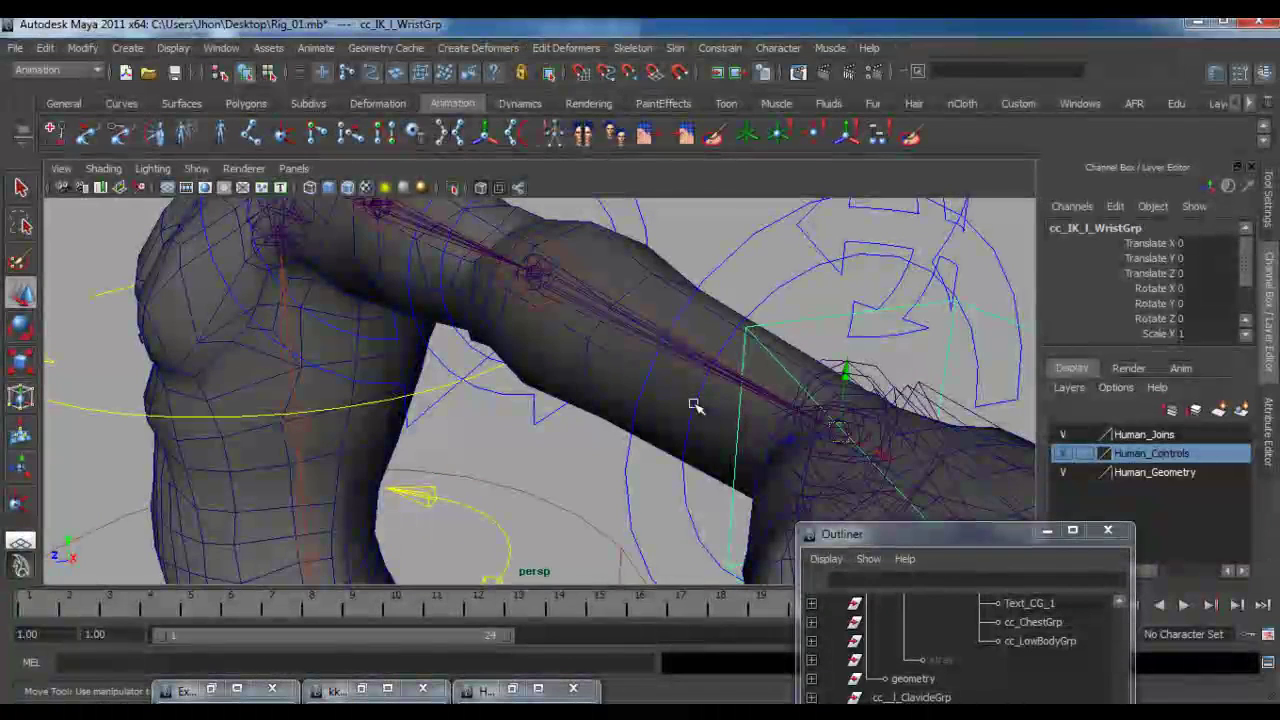
key(Up)
key(v)
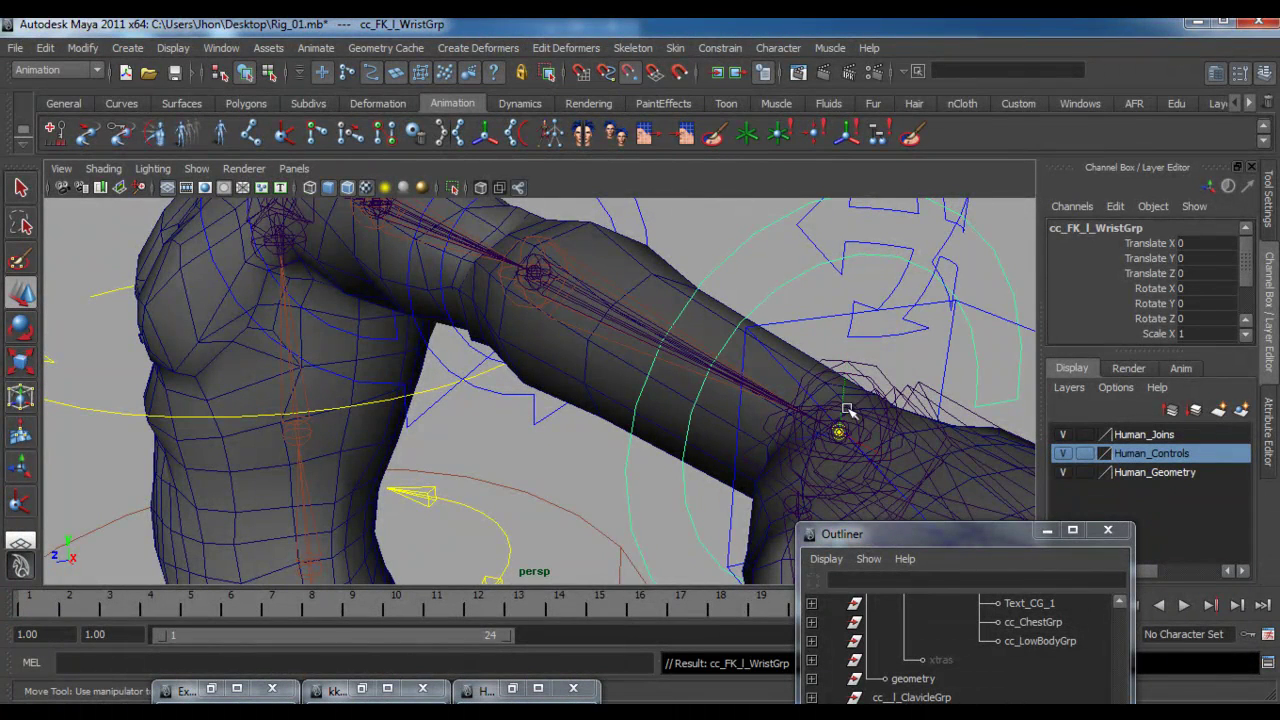
click(840, 431)
key(Insert)
- Snap the pivot of cc_IKFK_l_SwitchGrp, the parent of the left key-shaped control, to the left wrist joint
scroll(838, 430, down, 2)
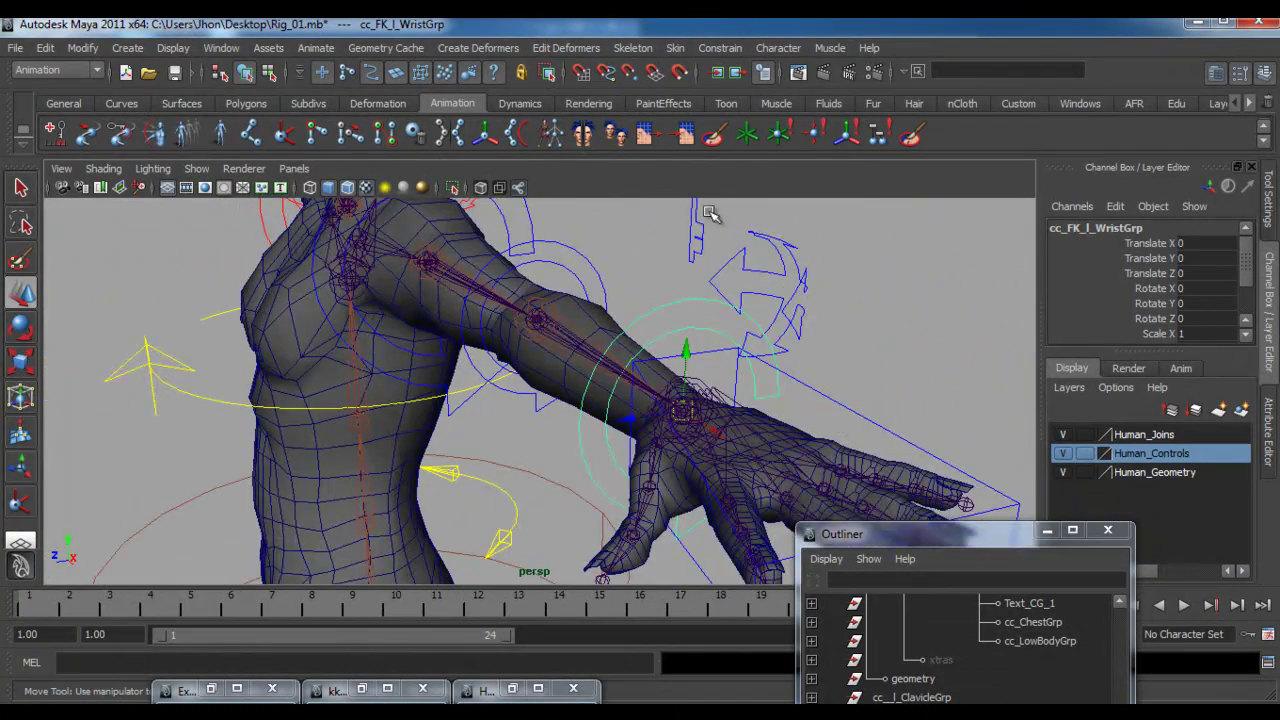
click(700, 227)
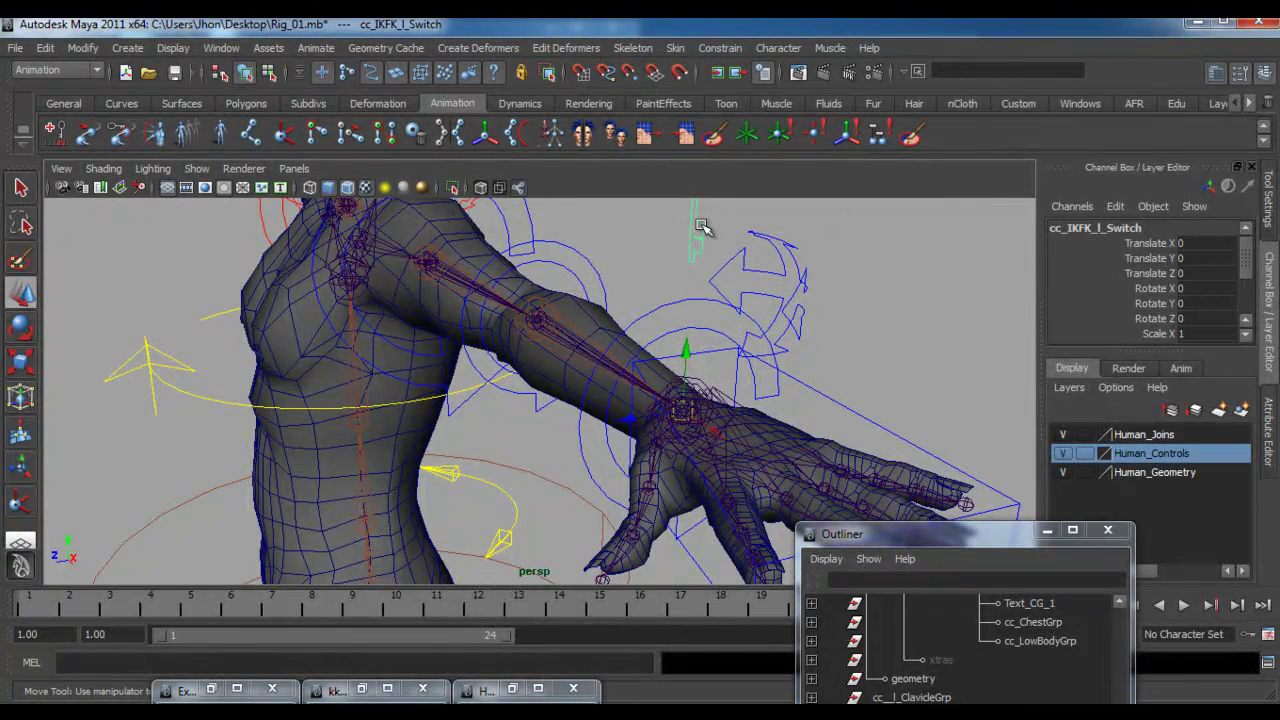
key(Up)
key(v)
drag(660, 330, 686, 407)
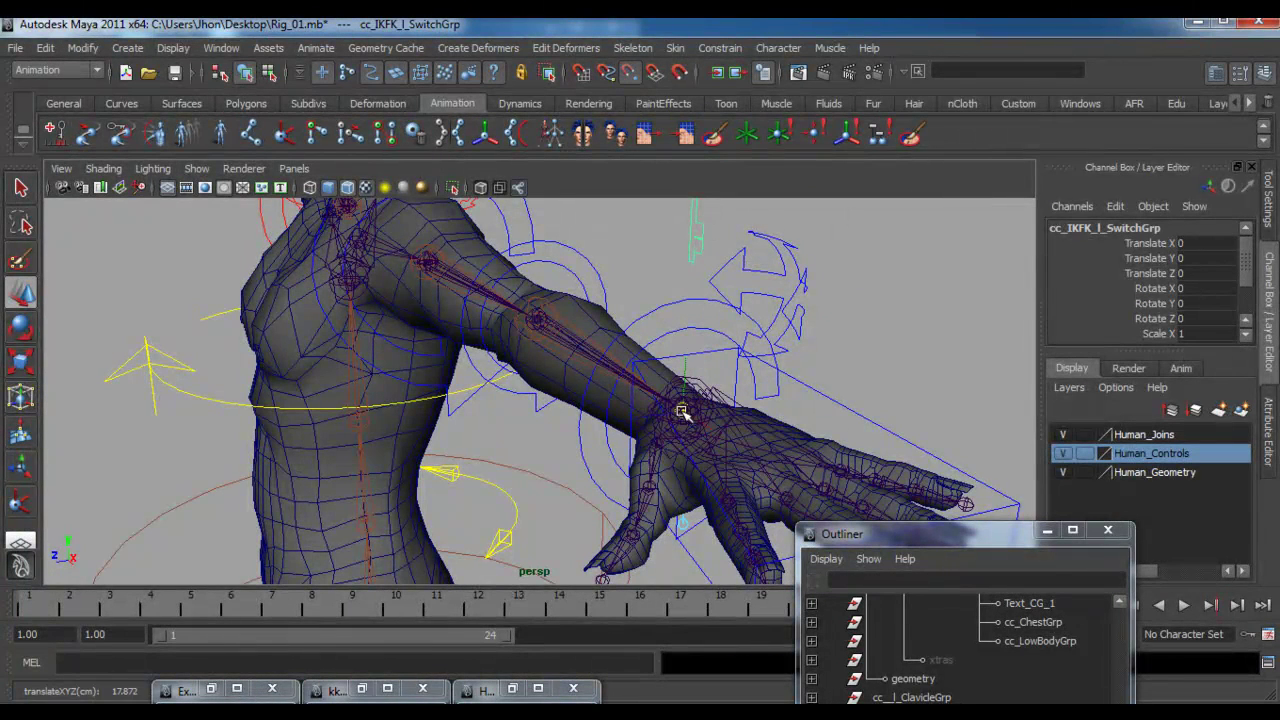
alt+right_drag(694, 408, 872, 458)
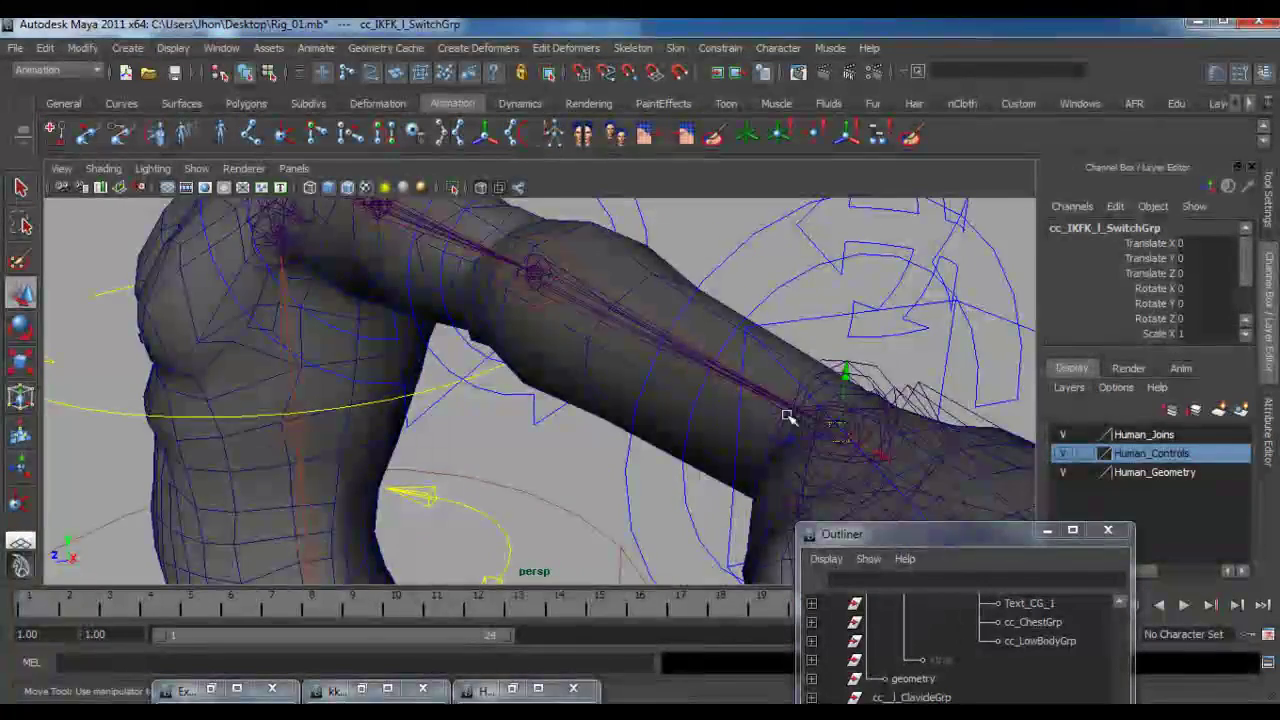
- Try placing the pivot of cc__r_ClavicleGrp on the right shoulder joint
alt+right_drag(770, 415, 517, 343)
alt+drag(517, 343, 763, 386)
alt+right_drag(350, 332, 404, 343)
alt+middle_drag(403, 343, 566, 318)
click(566, 310)
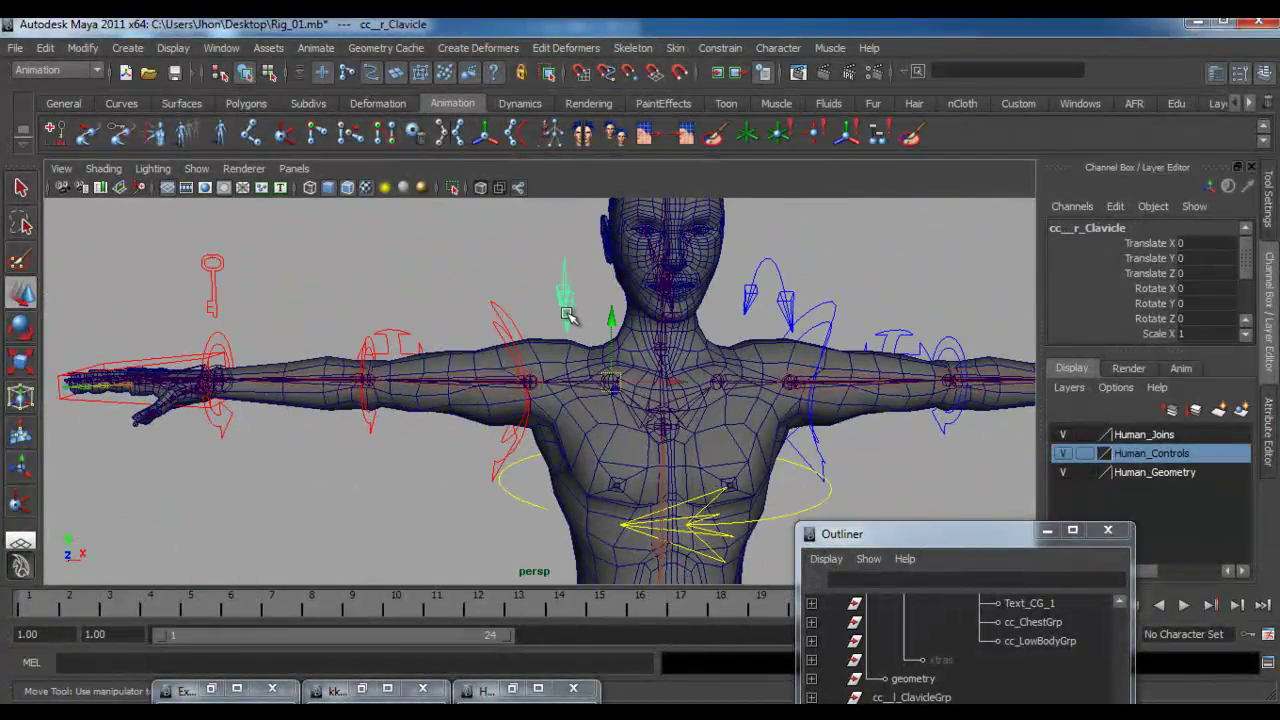
key(Up)
middle_drag(534, 383, 537, 384)
alt+right_drag(434, 400, 704, 490)
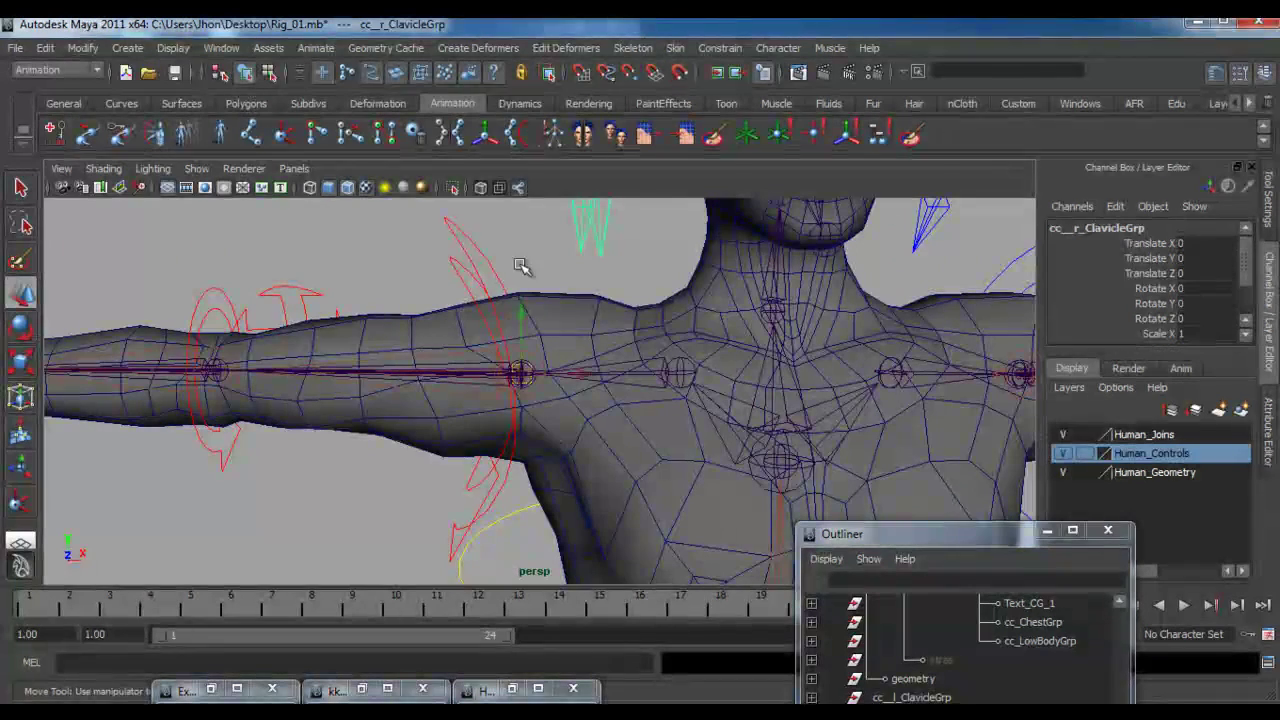
key(d)
key(v)
middle_drag(527, 376, 521, 375)
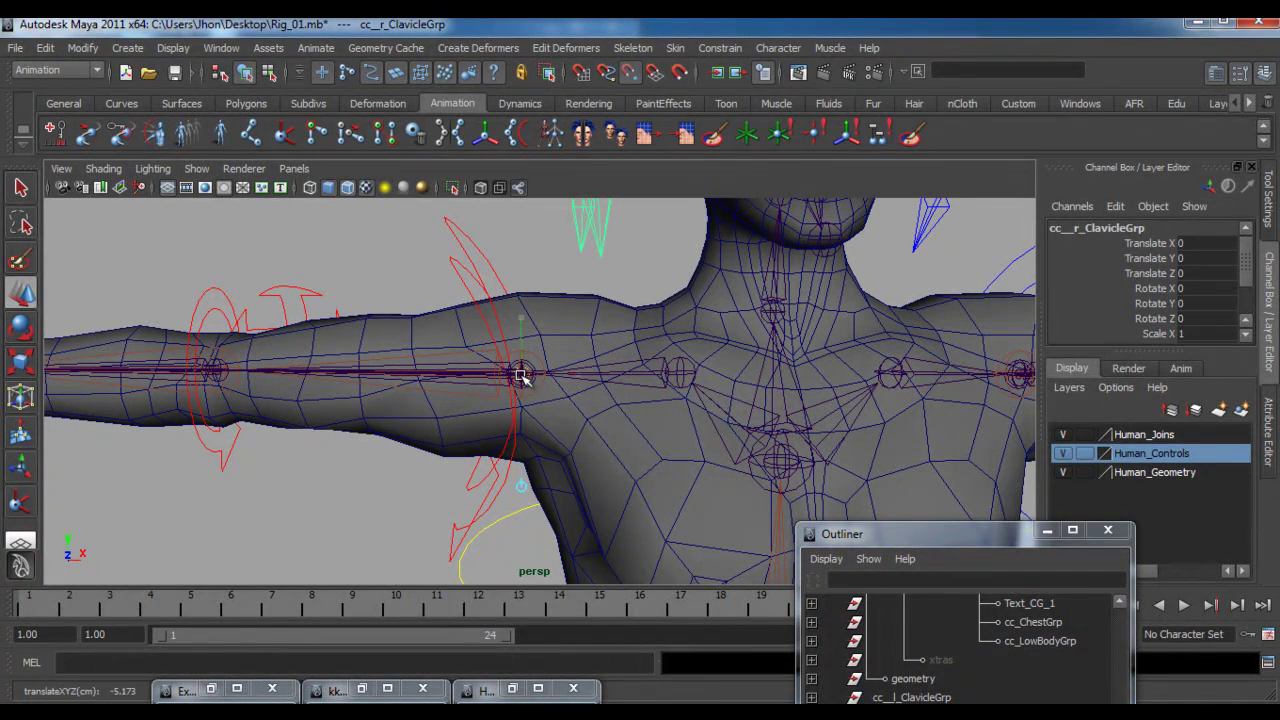
- Snap the pivot of cc_FK_r_ShoulderGrp to the right shoulder joint and that of cc__r_ClavicleGrp to the right clavicle joint
click(479, 273)
key(Up)
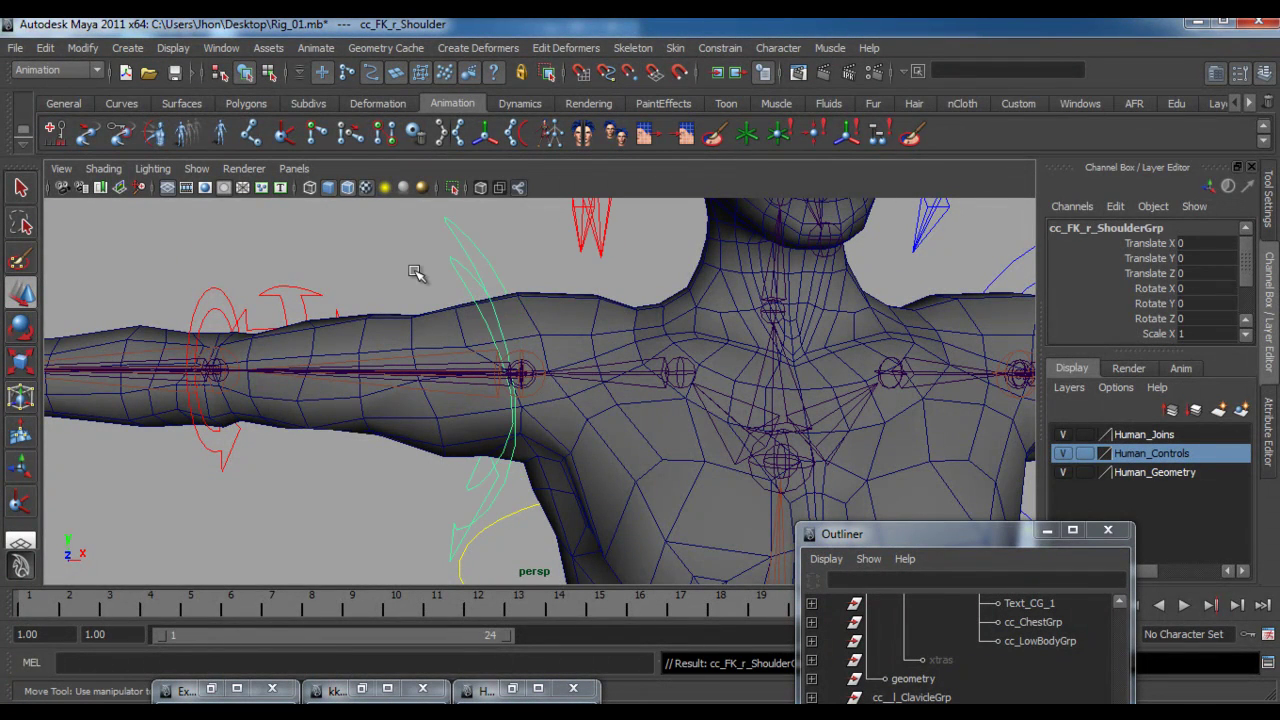
click(524, 376)
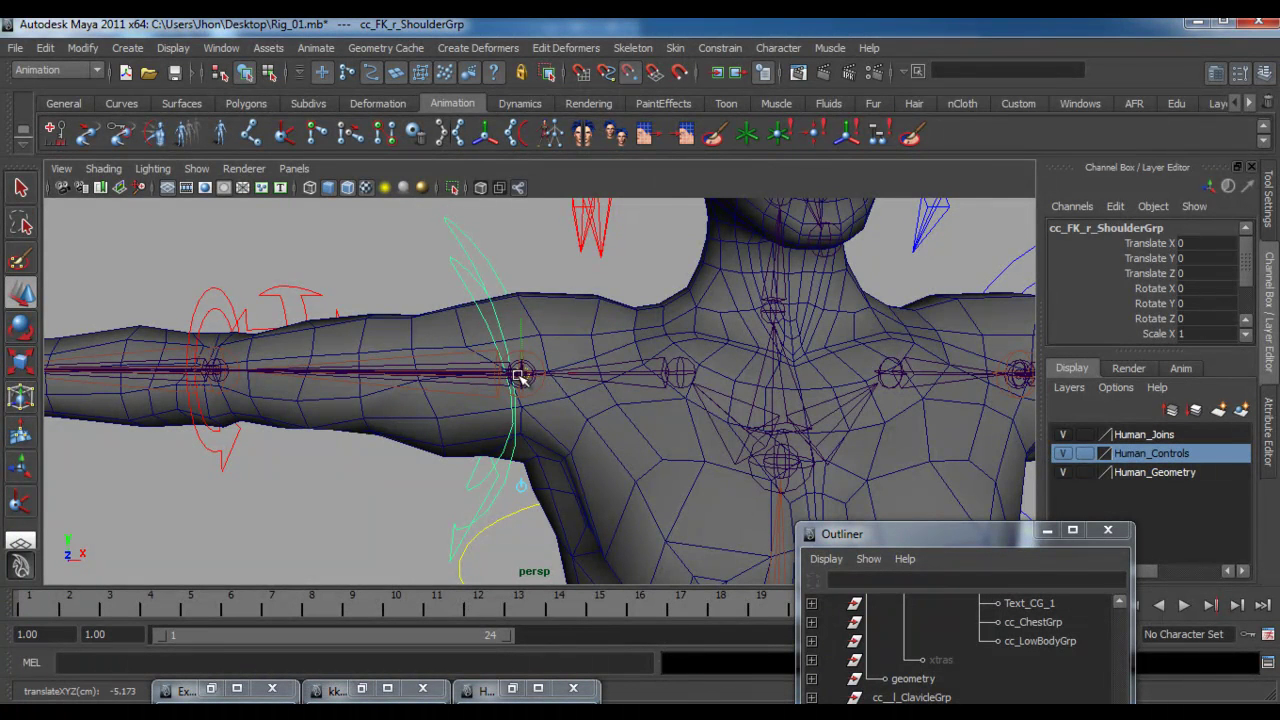
click(585, 234)
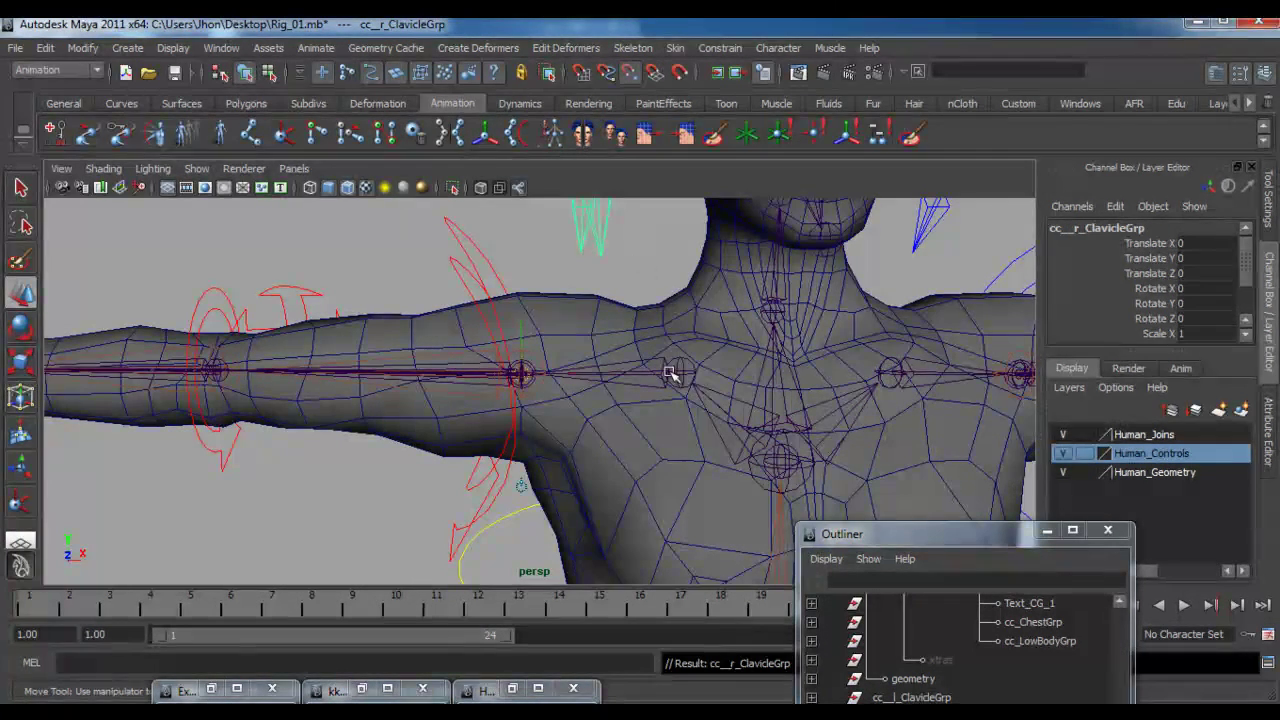
middle_drag(675, 371, 686, 375)
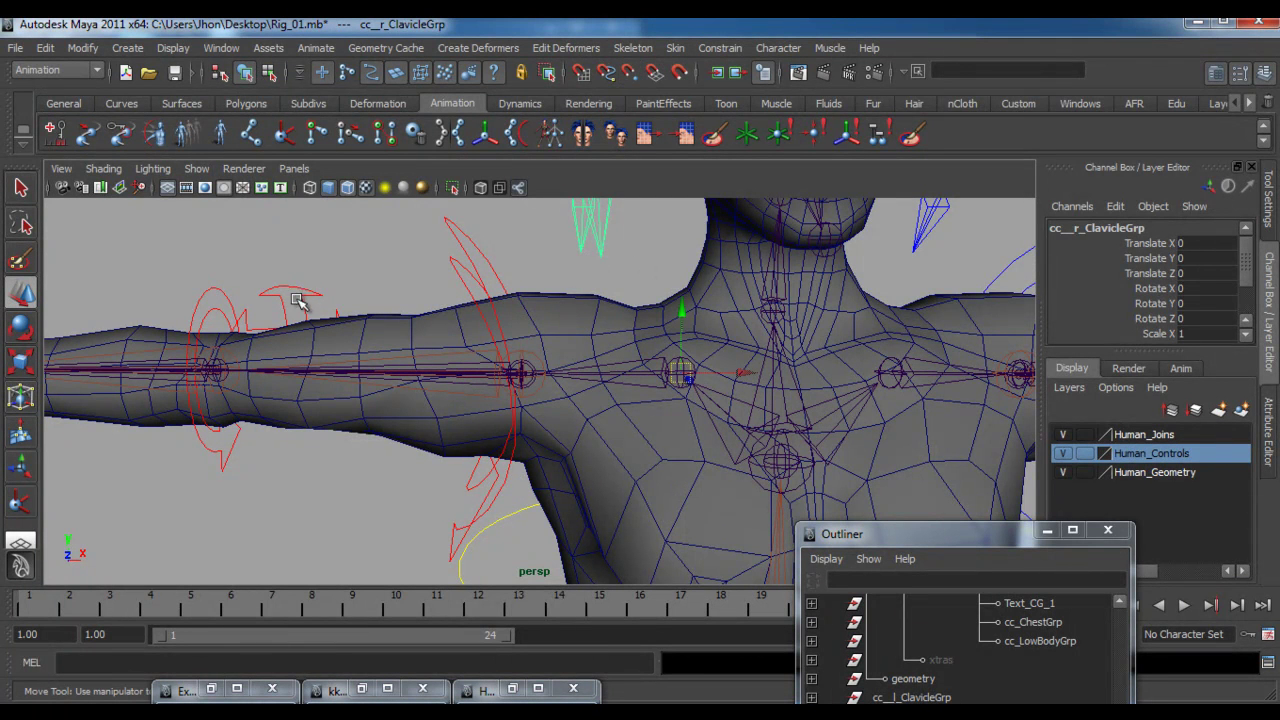
- Snap the pivot of cc_IK_r_ElbowPVGrp, the parent of the right elbow pole vector control, to the right elbow joint
click(303, 290)
key(Up)
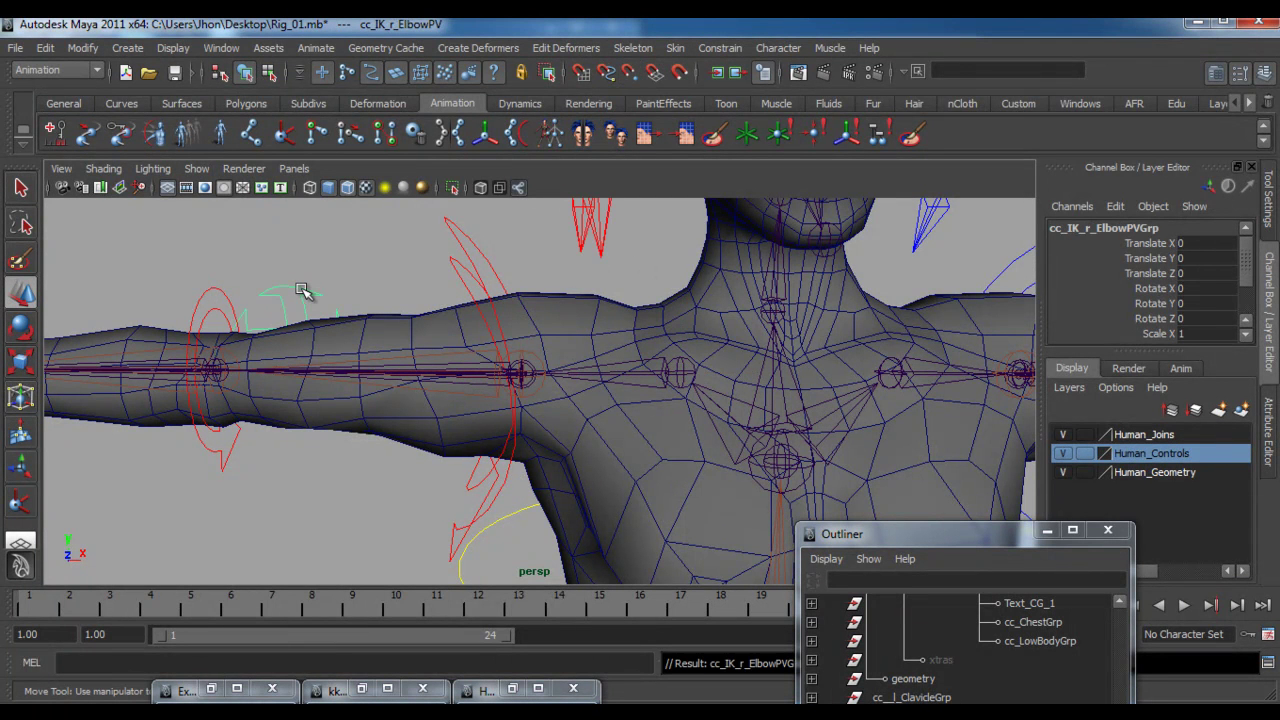
drag(222, 360, 215, 372)
key(w)
- Recheck the right clavicle, shoulder and pole vector group pivots, and snap the pivot of cc_FK_r_ElbowGrp to the right elbow joint
key(Up)
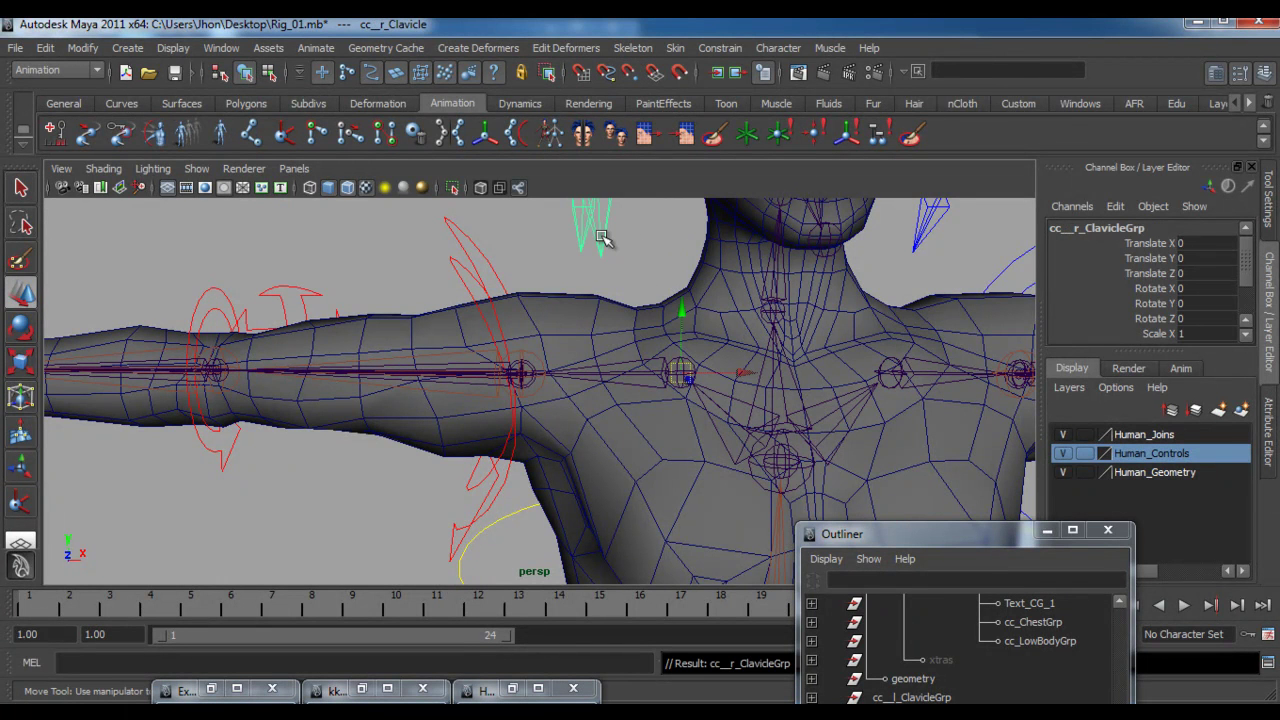
click(483, 283)
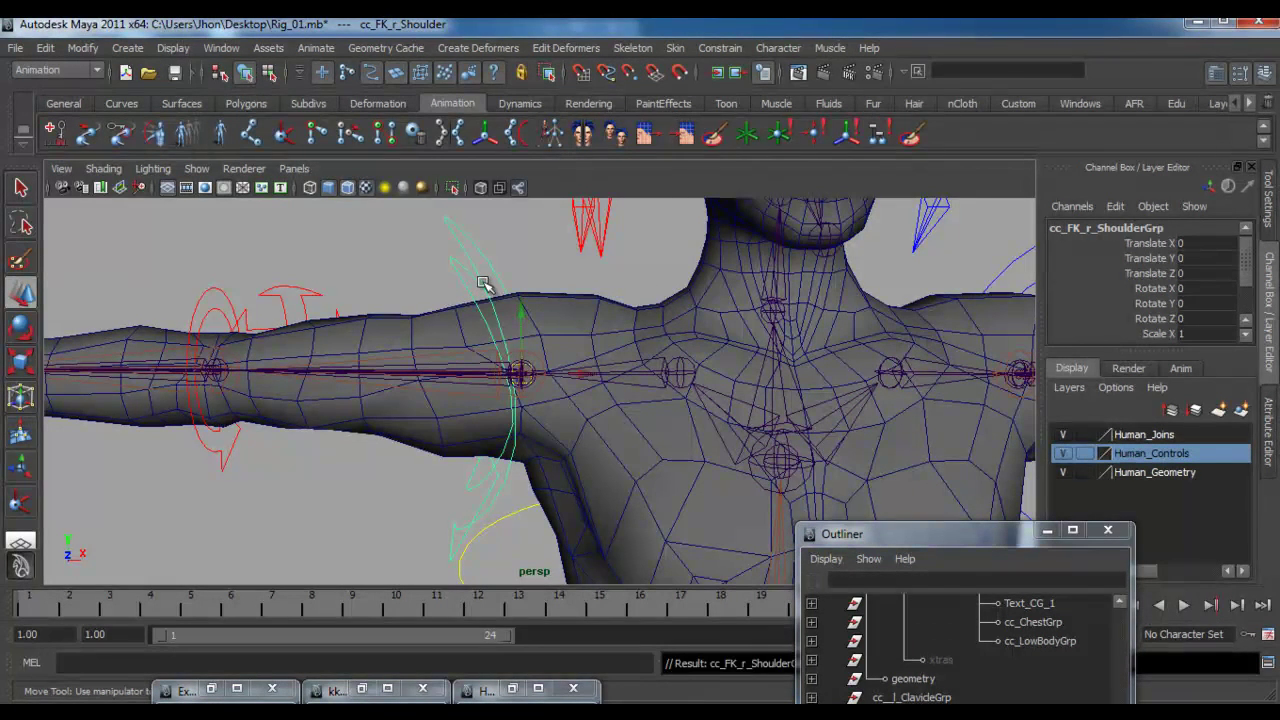
click(303, 293)
key(Up)
click(192, 309)
key(Up)
key(w)
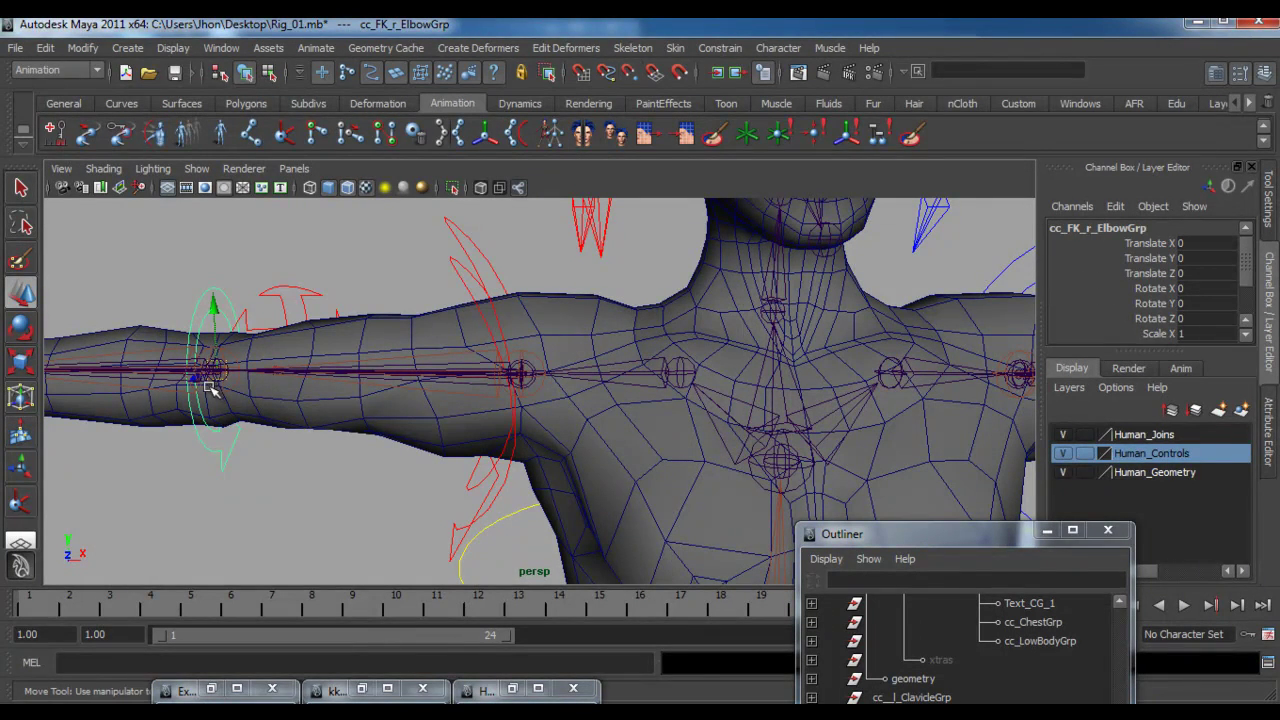
- Snap the pivot of cc_FK_r_WristGrp, the parent of the right FK wrist control, to the right wrist joint
key(f)
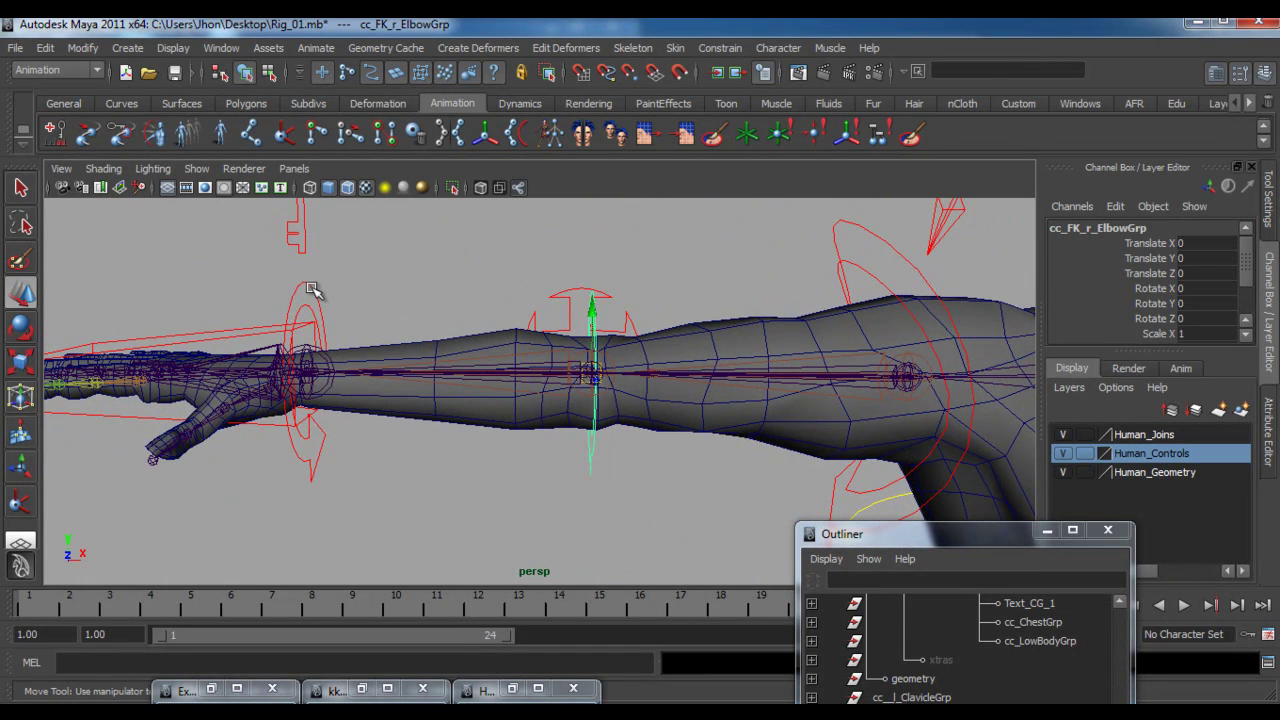
click(308, 292)
key(Up)
key(d)
key(v)
middle_drag(328, 360, 315, 369)
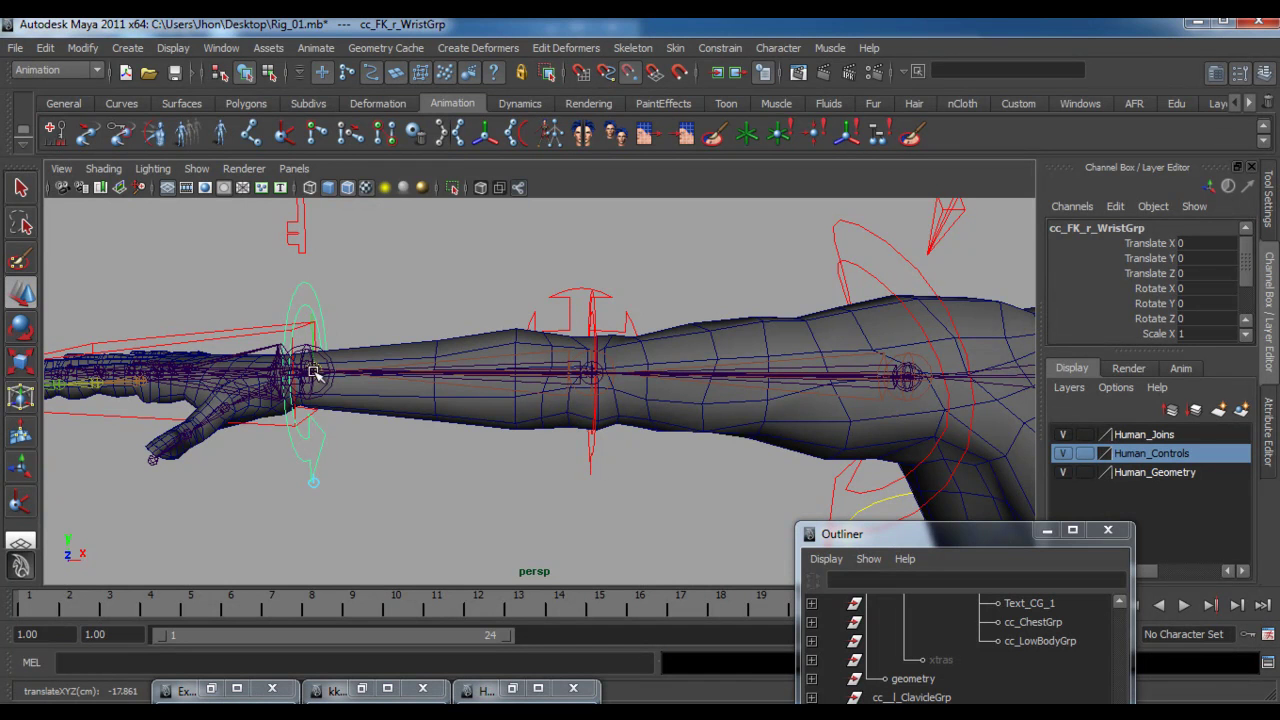
key(ctrl+z)
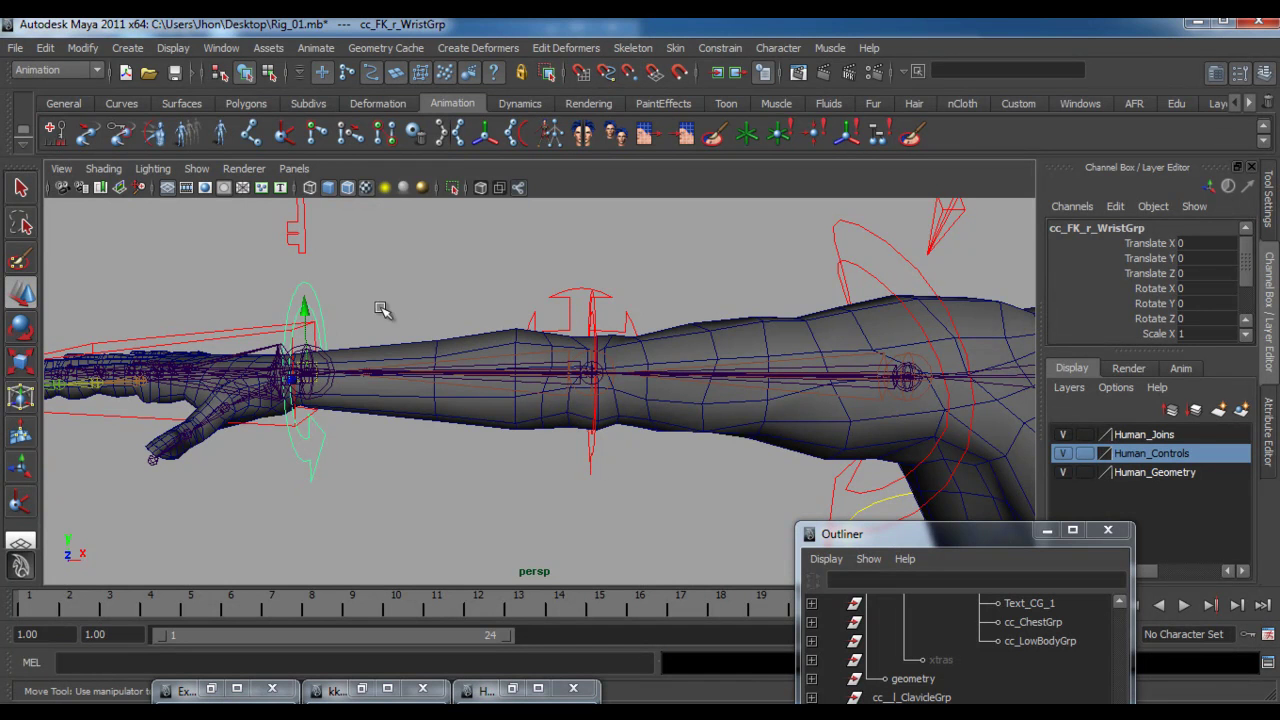
- Snap the pivot of cc_IKFK_r_SwitchGrp, the parent of the right IK/FK switch control, to the right wrist joint
alt+middle_drag(372, 288, 407, 320)
click(339, 272)
key(Up)
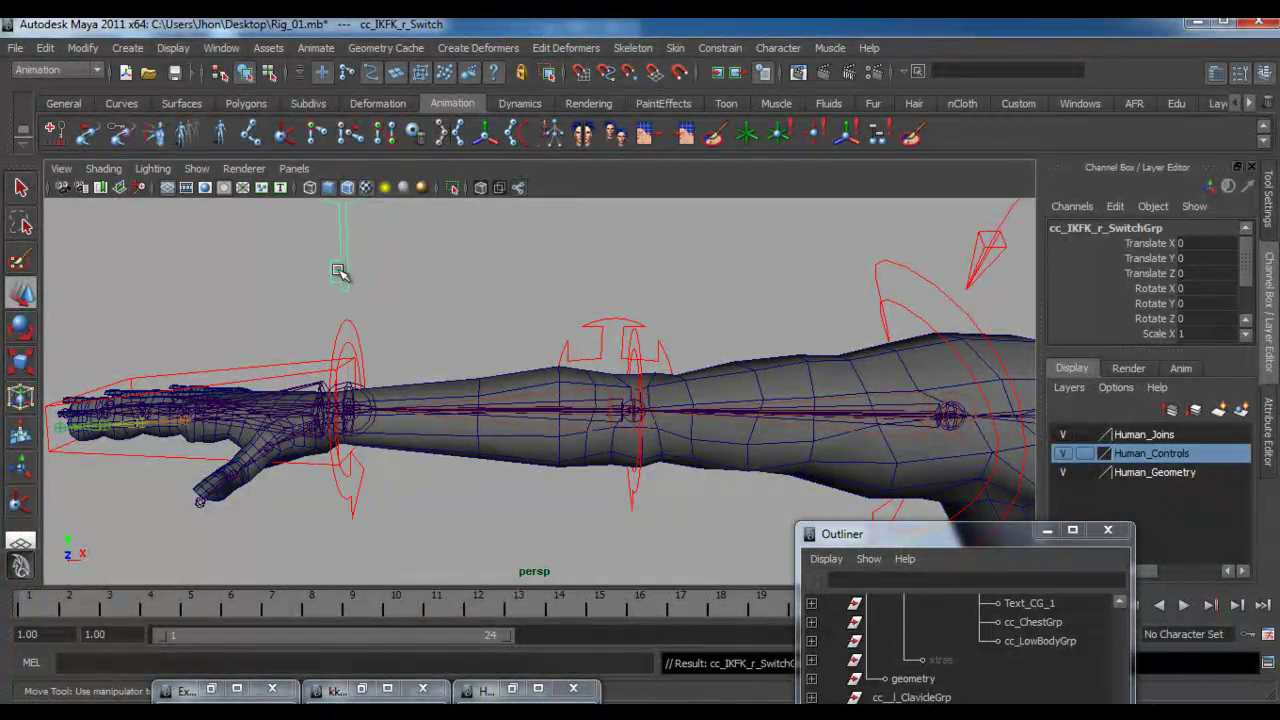
key(d)
key(v)
middle_drag(359, 413, 348, 406)
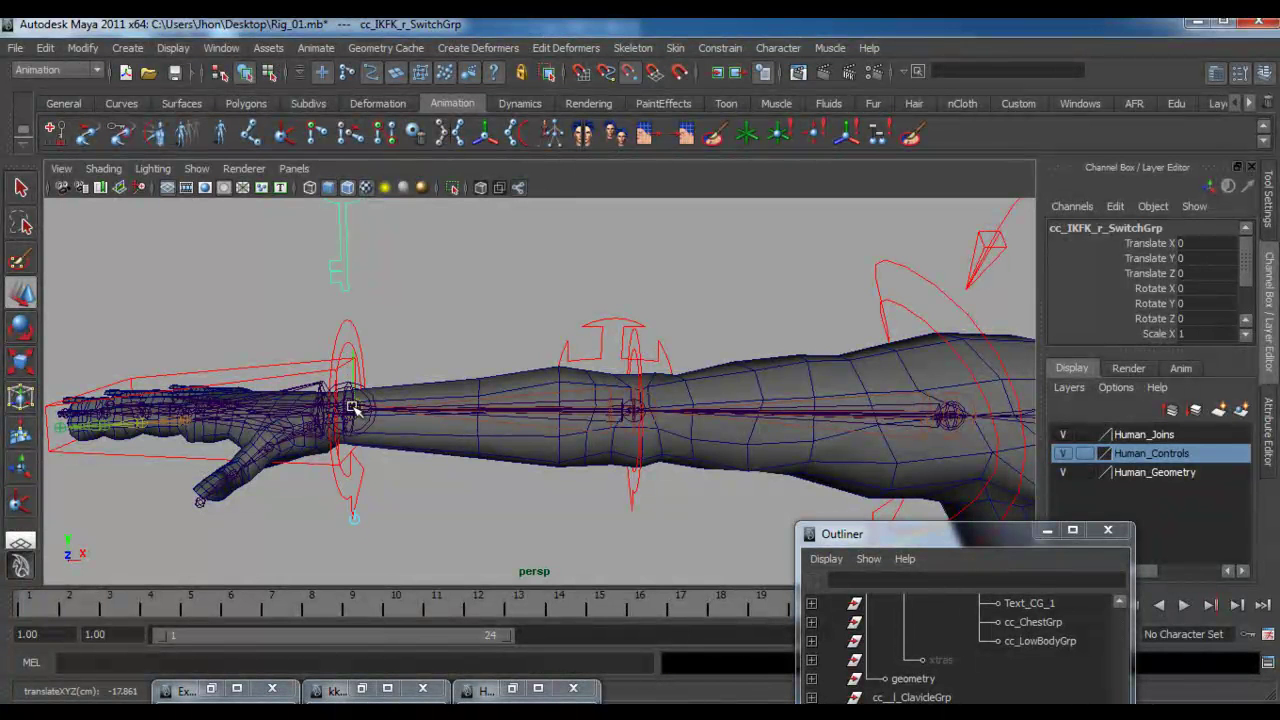
- Snap the pivot of cc_IK_r_WristGrp to the right wrist joint and save the scene
click(243, 368)
key(Up)
key(v)
drag(358, 410, 361, 408)
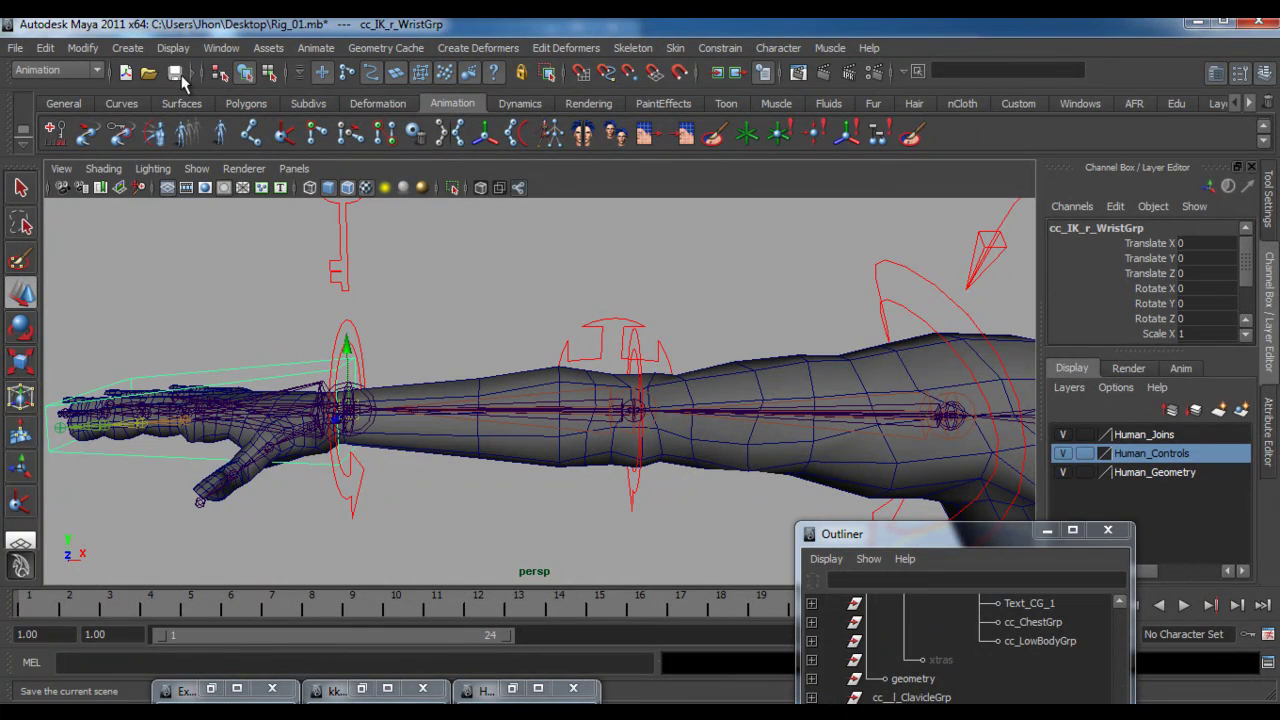
click(183, 82)
- Turn on the display of IK handles in the perspective view
key(q)
scroll(765, 389, down, 6)
alt+middle_drag(766, 390, 523, 374)
alt+drag(523, 374, 443, 414)
alt+middle_drag(550, 408, 403, 351)
scroll(440, 375, up, 2)
alt+drag(489, 400, 640, 360)
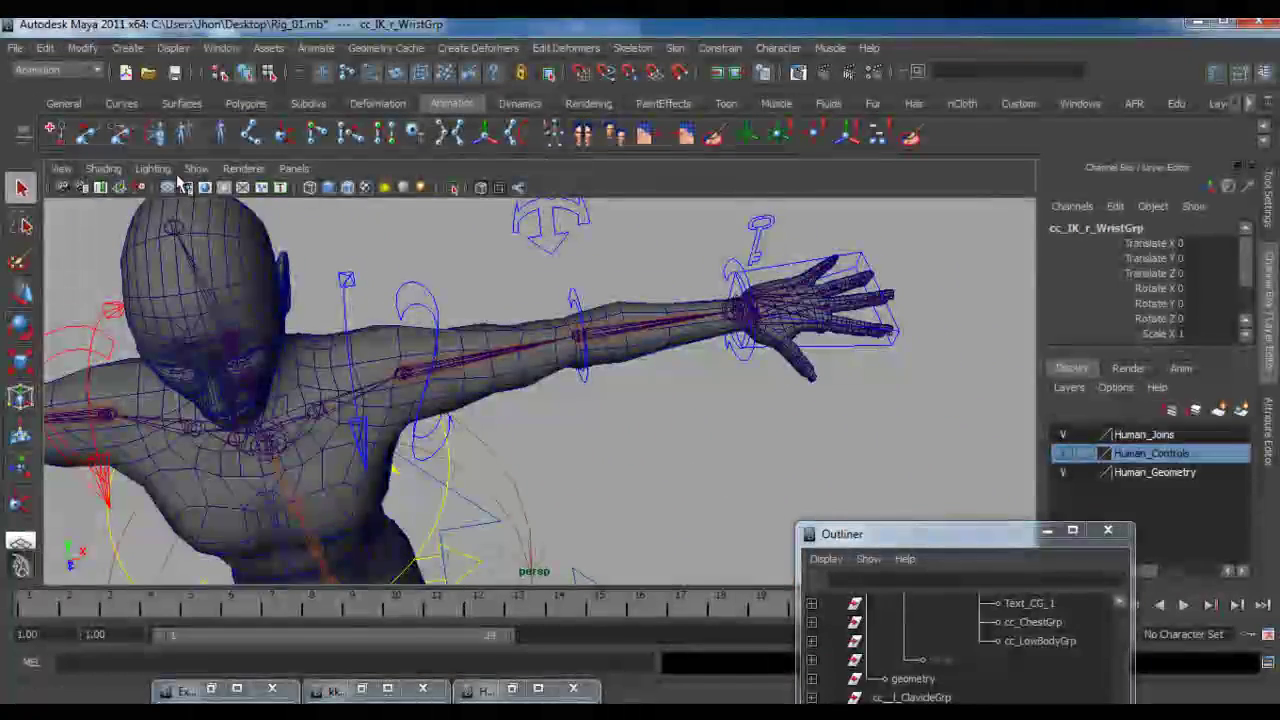
click(196, 169)
click(288, 312)
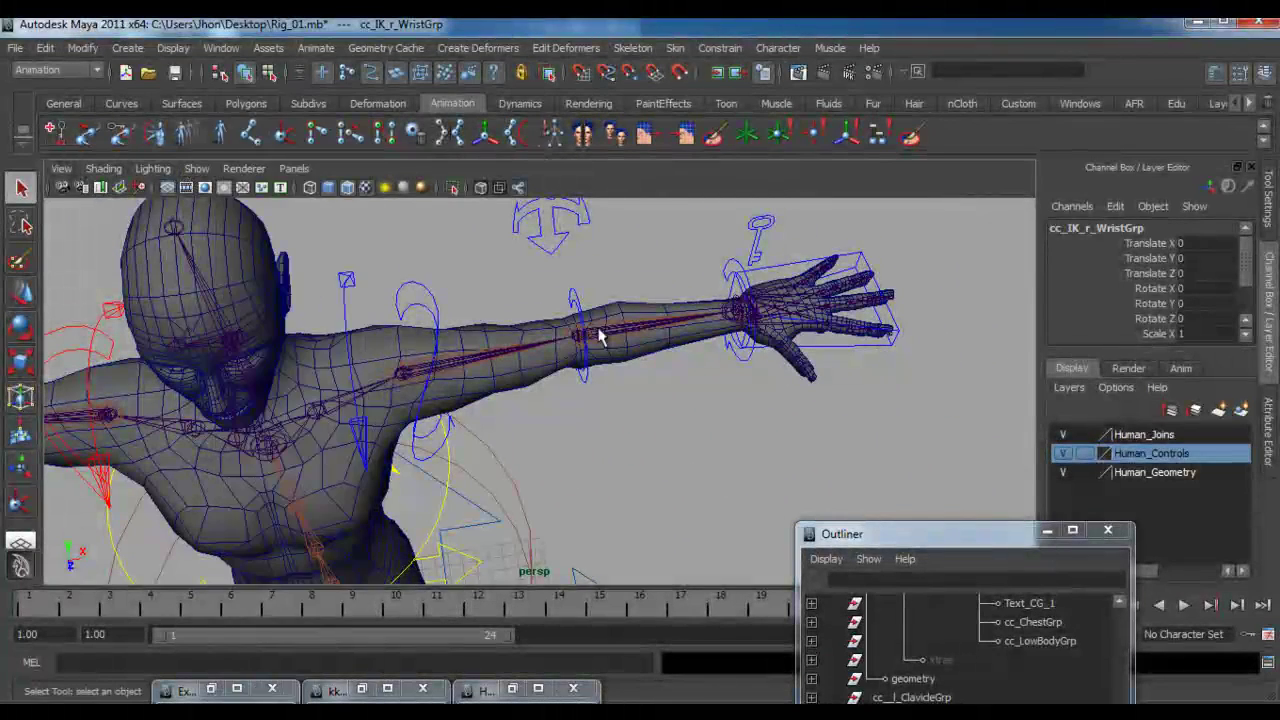
- Apply a Pole Vector constraint from cc_IK_l_ElbowPV to the left arm IK handle at the wrist
click(586, 225)
alt+middle_drag(682, 318, 568, 395)
alt+right_drag(568, 395, 992, 466)
alt+drag(828, 393, 829, 309)
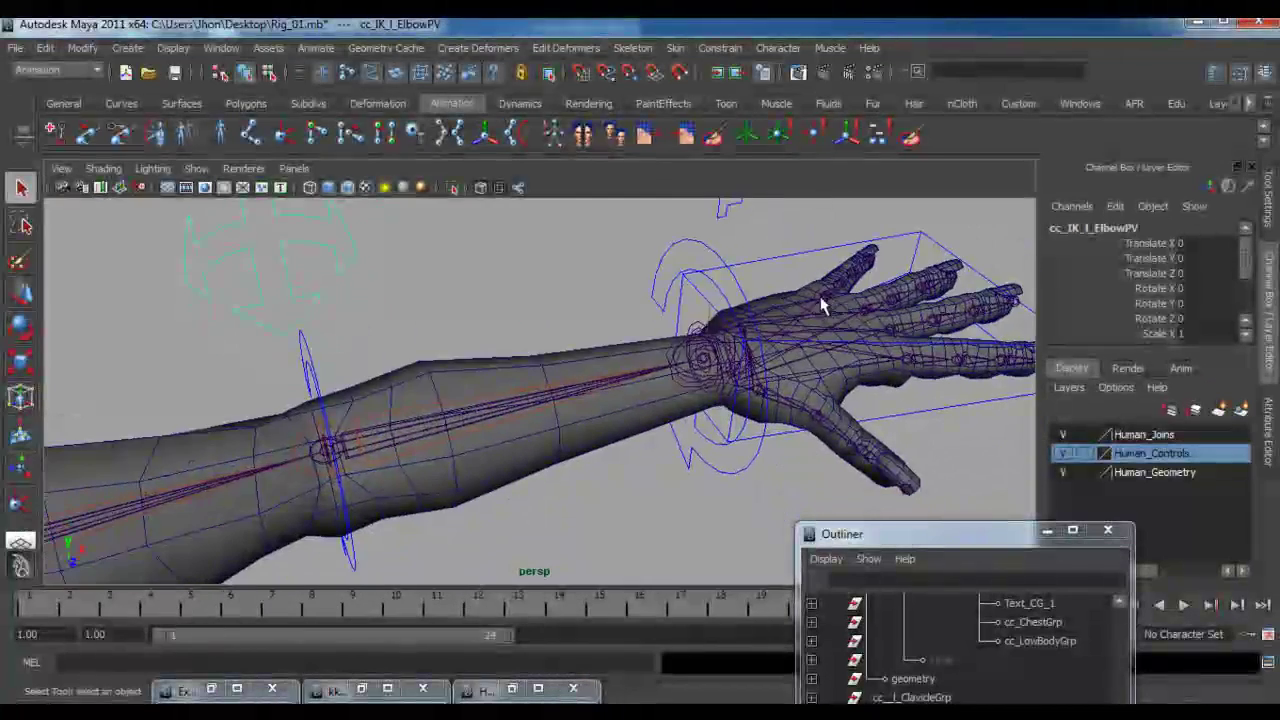
click(708, 320)
click(720, 48)
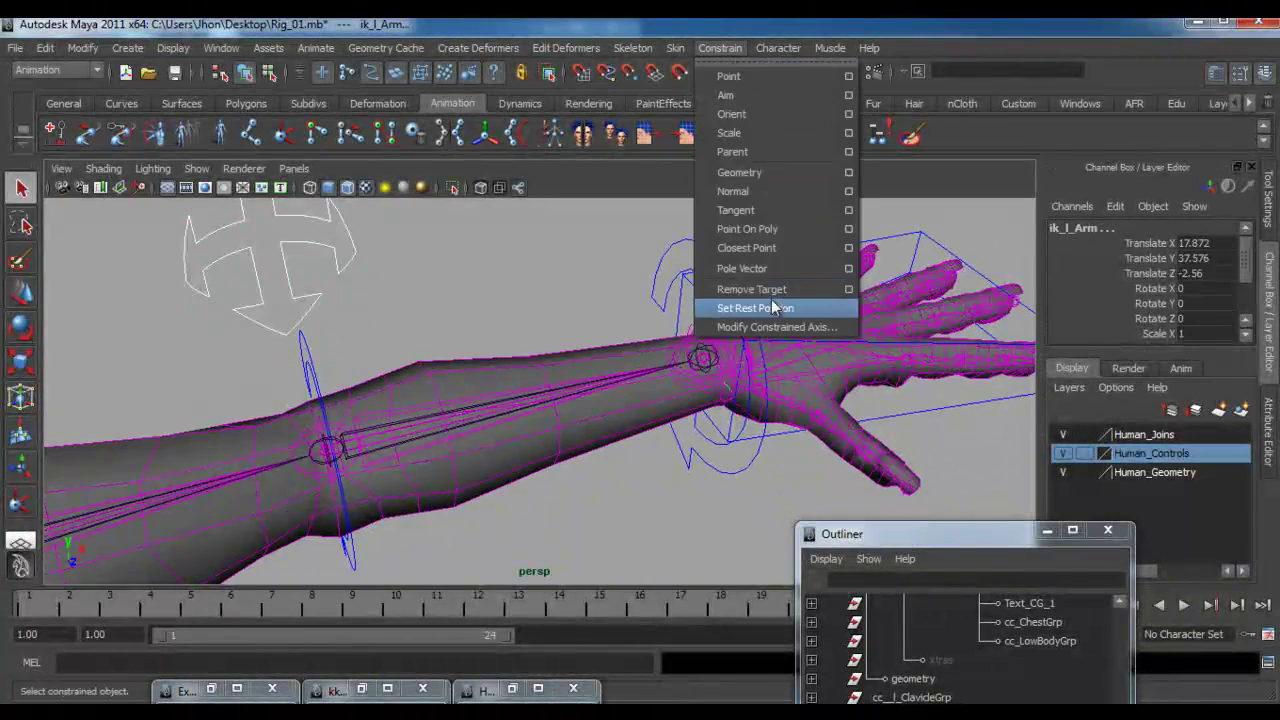
click(767, 272)
- Apply a Pole Vector constraint from cc_IK_r_ElbowPV to the right arm IK handle at the wrist
alt+right_drag(720, 325, 400, 385)
alt+middle_drag(385, 388, 640, 315)
alt+middle_drag(283, 402, 850, 290)
alt+middle_drag(420, 366, 738, 283)
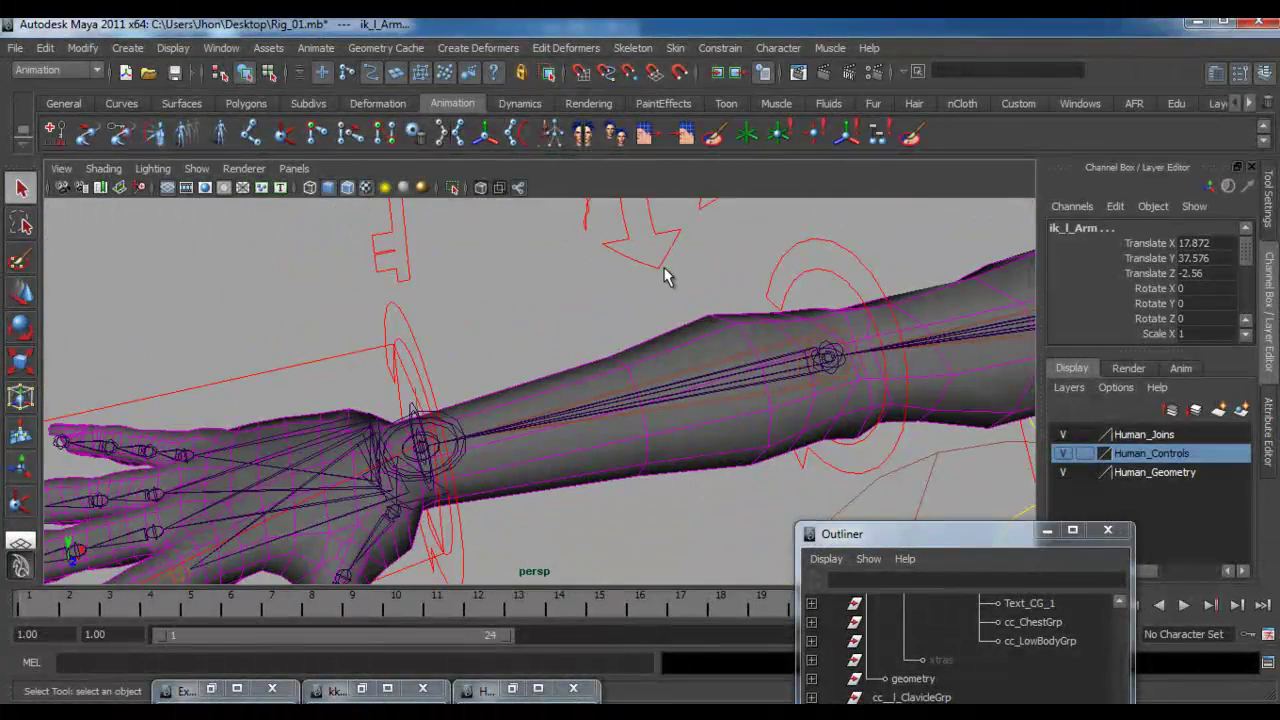
click(665, 272)
alt+drag(655, 280, 551, 250)
click(551, 250)
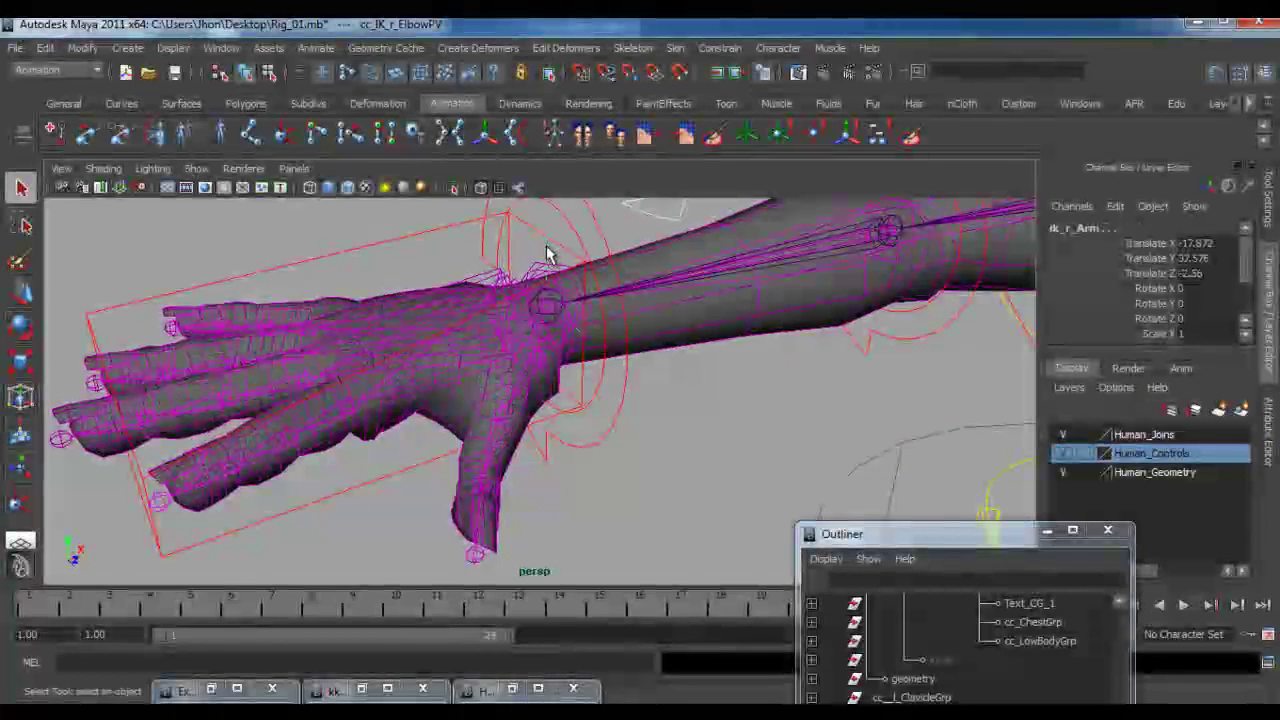
click(674, 48)
mouse_move(720, 48)
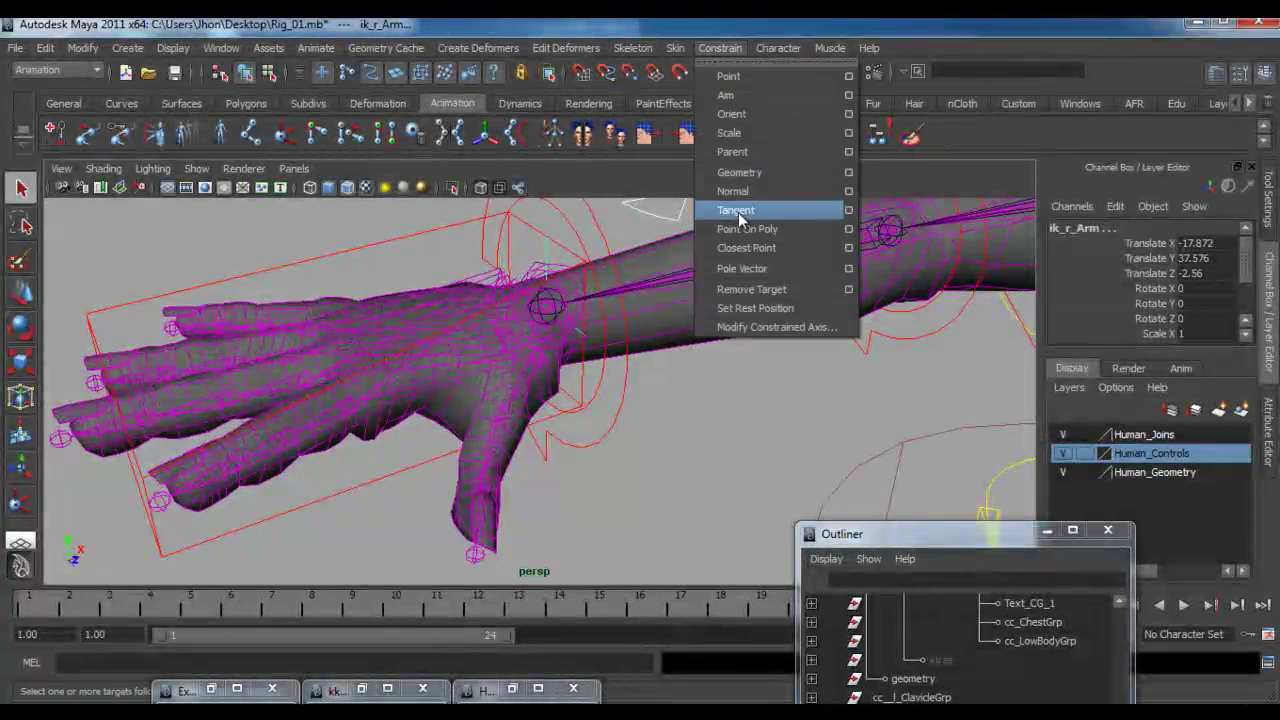
click(737, 268)
- Parent-constrain the bn_l_Clavicle joint to the left clavicle control cc__l_Clavicle
scroll(738, 274, down, 5)
alt+middle_drag(666, 329, 494, 389)
alt+drag(520, 386, 433, 380)
mouse_move(433, 380)
alt+middle_down()
mouse_move(519, 374)
mouse_move(435, 367)
alt+middle_up()
alt+middle_drag(777, 337, 366, 320)
alt+drag(483, 317, 543, 334)
alt+middle_drag(545, 335, 643, 325)
alt+middle_drag(505, 359, 597, 357)
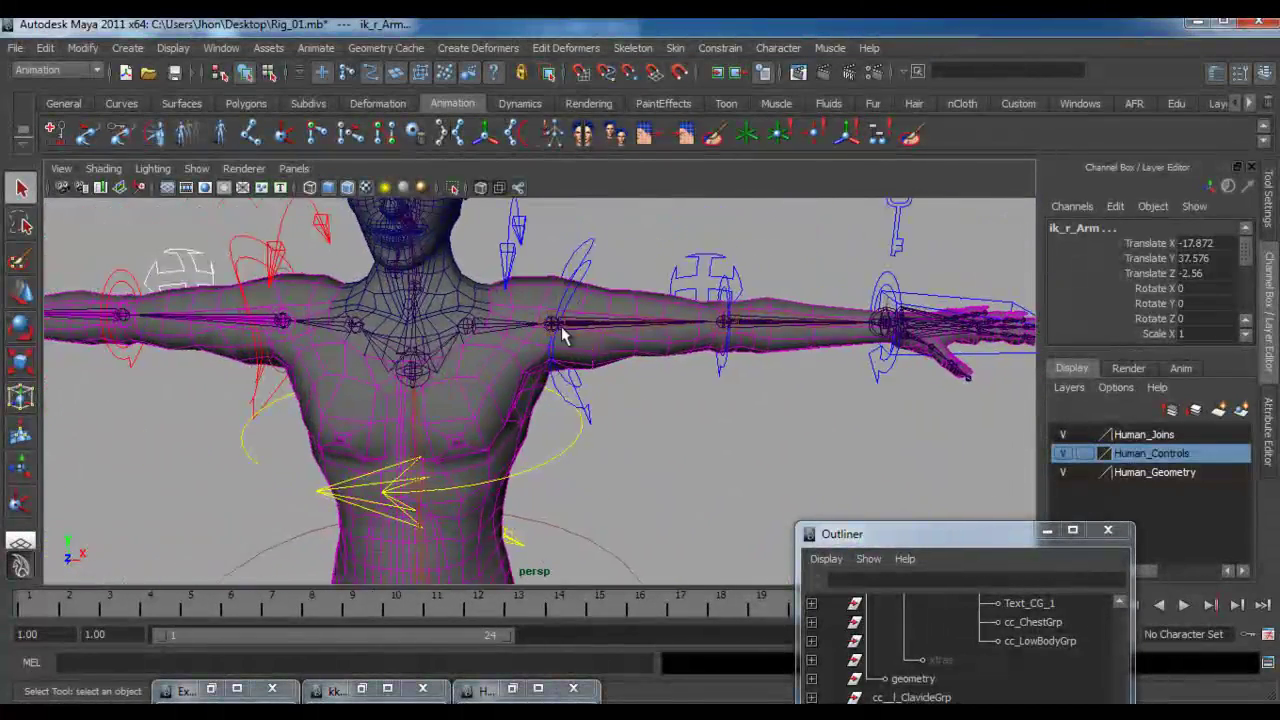
scroll(648, 373, up, 4)
alt+drag(649, 374, 634, 352)
alt+middle_drag(634, 352, 669, 436)
click(565, 254)
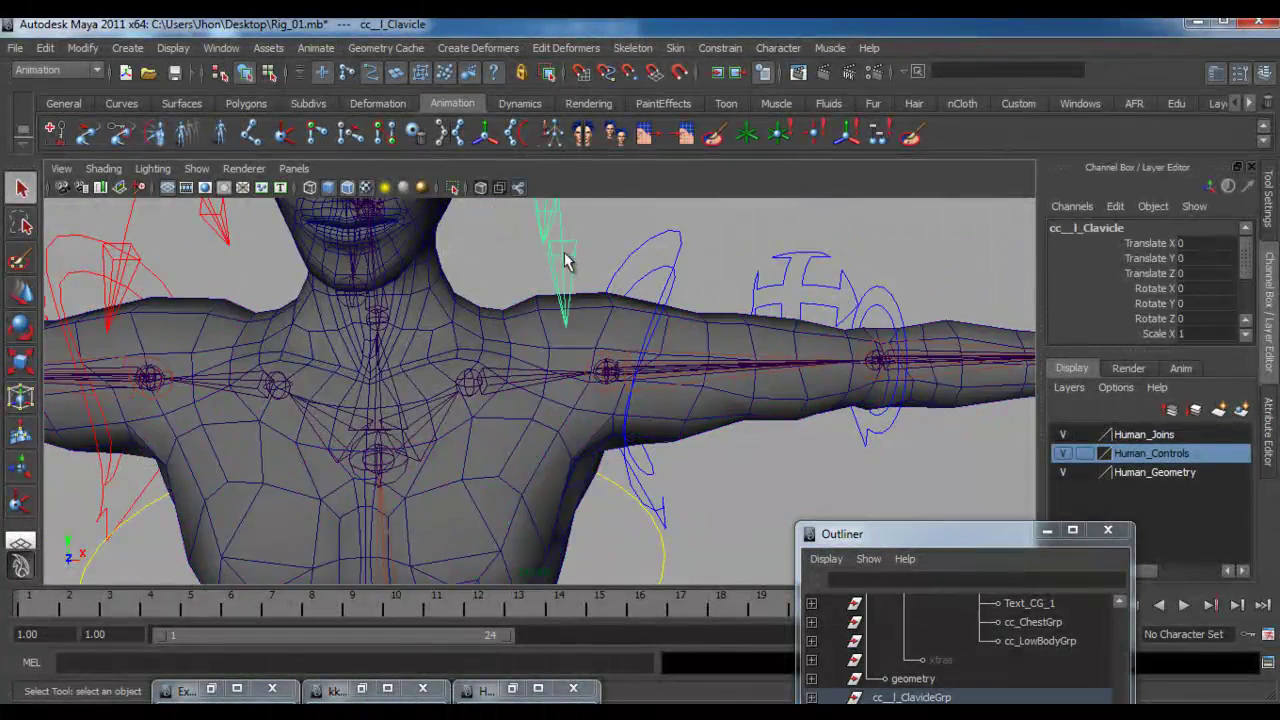
alt+drag(579, 360, 507, 366)
click(468, 370)
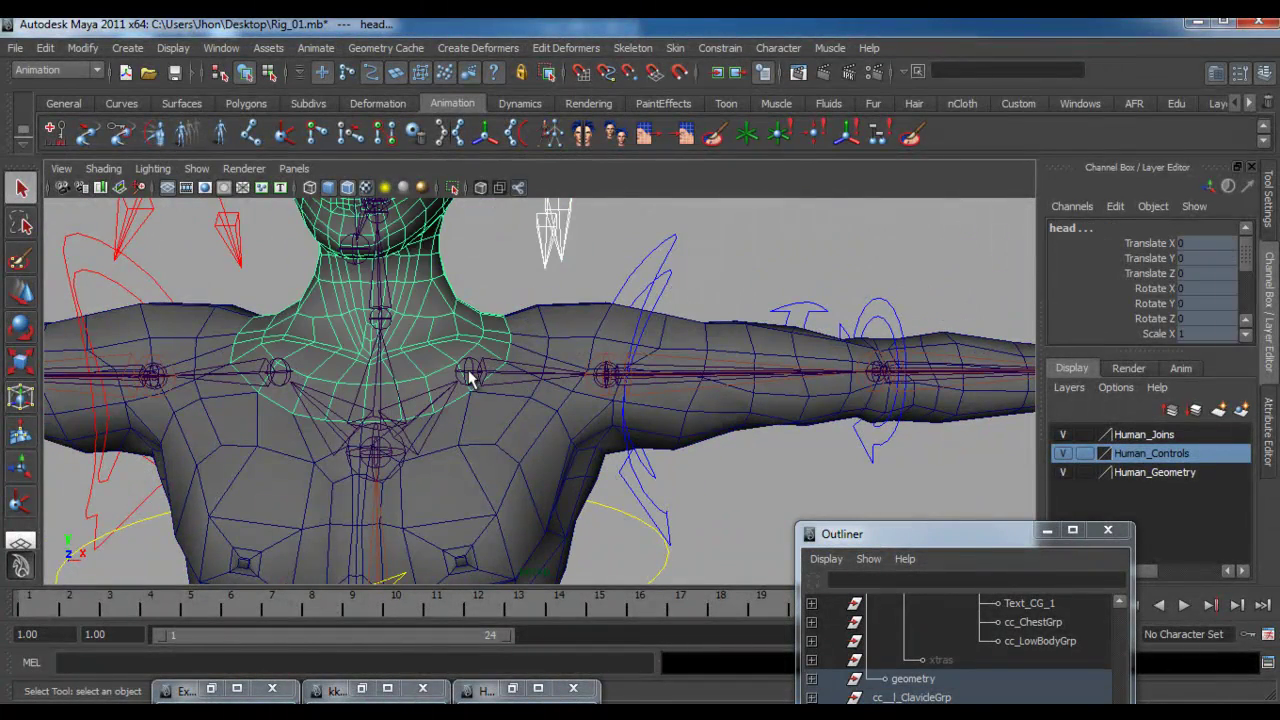
click(547, 264)
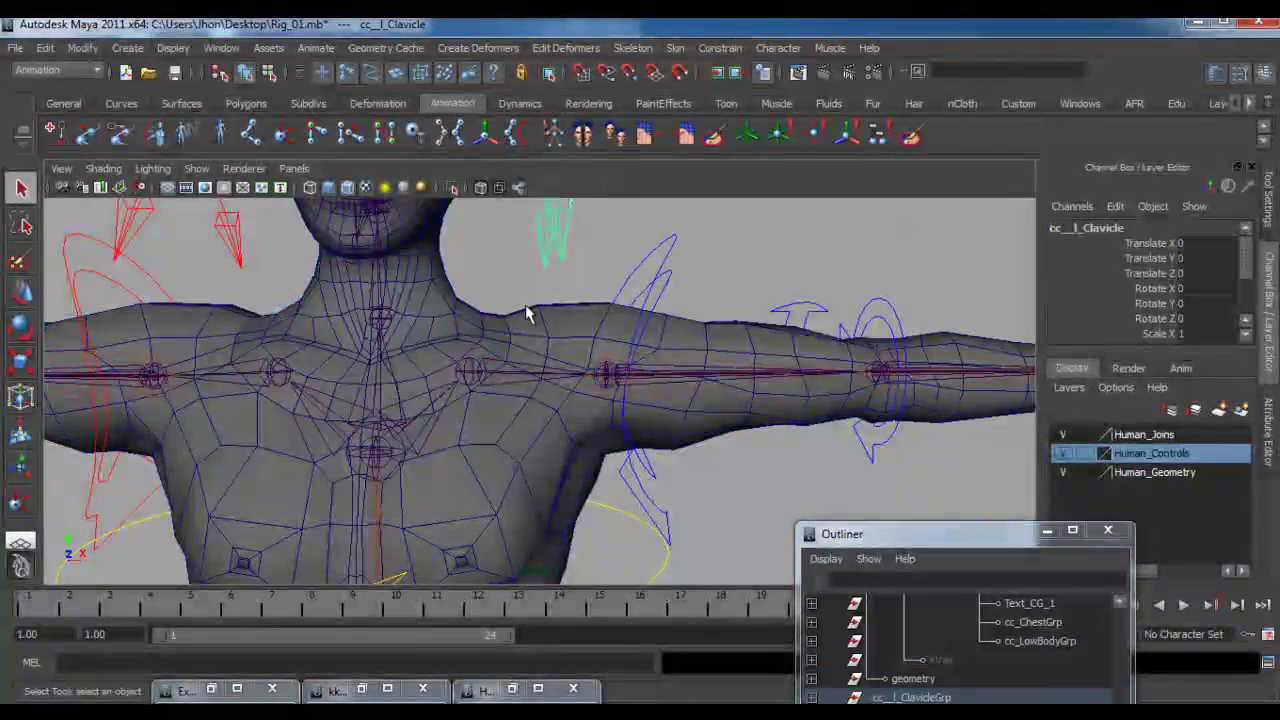
click(472, 371)
alt+drag(555, 328, 614, 338)
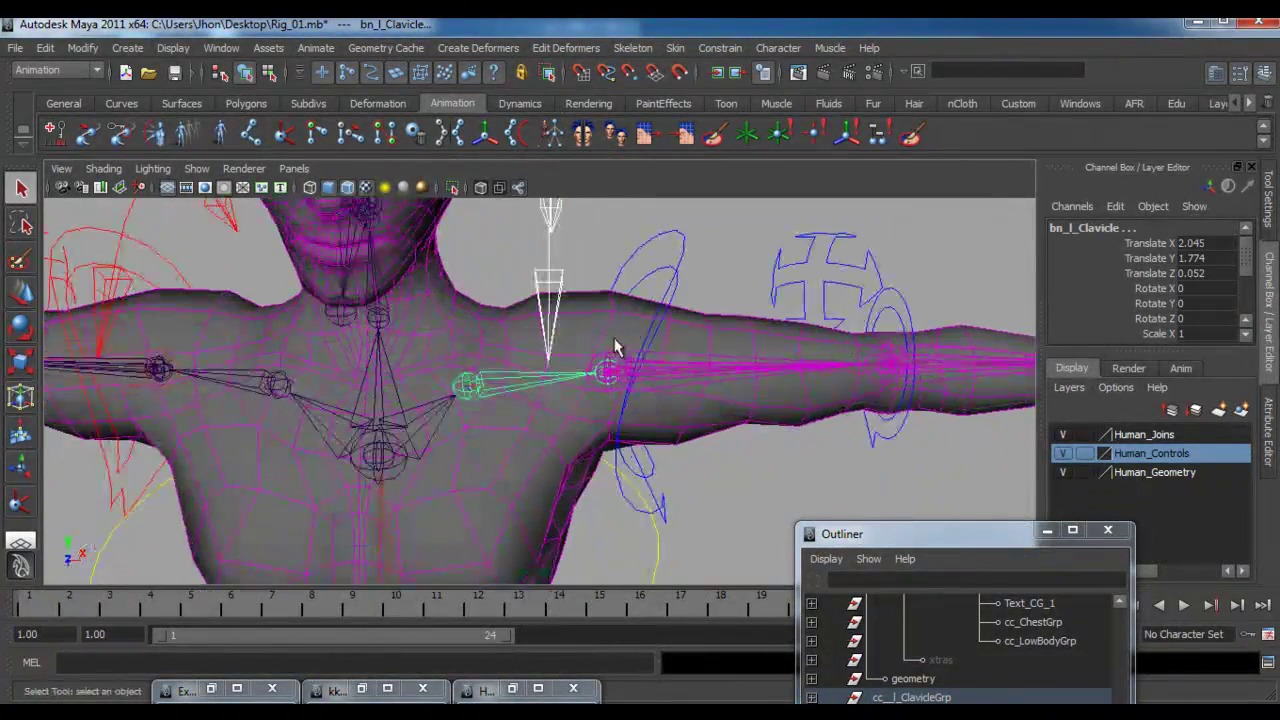
click(720, 47)
click(745, 150)
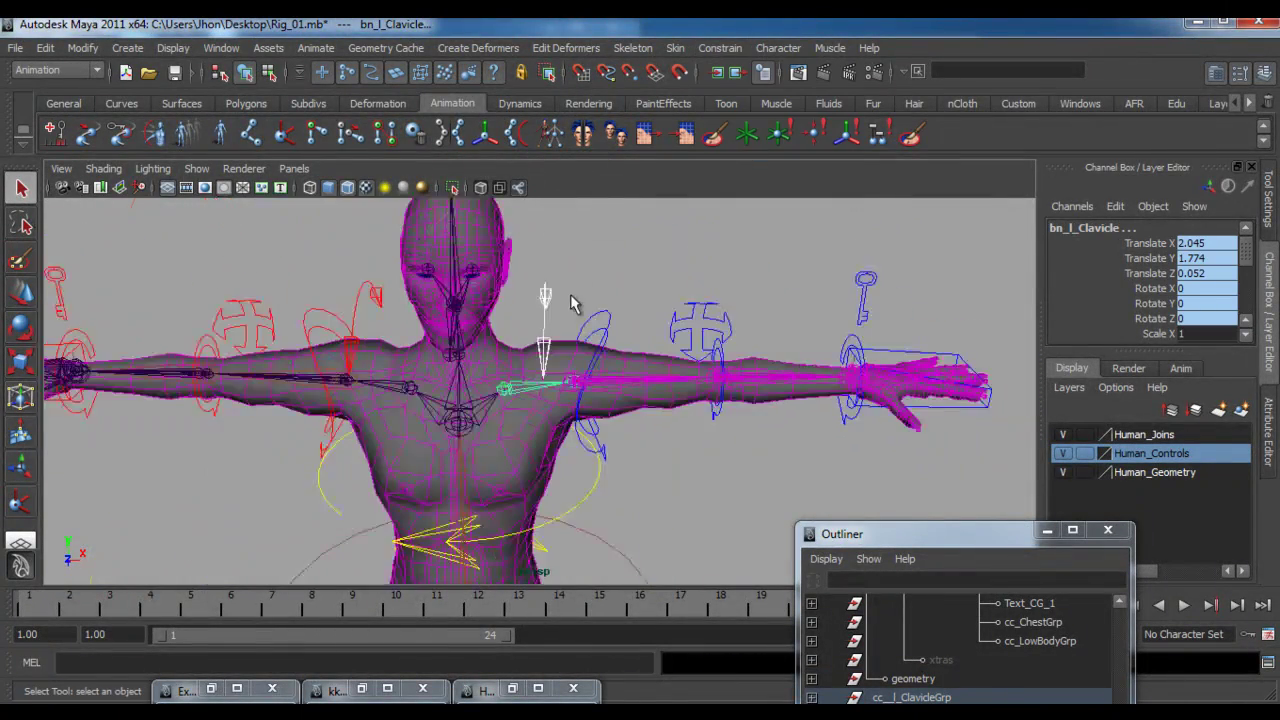
- Test the left clavicle constraint by rotating cc__l_Clavicle, and undo the rotation
alt+middle_drag(572, 303, 566, 343)
click(563, 340)
key(e)
drag(569, 347, 517, 343)
key(ctrl+z)
key(w)
- Parent-constrain the bn_r_Clavicle joint to the right clavicle control cc__r_Clavicle
click(394, 332)
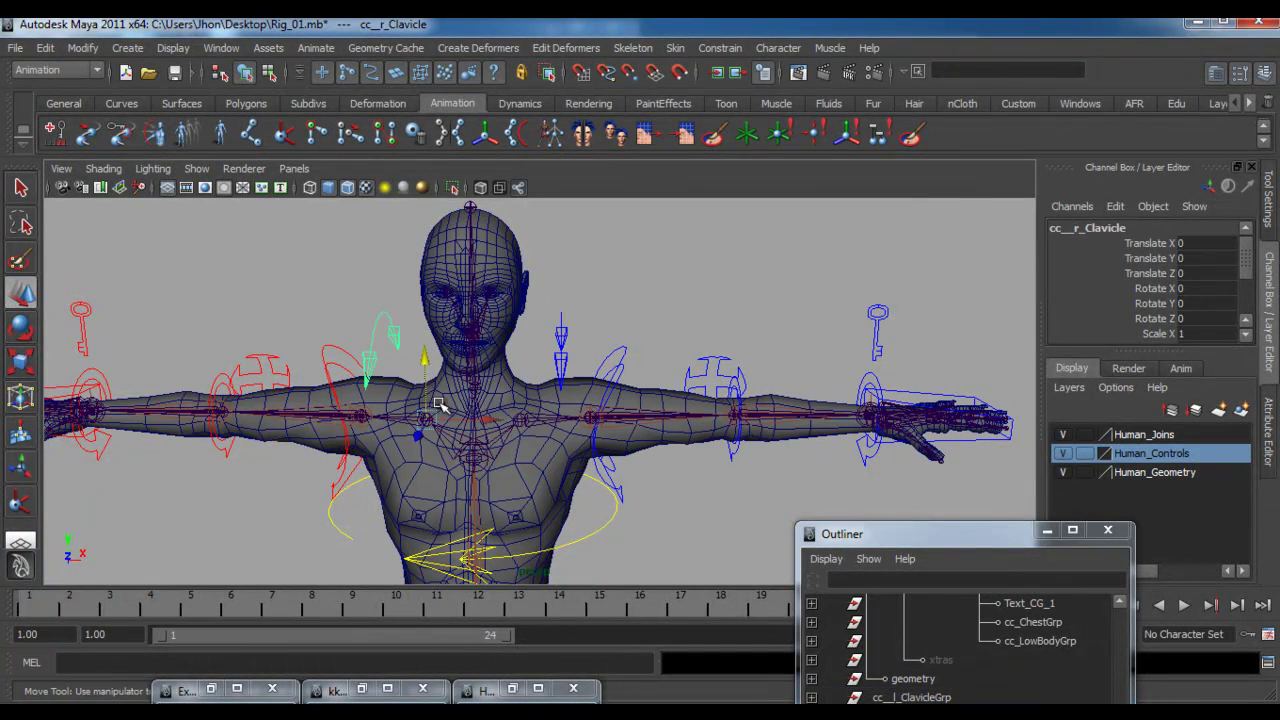
alt+middle_drag(494, 358, 607, 274)
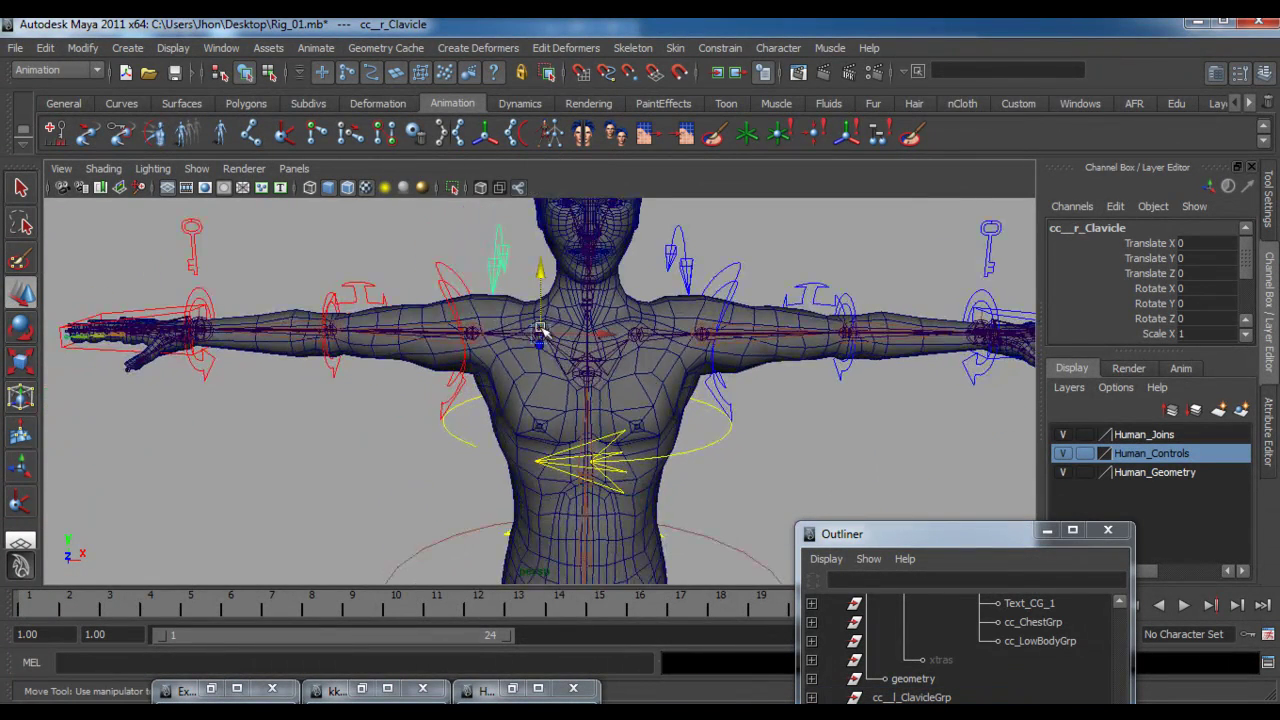
click(21, 188)
shift+click(537, 338)
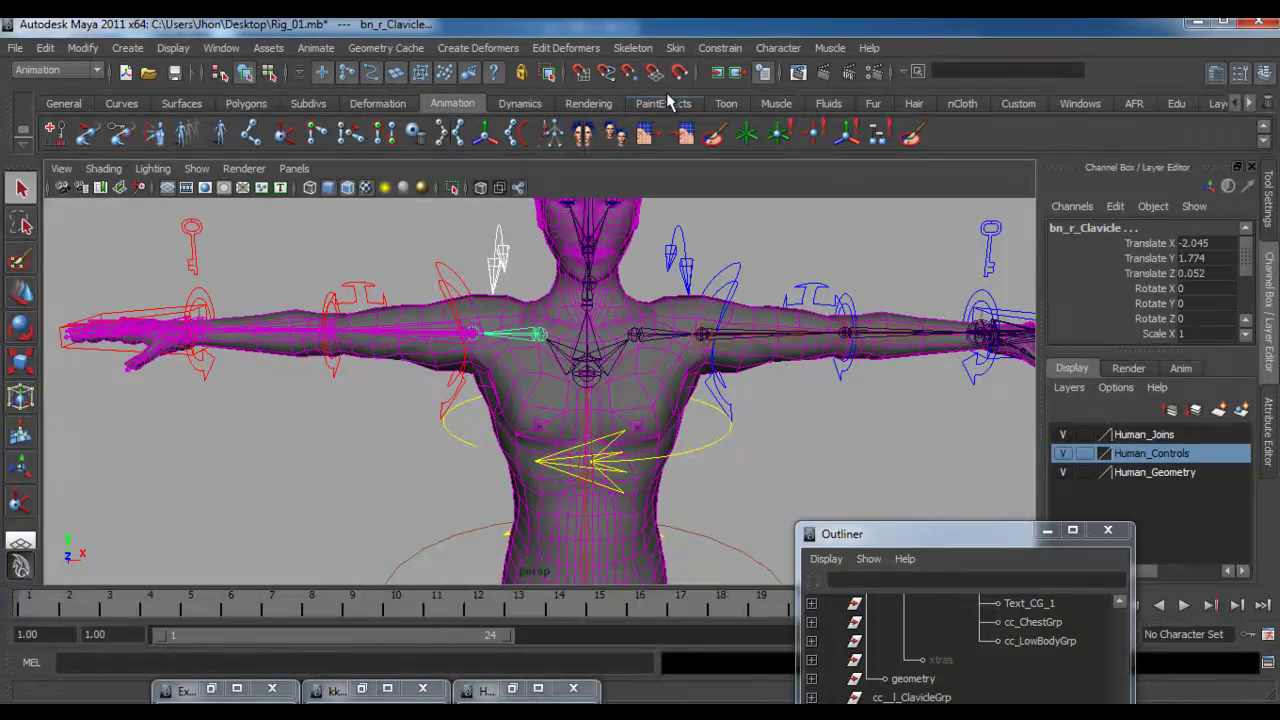
click(720, 47)
click(745, 152)
- Rotate cc__l_Clavicle again to check how the left FK shoulder control follows, and undo the rotation
scroll(555, 358, up, 5)
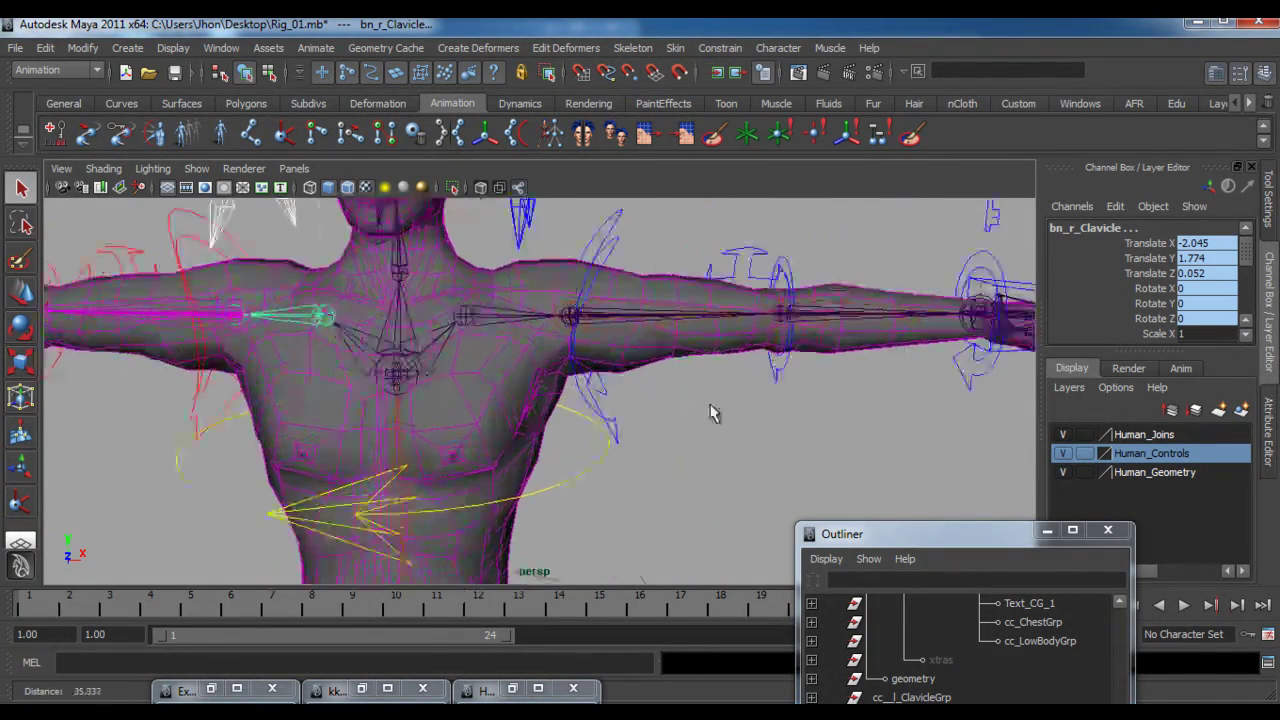
alt+right_drag(555, 358, 656, 373)
alt+middle_drag(656, 373, 674, 437)
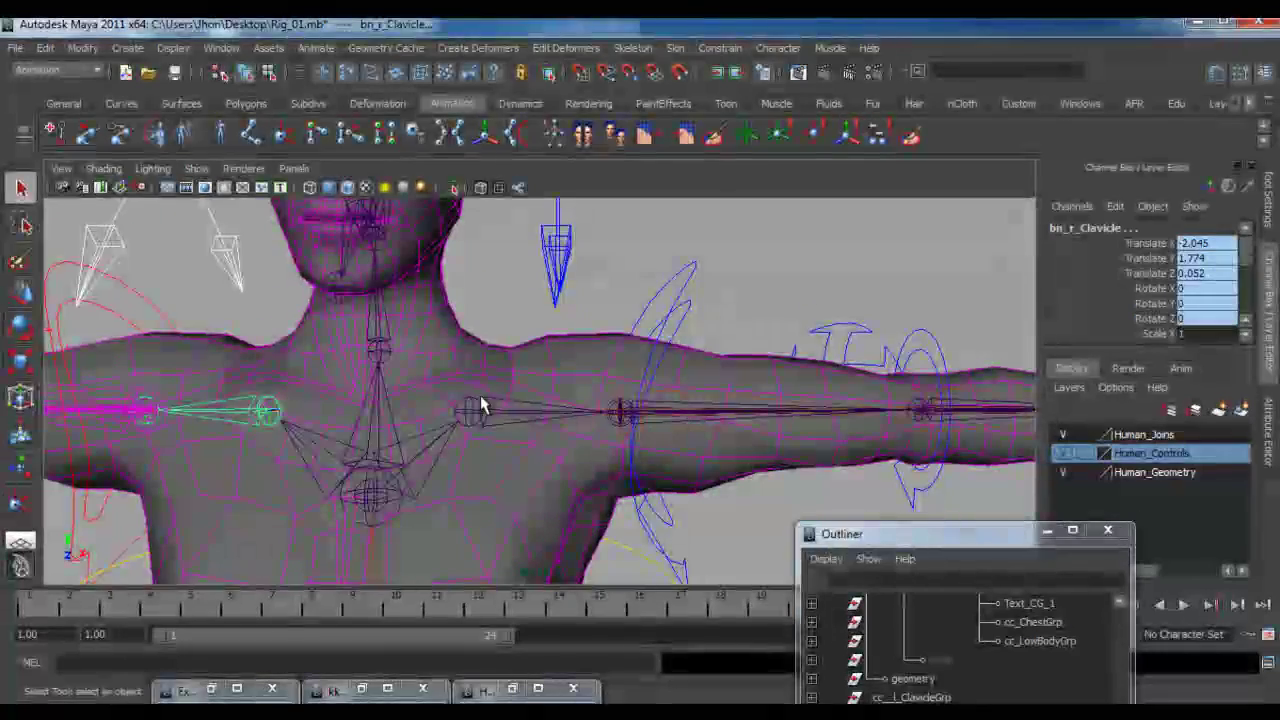
click(560, 267)
scroll(562, 270, down, 2)
key(e)
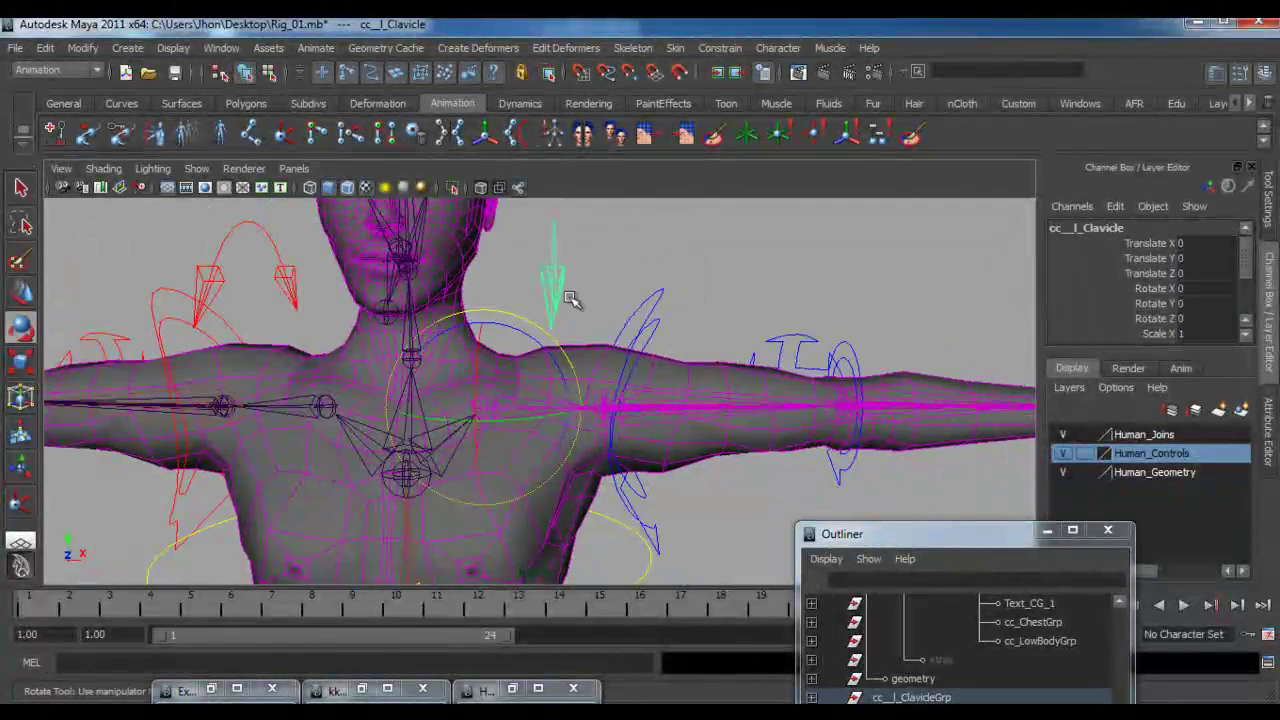
mouse_move(532, 335)
mouse_down()
mouse_move(509, 334)
mouse_move(537, 349)
mouse_move(483, 338)
mouse_move(542, 347)
mouse_up()
key(ctrl+z)
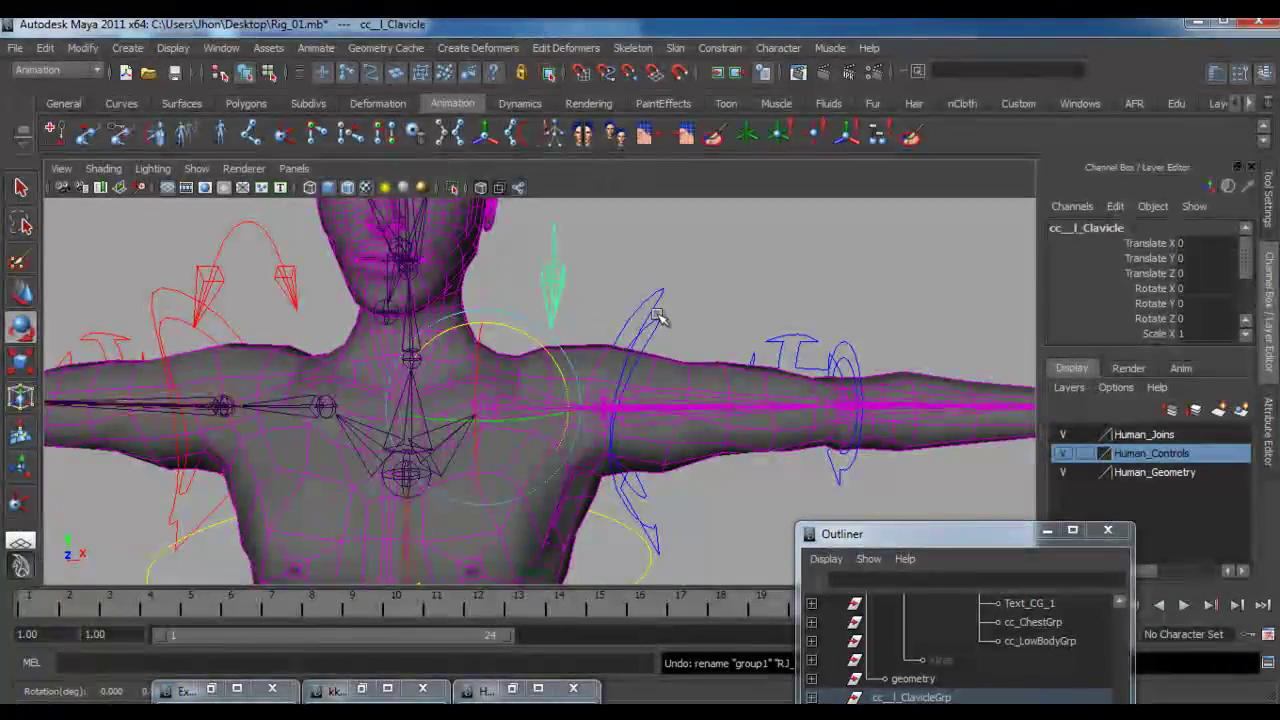
- Parent-constrain cc_FK_l_ShoulderGrp to the left clavicle control cc__l_Clavicle, moving the Outliner to reach the group
click(645, 311)
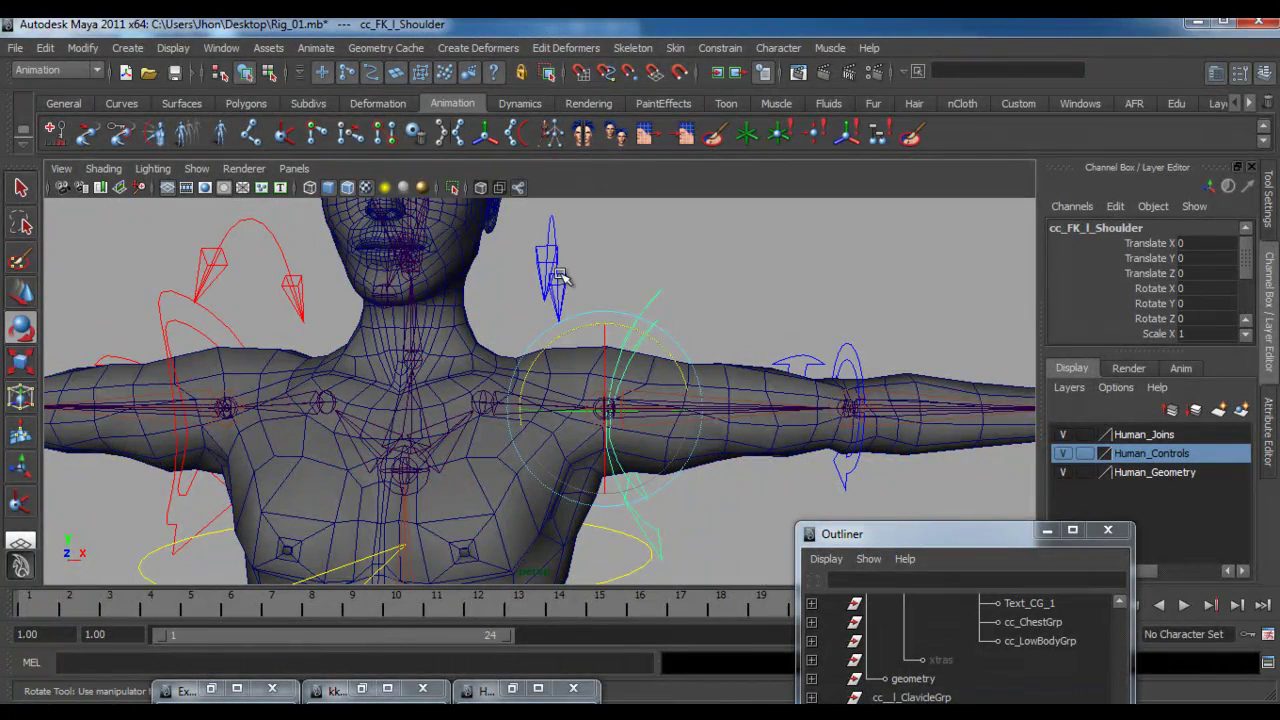
key(ctrl+z)
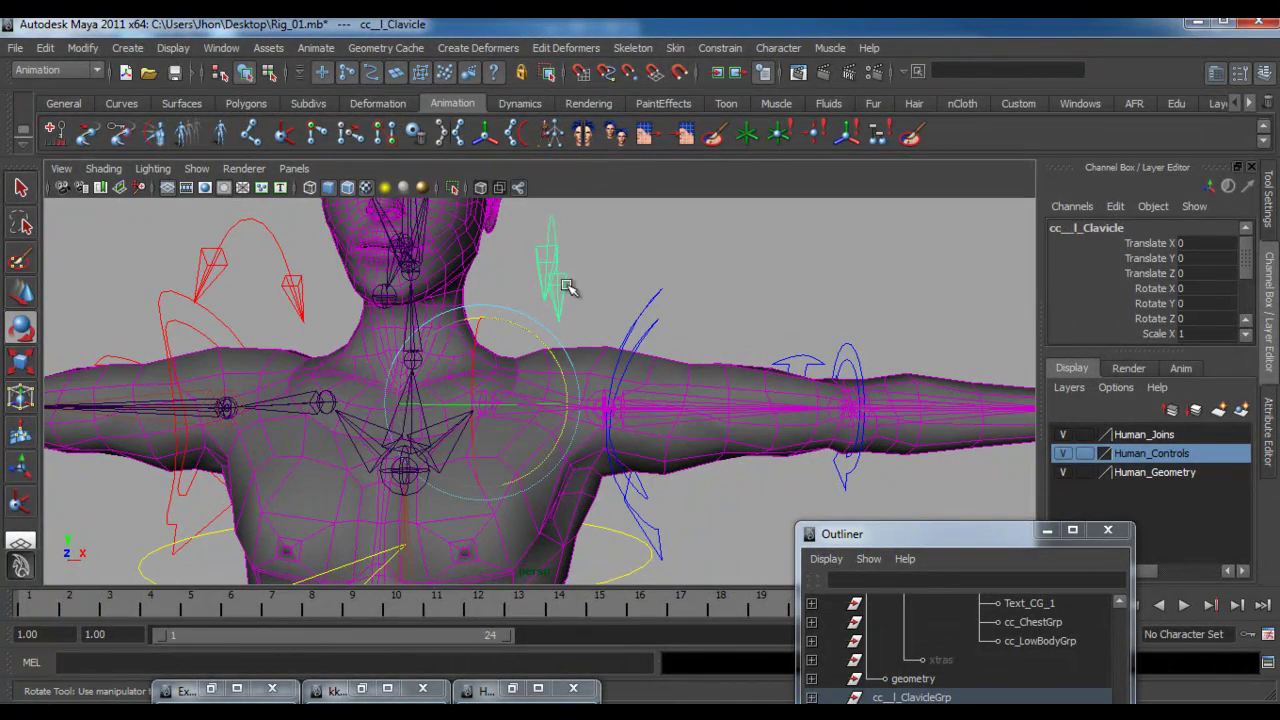
click(645, 312)
drag(918, 535, 919, 232)
click(556, 262)
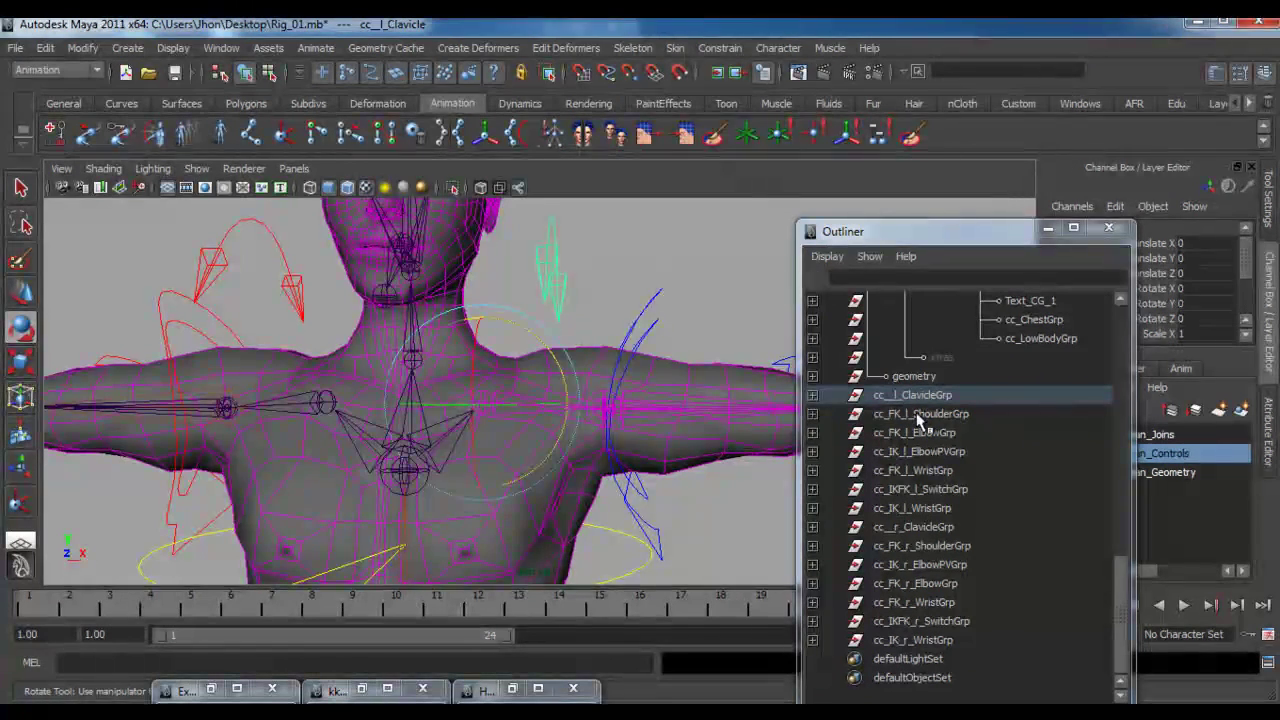
click(918, 414)
click(720, 47)
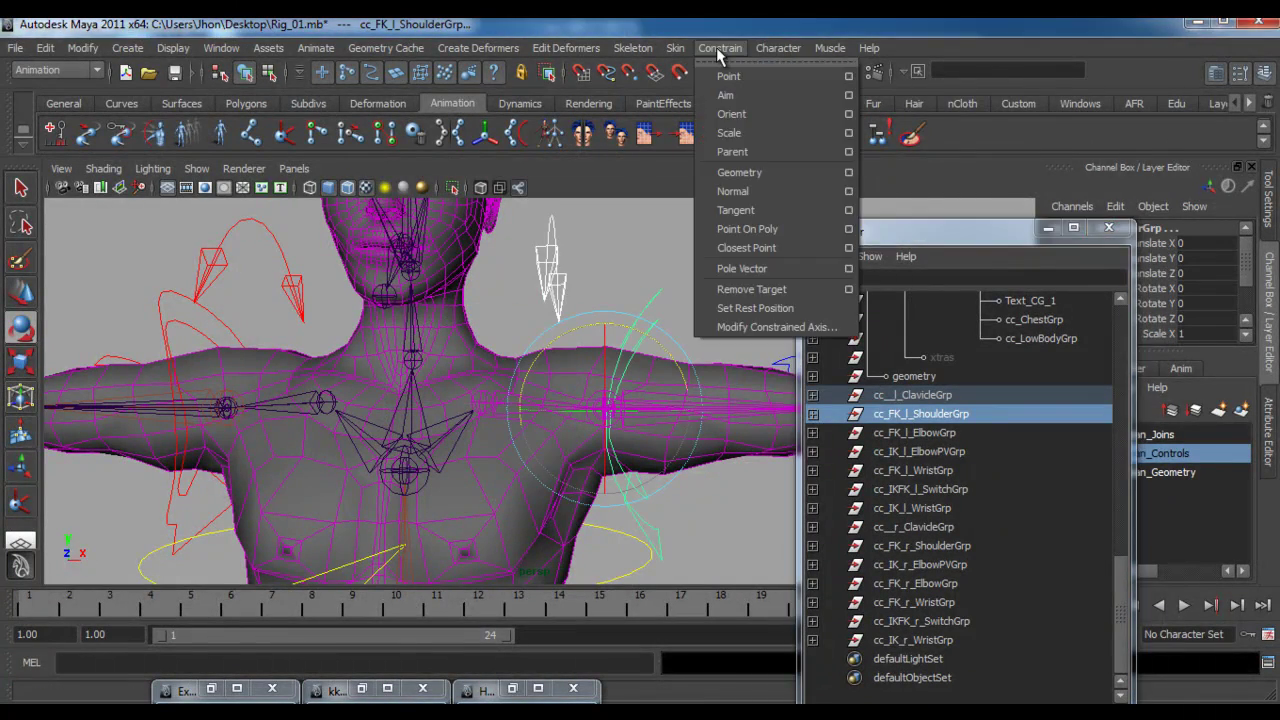
click(815, 149)
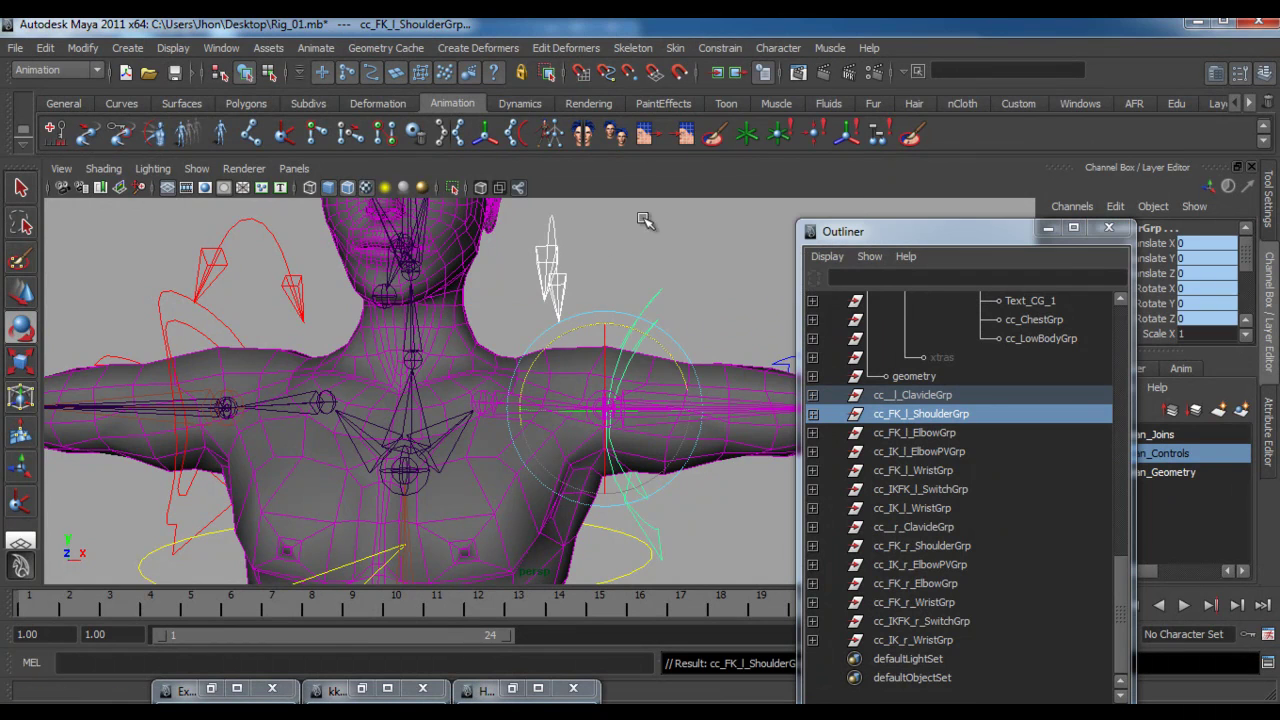
- Test the left shoulder group's constraint by rotating cc__l_Clavicle
click(552, 267)
scroll(557, 302, down, 3)
alt+middle_drag(566, 322, 467, 328)
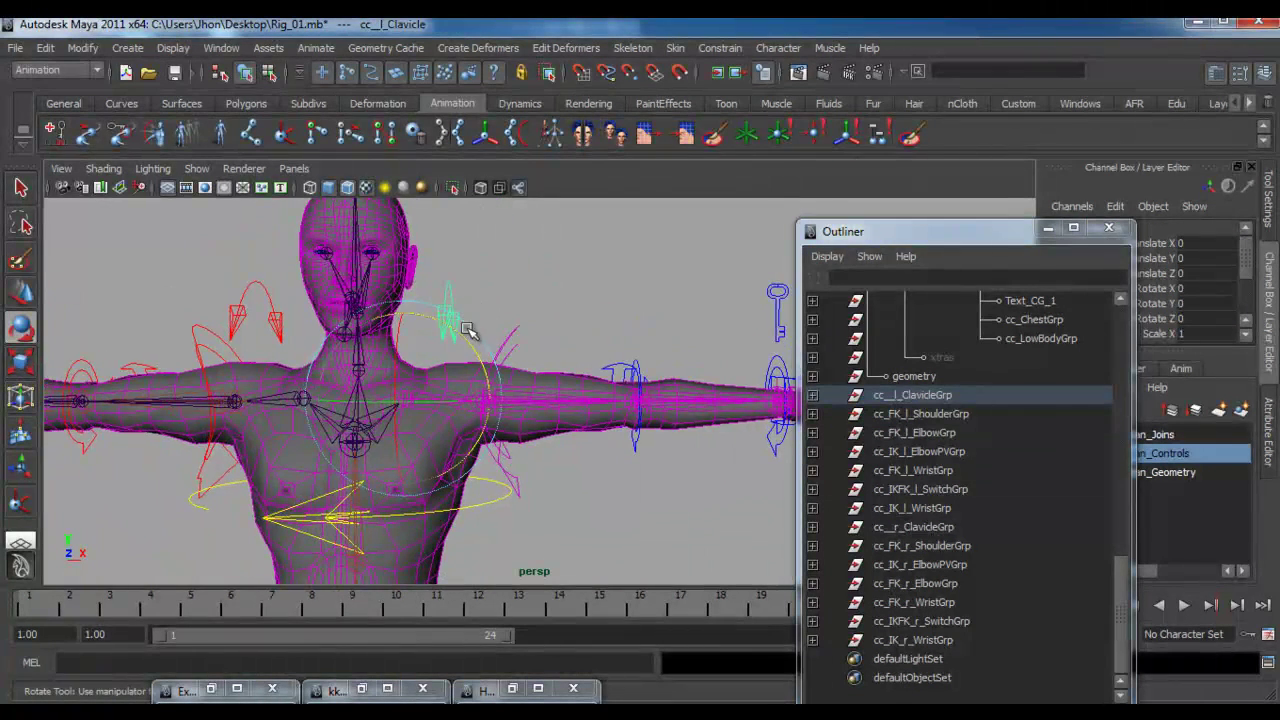
drag(465, 344, 440, 328)
- Parent-constrain cc_FK_r_ShoulderGrp to the right clavicle control cc__r_Clavicle
click(275, 322)
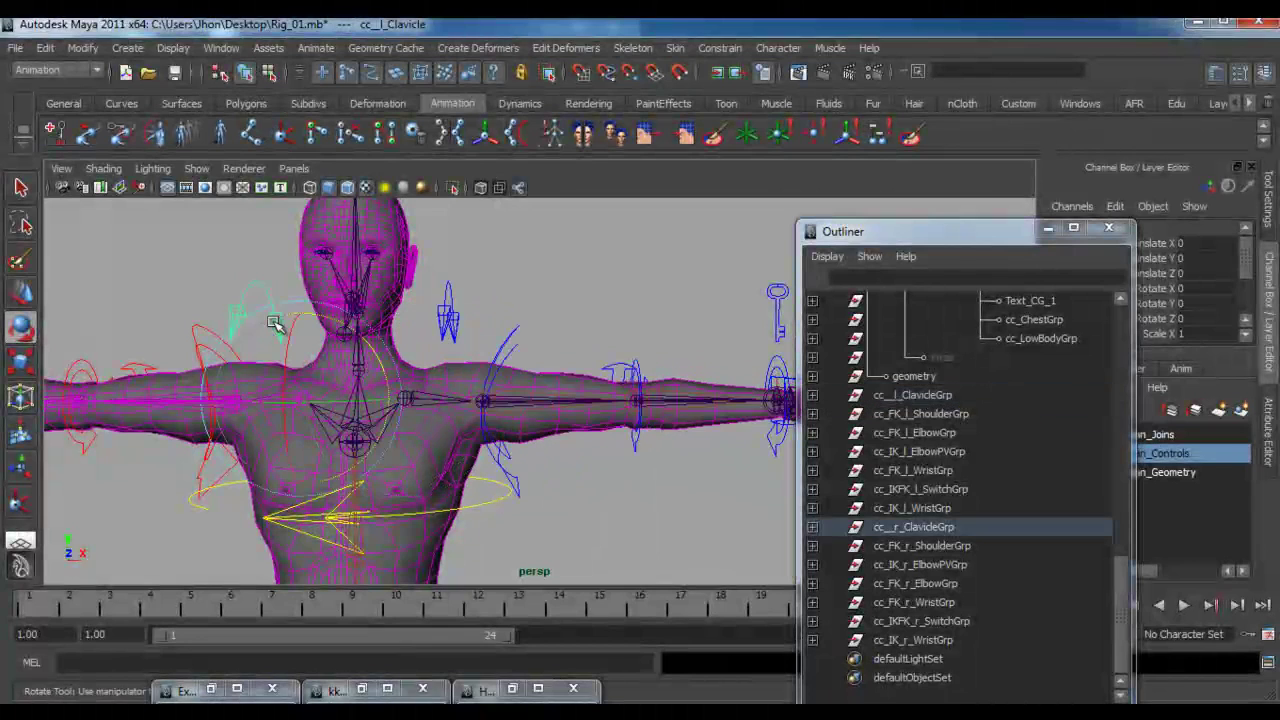
click(930, 547)
click(720, 48)
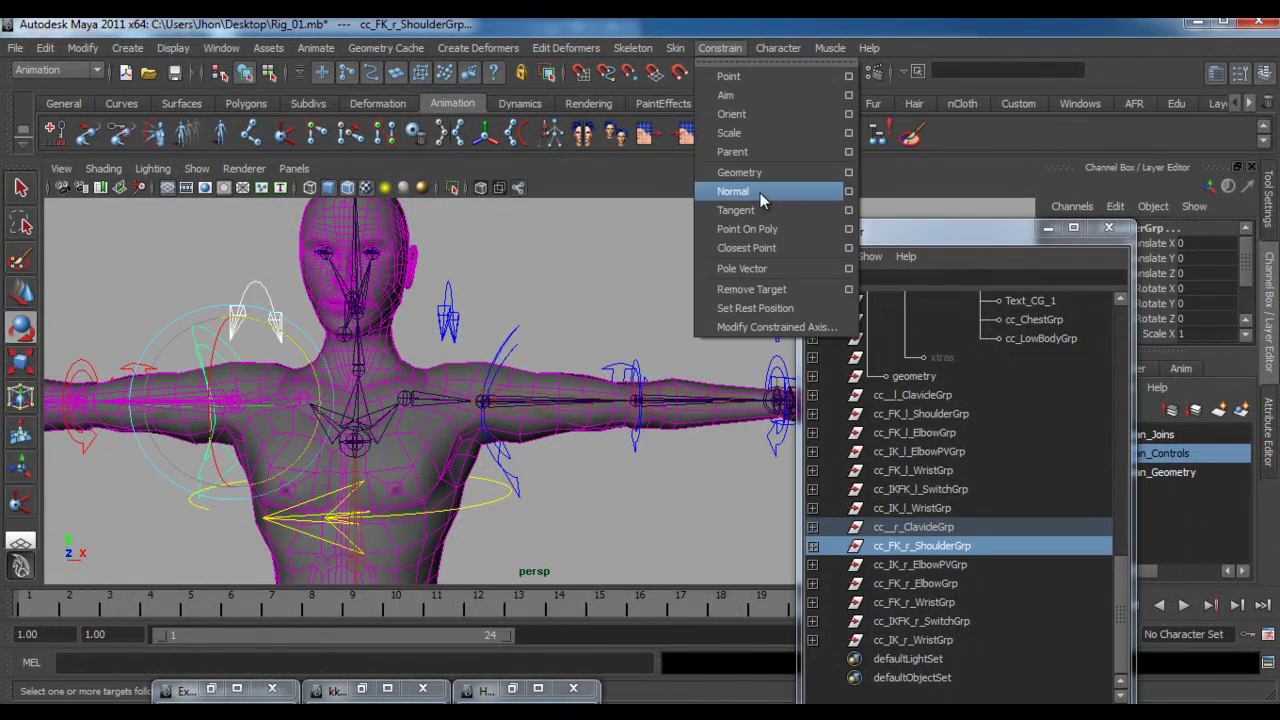
click(732, 151)
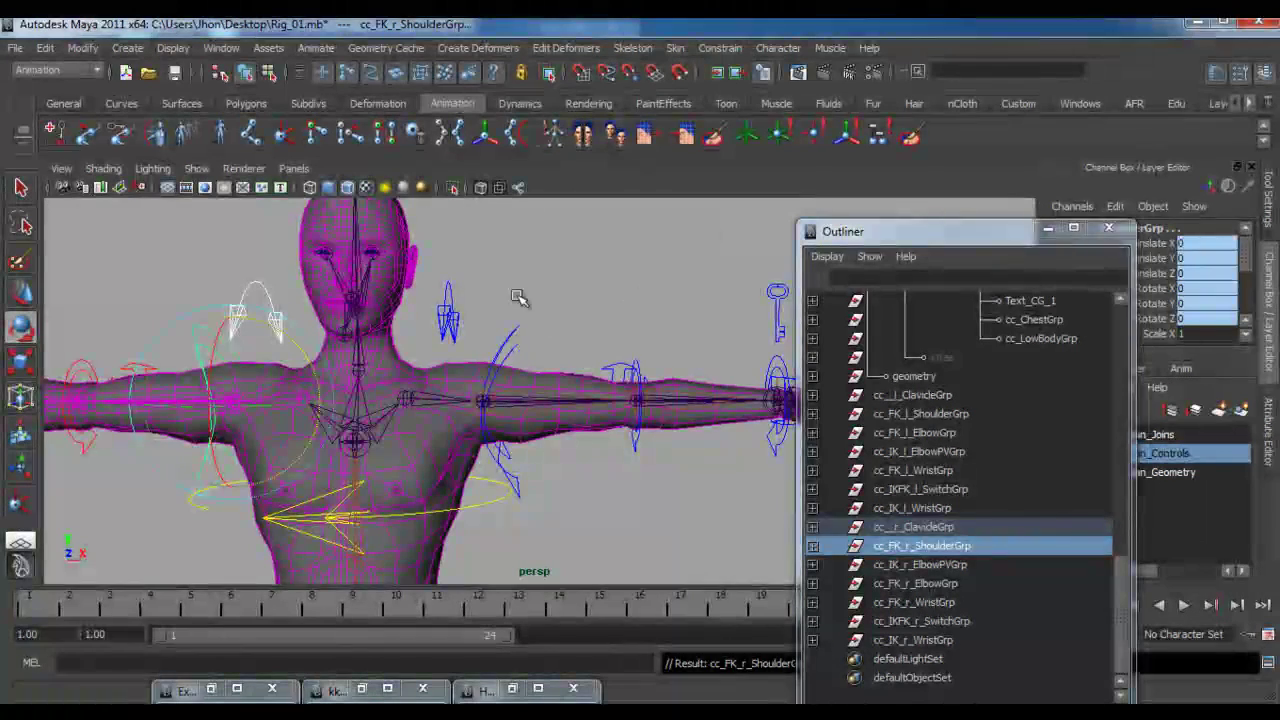
- Orient-constrain the left FK shoulder joint JFK_l_Shoulder to its control cc_FK_l_Shoulder, moving the Outliner clear of the arm
click(460, 318)
alt+drag(517, 342, 471, 326)
alt+right_drag(471, 326, 594, 394)
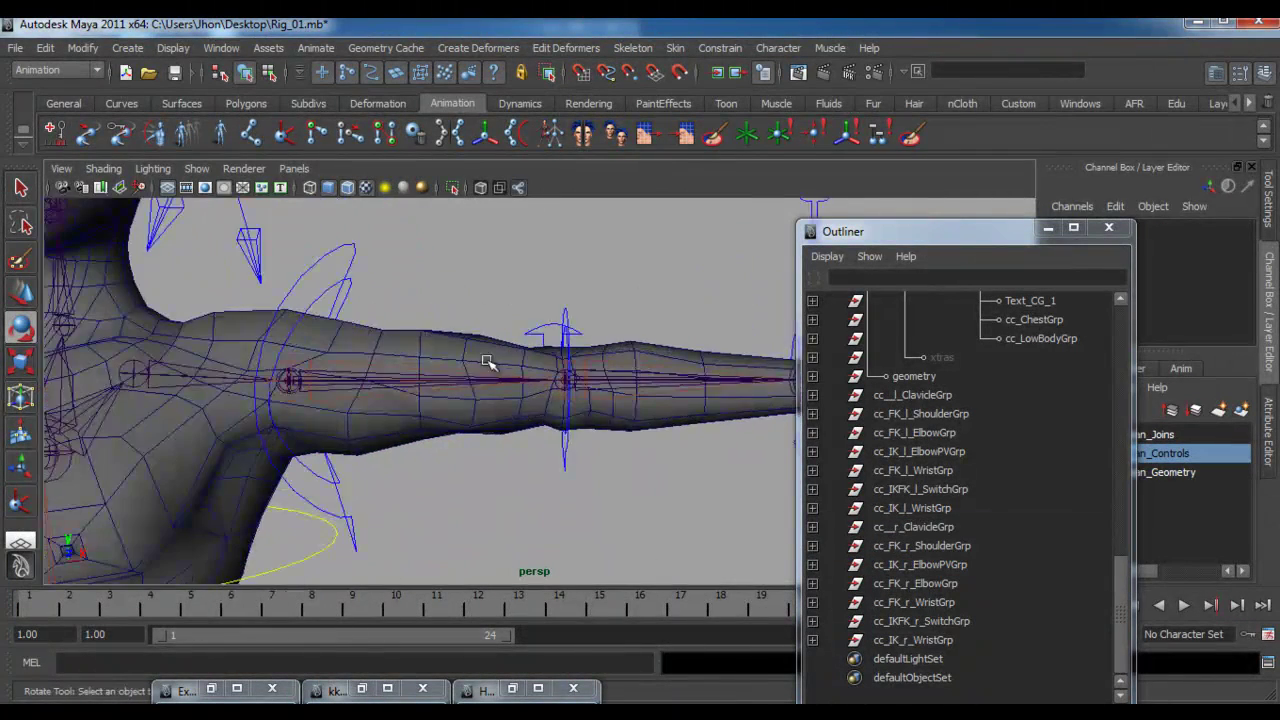
alt+middle_drag(594, 394, 630, 380)
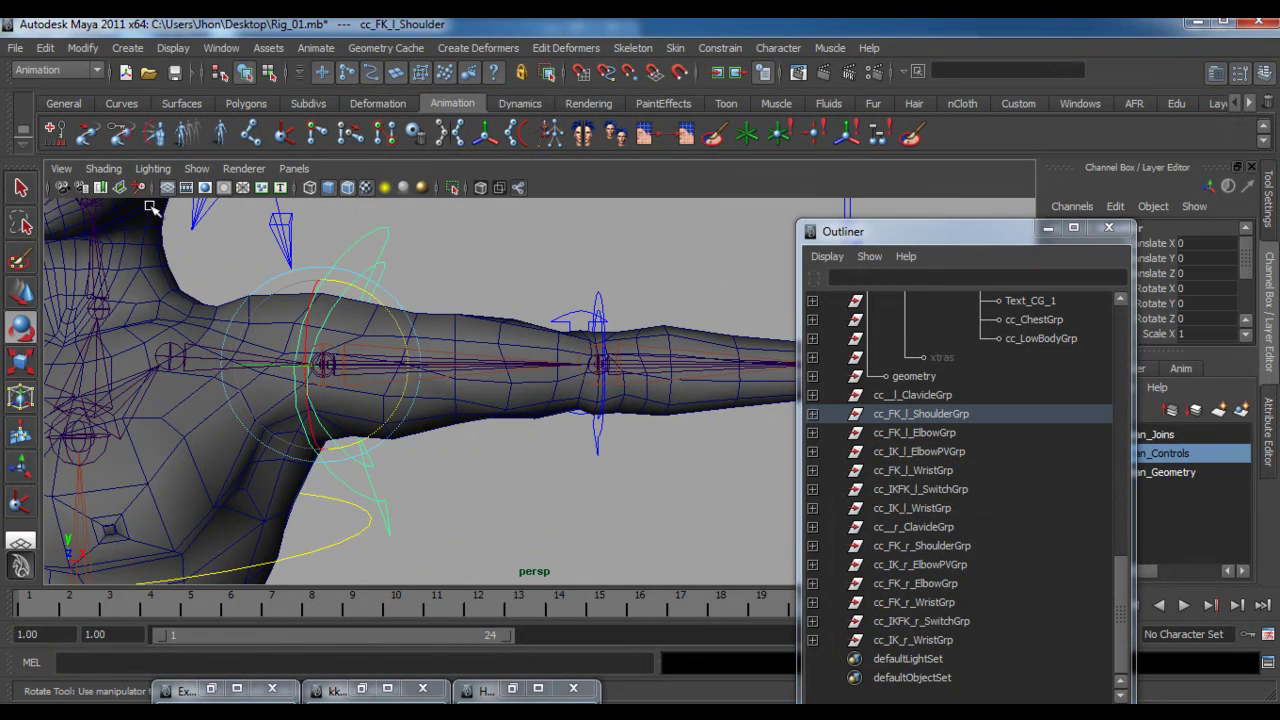
click(22, 190)
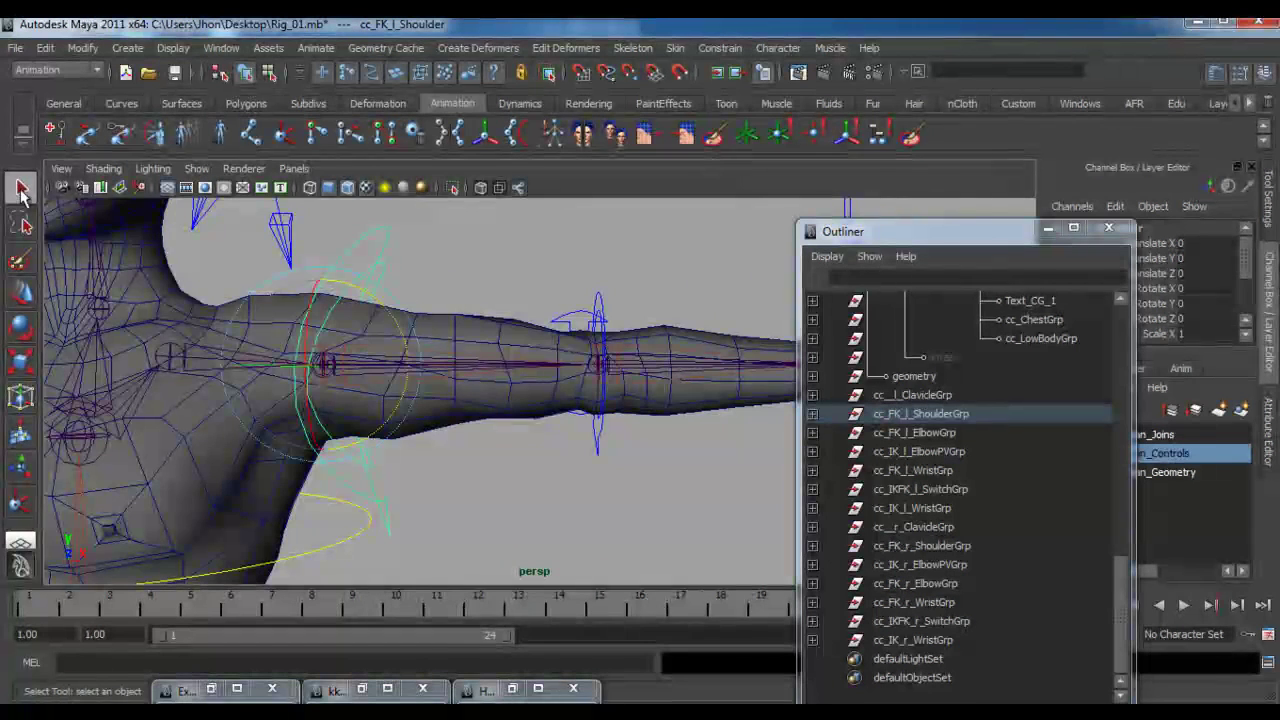
click(366, 351)
drag(943, 235, 808, 319)
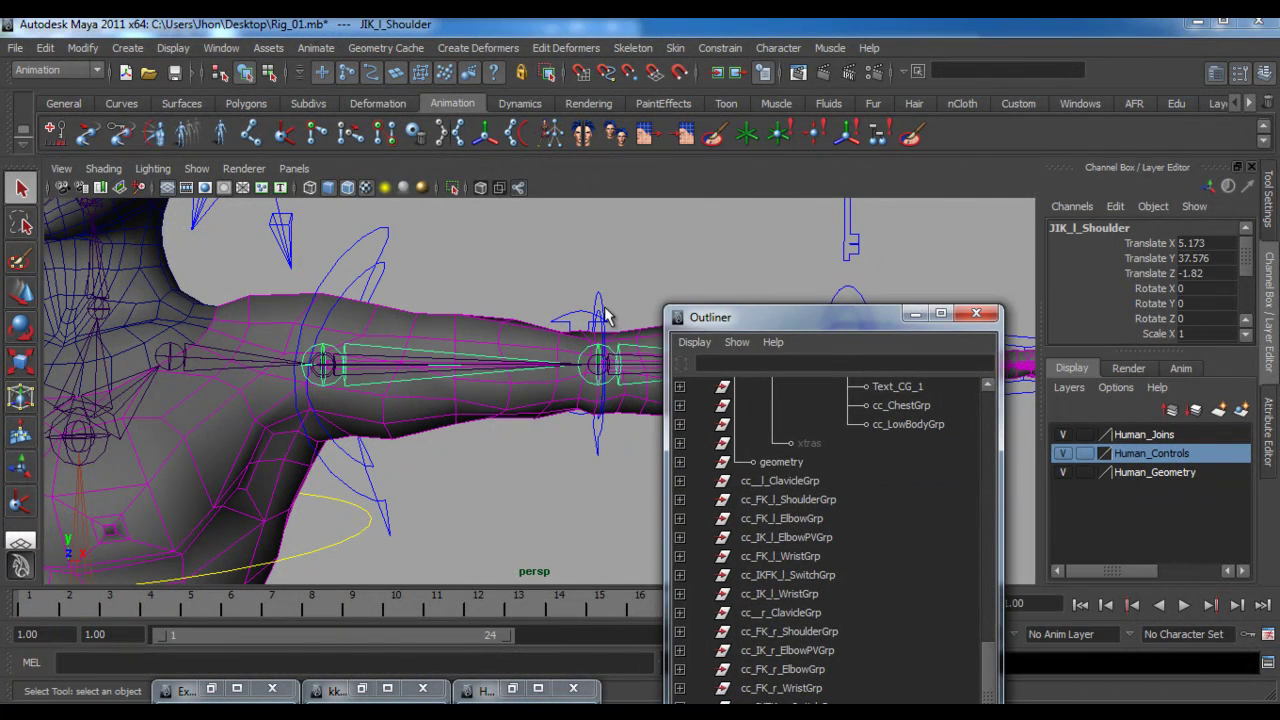
click(372, 362)
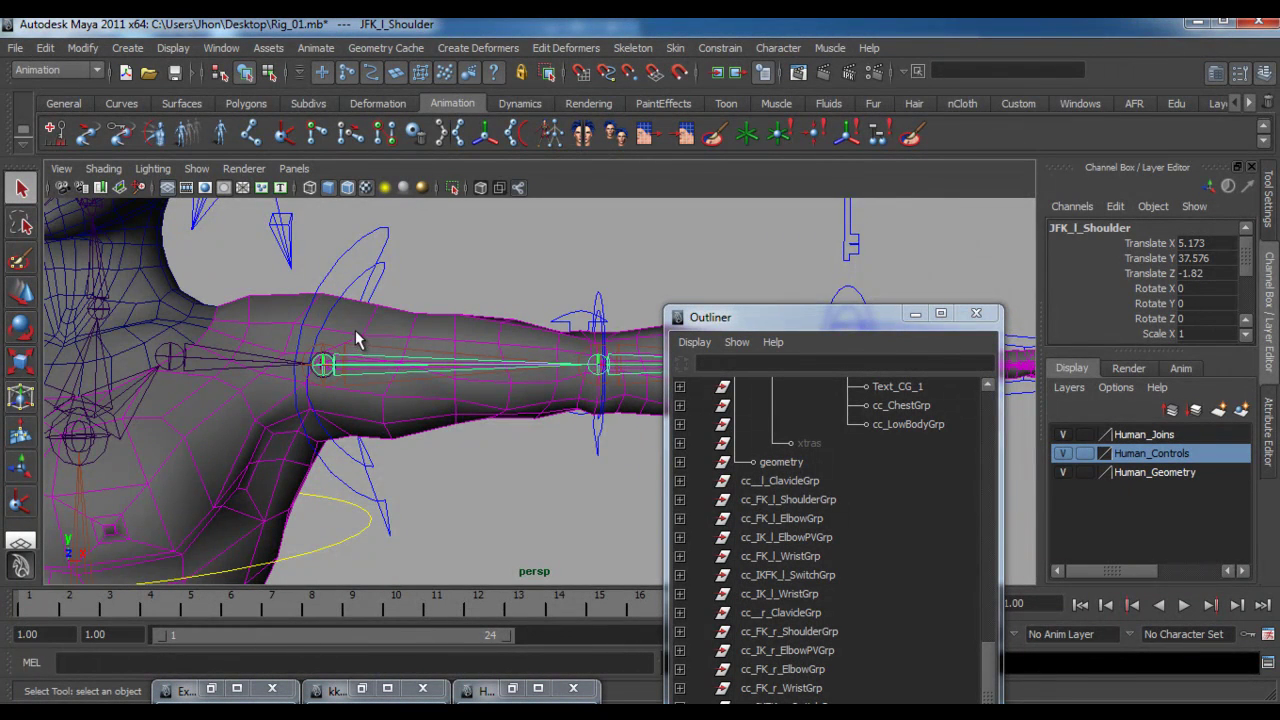
scroll(357, 333, up, 2)
click(343, 238)
alt+drag(343, 251, 456, 334)
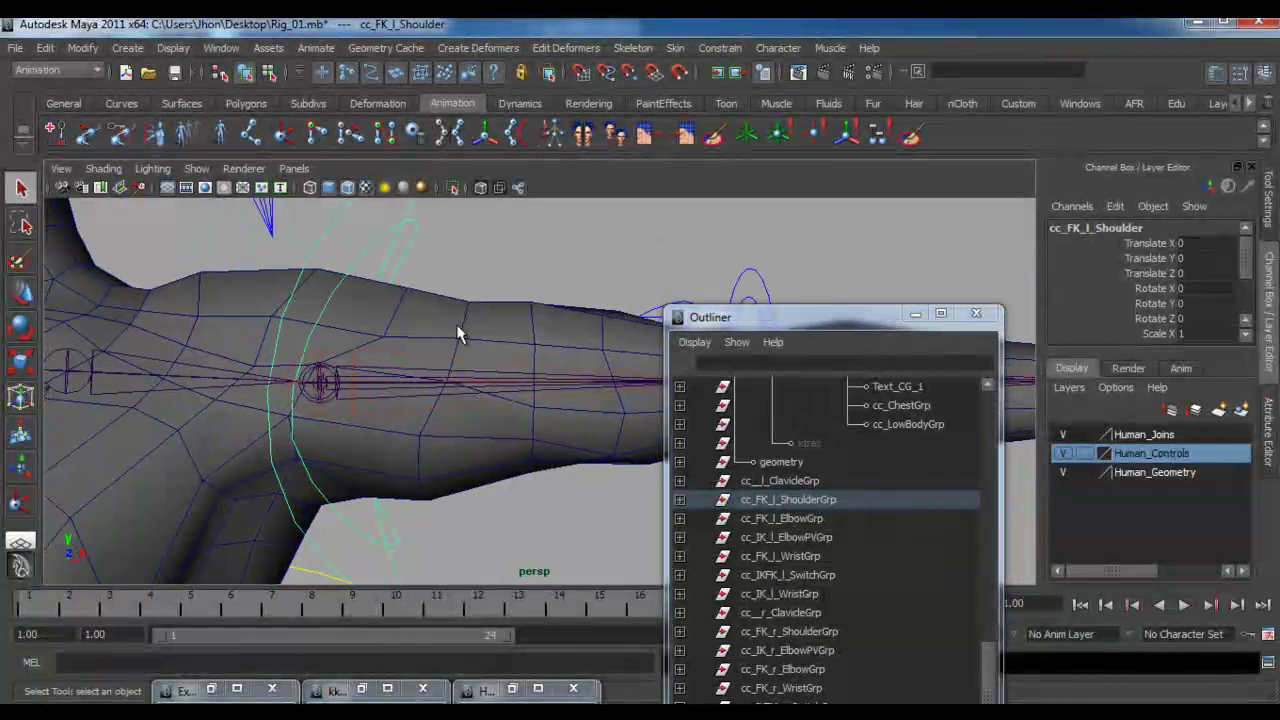
click(374, 376)
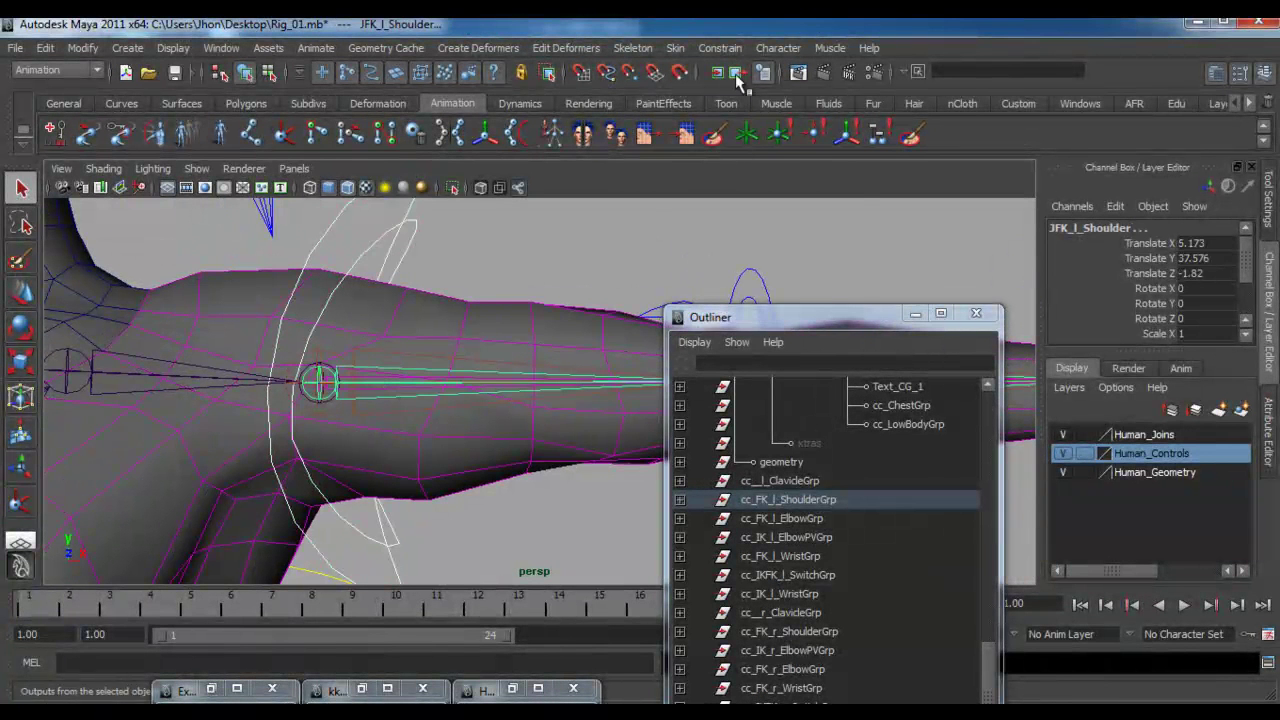
click(720, 48)
click(744, 113)
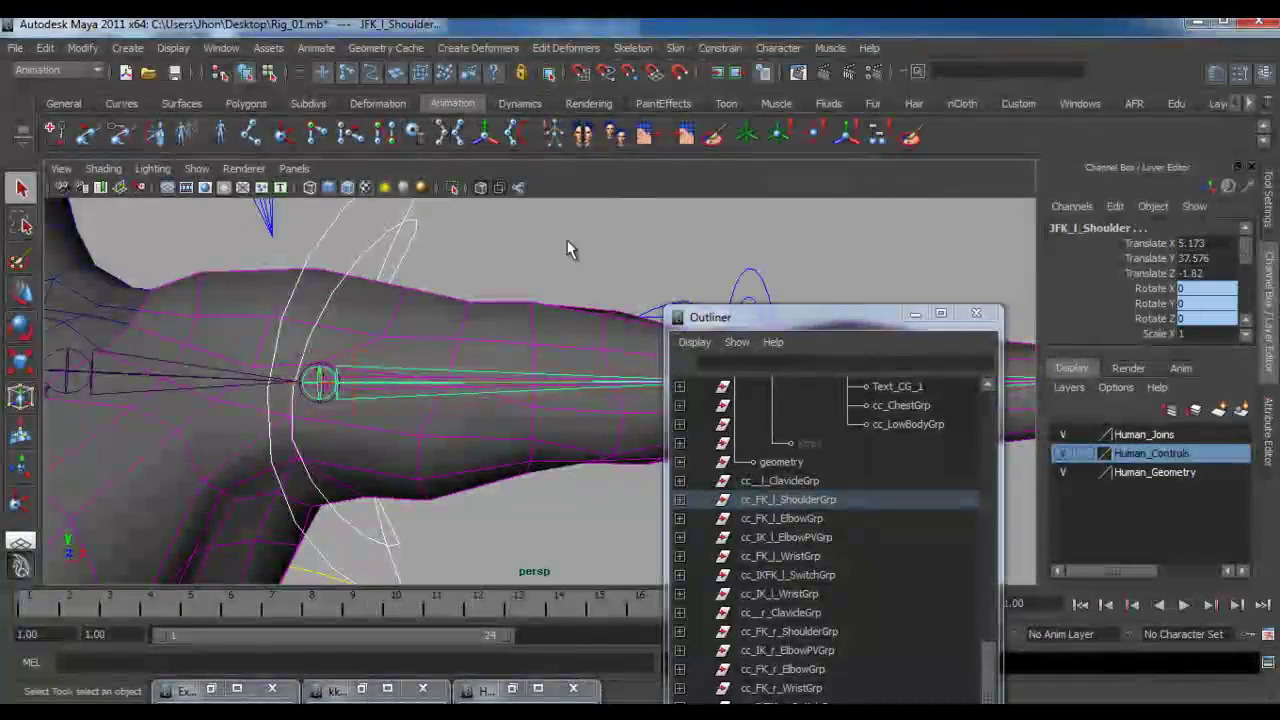
- Orient-constrain the left FK elbow joint JFK_l_Elbow to its control cc_FK_l_Elbow
alt+drag(638, 182, 556, 278)
alt+middle_drag(556, 278, 351, 271)
alt+right_drag(351, 271, 548, 367)
alt+drag(366, 308, 565, 347)
click(379, 285)
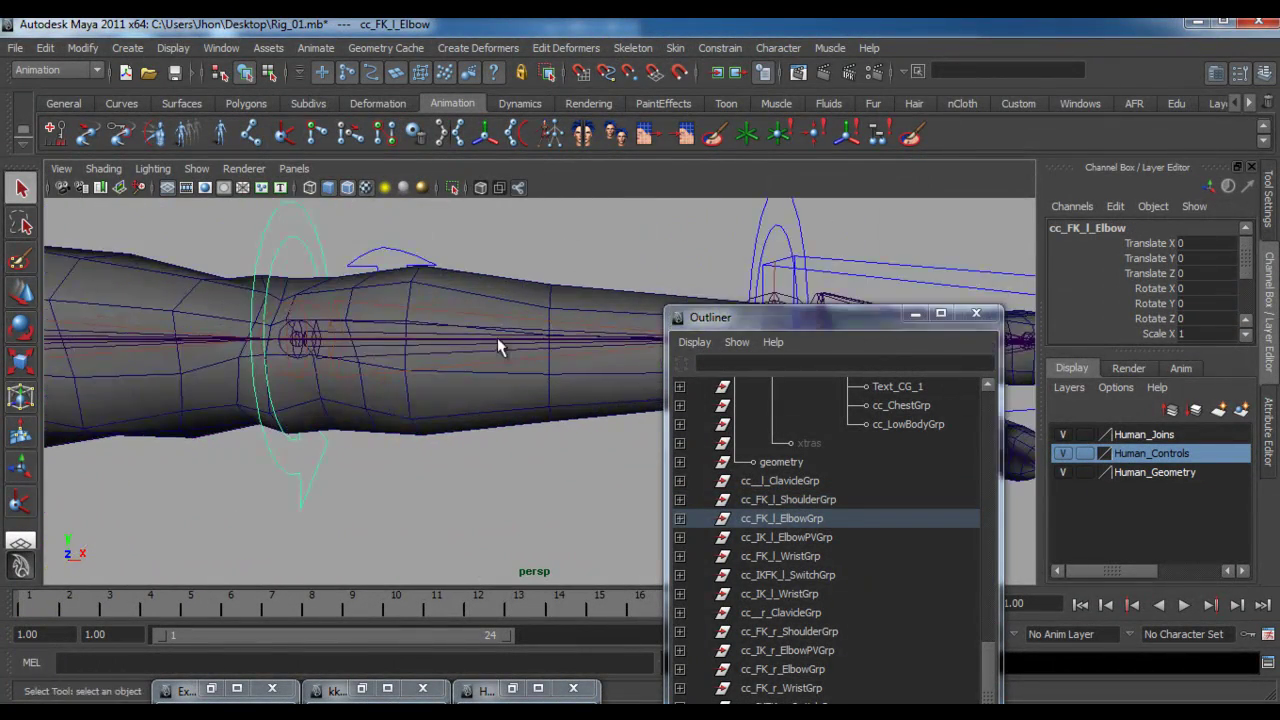
click(373, 355)
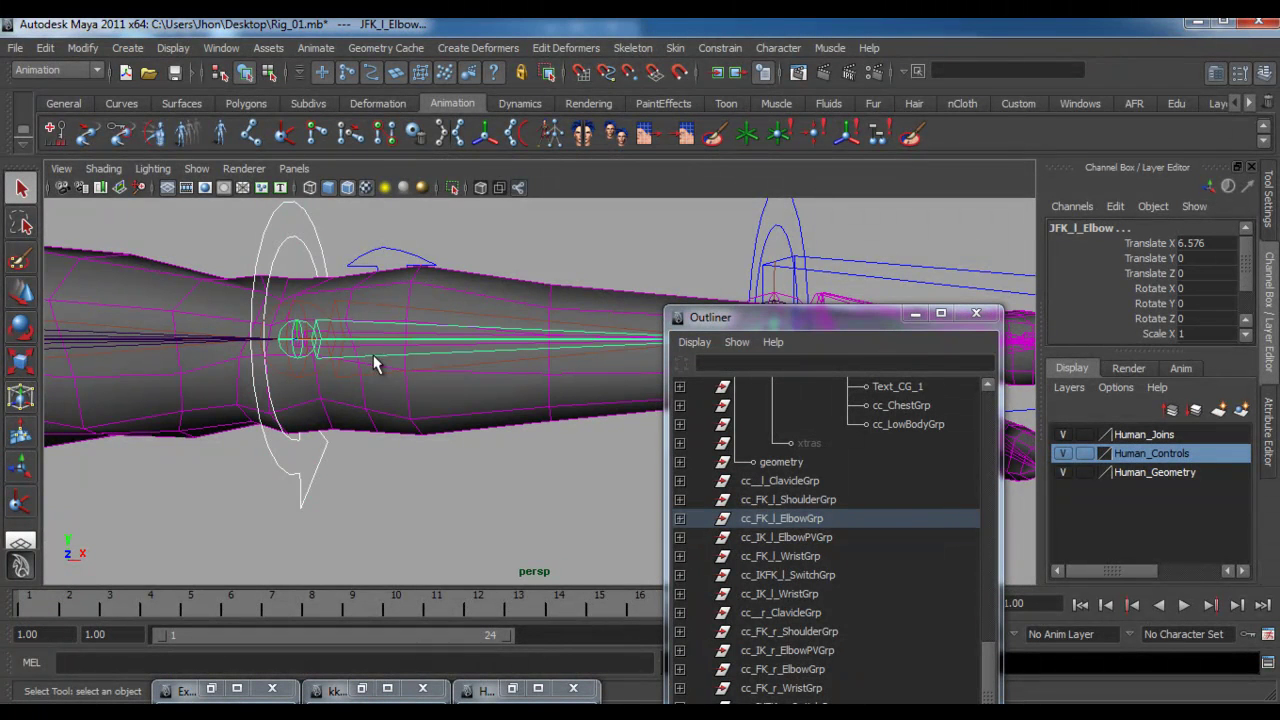
click(707, 50)
click(728, 117)
- Orient-constrain the left FK wrist joint JFK_l_Wrist to its control cc_FK_l_Wrist
alt+middle_drag(546, 264, 300, 286)
alt+drag(300, 285, 437, 348)
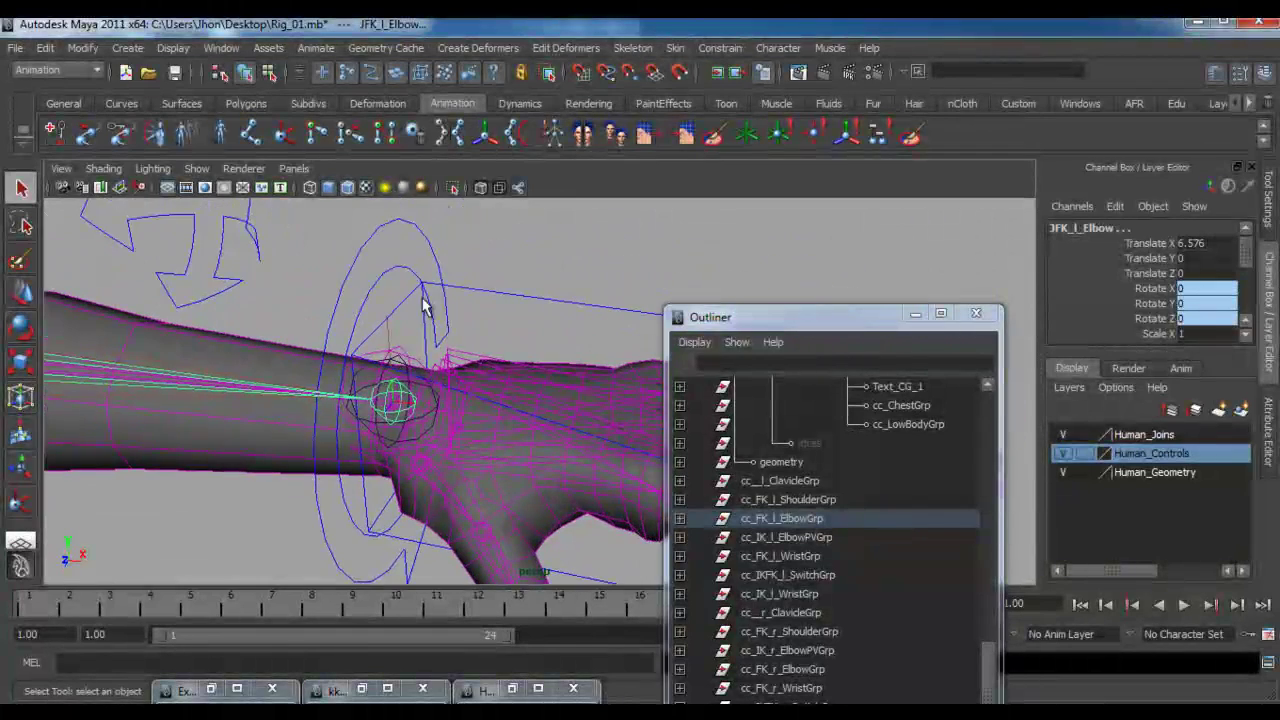
click(396, 216)
alt+drag(396, 216, 459, 378)
click(427, 390)
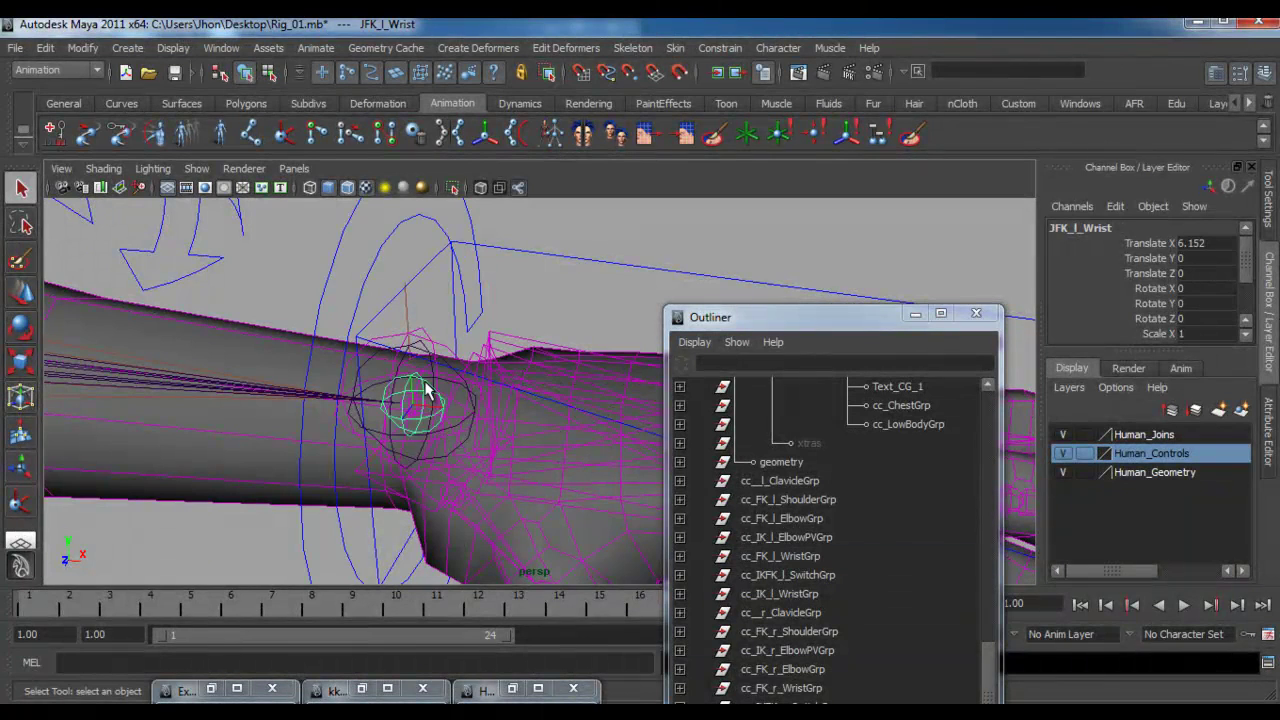
click(426, 228)
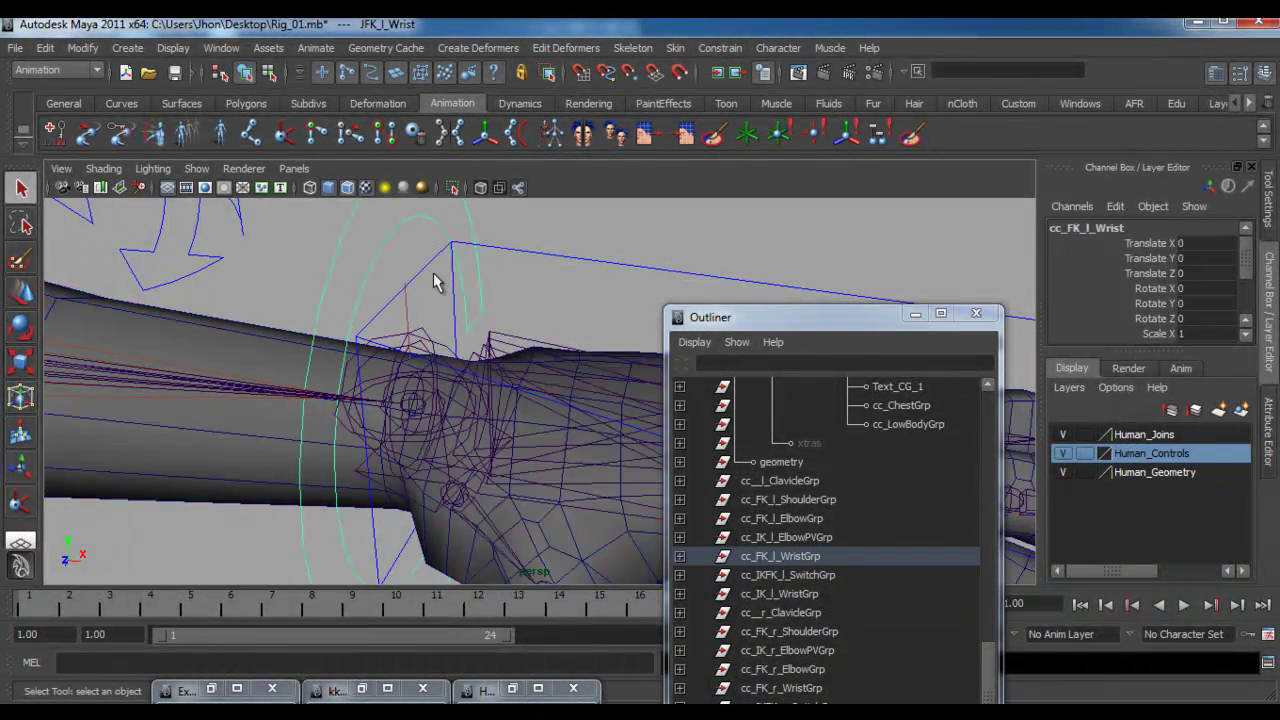
click(430, 388)
click(428, 390)
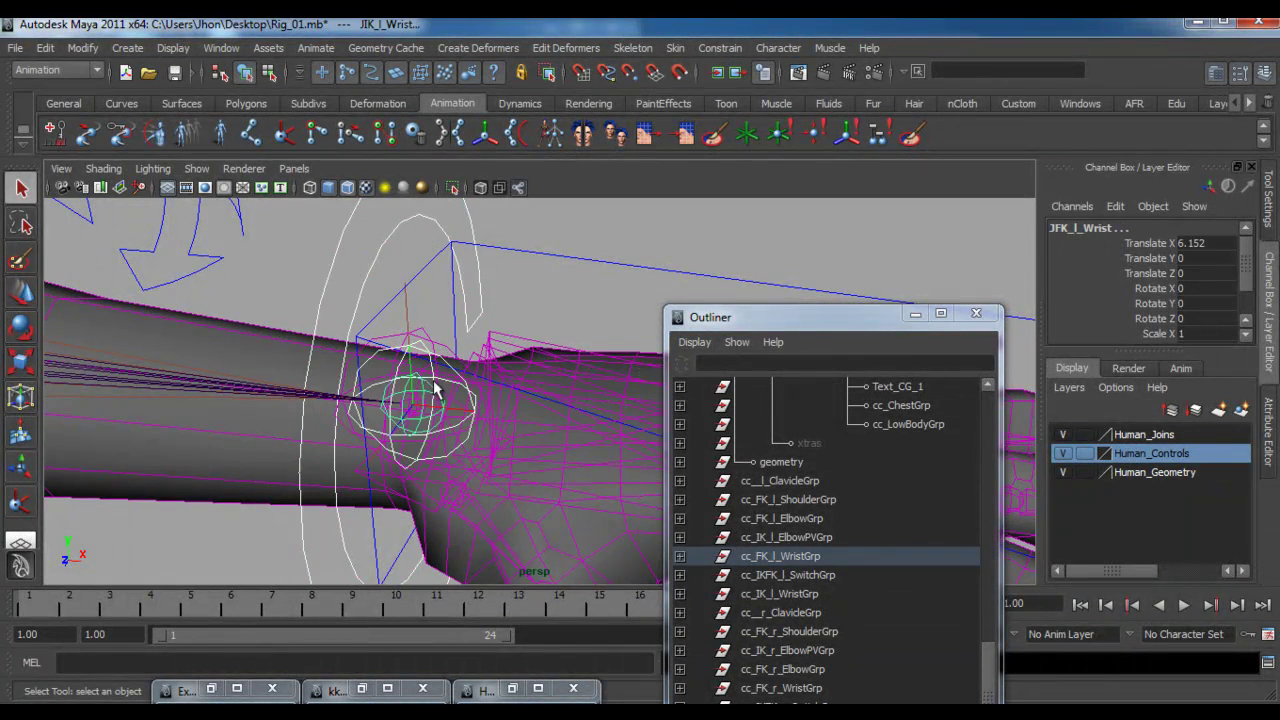
click(727, 49)
click(735, 117)
- Test the left FK arm constraints by rotating the elbow control cc_FK_l_Elbow, and undo the rotation
scroll(420, 342, down, 4)
alt+drag(420, 350, 487, 350)
click(462, 320)
key(e)
scroll(521, 352, down, 3)
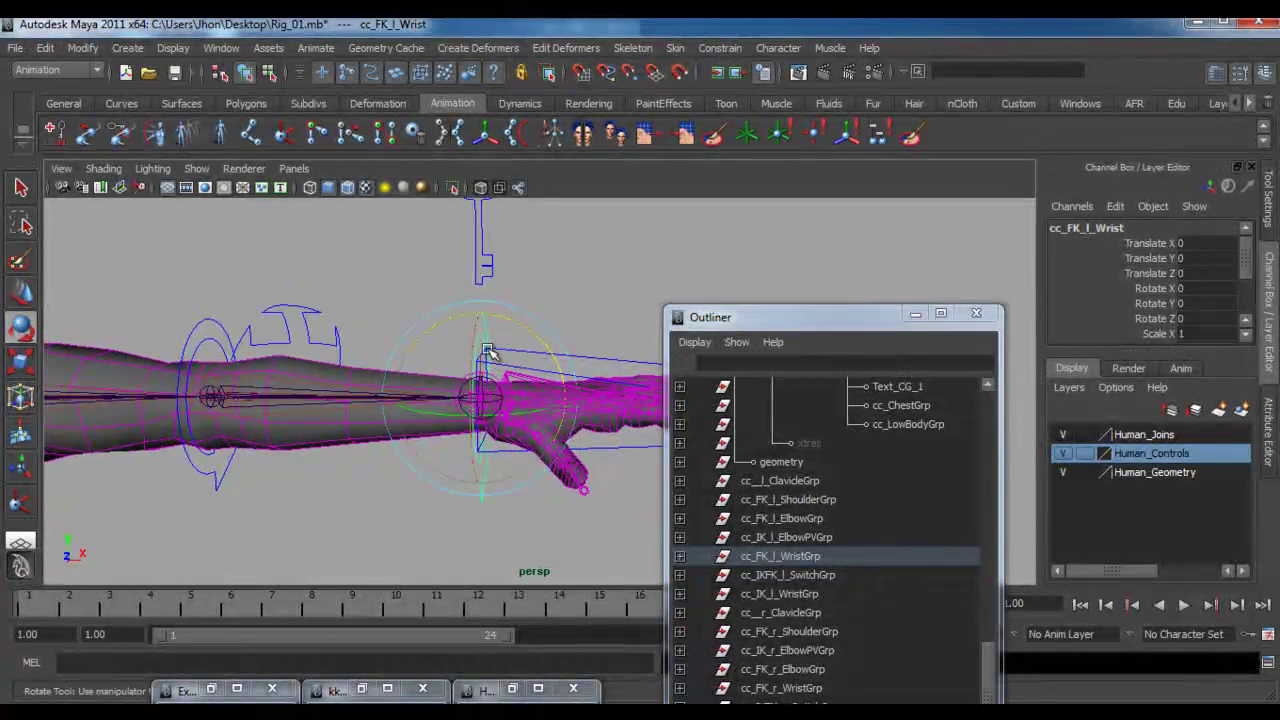
click(205, 318)
drag(268, 336, 242, 279)
key(ctrl+z)
- Orient-constrain the left bind wrist joint bn_L_Wrist to the FK control cc_FK_l_Wrist
scroll(445, 323, up, 4)
alt+drag(447, 327, 409, 234)
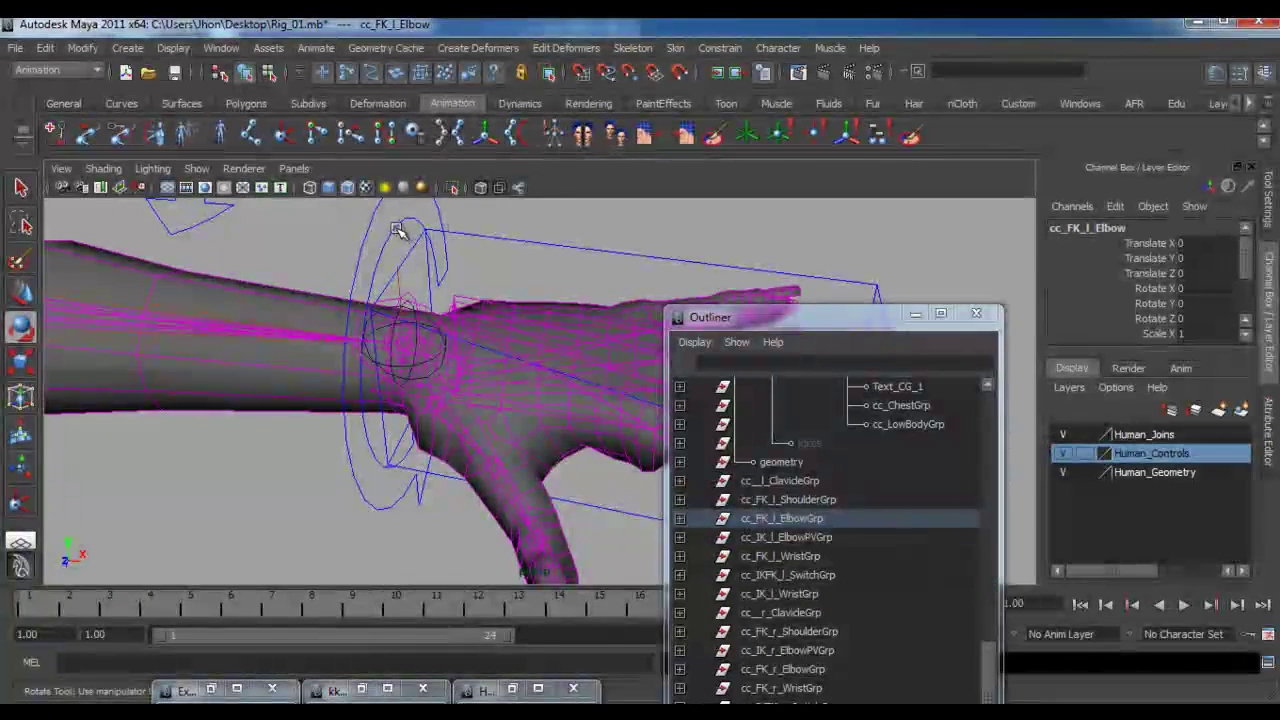
click(428, 287)
click(21, 188)
scroll(371, 286, up, 3)
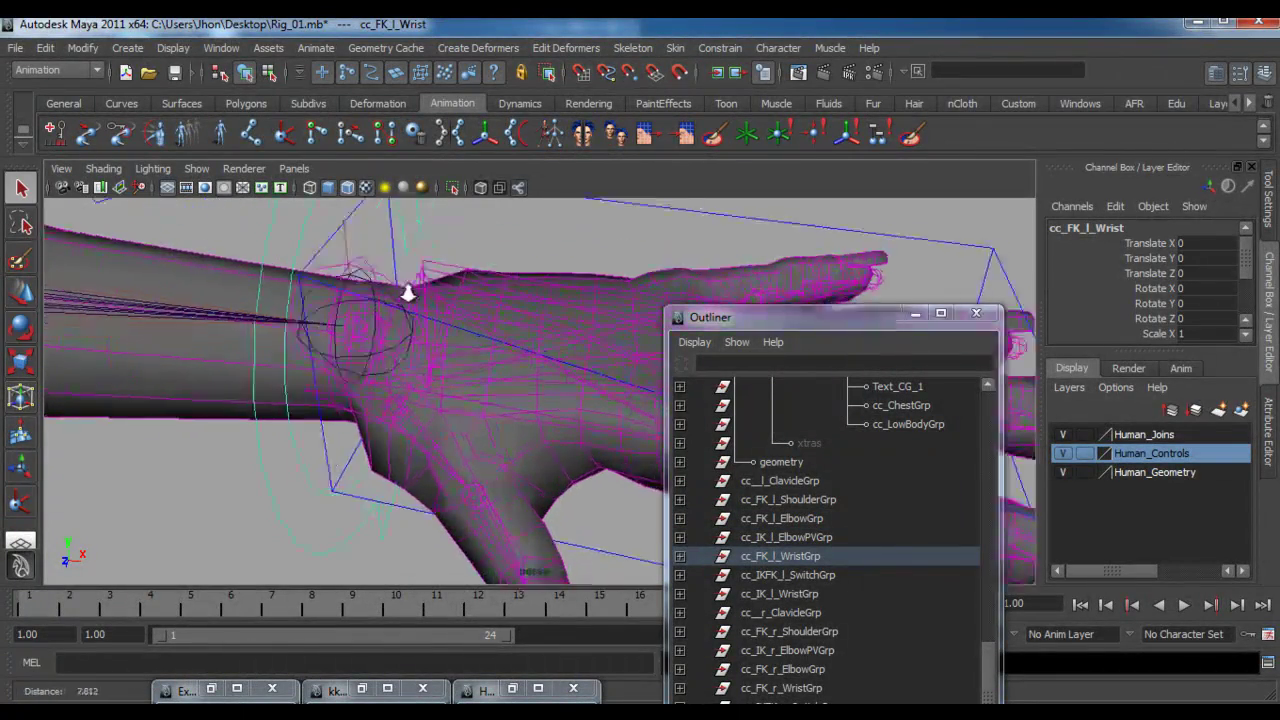
shift+click(386, 277)
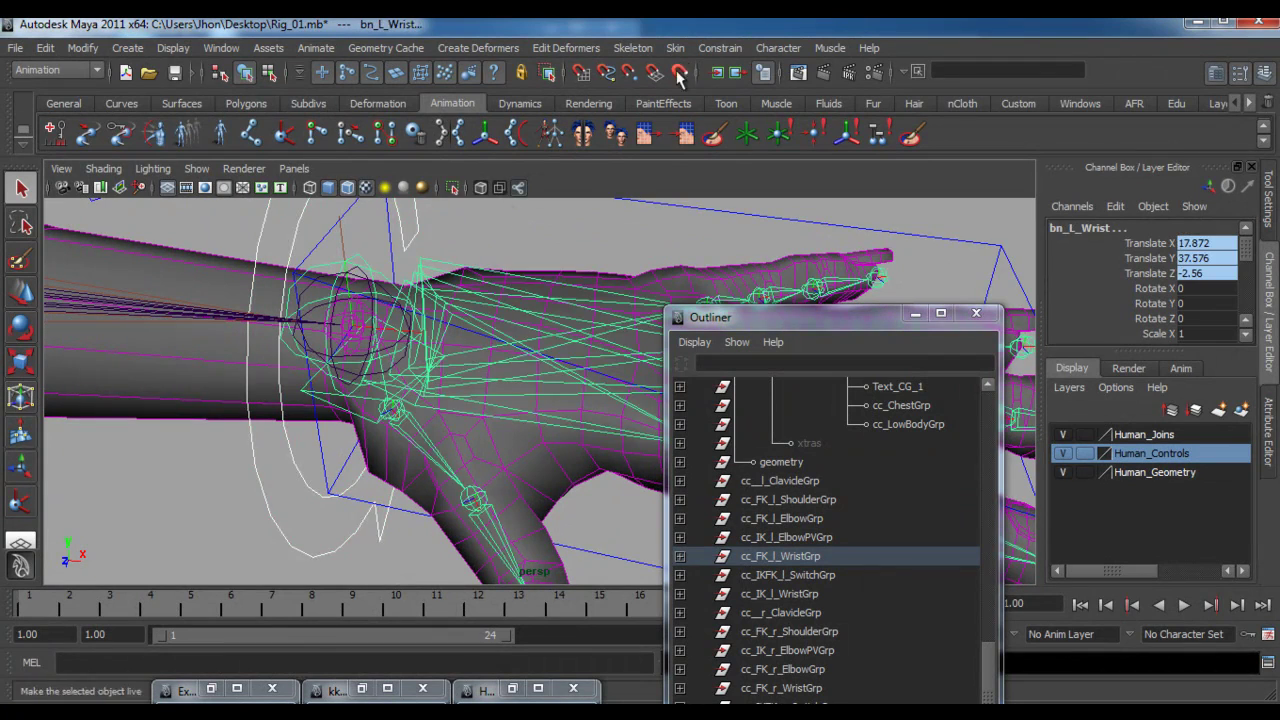
click(720, 48)
click(742, 116)
- Test the bind wrist constraint with the left FK wrist and elbow controls, and undo the test rotations
alt+drag(370, 250, 498, 319)
click(461, 278)
key(e)
key(ctrl+z)
click(208, 267)
drag(214, 276, 193, 232)
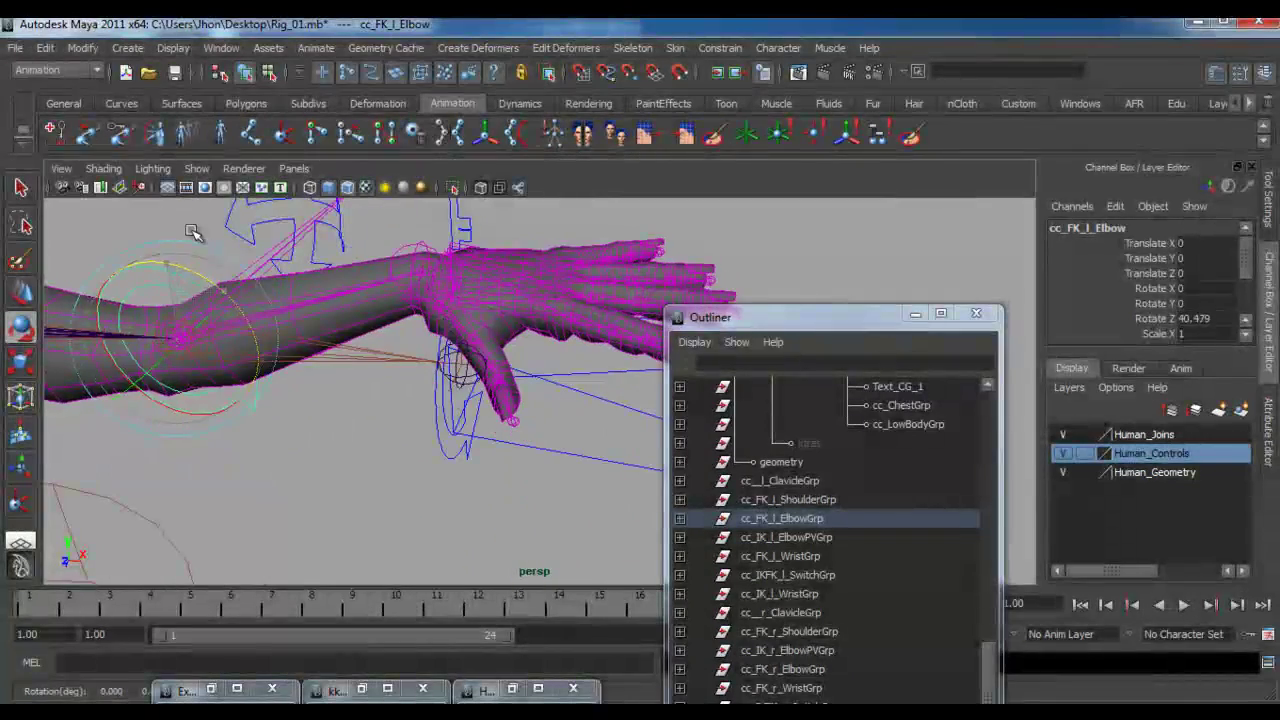
key(ctrl+z)
- Rotate cc_FK_l_Elbow and cc_FK_l_Shoulder in turn to check whether the lower arm controls follow, undoing each rotation
scroll(208, 282, down, 4)
alt+drag(357, 357, 429, 371)
alt+middle_drag(429, 371, 472, 312)
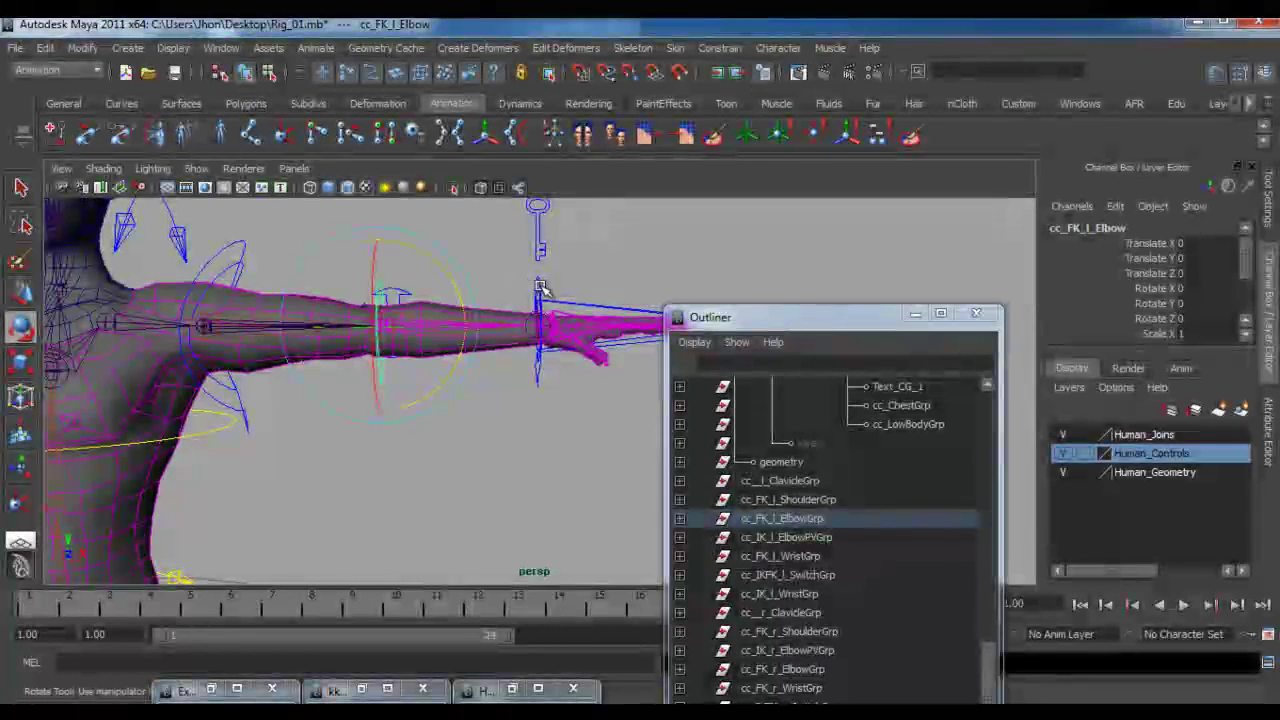
click(542, 296)
click(390, 283)
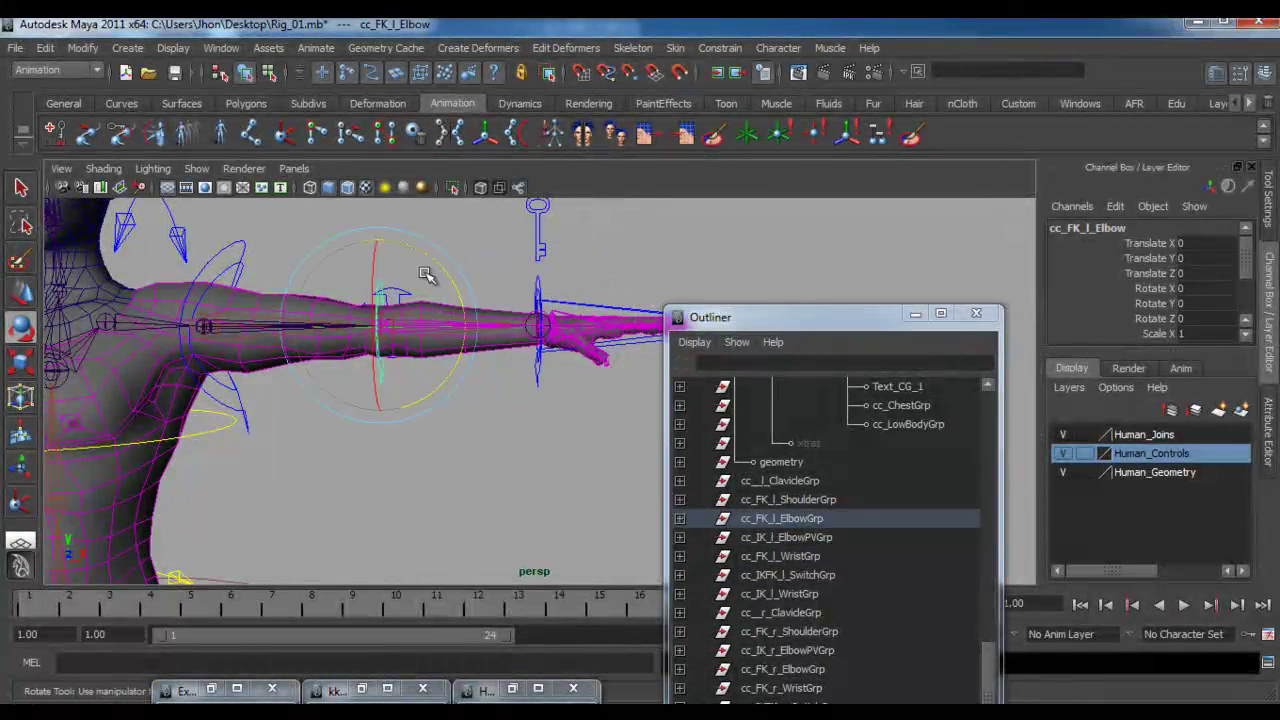
drag(422, 254, 549, 300)
key(ctrl+z)
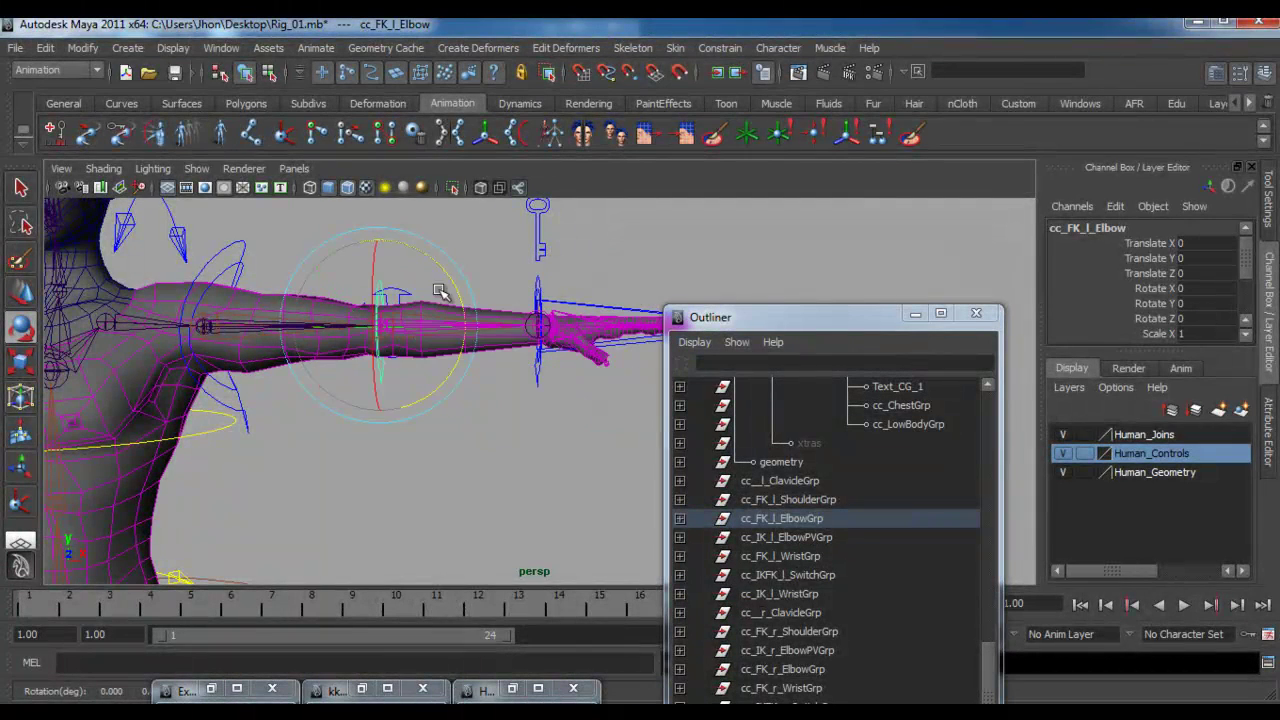
click(248, 248)
drag(268, 280, 311, 293)
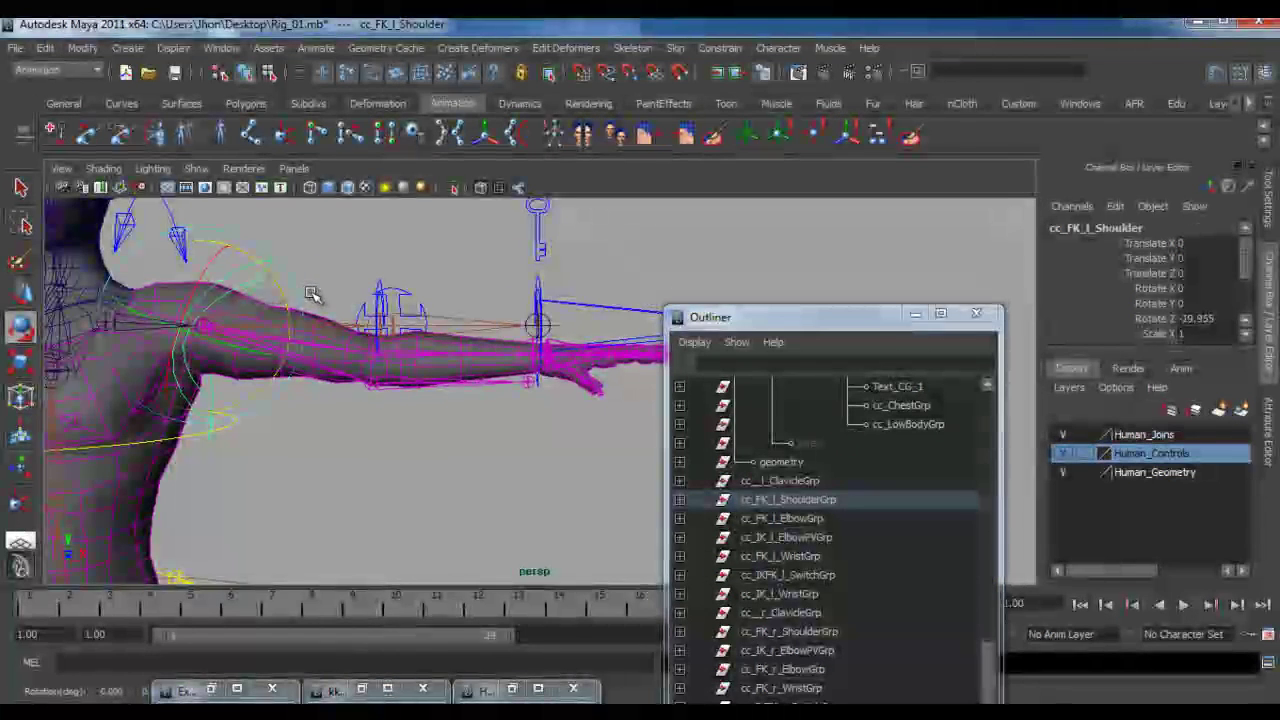
key(ctrl+z)
- Parent the group cc_FK_l_WristGrp under the elbow control cc_FK_l_Elbow in the Outliner
click(541, 281)
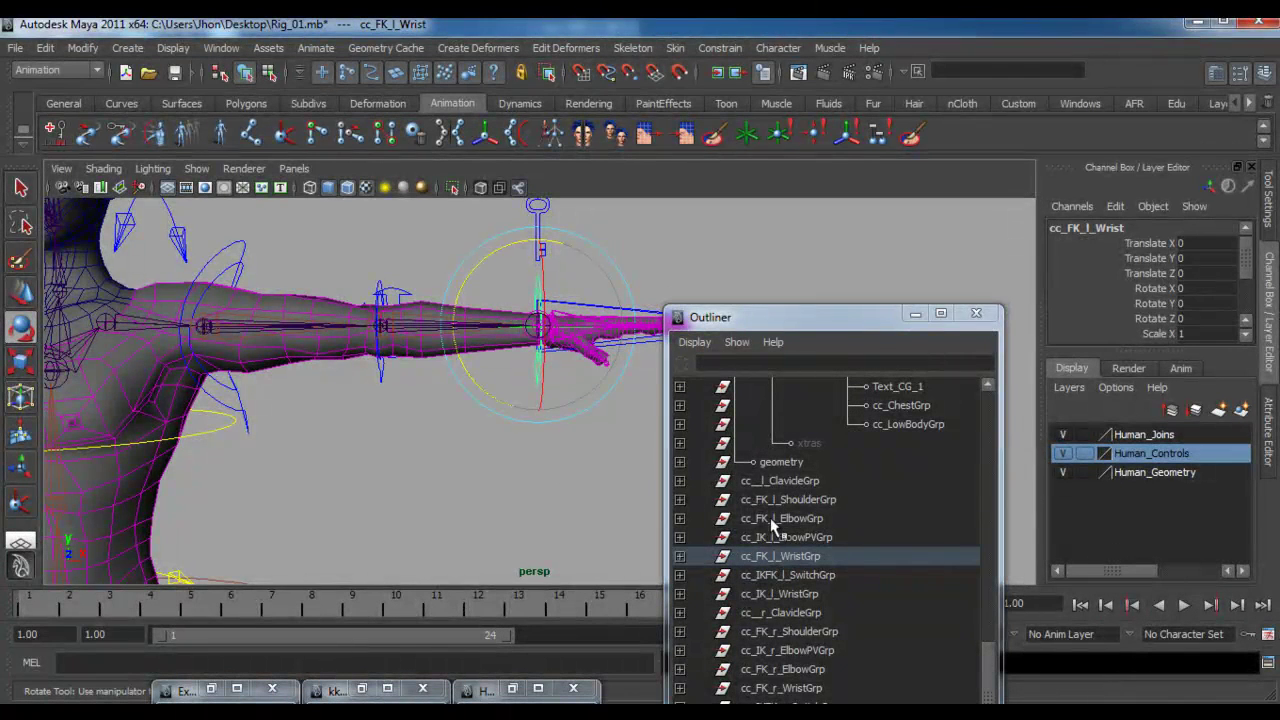
click(762, 520)
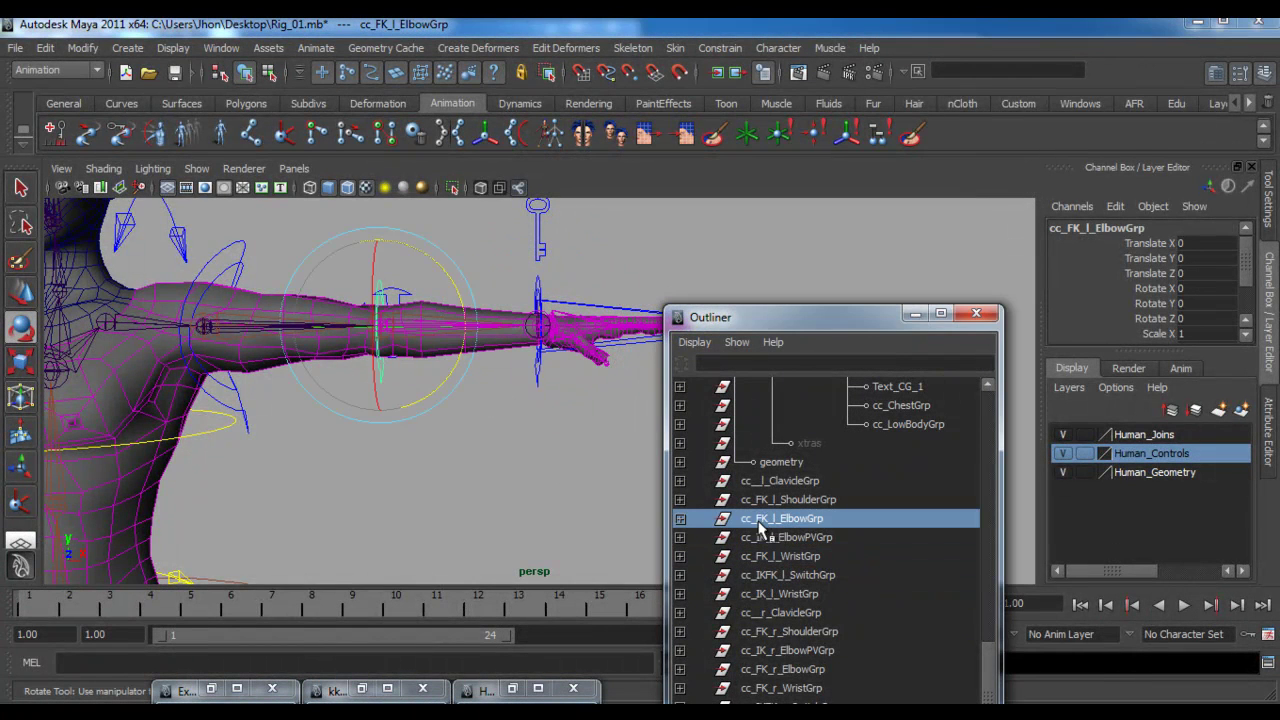
click(680, 519)
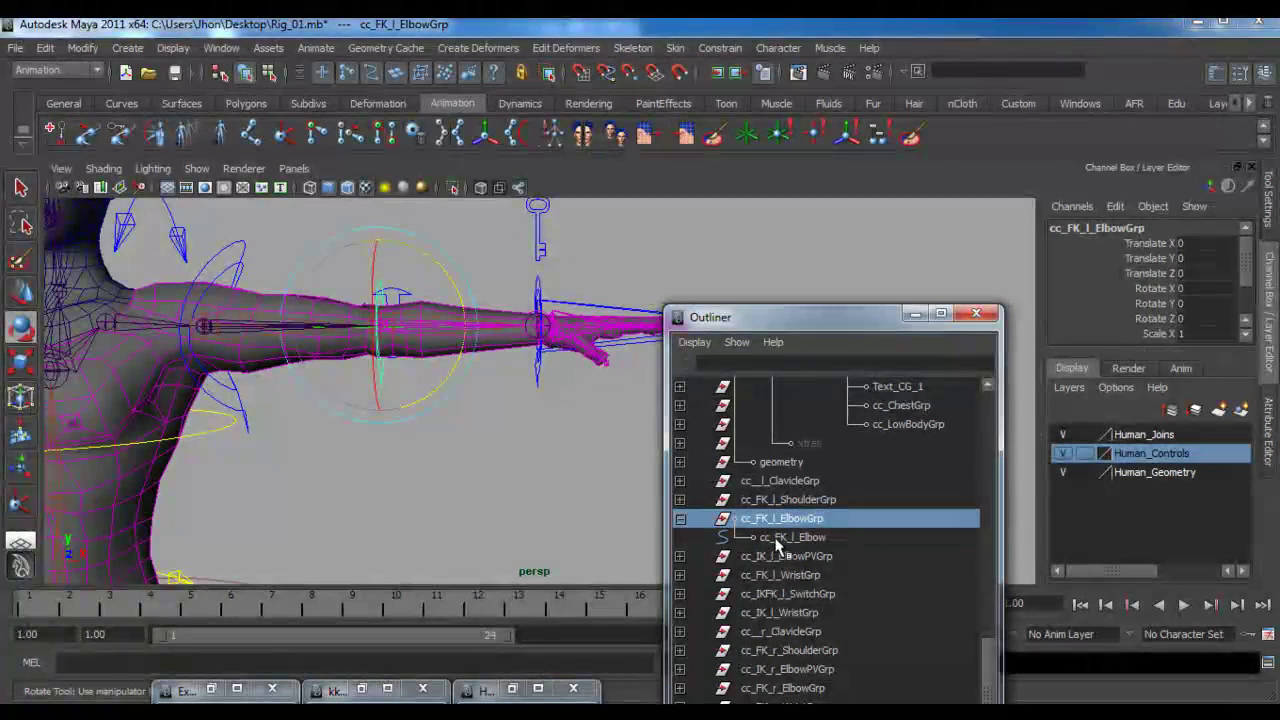
click(780, 574)
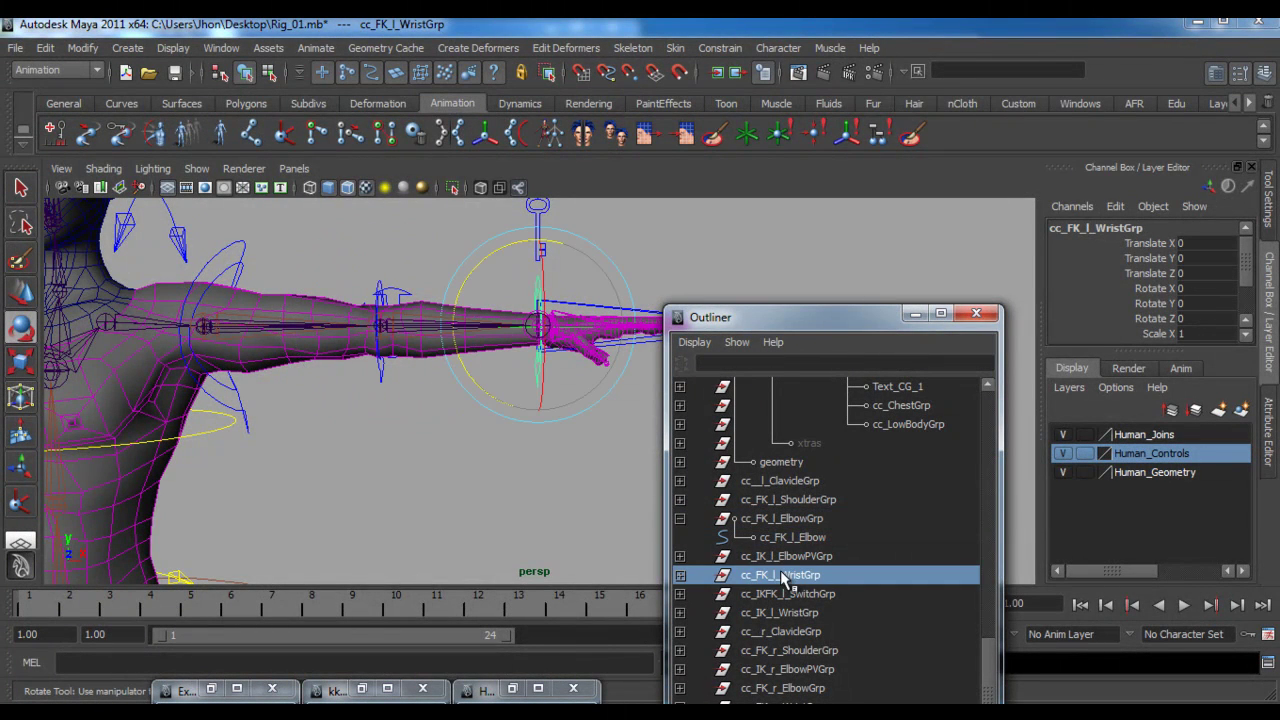
middle_drag(792, 545, 792, 540)
- Parent the group cc_FK_l_ElbowGrp under the shoulder control cc_FK_l_Shoulder in the Outliner
click(790, 519)
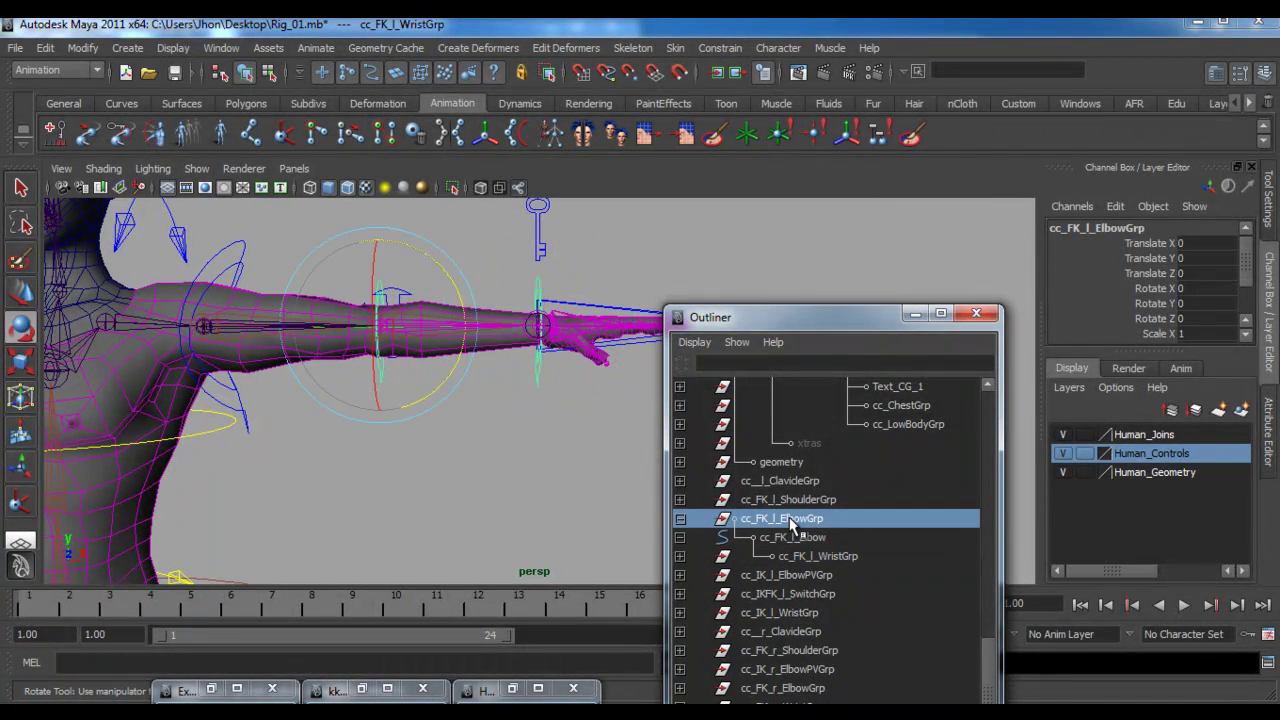
click(679, 501)
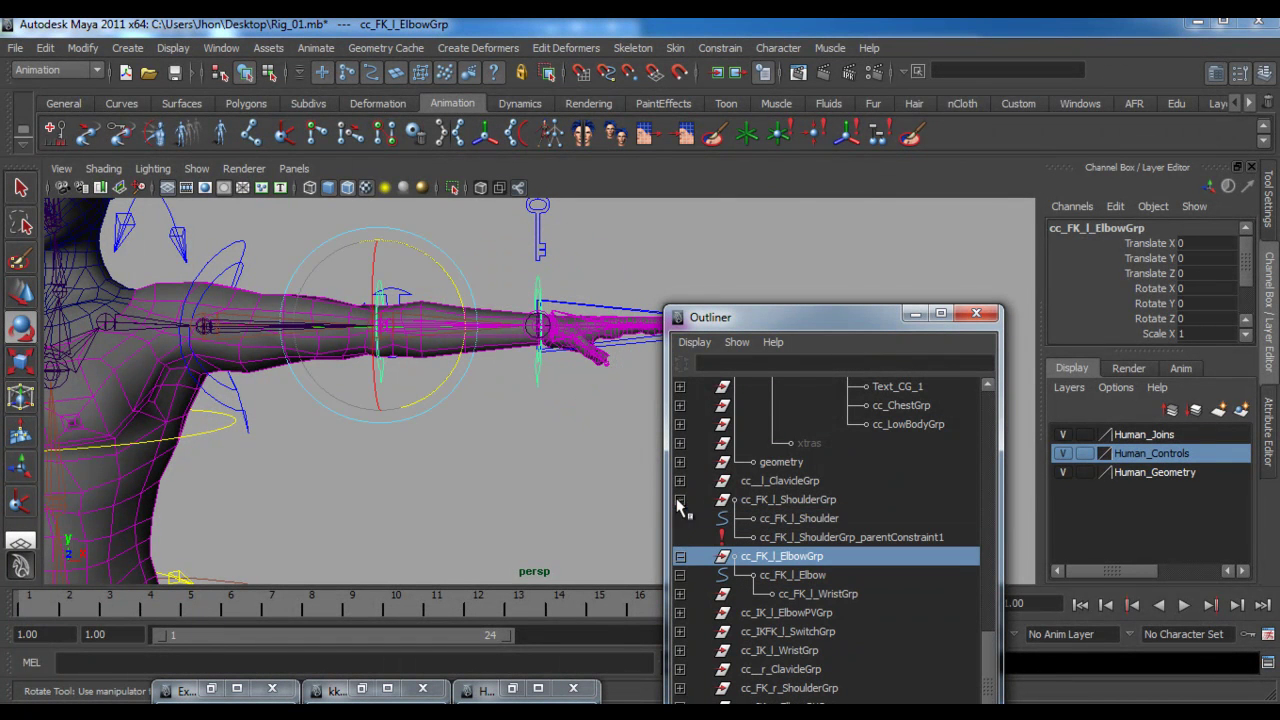
click(785, 519)
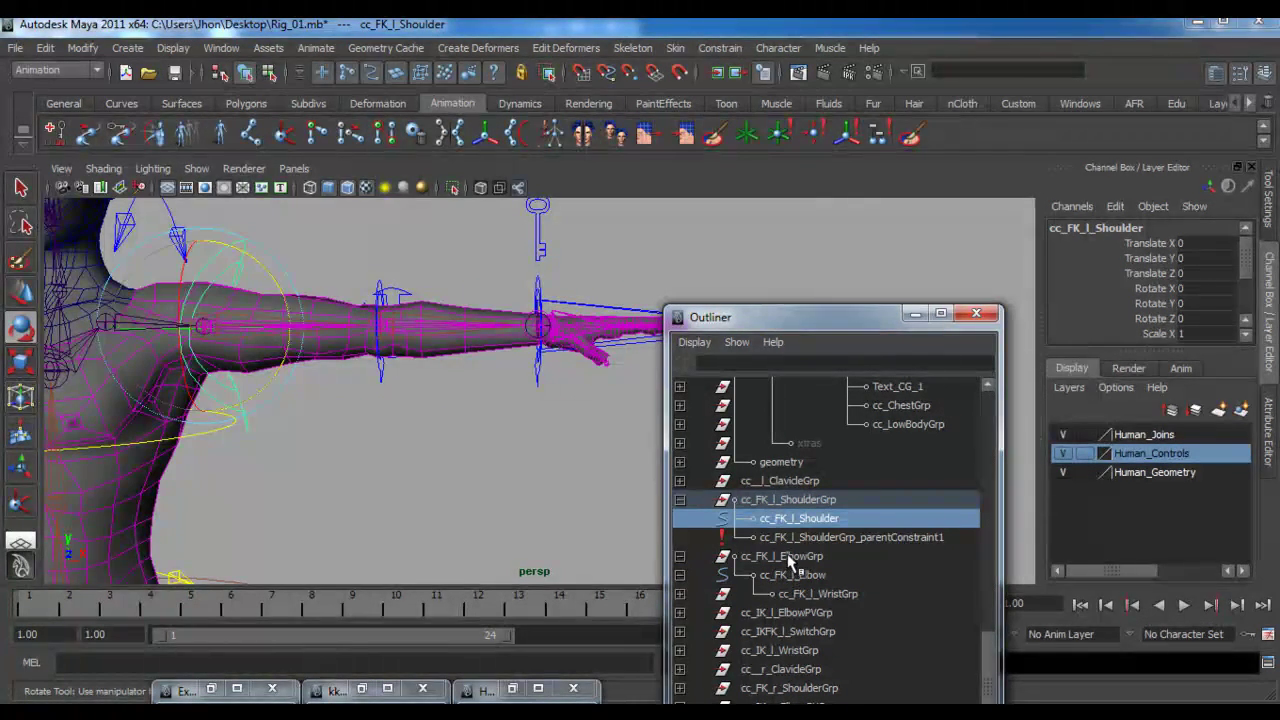
click(785, 556)
middle_drag(785, 556, 797, 522)
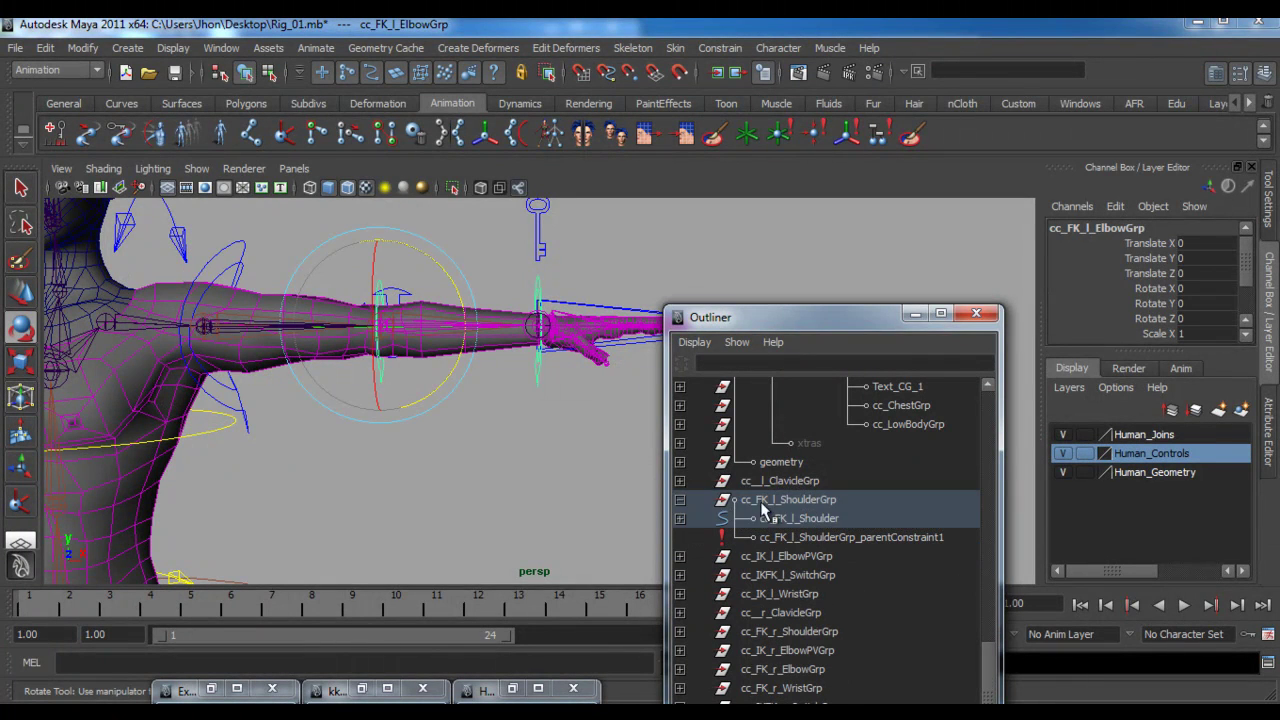
- Test the left FK control hierarchy by rotating cc_FK_l_ShoulderGrp, and undo the rotation
click(765, 501)
drag(267, 270, 291, 334)
key(ctrl+z)
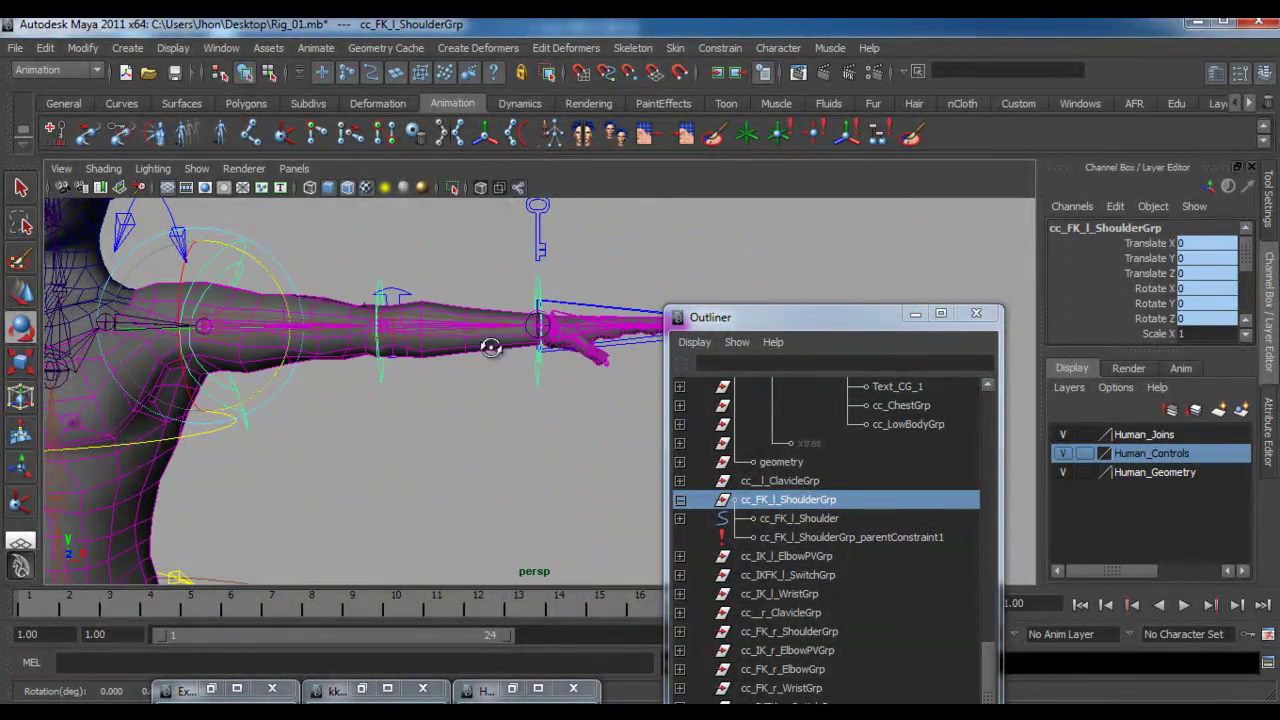
- Point-constrain the left arm IK handle ik_l_Arm to the wrist control cc_IK_l_Wrist
alt+drag(500, 326, 443, 443)
alt+middle_drag(443, 443, 323, 437)
alt+right_drag(323, 437, 404, 284)
click(400, 296)
alt+drag(400, 296, 357, 315)
click(21, 188)
alt+drag(180, 280, 413, 323)
click(413, 323)
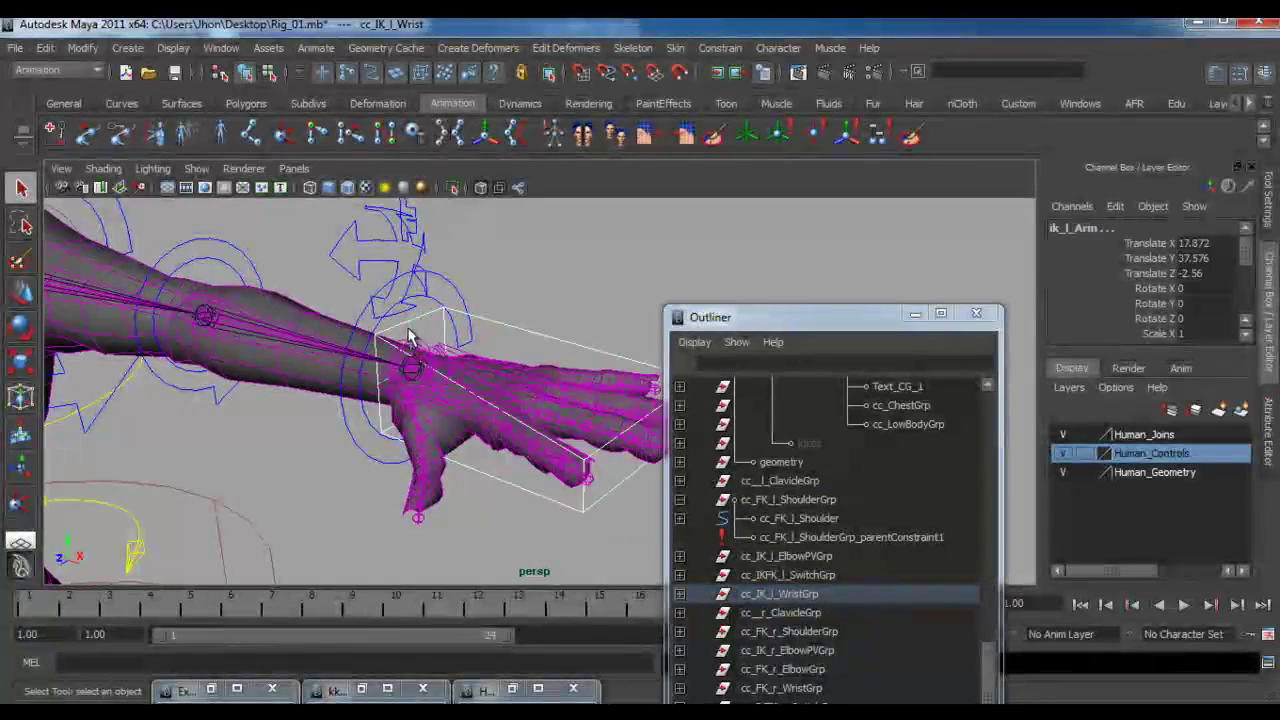
click(708, 50)
click(726, 79)
- Test the left arm IK handle's constraint by moving the control cc_IK_l_Wrist
alt+drag(438, 337, 469, 460)
click(518, 347)
key(w)
middle_drag(549, 426, 558, 456)
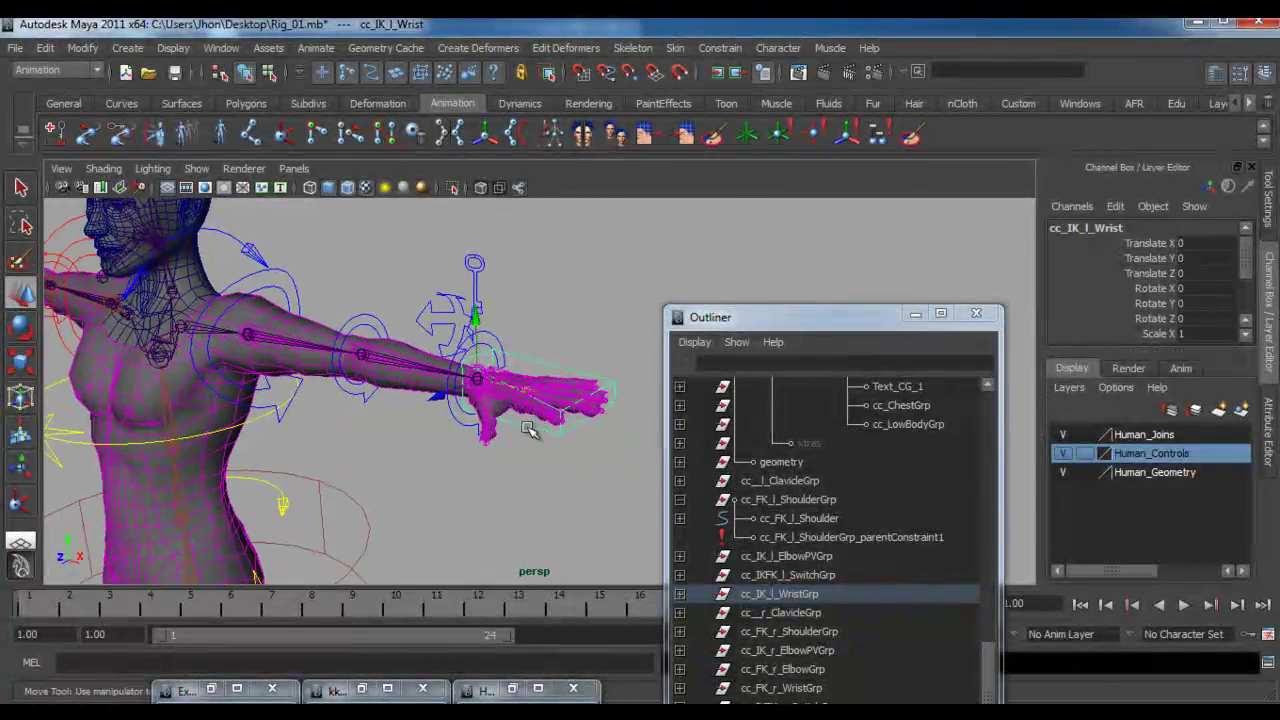
mouse_move(530, 430)
alt+mouse_down()
mouse_move(560, 360)
mouse_move(525, 405)
alt+mouse_up()
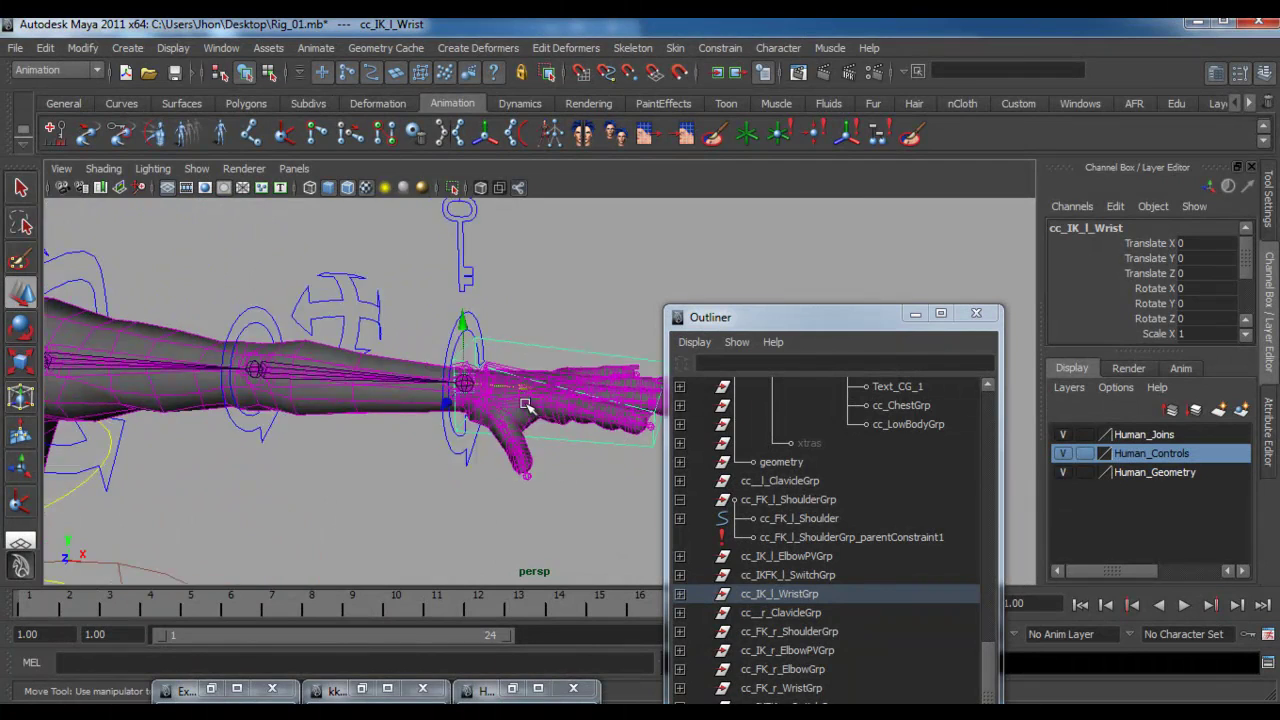
- Orient-constrain the left wrist joint bn_L_Wrist to the control cc_IK_l_Wrist
alt+right_drag(500, 349, 698, 528)
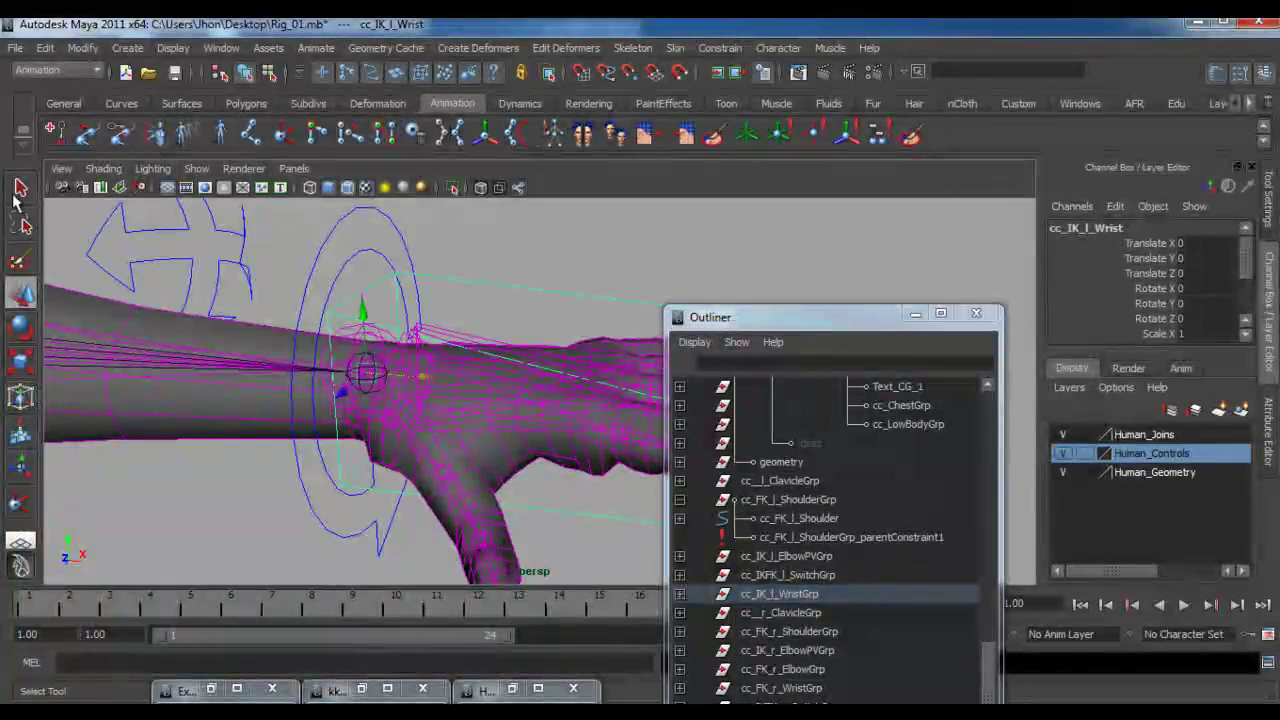
click(22, 190)
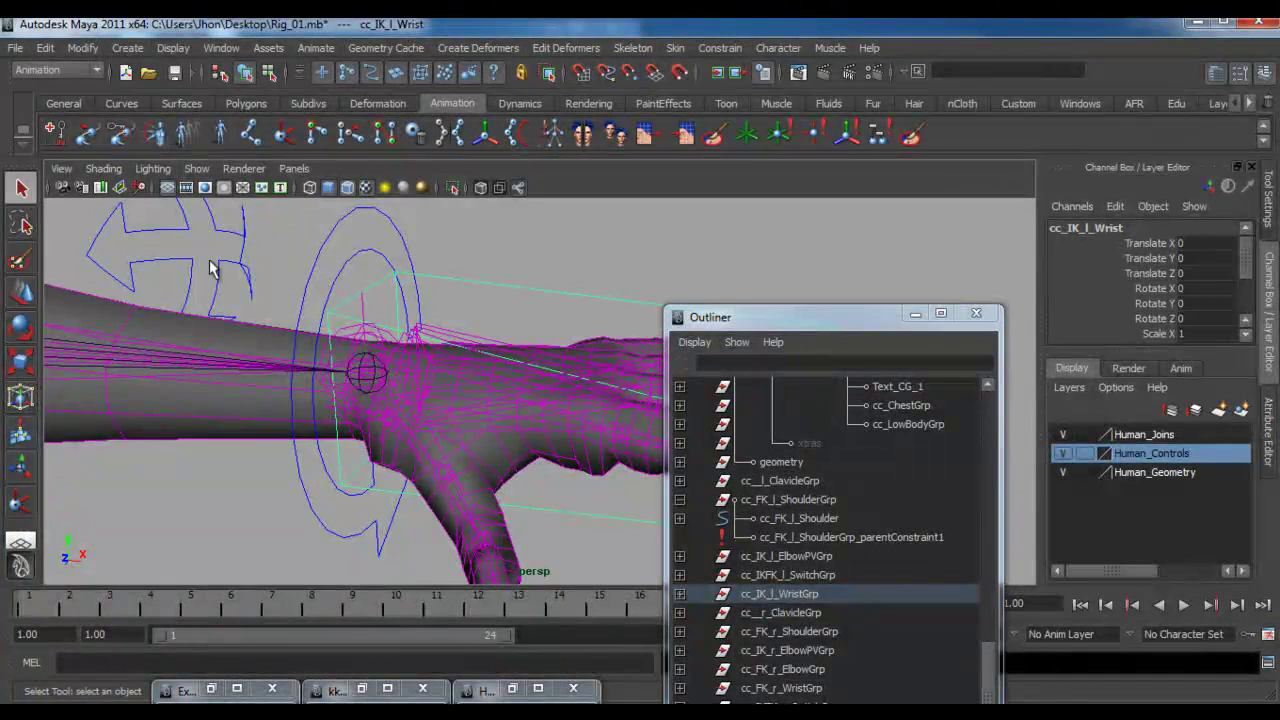
click(347, 328)
click(728, 52)
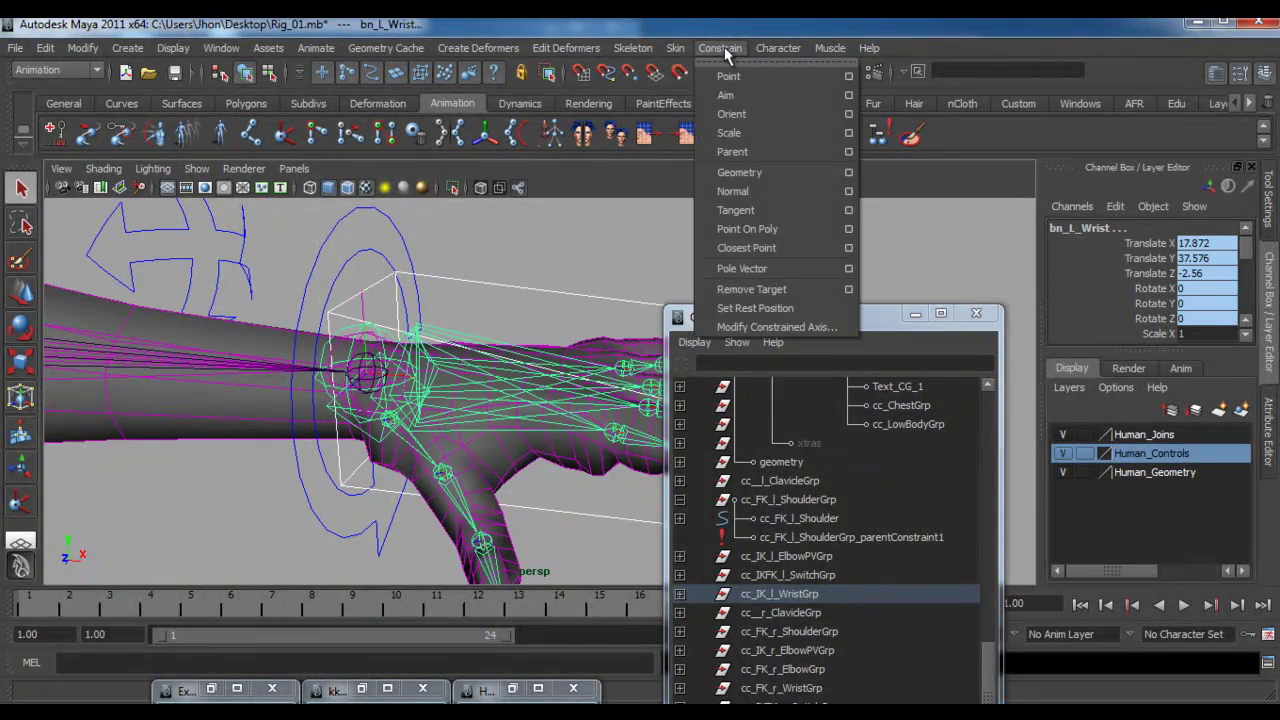
click(740, 117)
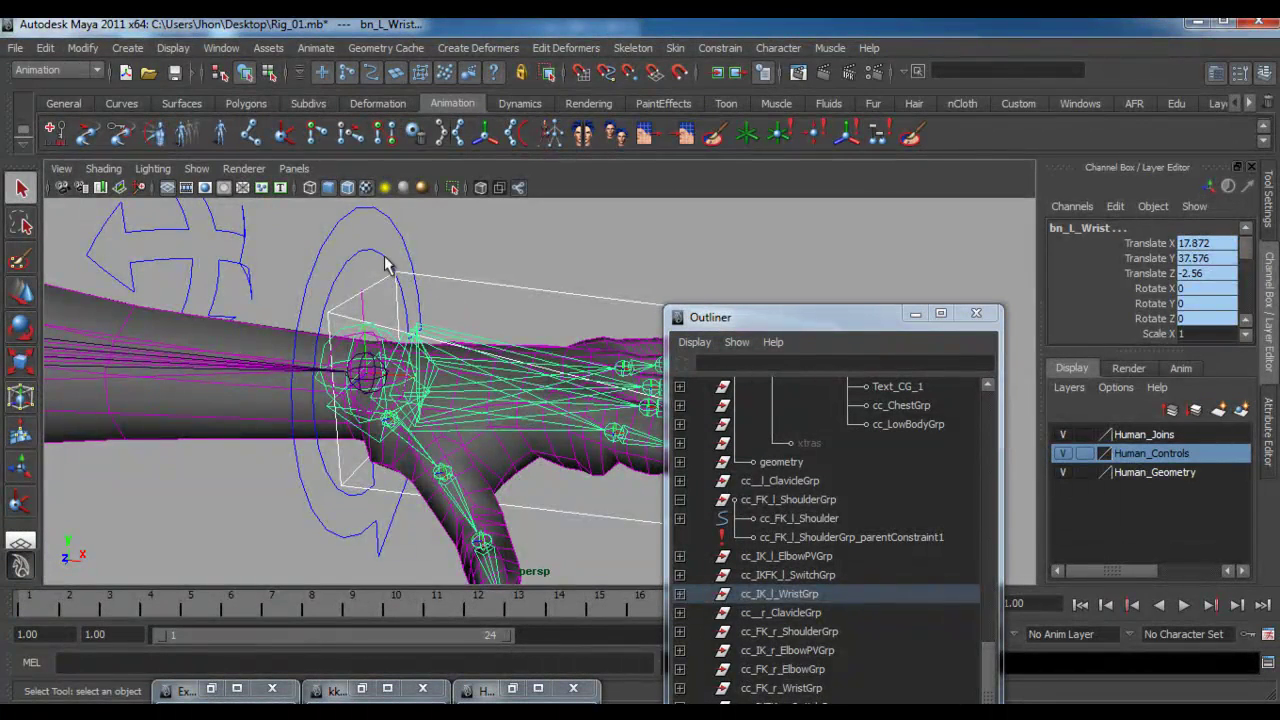
- Test the left wrist's orient constraint by rotating the control cc_IK_l_Wrist, and reset the rotation
click(386, 258)
alt+drag(386, 260, 335, 290)
alt+right_drag(335, 290, 265, 332)
key(e)
drag(425, 340, 380, 368)
click(488, 335)
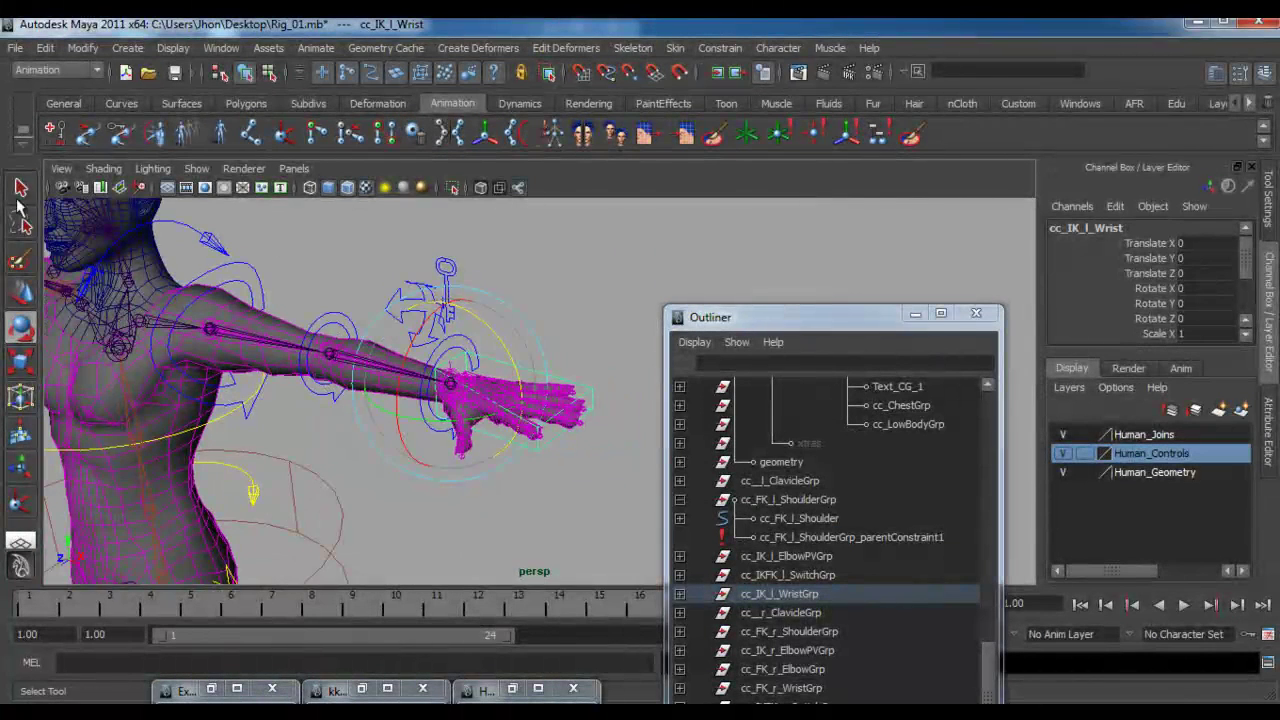
- Examine the orient and point constraint attributes and target weights of the joint bn_L_Wrist
key(q)
click(460, 375)
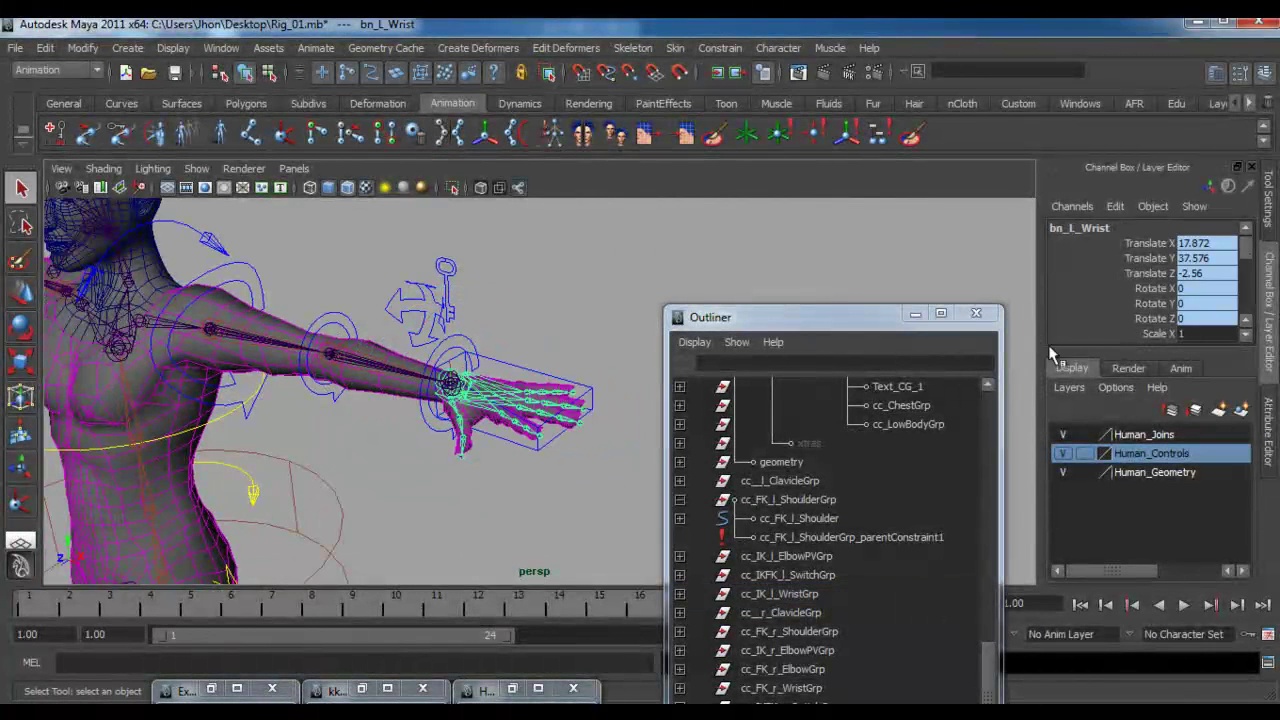
scroll(1165, 282, down, 5)
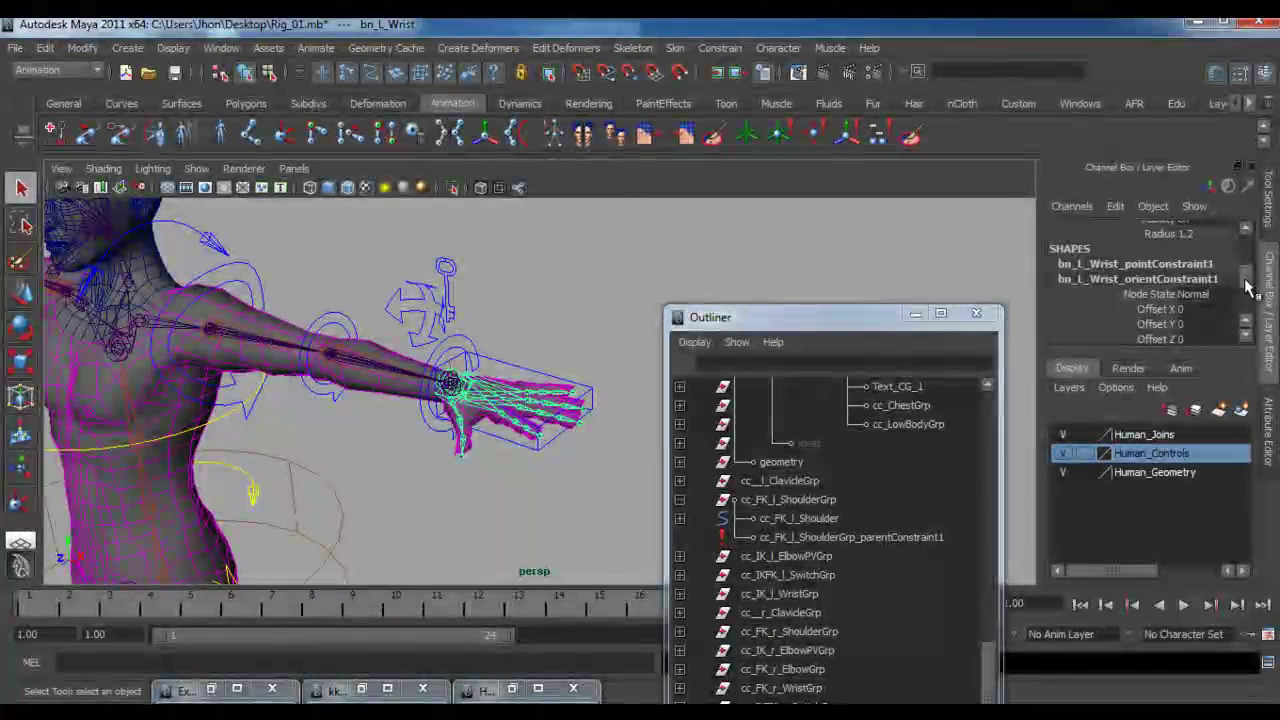
click(1166, 282)
scroll(1177, 298, down, 1)
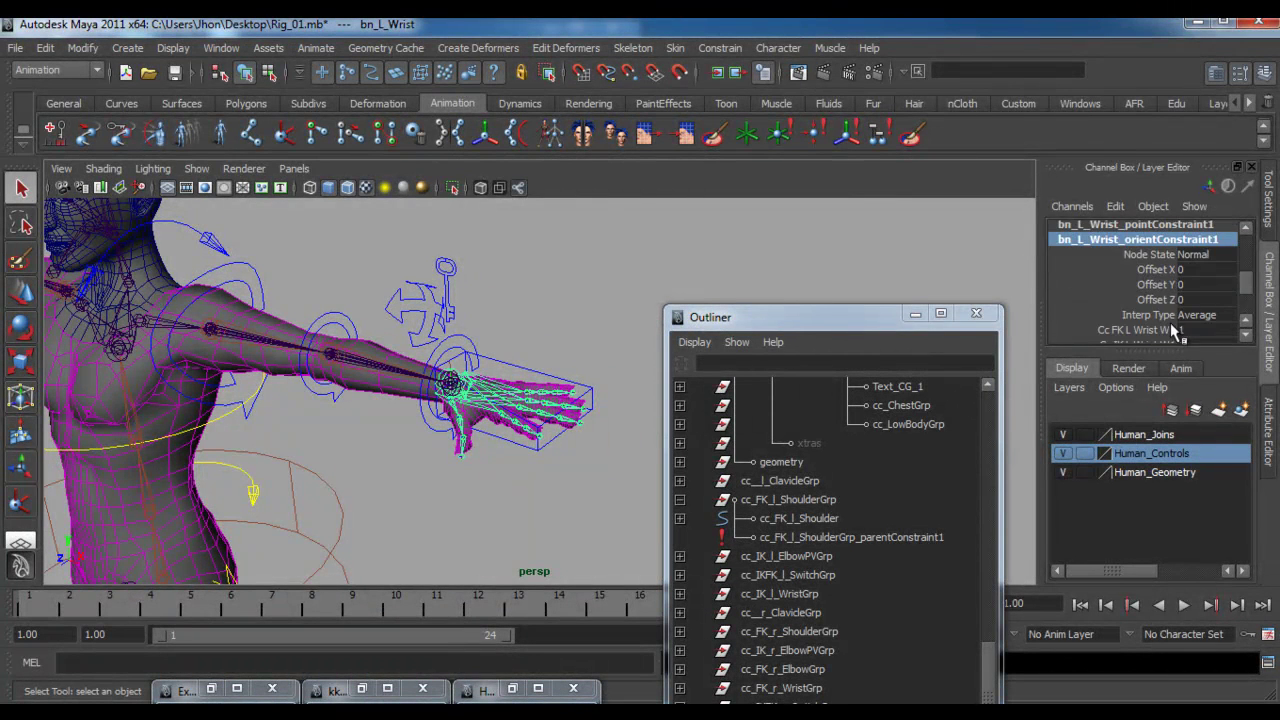
scroll(1155, 300, up, 5)
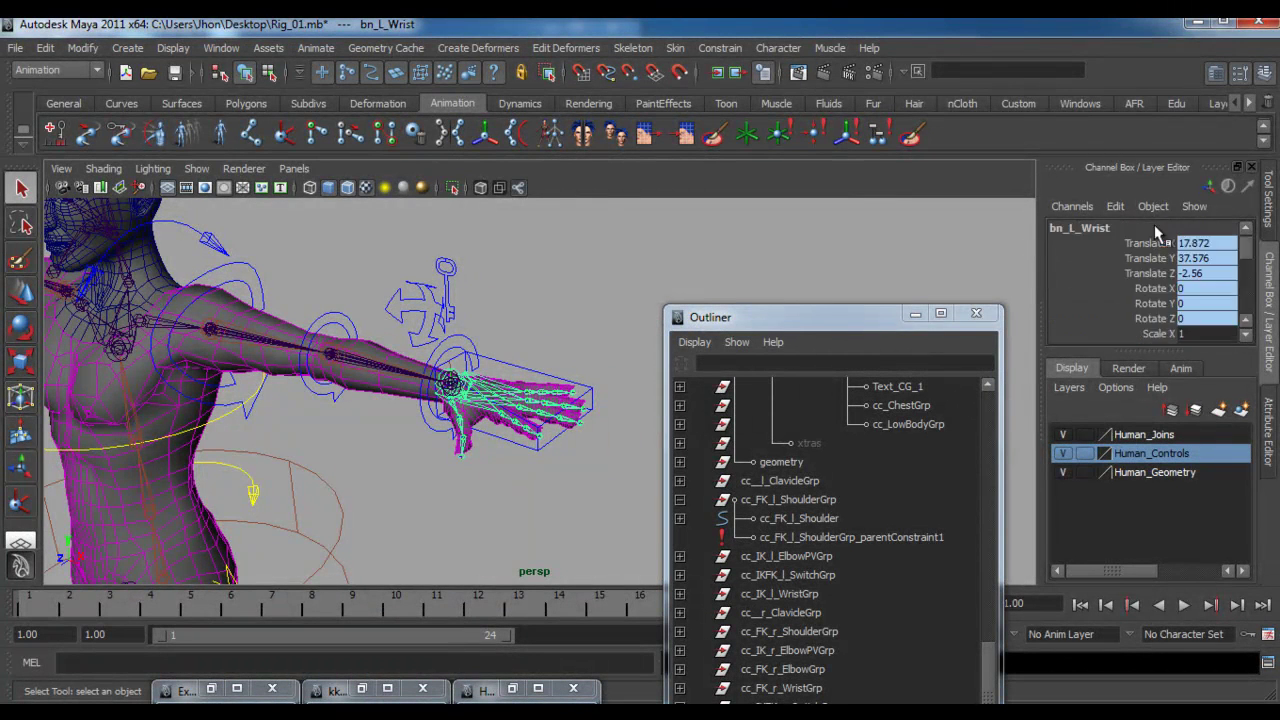
scroll(1182, 285, down, 5)
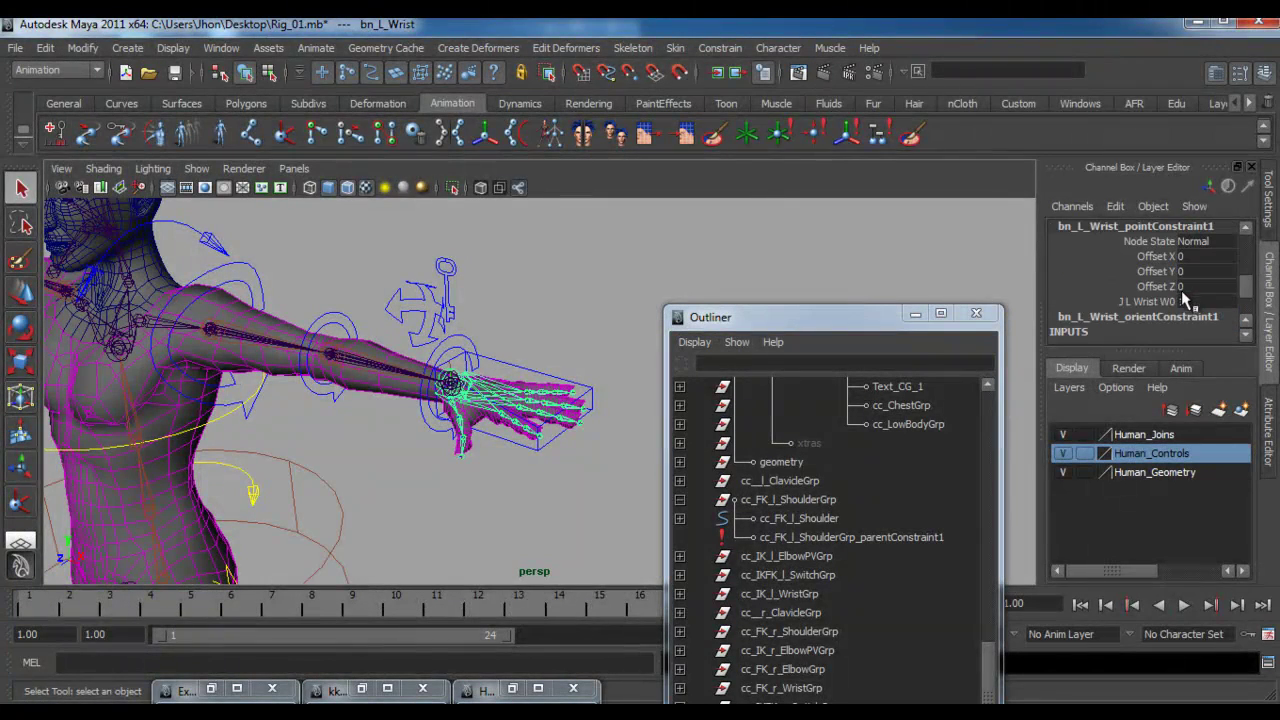
click(1153, 302)
- Locate bn_L_Wrist in the Outliner, expand it and inspect its constraint bn_L_Wrist_pointConstraint1
alt+drag(532, 420, 546, 408)
alt+right_drag(546, 408, 579, 477)
alt+drag(579, 477, 449, 421)
middle_drag(782, 418, 787, 425)
scroll(787, 425, up, 8)
click(680, 576)
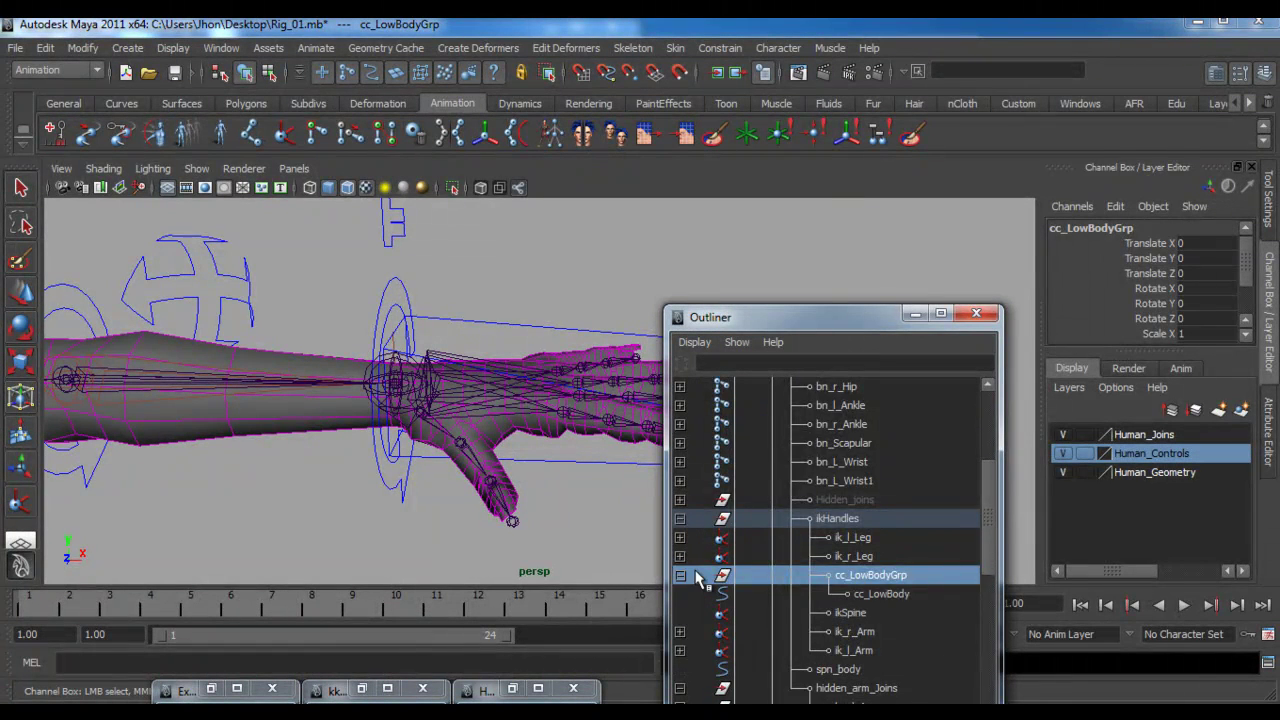
scroll(779, 557, down, 3)
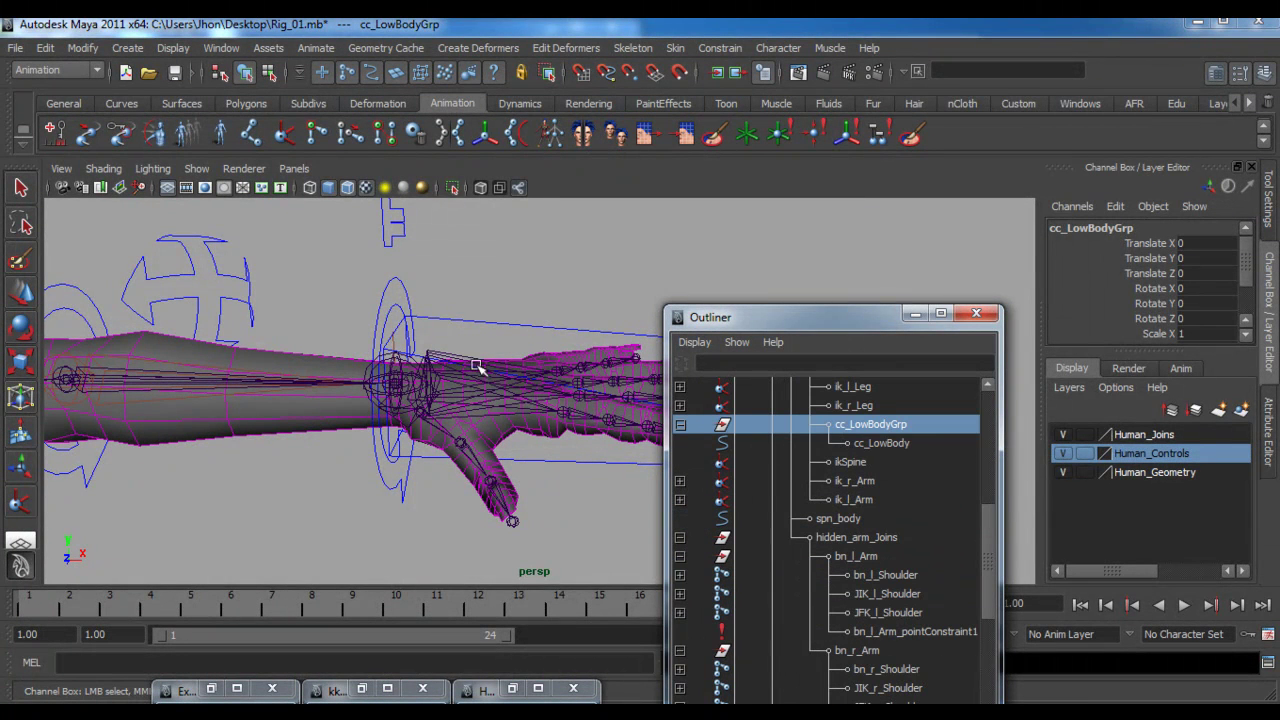
click(418, 359)
scroll(830, 470, up, 6)
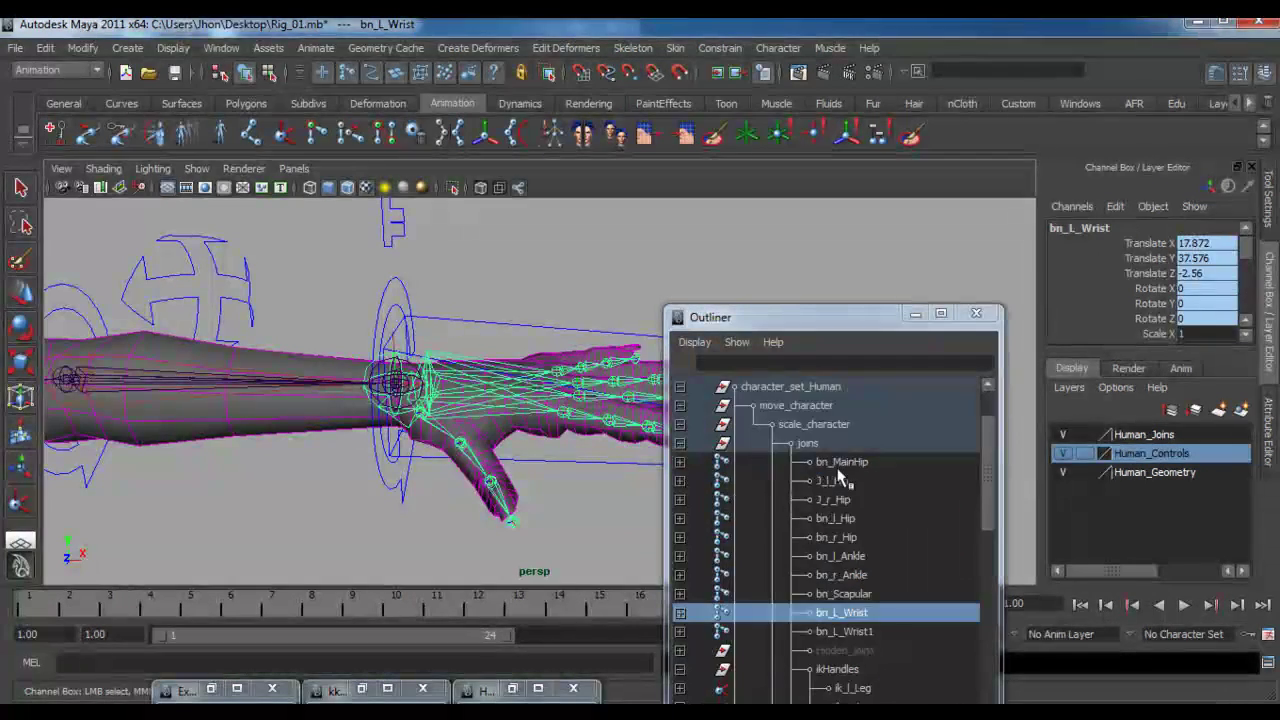
click(680, 612)
scroll(745, 575, down, 3)
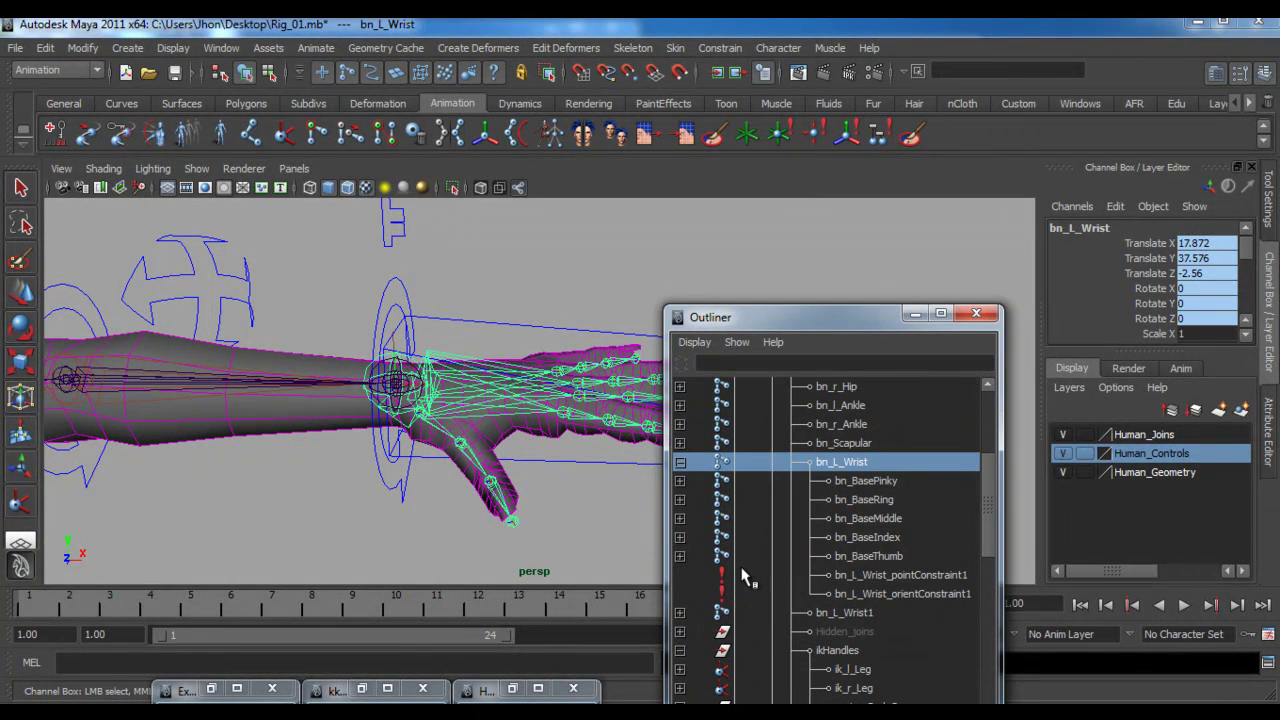
click(896, 577)
alt+drag(477, 444, 470, 484)
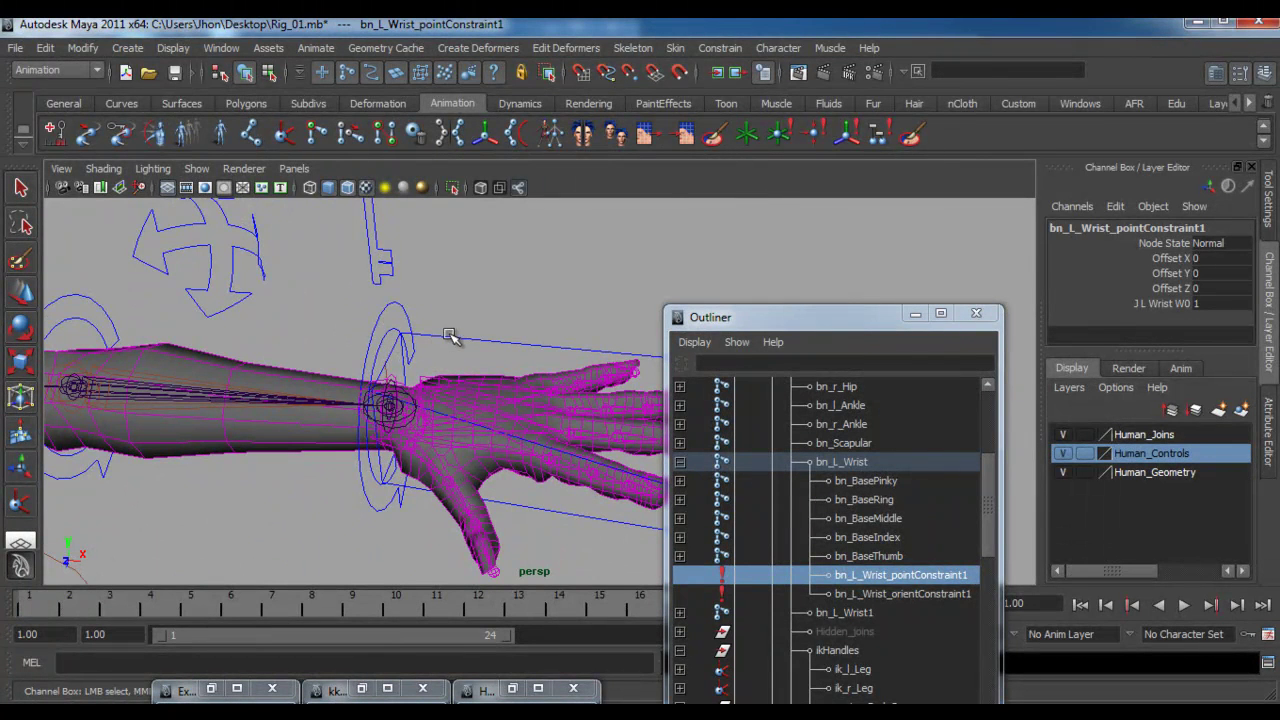
scroll(400, 400, up, 3)
scroll(400, 413, up, 2)
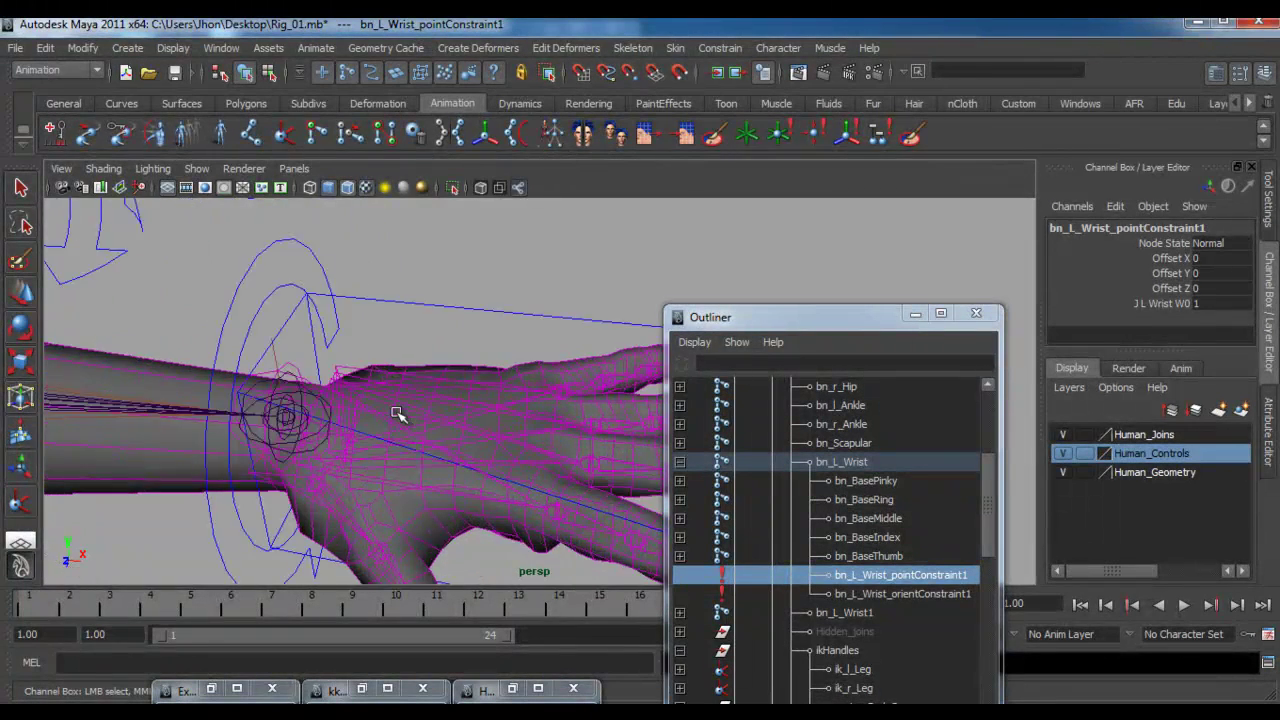
- Check the control cc_FK_l_Wrist and compare it with the target weight of bn_L_Wrist's point constraint
click(20, 187)
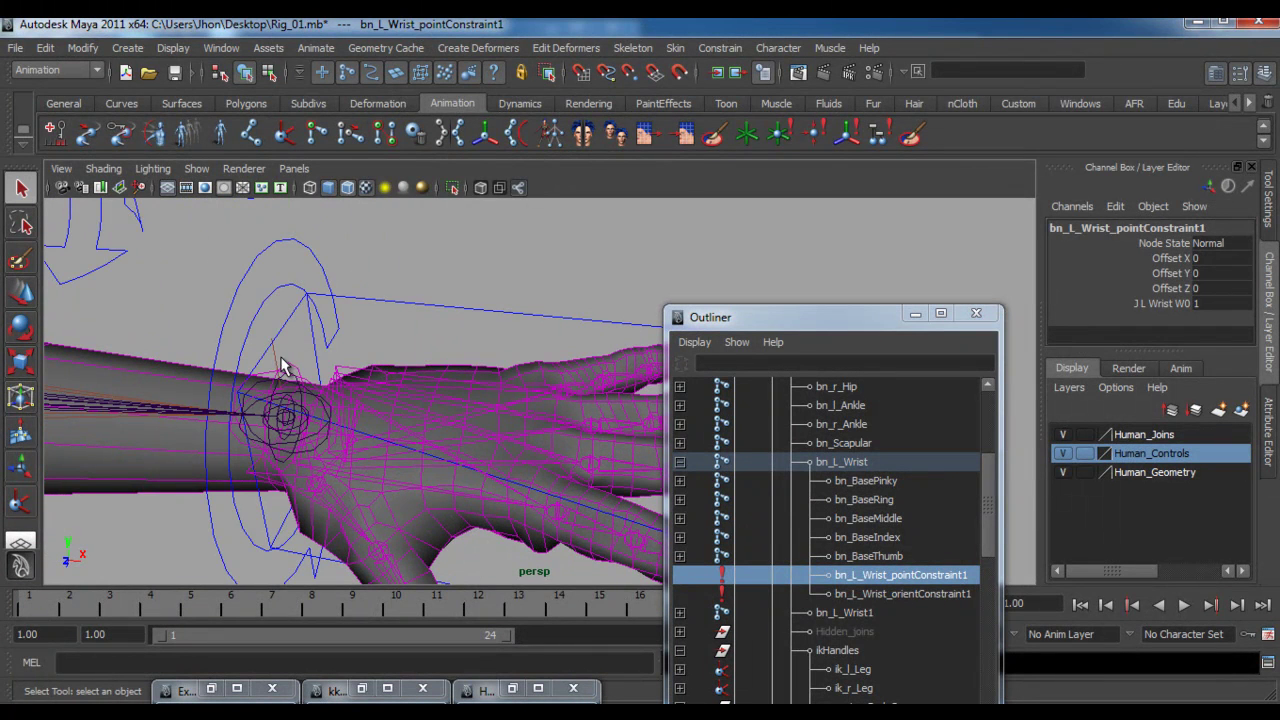
click(265, 307)
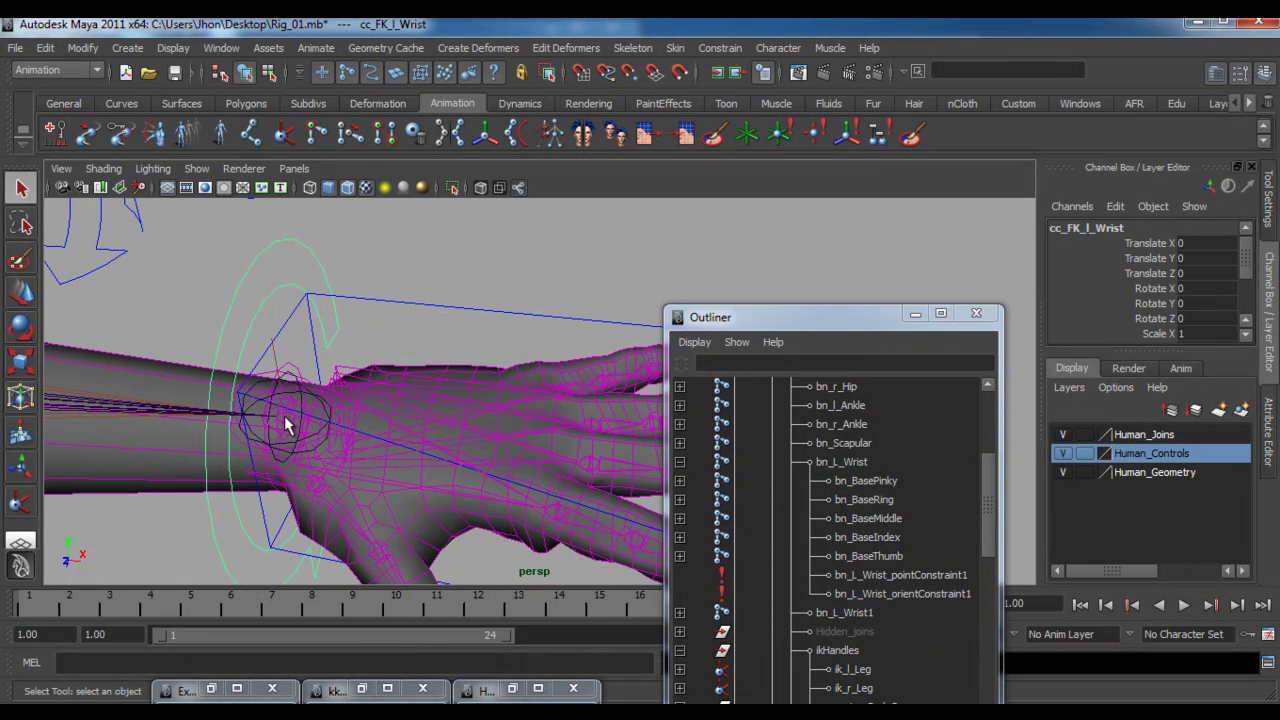
drag(1246, 272, 1245, 300)
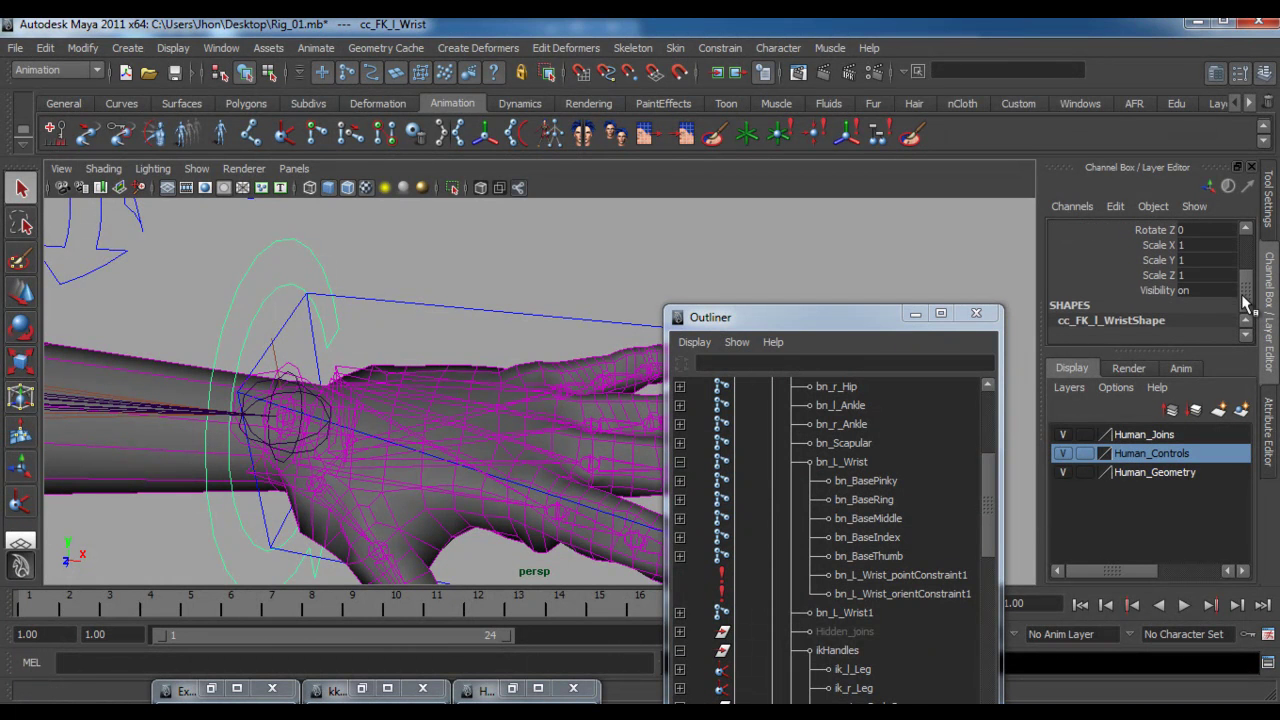
click(293, 373)
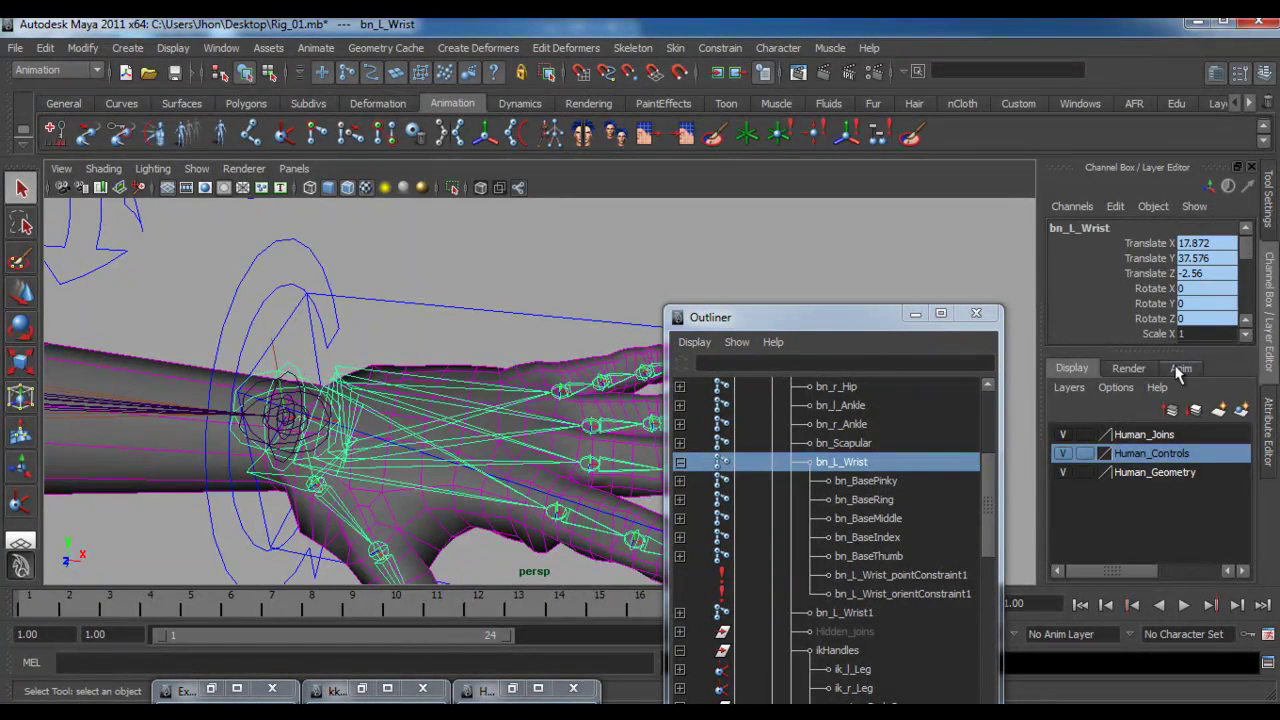
scroll(1200, 320, down, 3)
scroll(1176, 323, down, 1)
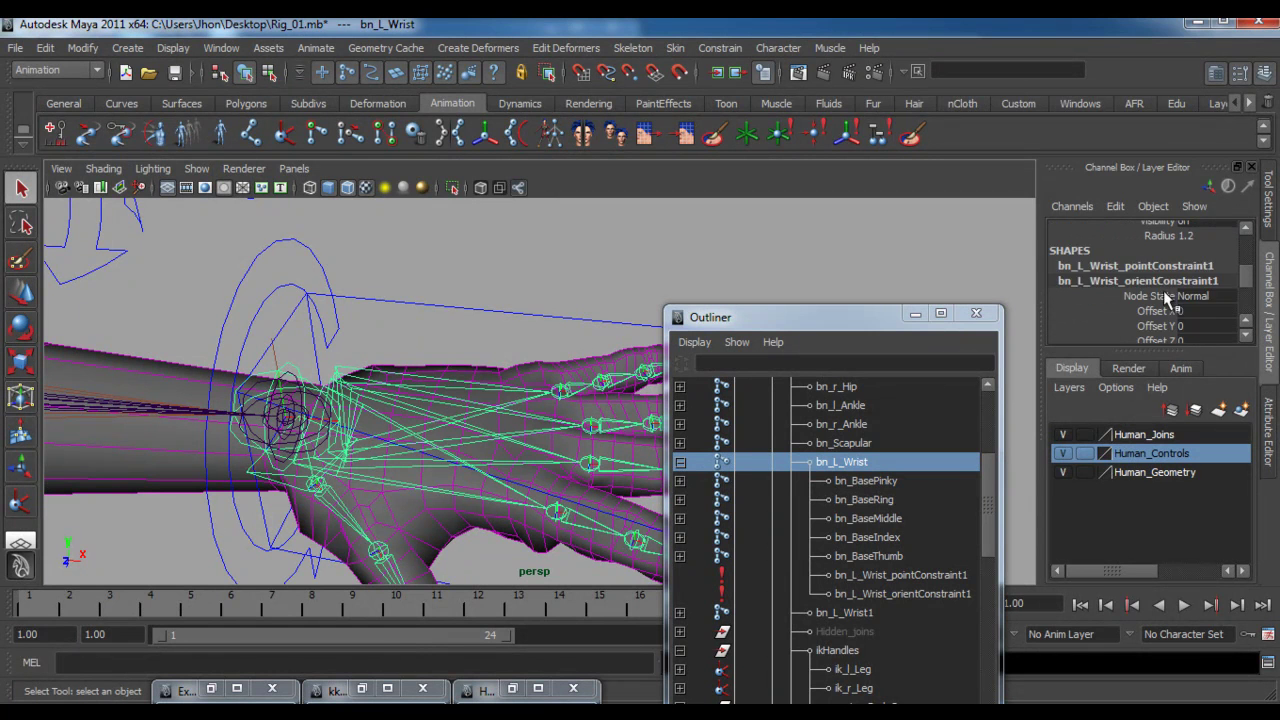
click(1154, 267)
scroll(1183, 320, down, 3)
scroll(1180, 325, down, 3)
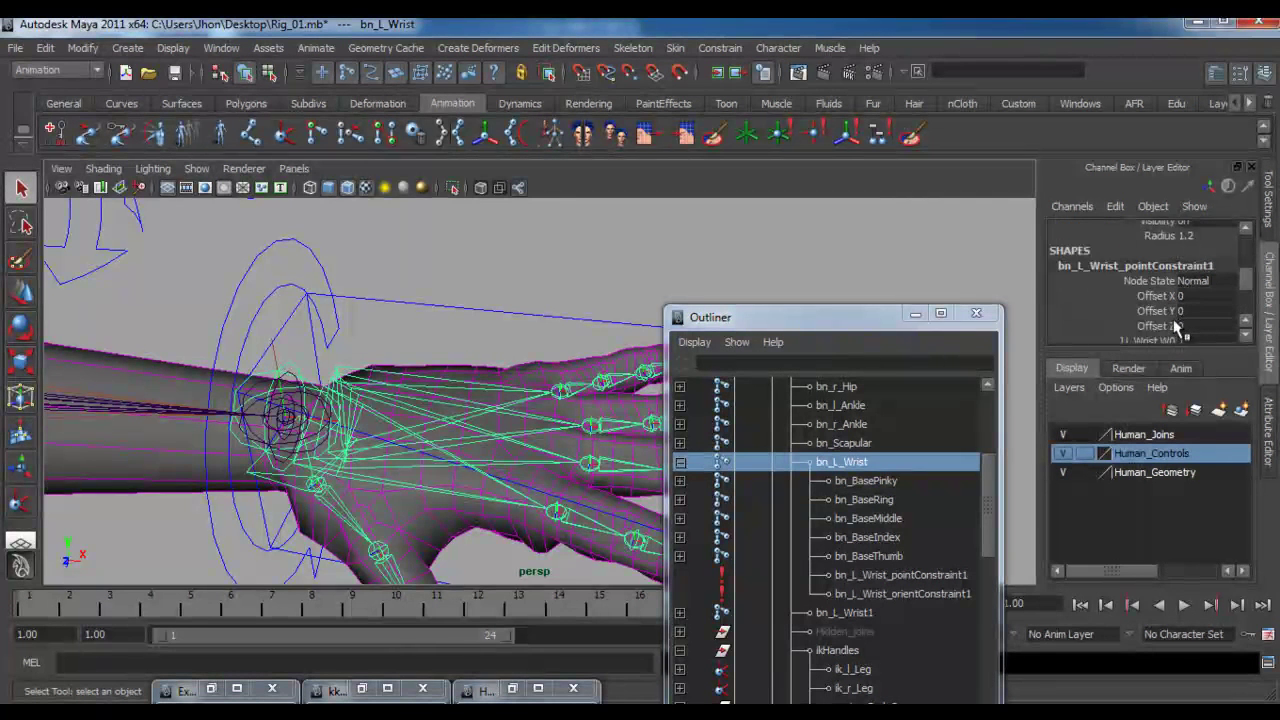
click(1150, 304)
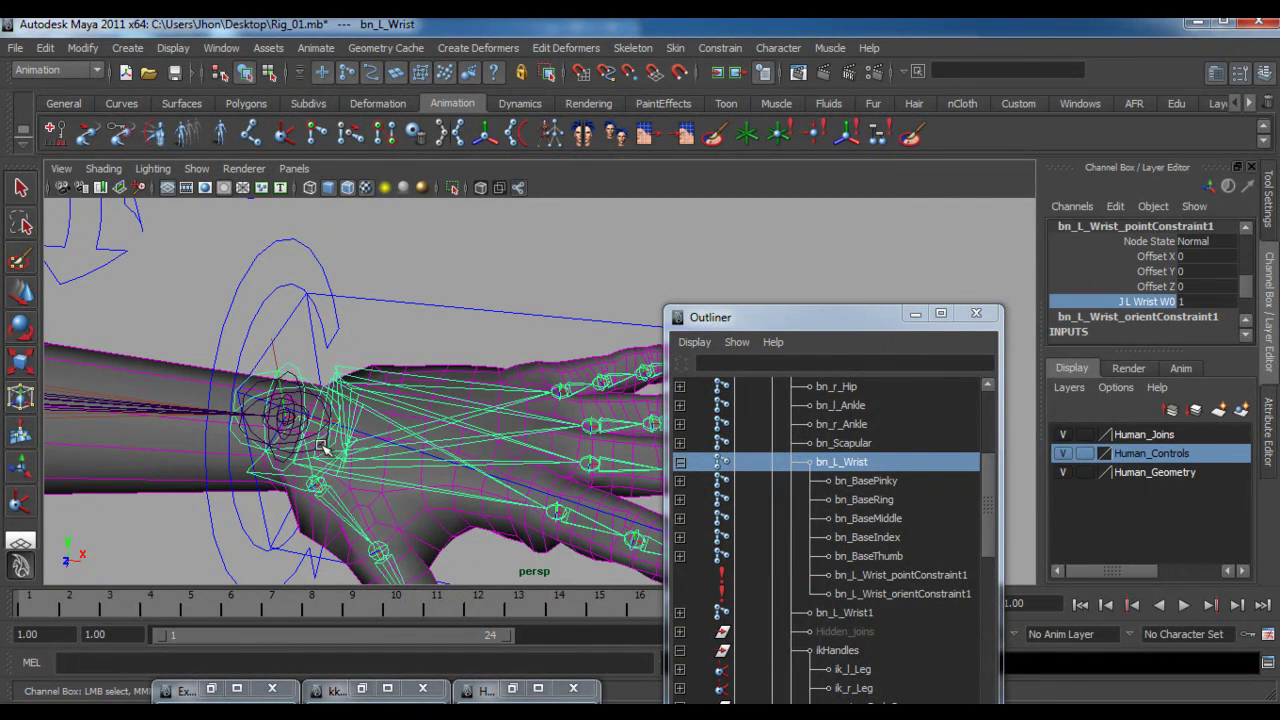
alt+drag(375, 470, 310, 374)
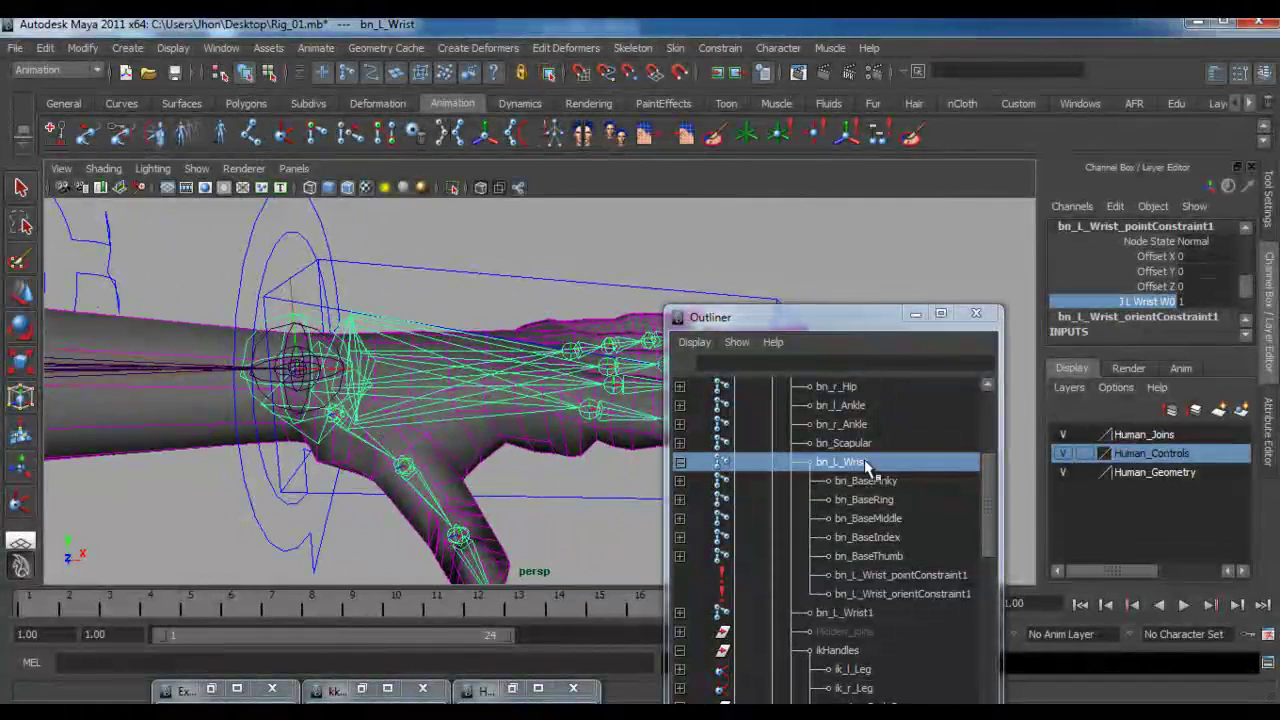
click(898, 577)
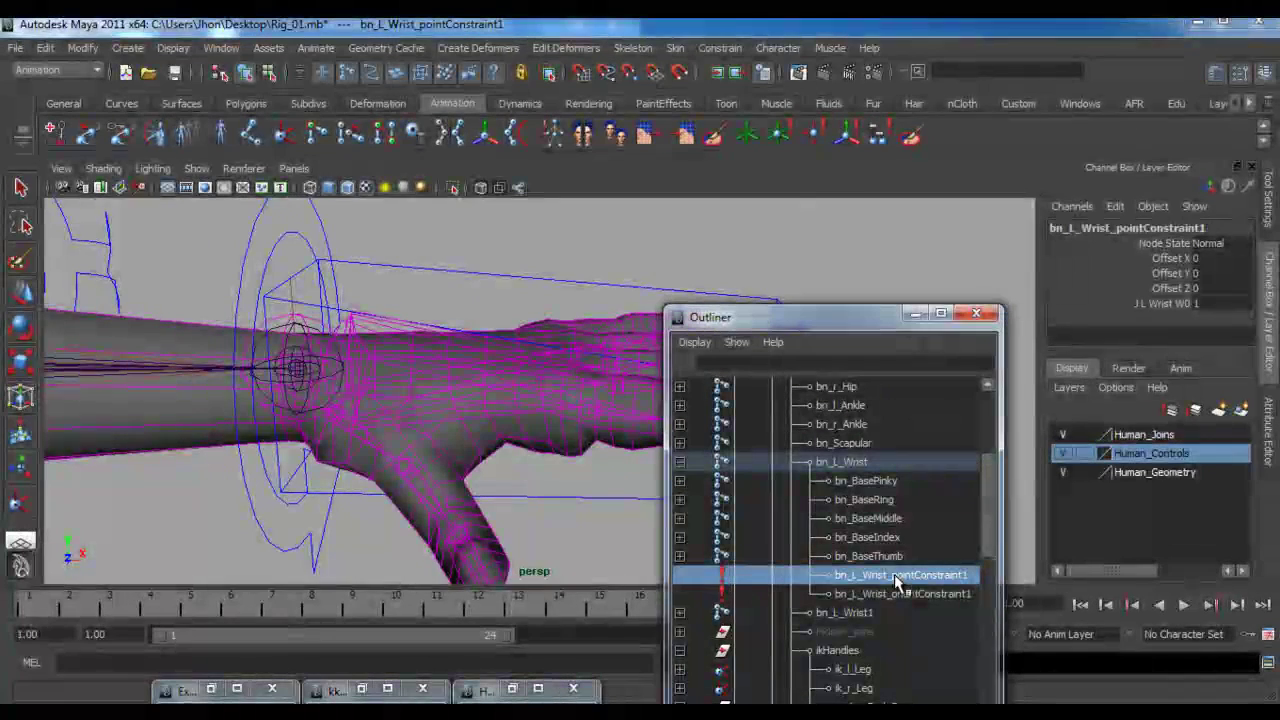
alt+drag(398, 507, 318, 390)
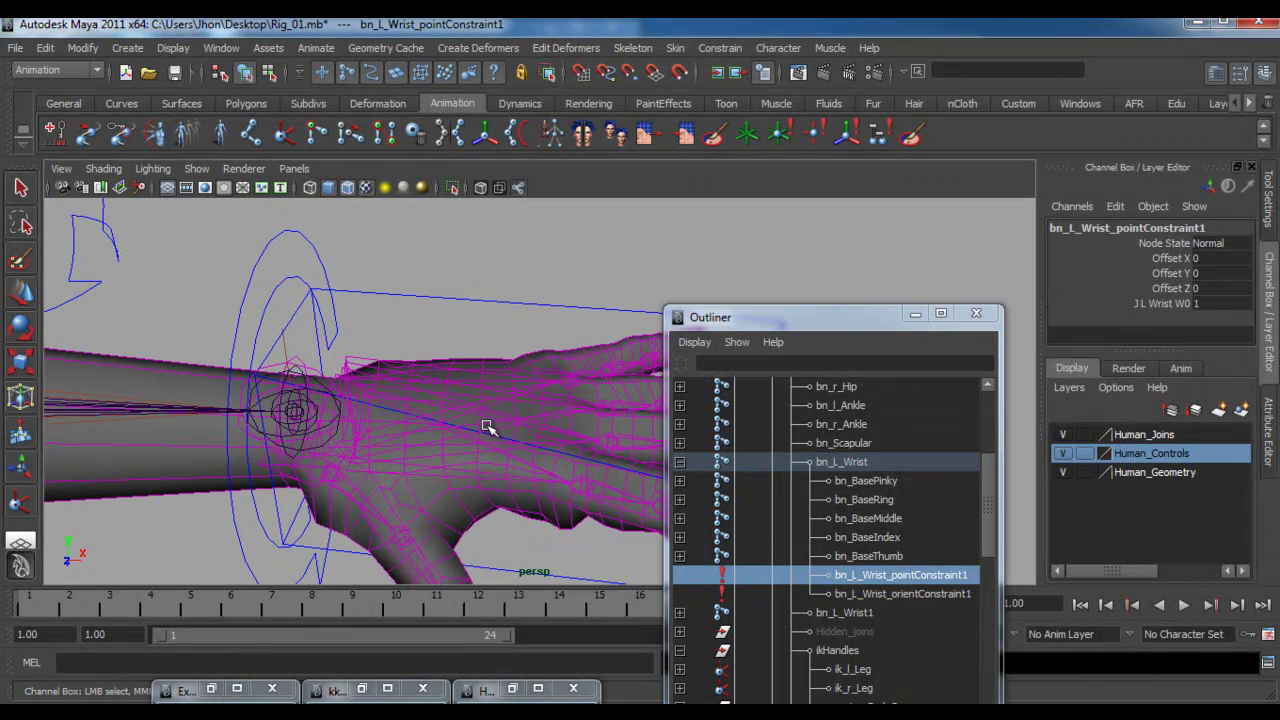
- Test the left wrist joint's point constraint by moving cc_IK_l_Wrist, and undo the move
click(286, 346)
click(370, 308)
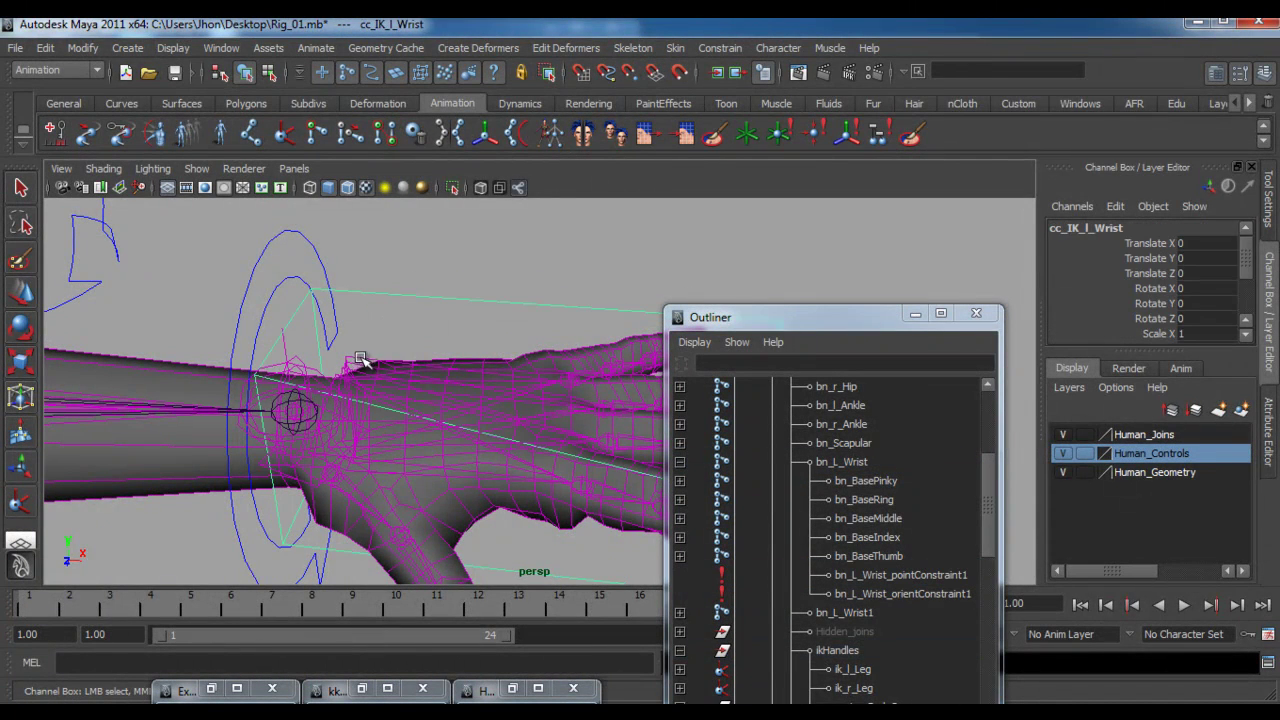
key(w)
drag(352, 414, 283, 440)
key(ctrl+z)
- Review the constraints on bn_L_Wrist and delete its point constraint bn_L_Wrist_pointConstraint1
click(309, 368)
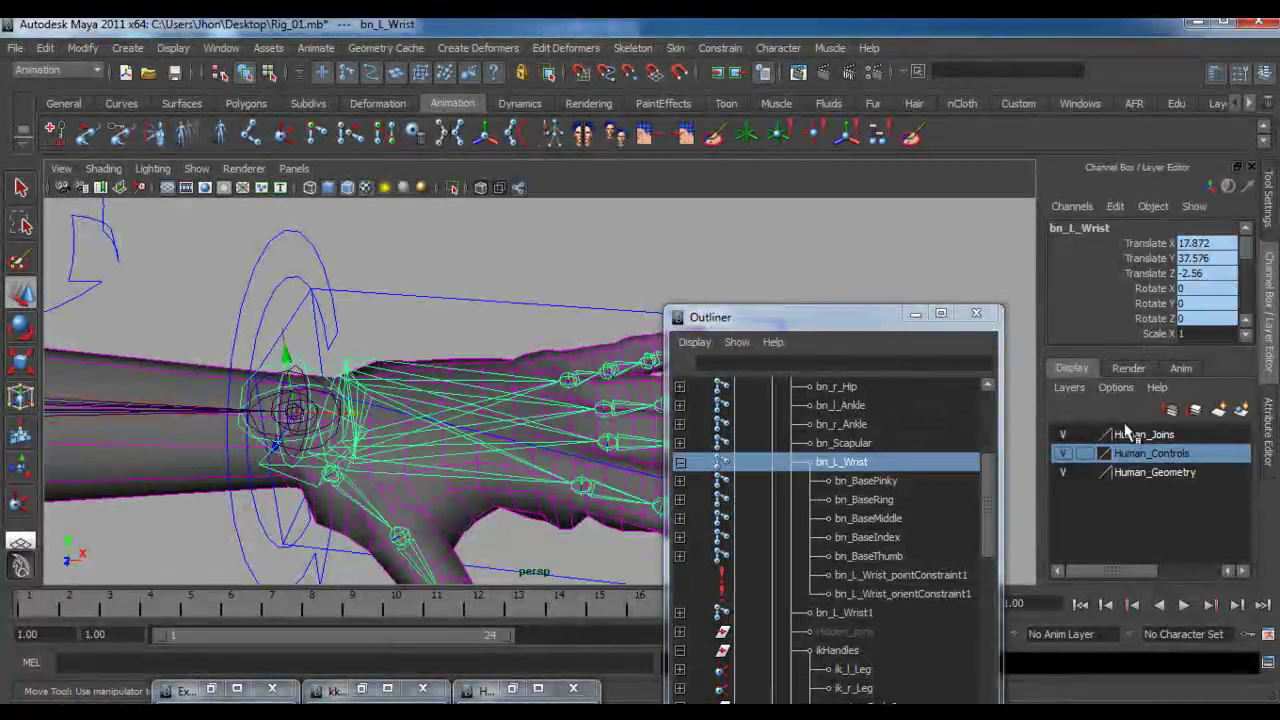
scroll(1165, 285, down, 3)
click(1129, 321)
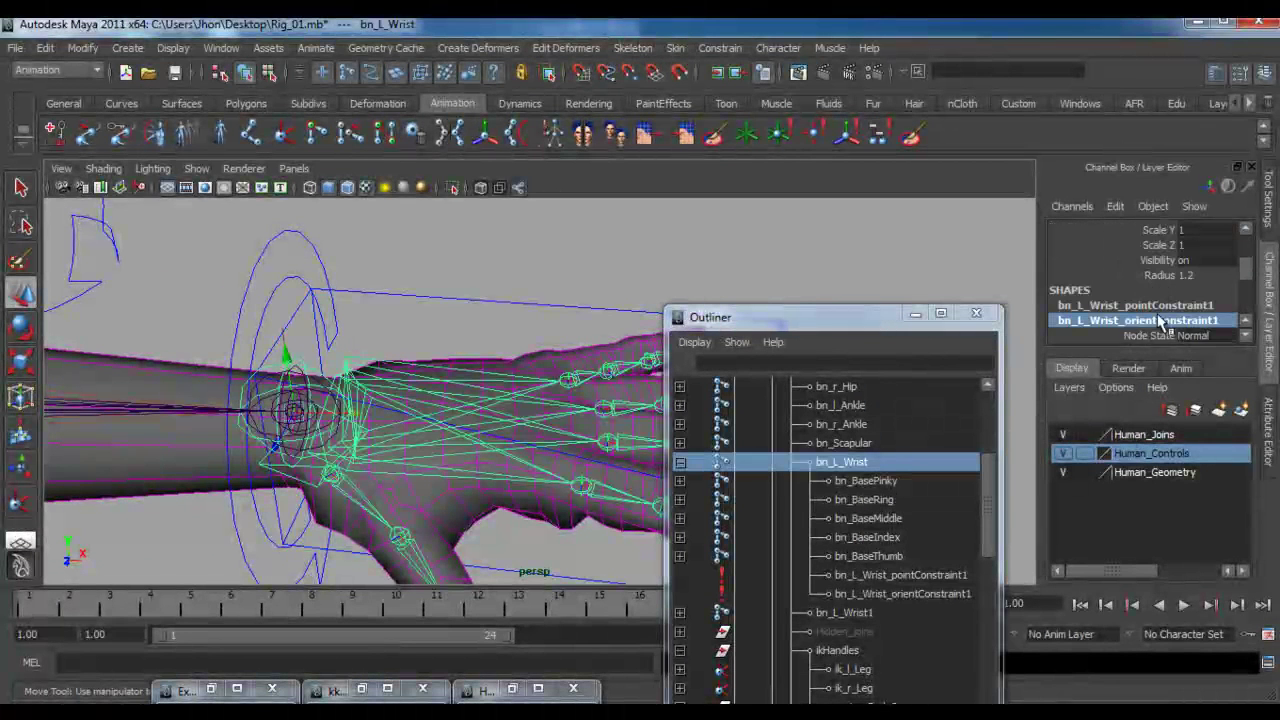
click(1148, 306)
scroll(1146, 306, down, 4)
scroll(1146, 312, down, 3)
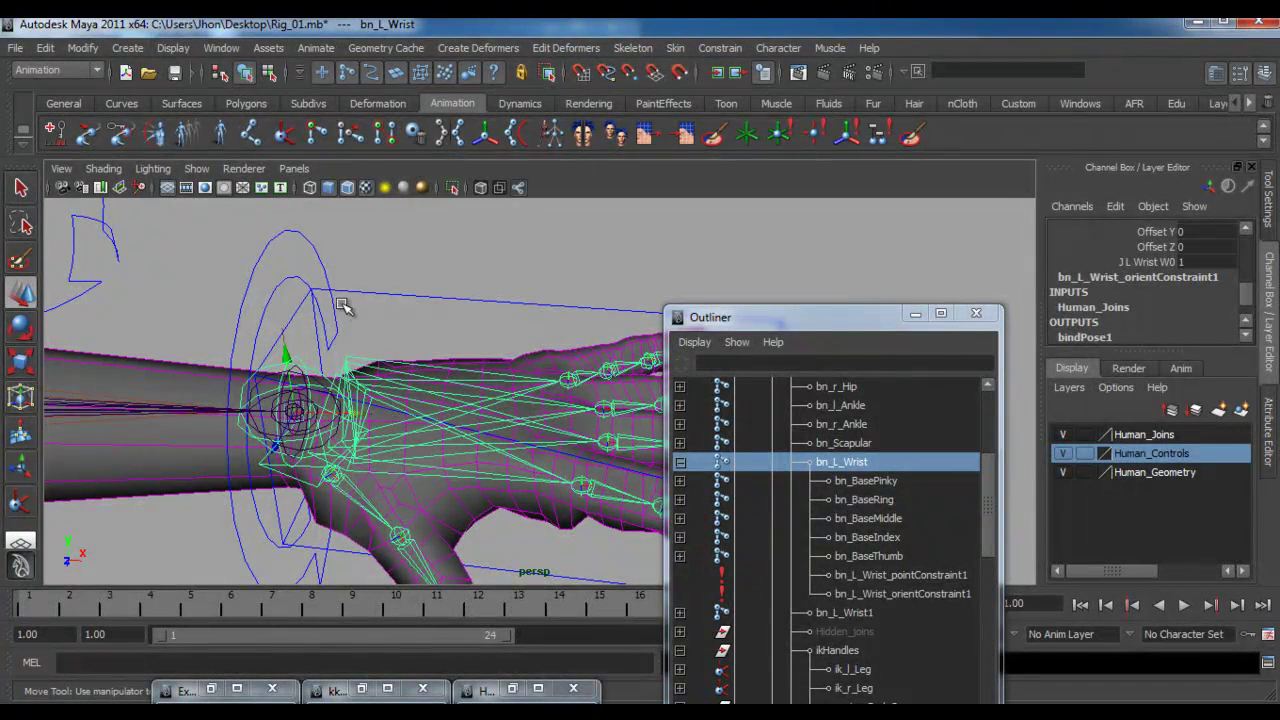
click(901, 576)
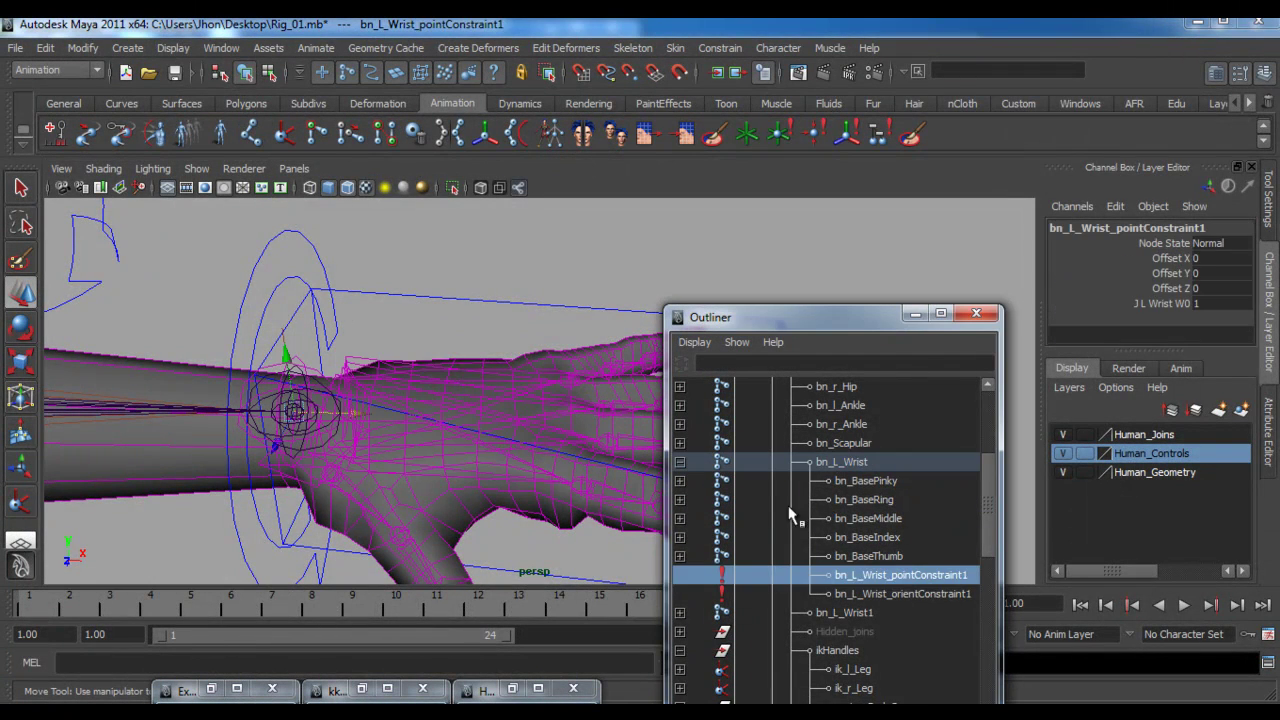
key(Delete)
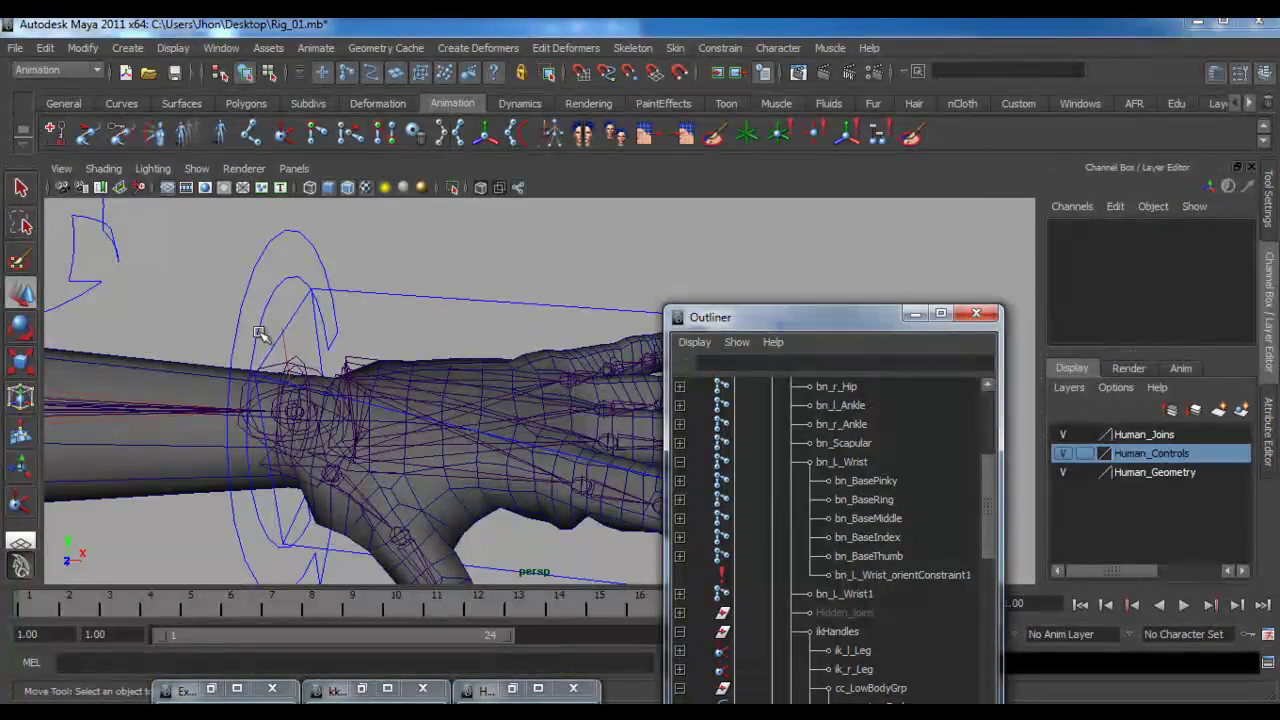
- Point-constrain the left wrist joint bn_L_Wrist to the FK joint JFK_l_Wrist
click(300, 364)
alt+drag(230, 440, 257, 366)
scroll(259, 365, up, 4)
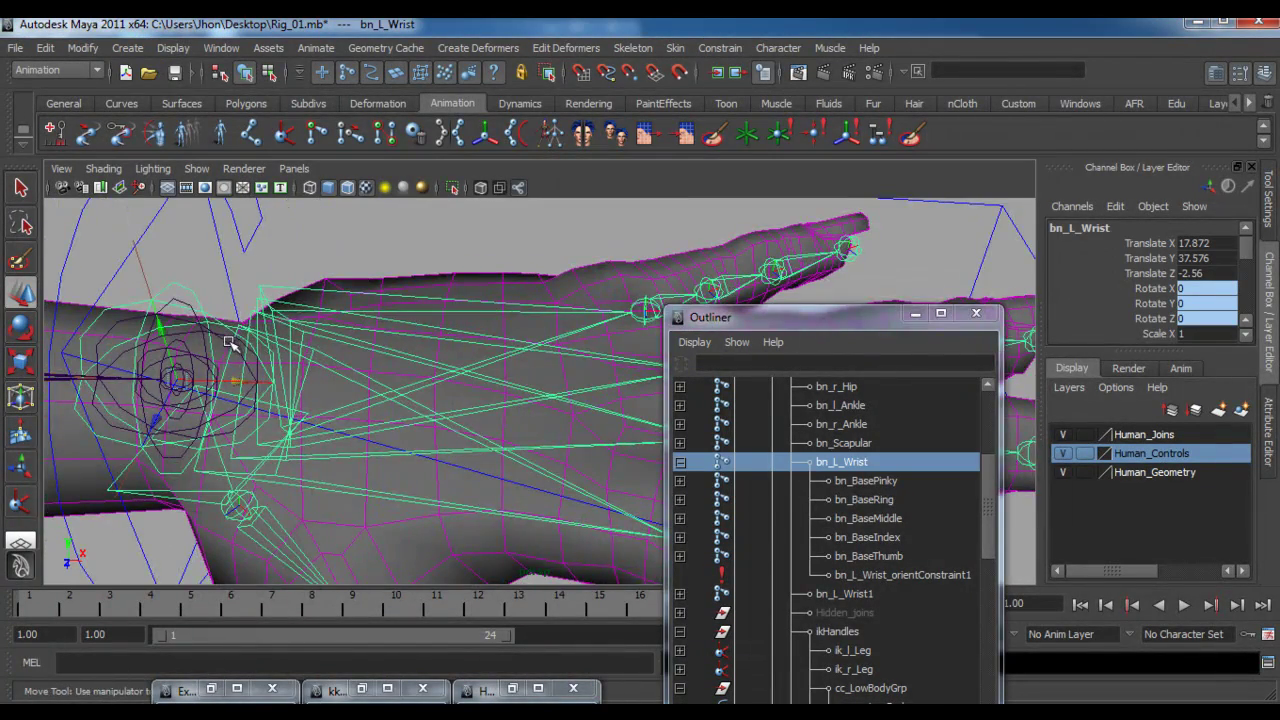
click(229, 345)
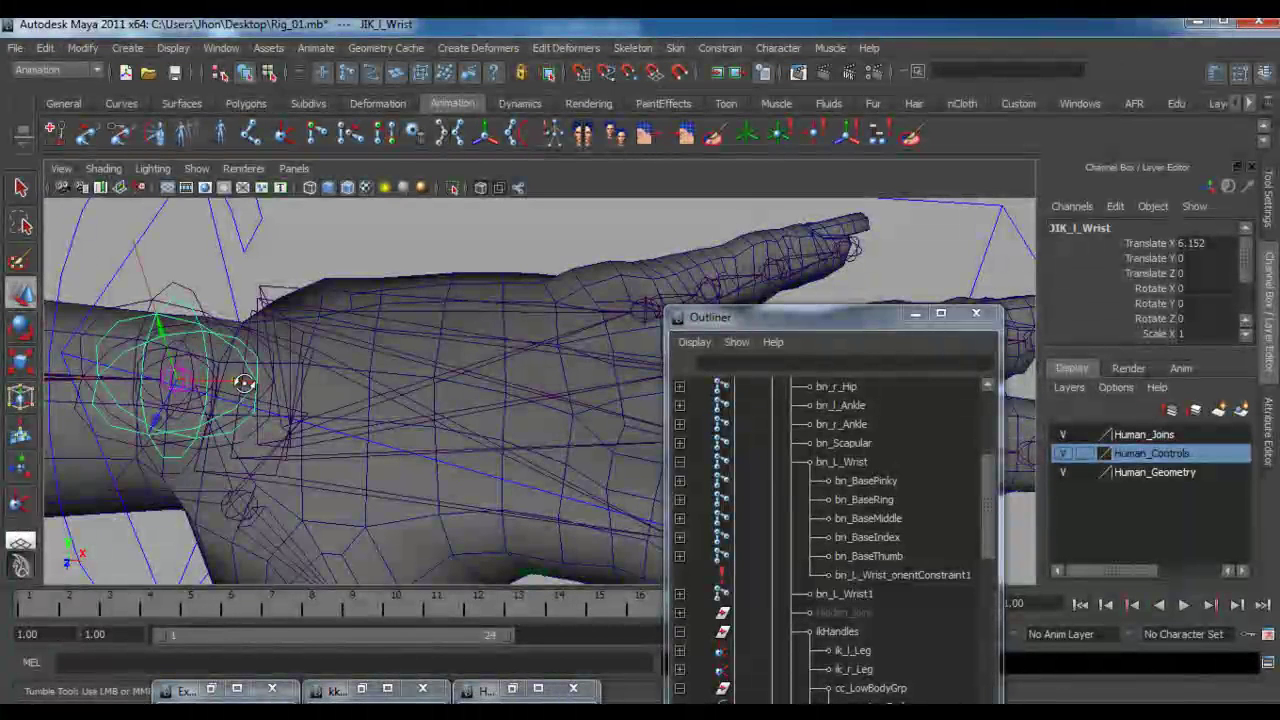
alt+drag(229, 390, 226, 373)
click(187, 355)
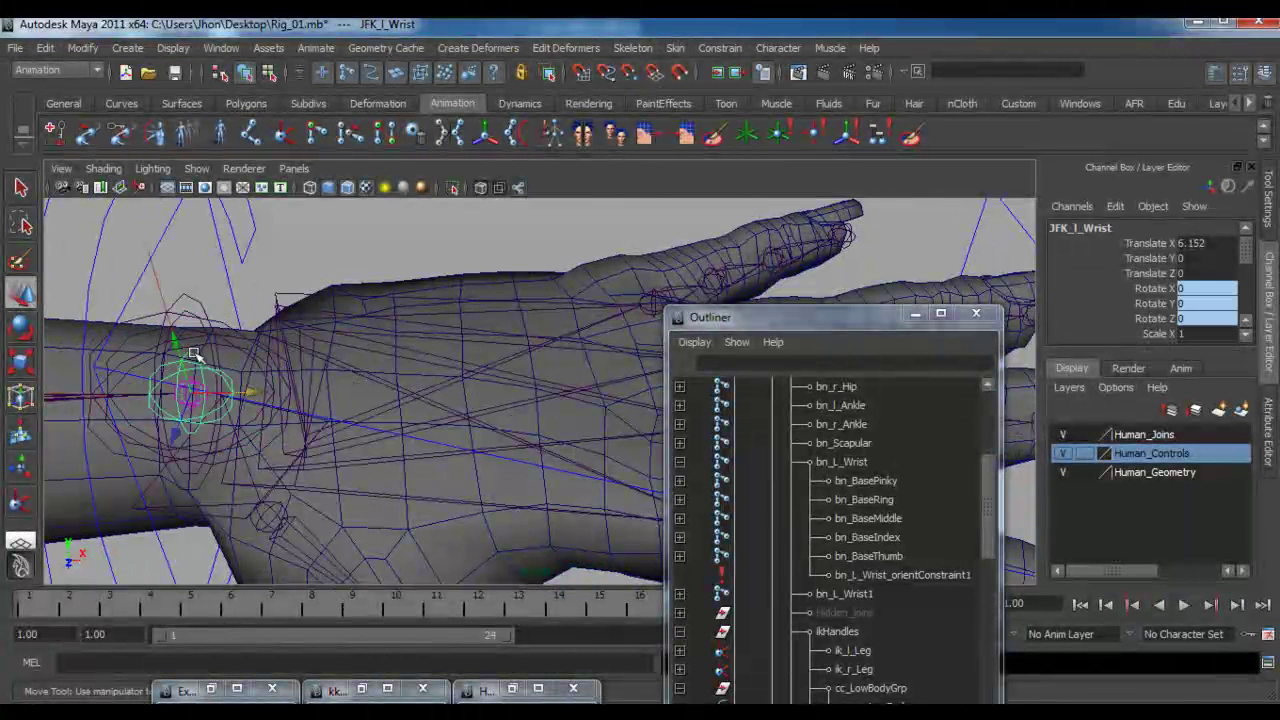
shift+click(210, 306)
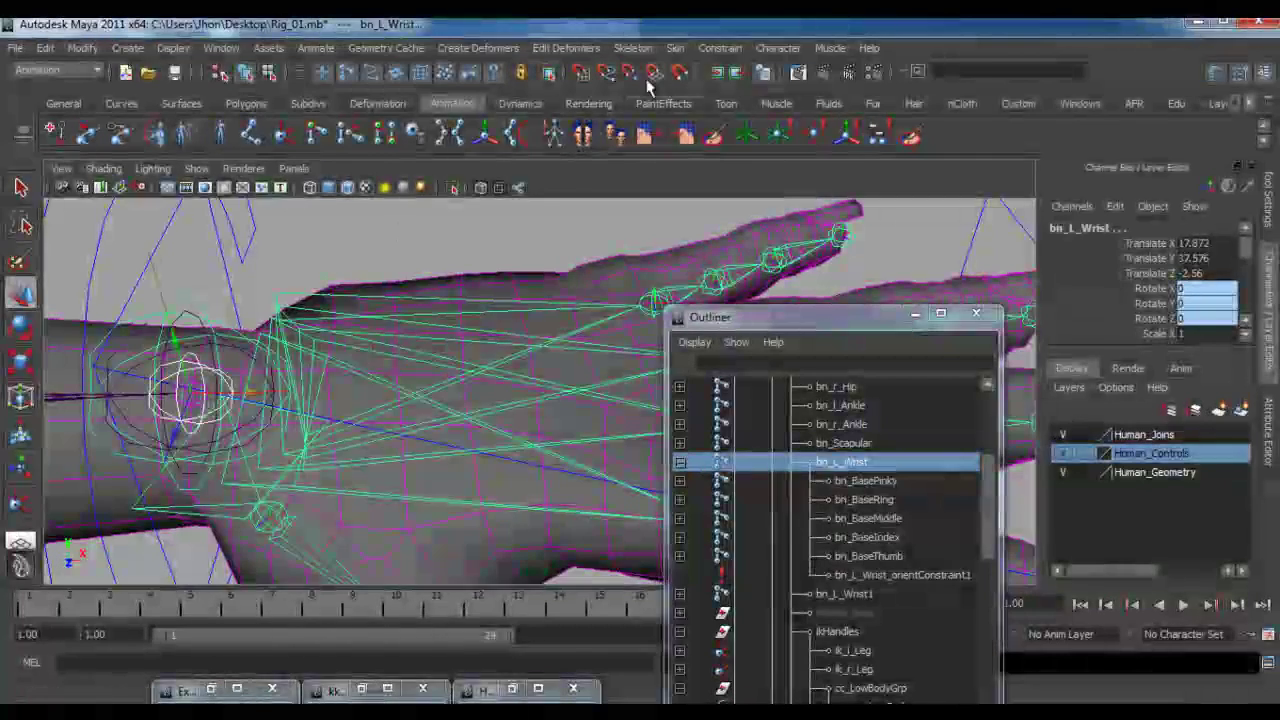
click(720, 47)
click(722, 76)
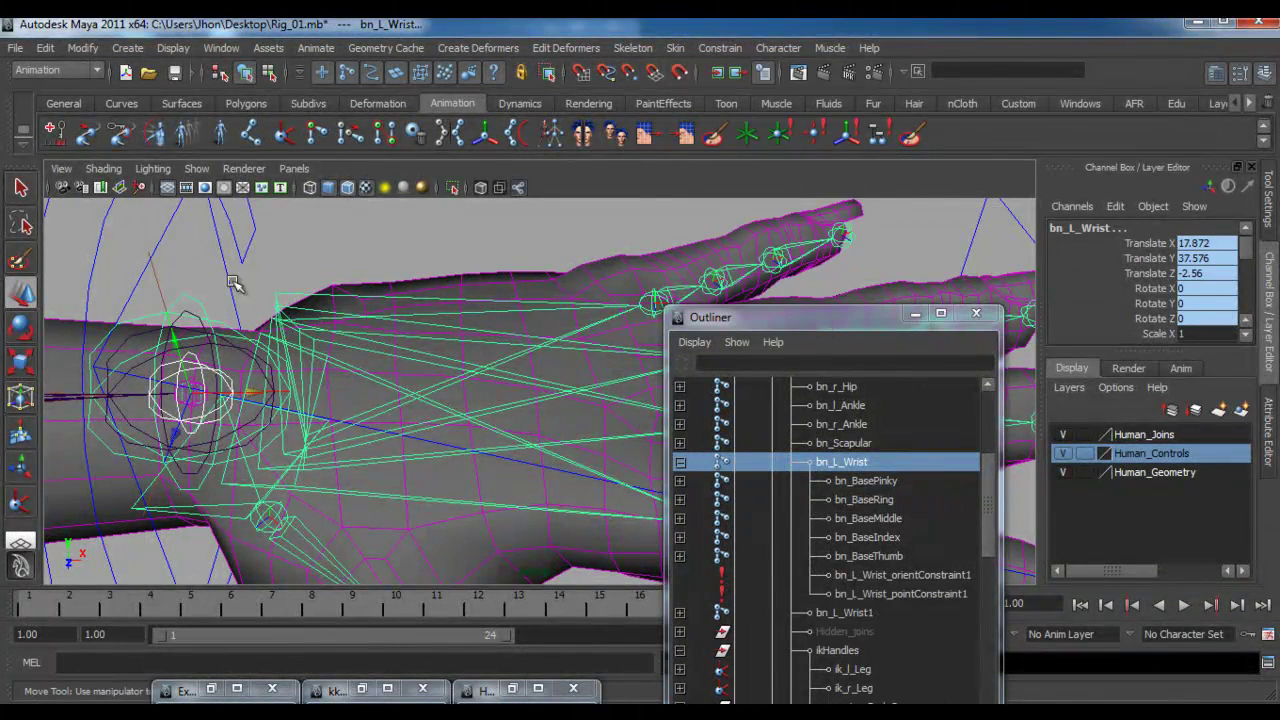
- Add the IK handle ik_l_Arm as a second point constraint target of bn_L_Wrist and inspect the constraint's target weights
click(165, 276)
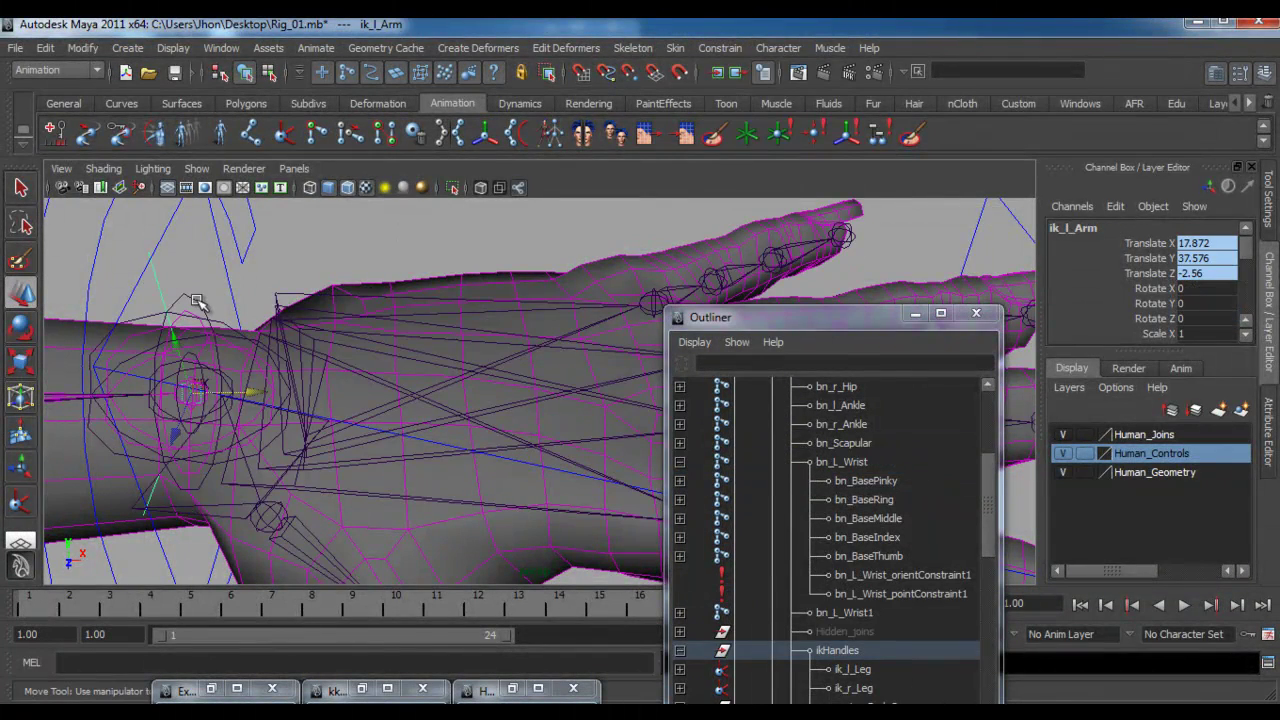
shift+click(187, 298)
click(734, 50)
click(732, 77)
click(878, 593)
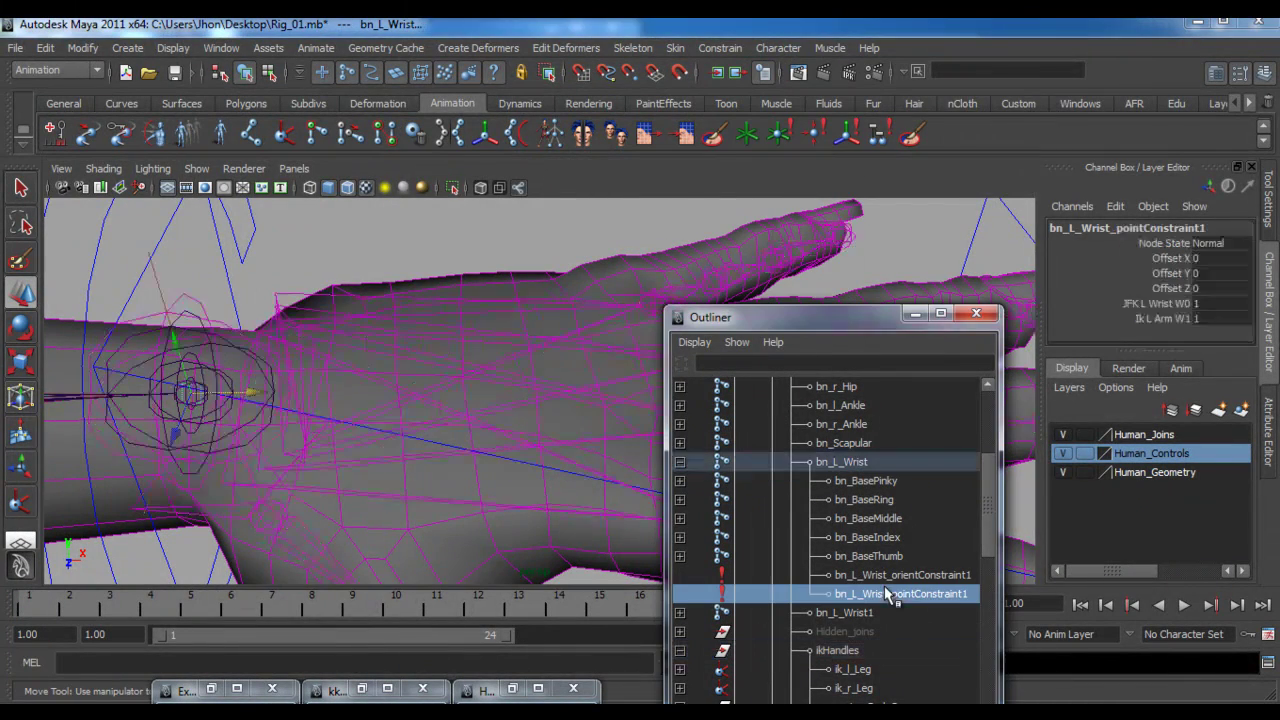
click(1160, 303)
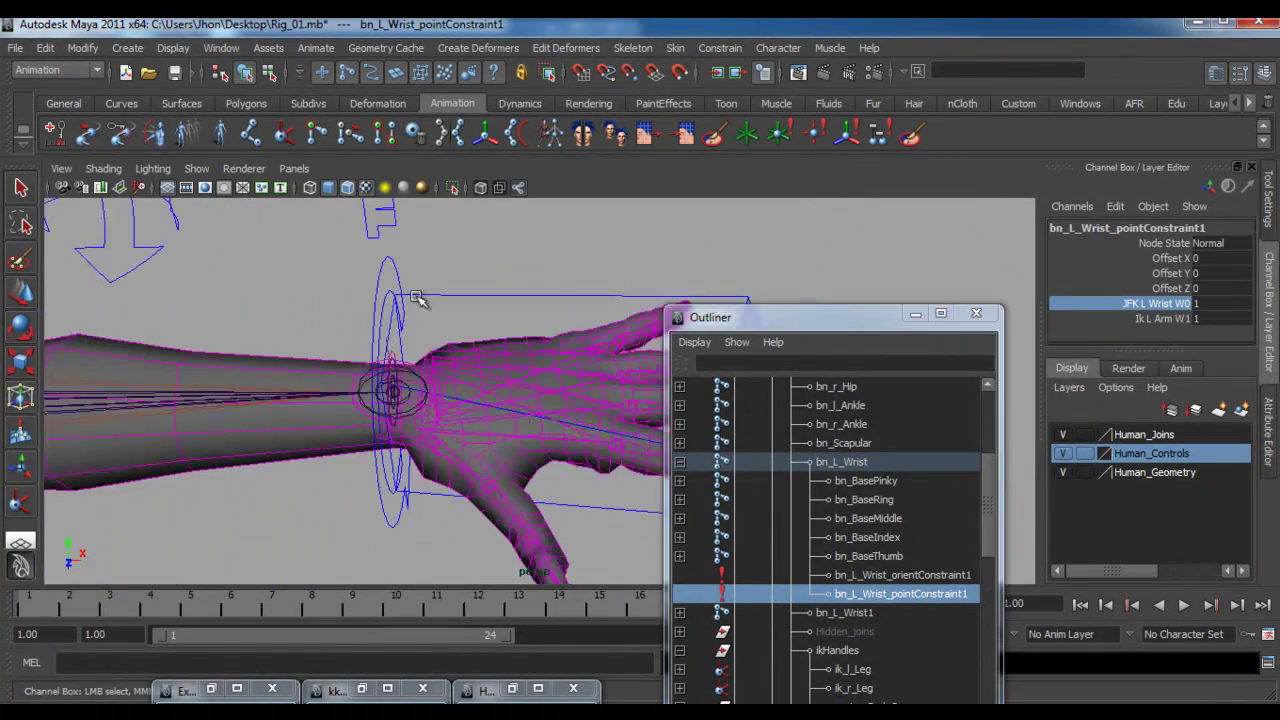
- Test the left arm's elbow pole vector by moving cc_IK_l_ElbowPV, and undo the move
scroll(423, 294, down, 3)
alt+middle_drag(384, 396, 431, 500)
scroll(425, 490, down, 4)
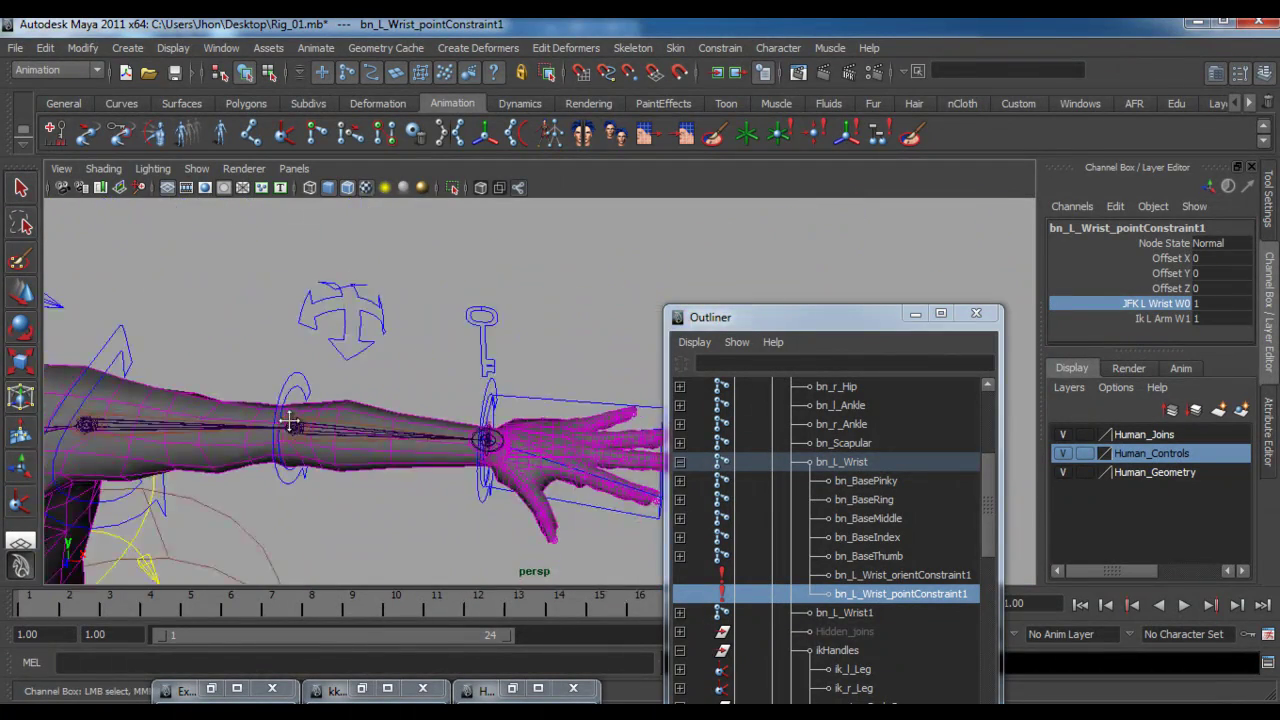
alt+middle_drag(280, 420, 411, 349)
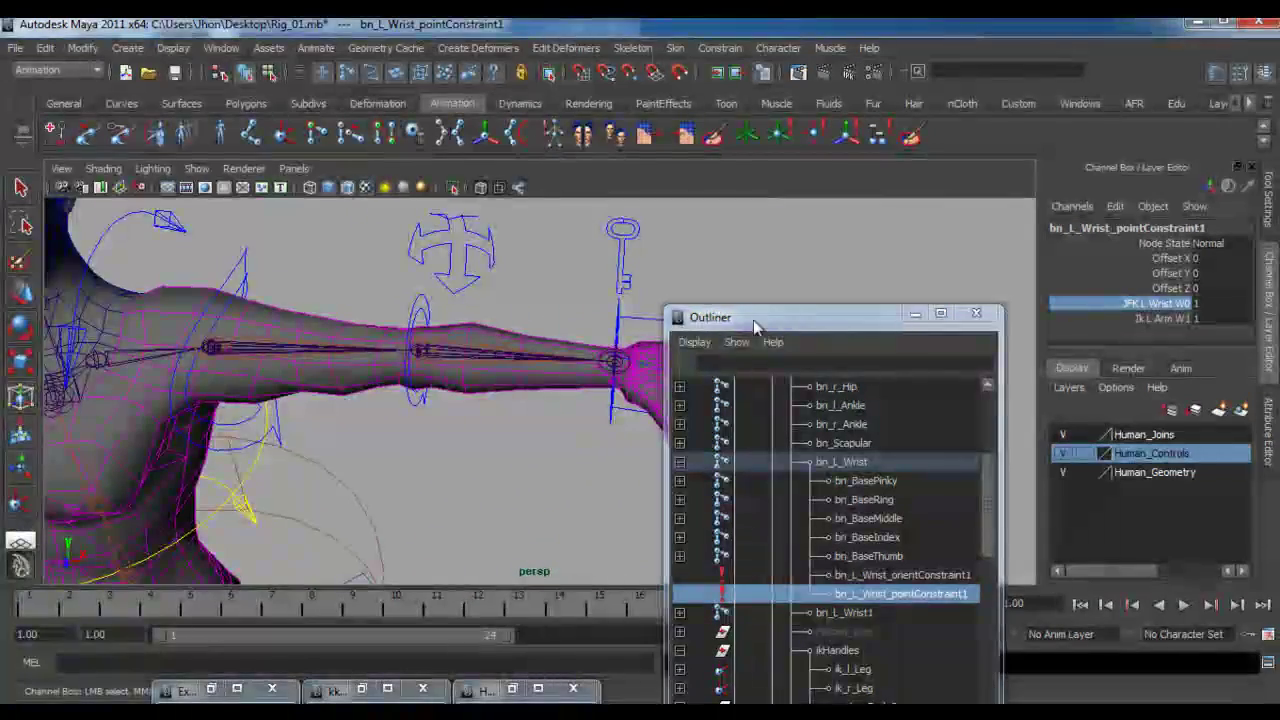
drag(755, 327, 807, 458)
alt+drag(500, 365, 497, 285)
click(495, 283)
key(w)
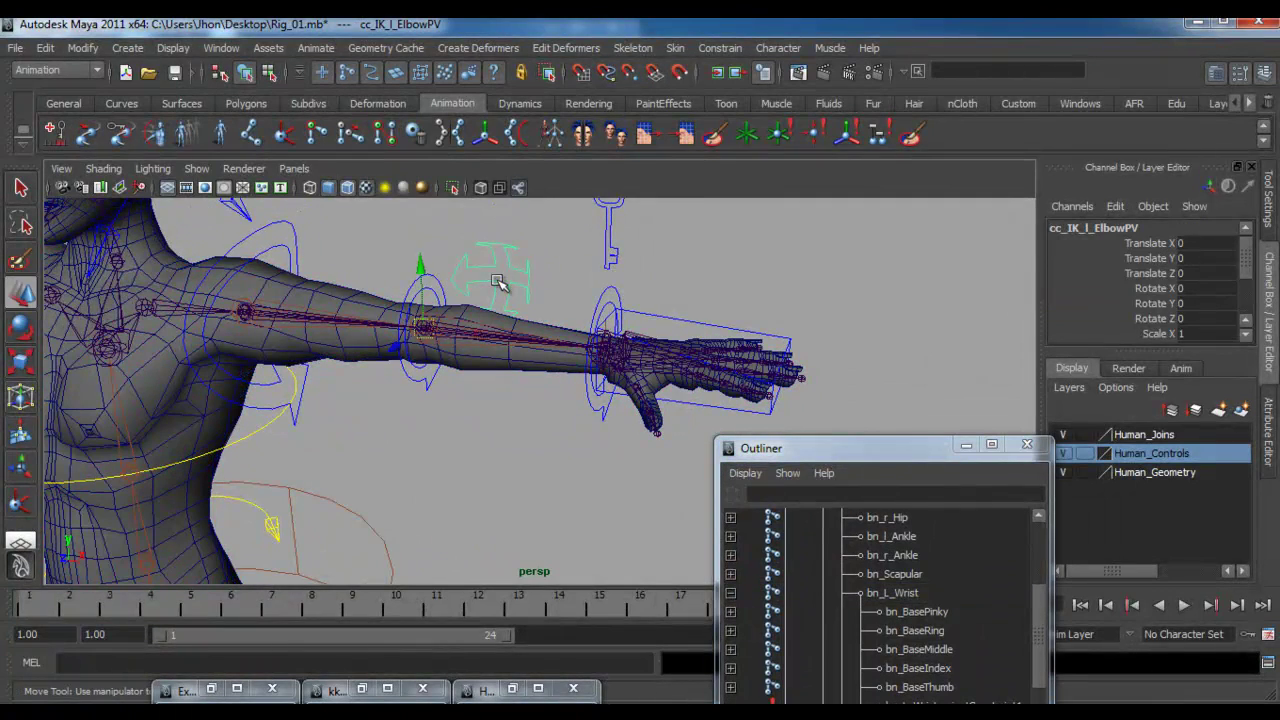
drag(420, 282, 546, 468)
key(ctrl+z)
click(530, 290)
alt+drag(530, 290, 390, 328)
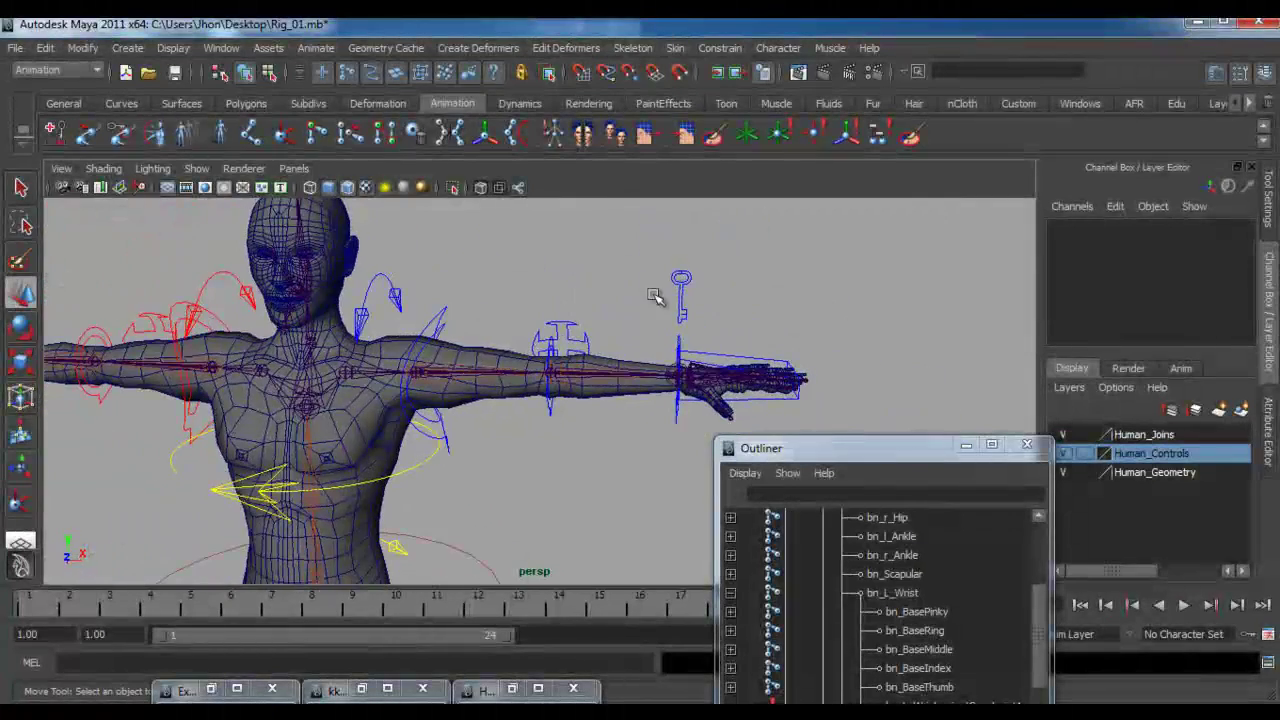
- Try to parent-constrain the control cc_IKFK_l_Switch directly to the wrist joint bn_L_Wrist, and undo the constraint
click(682, 286)
alt+drag(676, 312, 558, 338)
alt+right_drag(558, 338, 682, 394)
alt+drag(682, 394, 724, 376)
alt+middle_drag(724, 376, 745, 387)
alt+drag(744, 387, 651, 430)
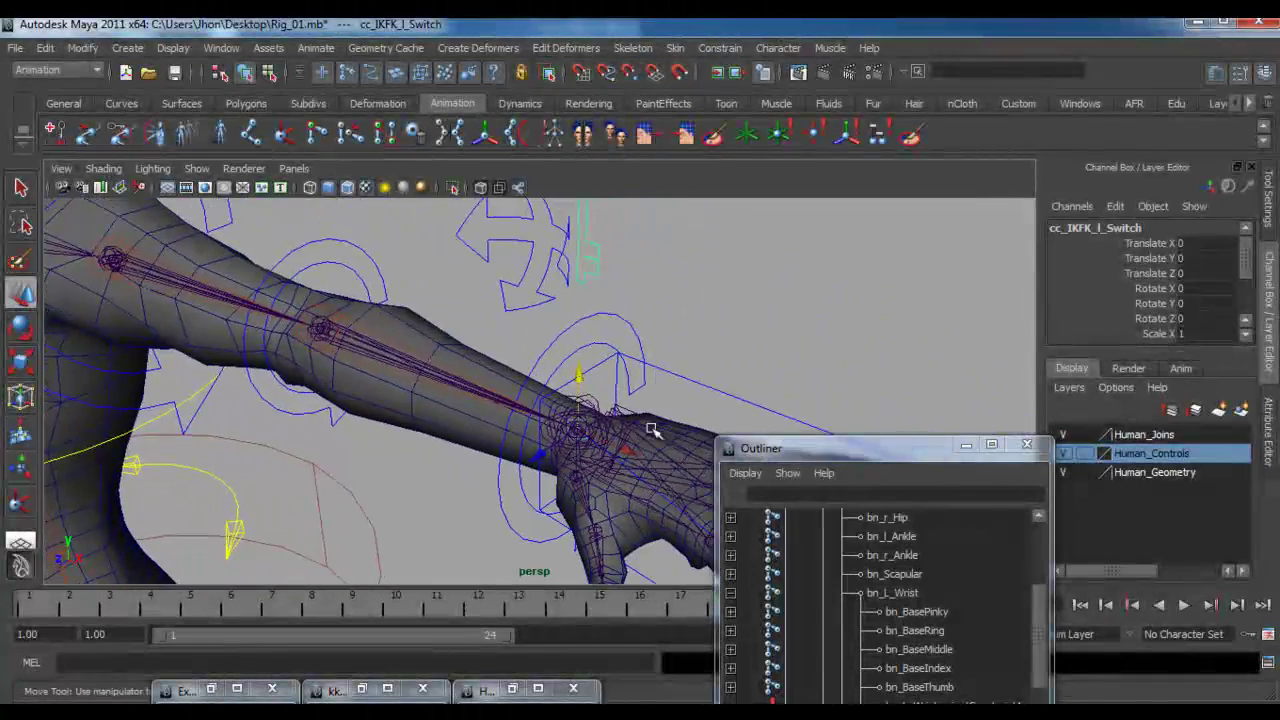
click(593, 393)
shift+click(600, 277)
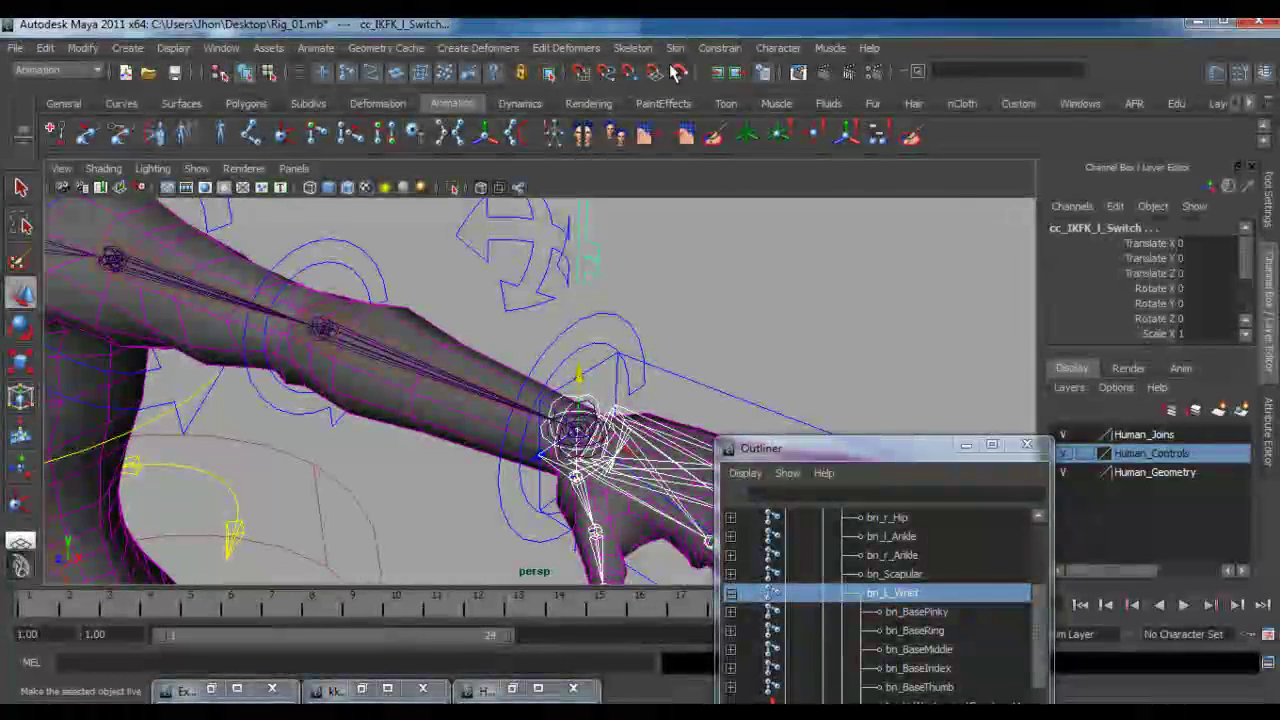
click(676, 48)
mouse_move(720, 48)
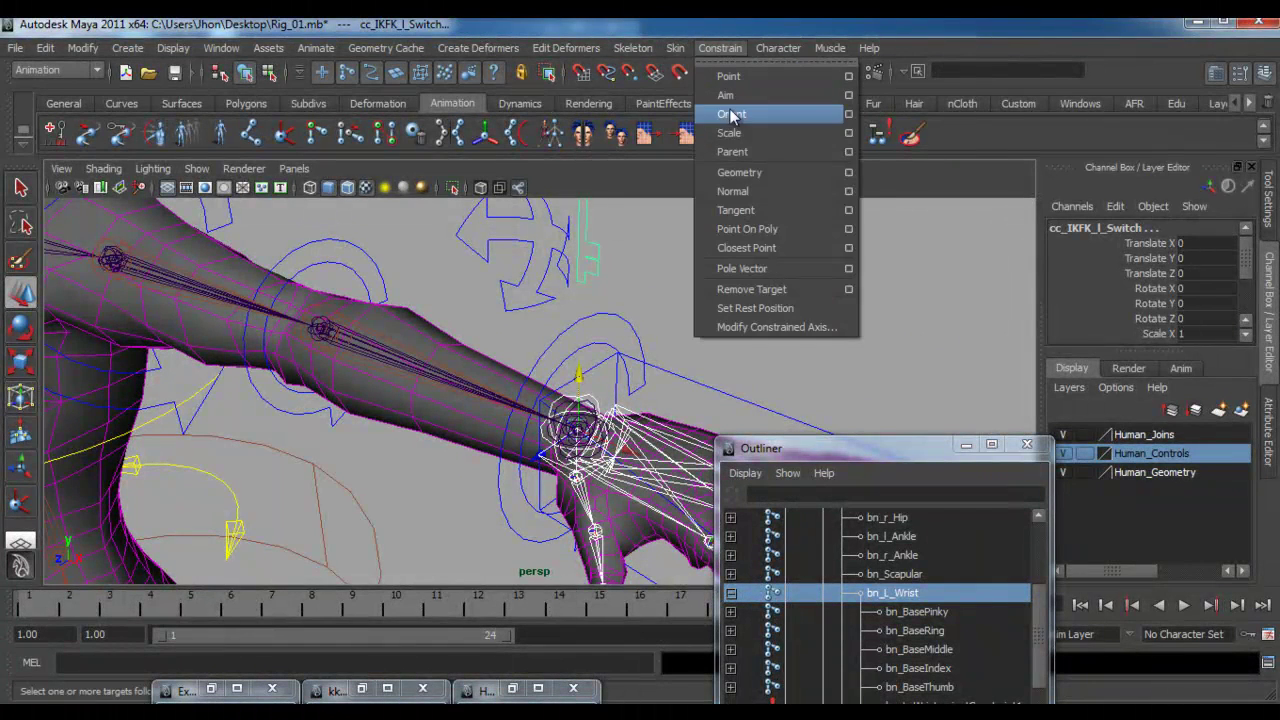
click(731, 152)
key(ctrl+z)
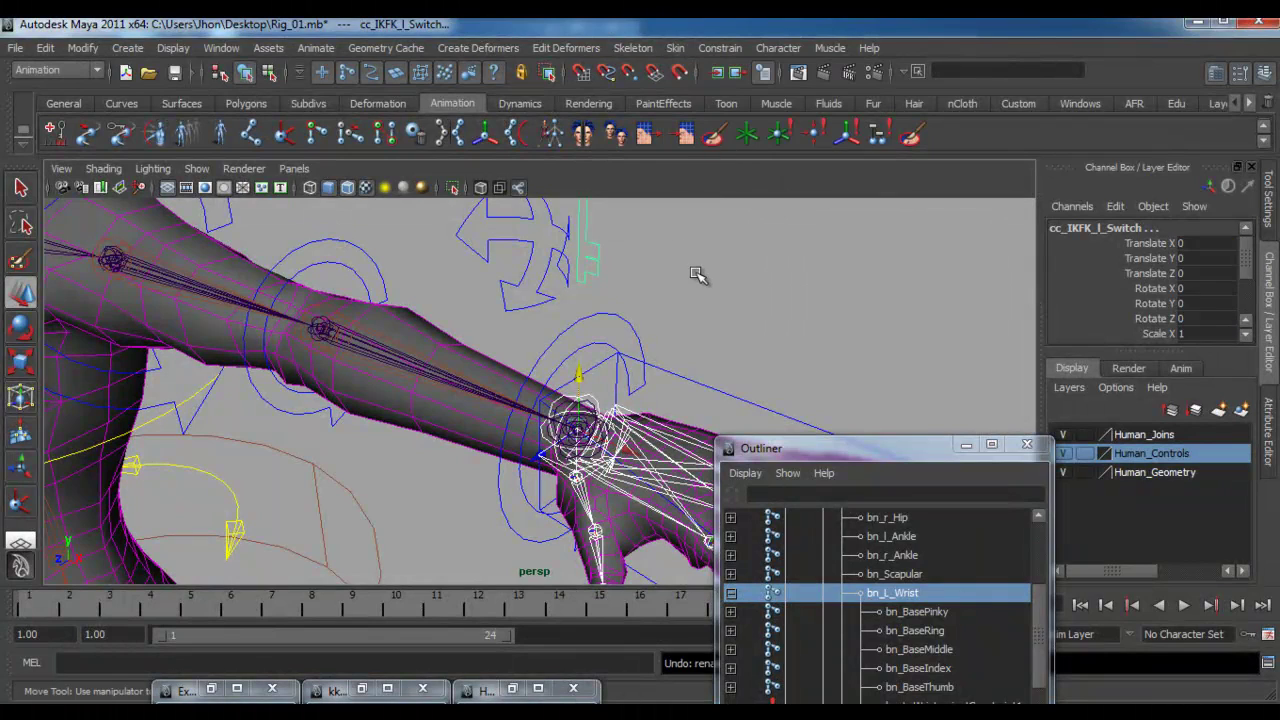
- Parent-constrain the group cc_IKFK_l_SwitchGrp to the wrist joint bn_L_Wrist
drag(722, 453, 671, 200)
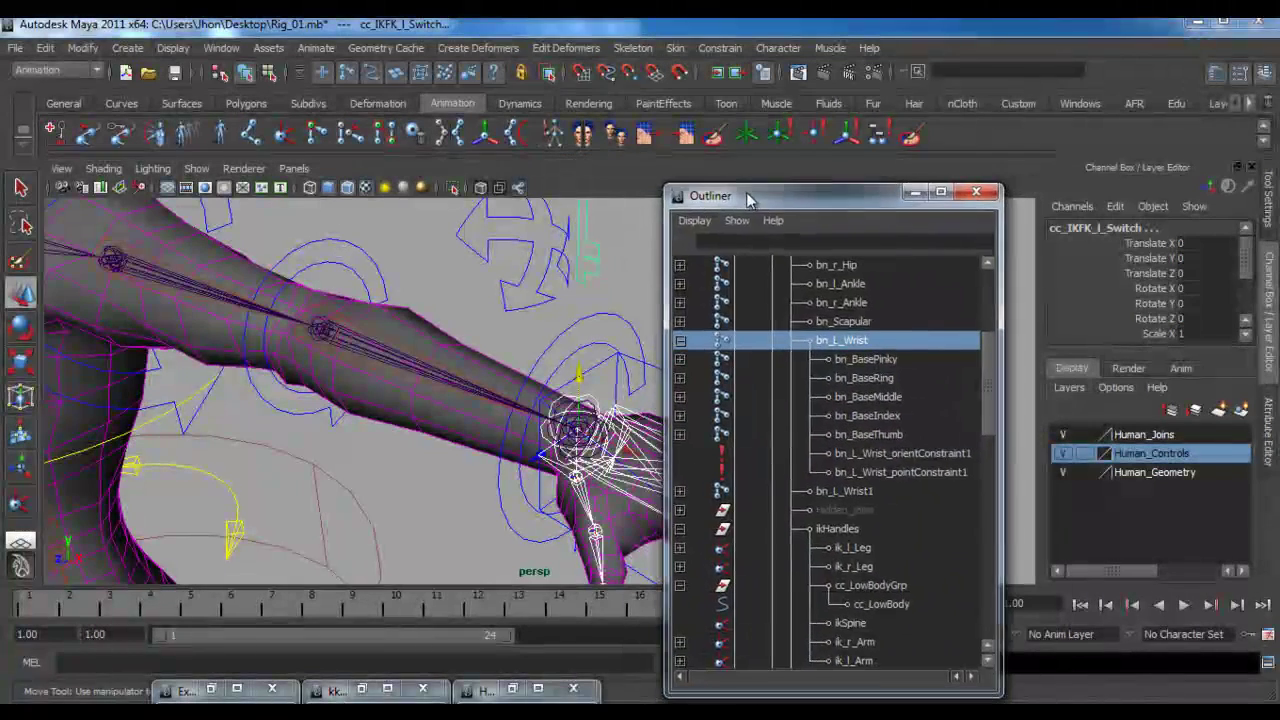
click(597, 258)
scroll(811, 516, down, 10)
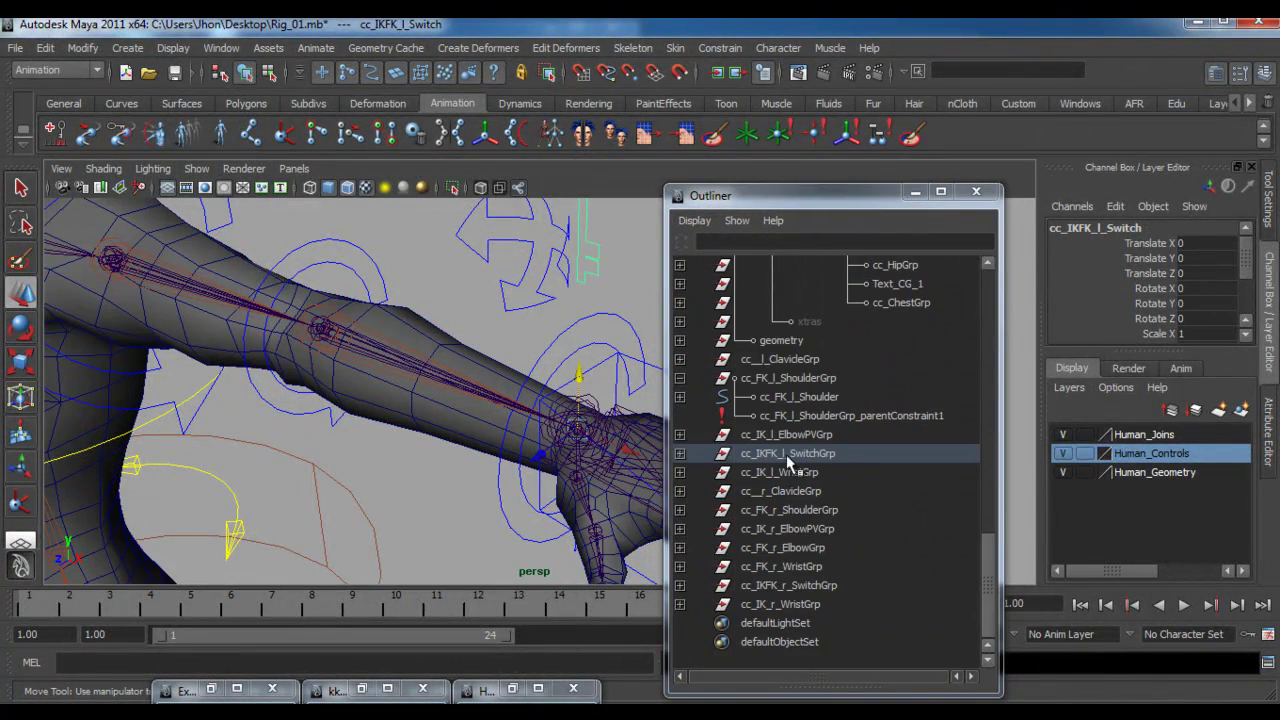
click(595, 396)
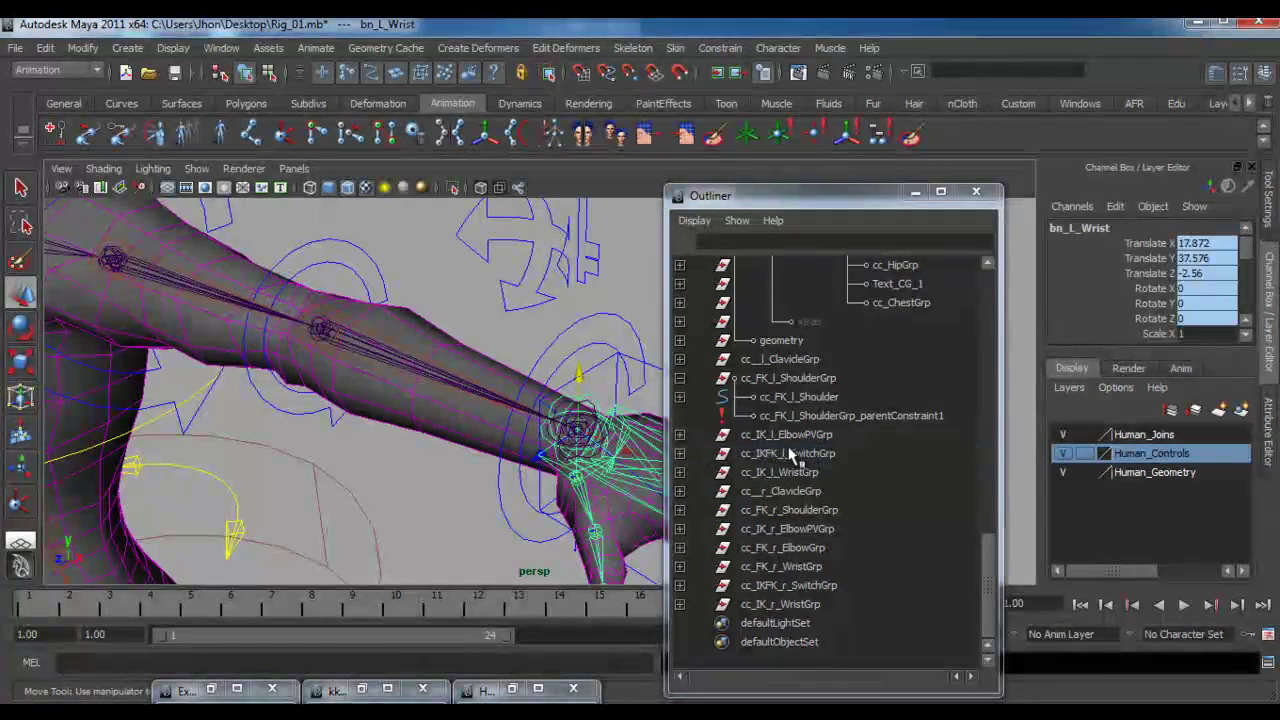
click(788, 453)
click(720, 48)
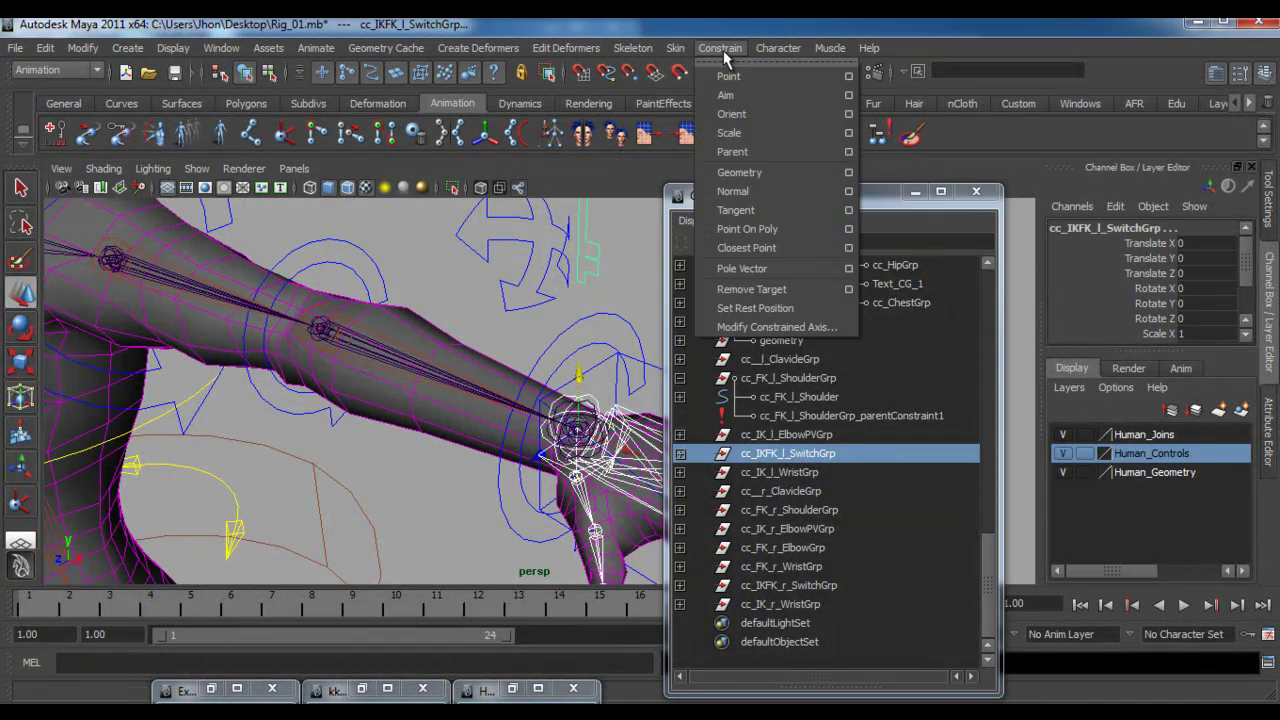
click(733, 152)
- Test whether the switch control follows the wrist by rotating cc_IK_l_Wrist, and undo the rotation
scroll(603, 289, down, 4)
alt+drag(591, 337, 513, 408)
alt+drag(390, 400, 540, 408)
click(545, 374)
key(e)
key(ctrl+z)
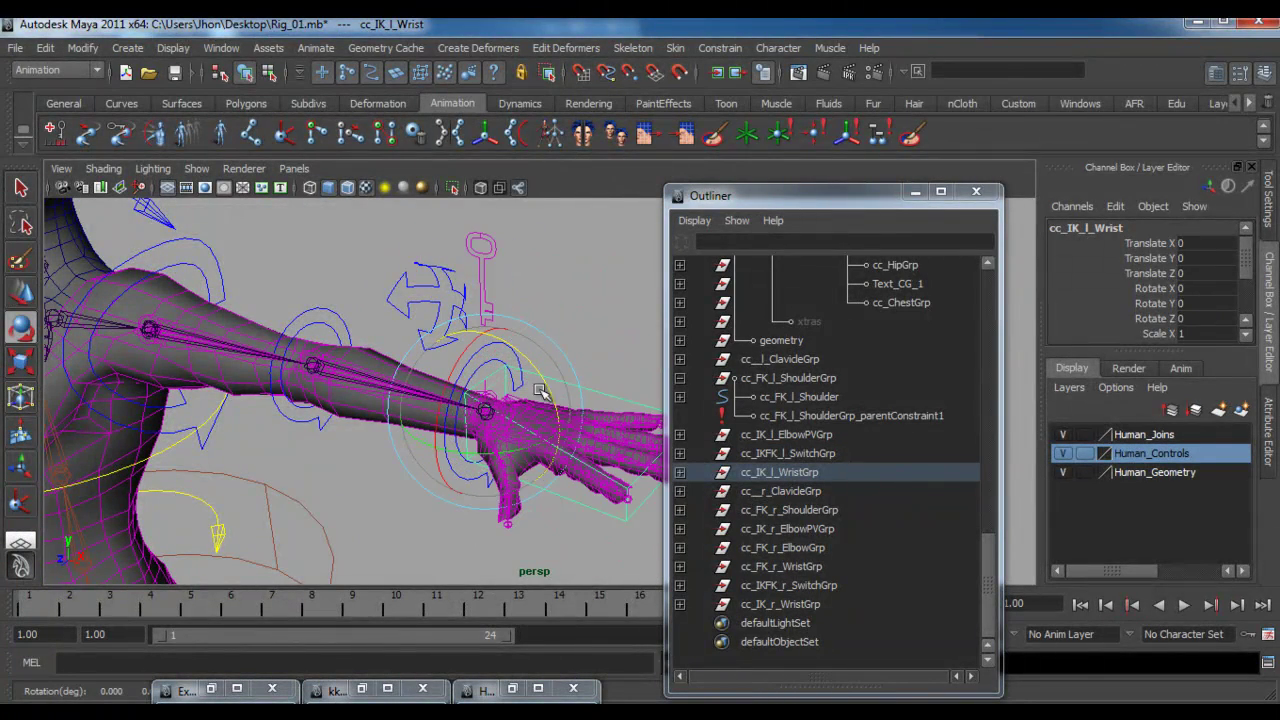
- Open Set Driven Key for cc_IKFK_l_Switch and arrange the windows so the arm stays in view
click(487, 247)
click(493, 243)
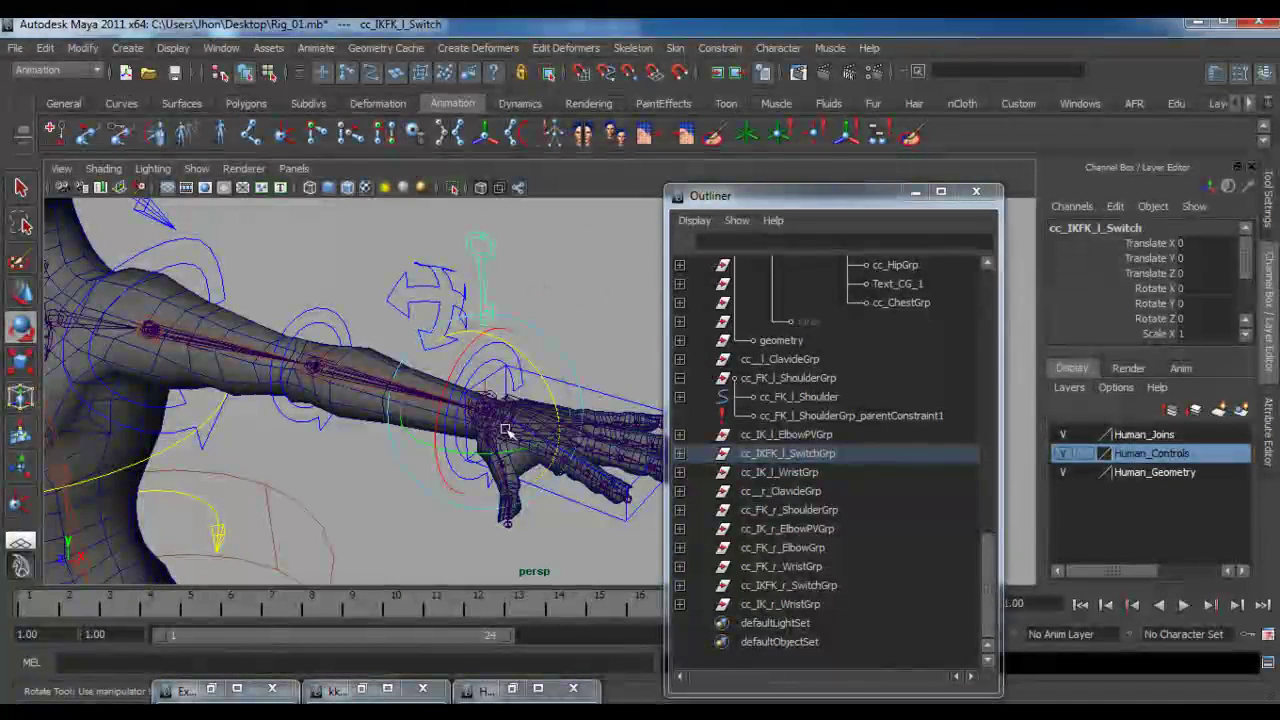
click(915, 191)
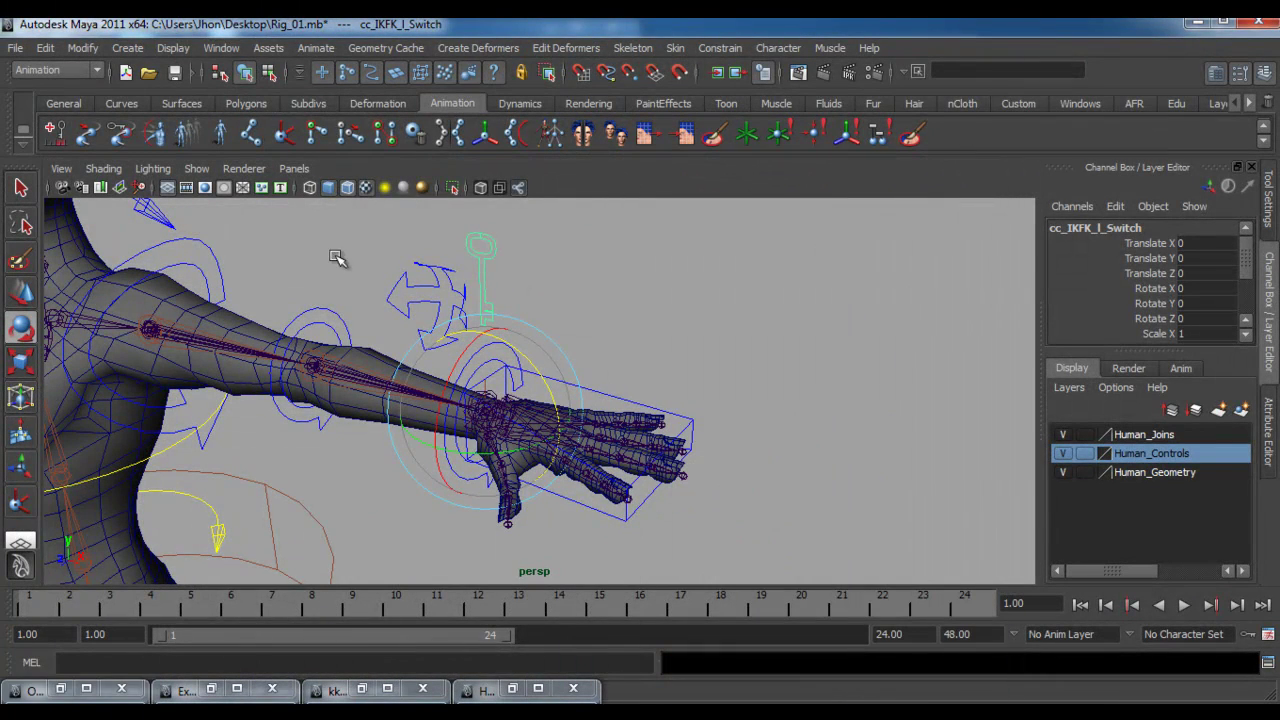
click(321, 50)
mouse_move(490, 135)
click(530, 143)
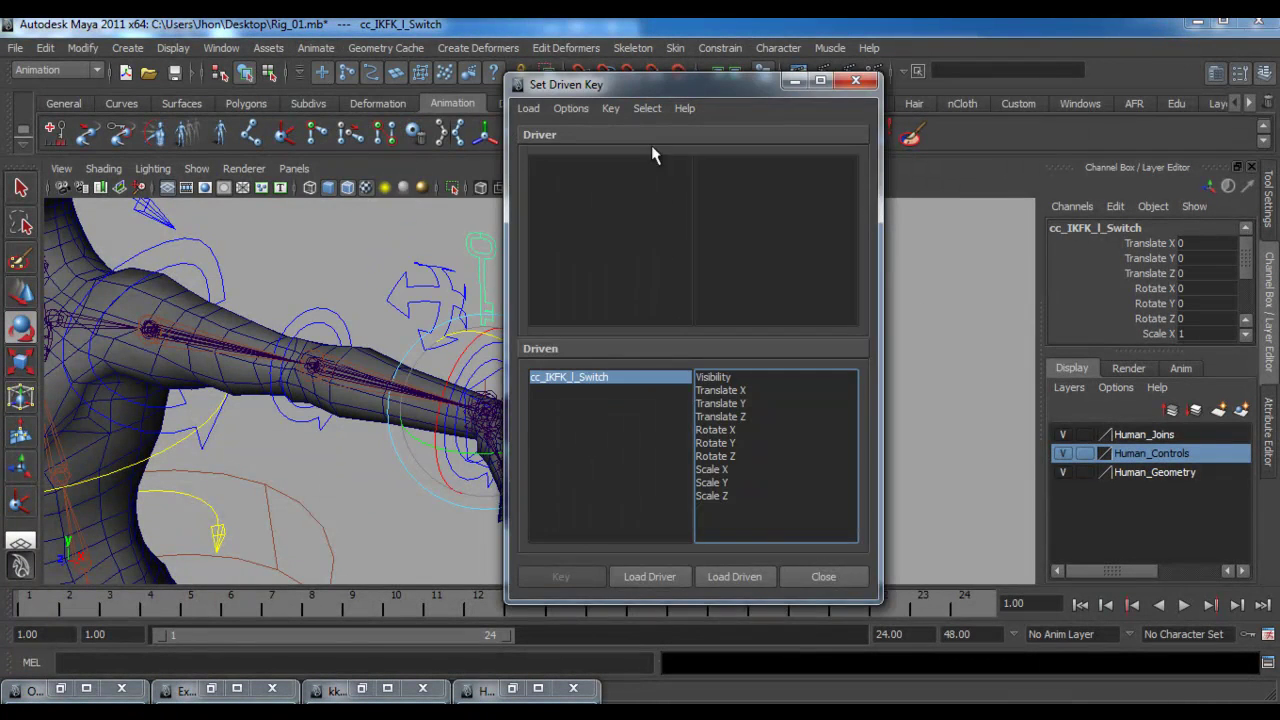
drag(661, 86, 815, 100)
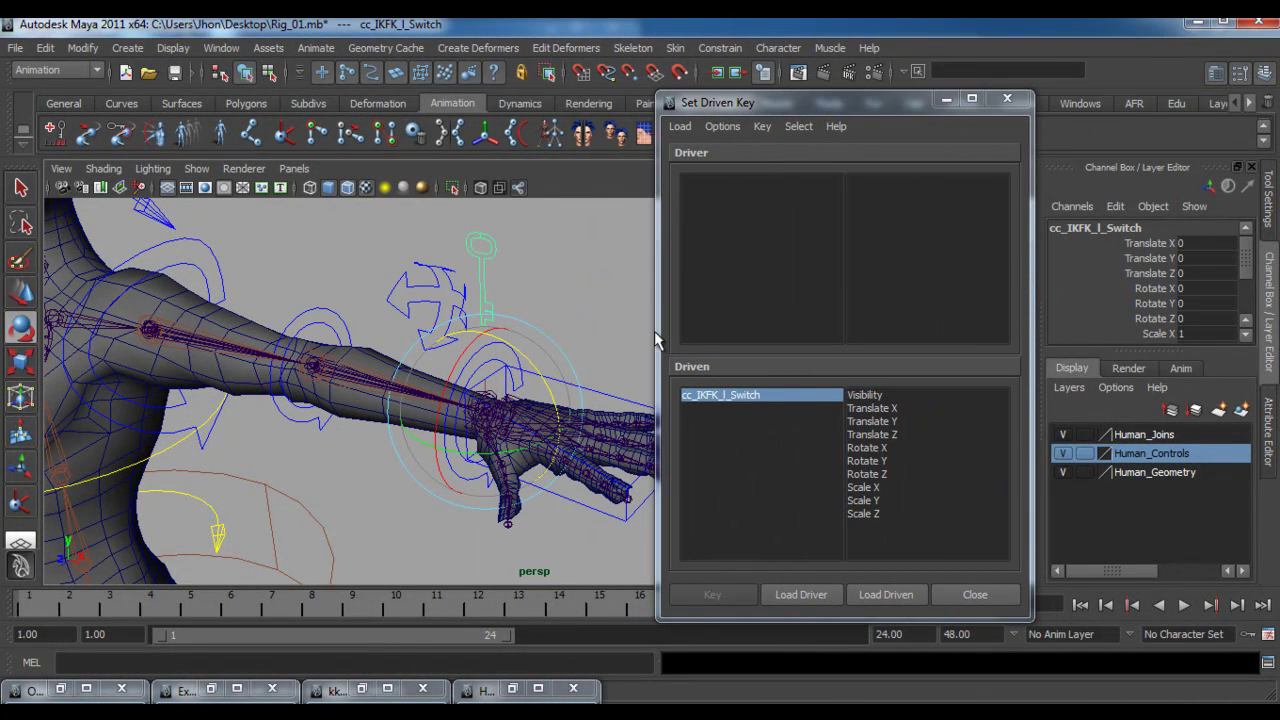
- Add a displayable float attribute named Switch_IKFK to the control cc_IKFK_l_Switch
scroll(1250, 265, down, 5)
scroll(1250, 265, up, 5)
click(1116, 208)
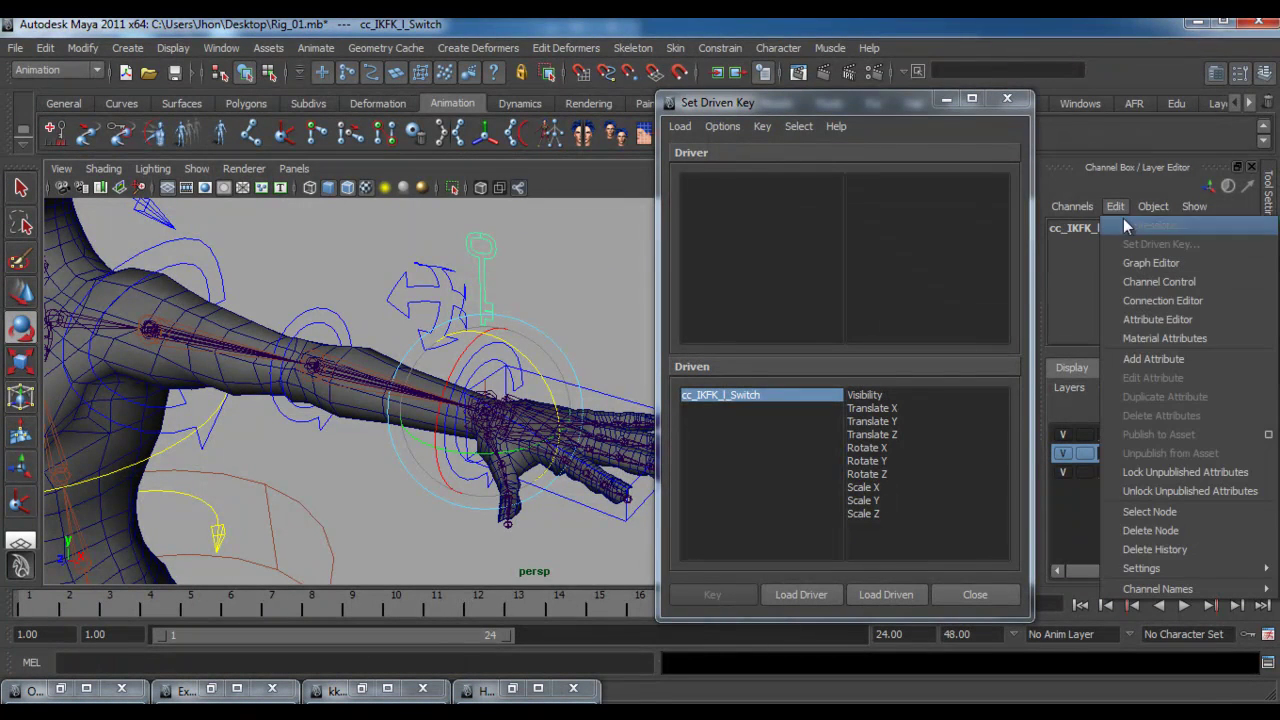
click(1152, 358)
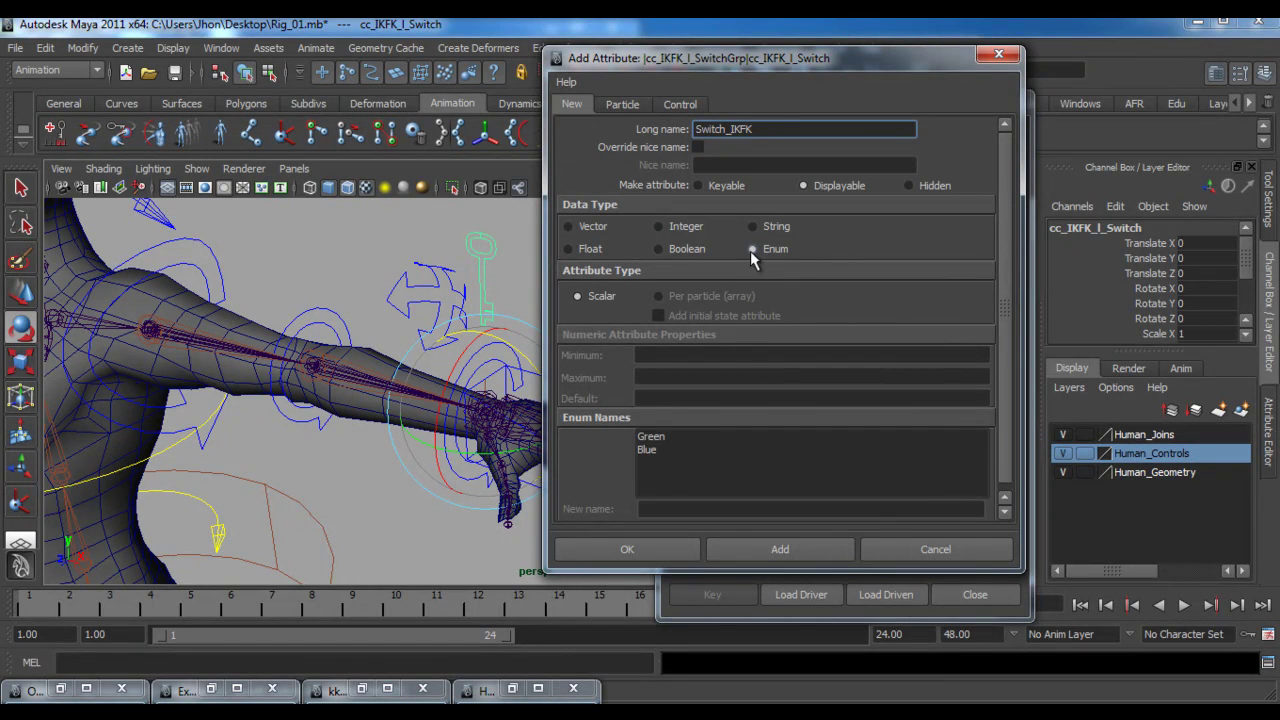
click(660, 437)
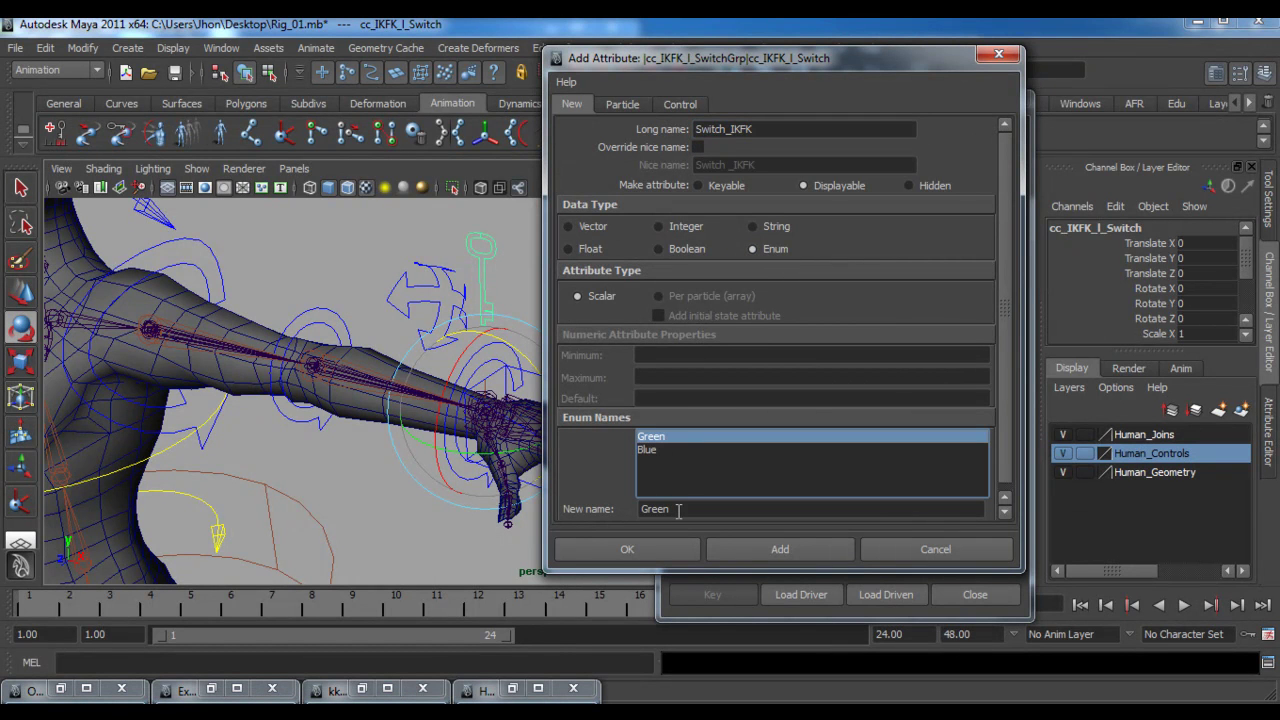
click(590, 250)
click(775, 549)
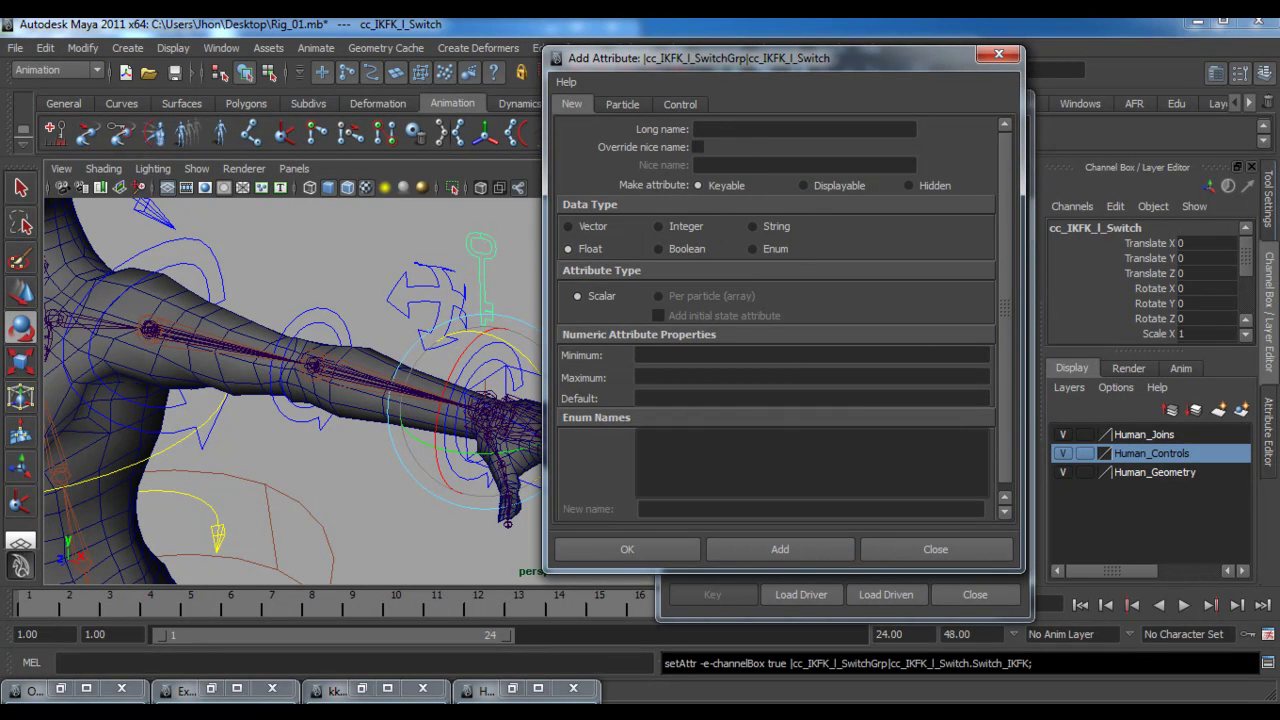
drag(1252, 252, 1257, 290)
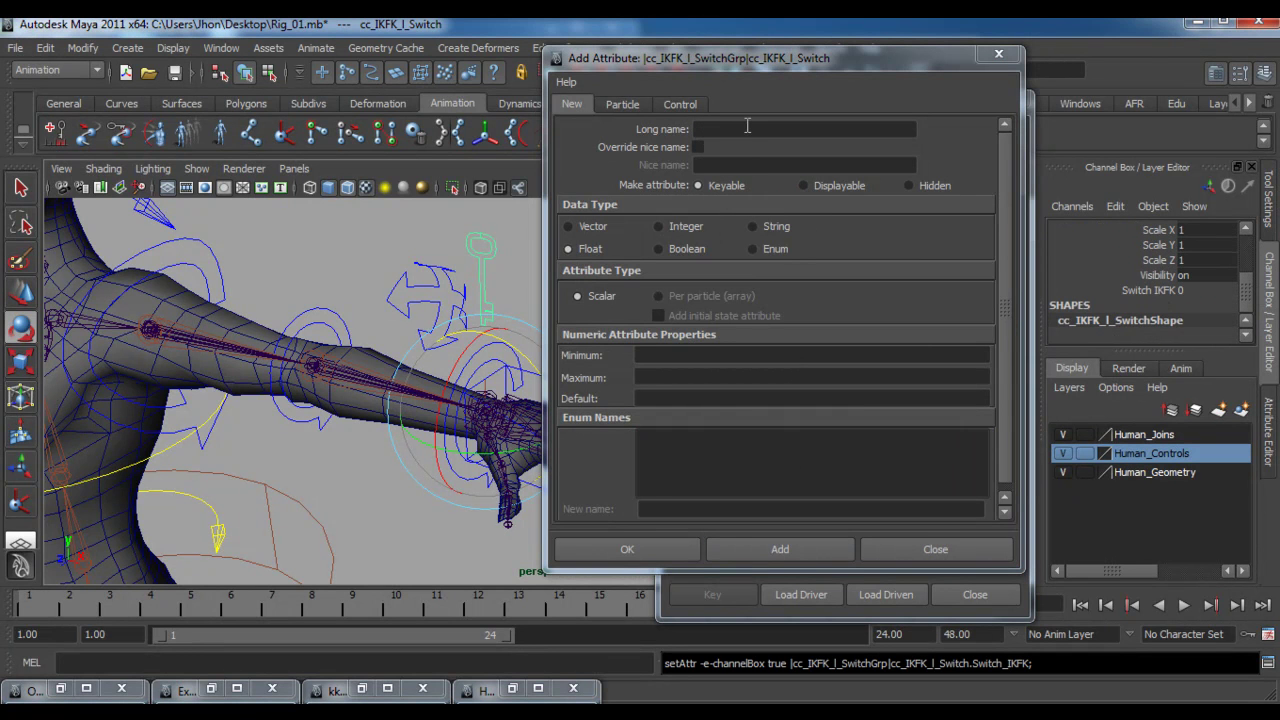
- Add a keyable enum attribute named Swith with the options IK and FK to cc_IKFK_l_Switch
click(734, 128)
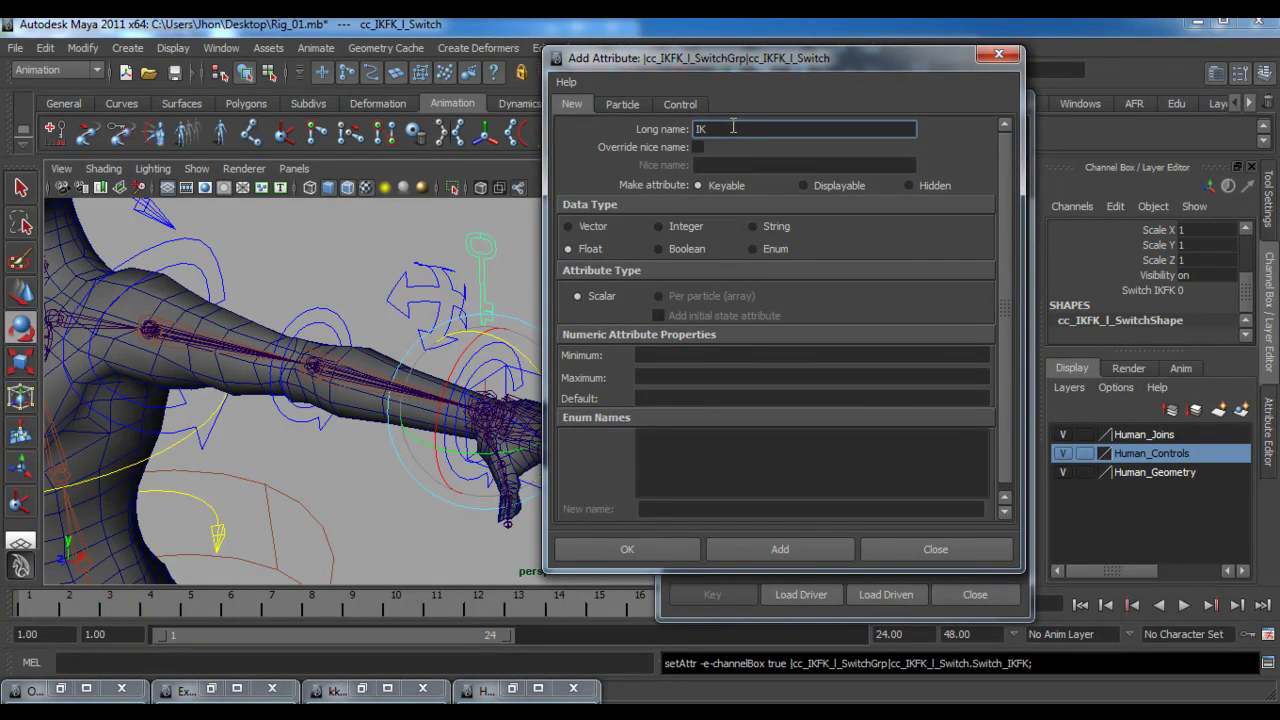
double_click(705, 129)
click(754, 251)
click(652, 437)
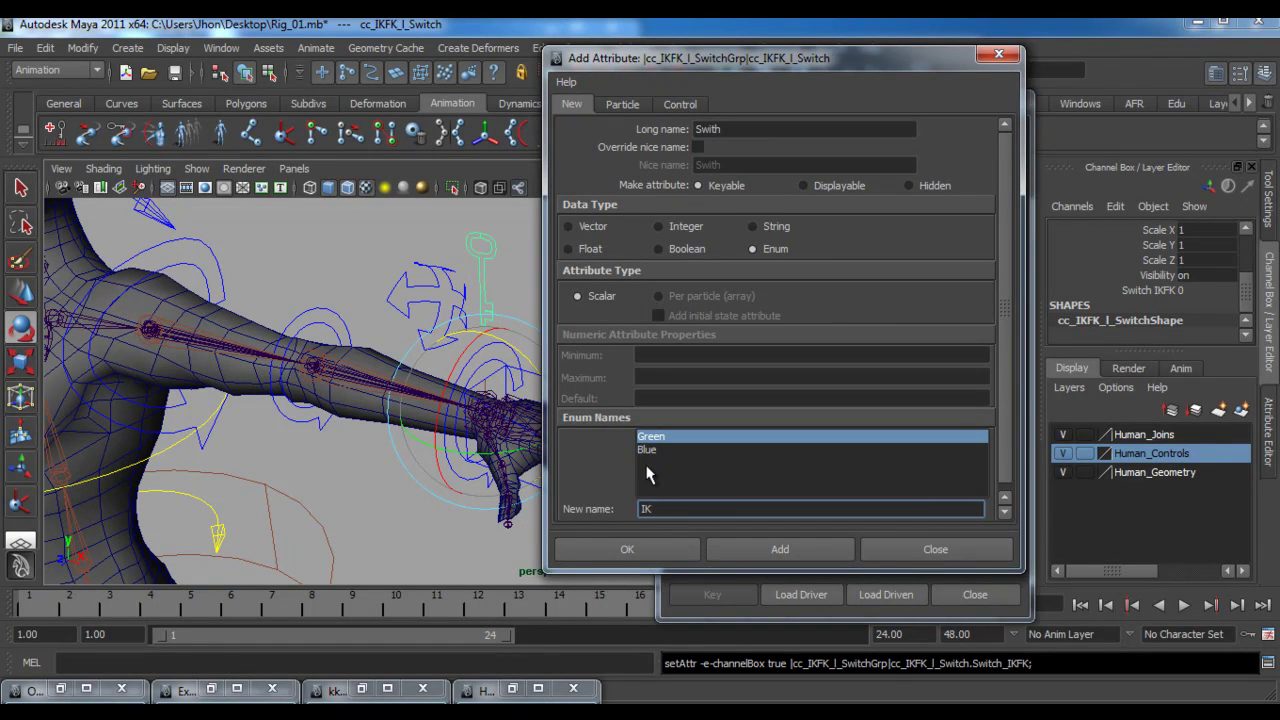
key(Return)
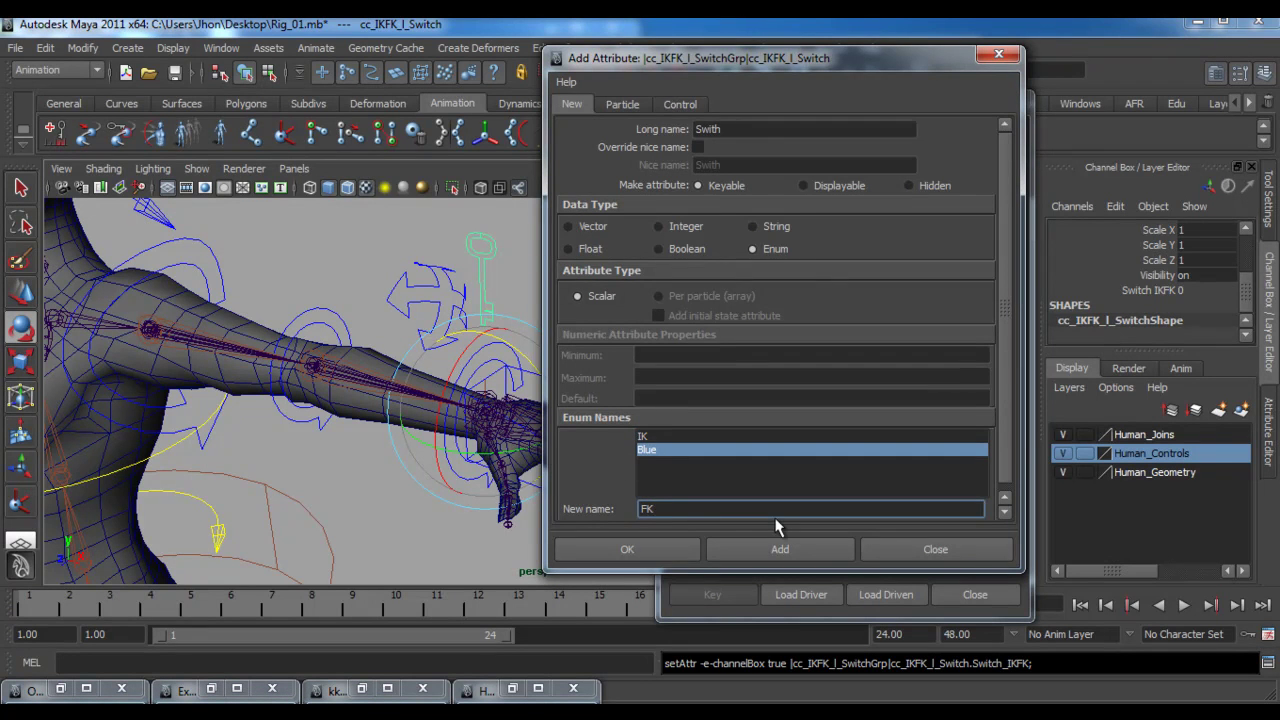
click(659, 548)
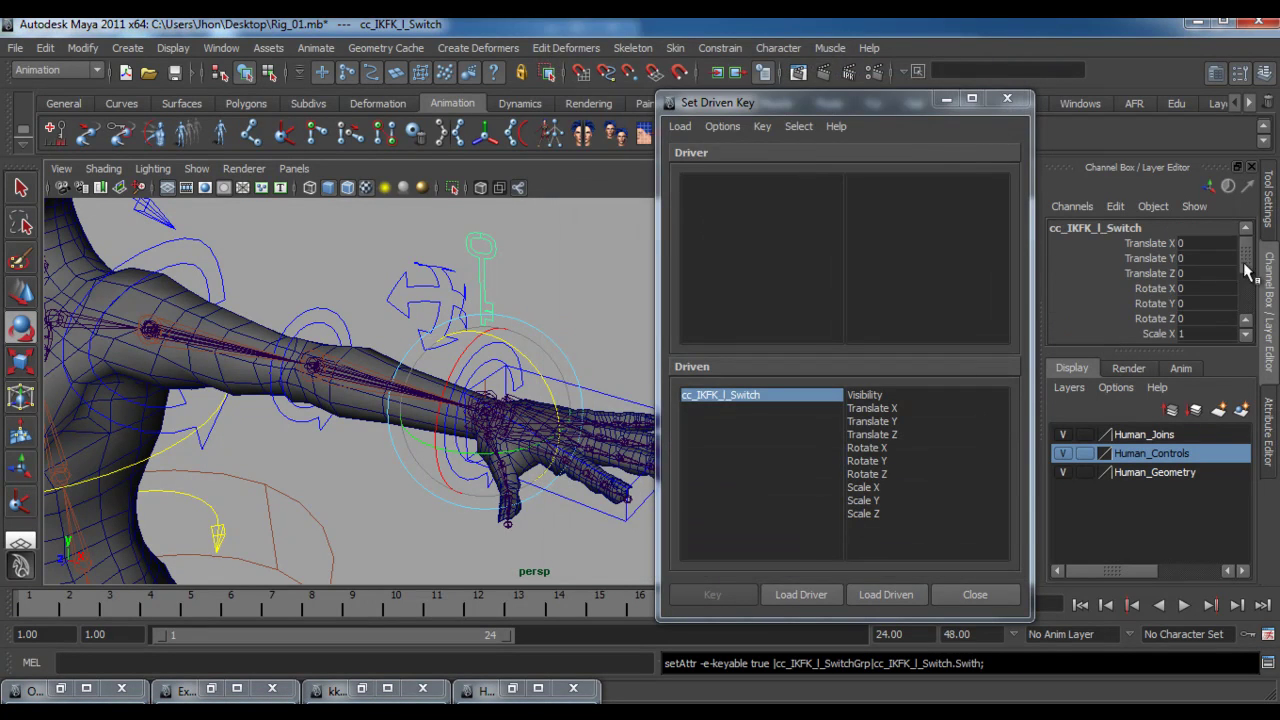
- Set Swith to IK on cc_IKFK_l_Switch and load that control as the driver with its Swith attribute
drag(1247, 280, 1249, 325)
click(1164, 291)
click(1195, 291)
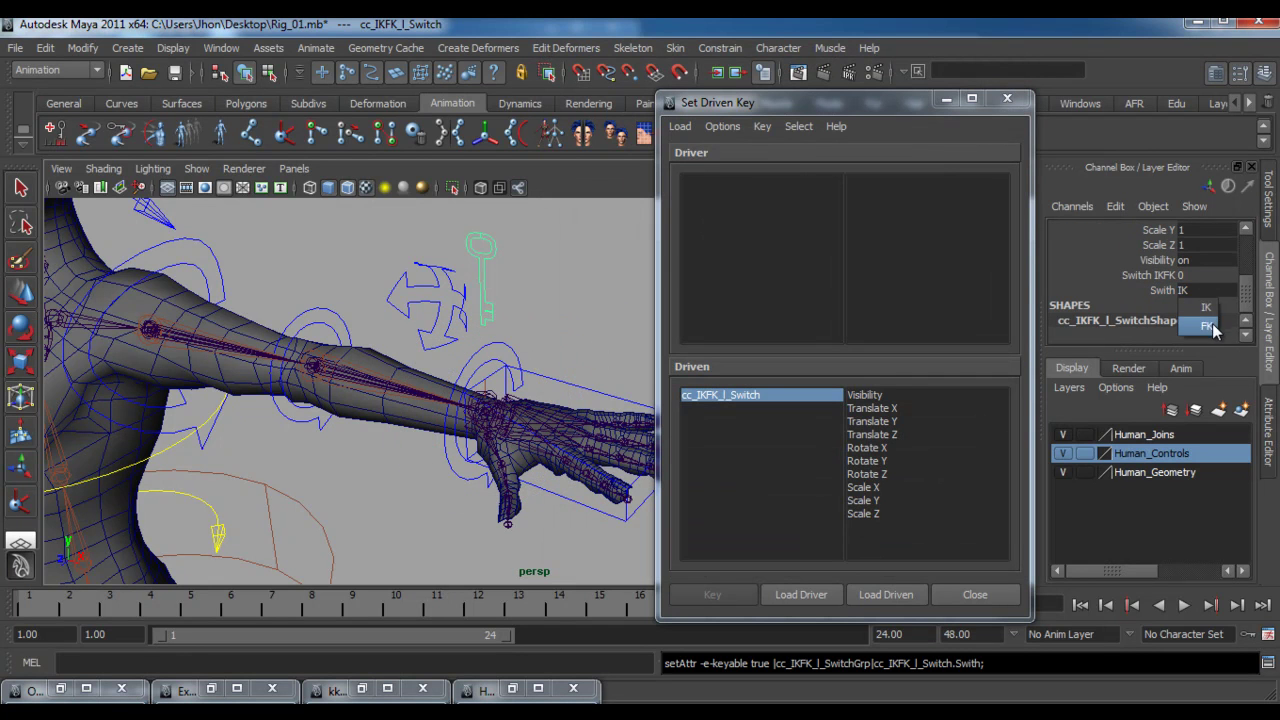
click(1208, 309)
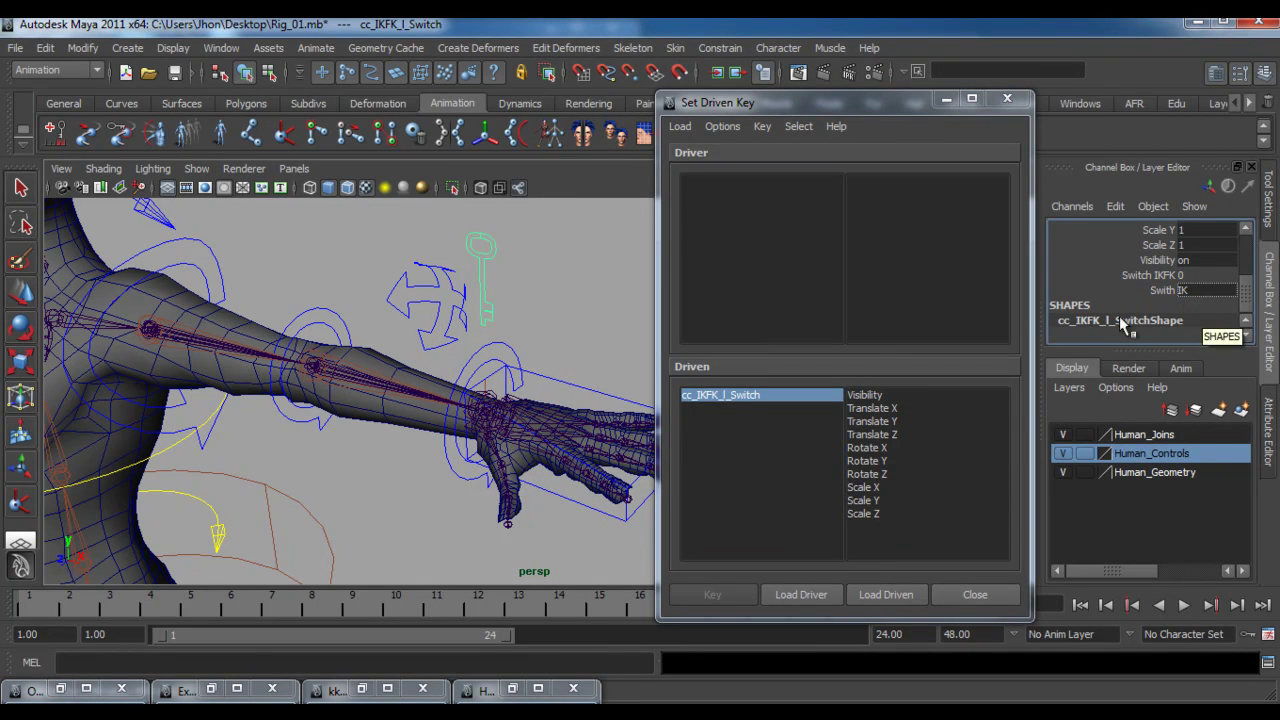
click(832, 596)
click(858, 312)
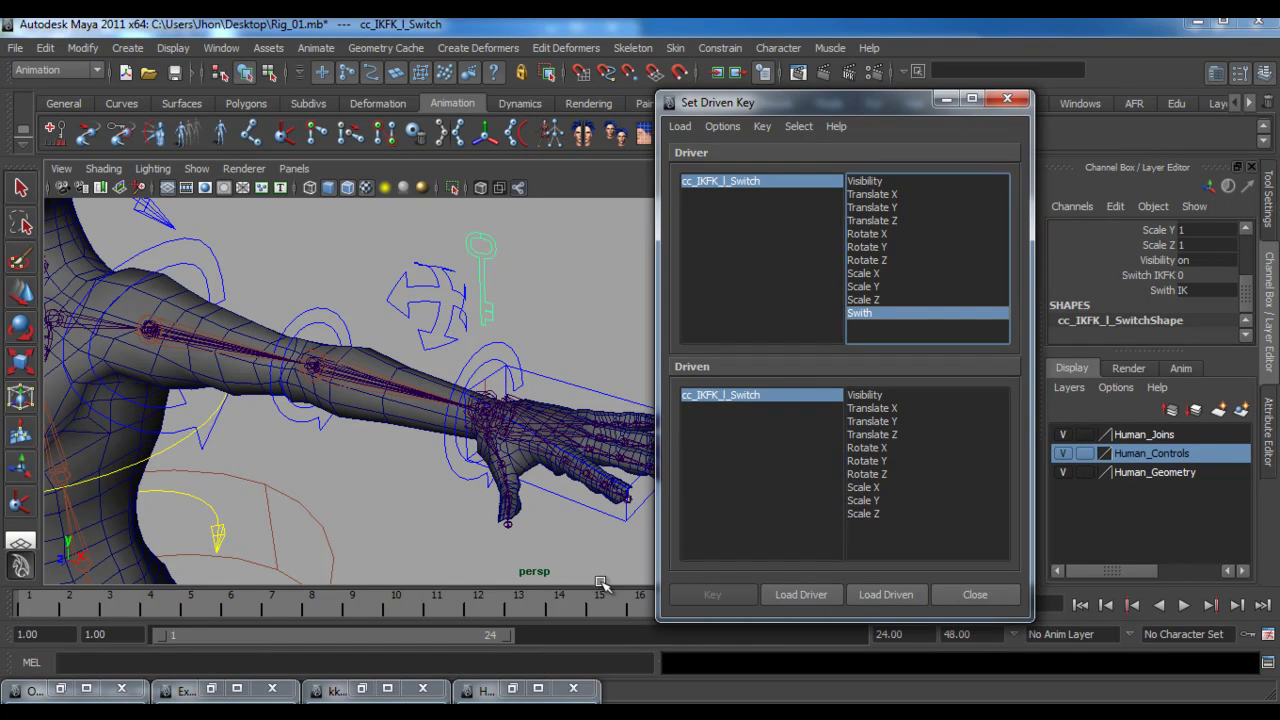
- Open the Outliner, locate the left wrist joint bn_L_Wrist and select its point and orient constraints
click(61, 688)
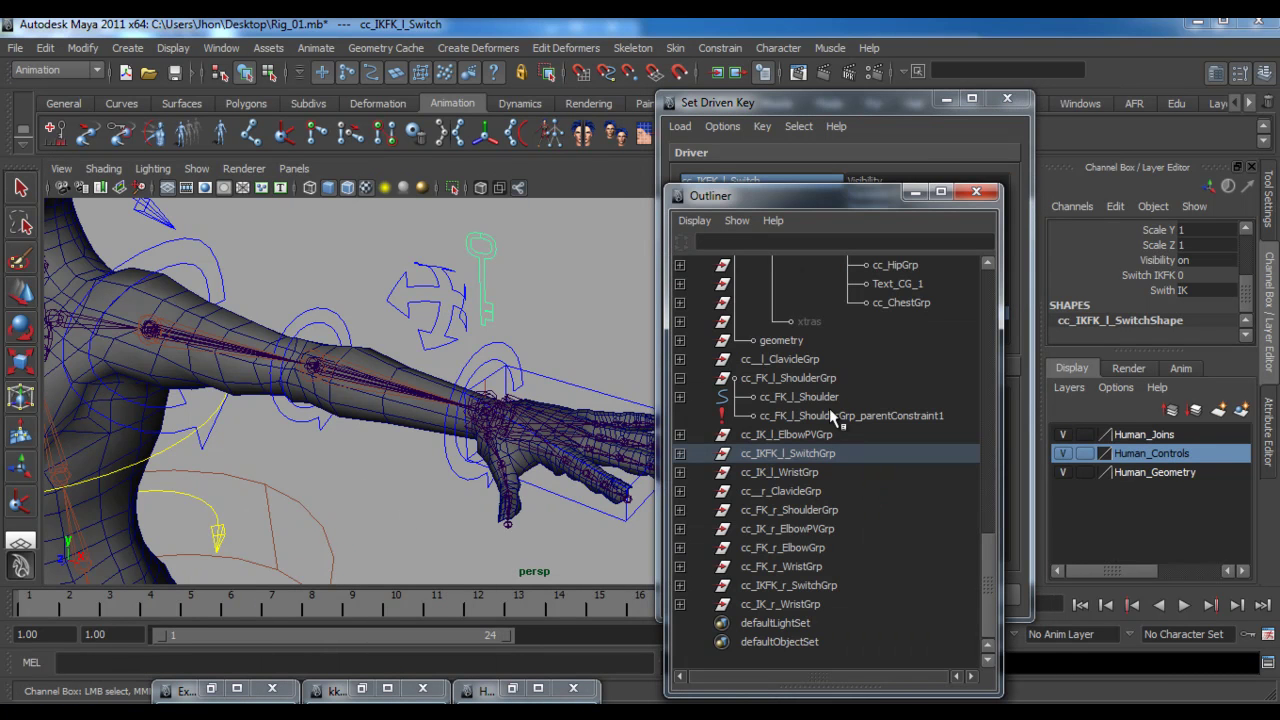
click(829, 412)
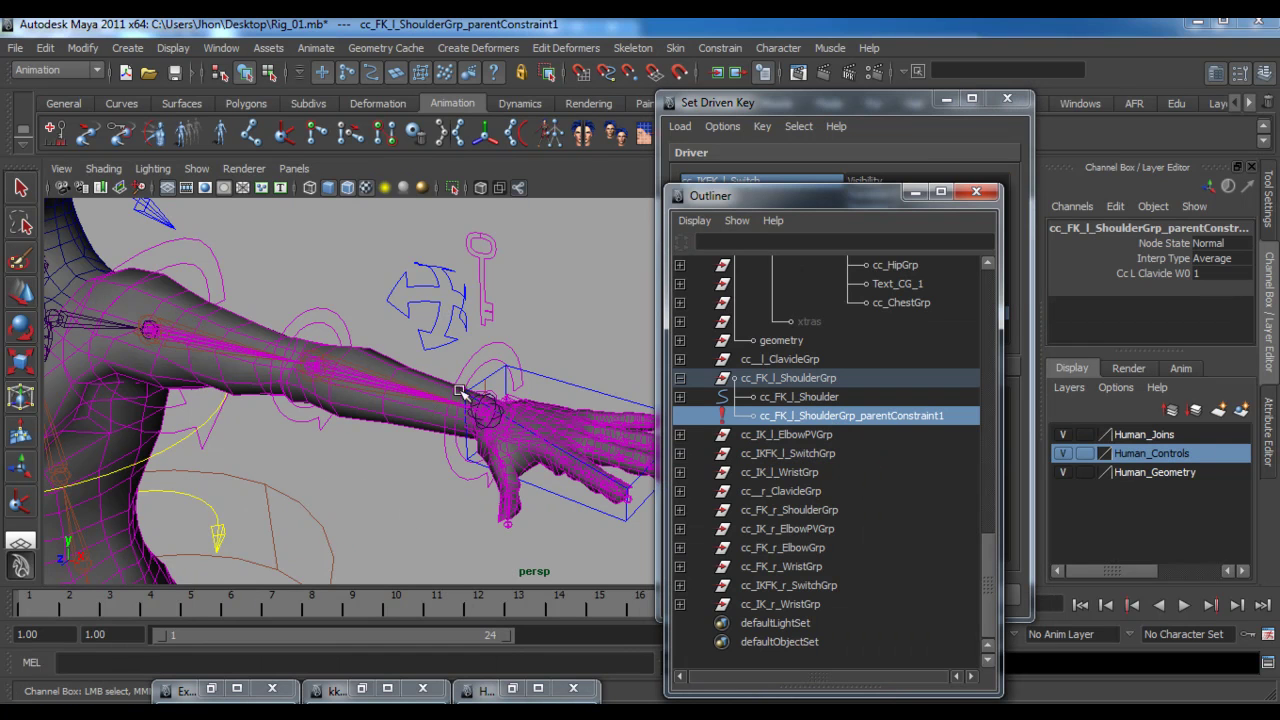
scroll(840, 415, up, 5)
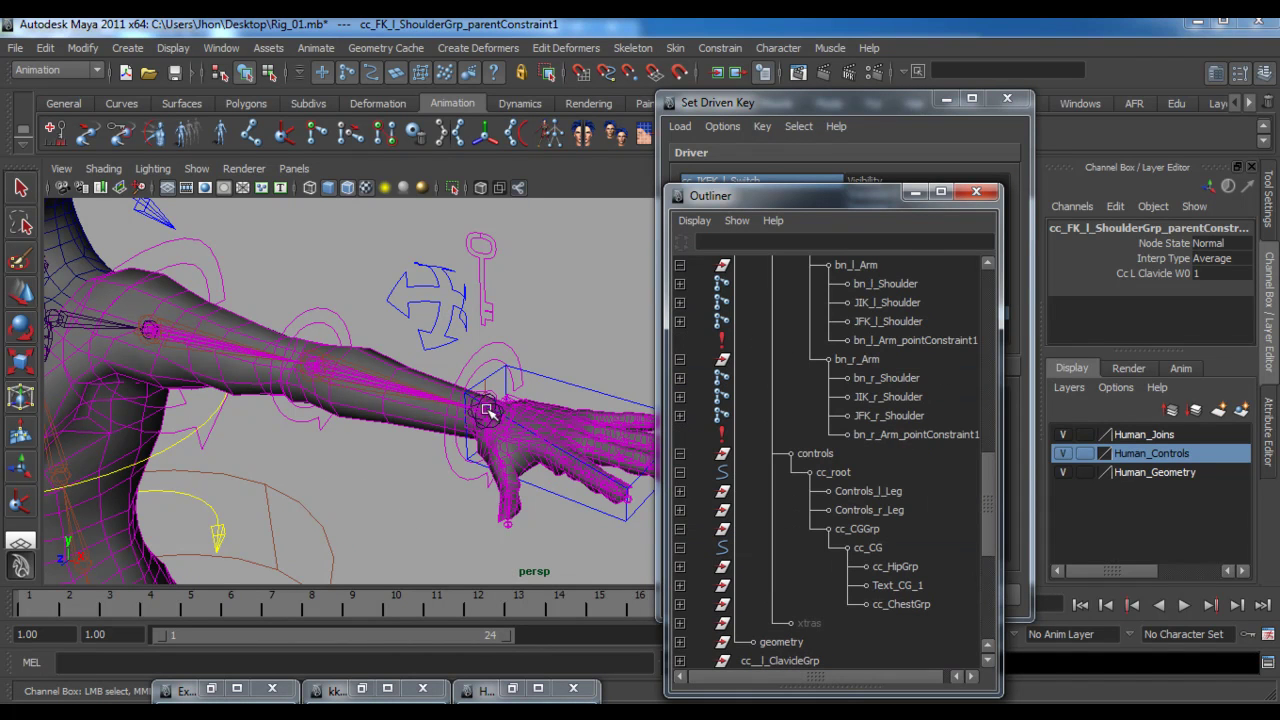
click(26, 195)
alt+drag(595, 435, 471, 463)
alt+middle_drag(471, 463, 494, 429)
alt+right_drag(494, 429, 610, 498)
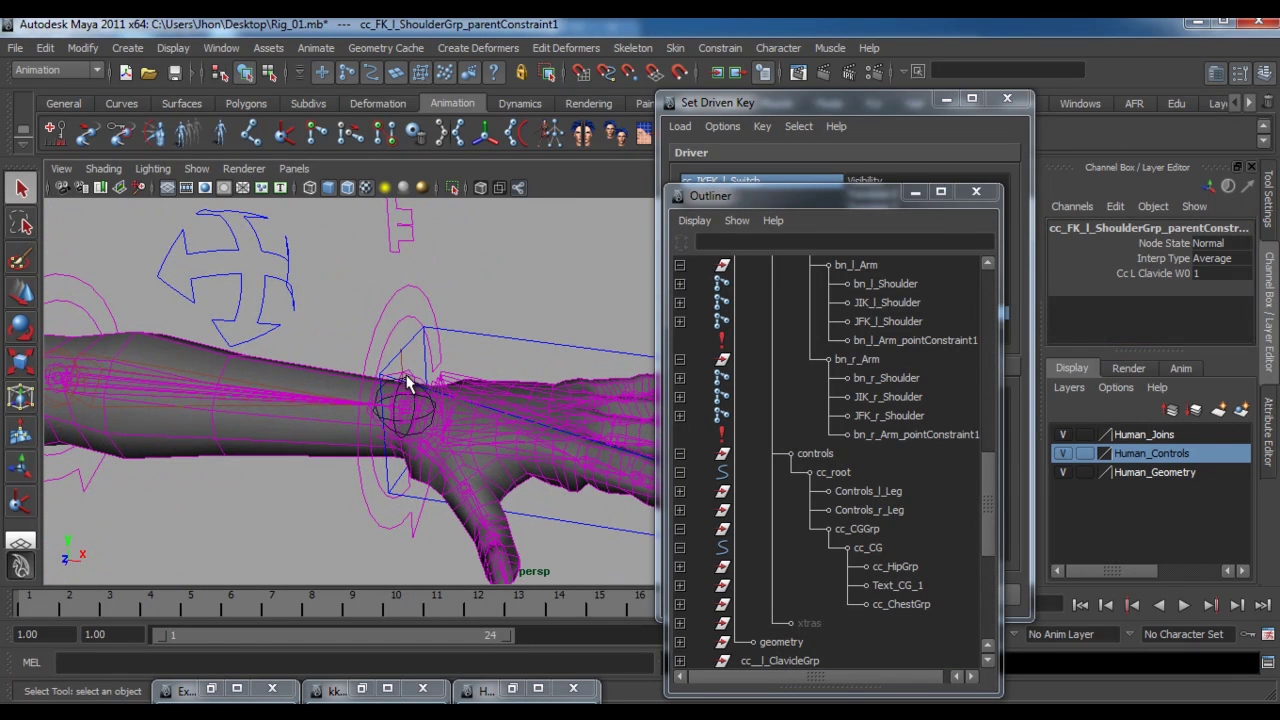
click(410, 370)
key(f)
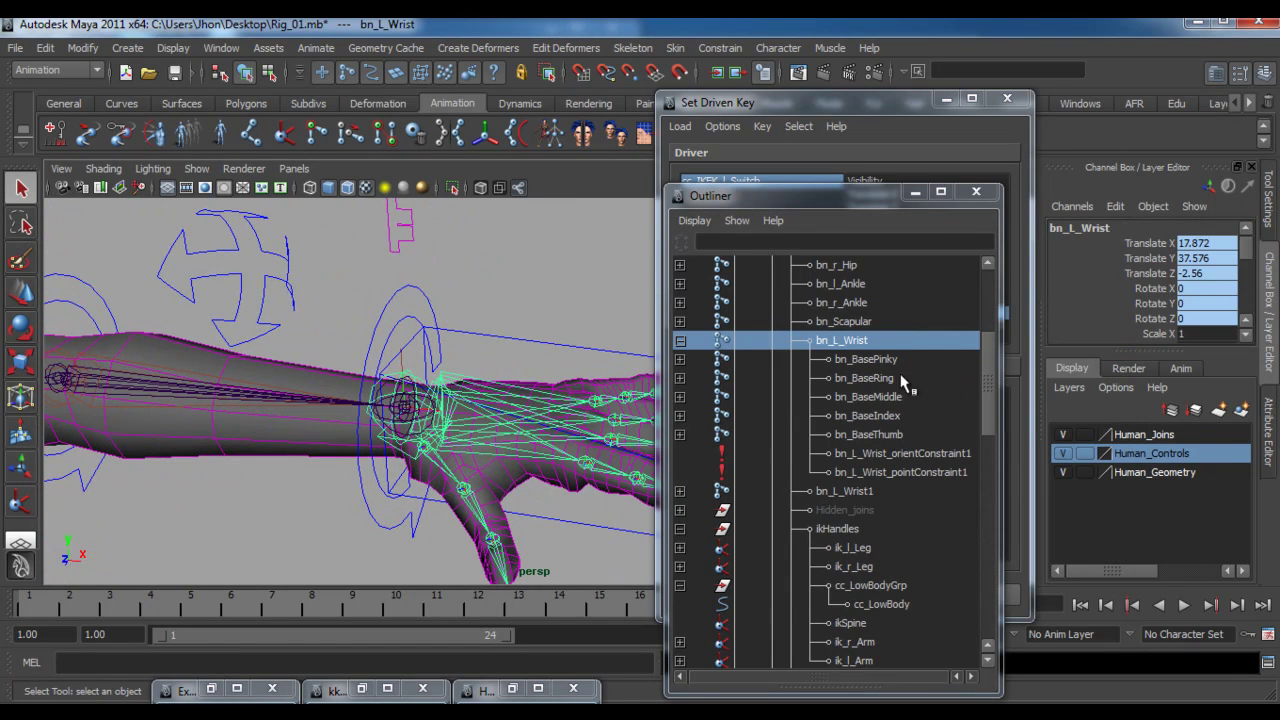
click(908, 471)
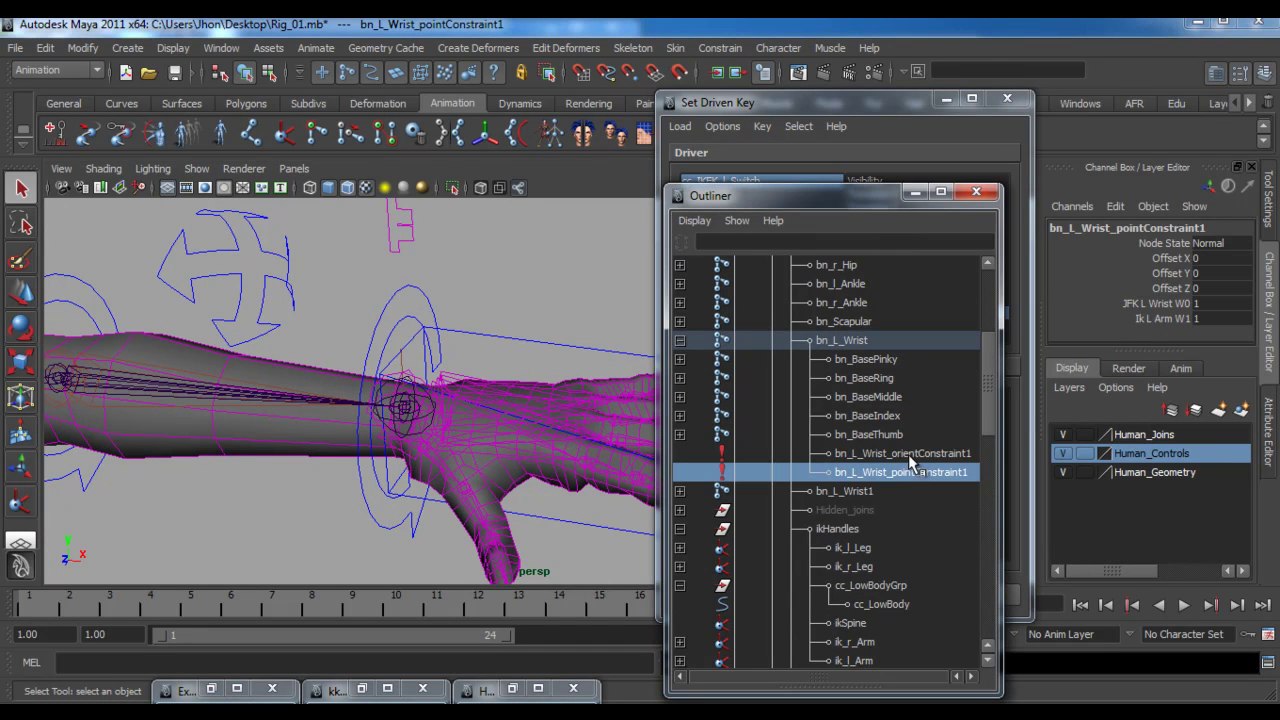
ctrl+click(910, 451)
drag(984, 408, 975, 471)
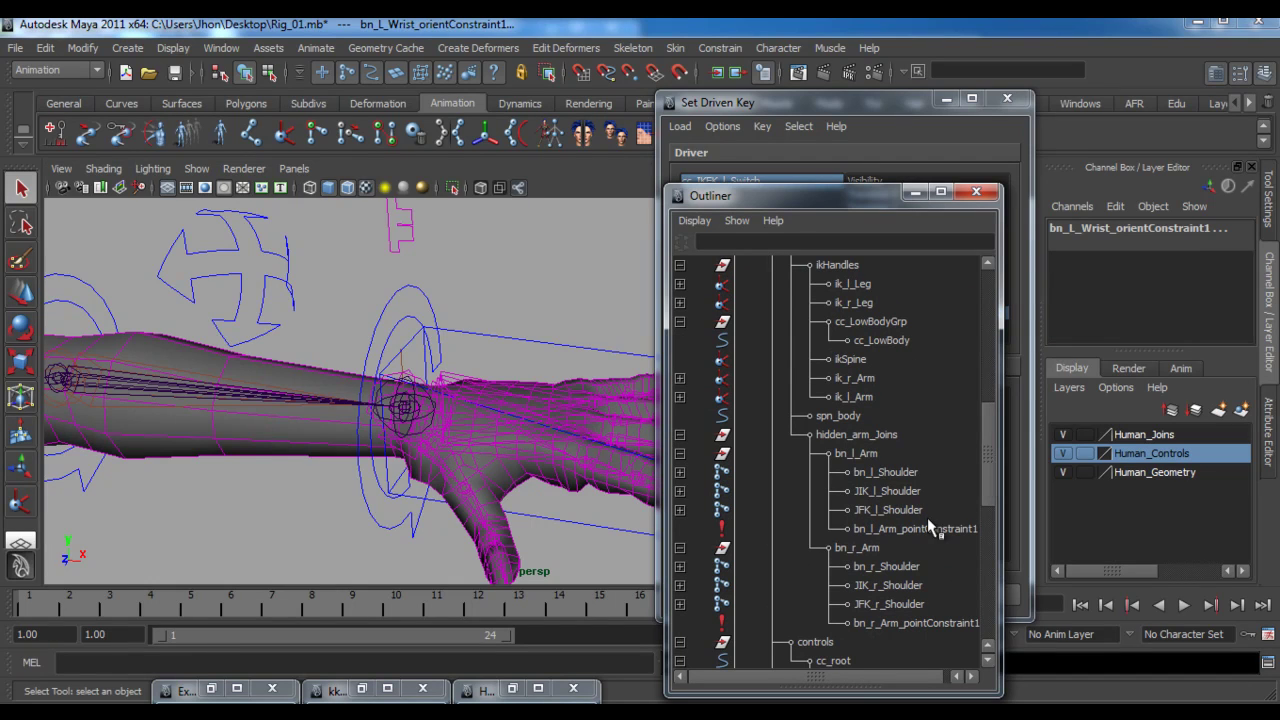
- Pick the bn_l_Shoulder joint and expand its hierarchy in the Outliner down to the constraint under J_l_Wrist
scroll(363, 378, down, 4)
alt+middle_drag(256, 377, 462, 378)
alt+middle_drag(168, 384, 220, 377)
scroll(220, 377, up, 4)
alt+middle_drag(500, 405, 590, 420)
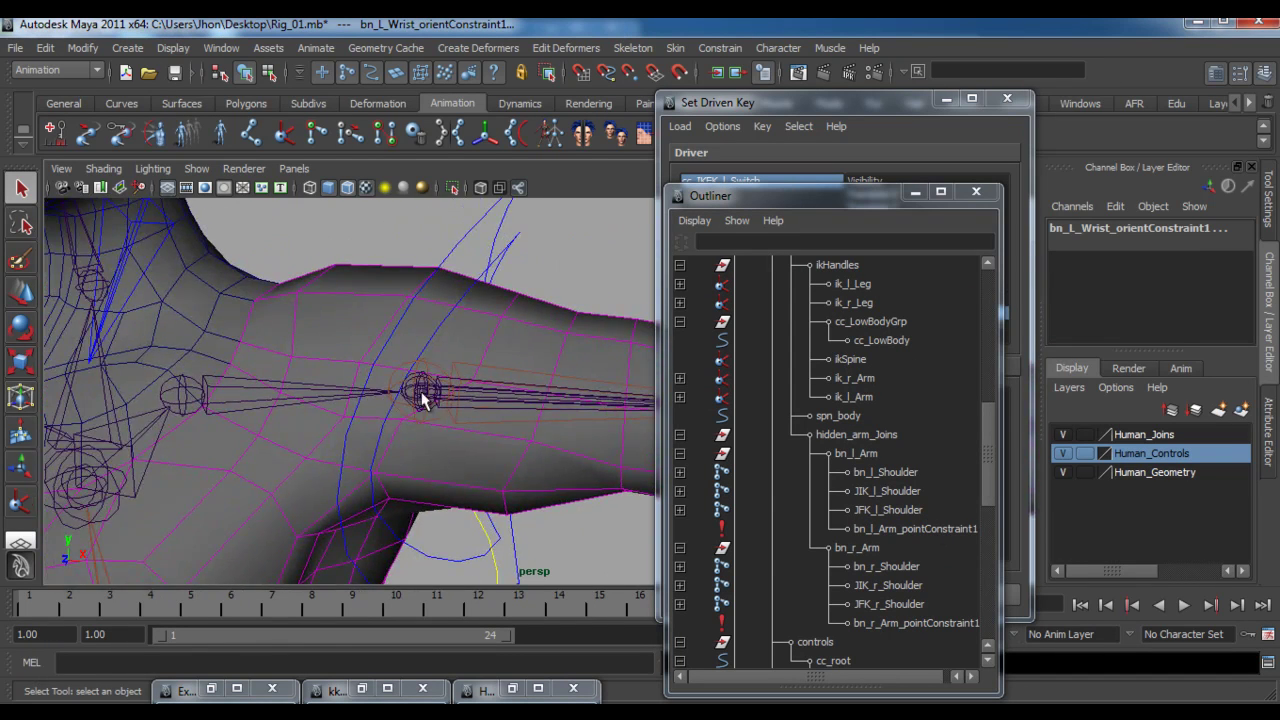
scroll(424, 398, up, 4)
click(419, 391)
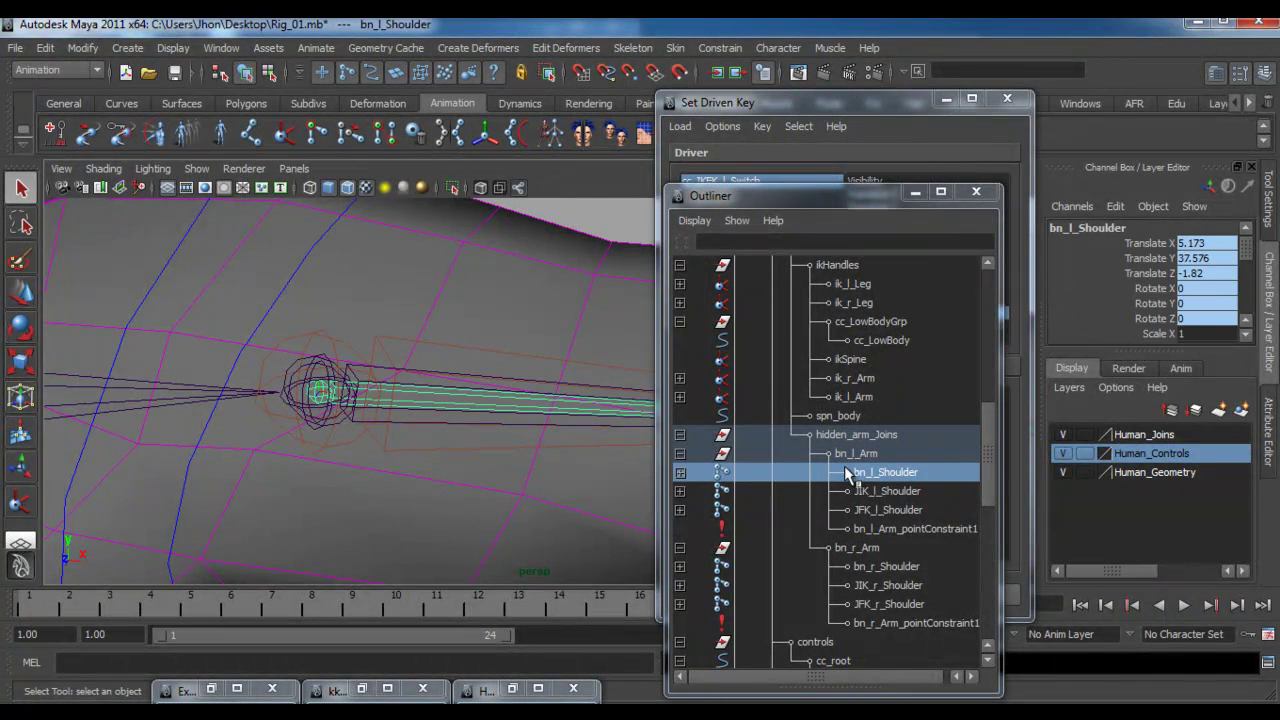
click(680, 473)
click(680, 510)
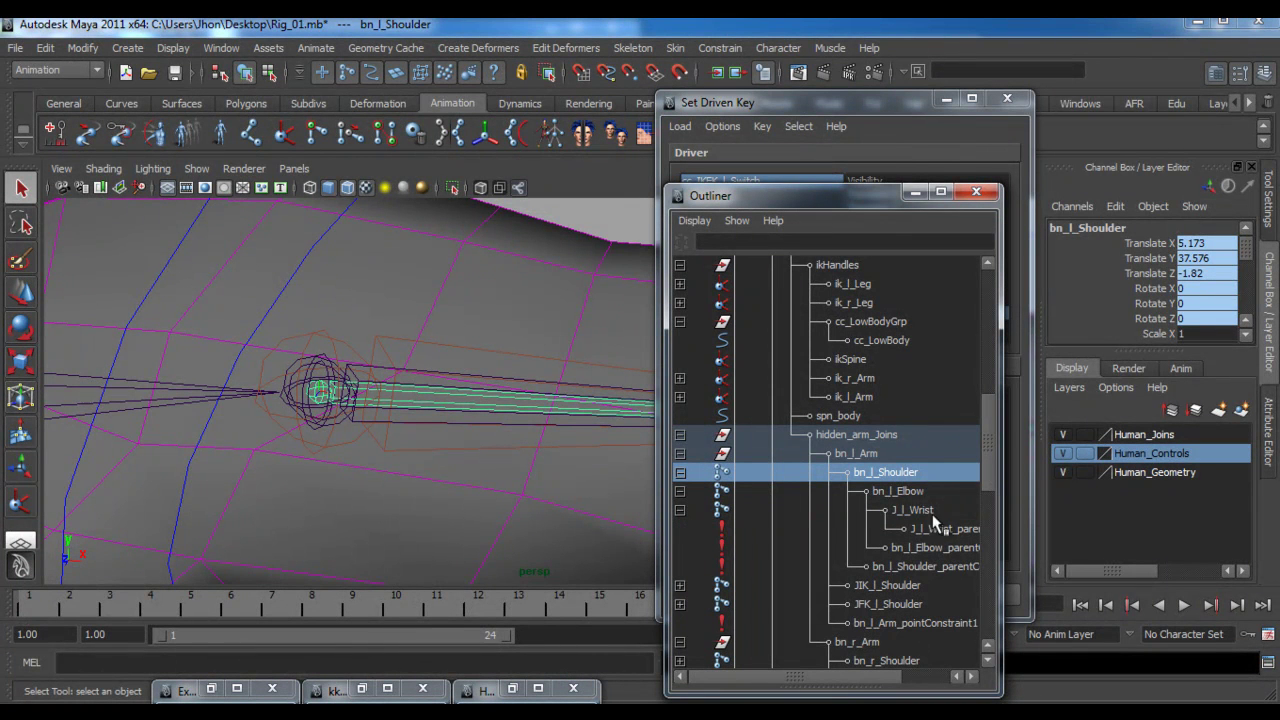
- Select the parent constraints of bn_l_Shoulder, bn_l_Elbow and J_l_Wrist together, with the Outliner widened and placed beside Set Driven Key
click(924, 566)
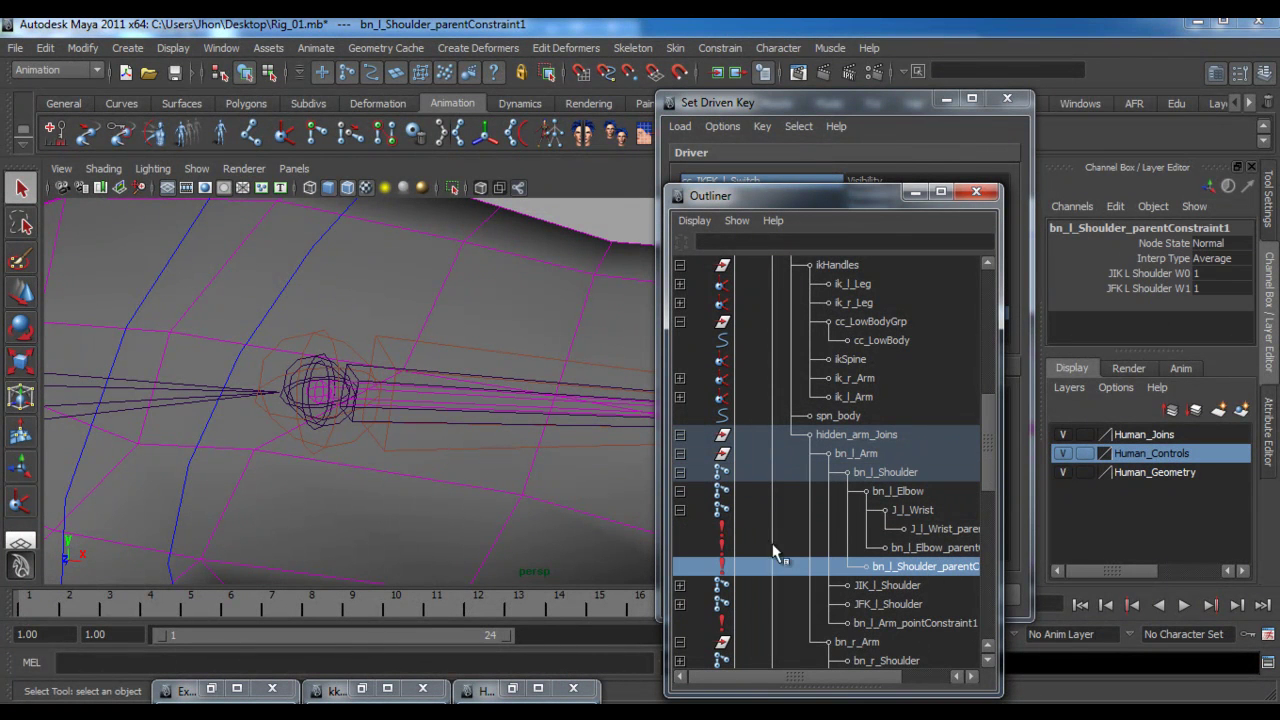
drag(1001, 480, 1136, 480)
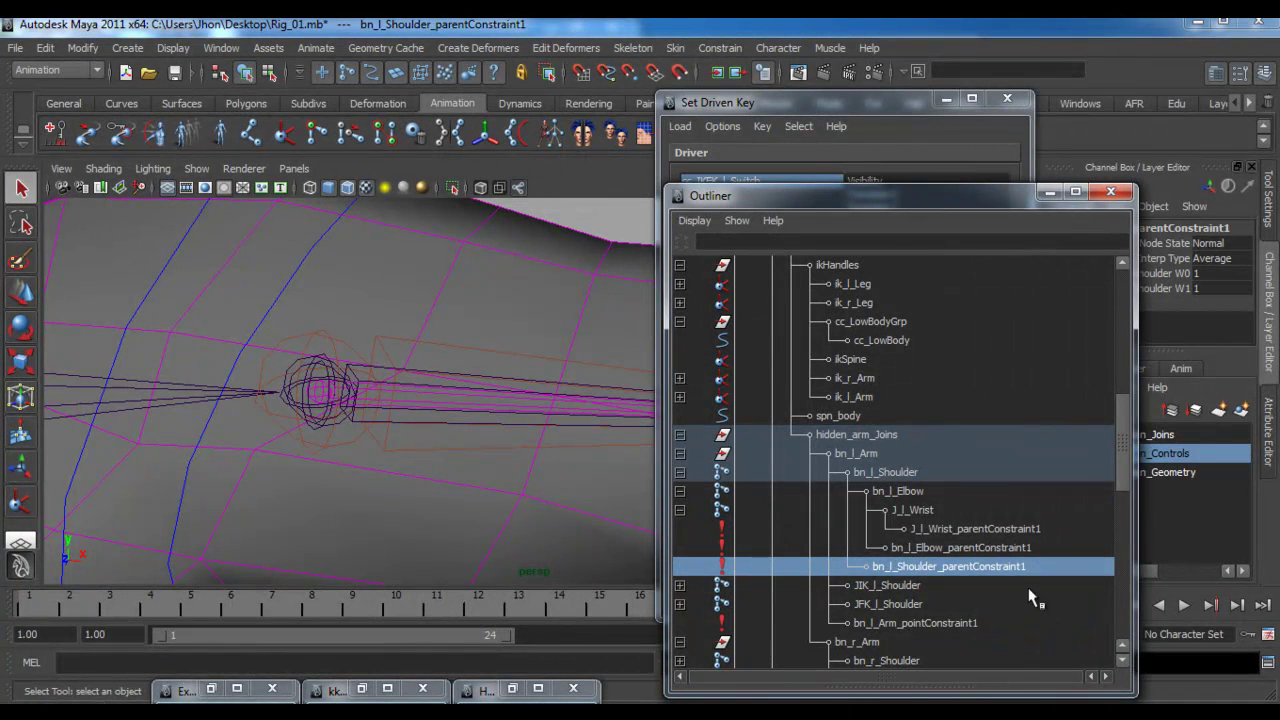
click(999, 548)
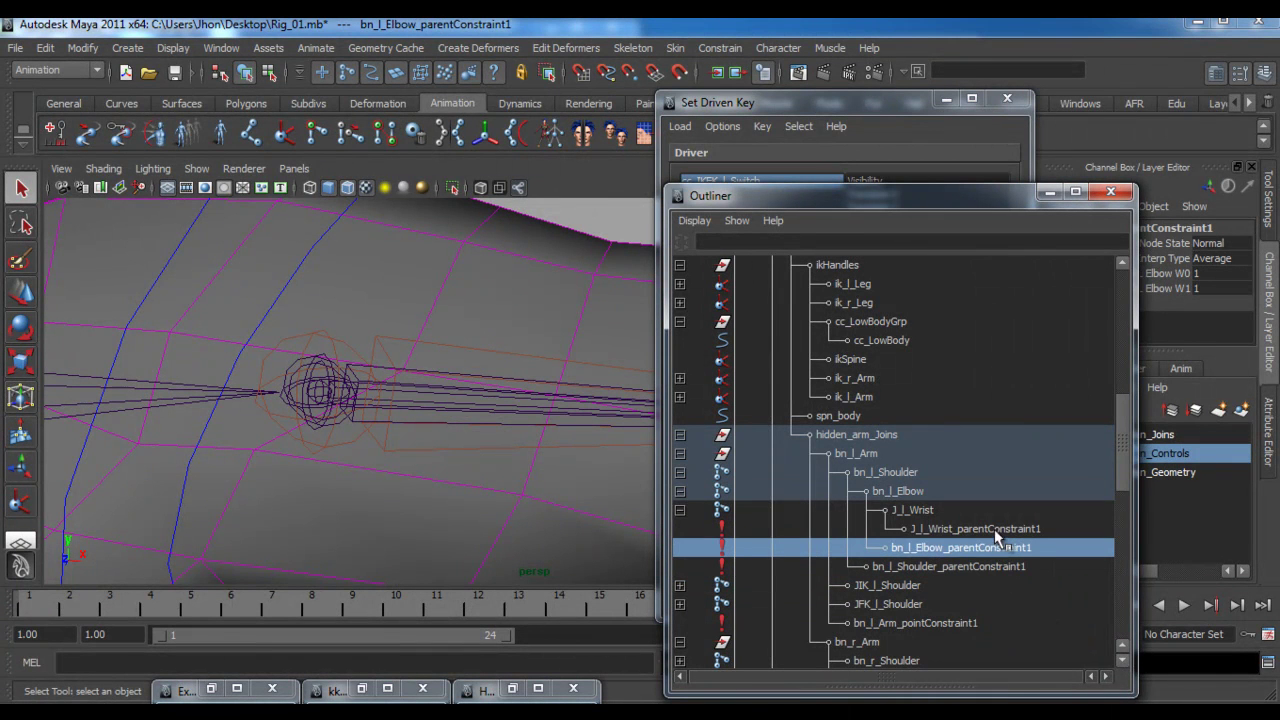
click(996, 530)
drag(901, 198, 329, 153)
ctrl+click(378, 522)
ctrl+click(420, 502)
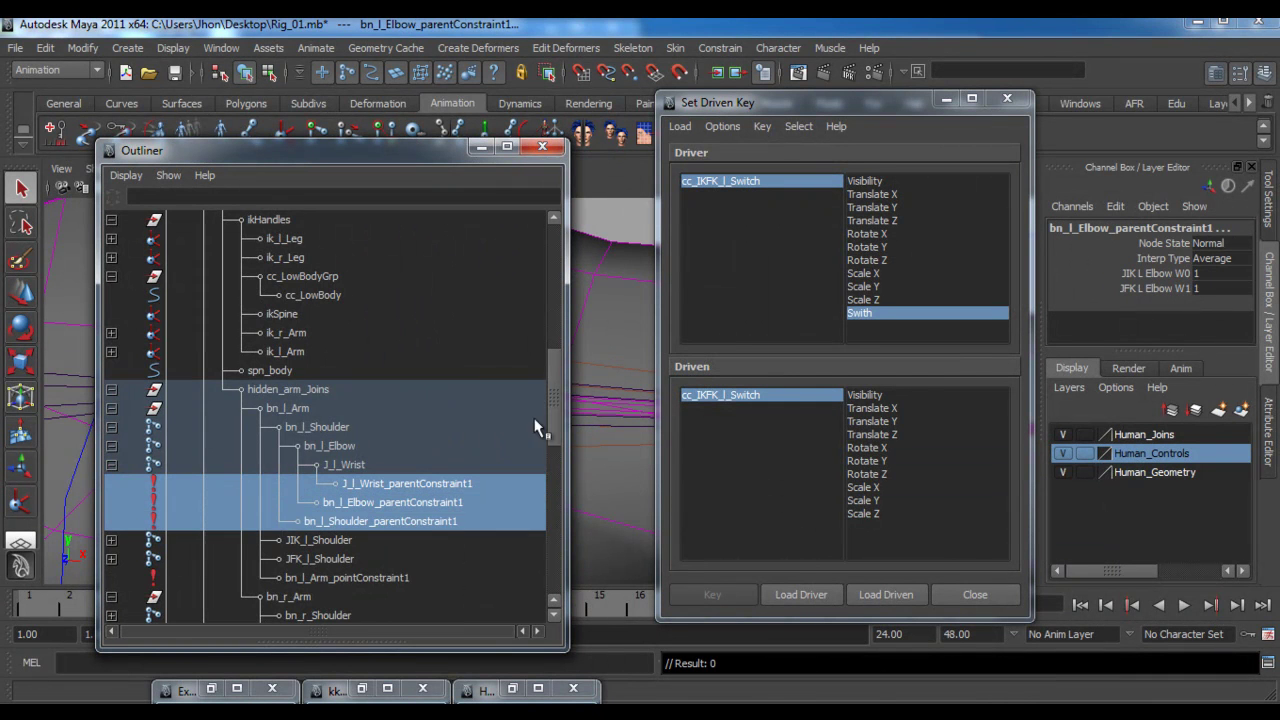
- Add the bn_L_Wrist orient and point constraints to the selection and load all five constraints as driven objects
drag(555, 399, 543, 536)
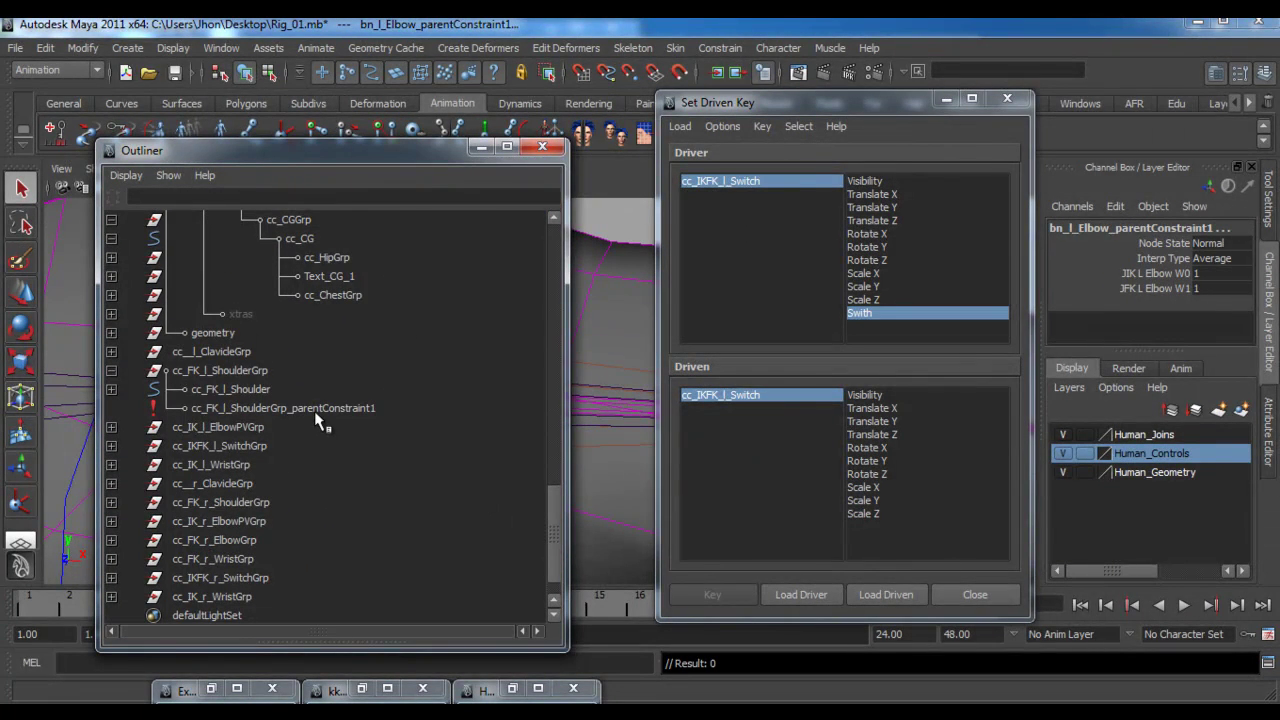
drag(850, 102, 1118, 413)
key(f)
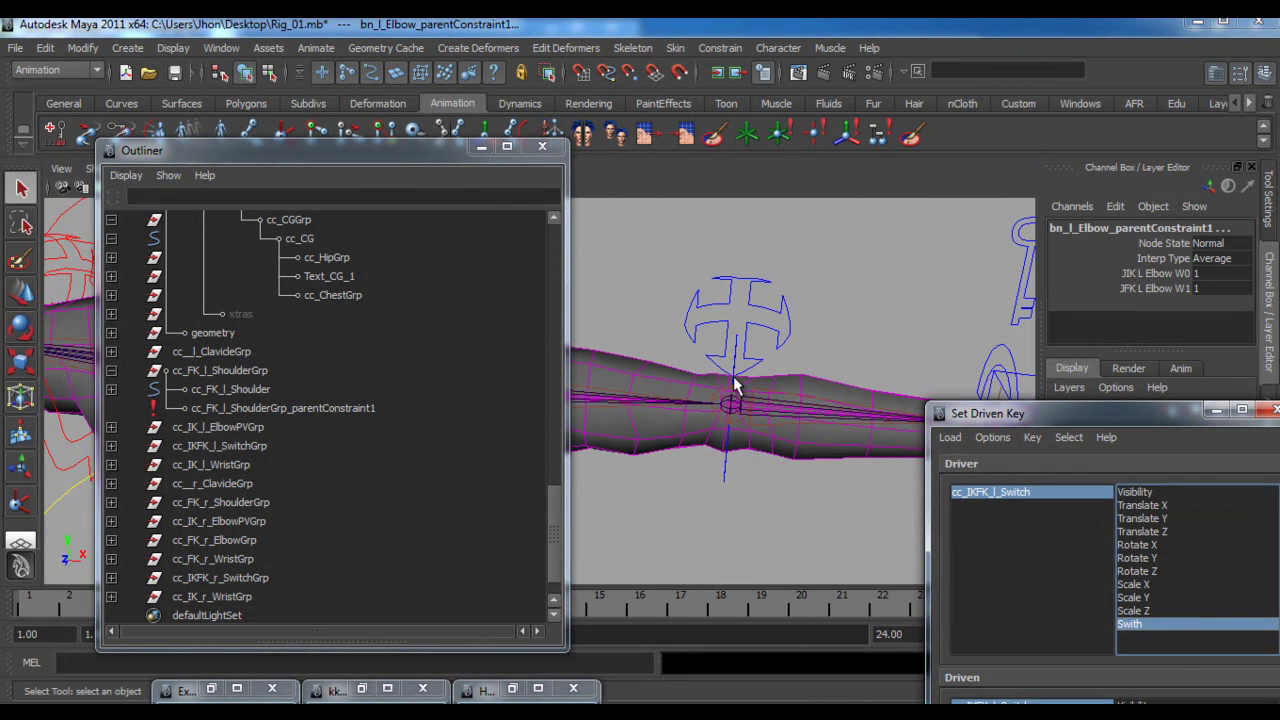
alt+drag(618, 370, 660, 503)
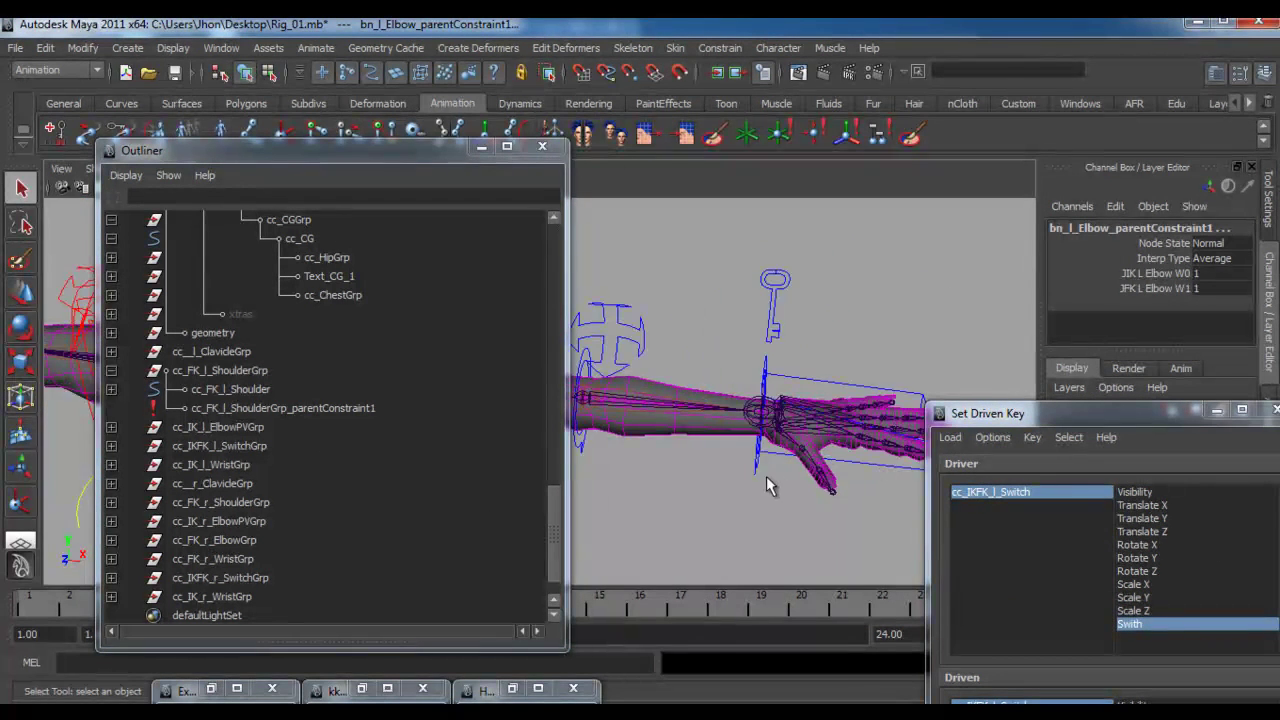
drag(556, 518, 561, 335)
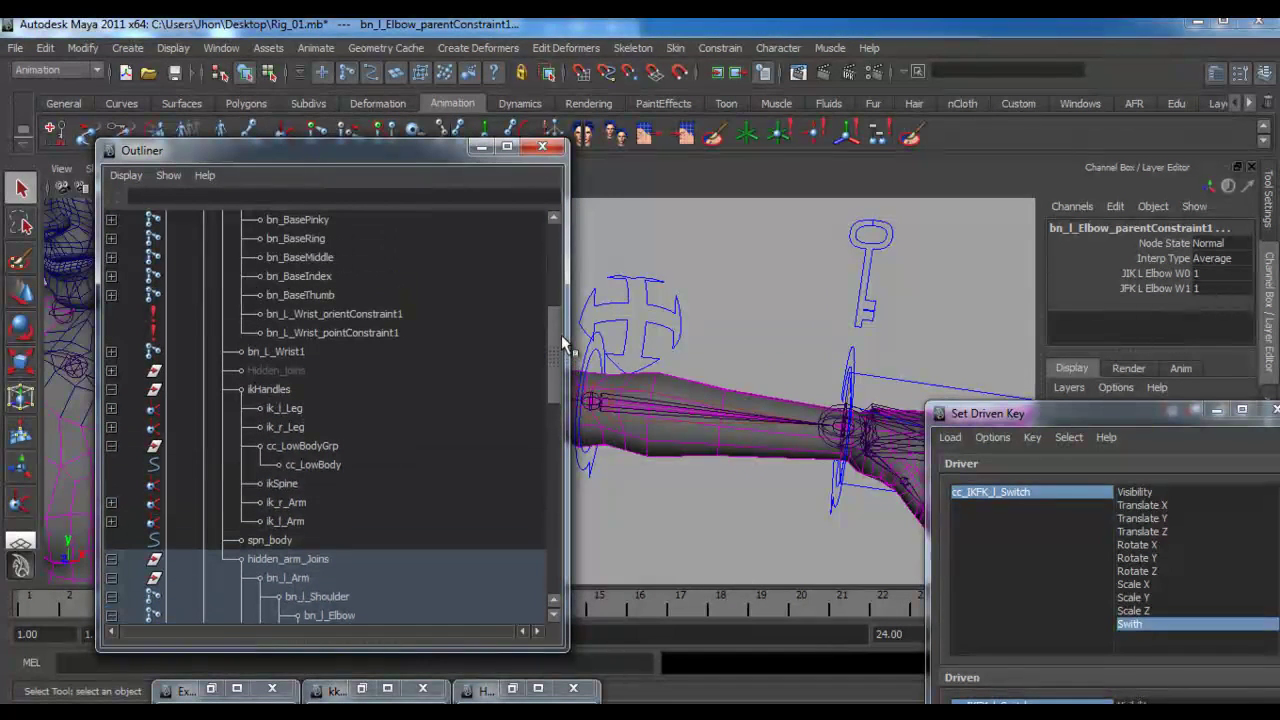
click(364, 316)
ctrl+click(364, 334)
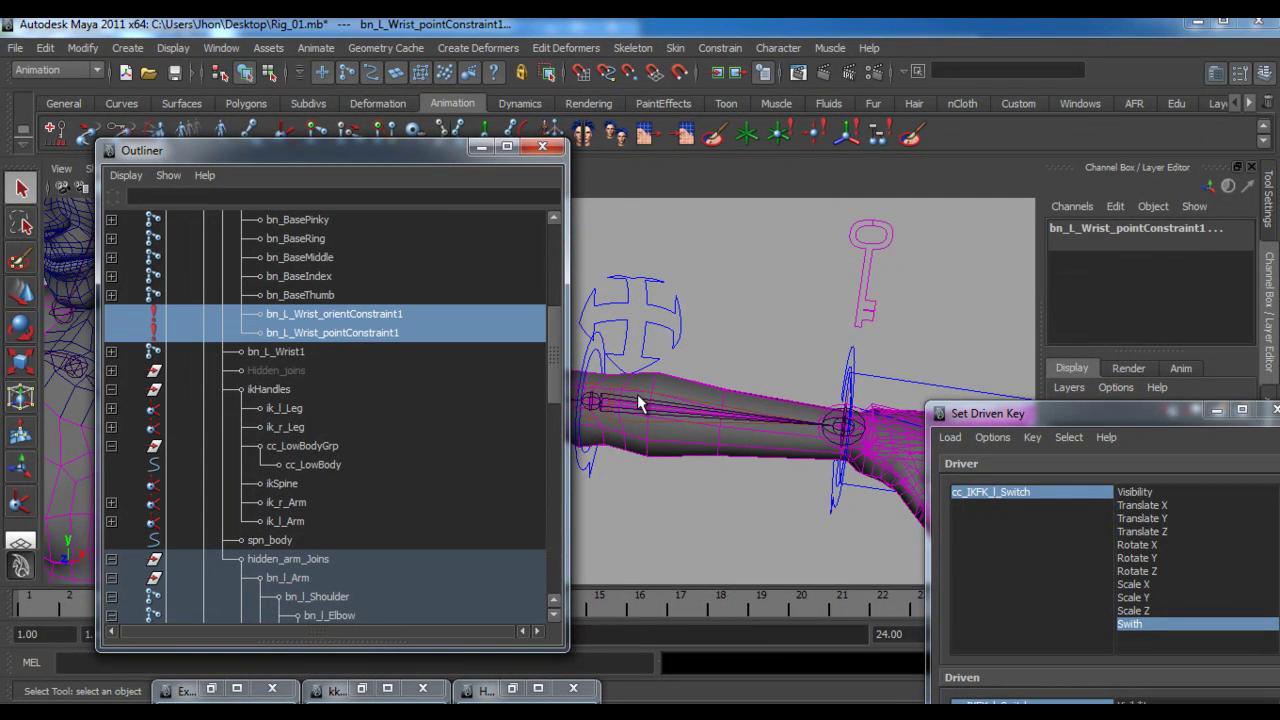
key(f)
drag(1044, 416, 621, 108)
click(704, 598)
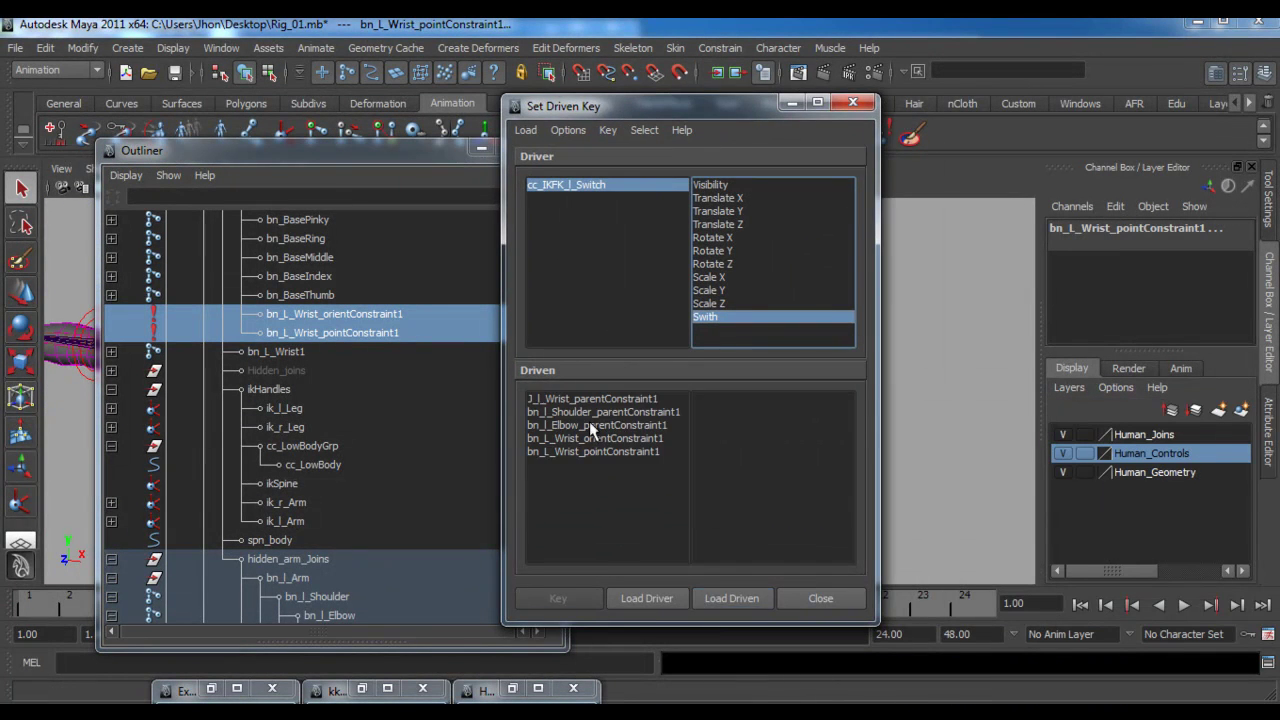
- Minimize the Outliner and arrange the Set Driven Key window so the left arm is in view
click(481, 151)
alt+middle_drag(343, 428, 150, 438)
drag(620, 108, 868, 124)
alt+drag(625, 368, 560, 382)
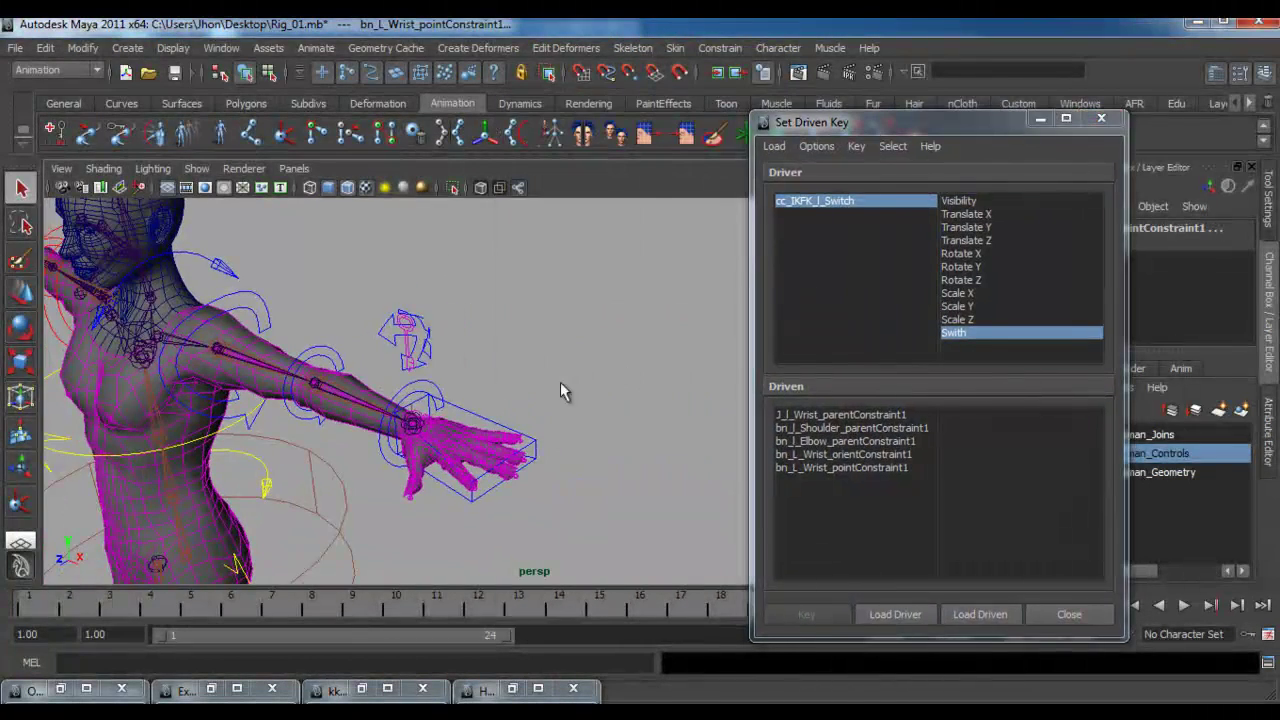
- Choose JIK L Wrist W0 and JFK L Wrist W1 of J_l_Wrist_parentConstraint1 as the driven attributes, keeping the channel values in view
click(845, 415)
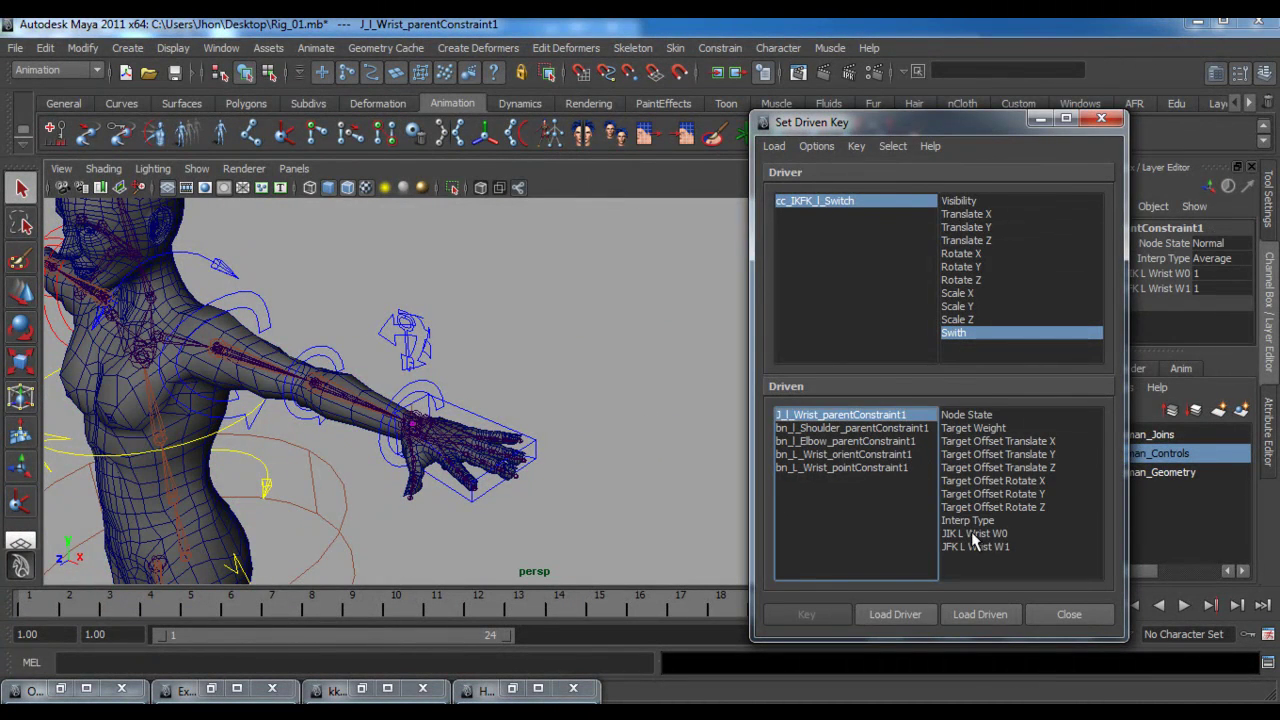
click(973, 534)
click(967, 547)
drag(940, 124, 789, 111)
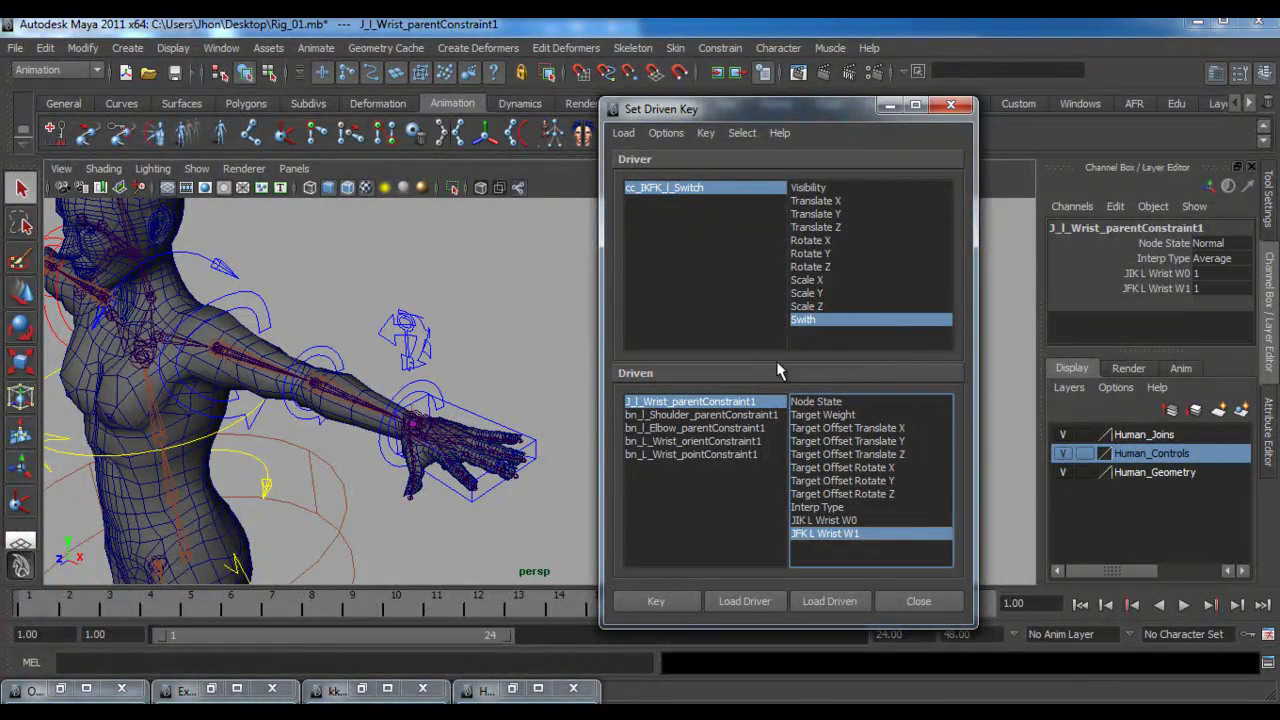
click(737, 195)
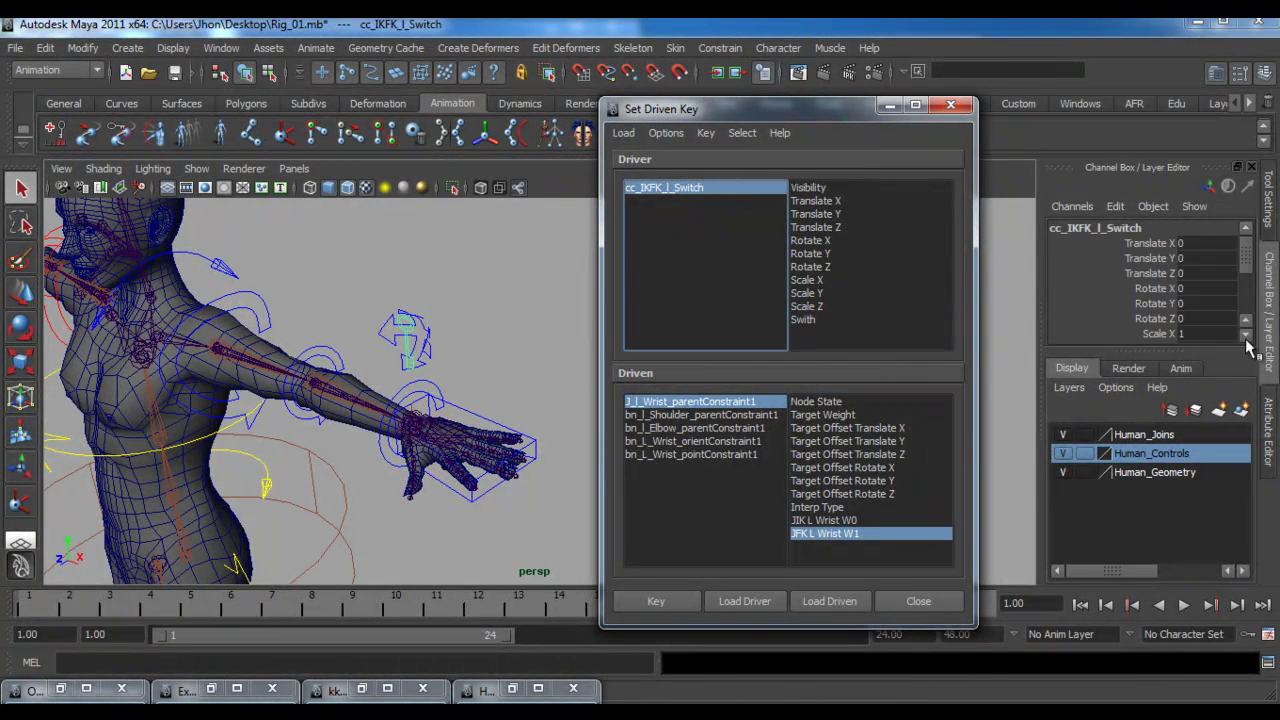
scroll(1210, 300, down, 3)
click(705, 401)
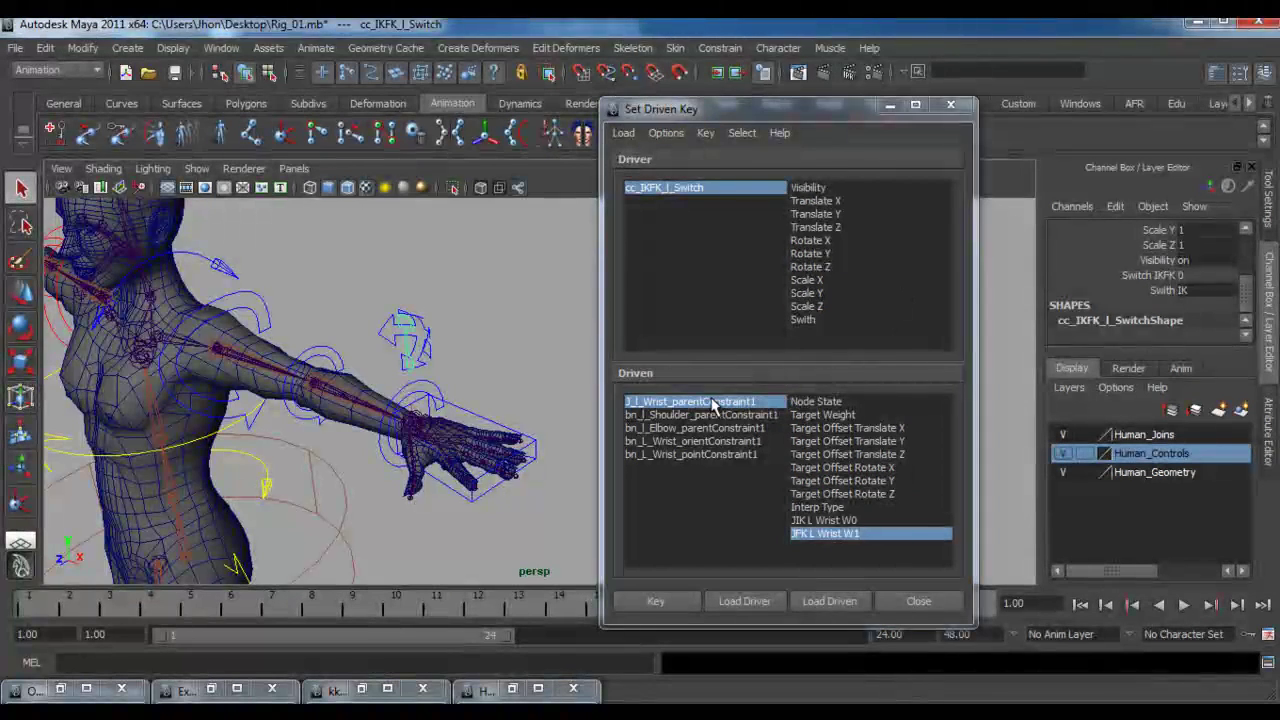
drag(848, 520, 848, 533)
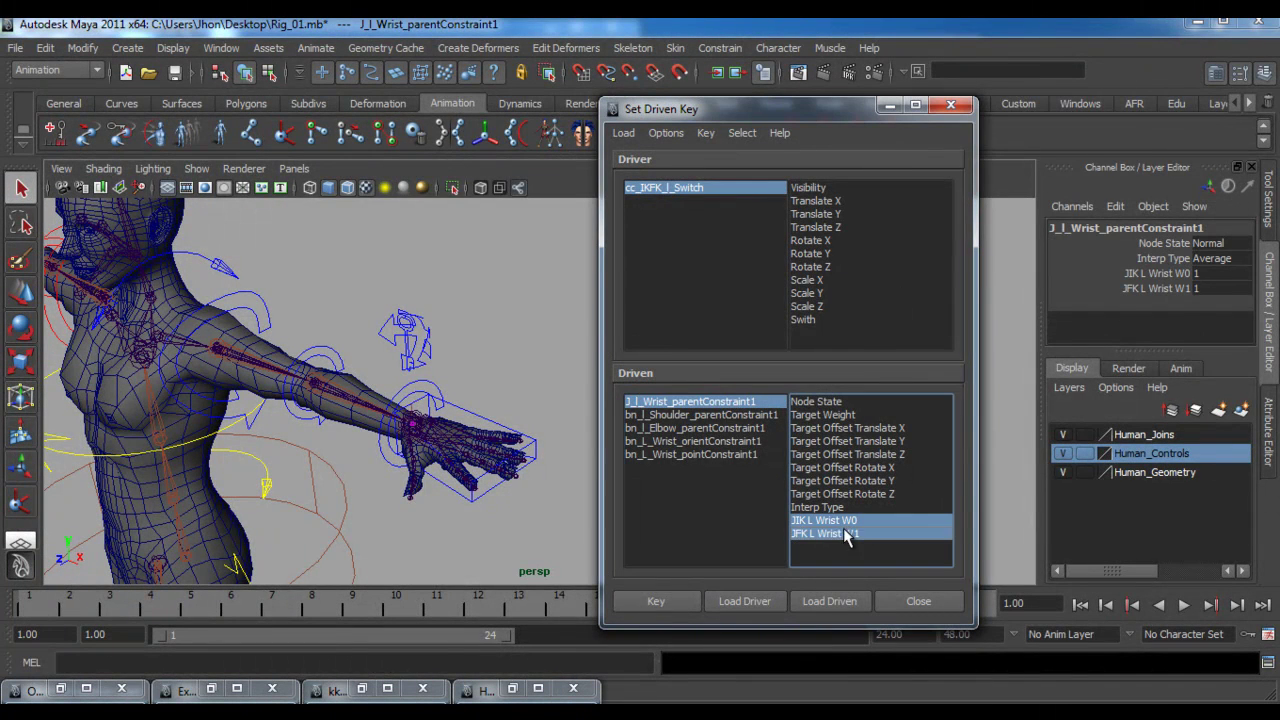
drag(730, 404, 726, 457)
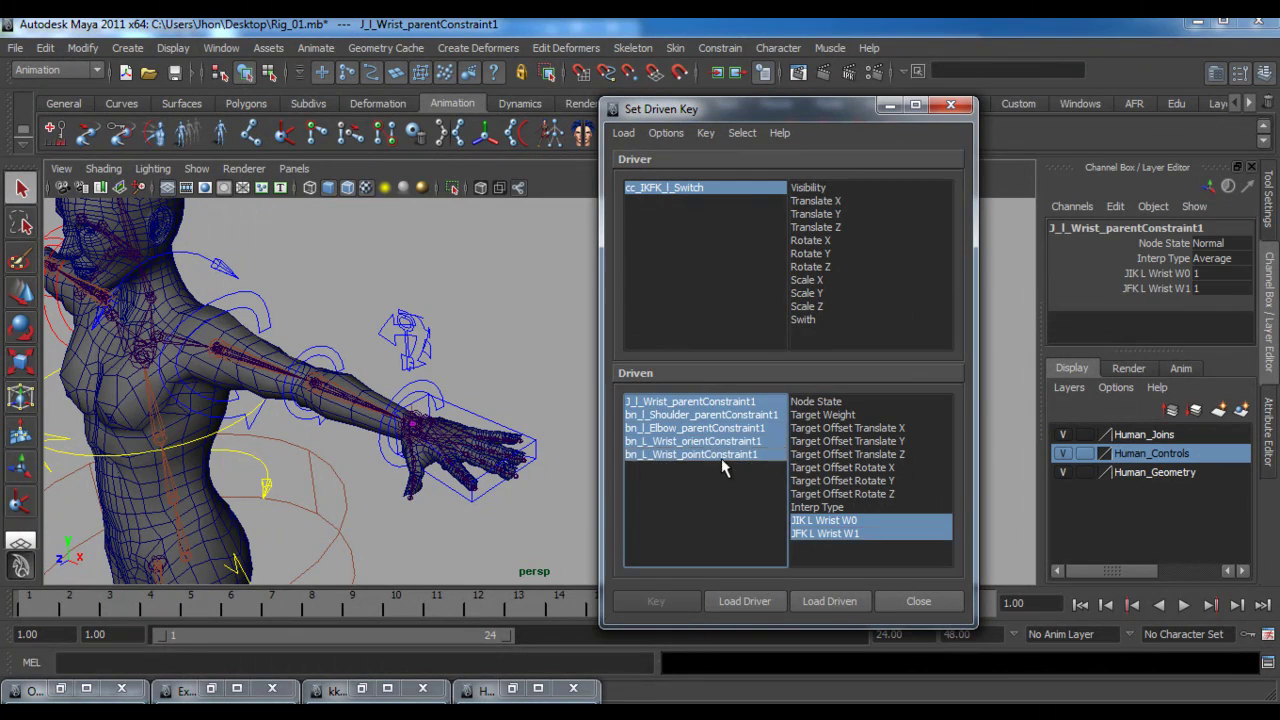
click(712, 402)
drag(827, 521, 827, 534)
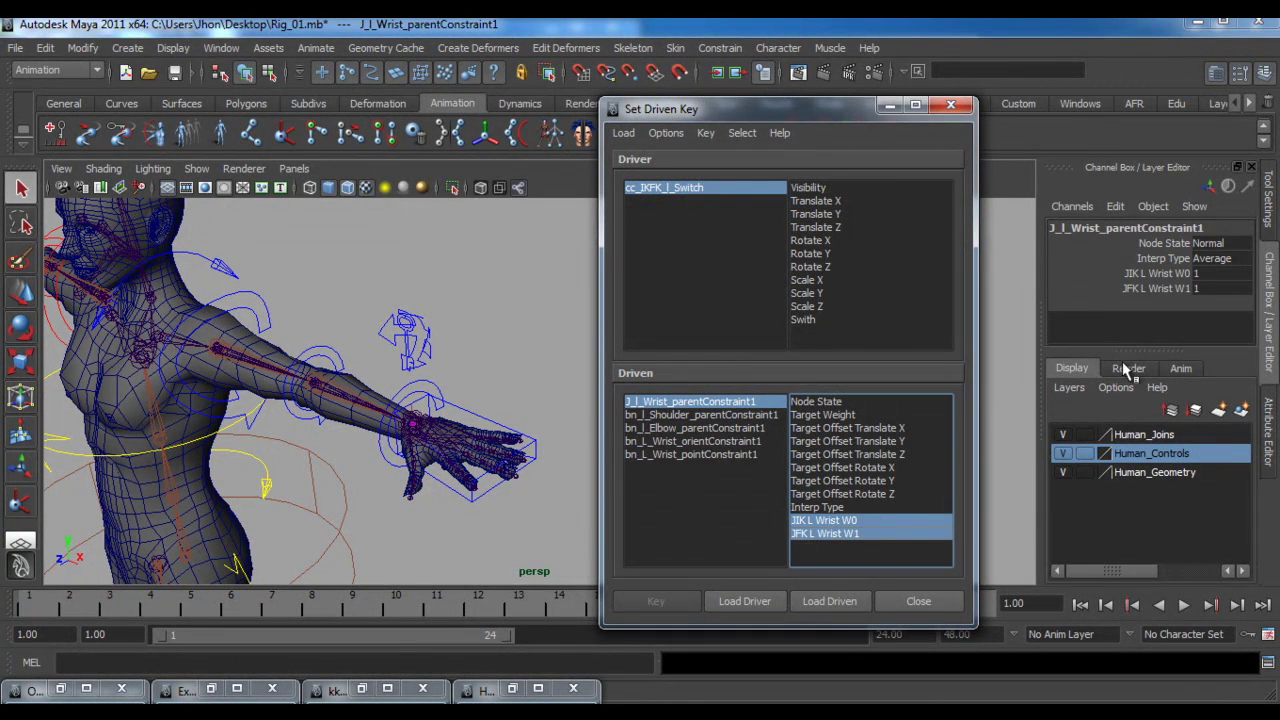
- Set JFK L Wrist W1 to 0 and key both wrist weights with Swith as the driver attribute
click(1211, 288)
key(Return)
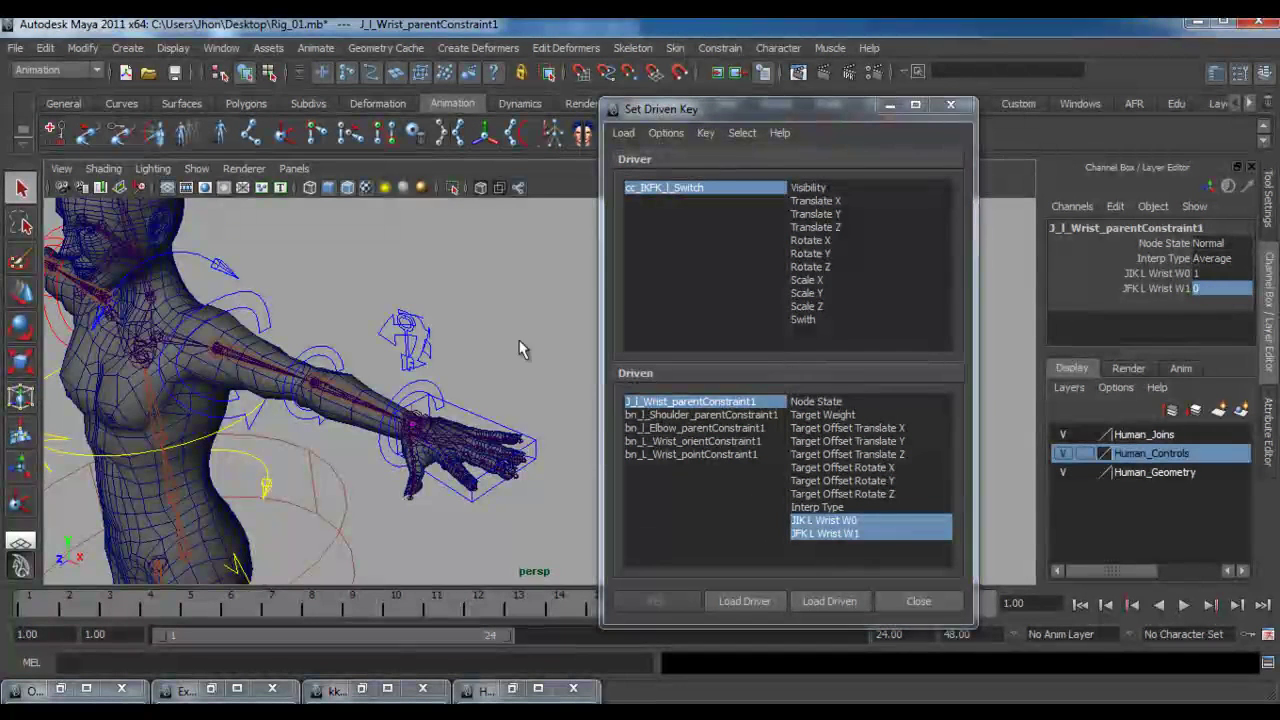
click(805, 321)
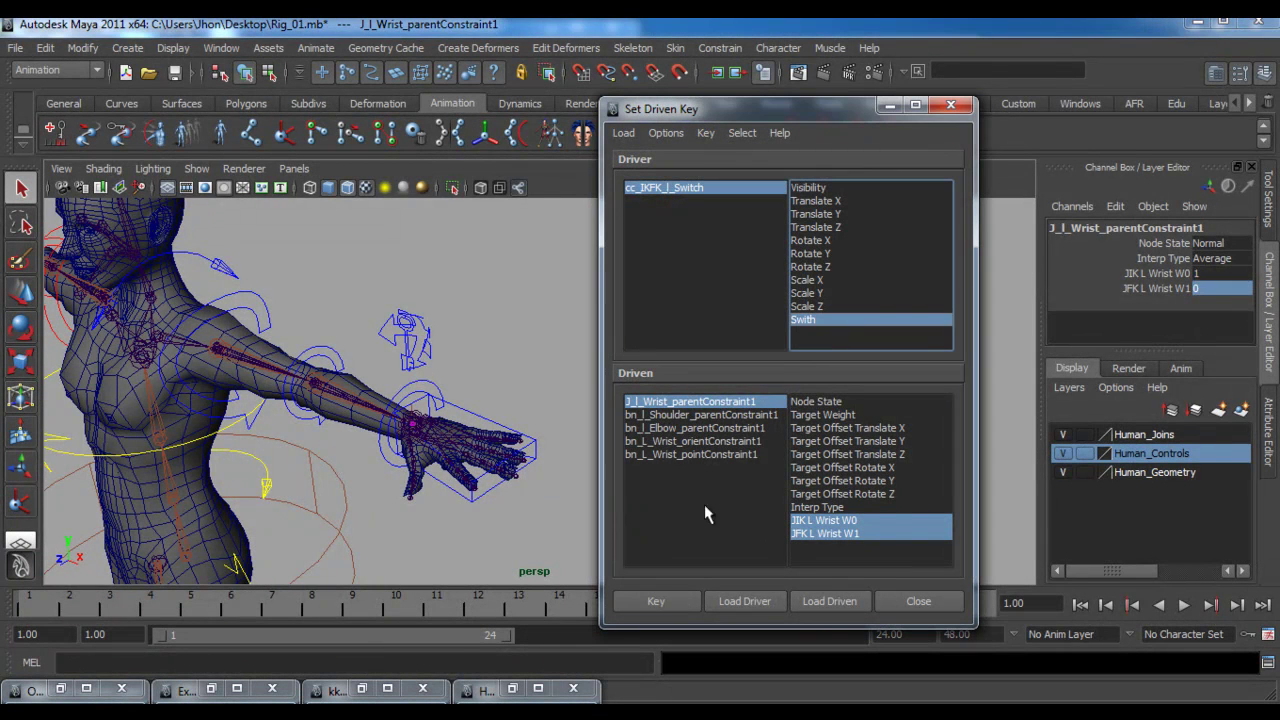
click(656, 601)
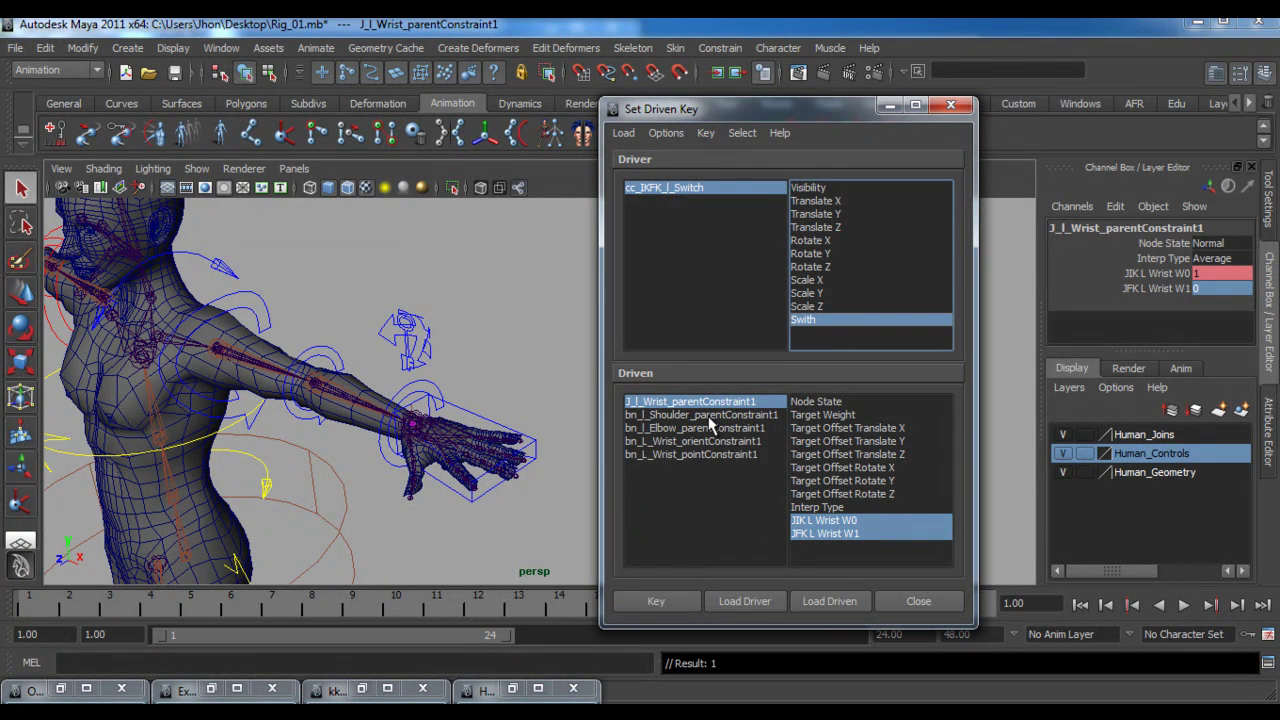
- Set JFK L Shoulder W1 of bn_l_Shoulder_parentConstraint1 to 0 and key both shoulder weights against the Swith attribute
click(705, 414)
drag(827, 521, 827, 534)
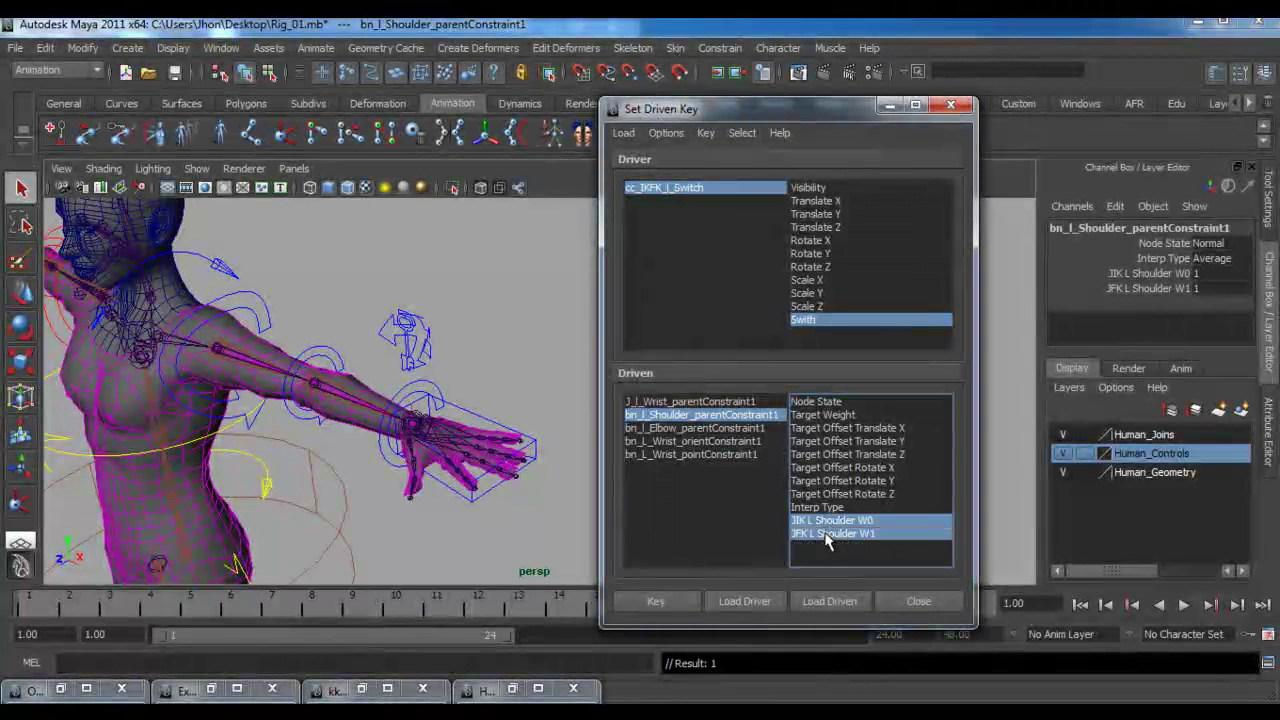
click(1198, 288)
text(0)
key(Return)
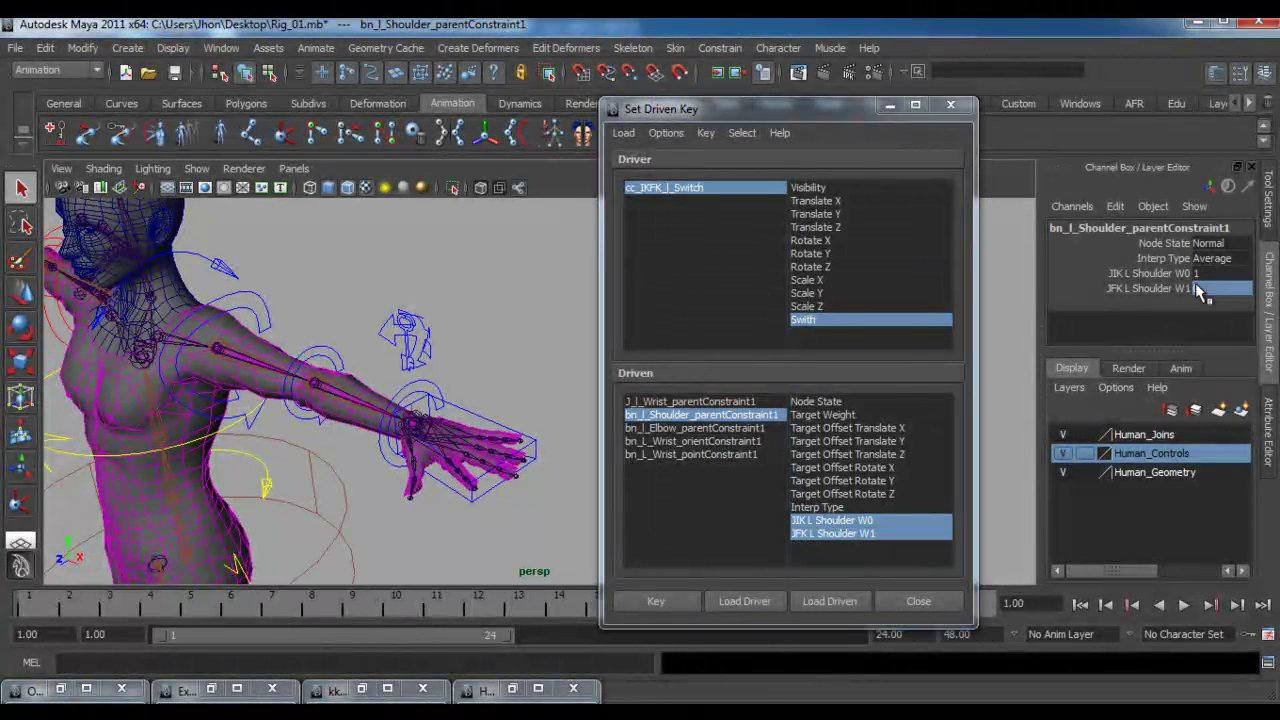
click(655, 601)
- Set JFK L Elbow W1 of bn_l_Elbow_parentConstraint1 to 0 and key both elbow weights against Swith
click(712, 427)
drag(826, 521, 828, 535)
click(1211, 287)
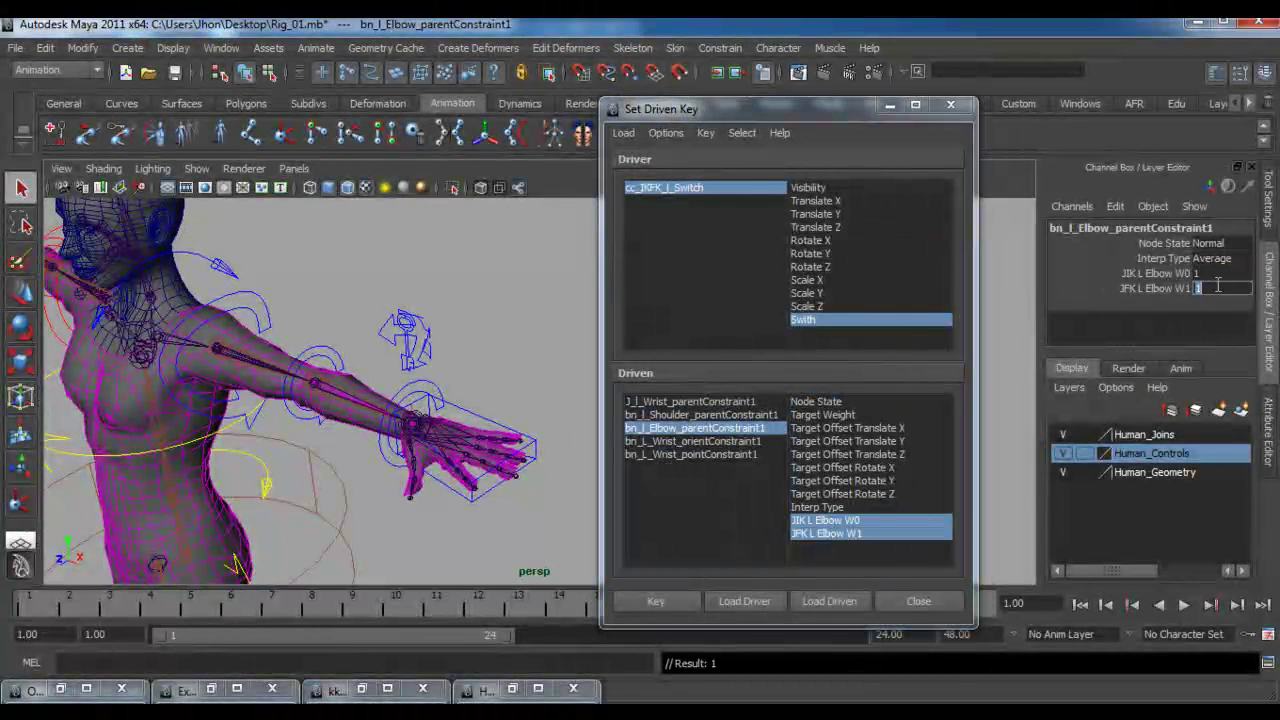
text(0)
key(Return)
click(655, 601)
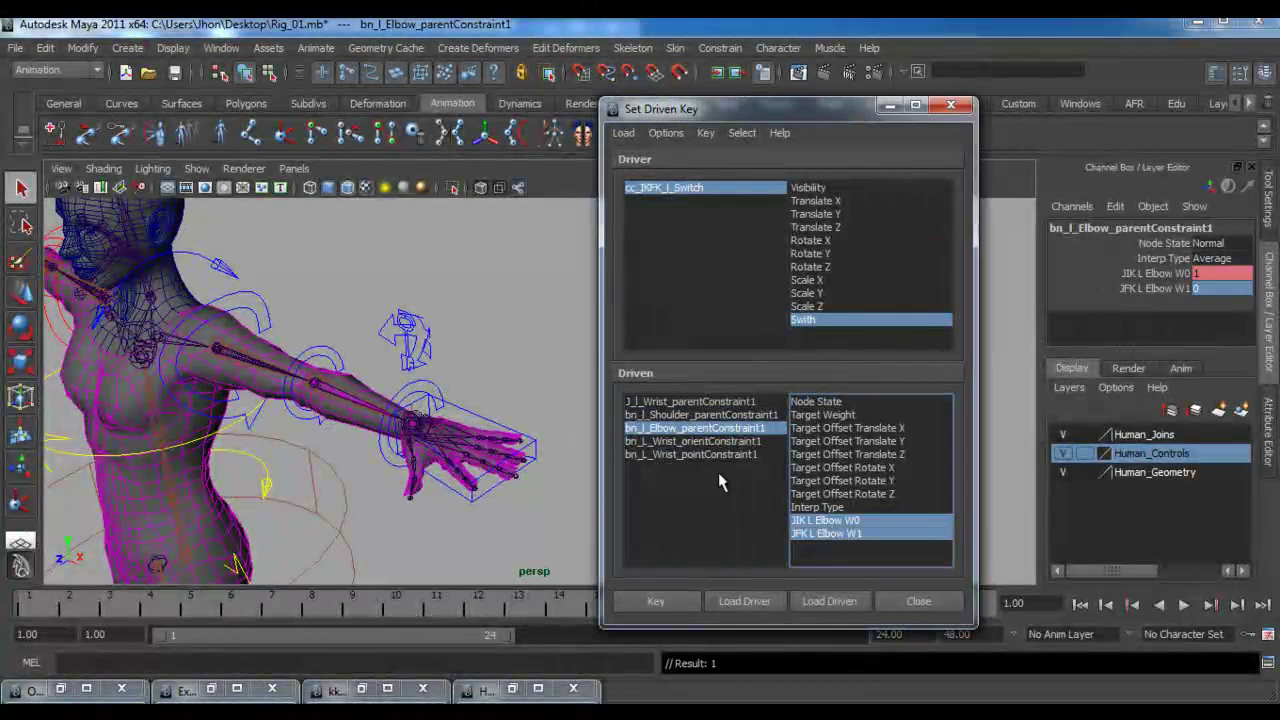
- Set Cc FK L Wrist W0 of bn_L_Wrist_orientConstraint1 to 0 and key both of its weights against Swith
click(731, 441)
drag(828, 481, 857, 494)
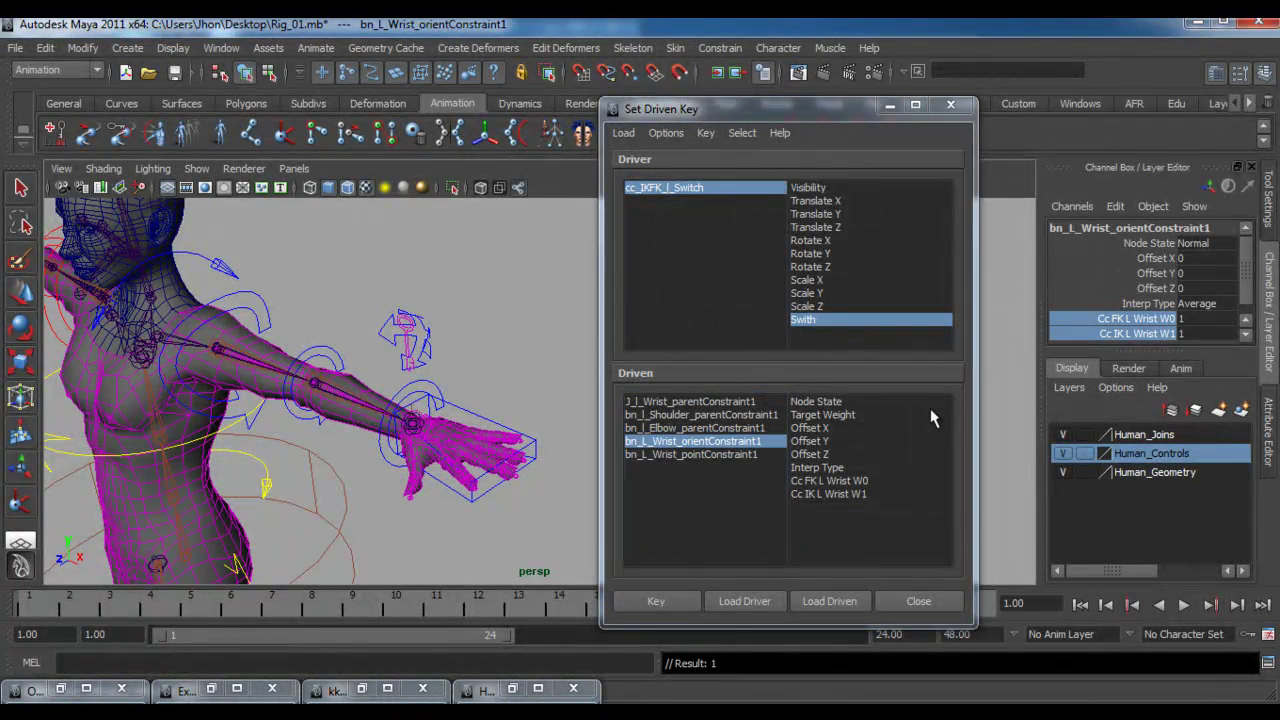
click(1199, 334)
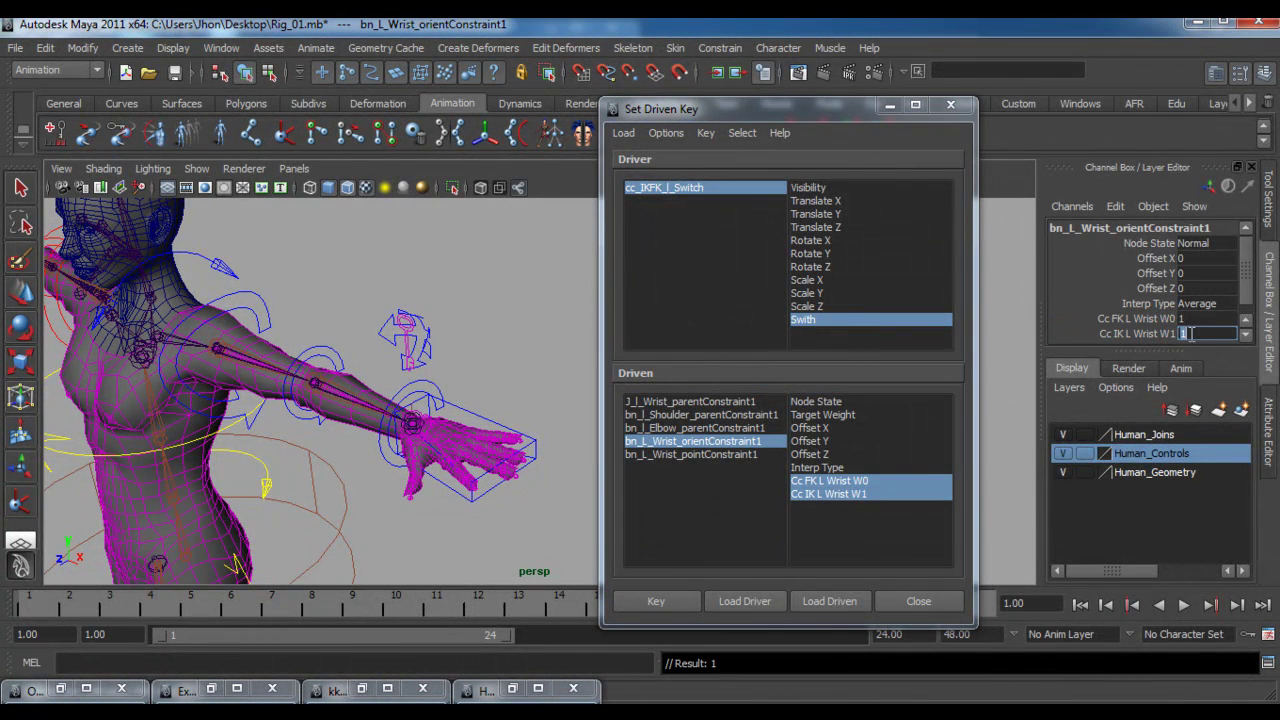
click(1192, 319)
text(0)
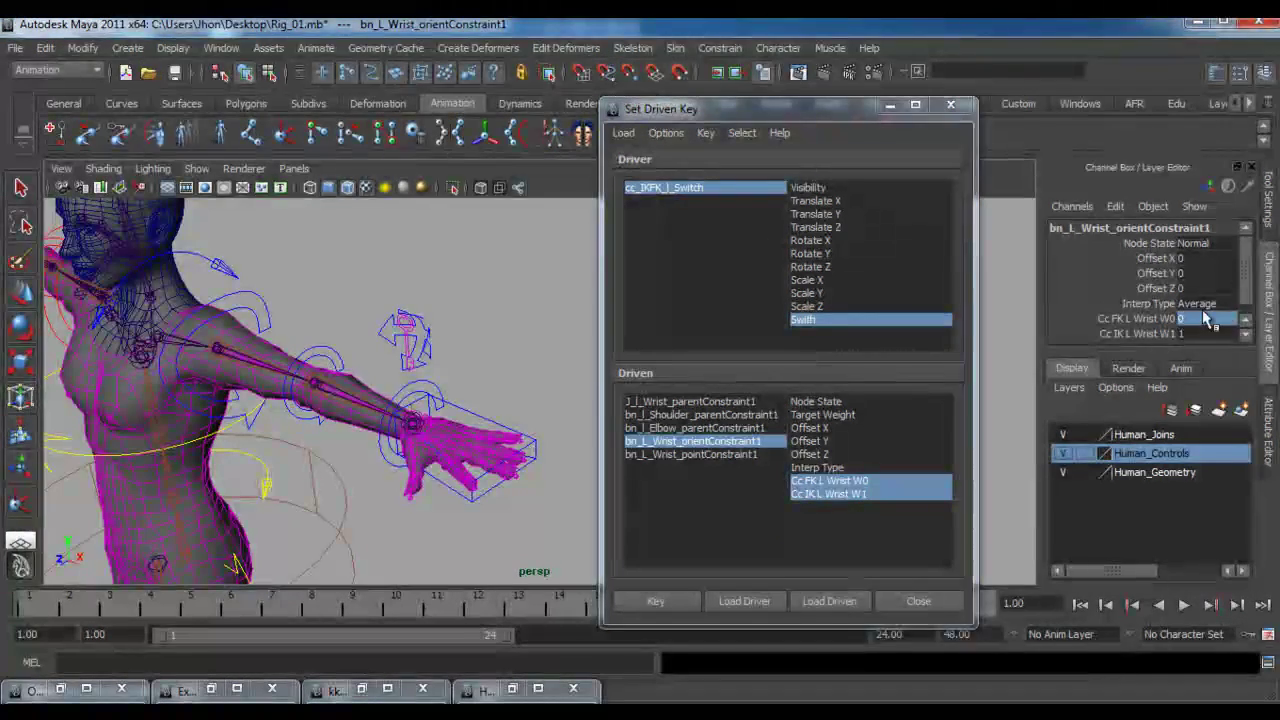
click(656, 601)
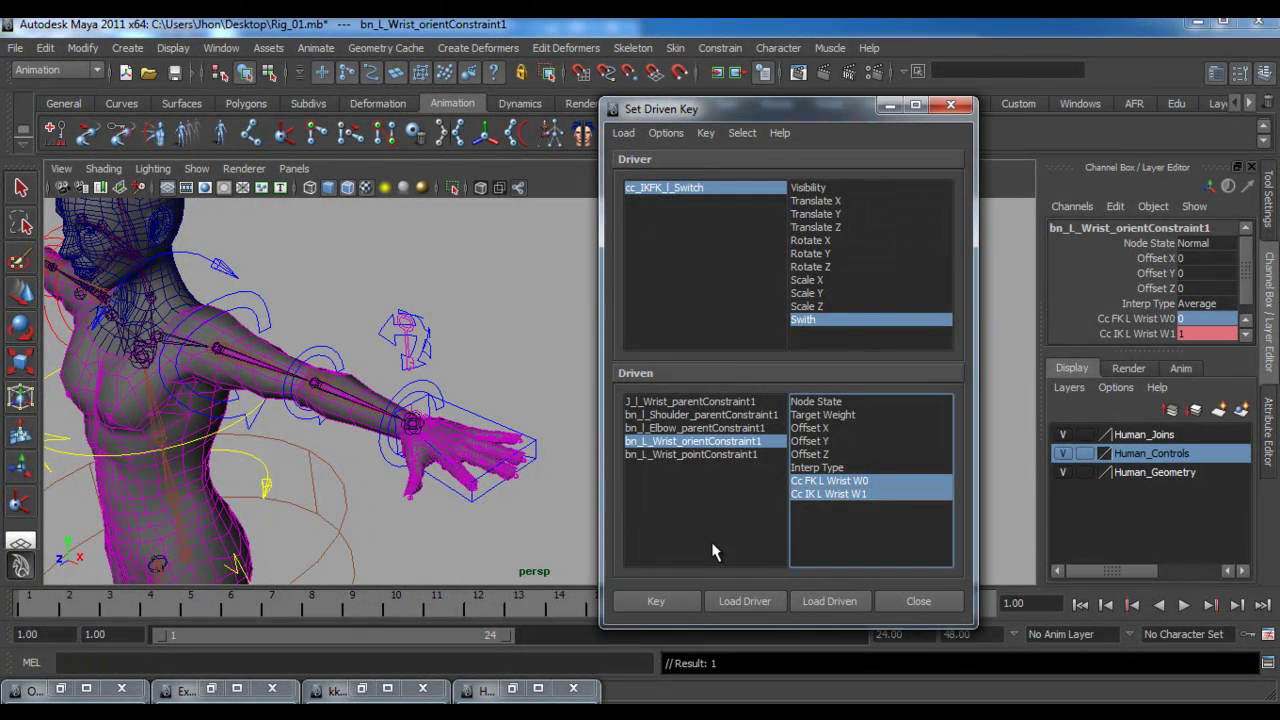
- Set JFK L Wrist W0 of bn_L_Wrist_pointConstraint1 to 0 and key it together with Ik L Arm W1
click(733, 454)
drag(850, 467, 903, 480)
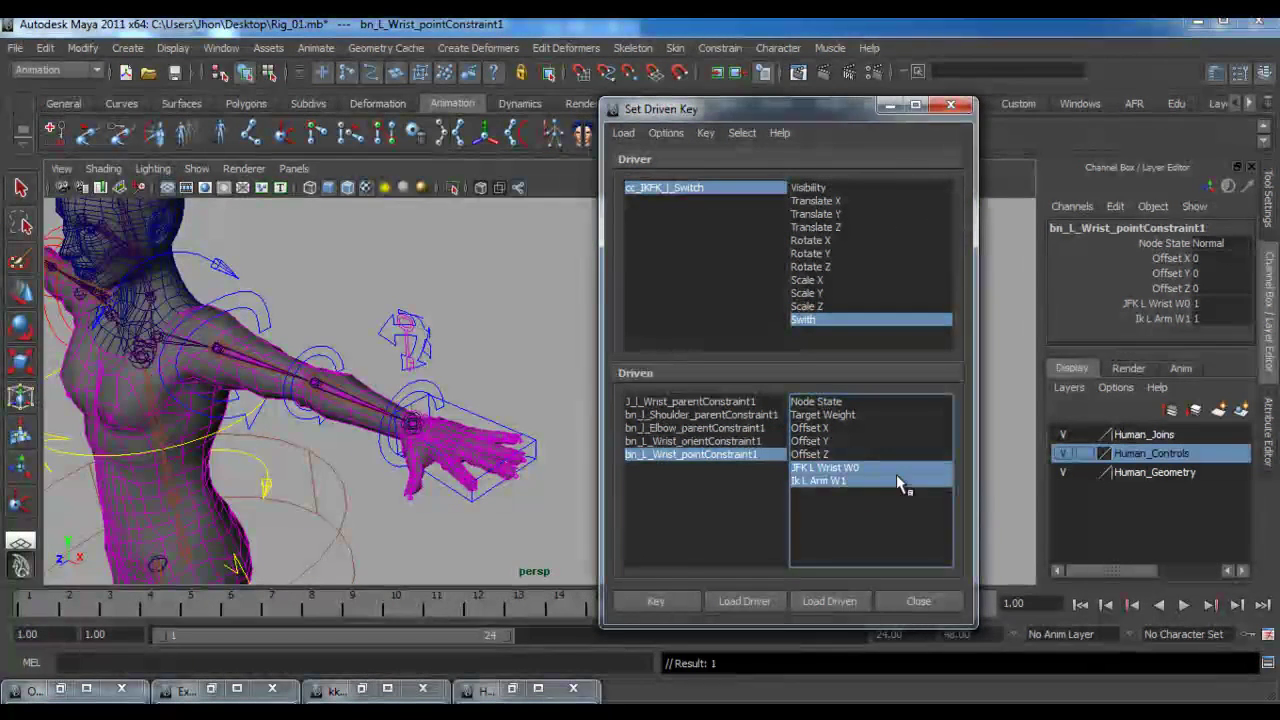
double_click(1207, 303)
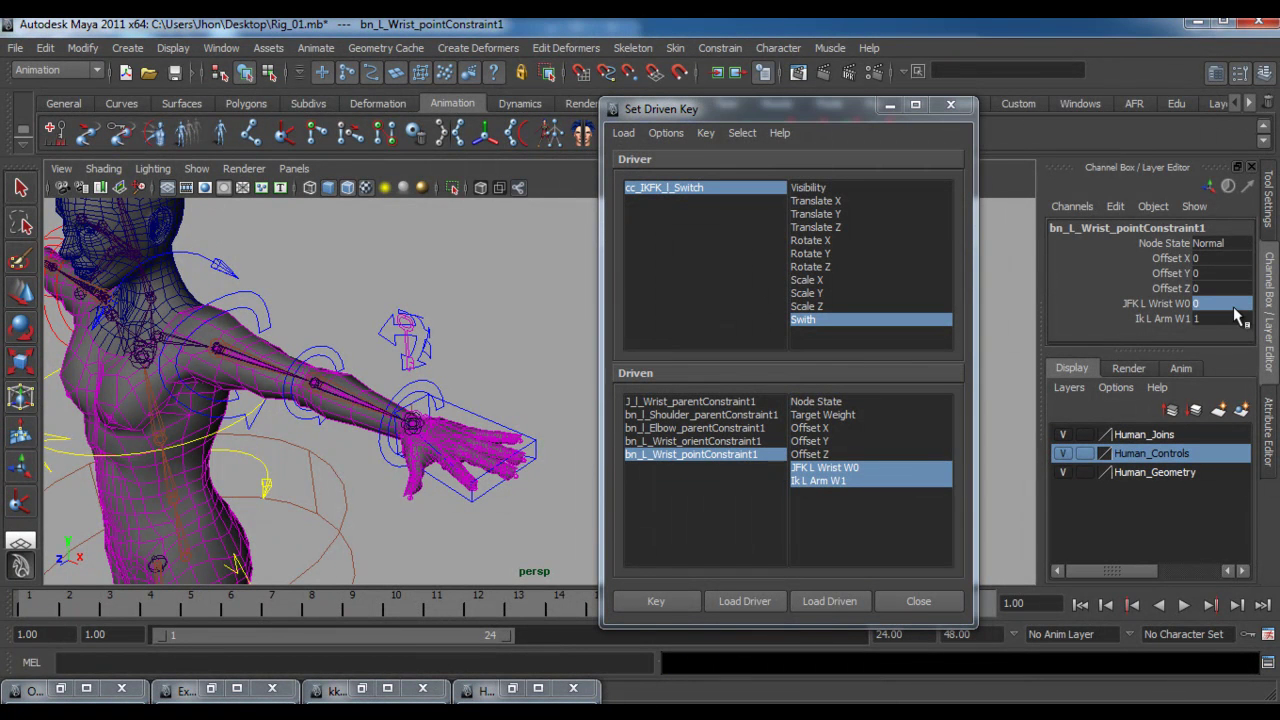
click(642, 607)
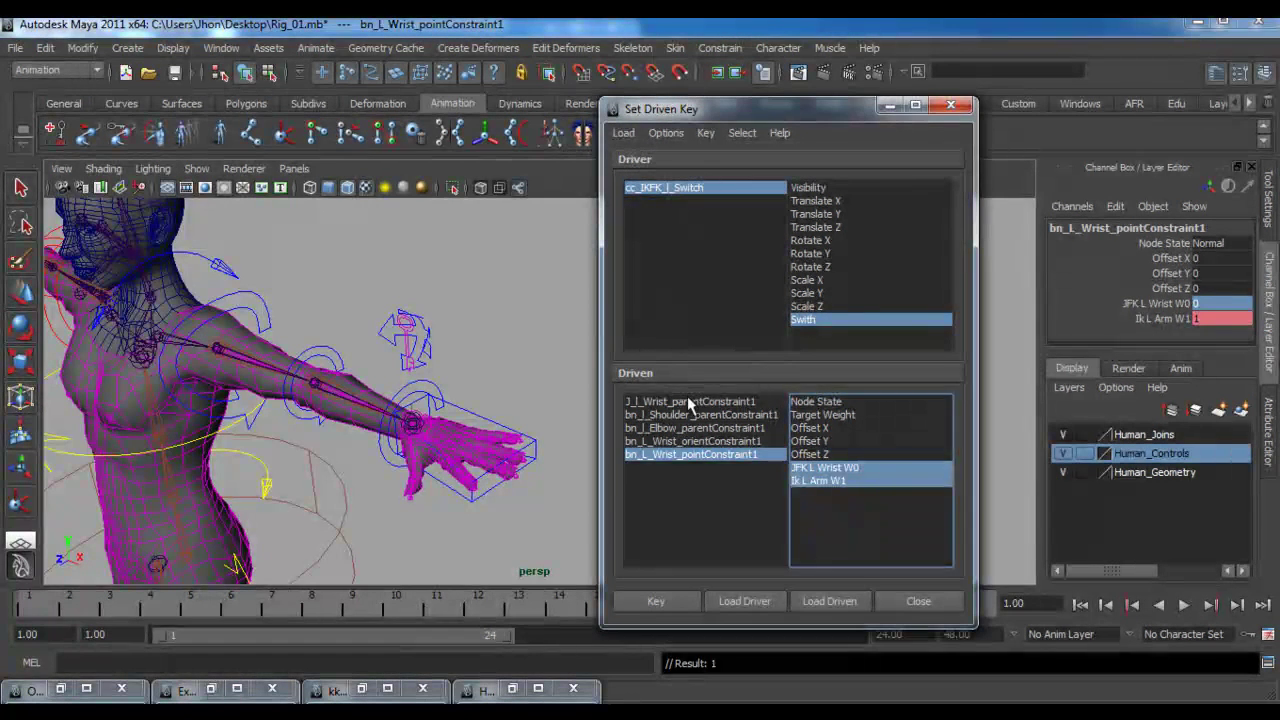
- Check the keyed weights of all five driven constraints and change the Swith attribute of cc_IKFK_l_Switch to its other state
click(690, 402)
click(706, 415)
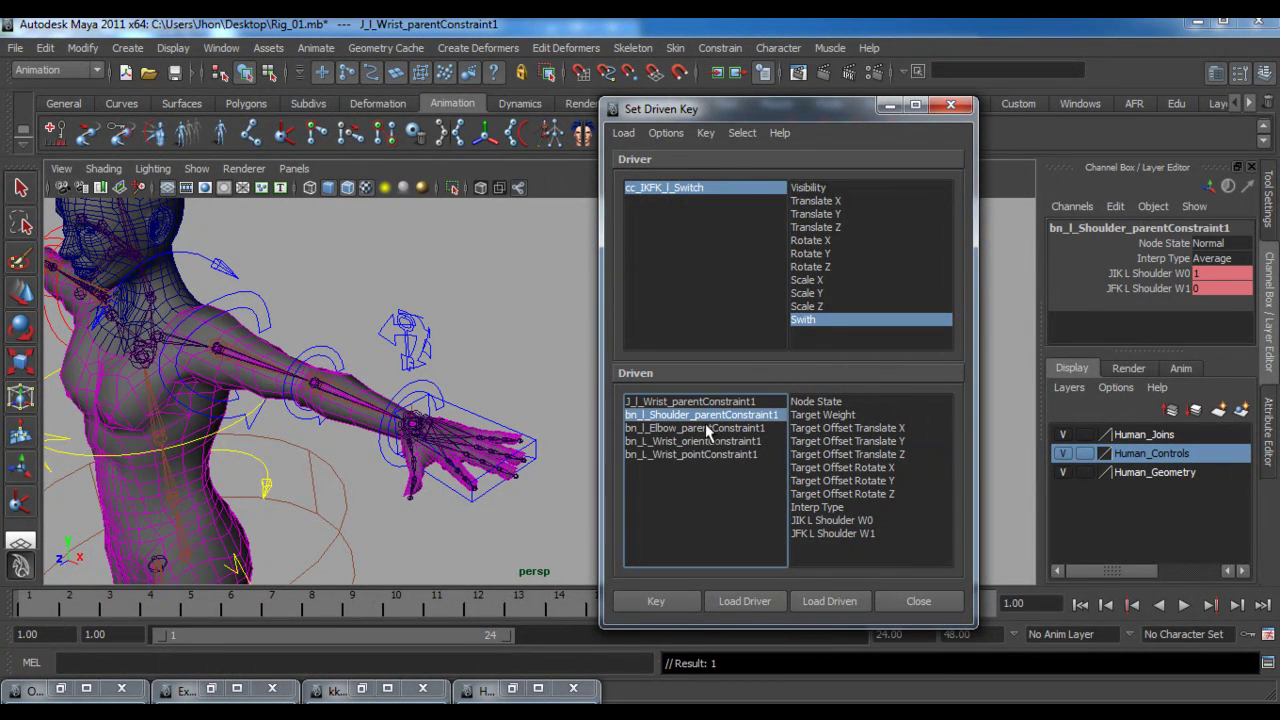
click(704, 427)
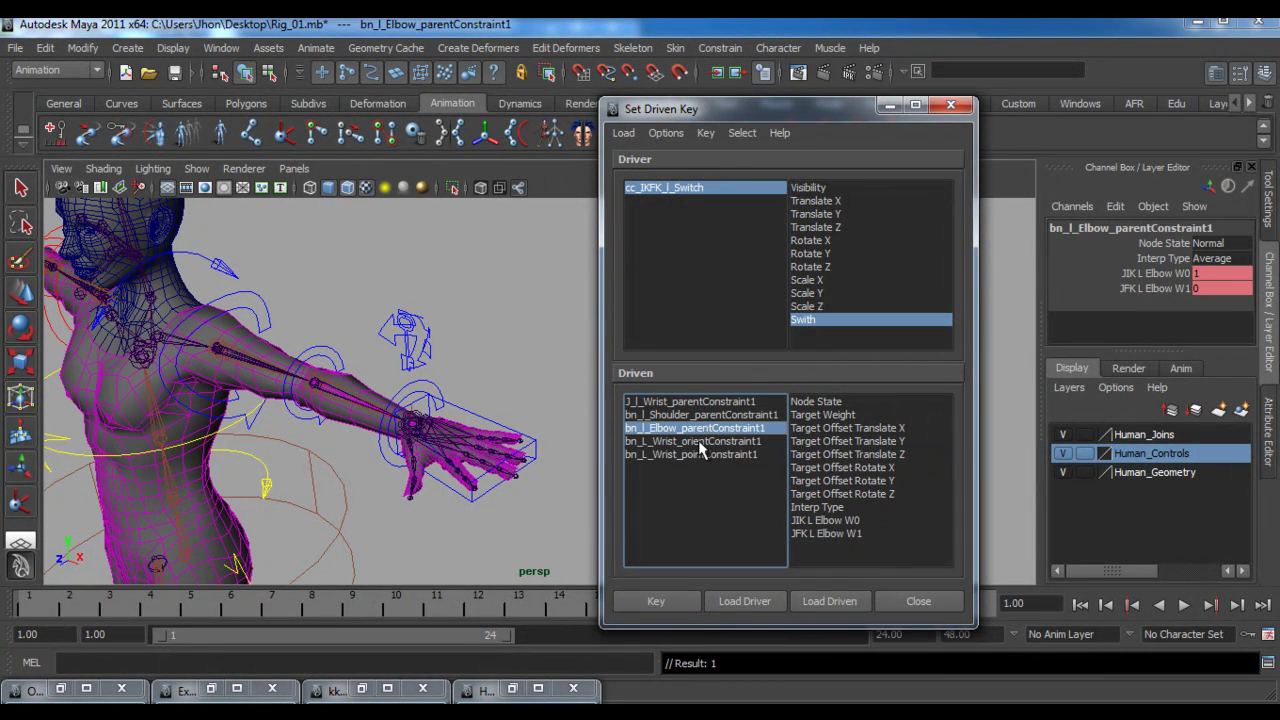
click(700, 441)
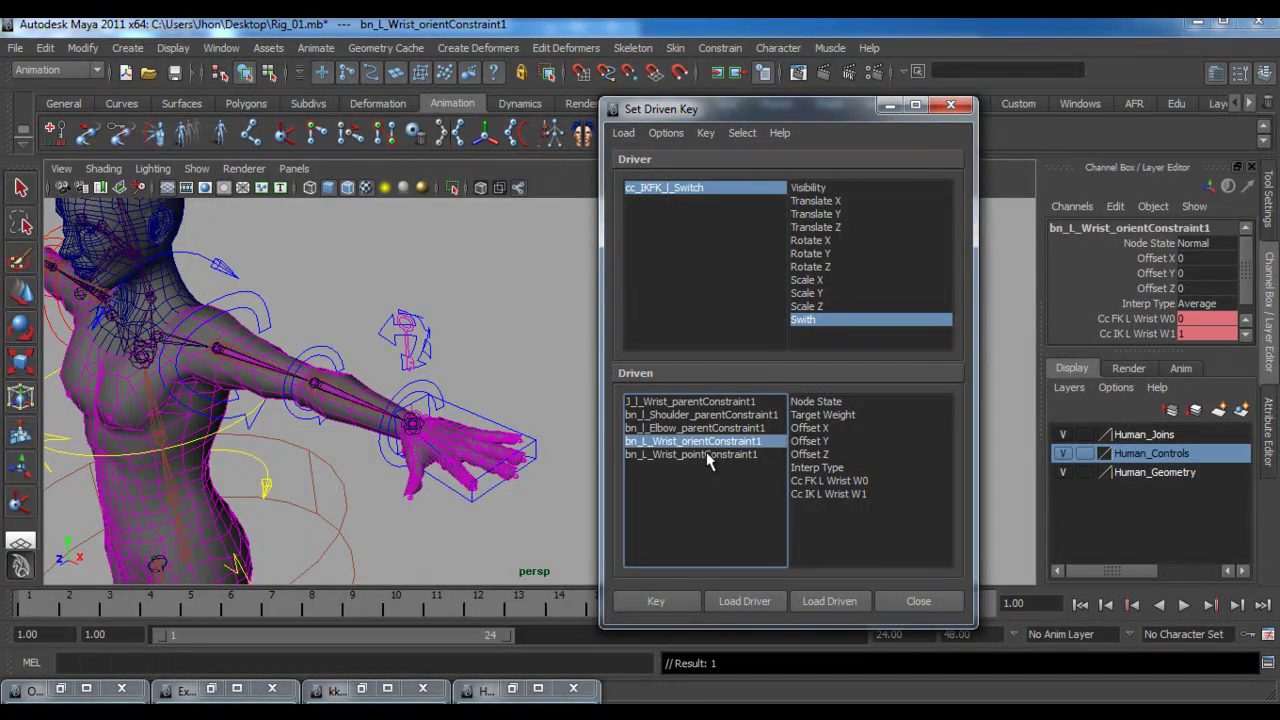
click(706, 455)
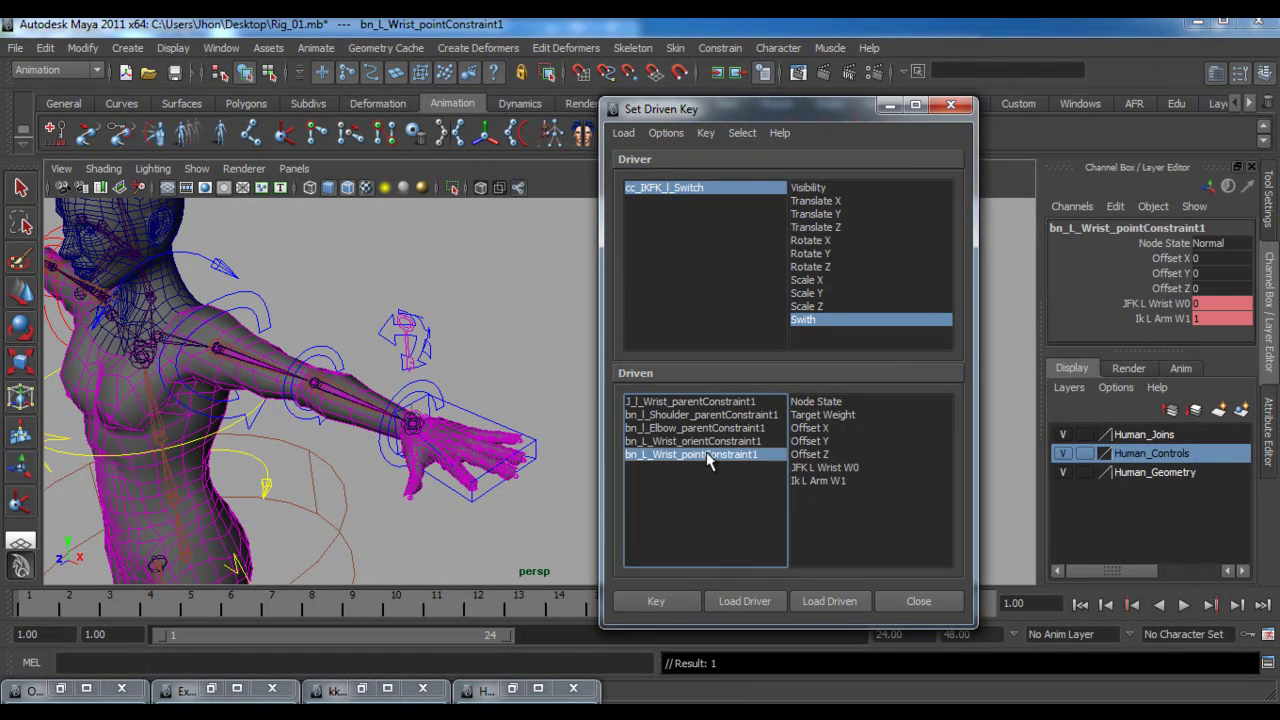
click(704, 190)
click(1245, 306)
click(1195, 290)
click(1205, 325)
- Set JIK L Wrist W0 to 0 and JFK L Wrist W1 to 1 on J_l_Wrist_parentConstraint1 and key both weights
click(653, 402)
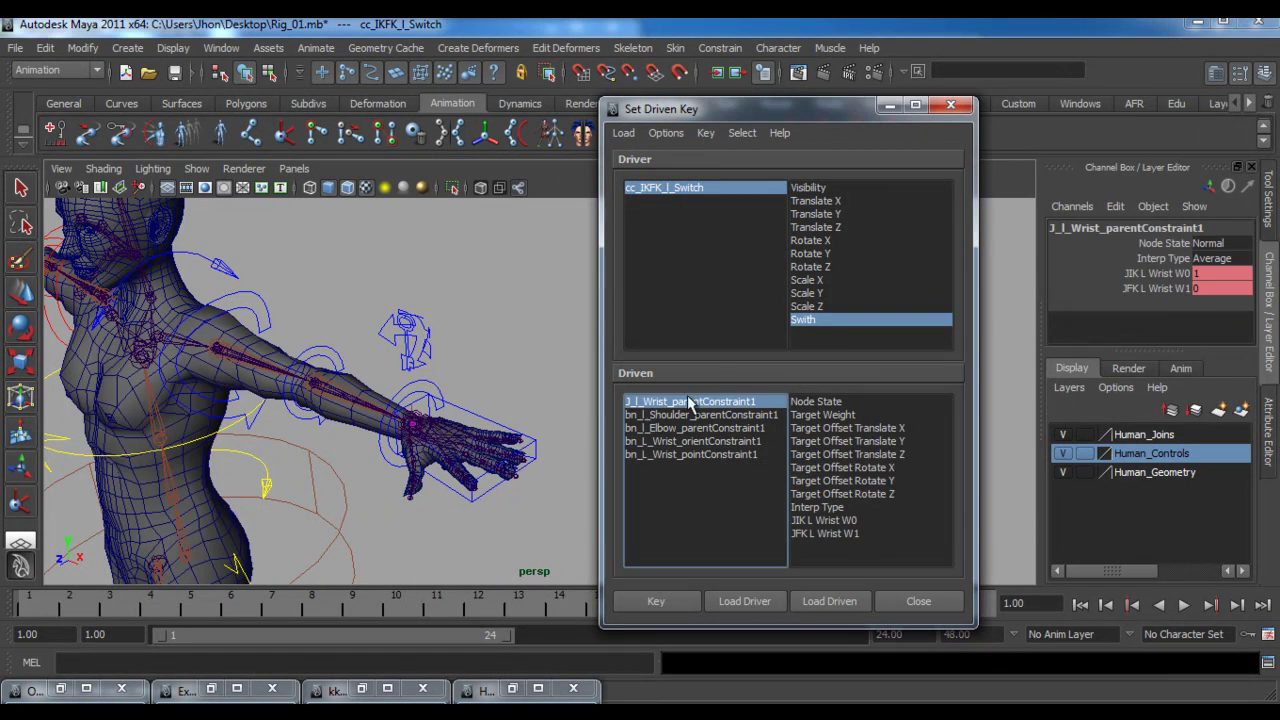
drag(818, 519, 829, 532)
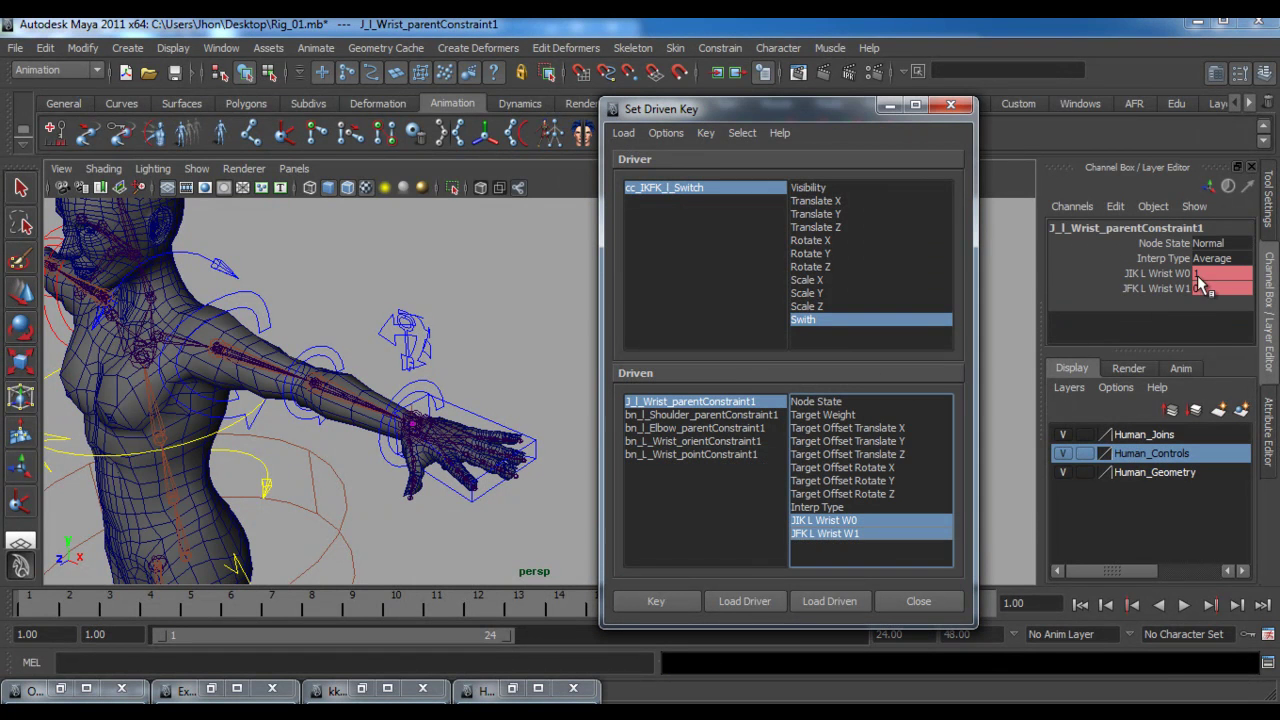
click(1196, 274)
text(0)
key(Tab)
text(1)
click(686, 599)
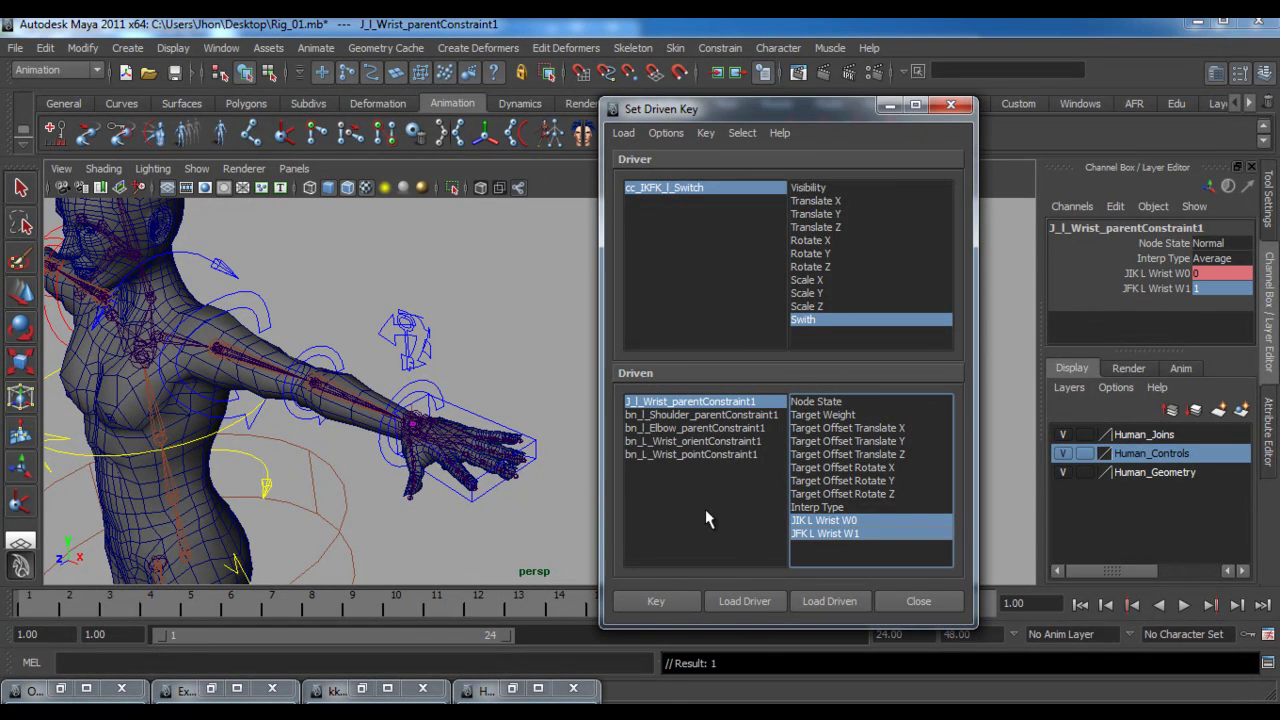
- Set JIK L Shoulder W0 to 0 and JFK L Shoulder W1 to 1, key both, and key the J_l_Wrist_parentConstraint1 weights again
click(730, 415)
click(1208, 275)
text(0)
key(Tab)
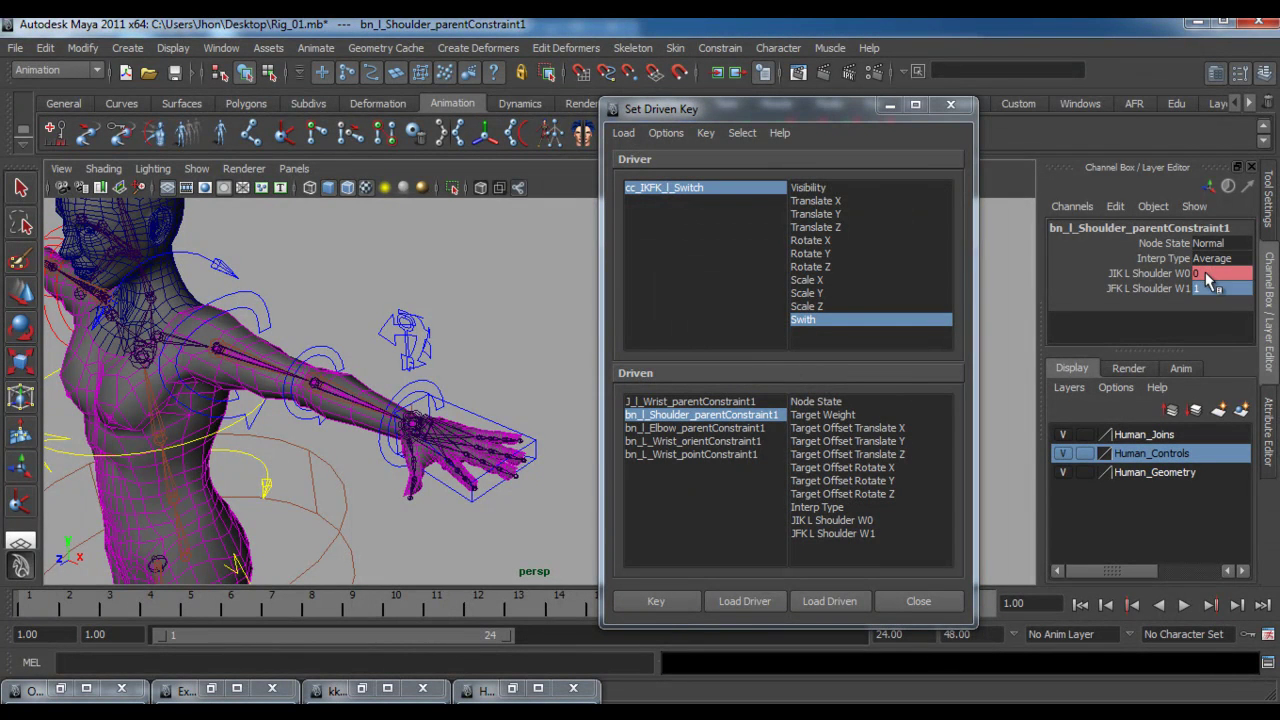
click(652, 602)
click(742, 401)
click(730, 415)
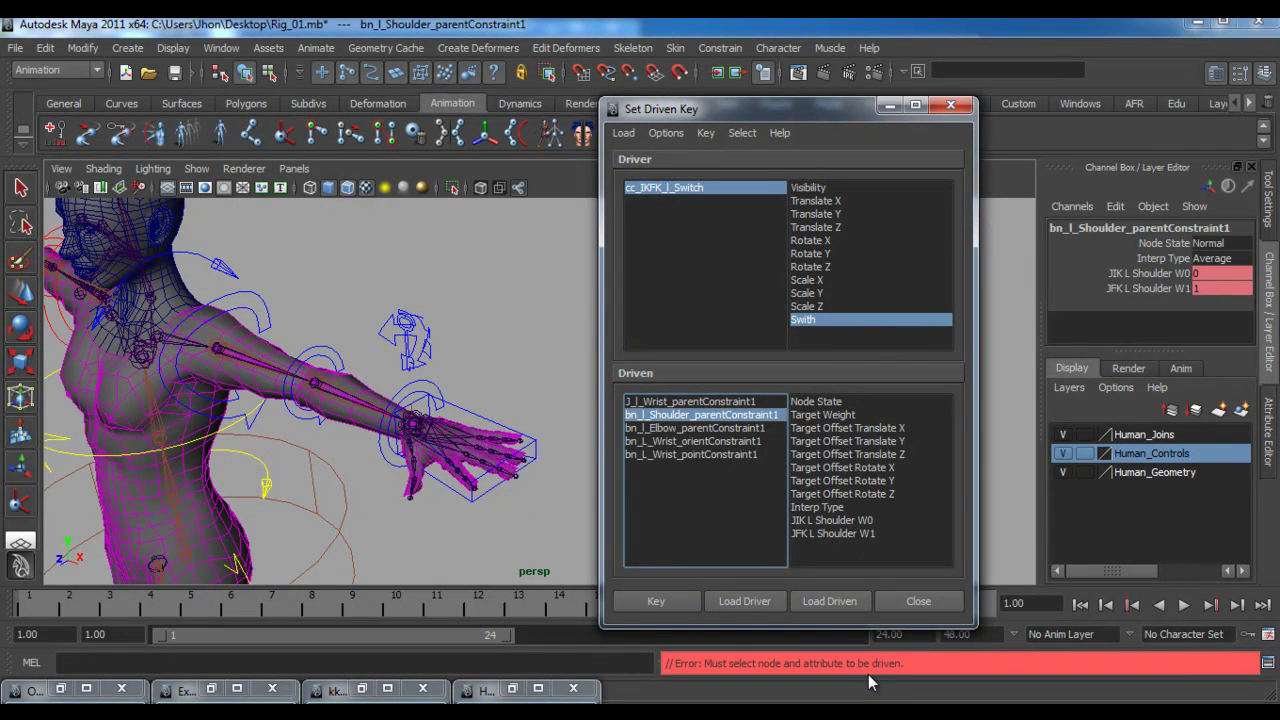
drag(847, 520, 847, 533)
click(648, 601)
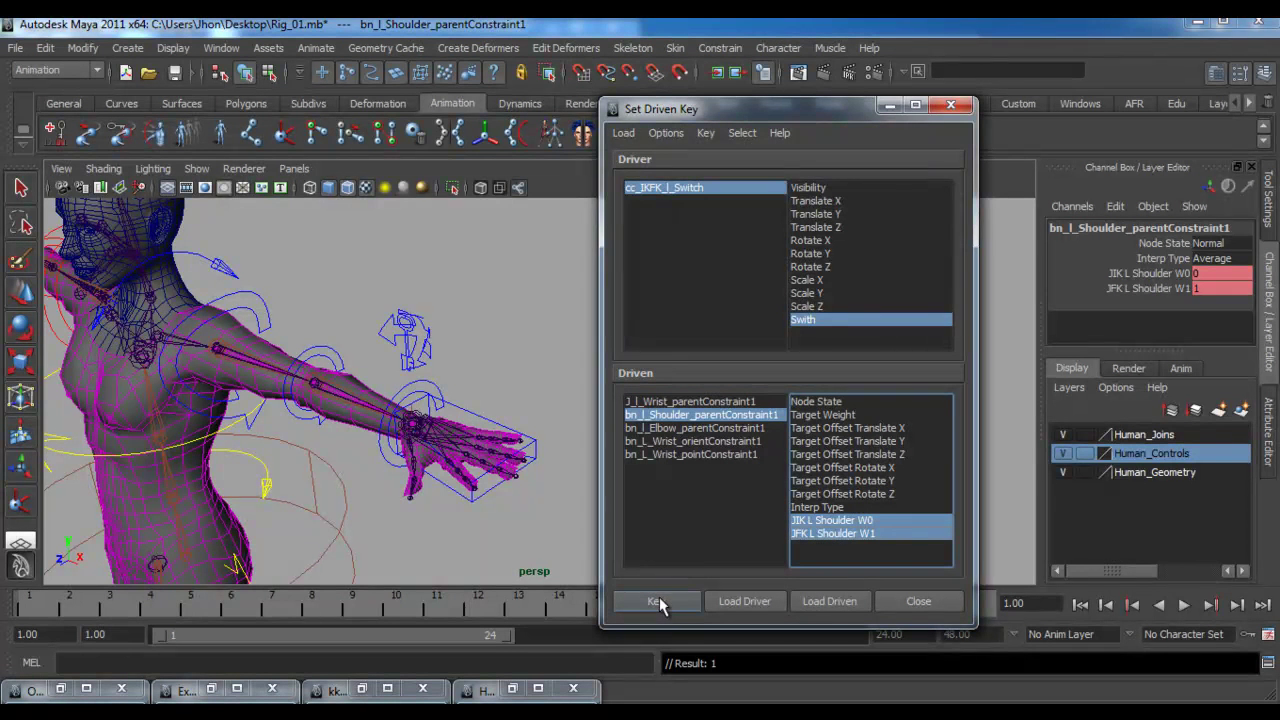
click(735, 401)
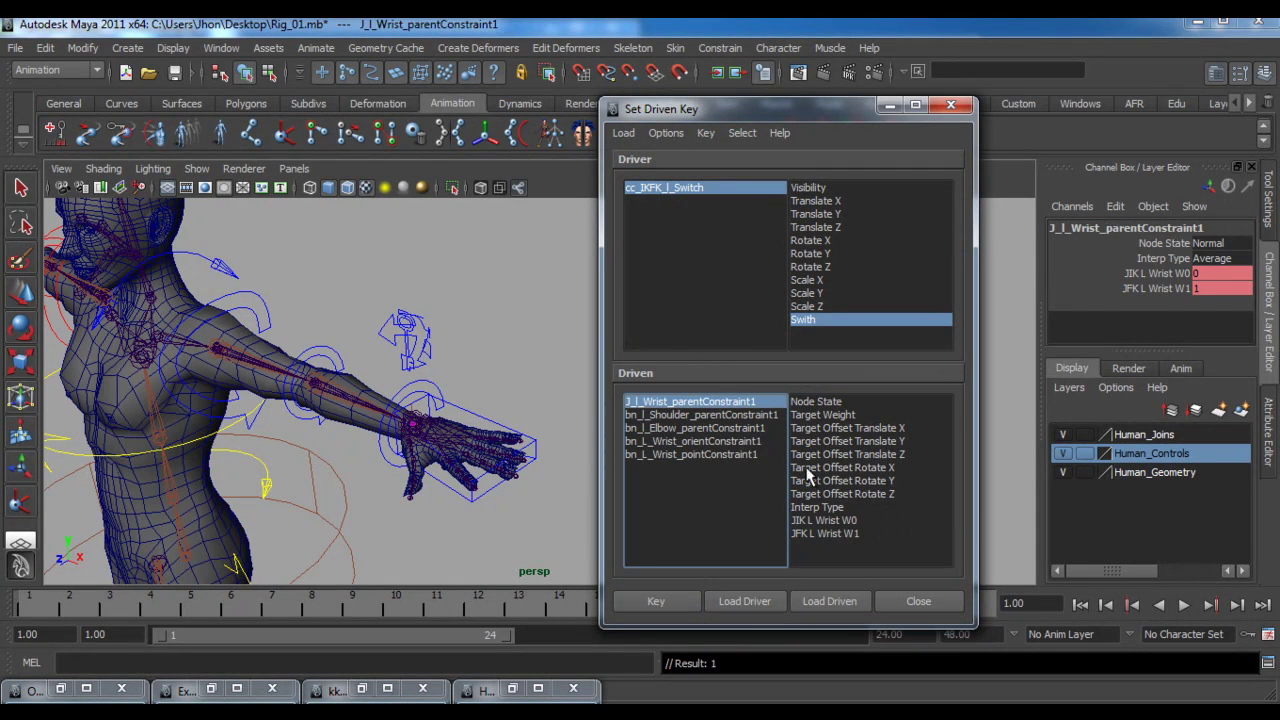
drag(828, 520, 828, 533)
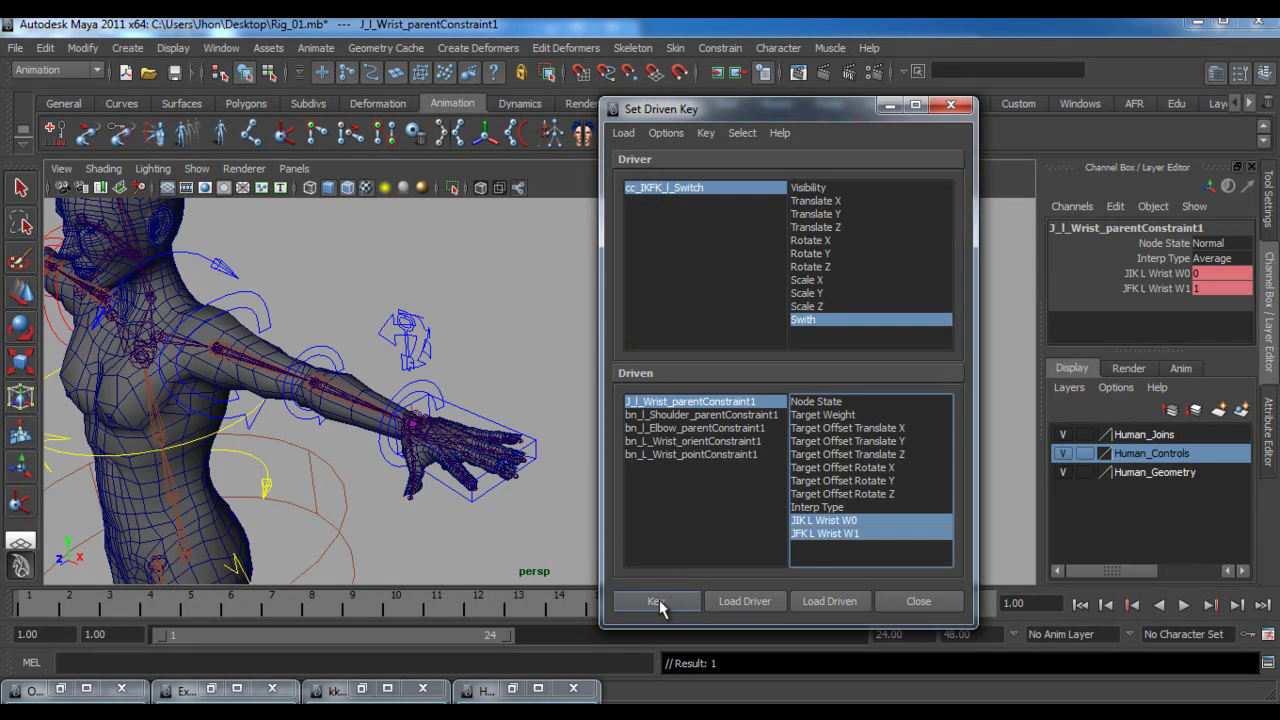
- Set JIK L Elbow W0 to 0 and JFK L Elbow W1 to 1 on bn_l_Elbow_parentConstraint1 and key both weights
click(690, 428)
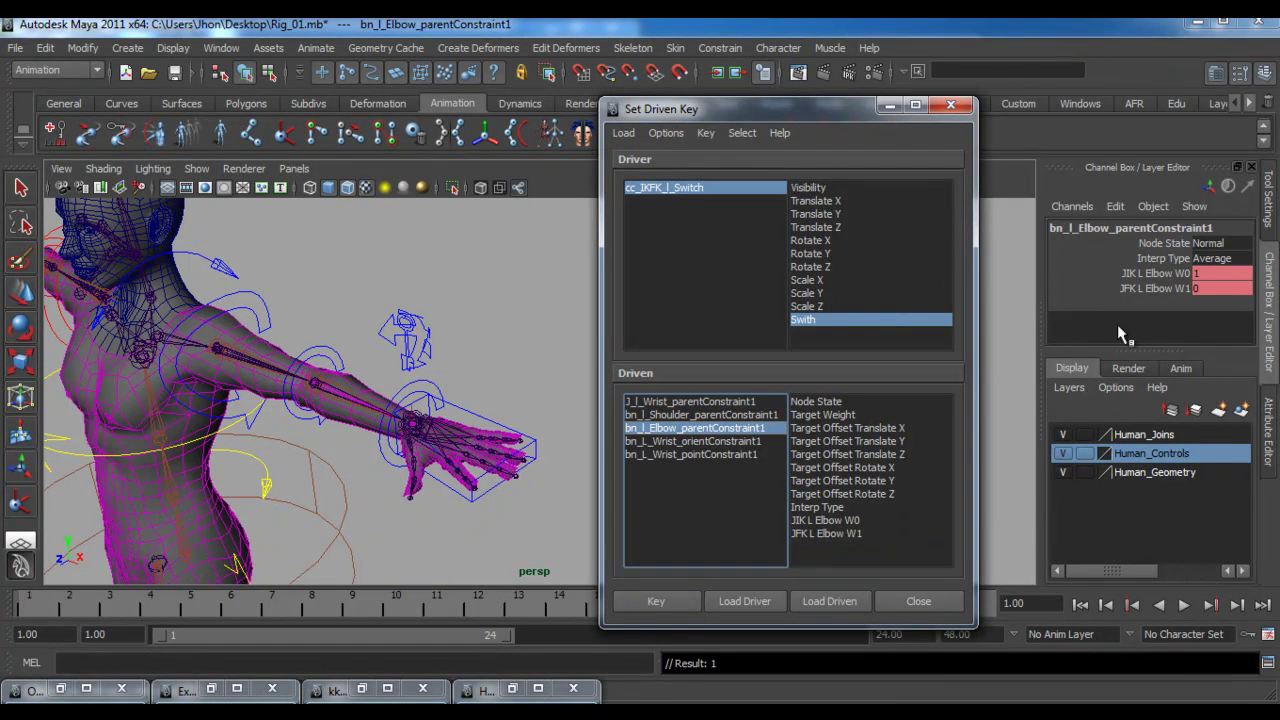
double_click(1201, 273)
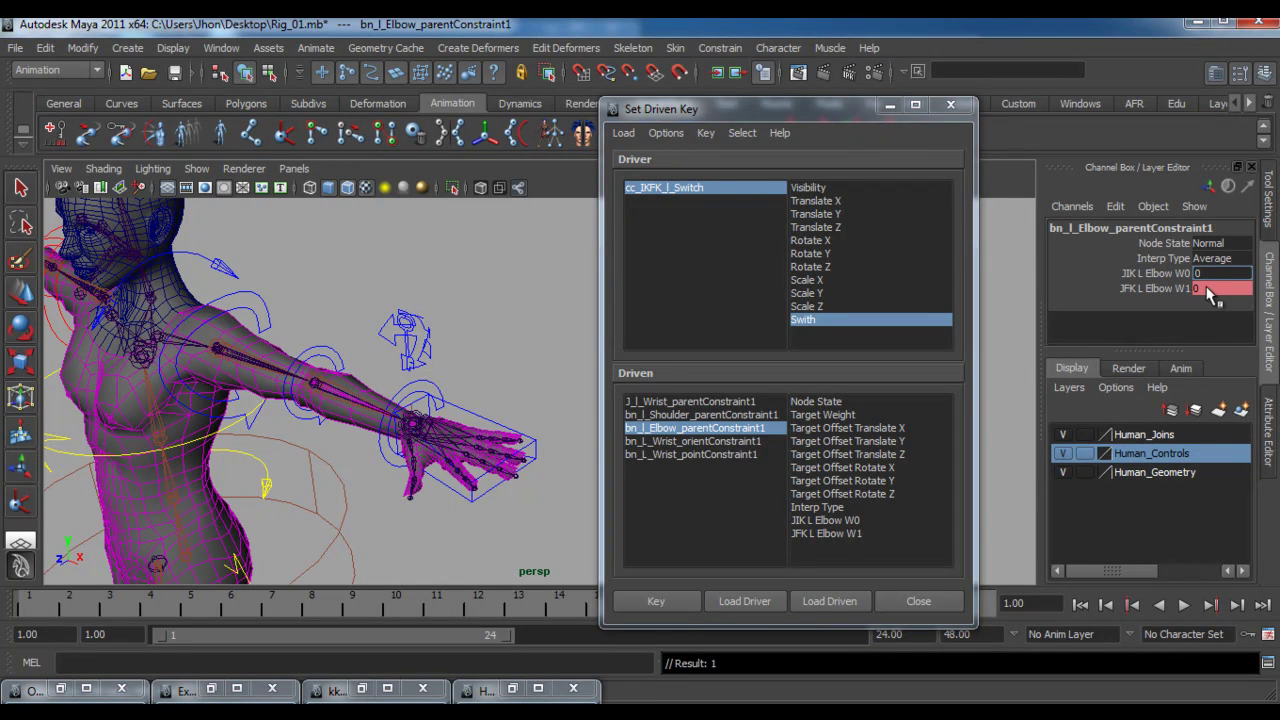
click(1210, 289)
key(Return)
drag(838, 521, 849, 534)
click(656, 601)
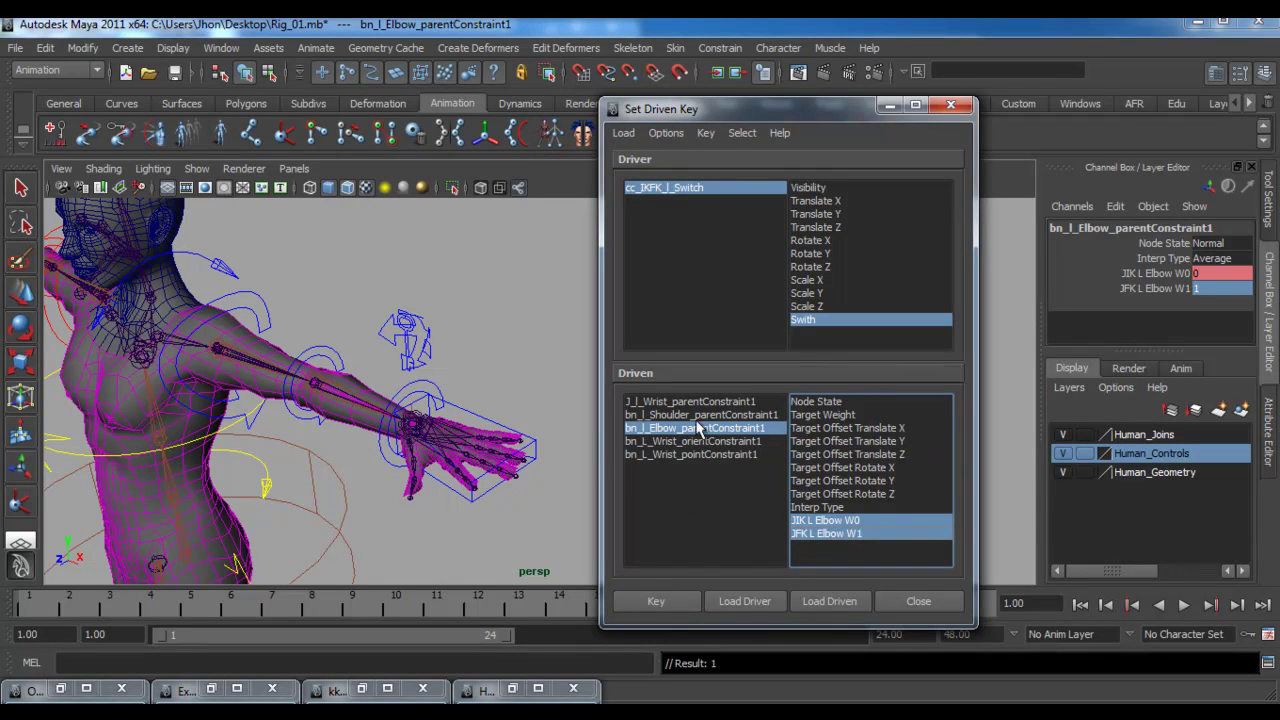
- Set Cc FK L Wrist W0 to 1 and Cc IK L Wrist W1 to 0 on bn_L_Wrist_orientConstraint1 and key both weights
click(703, 403)
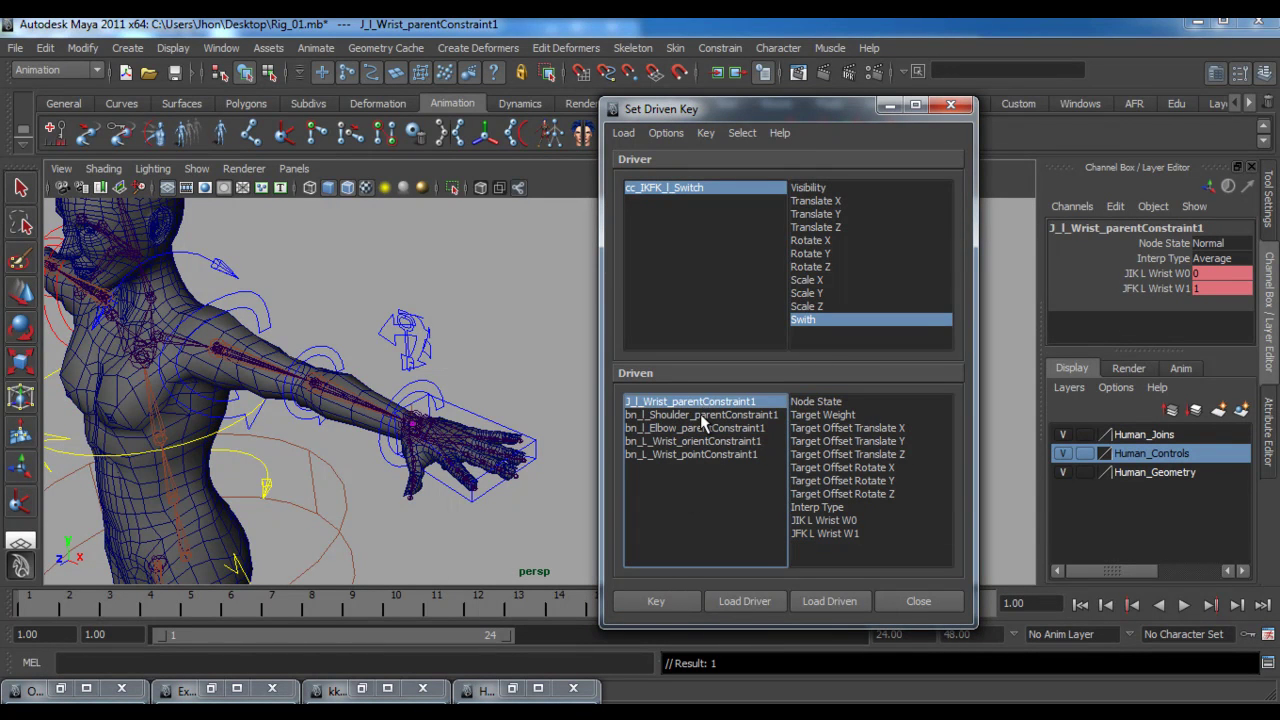
click(702, 414)
click(695, 428)
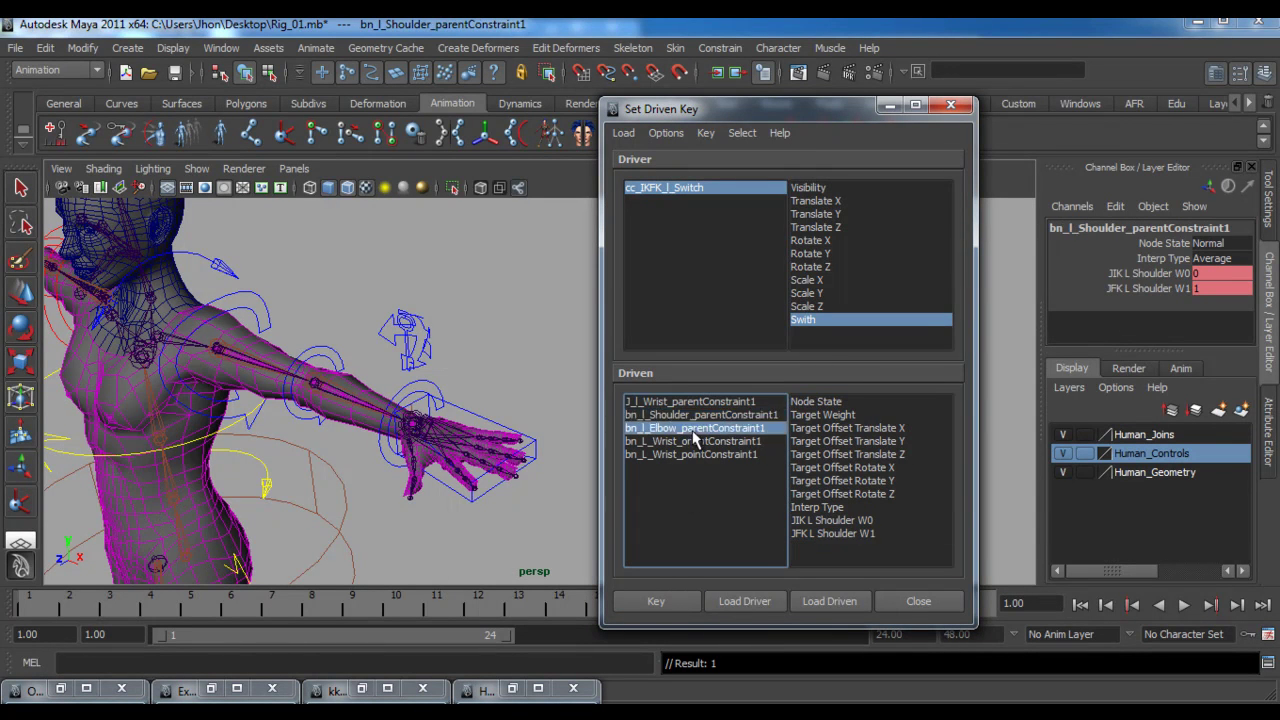
click(695, 443)
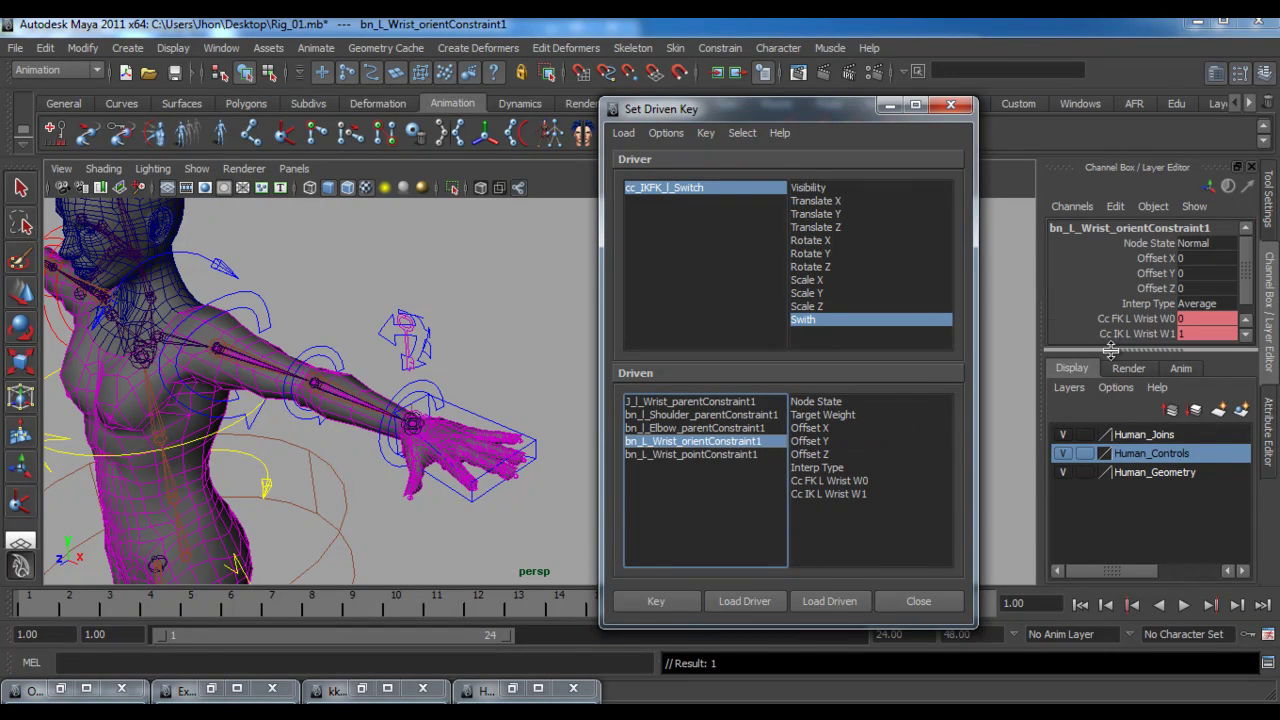
double_click(1190, 319)
text(1)
key(Tab)
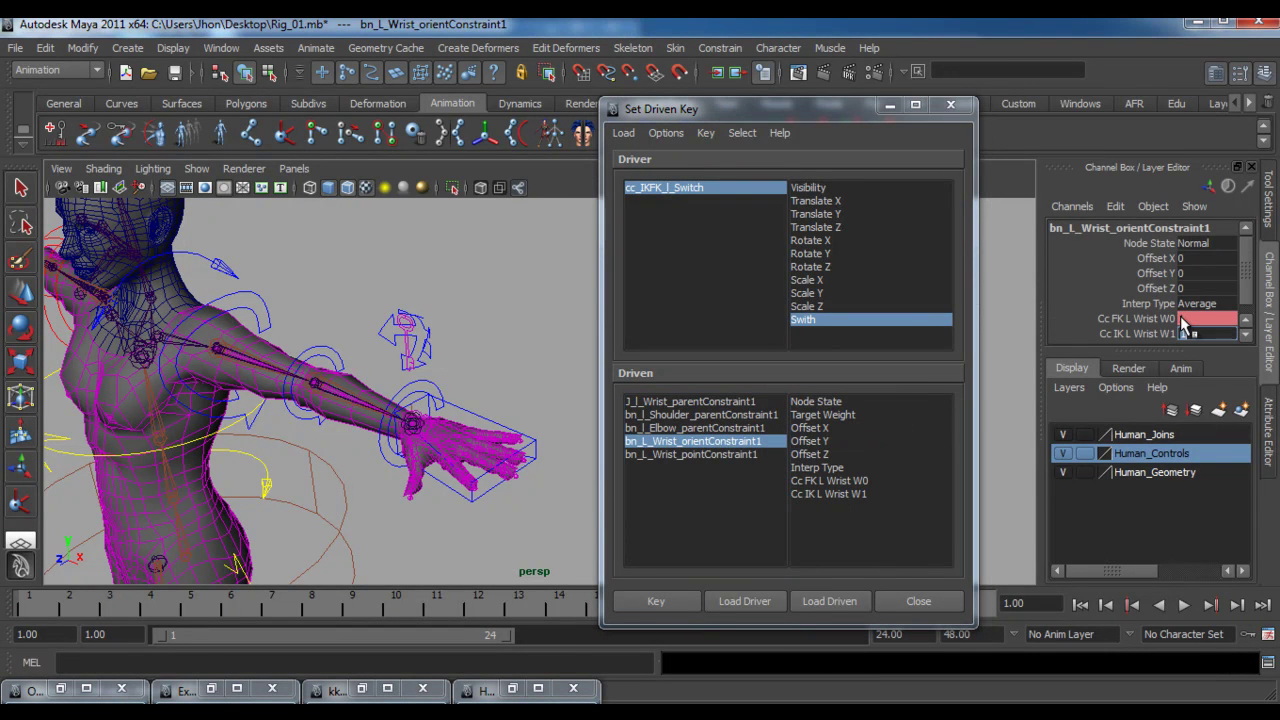
key(Return)
drag(835, 481, 829, 494)
click(686, 596)
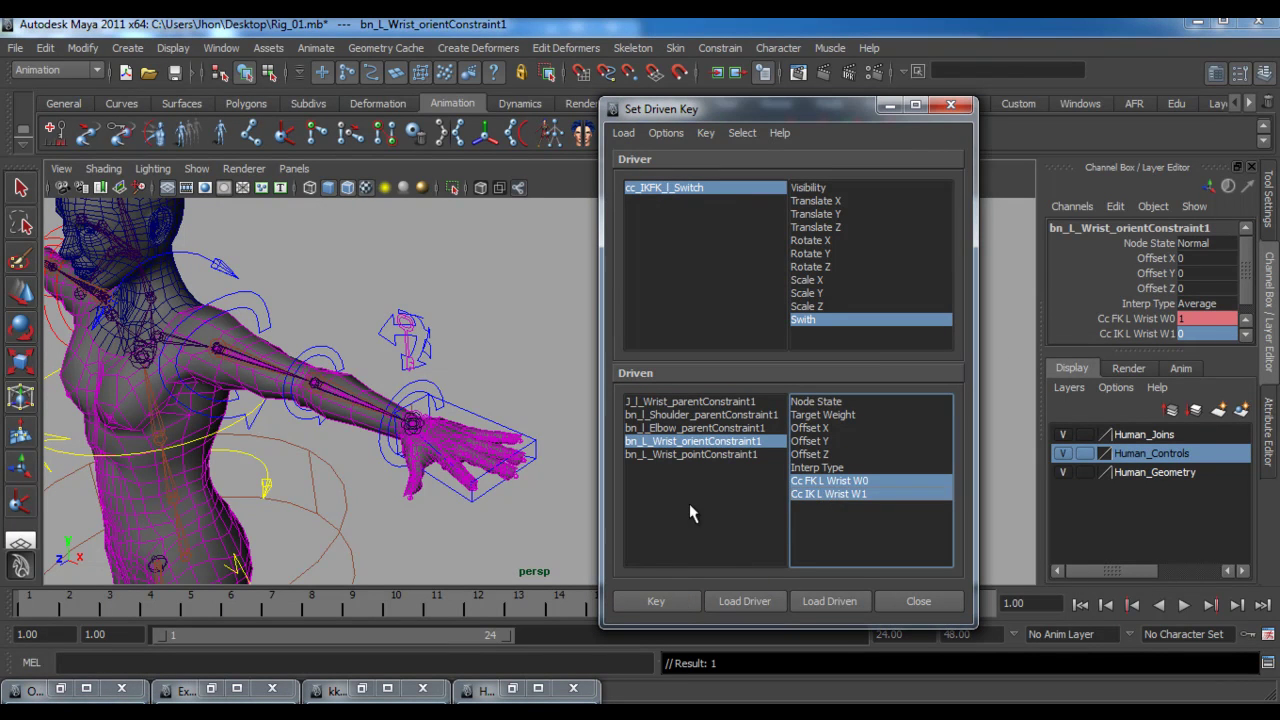
- Set JFK L Wrist W0 to 1 and Ik L Arm W1 to 0 on bn_L_Wrist_pointConstraint1 and key both weights
click(701, 454)
click(1205, 303)
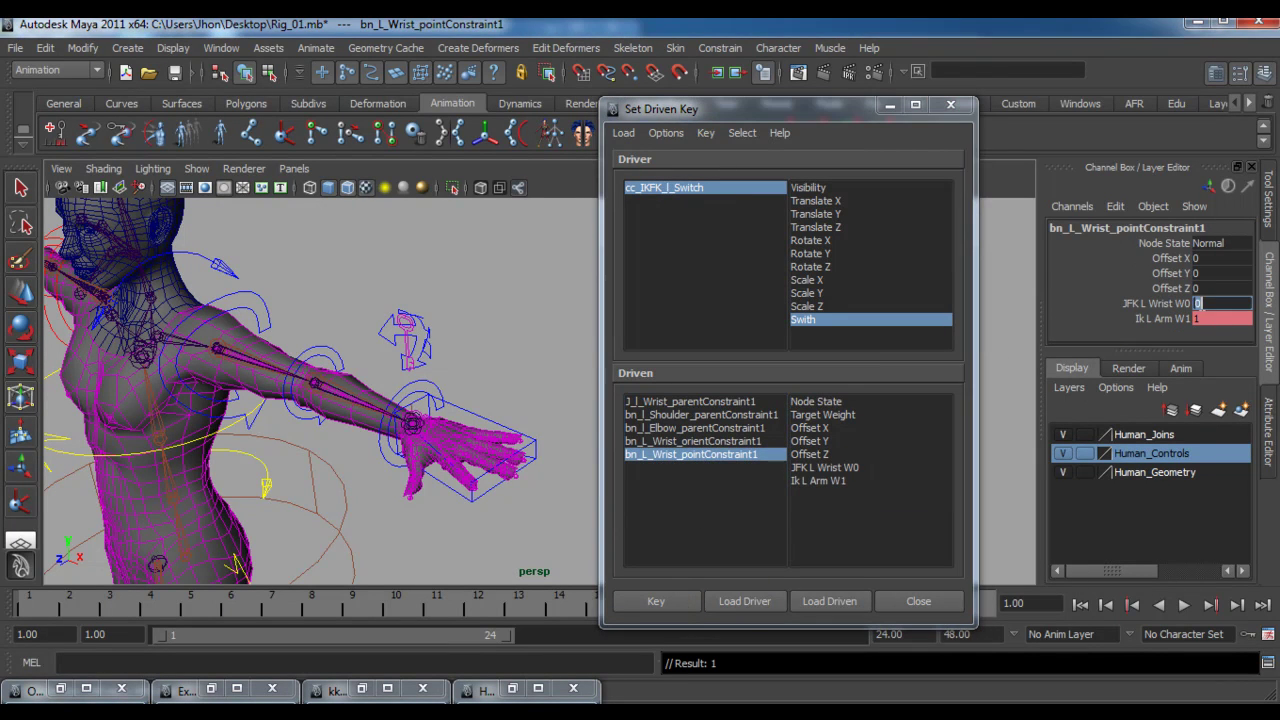
key(Tab)
key(Return)
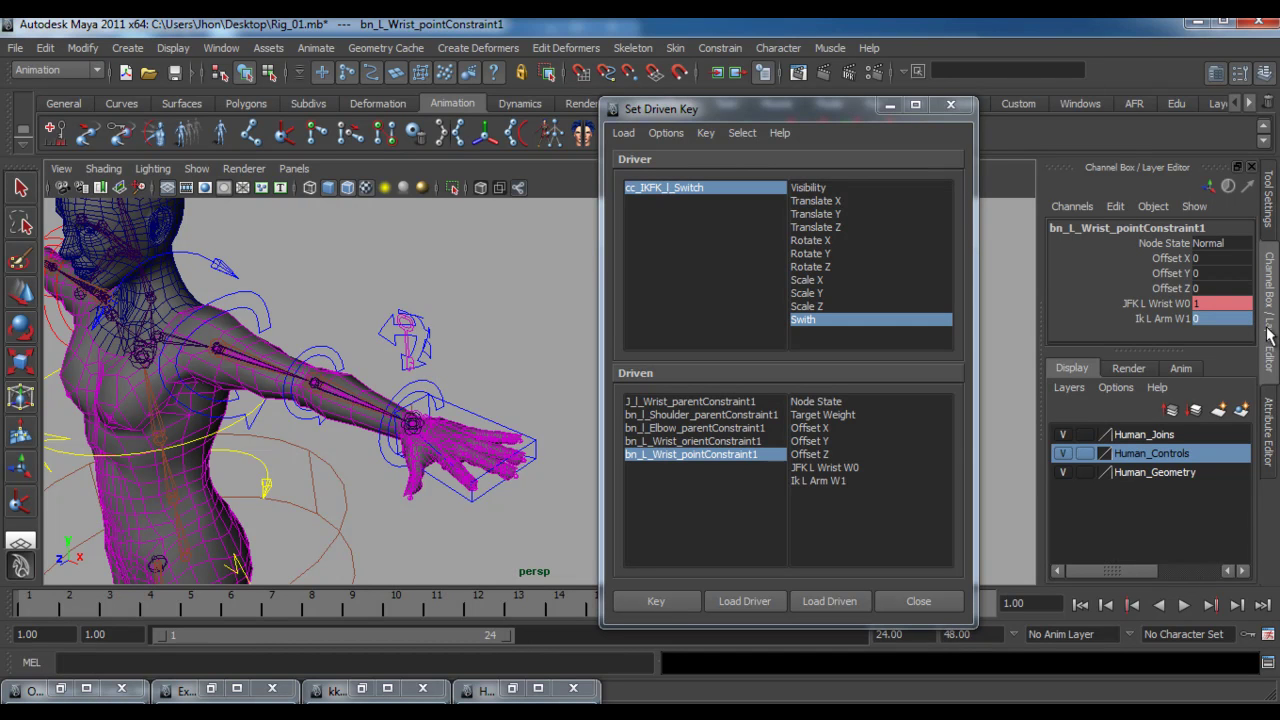
drag(845, 467, 845, 481)
click(683, 604)
- Minimize the Set Driven Key window and test the left arm by moving the cc_IK_l_Wrist control, undoing the move
click(889, 104)
alt+drag(526, 371, 786, 472)
click(726, 318)
click(739, 395)
key(w)
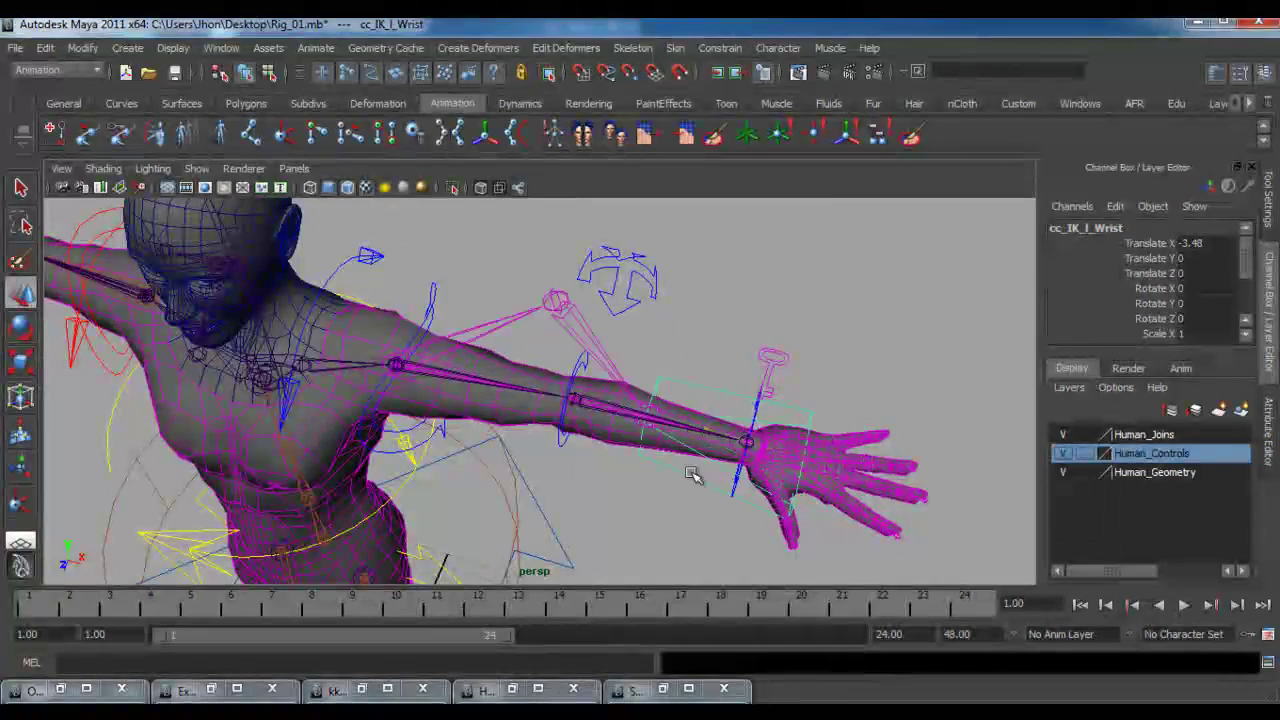
key(ctrl+z)
alt+drag(598, 502, 420, 263)
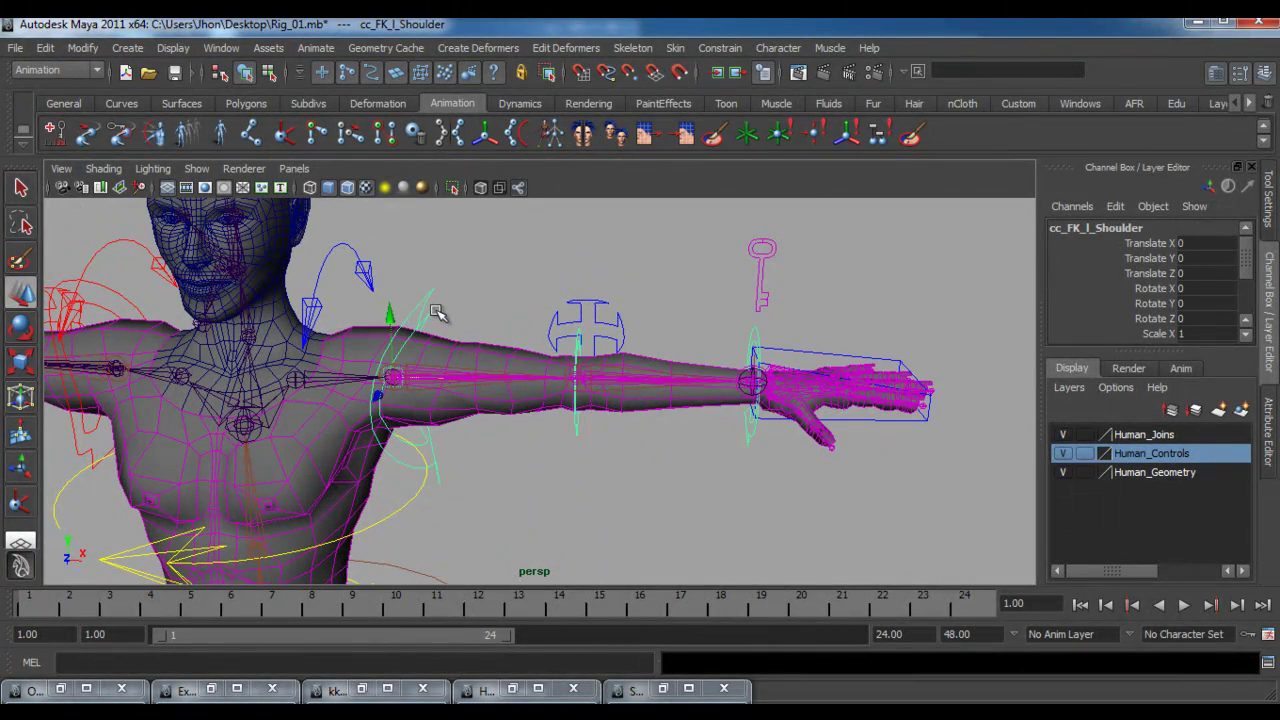
- Test the left arm in FK mode by rotating the cc_FK_l_Shoulder control, undoing the rotation
key(e)
mouse_move(452, 326)
mouse_down()
mouse_move(432, 300)
mouse_move(458, 350)
mouse_move(430, 292)
mouse_move(452, 326)
mouse_move(441, 308)
mouse_up()
key(ctrl+z)
key(ctrl+z)
key(ctrl+z)
key(ctrl+z)
key(ctrl+z)
key(ctrl+z)
key(ctrl+z)
key(ctrl+z)
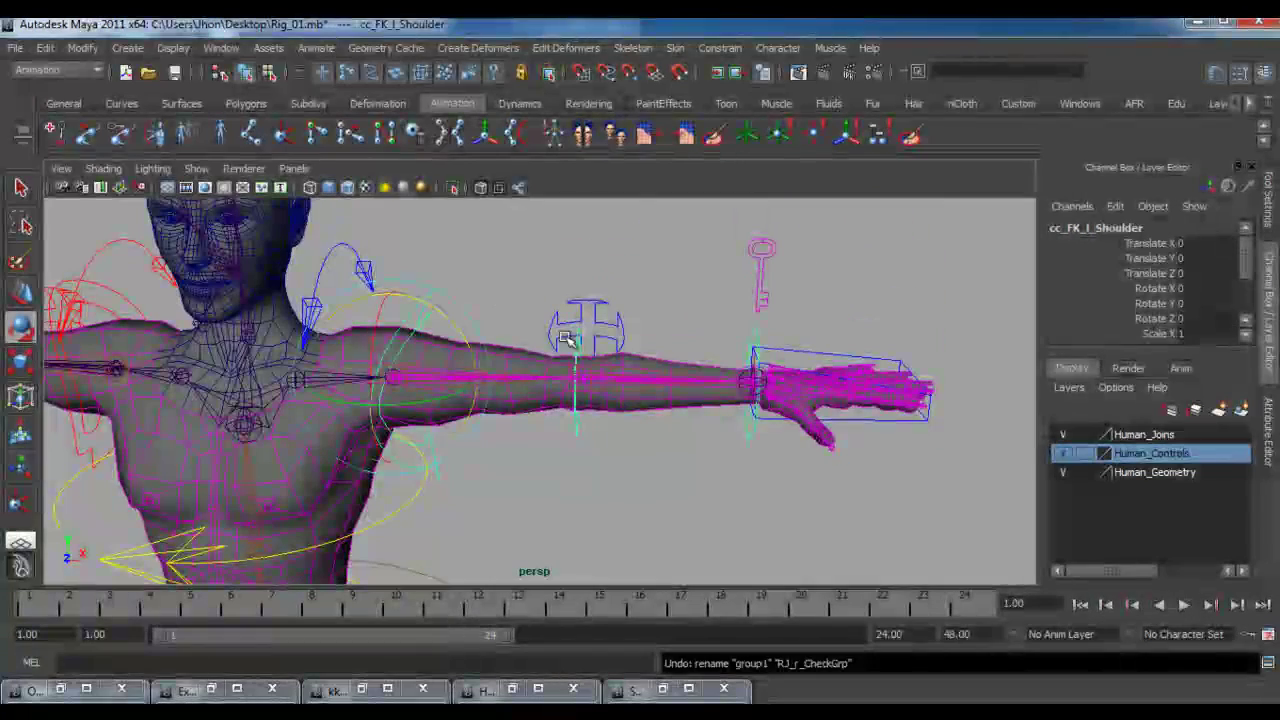
- Test the left elbow and wrist in FK mode by rotating their FK controls, undoing each rotation
click(578, 342)
mouse_move(603, 303)
mouse_down()
mouse_move(564, 296)
mouse_move(606, 312)
mouse_move(592, 302)
mouse_up()
key(ctrl+z)
click(755, 330)
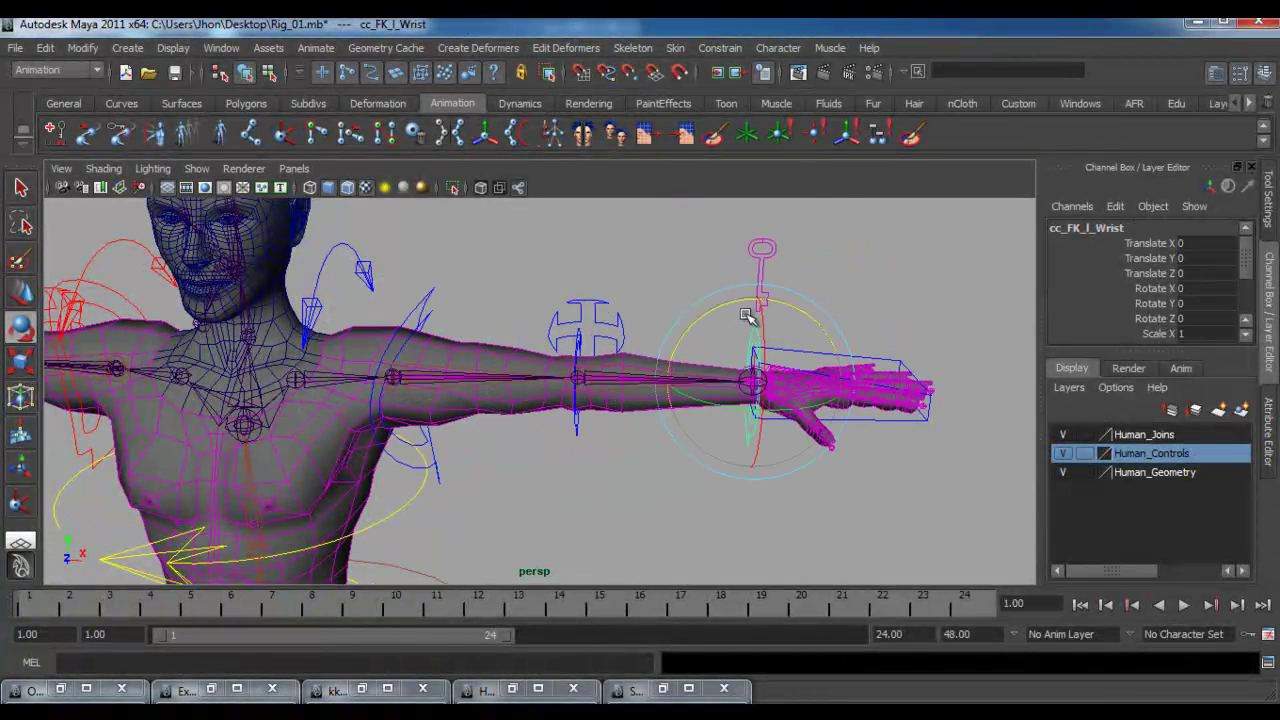
drag(734, 297, 698, 322)
key(ctrl+z)
- Set the Swith attribute of cc_IKFK_l_Switch to IK
click(762, 258)
drag(1247, 260, 1250, 300)
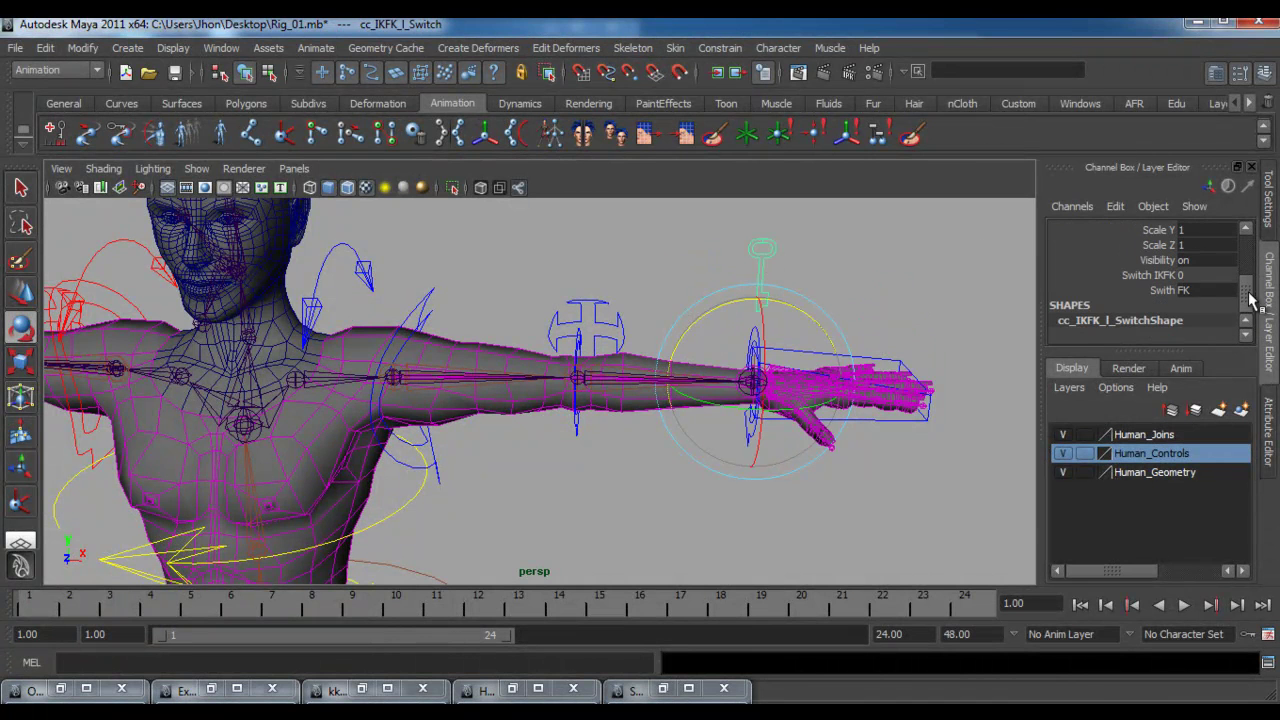
click(1203, 311)
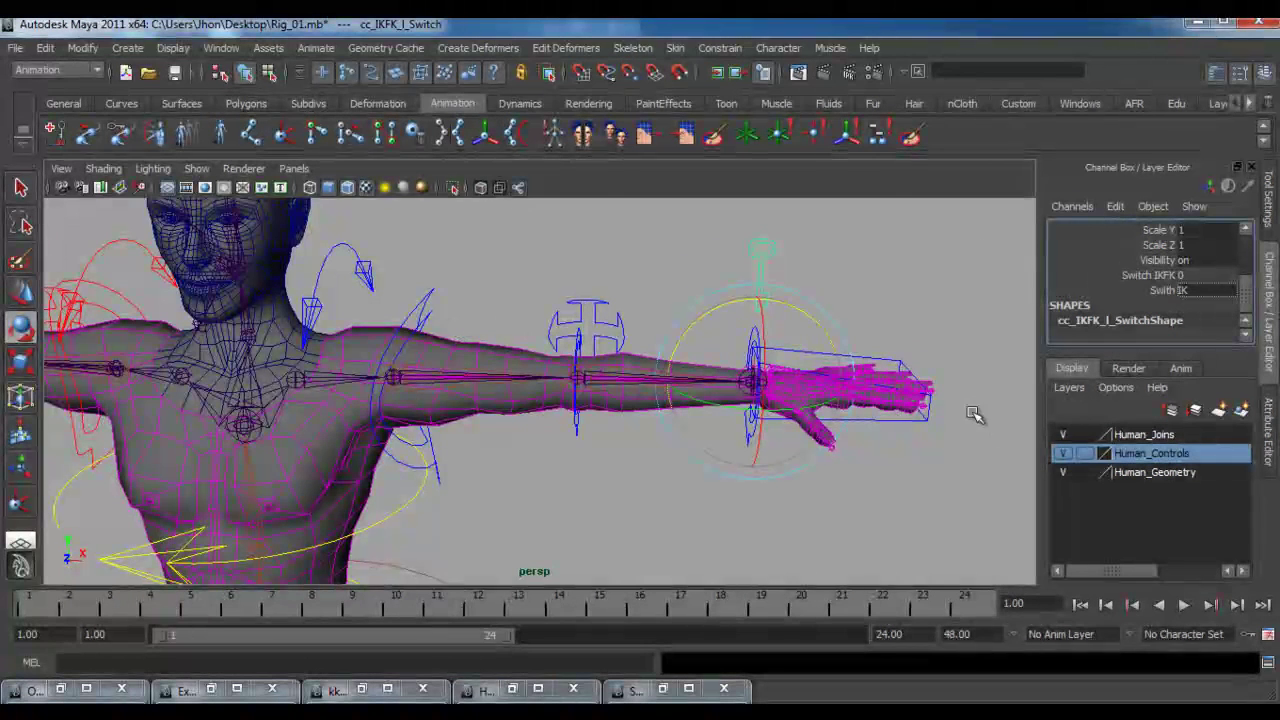
- Test the left arm in IK mode by moving the cc_IK_l_Wrist control, undoing the move
click(919, 424)
key(w)
mouse_move(852, 426)
alt+mouse_down()
mouse_move(843, 466)
mouse_move(845, 424)
alt+mouse_up()
key(ctrl+z)
key(ctrl+z)
key(ctrl+z)
key(ctrl+z)
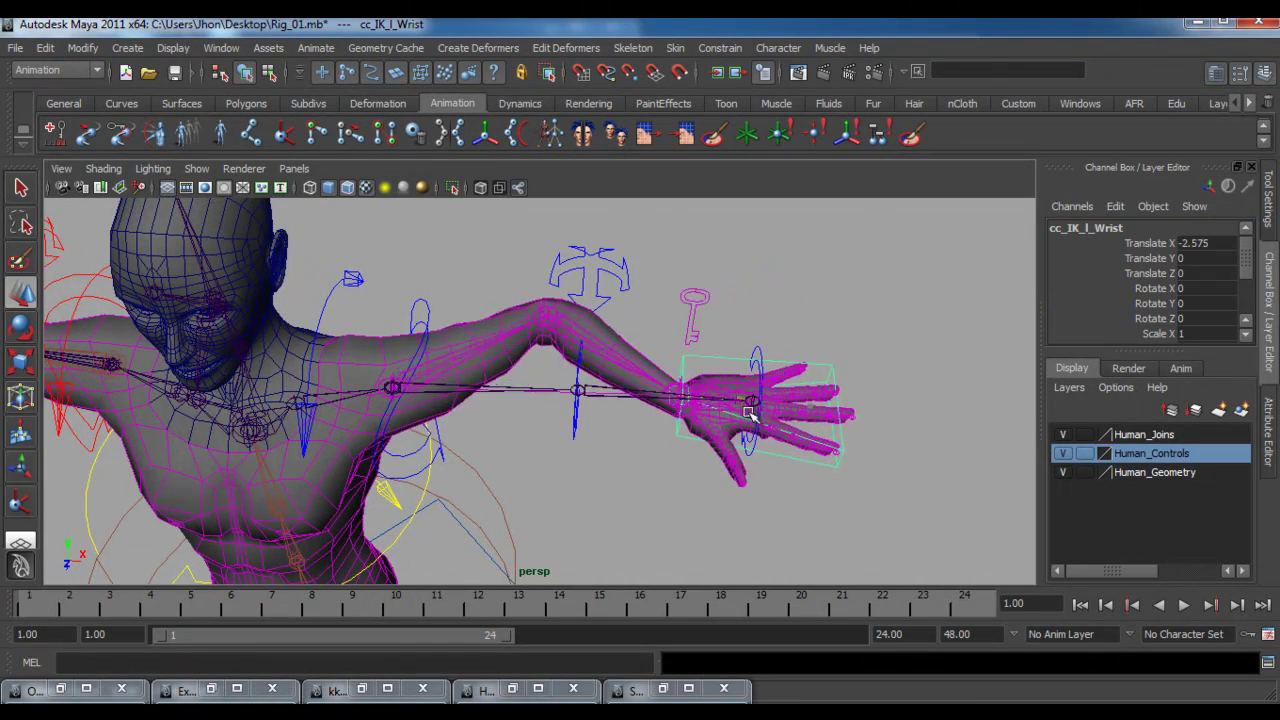
alt+drag(692, 441, 694, 402)
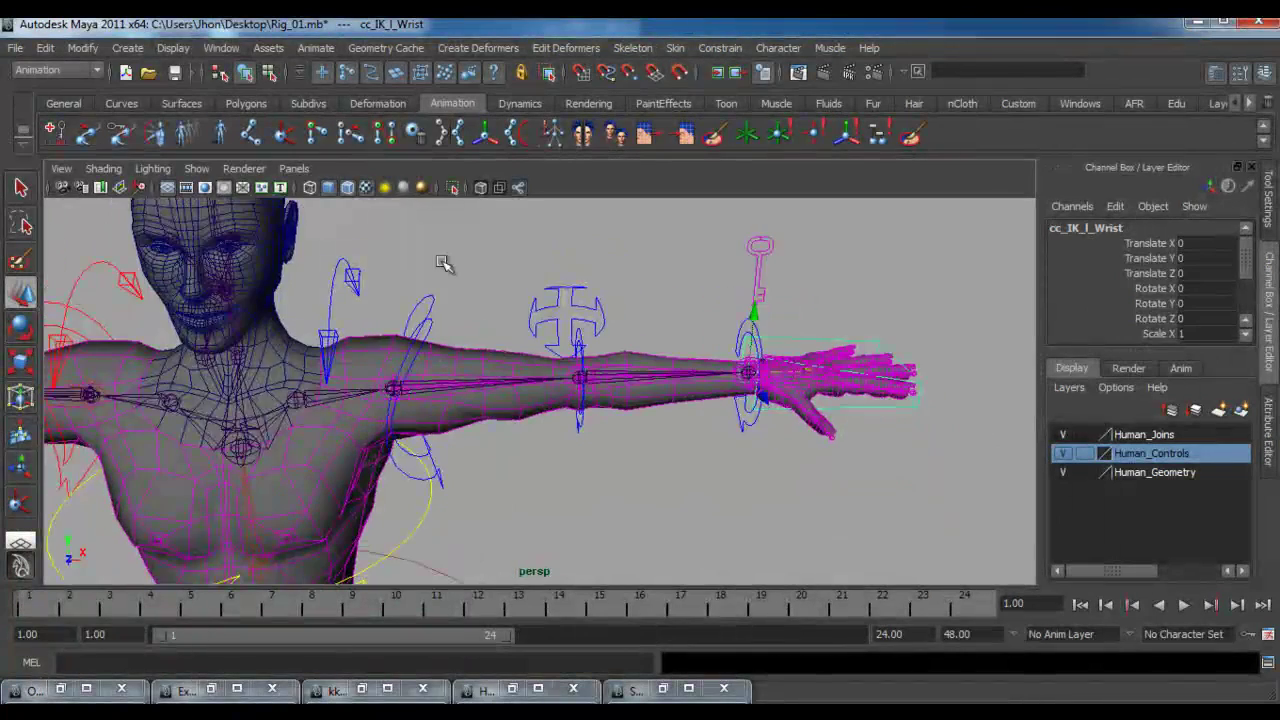
- Rotate the cc_FK_l_Shoulder and cc__l_Clavicle controls as a test in IK mode, undoing each rotation
click(434, 300)
key(e)
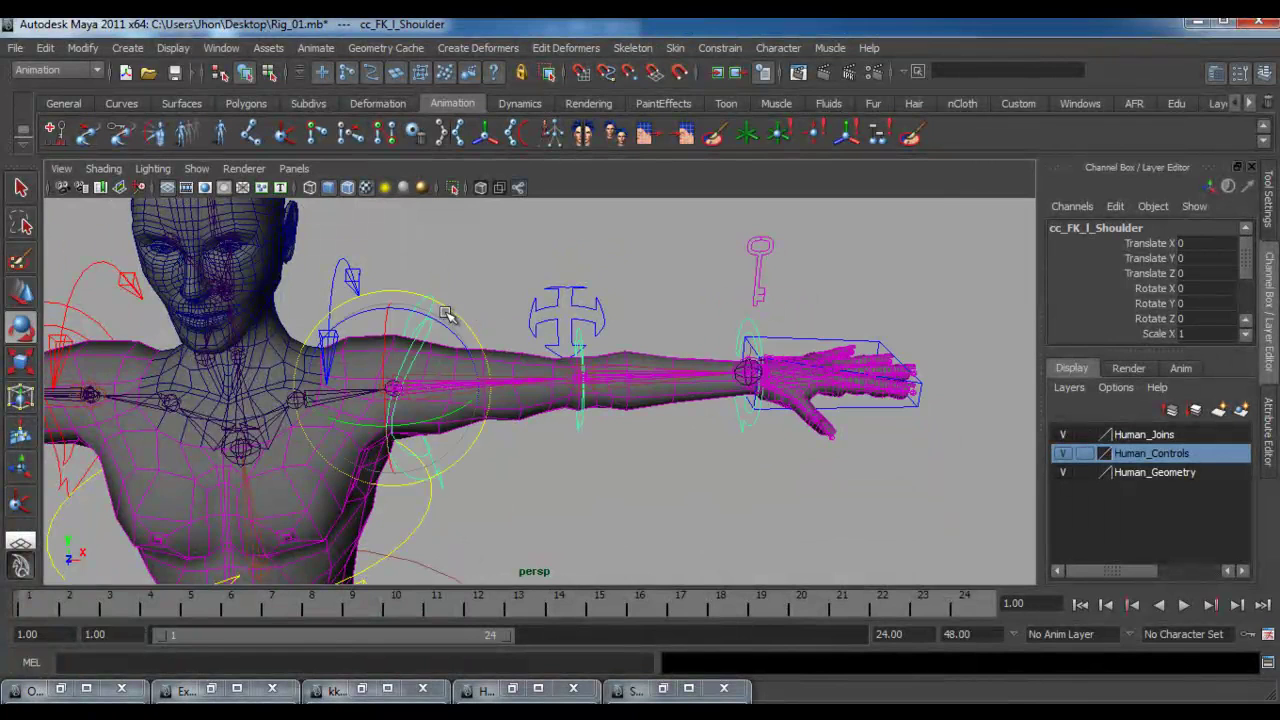
drag(437, 325, 432, 276)
key(ctrl+z)
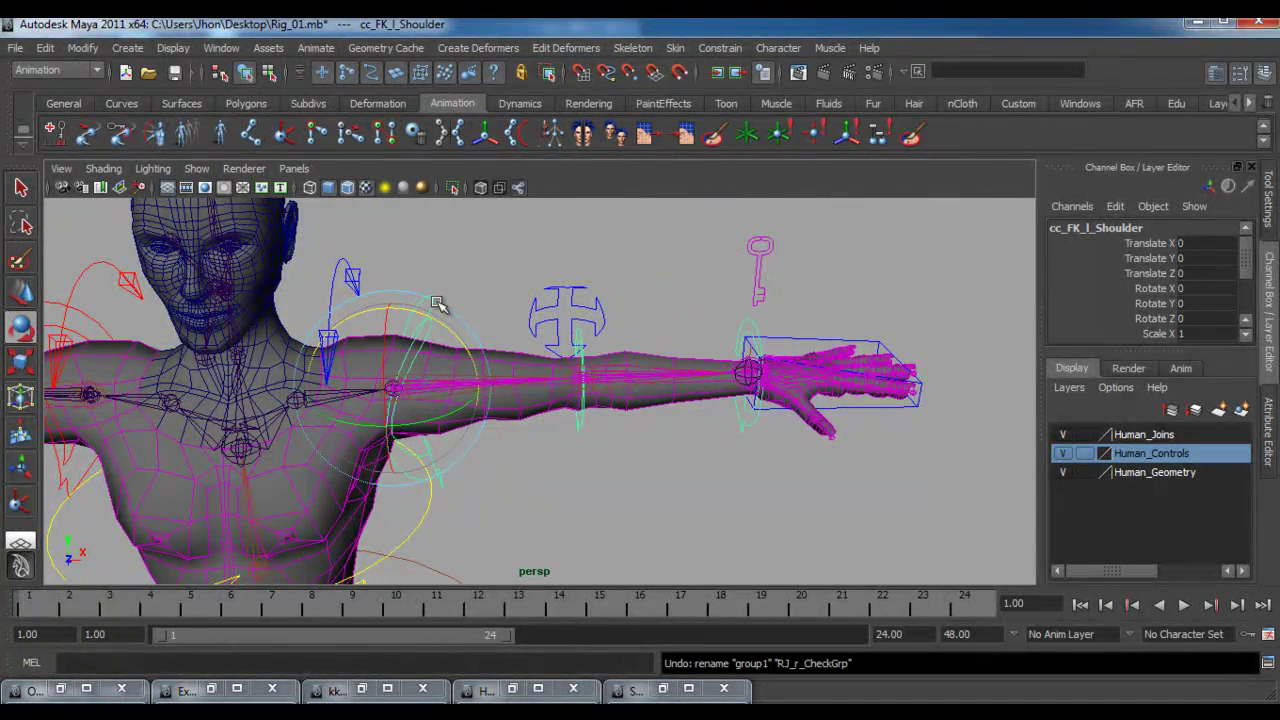
click(360, 275)
drag(362, 342, 404, 346)
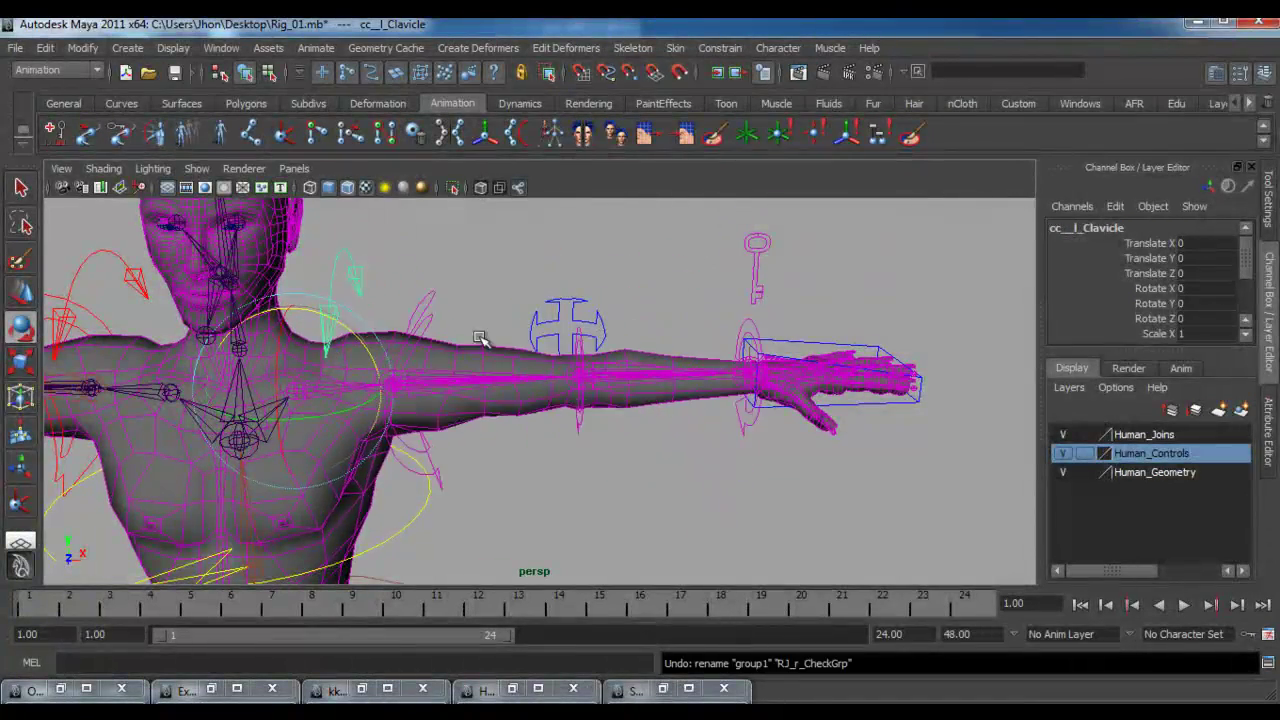
key(ctrl+z)
- Try out the cc_IK_l_ElbowPV control behind the left elbow and undo the change
click(483, 286)
scroll(641, 377, down, 4)
alt+drag(641, 377, 530, 345)
click(614, 362)
key(ctrl+z)
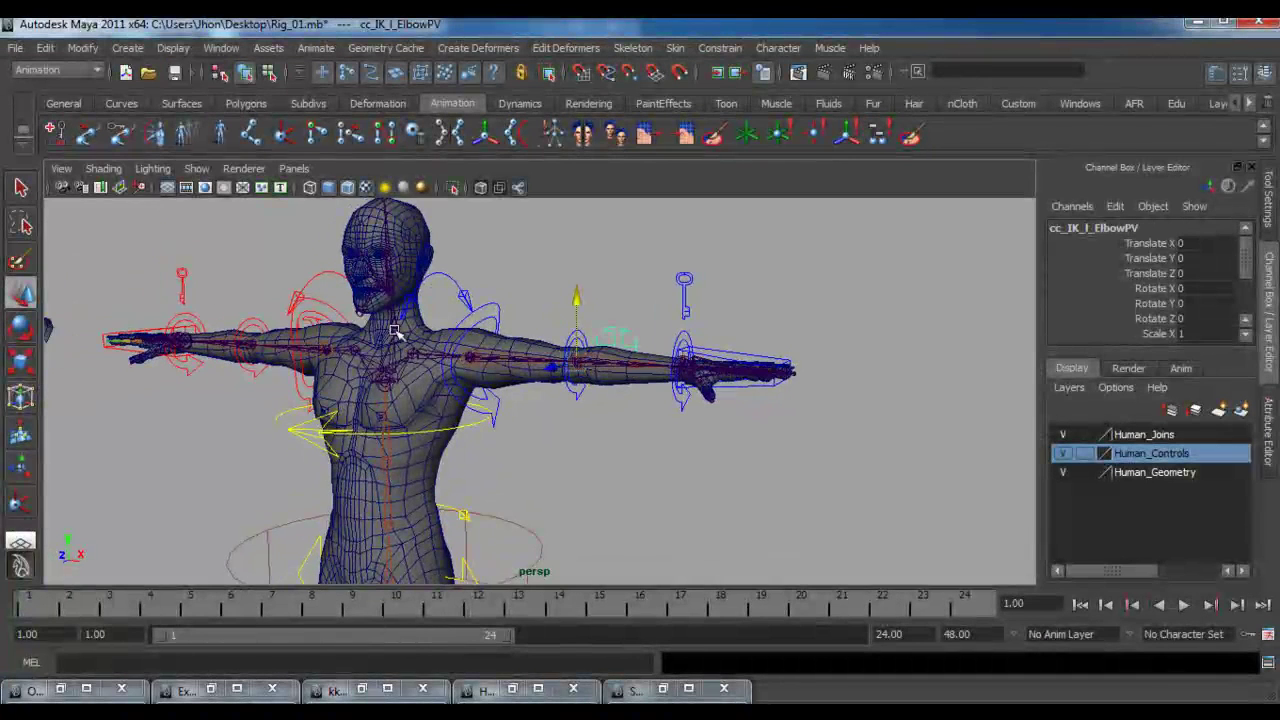
- Load the left arm's FK shoulder, elbow and wrist controls plus cc_IK_l_ElbowPV and cc_IK_l_Wrist as driven objects in Set Driven Key
click(21, 188)
alt+drag(577, 443, 588, 456)
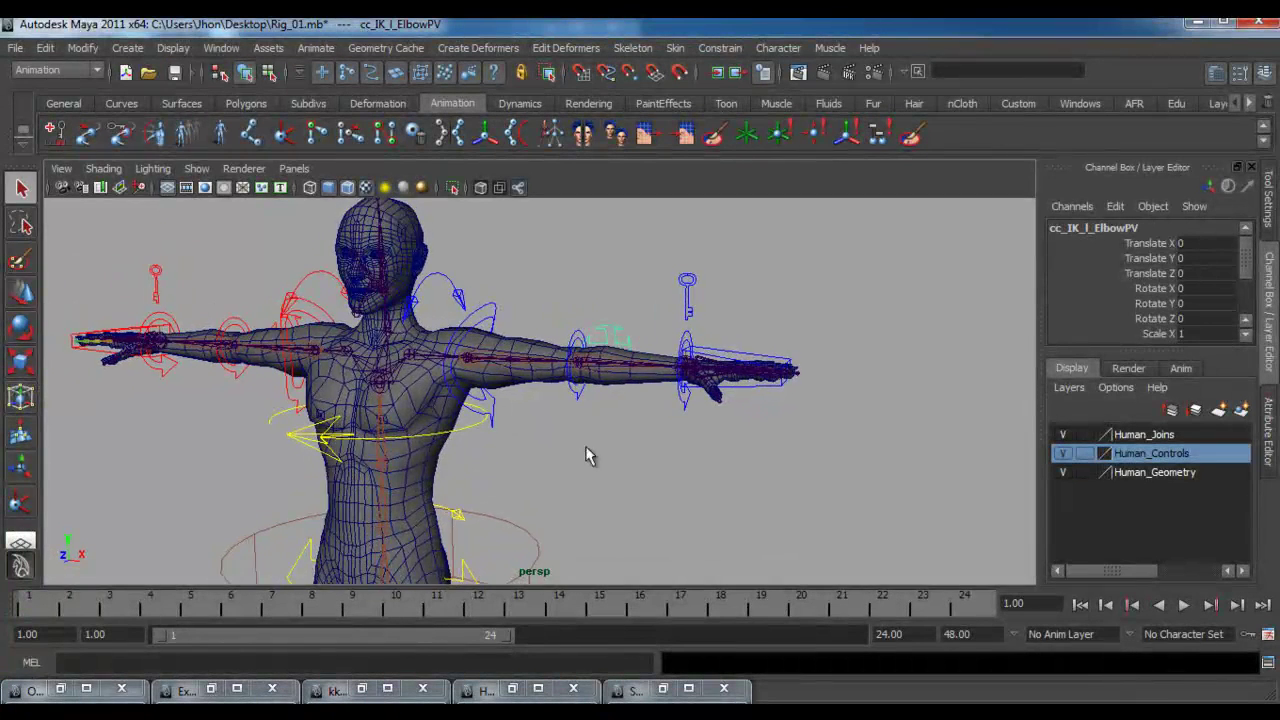
click(497, 325)
click(612, 345)
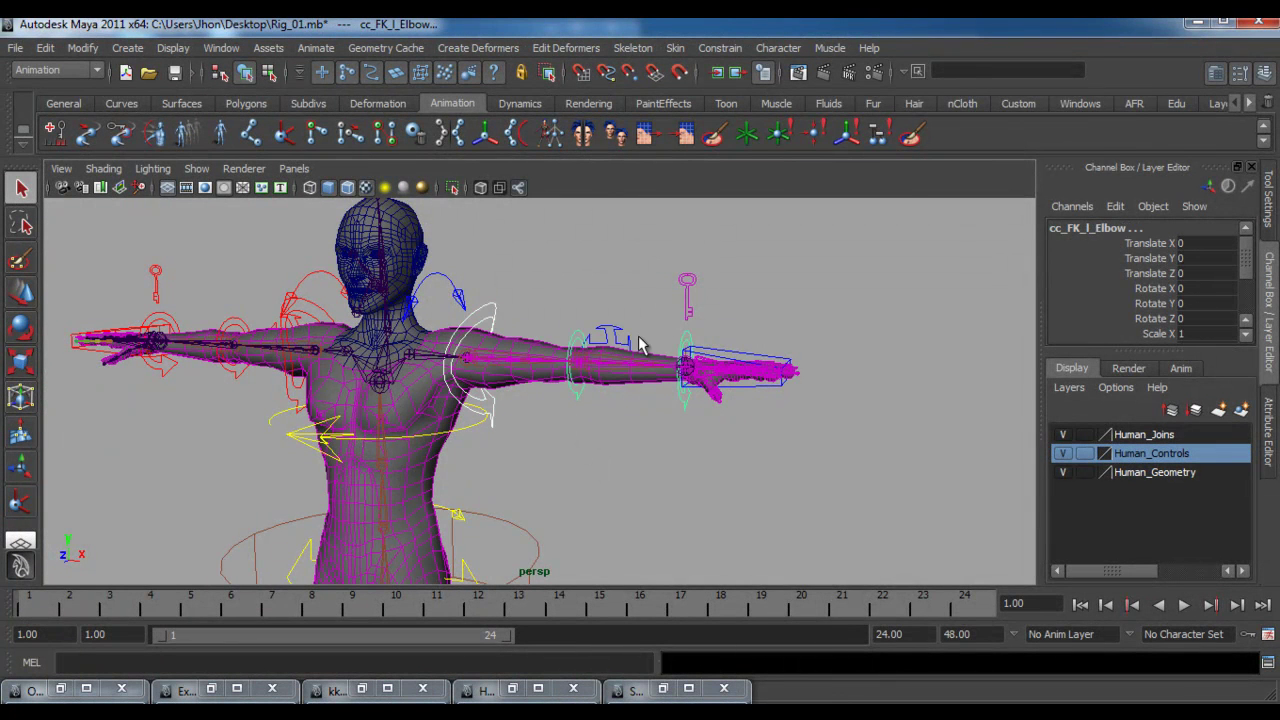
click(680, 340)
shift+click(617, 328)
shift+click(705, 347)
click(648, 688)
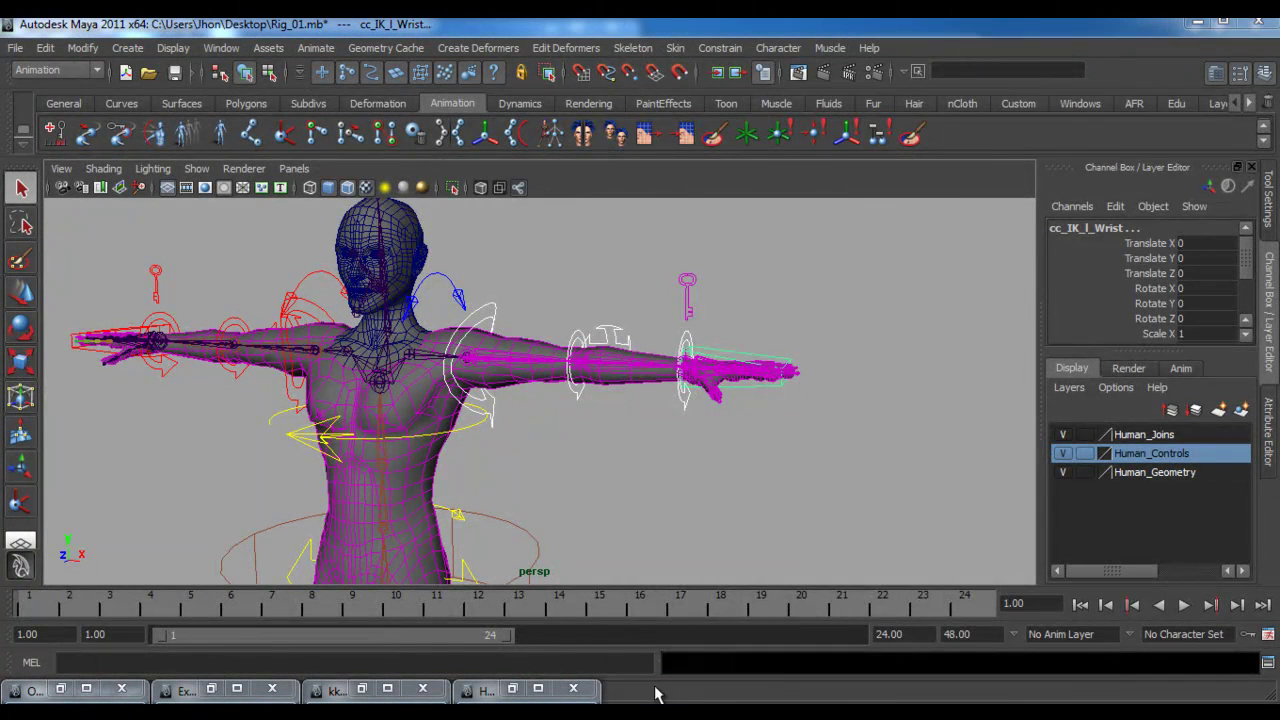
click(815, 601)
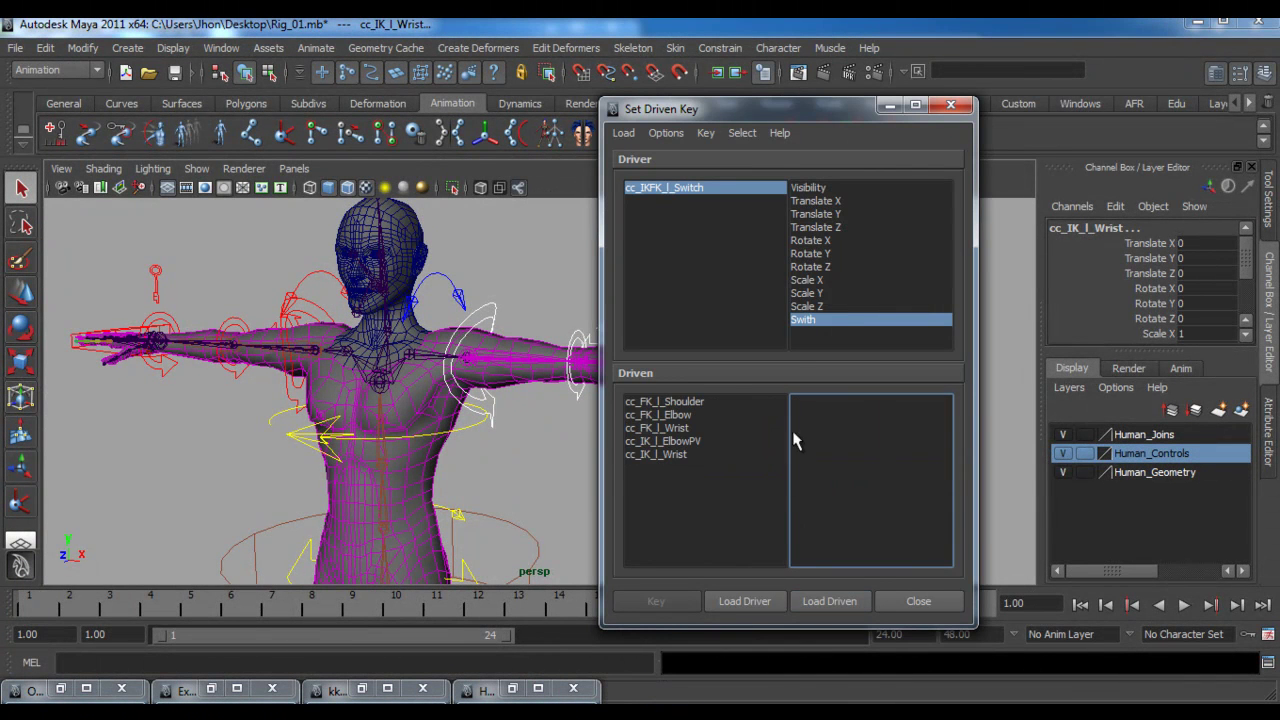
- Set the Swith attribute of the driver cc_IKFK_l_Switch to FK and move the Set Driven Key window aside
click(743, 188)
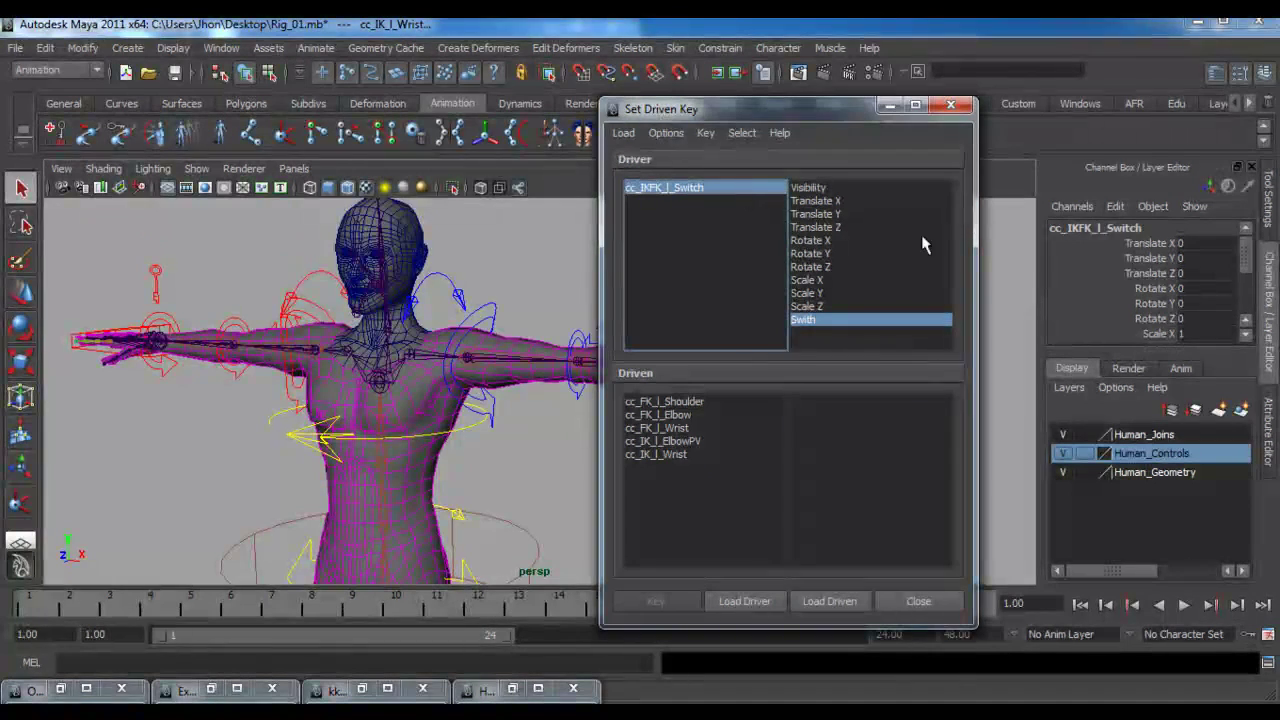
scroll(1220, 290, down, 3)
click(1200, 290)
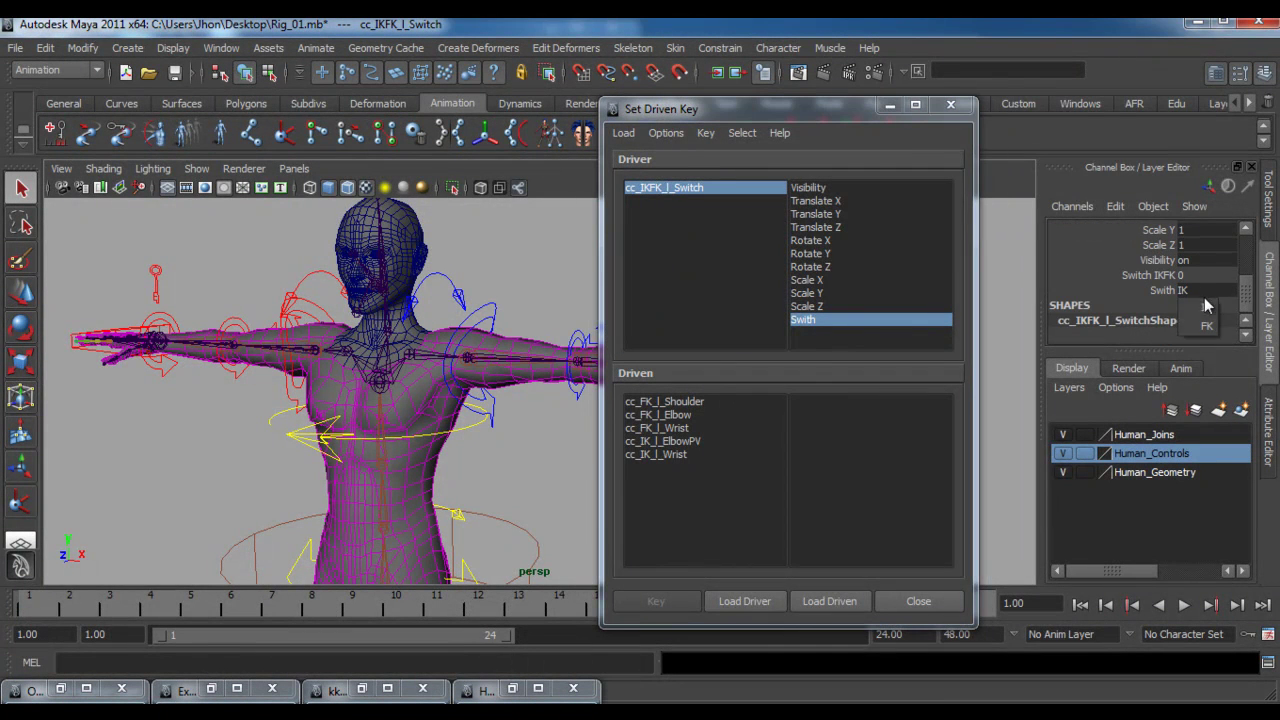
click(1196, 320)
drag(795, 110, 923, 119)
- Choose Visibility as the driven attribute and turn off the visibility of cc_IK_l_ElbowPV
drag(808, 408, 800, 460)
click(945, 408)
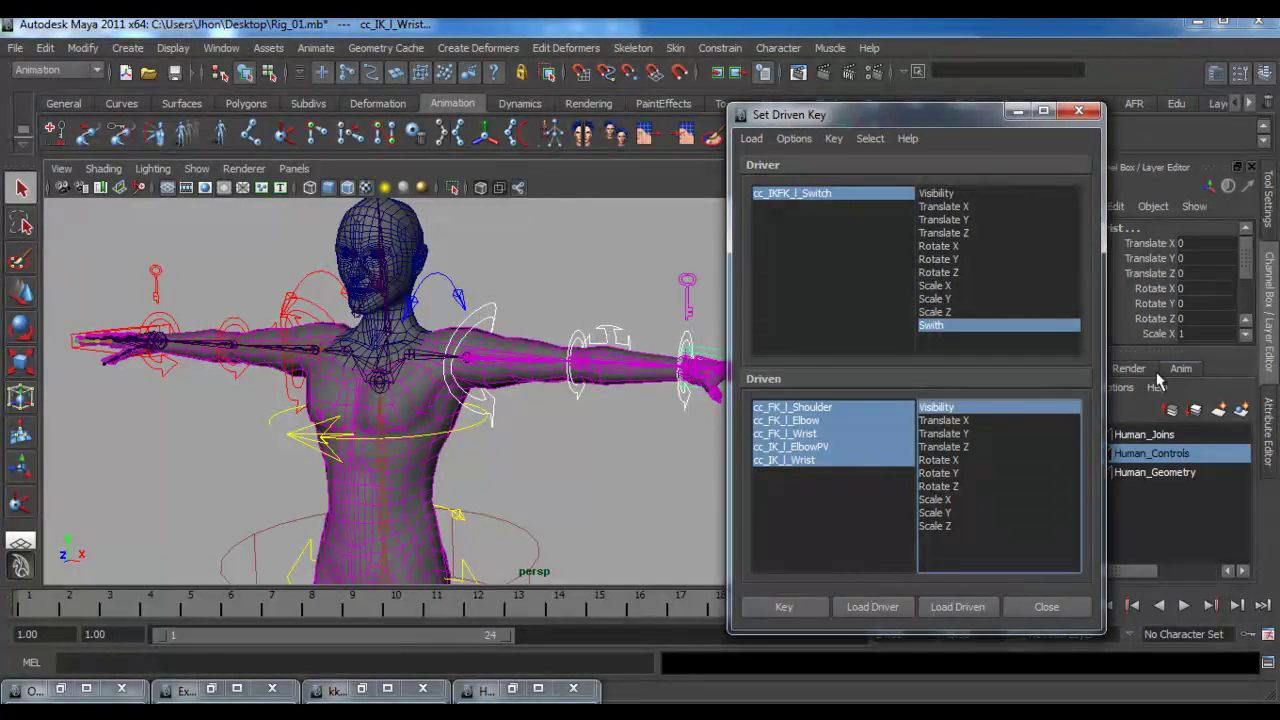
click(800, 447)
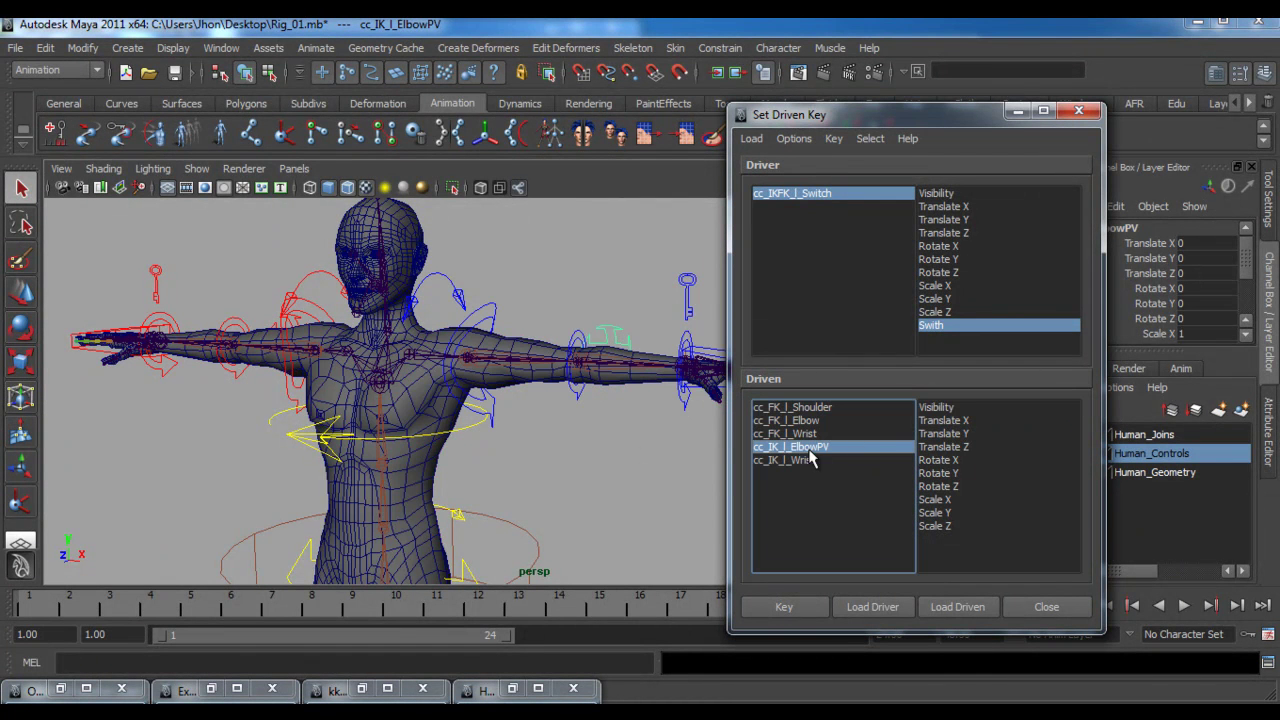
click(945, 408)
click(1246, 316)
double_click(1201, 290)
key(Return)
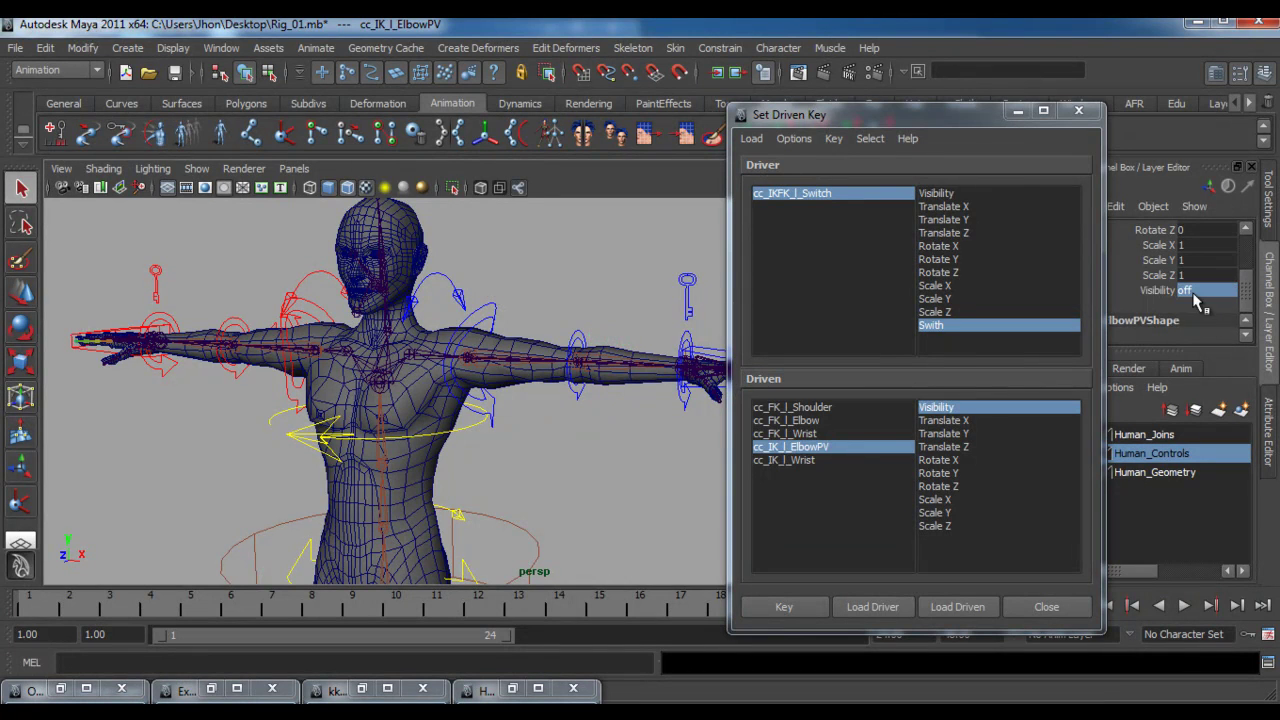
- Turn off the visibility of cc_IK_l_Wrist for the FK state
click(784, 460)
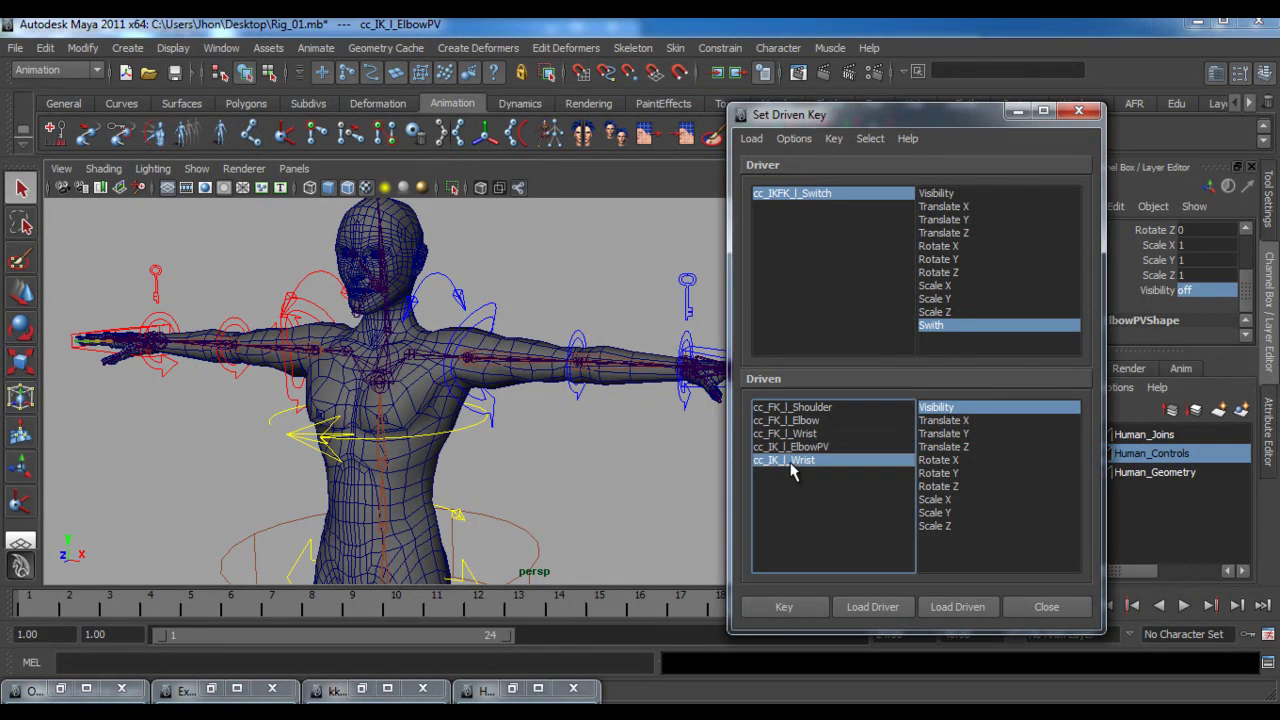
click(1240, 312)
click(1198, 292)
text(0)
key(Return)
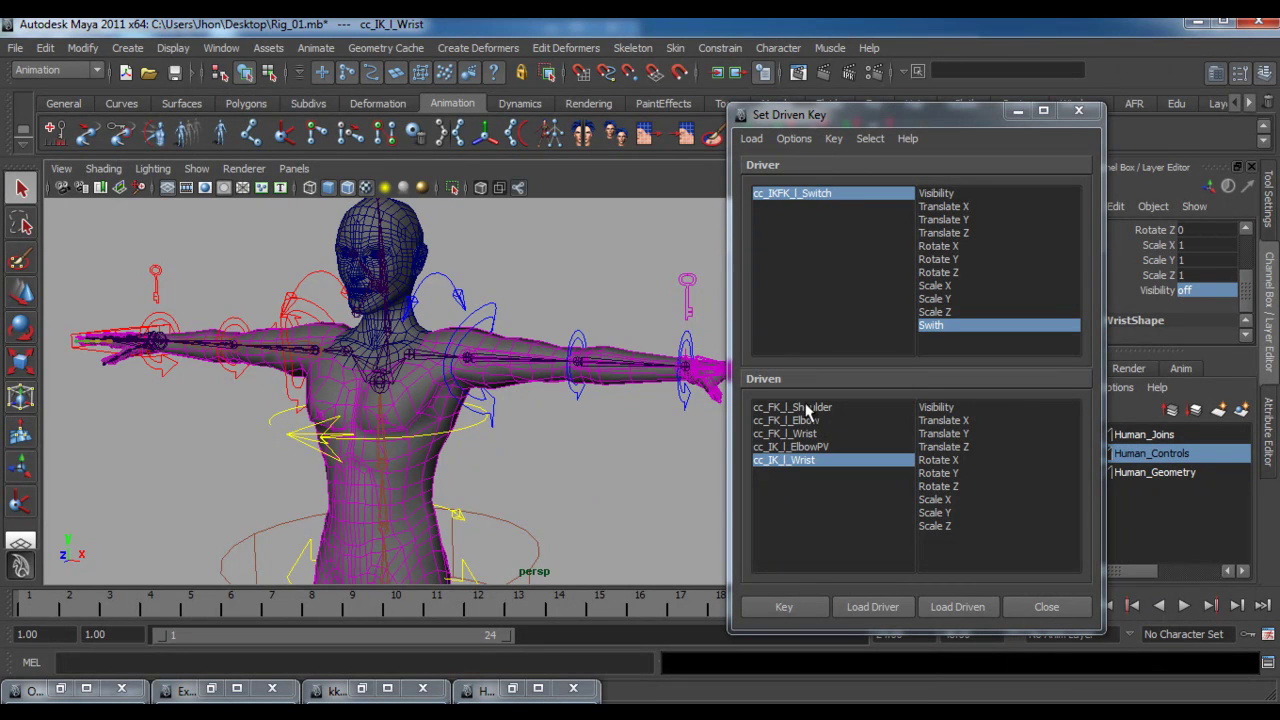
- Key the Visibility of all five driven arm controls against the Swith attribute at FK
alt+drag(545, 360, 502, 379)
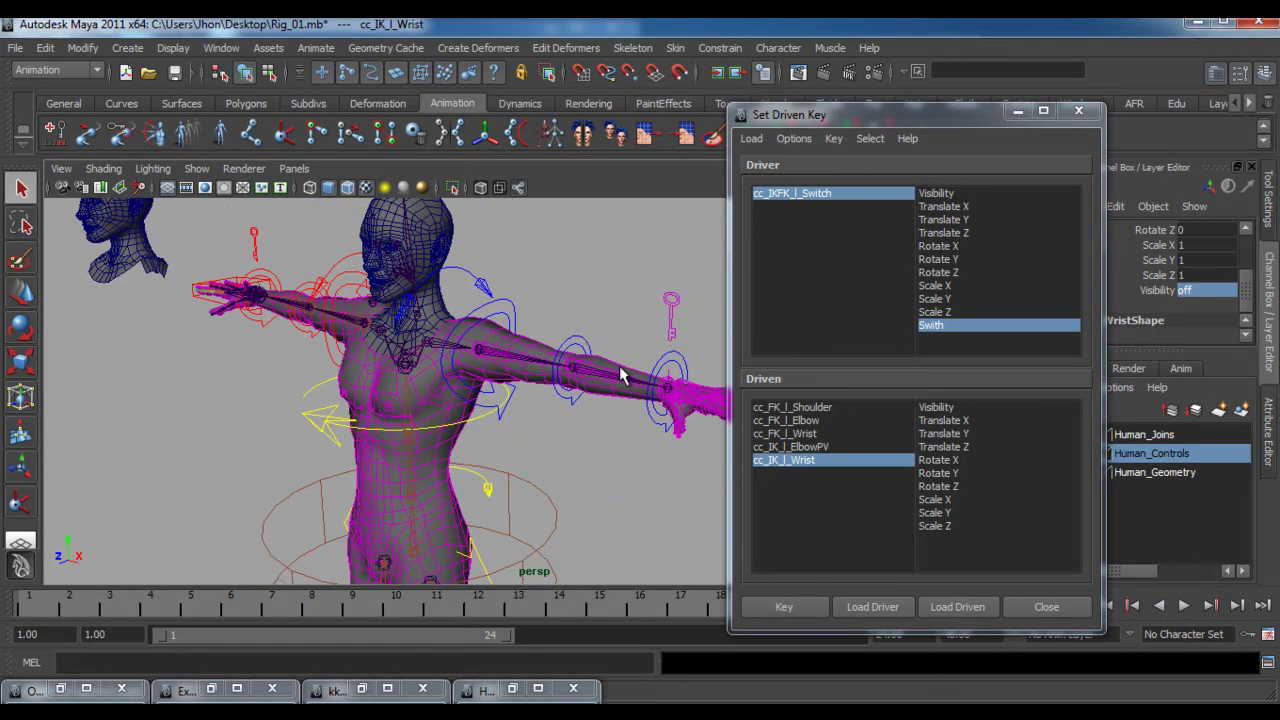
click(797, 408)
drag(799, 410, 792, 462)
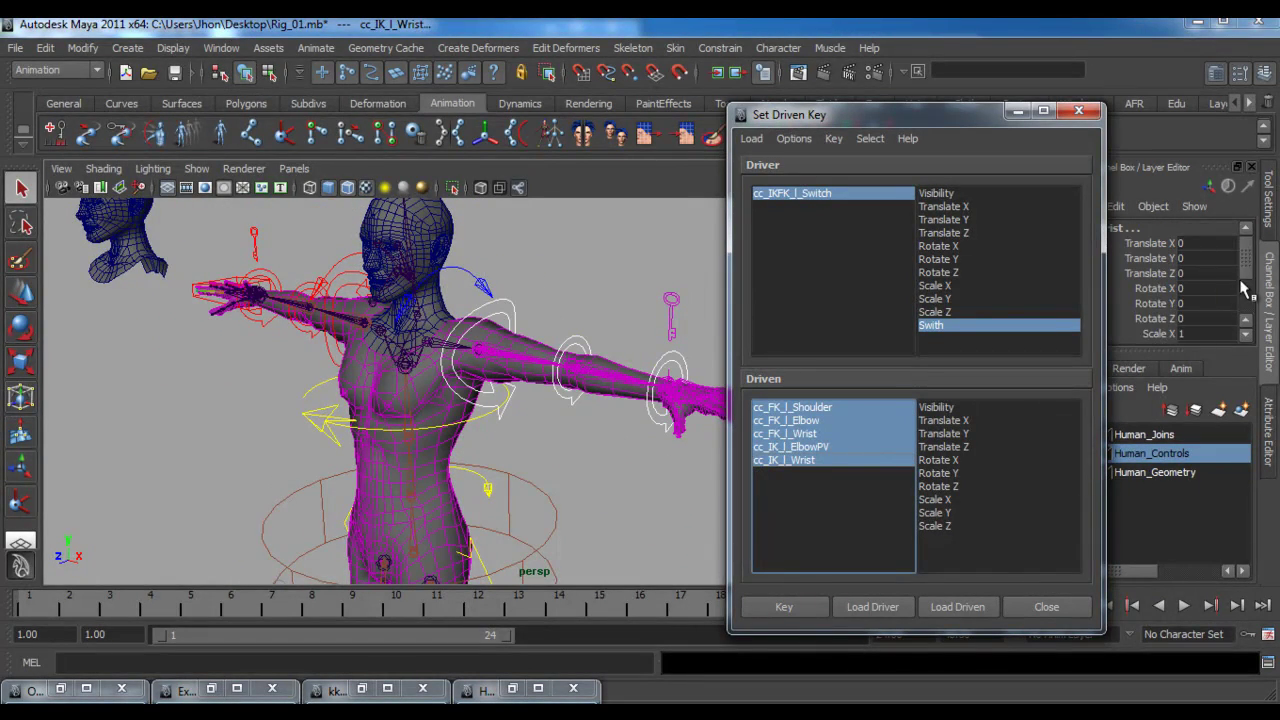
click(795, 606)
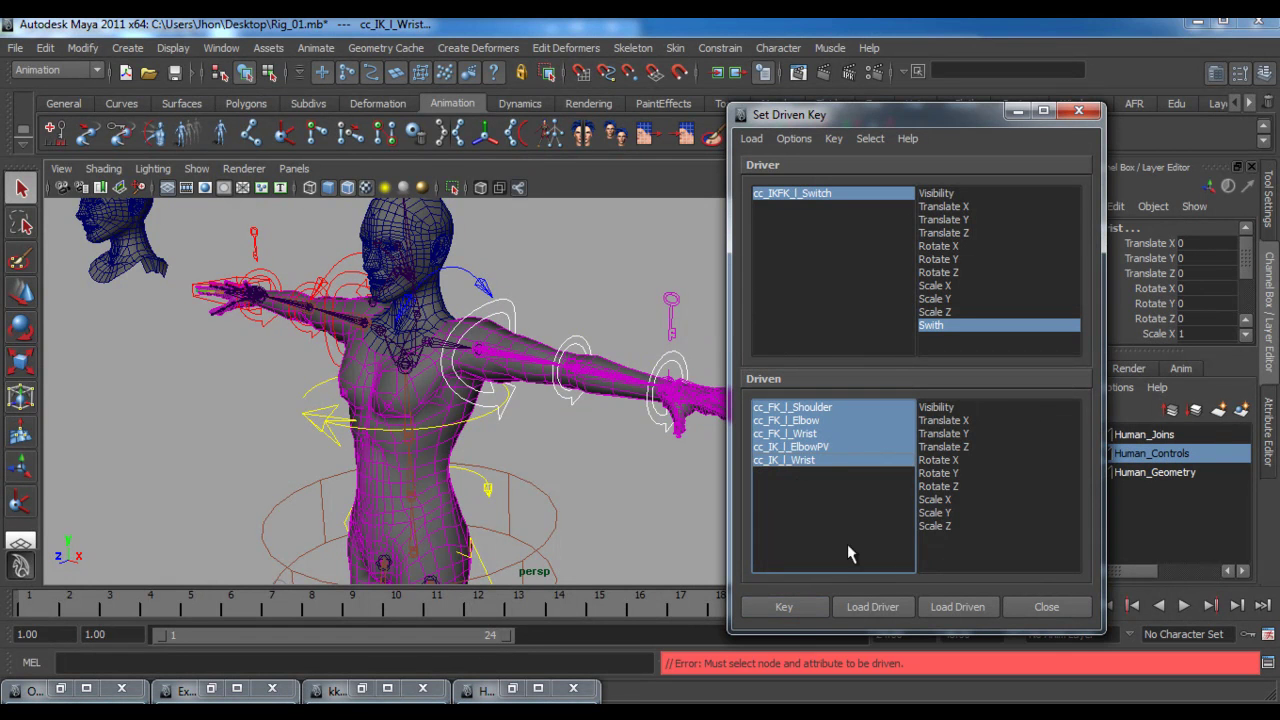
click(938, 407)
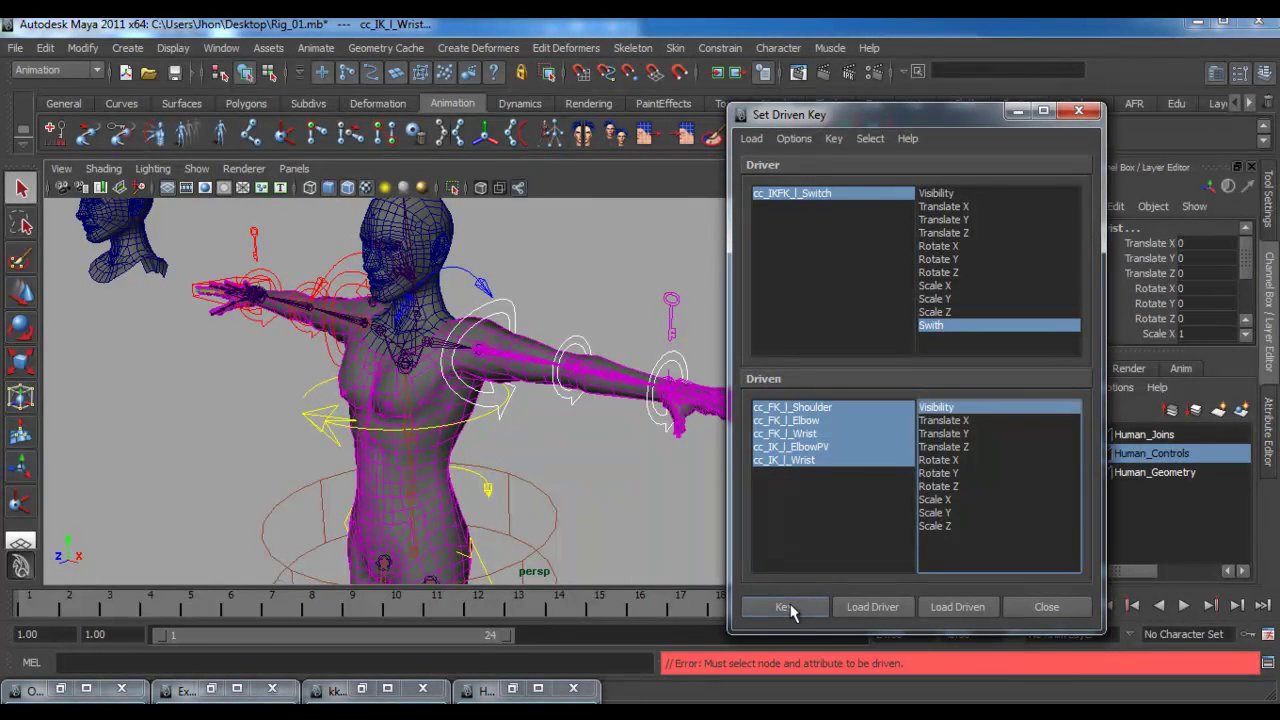
click(786, 606)
- Set the Swith attribute of the driver cc_IKFK_l_Switch to IK
click(806, 195)
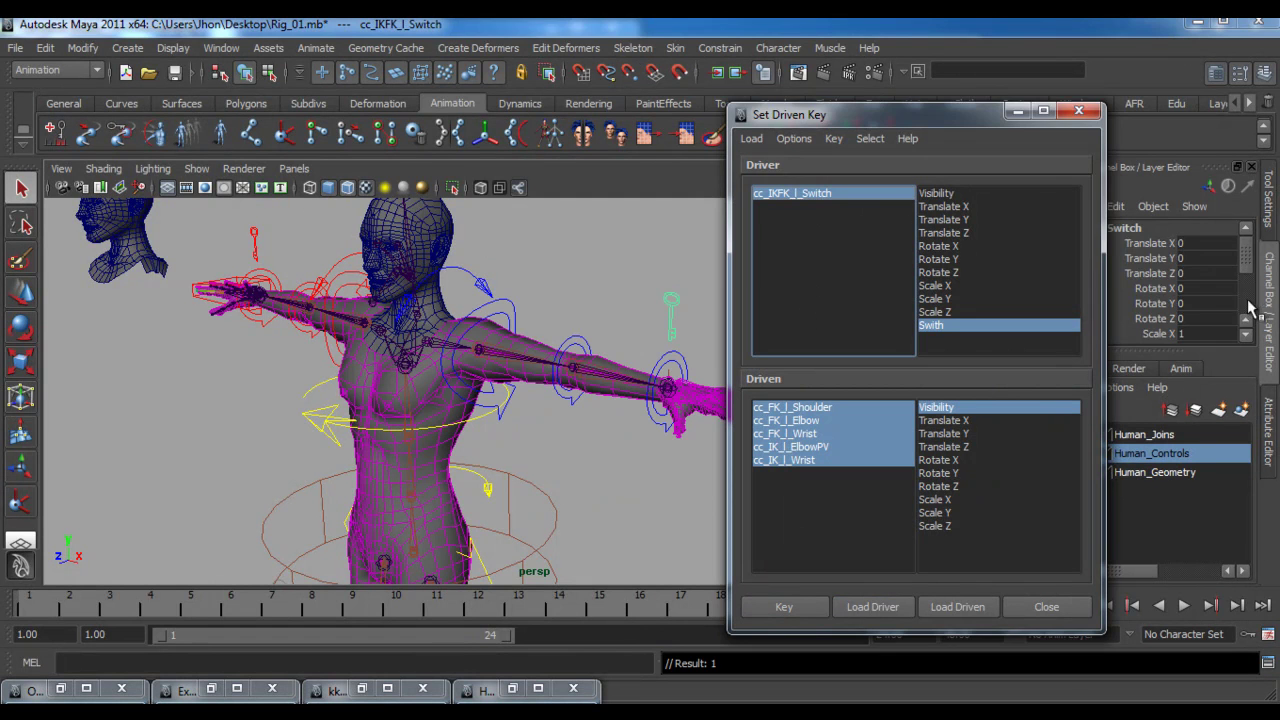
scroll(1213, 303, down, 3)
click(1208, 306)
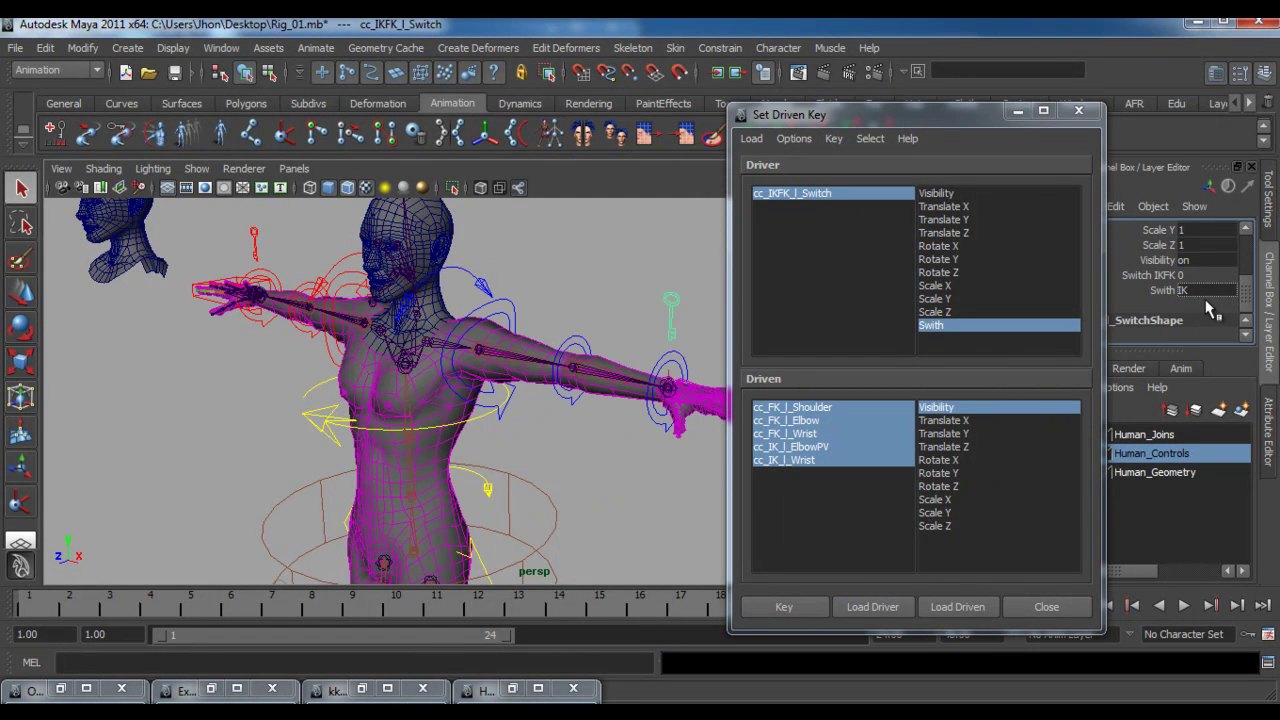
- Turn off the visibility of cc_FK_l_Shoulder and cc_FK_l_Elbow for the IK state
click(806, 408)
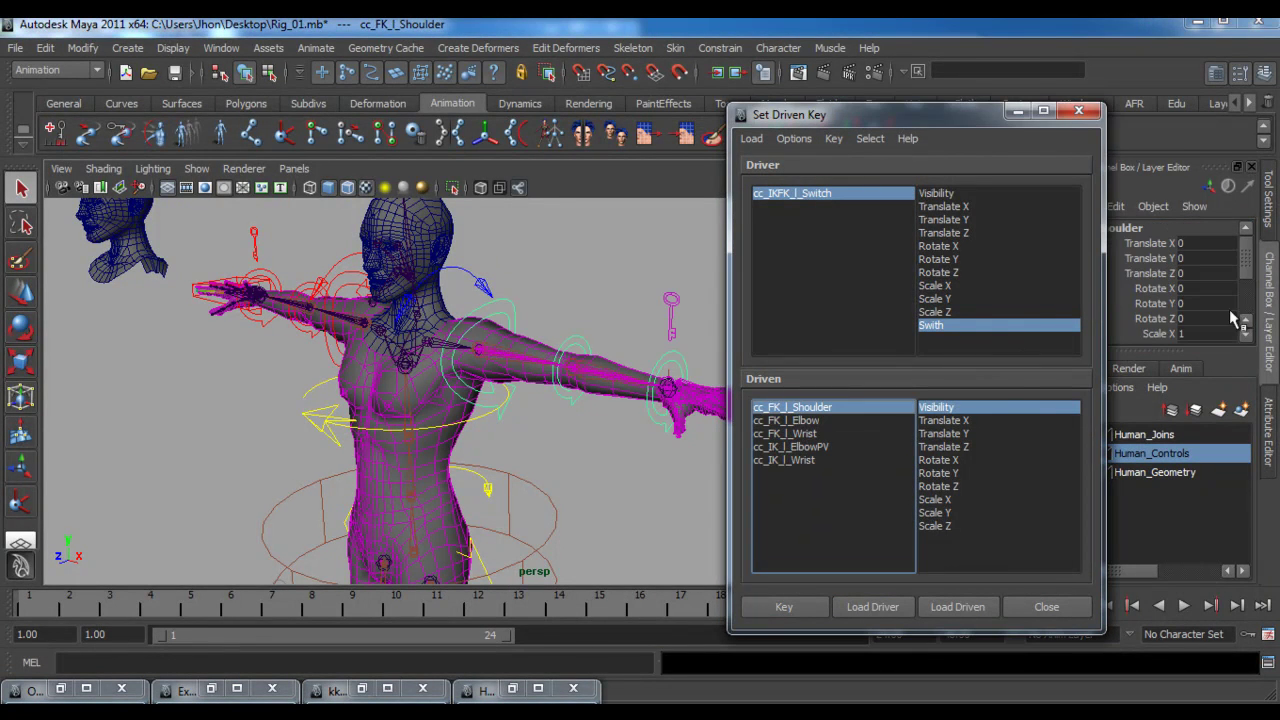
scroll(1213, 300, down, 2)
double_click(1190, 290)
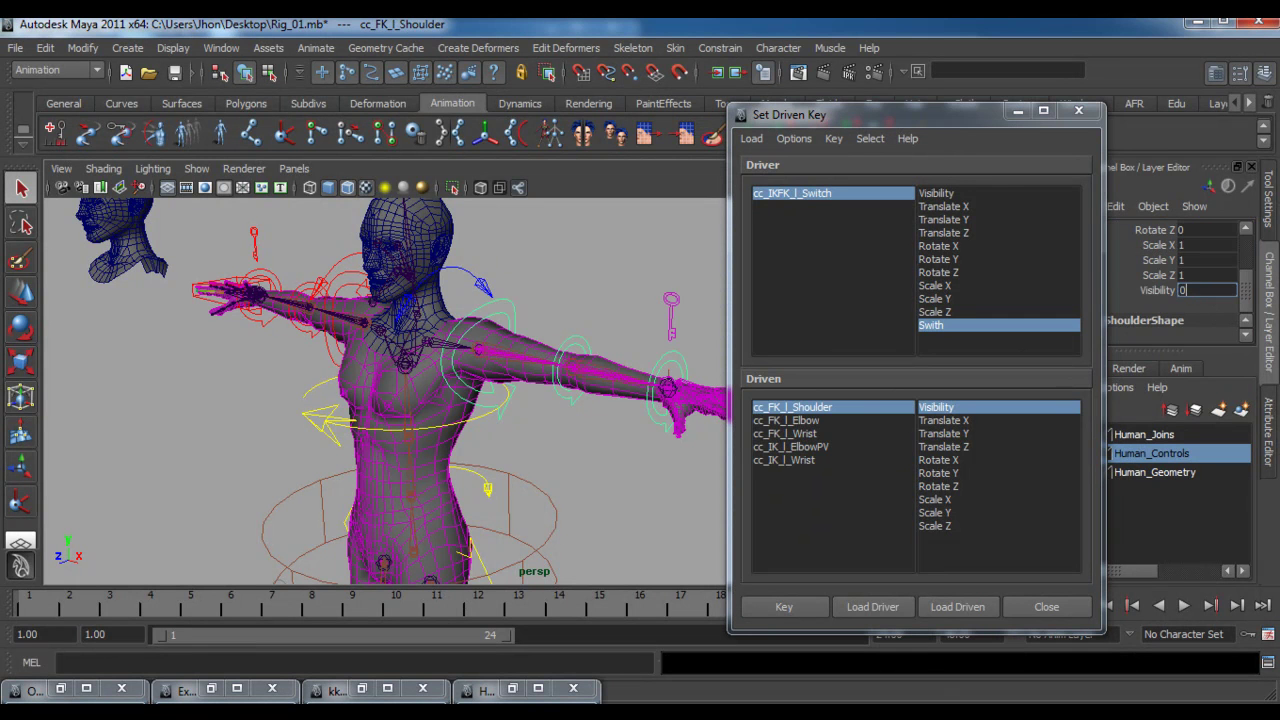
key(Return)
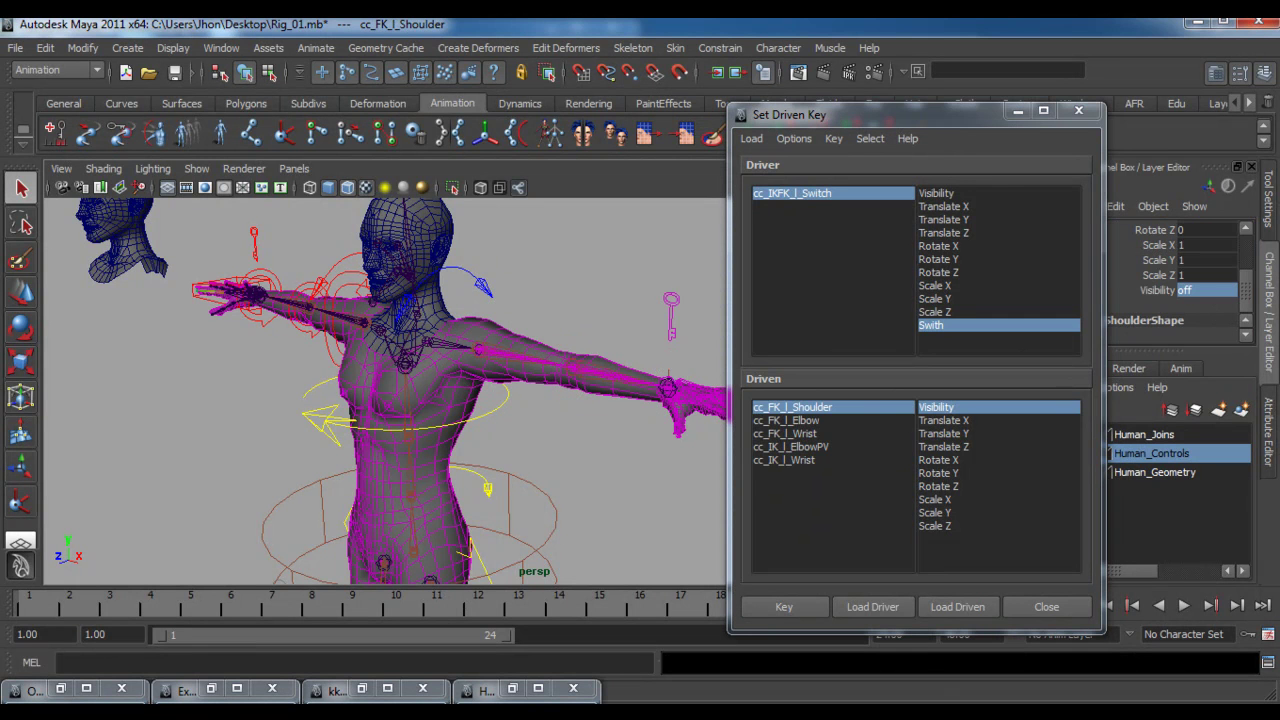
click(805, 421)
scroll(1245, 316, down, 2)
double_click(1190, 290)
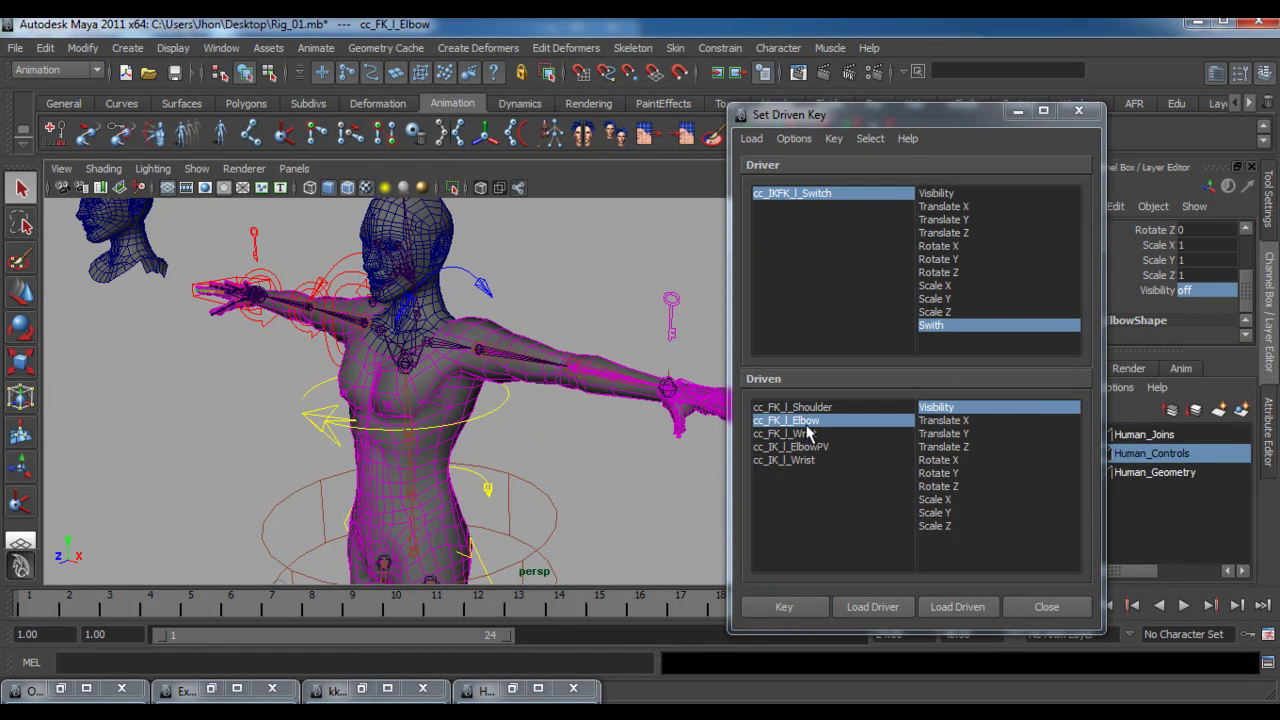
- Turn off the visibility of cc_FK_l_Wrist for the IK state
click(805, 434)
scroll(1241, 333, down, 2)
click(1208, 292)
text(0)
key(Return)
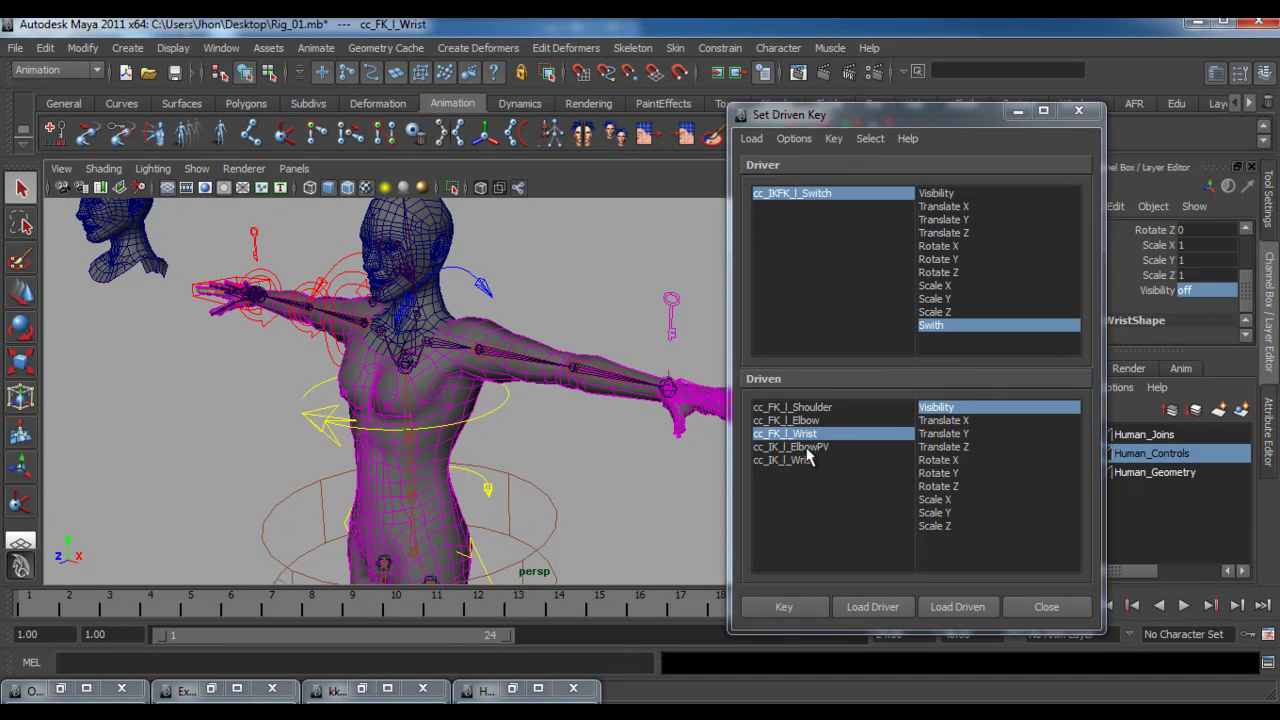
- Turn on the visibility of cc_IK_l_ElbowPV for the IK state
click(810, 448)
scroll(1246, 306, down, 2)
click(1205, 291)
text(1)
key(Return)
- Turn on the visibility of cc_IK_l_Wrist and key the Visibility of all five driven controls against Swith at IK
click(800, 460)
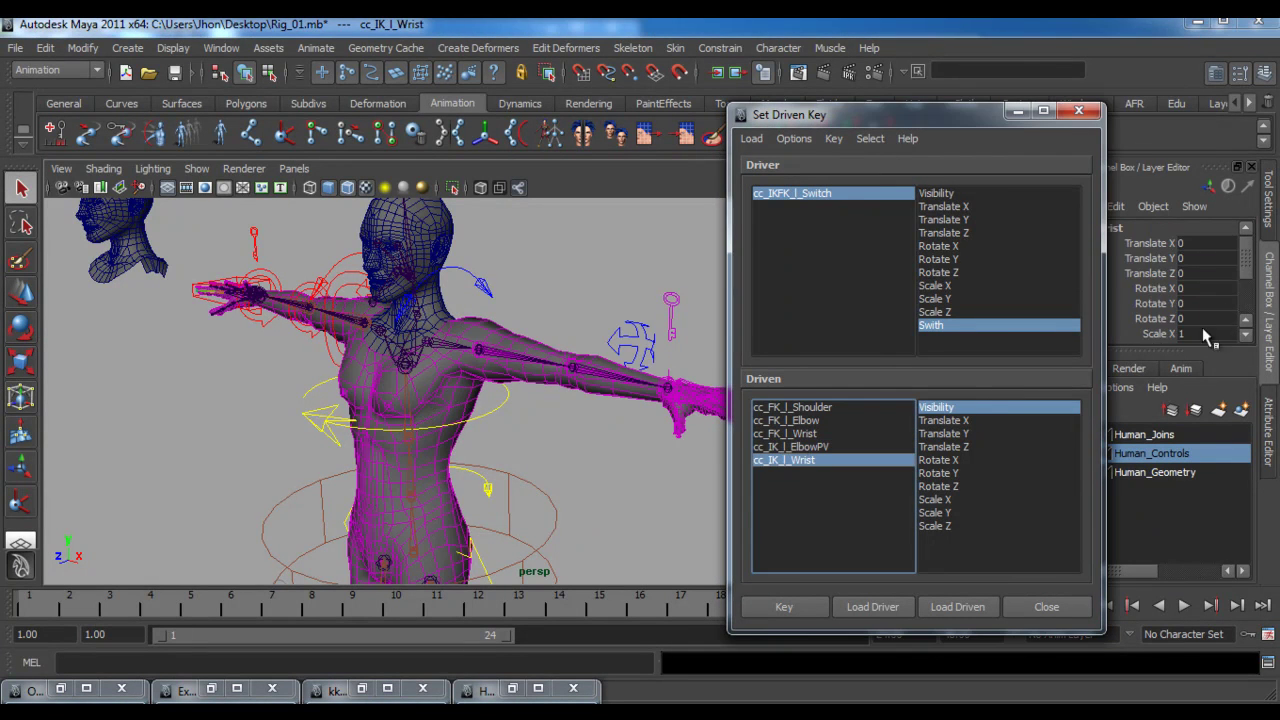
scroll(1250, 292, down, 2)
click(1190, 290)
text(1)
key(Return)
drag(805, 408, 809, 458)
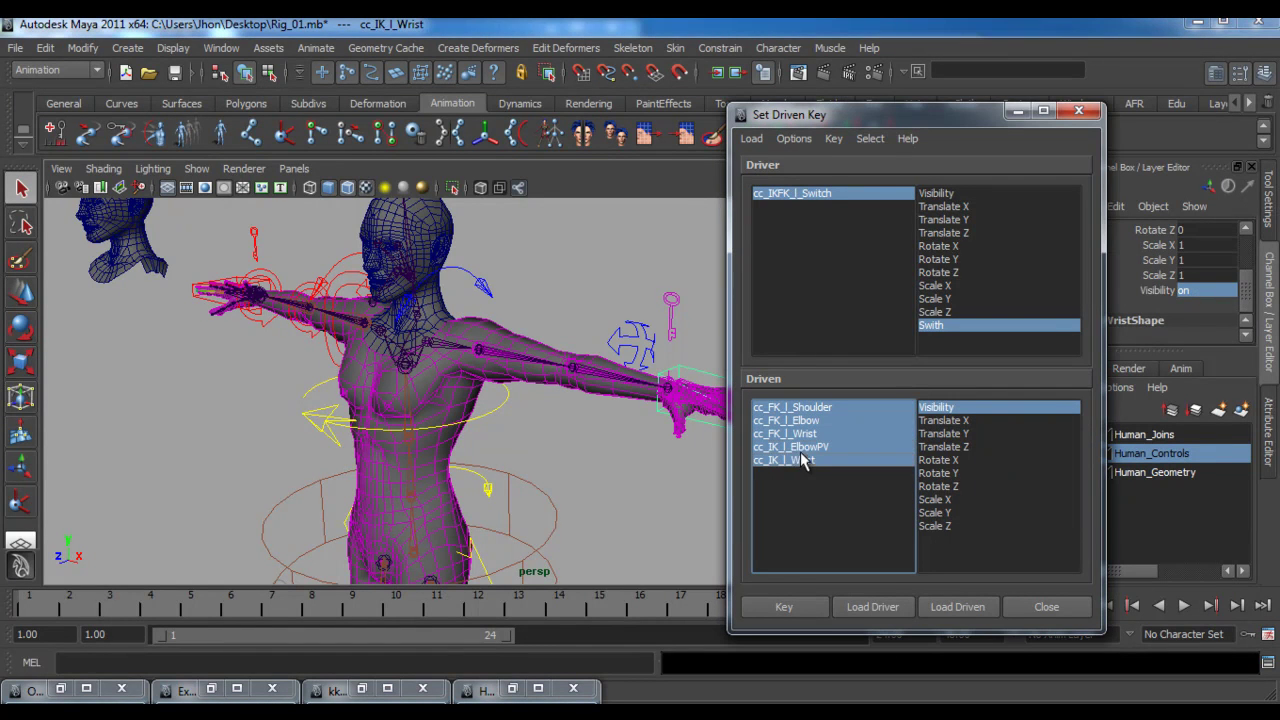
click(789, 607)
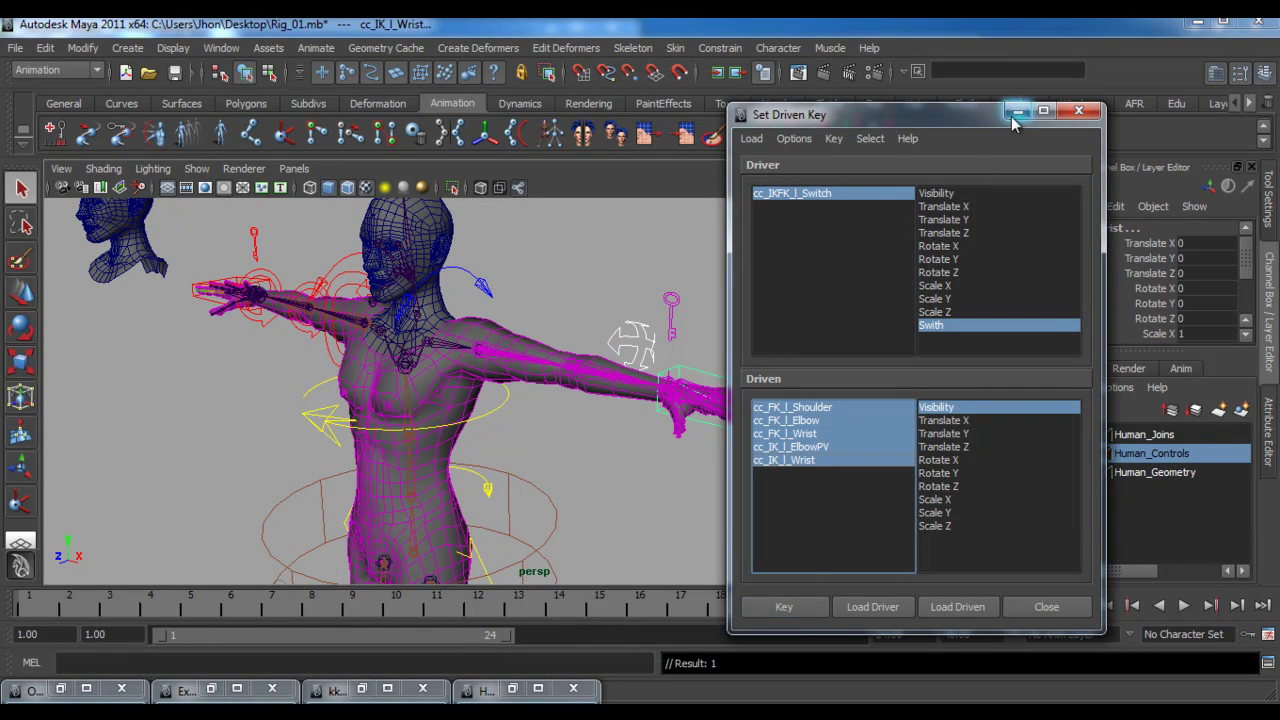
- Minimize the Set Driven Key window and toggle the Swith attribute of cc_IKFK_l_Switch between IK and FK, ending on FK
click(1018, 111)
click(837, 287)
click(695, 336)
alt+drag(694, 347, 780, 338)
click(1247, 298)
click(1186, 293)
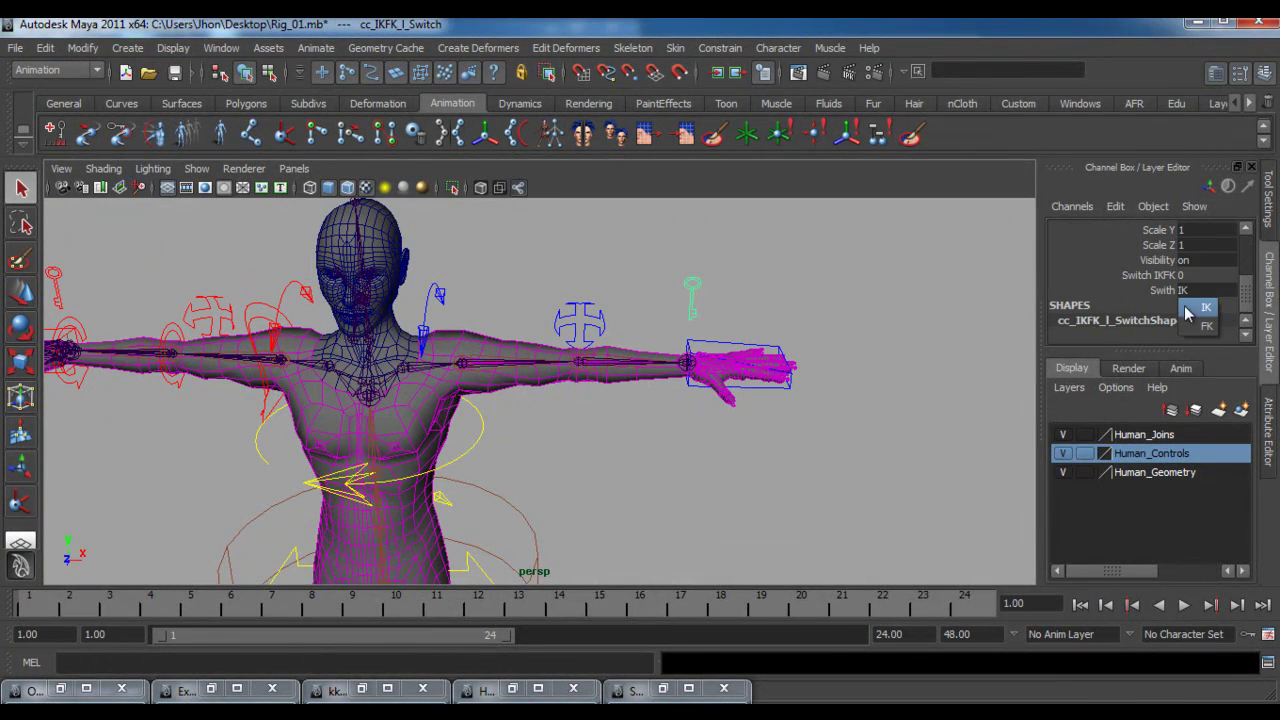
click(1191, 323)
click(1194, 293)
click(1196, 308)
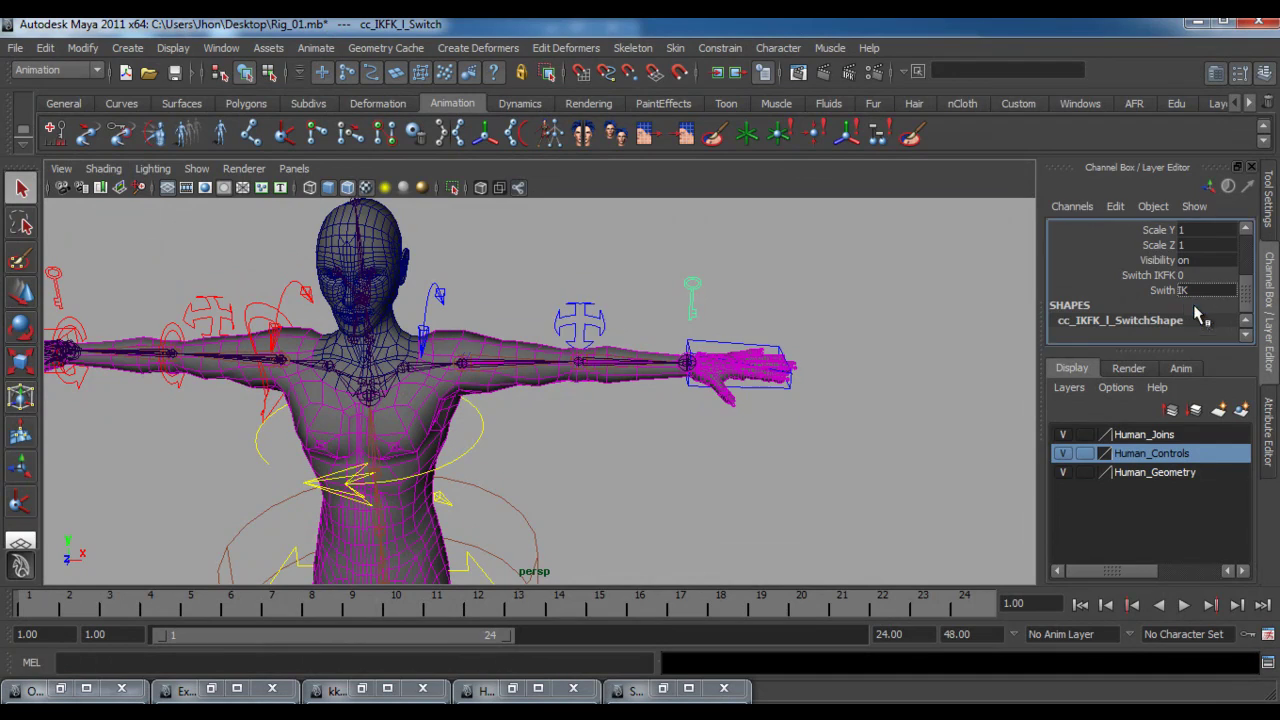
click(1196, 292)
click(1197, 325)
- Test the FK arm by rotating cc_FK_l_Elbow and cc_FK_l_Wrist, undoing each rotation
alt+drag(612, 329, 640, 406)
click(580, 336)
key(e)
key(ctrl+z)
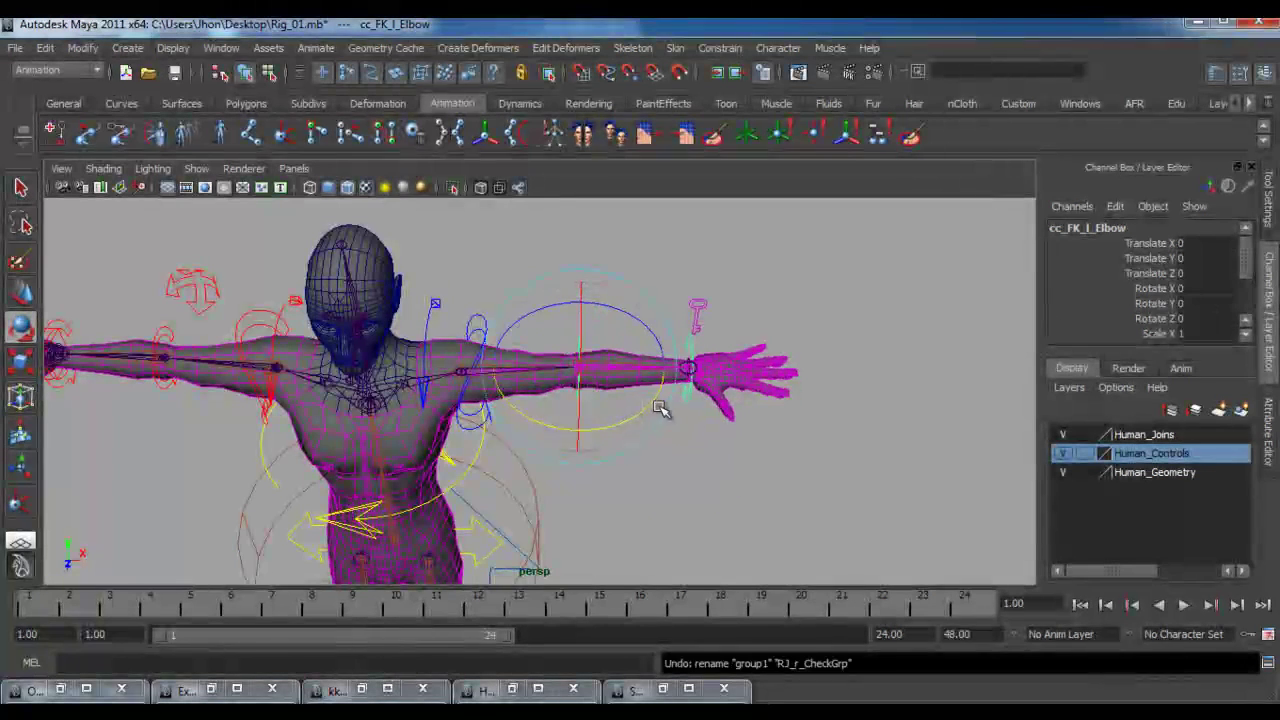
click(686, 400)
drag(712, 427, 676, 447)
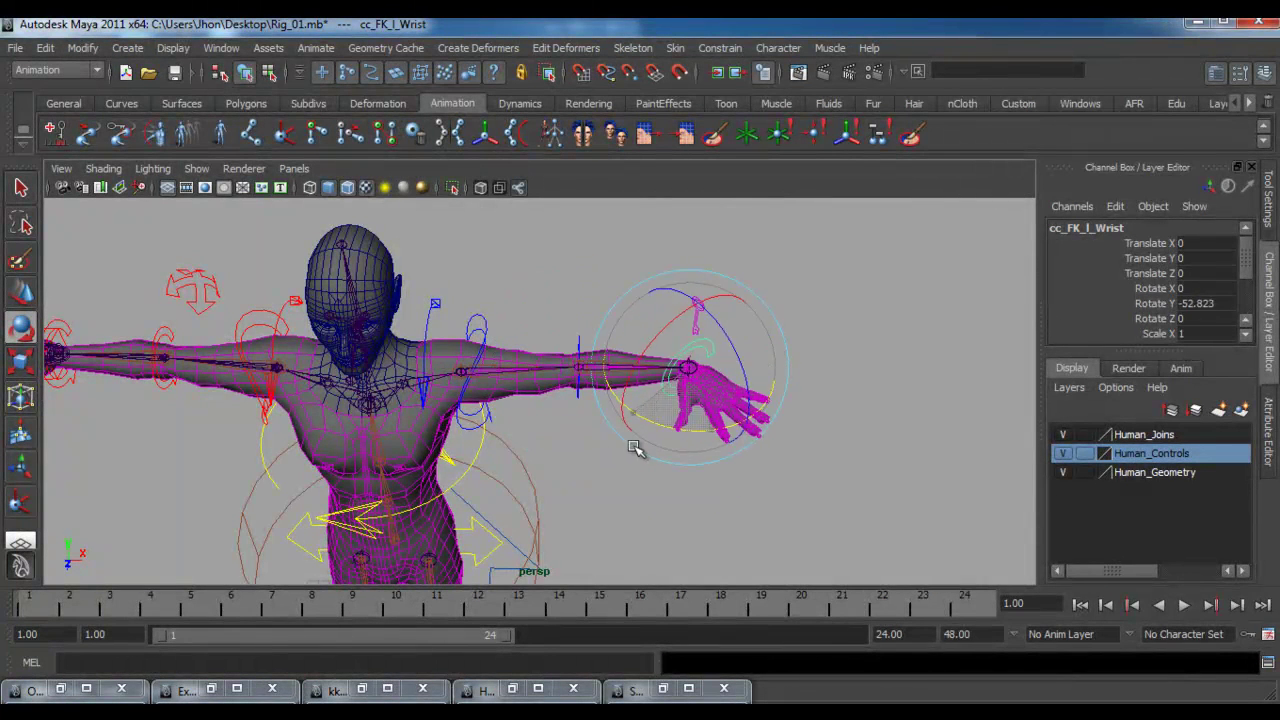
key(ctrl+z)
- Test-rotate the left FK shoulder control and cc__l_Clavicle, undoing each rotation
click(490, 352)
alt+drag(490, 352, 490, 268)
key(ctrl+z)
click(502, 244)
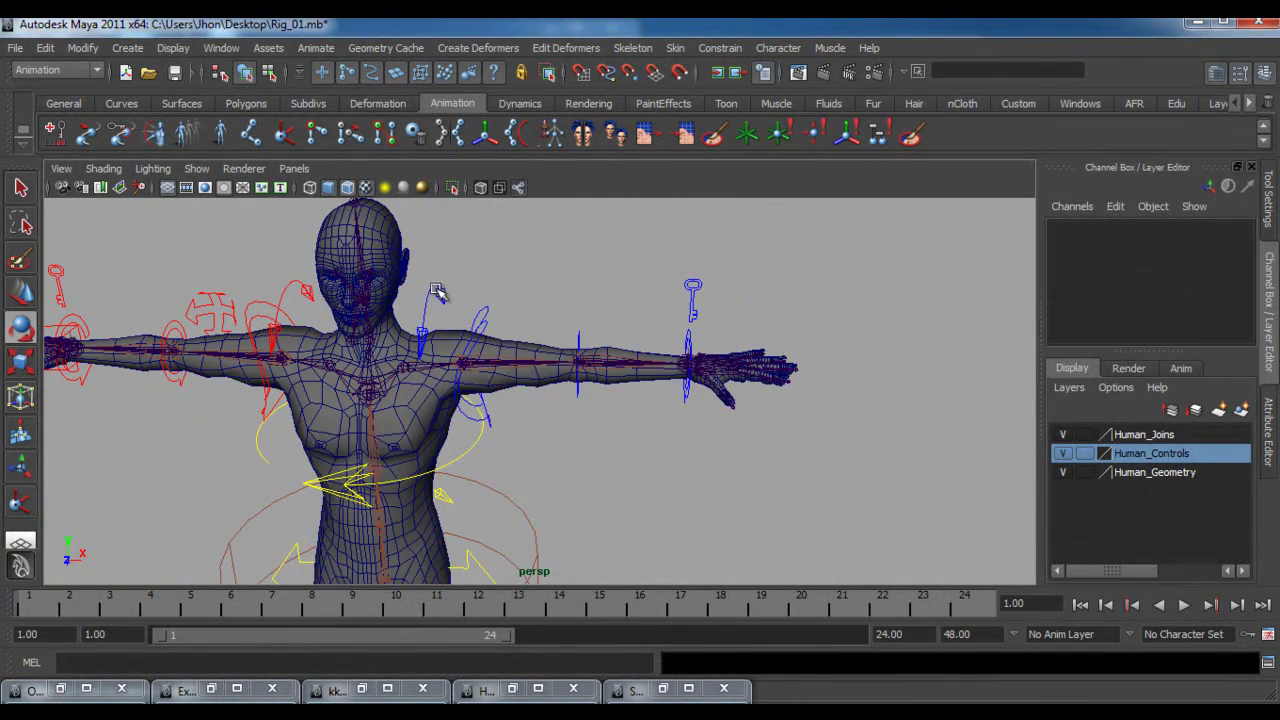
click(445, 287)
drag(461, 316, 449, 294)
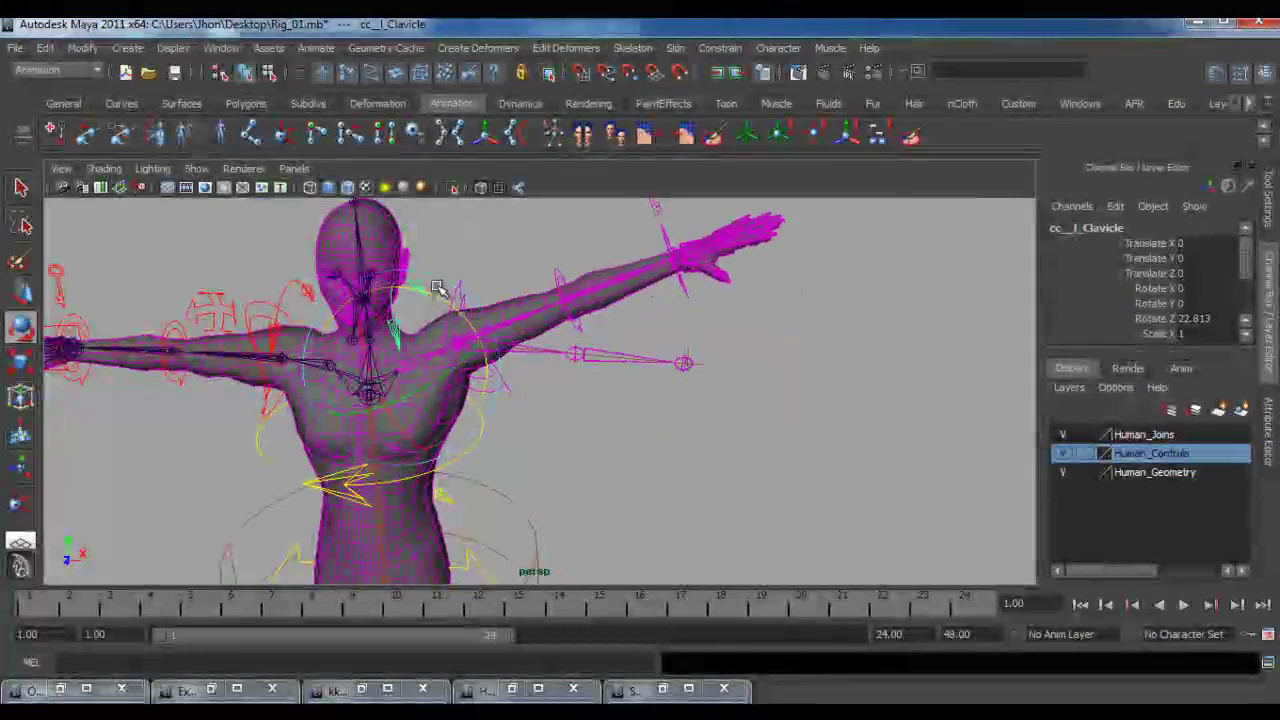
key(ctrl+z)
- Set the Swith attribute of cc_IKFK_l_Switch to IK
click(686, 330)
scroll(1200, 290, down, 3)
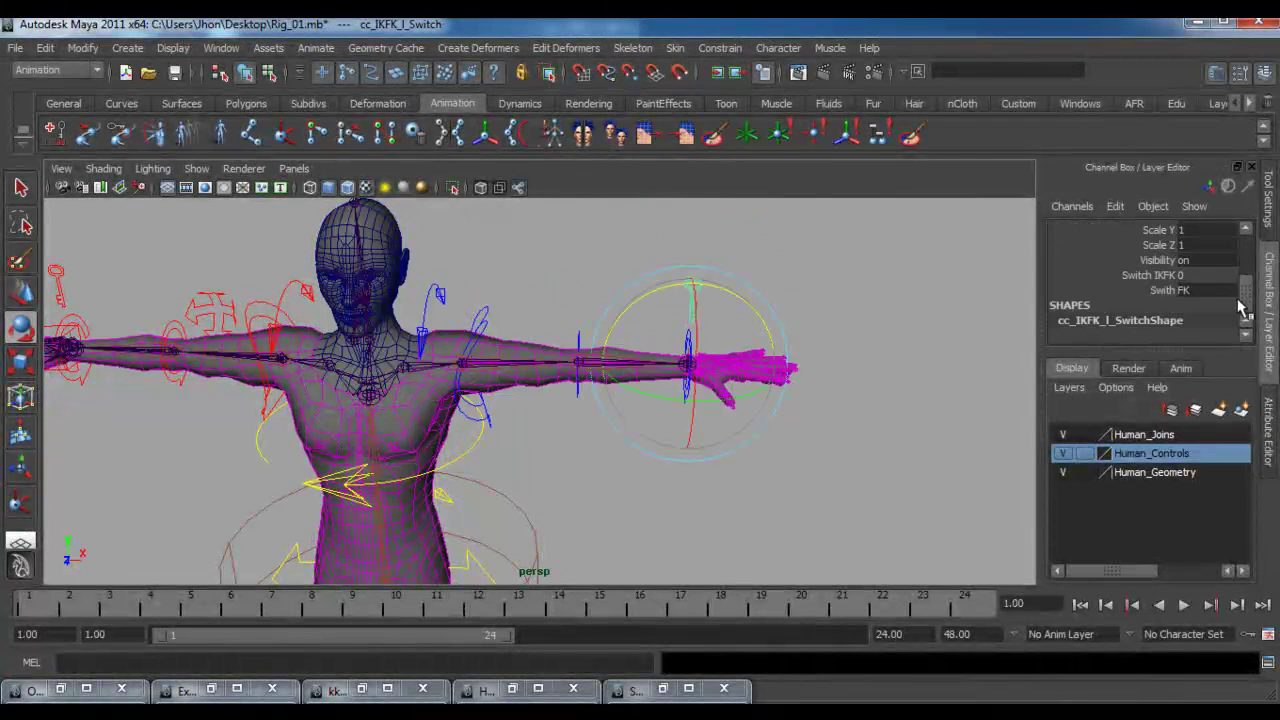
click(1205, 305)
click(1207, 308)
- Test the IK arm by moving cc_IK_l_Wrist and cc_IK_l_ElbowPV, undoing each move
click(852, 410)
alt+drag(852, 410, 676, 400)
click(788, 376)
key(ctrl+z)
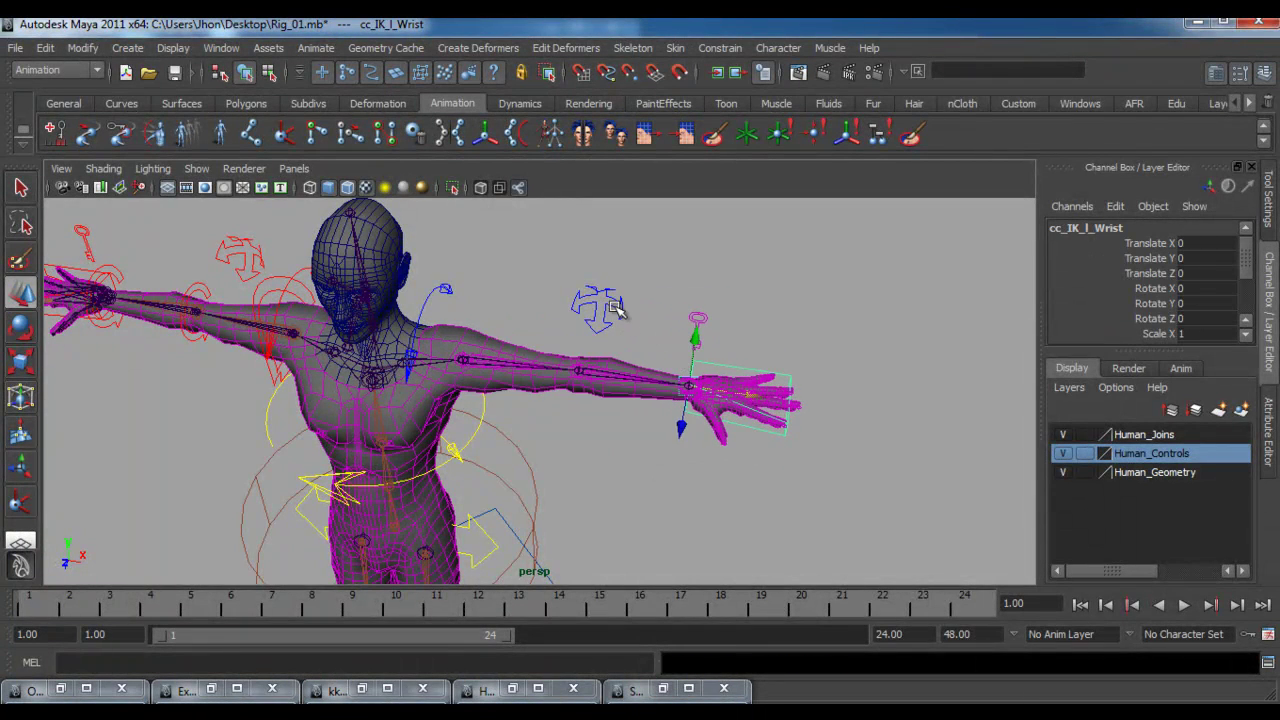
click(622, 312)
mouse_move(581, 325)
mouse_down()
mouse_move(592, 332)
mouse_move(595, 315)
mouse_up()
key(ctrl+z)
alt+drag(622, 434, 626, 372)
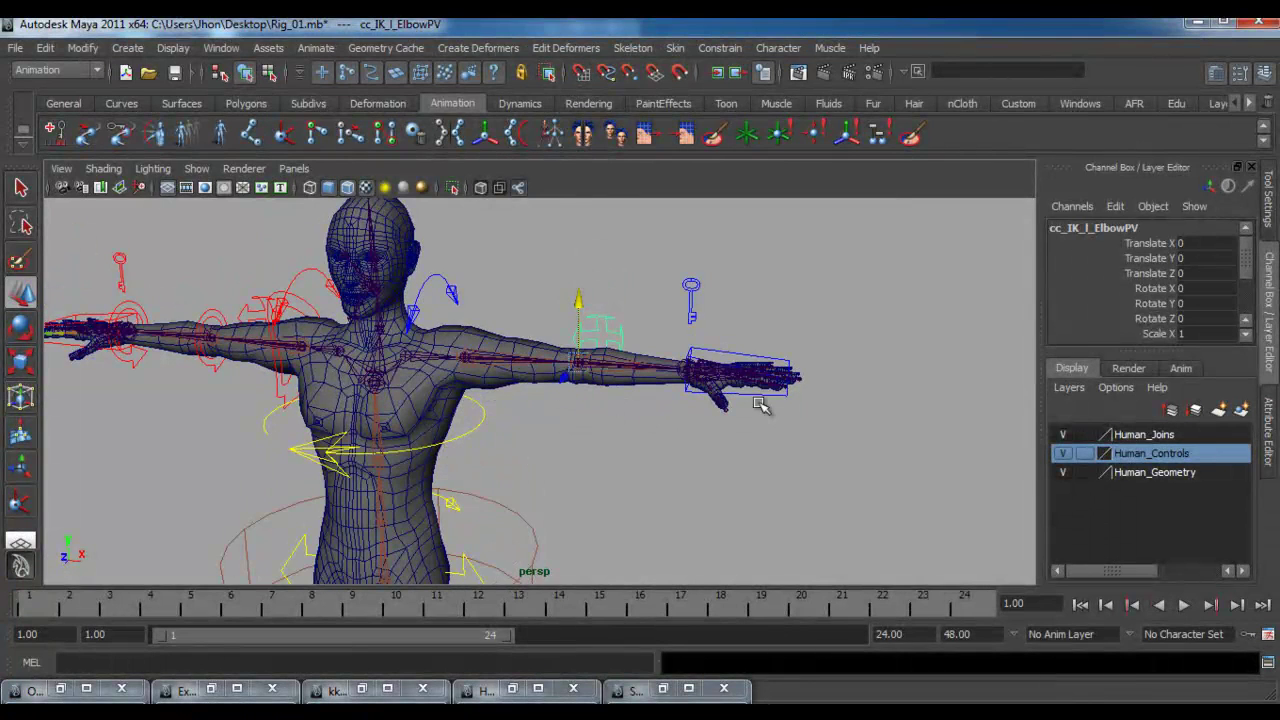